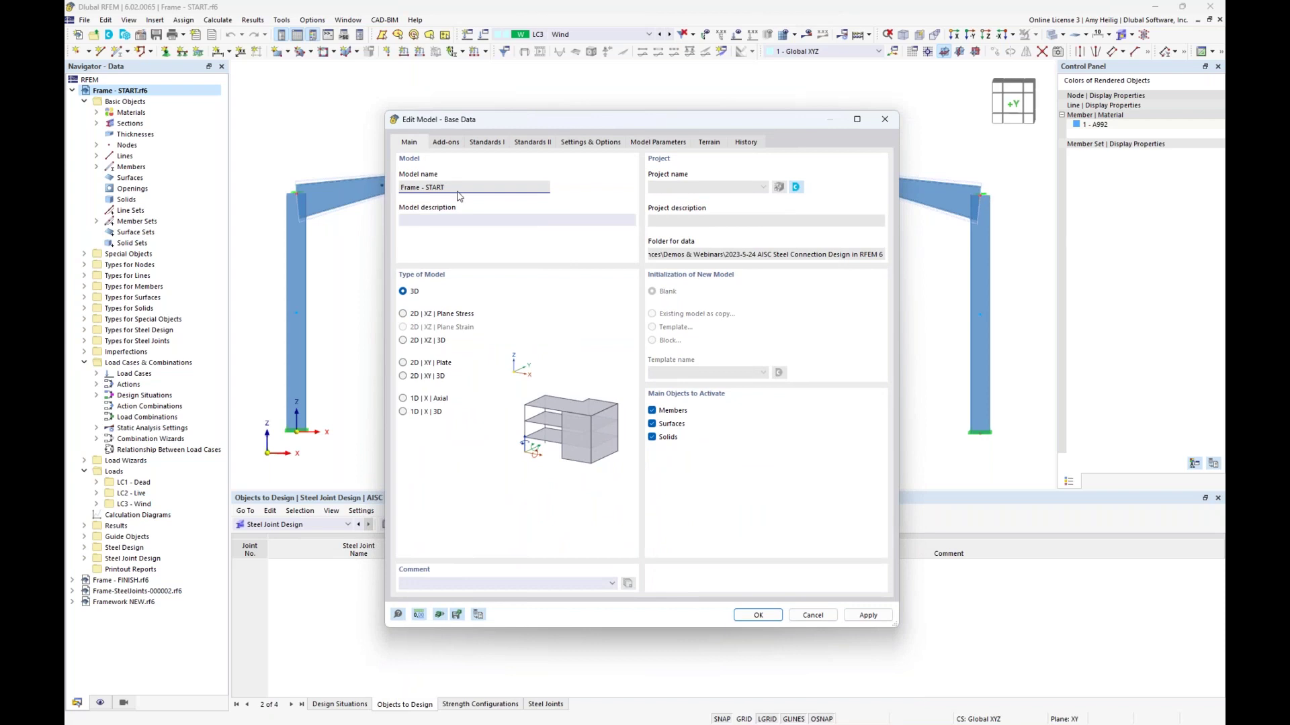
# Review the model's activated add-ons, load combination standard options and steel joints standard in the base data, and confirm
pyautogui.click(454, 146)
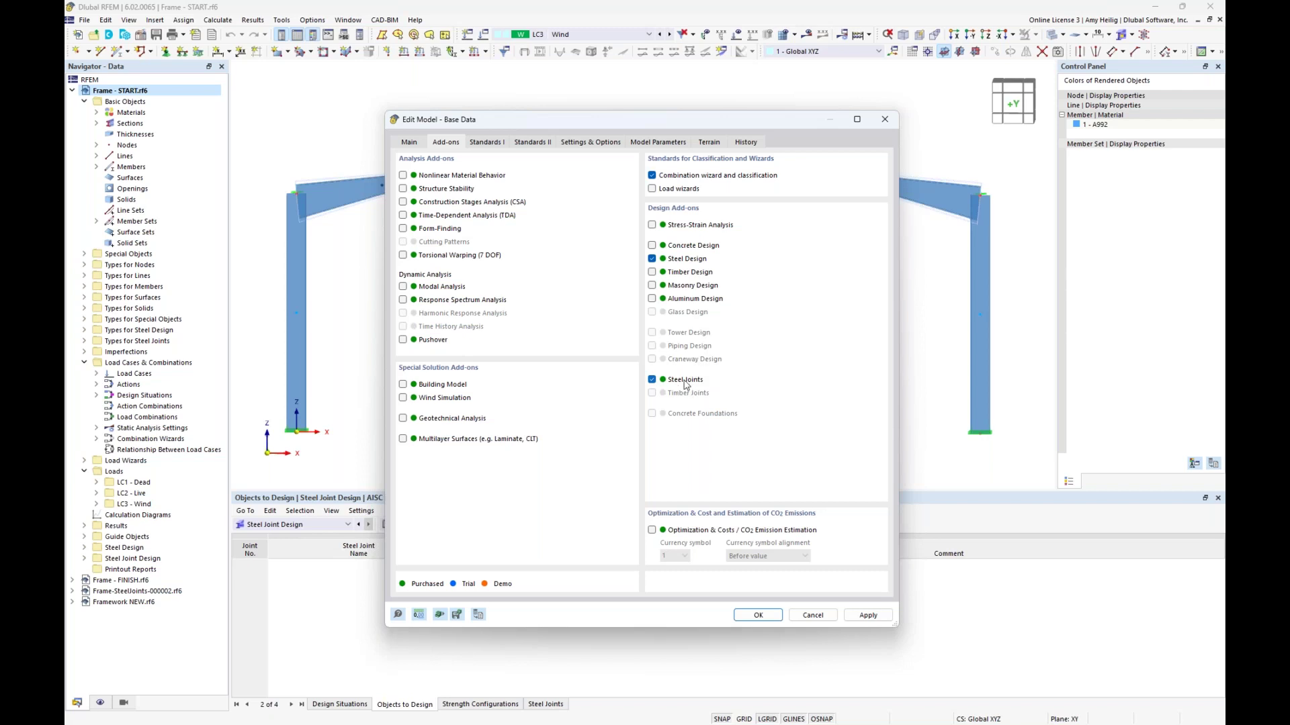
pyautogui.click(495, 147)
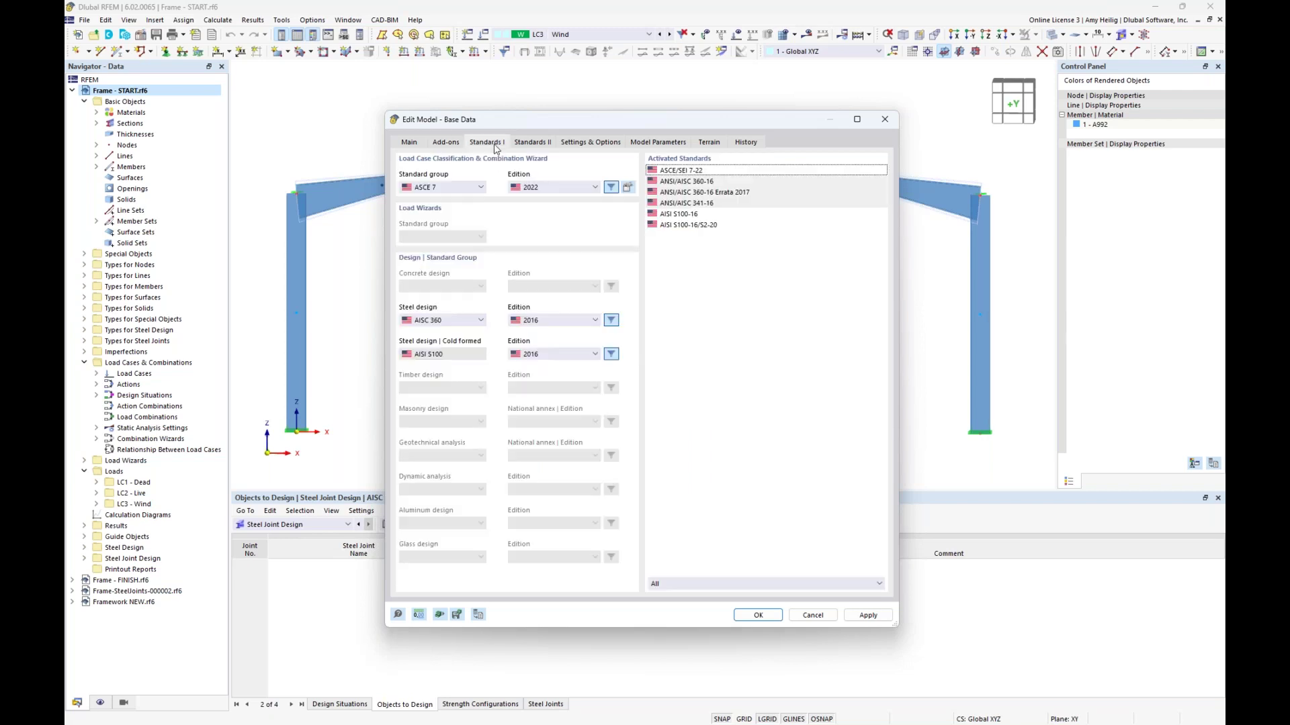
pyautogui.click(481, 188)
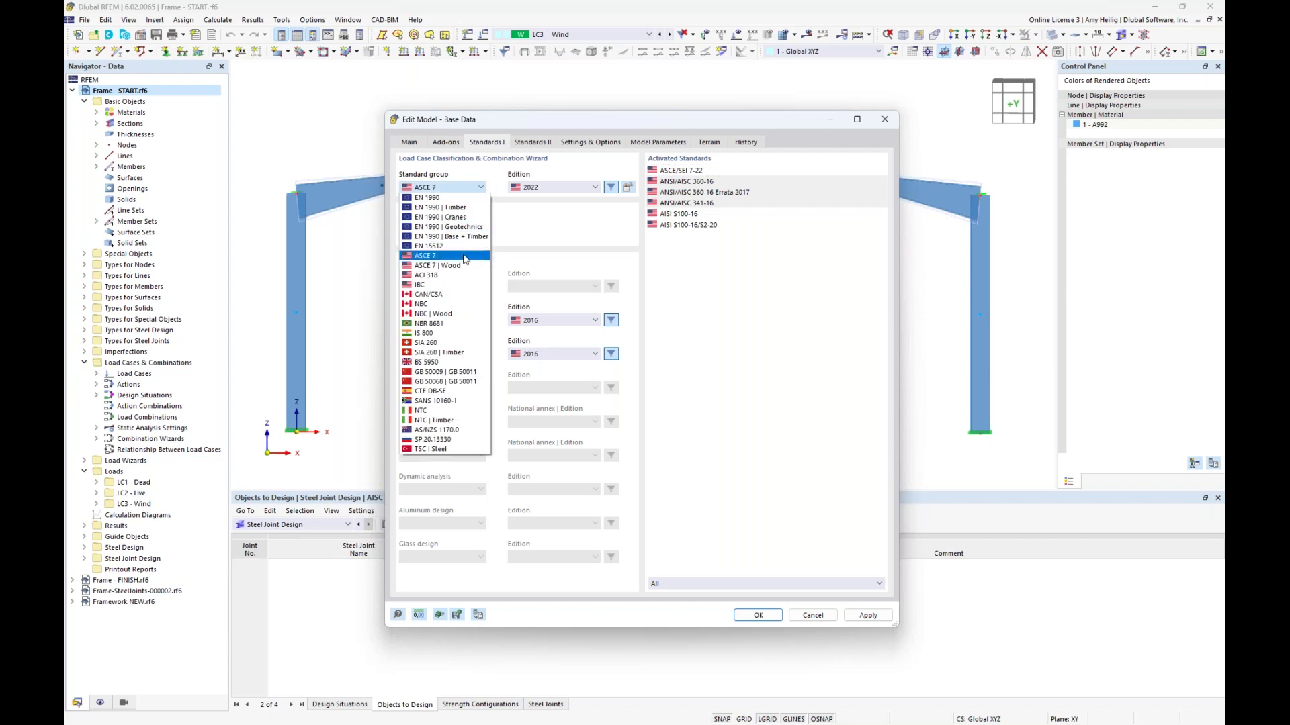
pyautogui.click(550, 232)
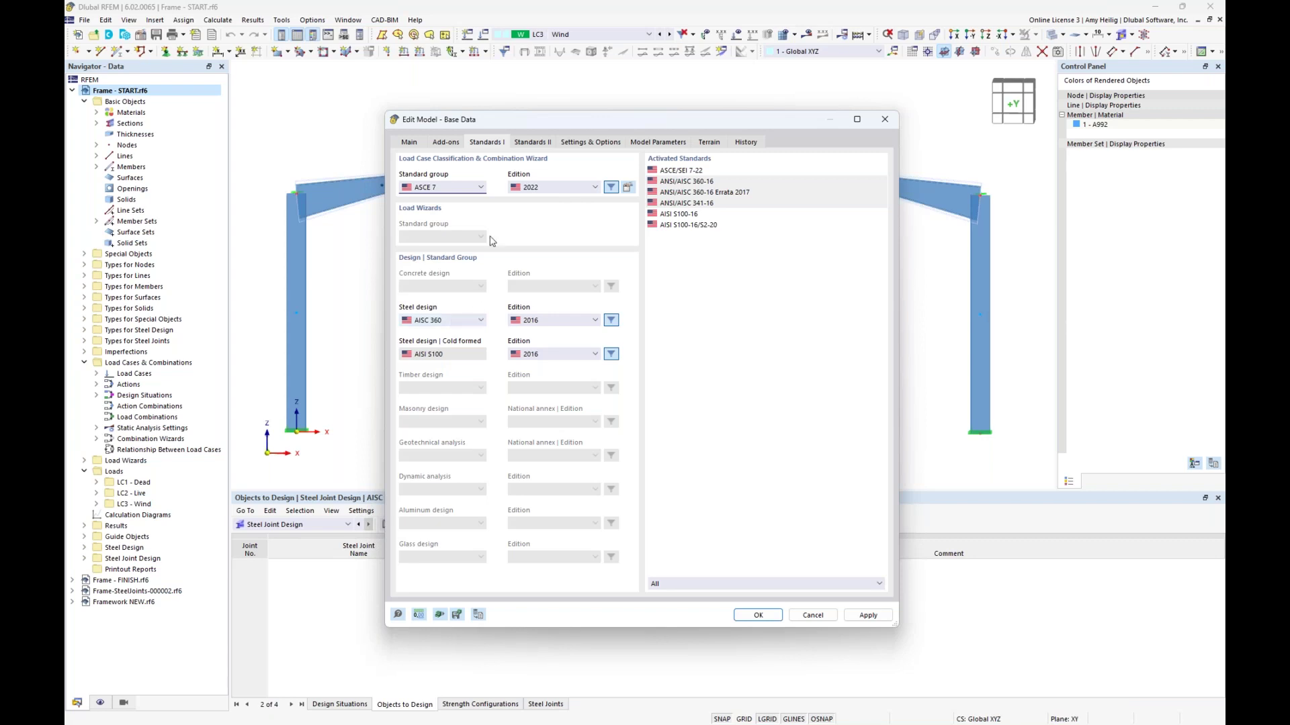
pyautogui.click(544, 148)
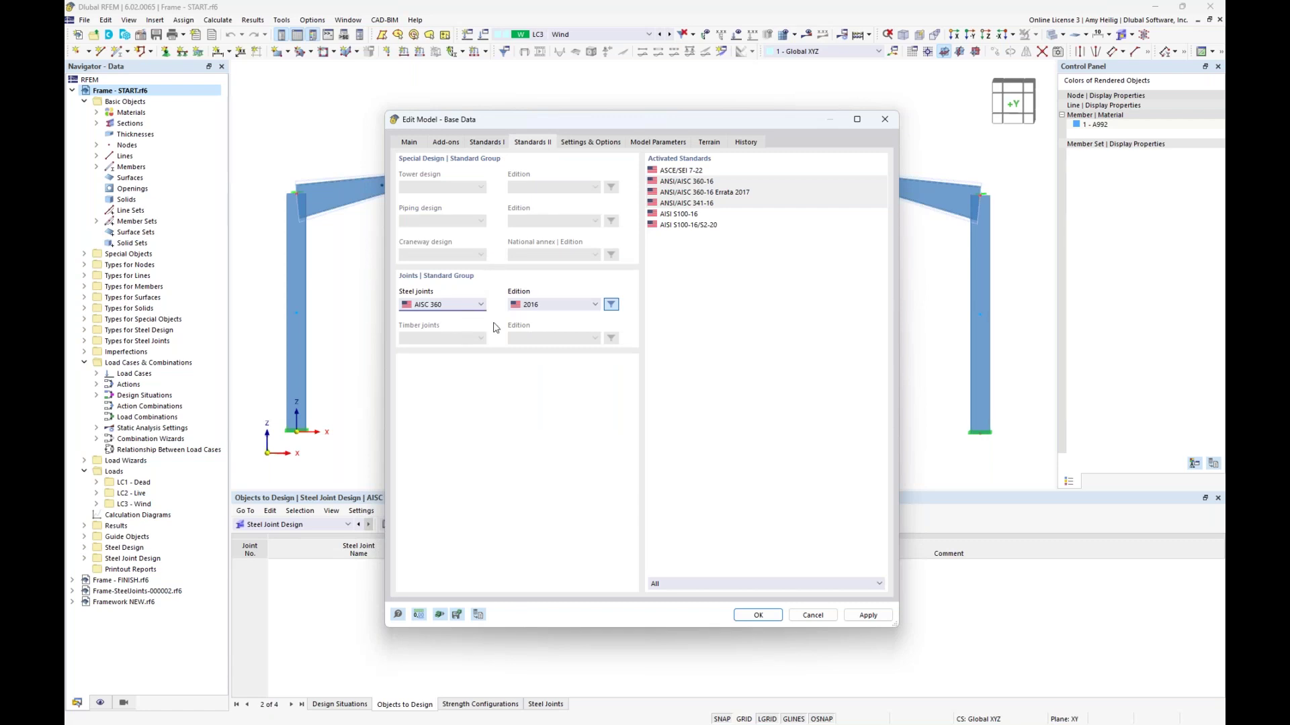
pyautogui.click(757, 615)
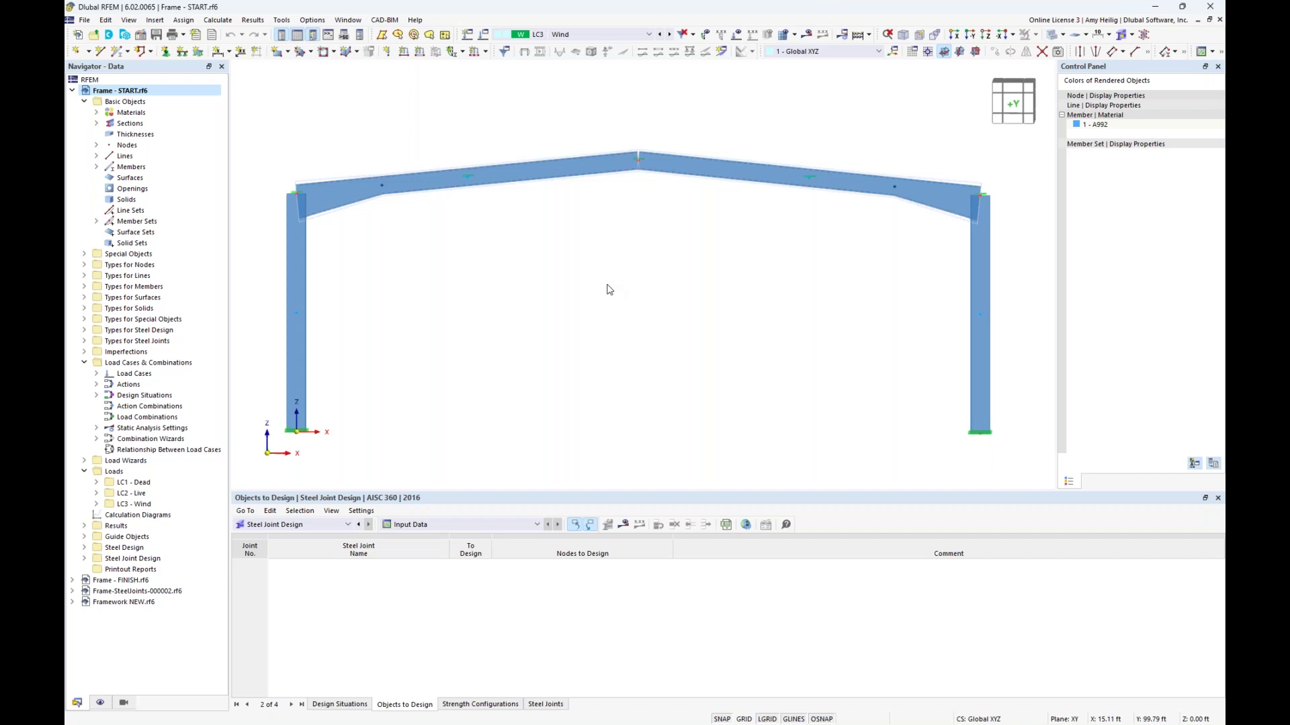
# View the frame in wireframe and solid display, and return it to transparent solid display
pyautogui.click(1050, 35)
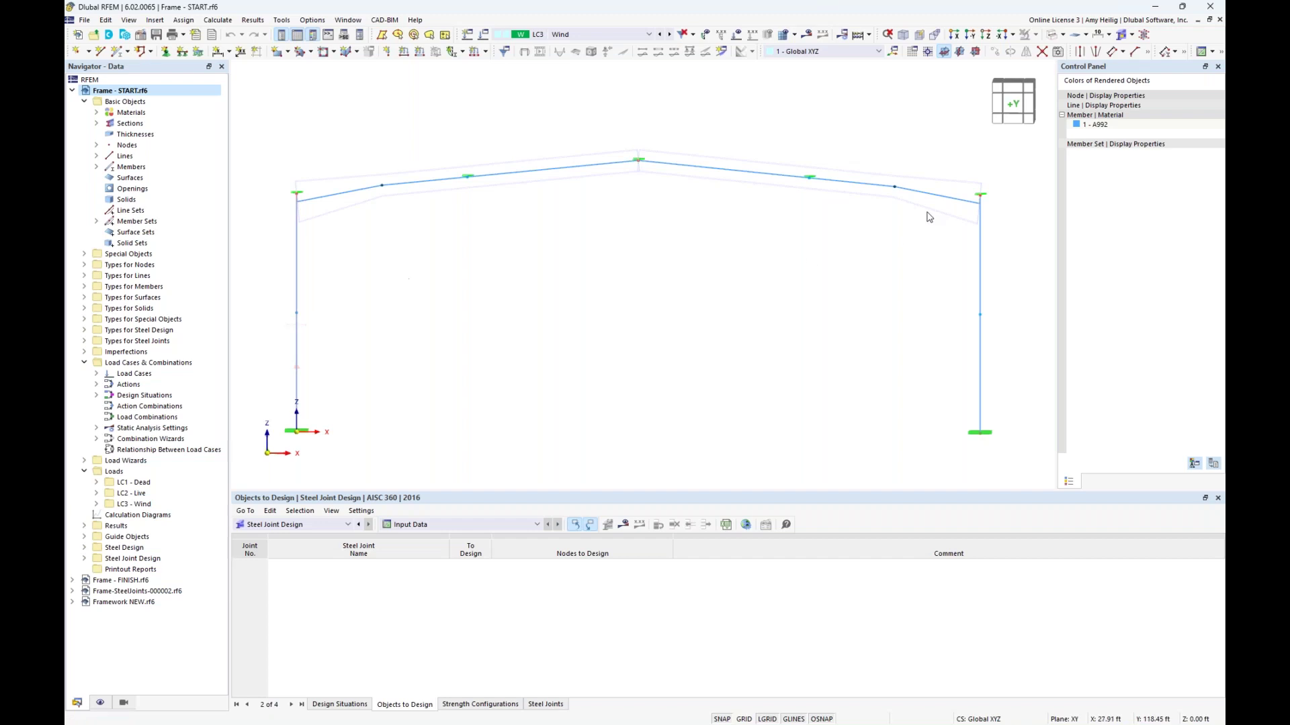
pyautogui.click(1051, 35)
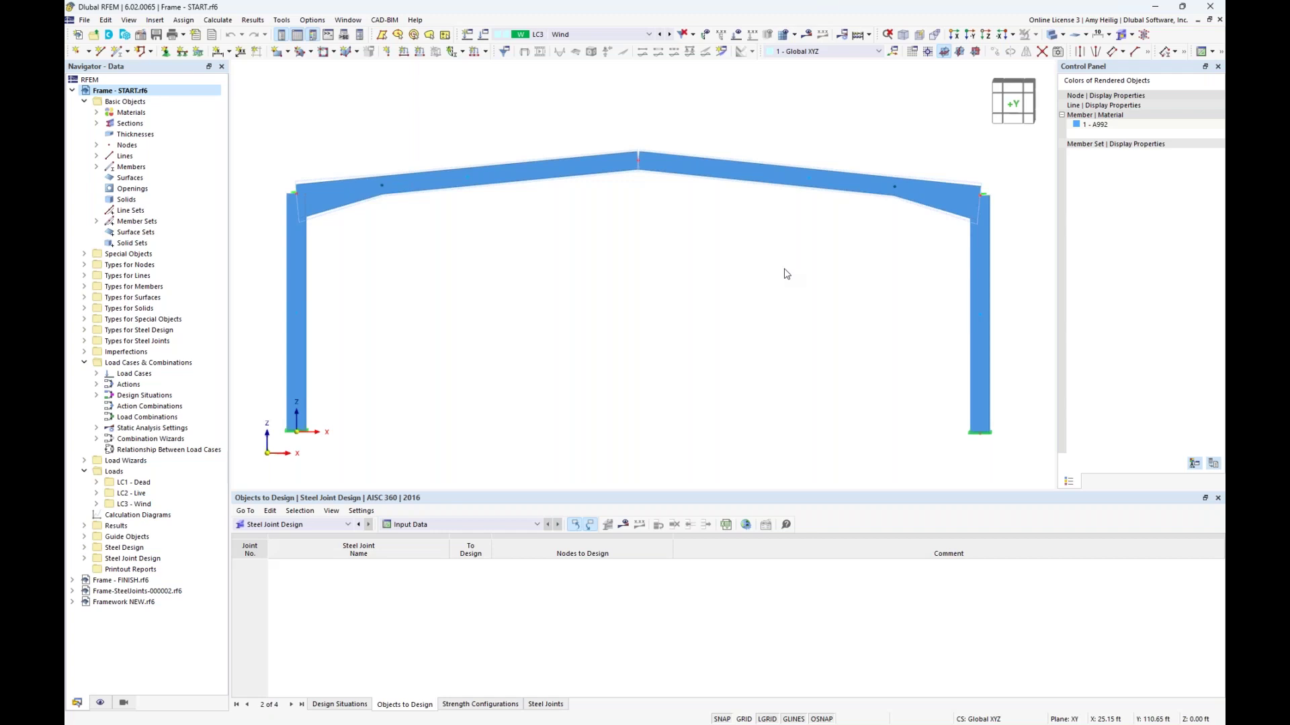
pyautogui.click(1053, 35)
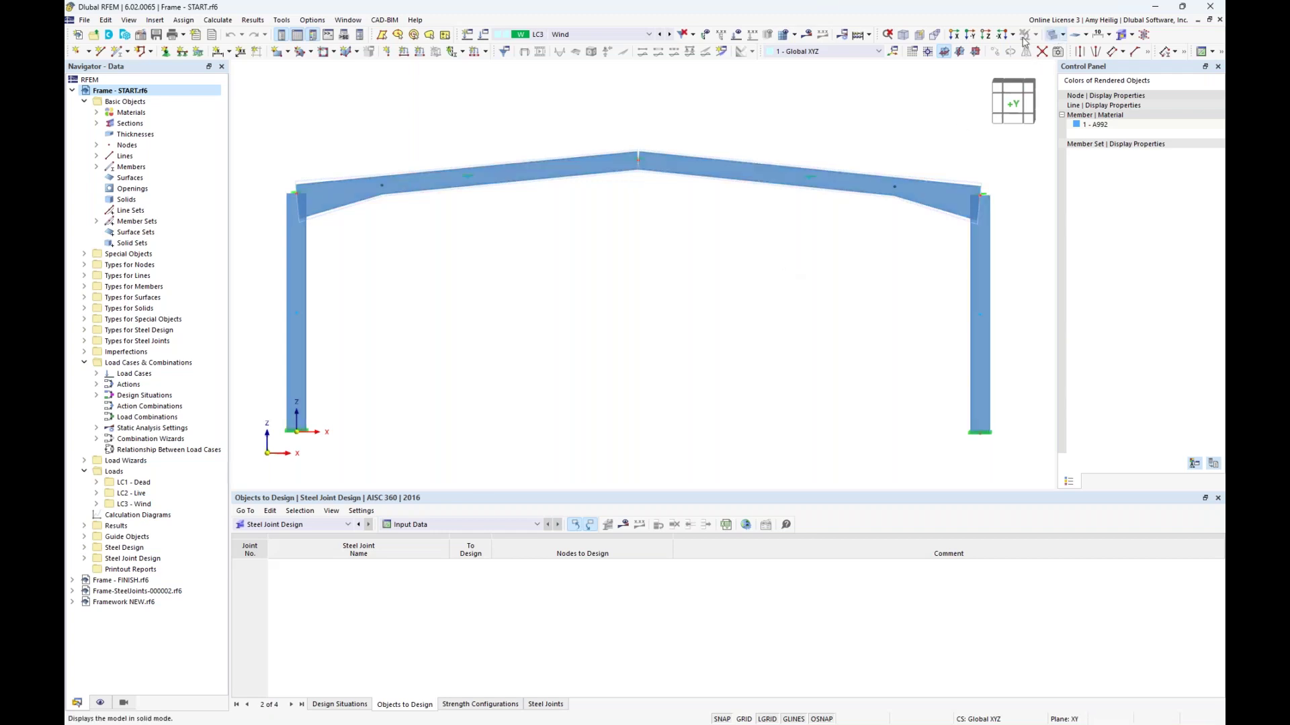
# Examine which frame members use material A992 and the W 14x48 and W 12x35 sections
pyautogui.click(97, 113)
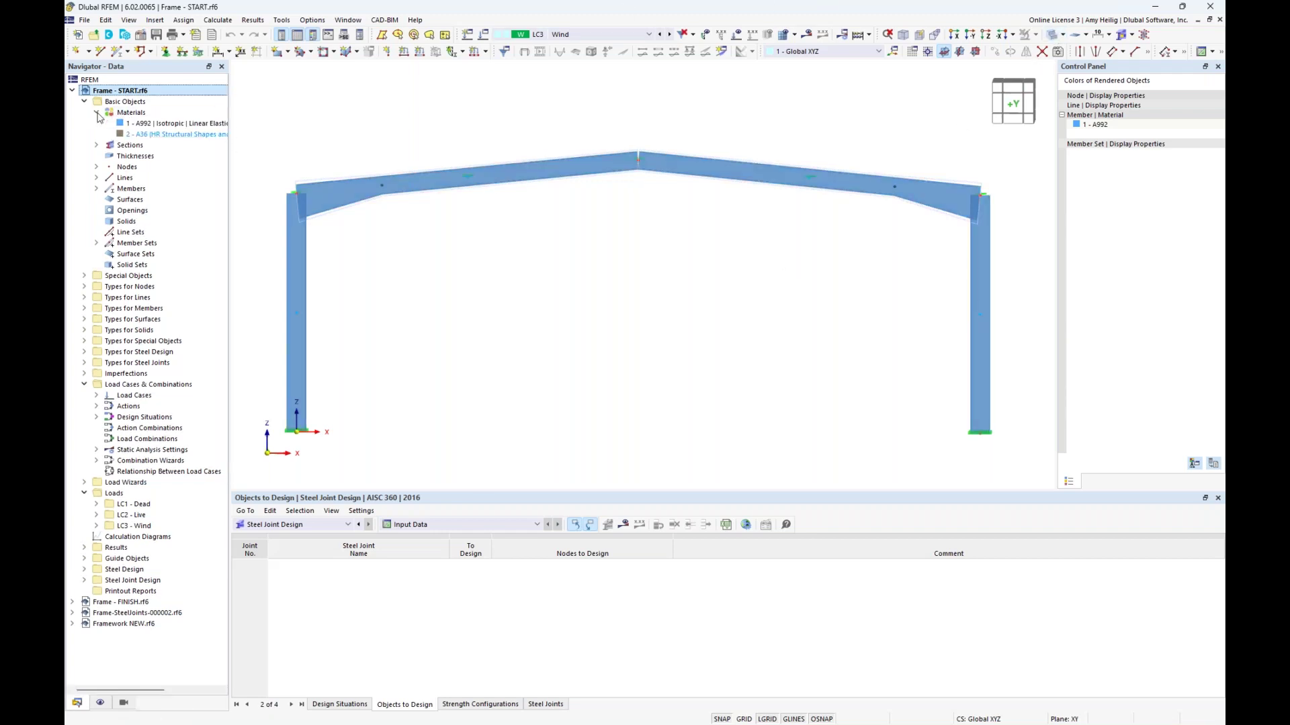
pyautogui.click(151, 123)
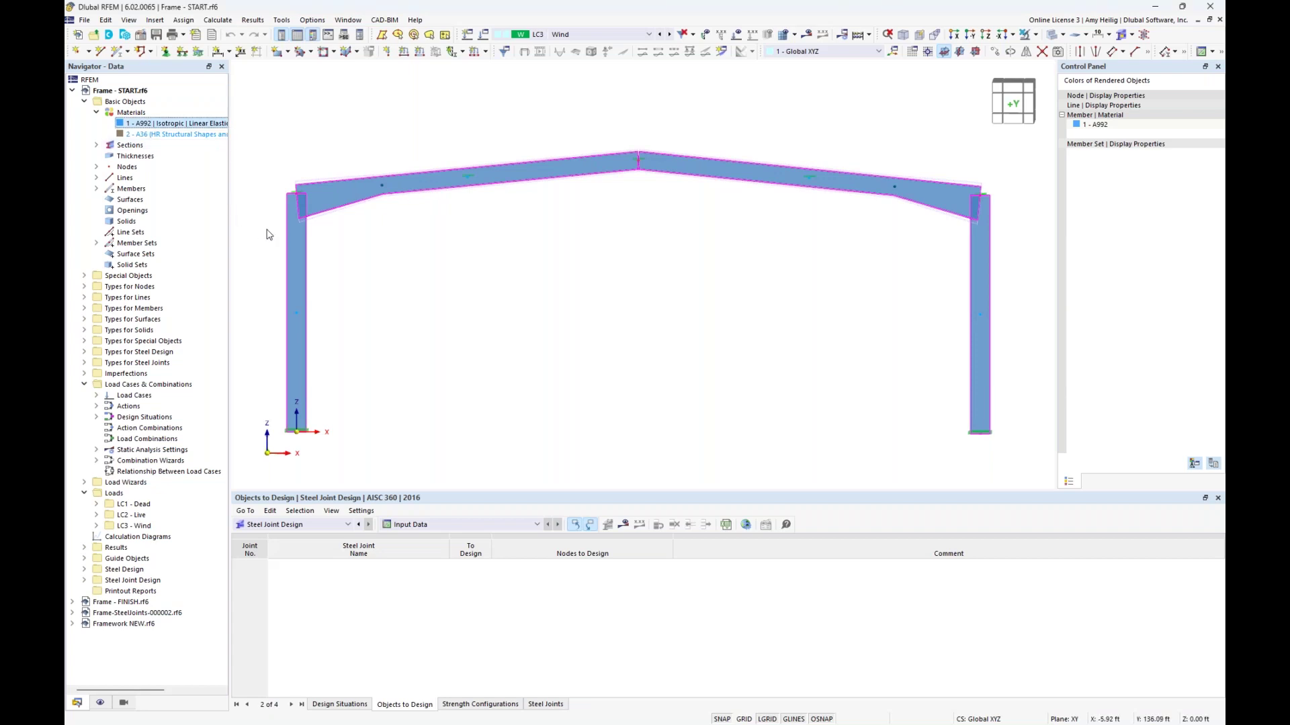
pyautogui.click(96, 113)
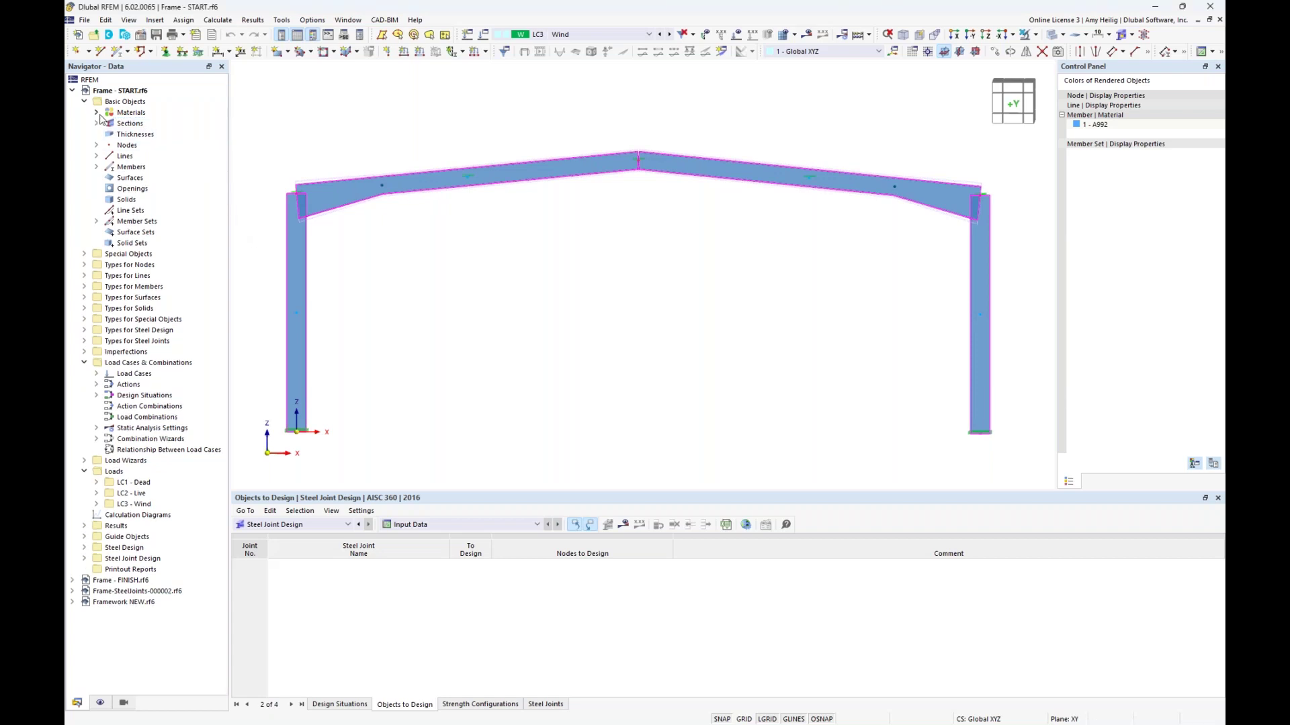
pyautogui.click(97, 124)
pyautogui.click(148, 135)
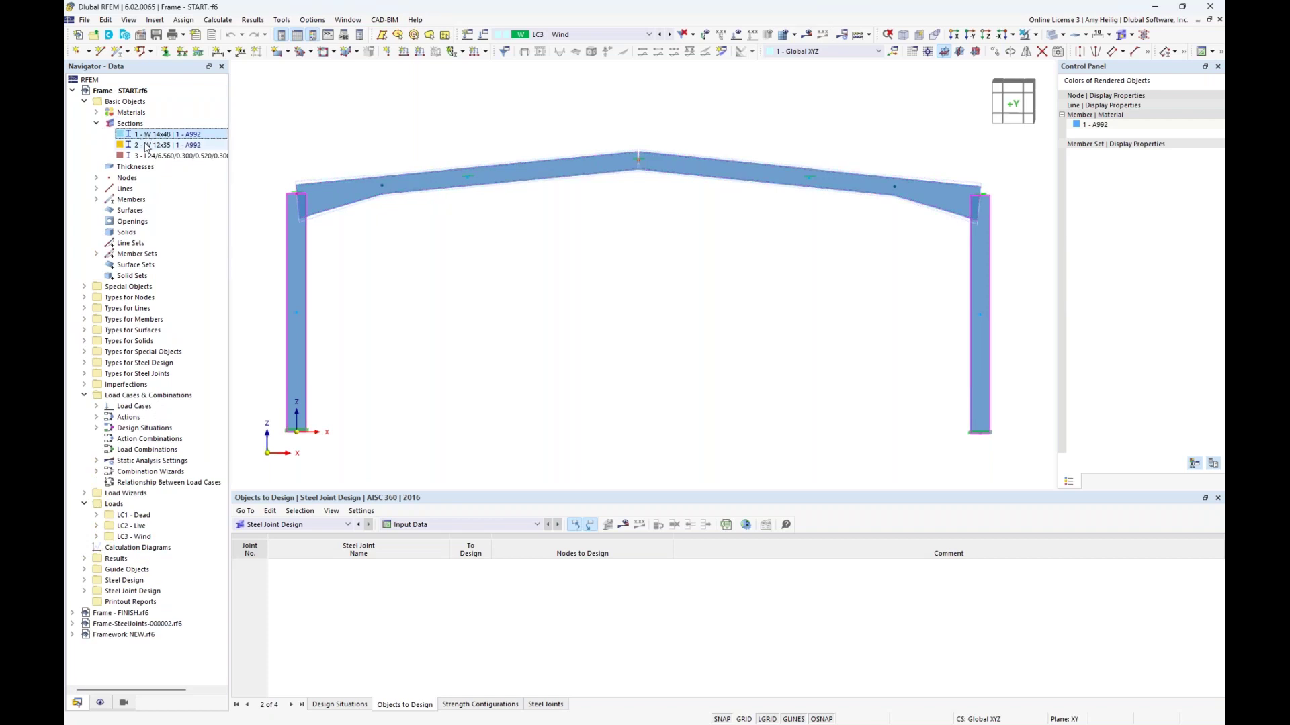
pyautogui.click(147, 146)
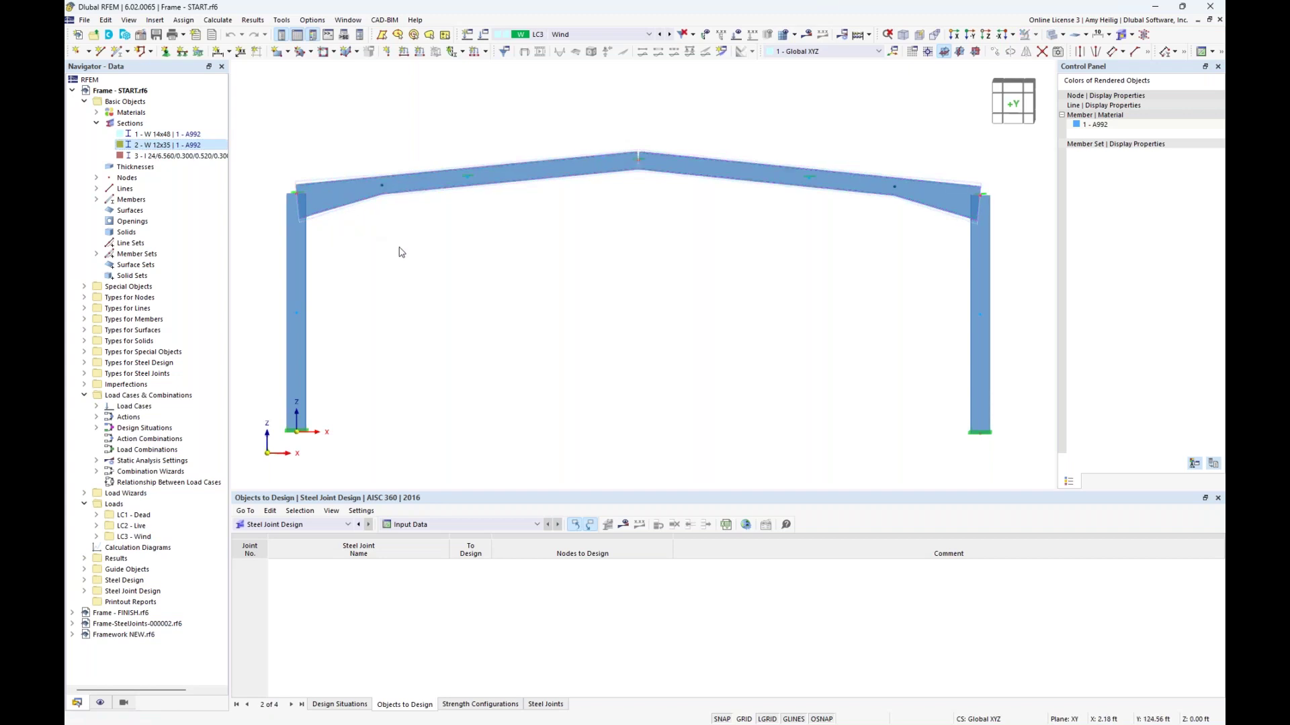
# Inspect the section distribution type options and end sections of the tapered rafter member 2, leaving its settings as they are
pyautogui.doubleClick(336, 197)
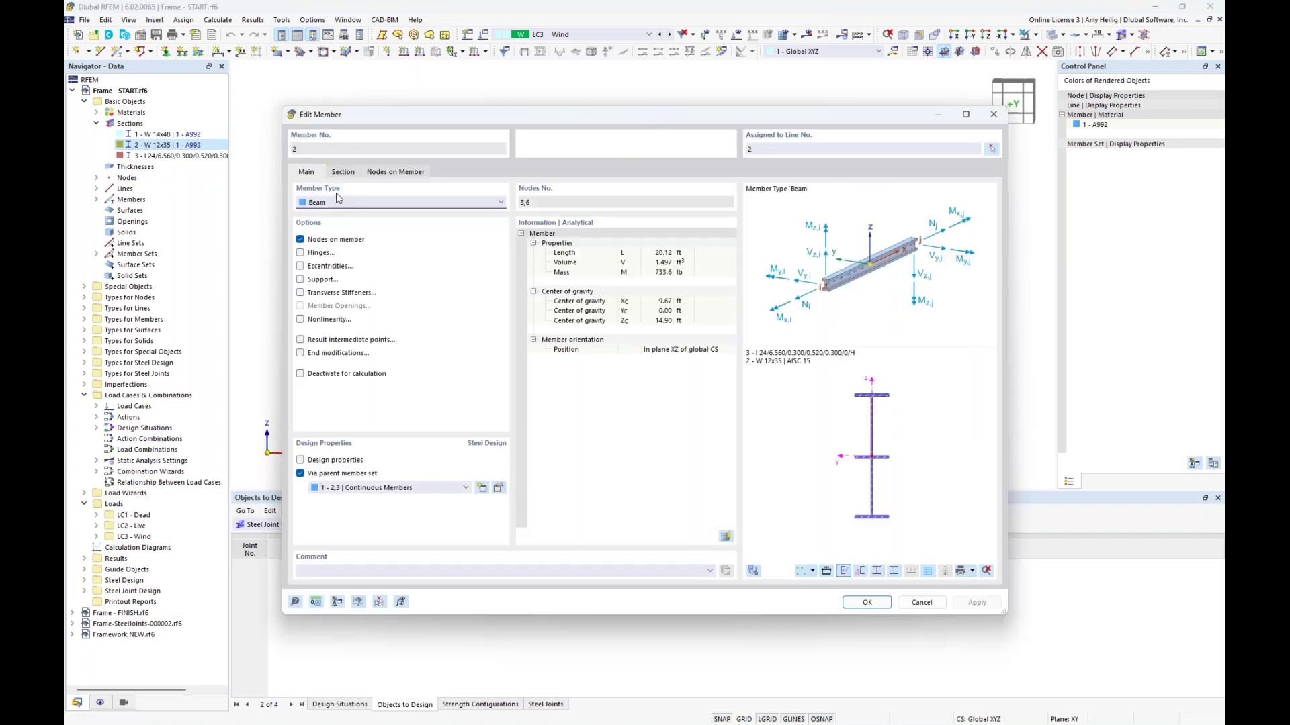
pyautogui.click(343, 172)
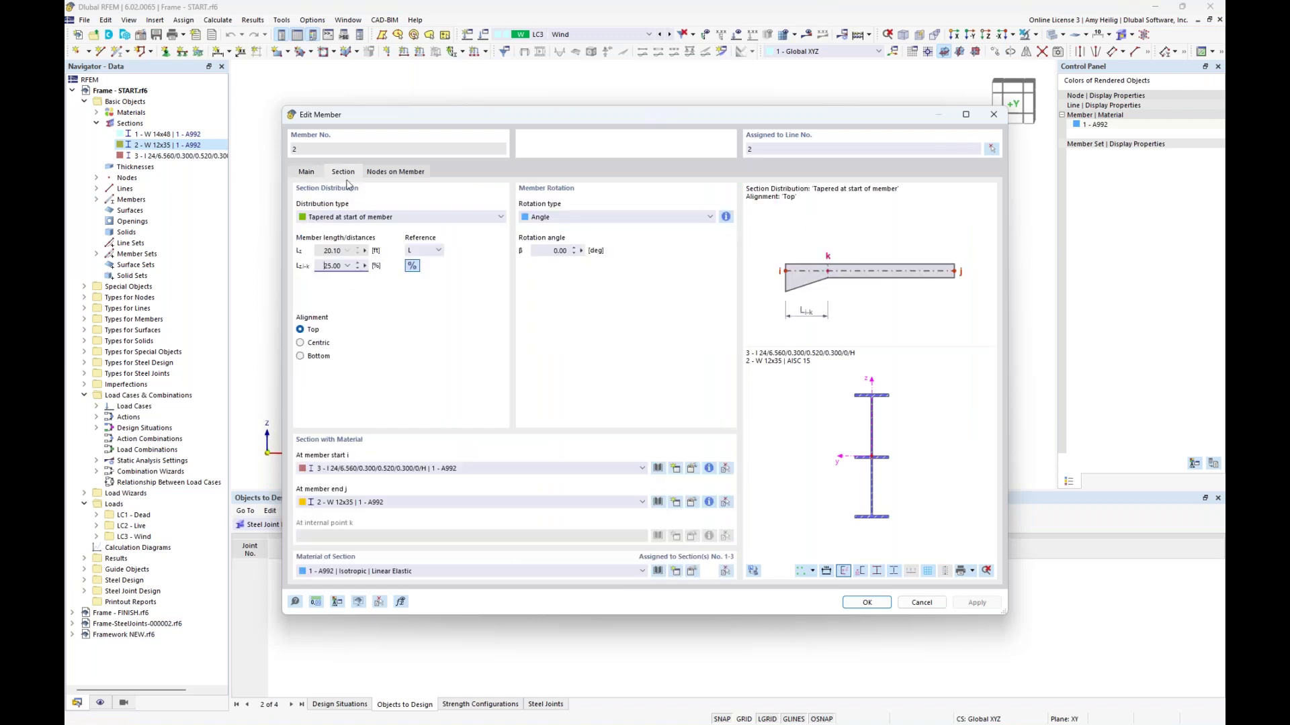
pyautogui.click(368, 219)
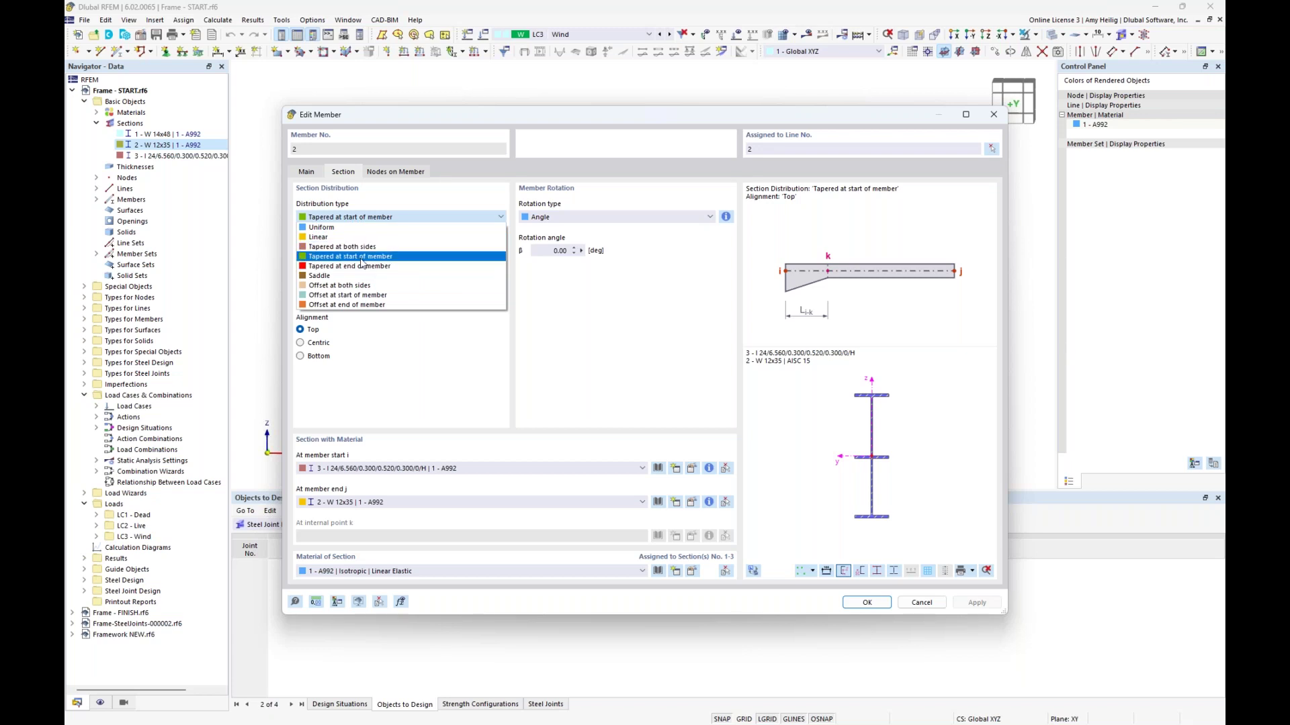
pyautogui.click(371, 353)
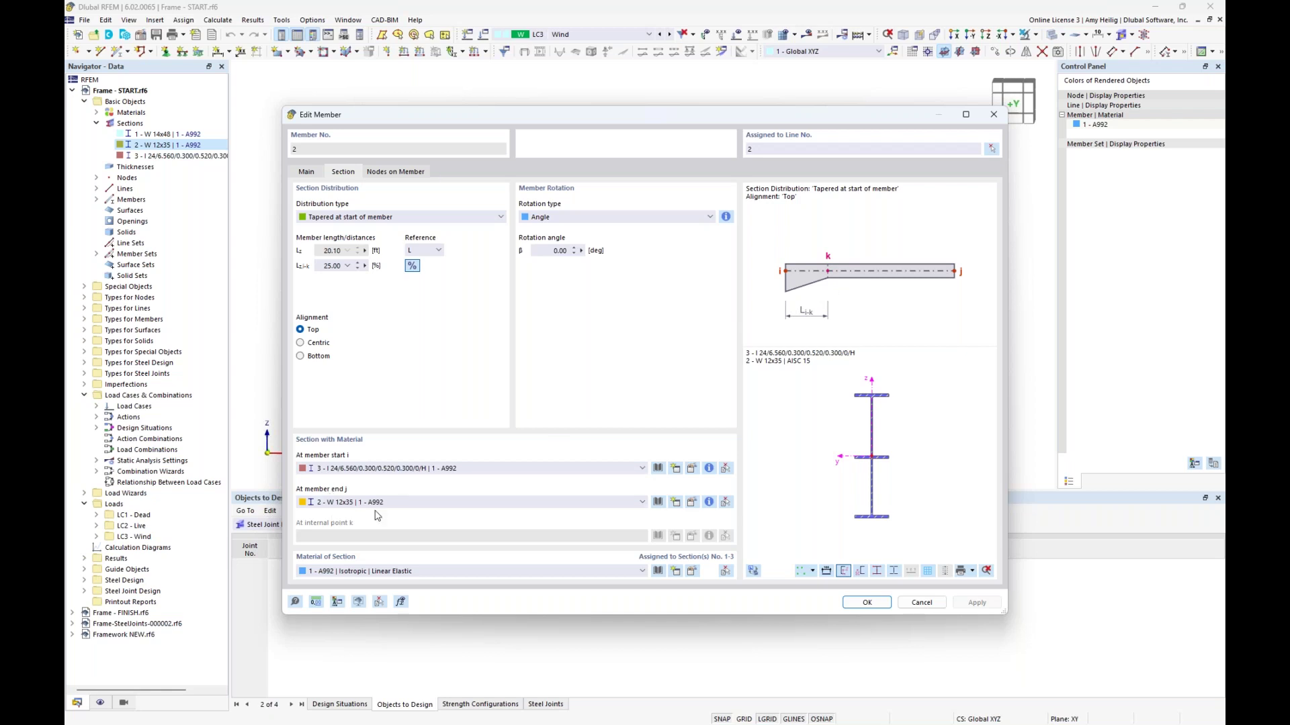
pyautogui.click(920, 602)
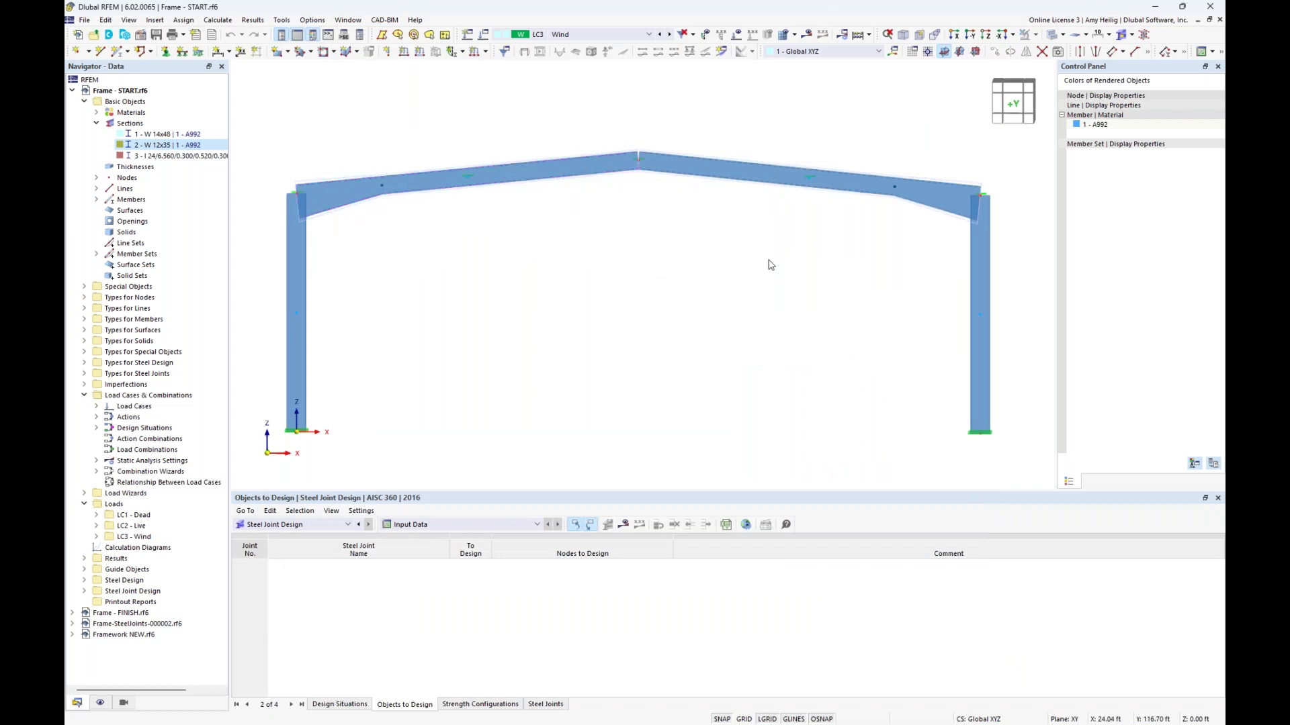
# View the frame's nodal supports in wireframe from several angles, and restore the transparent solid display
pyautogui.click(1052, 35)
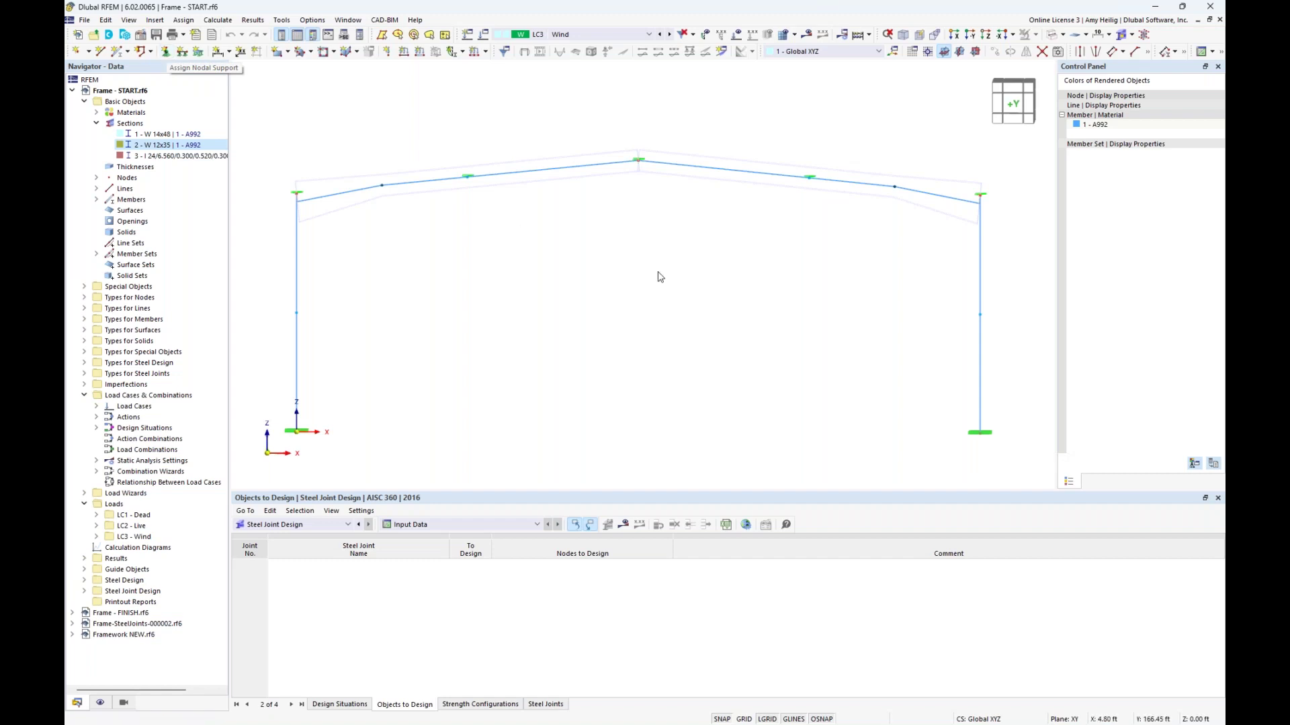
pyautogui.keyDown('ctrl'); pyautogui.moveTo(858, 250); pyautogui.dragTo(731, 288, button='middle'); pyautogui.keyUp('ctrl')
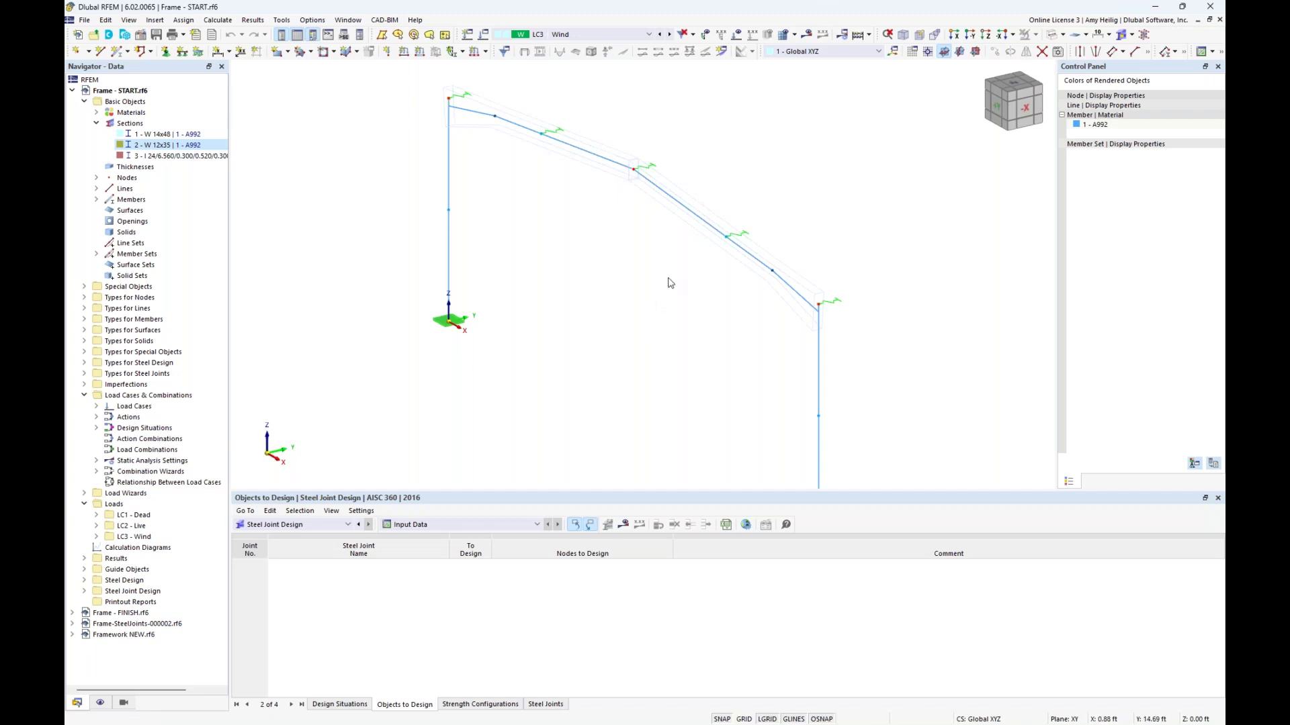
pyautogui.keyDown('ctrl'); pyautogui.moveTo(654, 328); pyautogui.dragTo(746, 265, button='middle'); pyautogui.keyUp('ctrl')
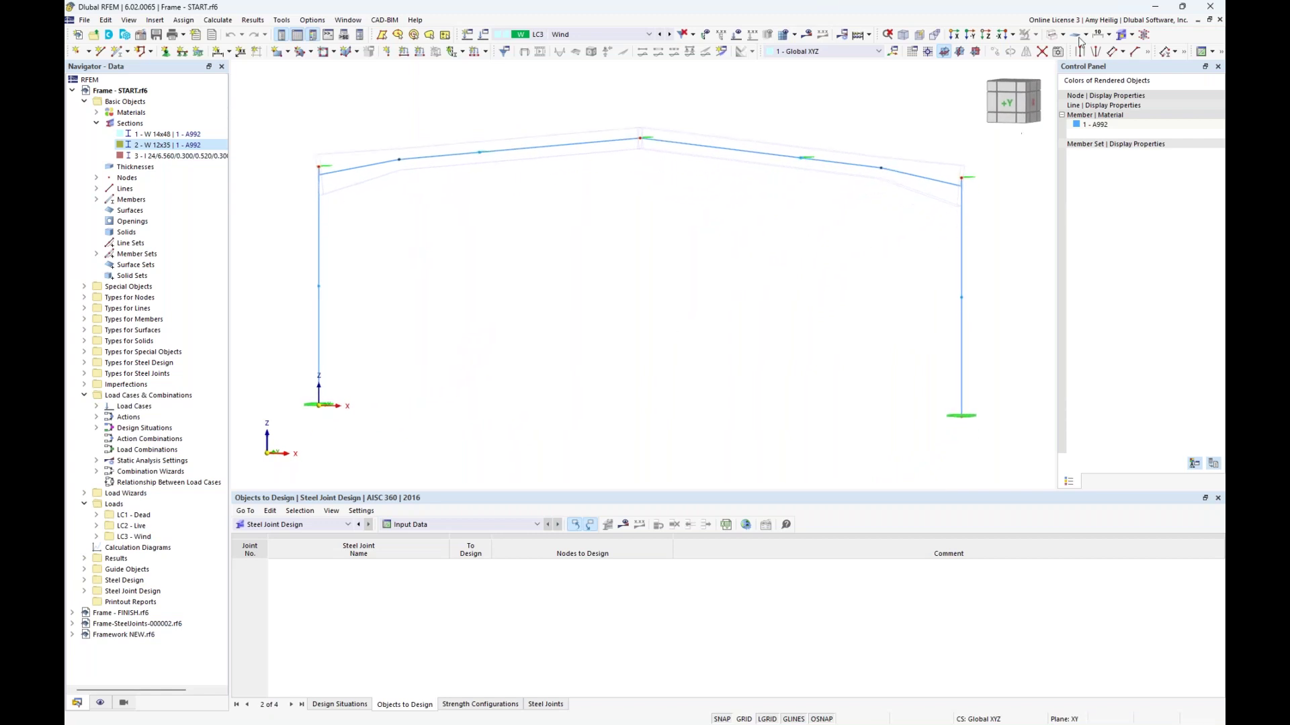
pyautogui.click(1052, 35)
pyautogui.click(1051, 35)
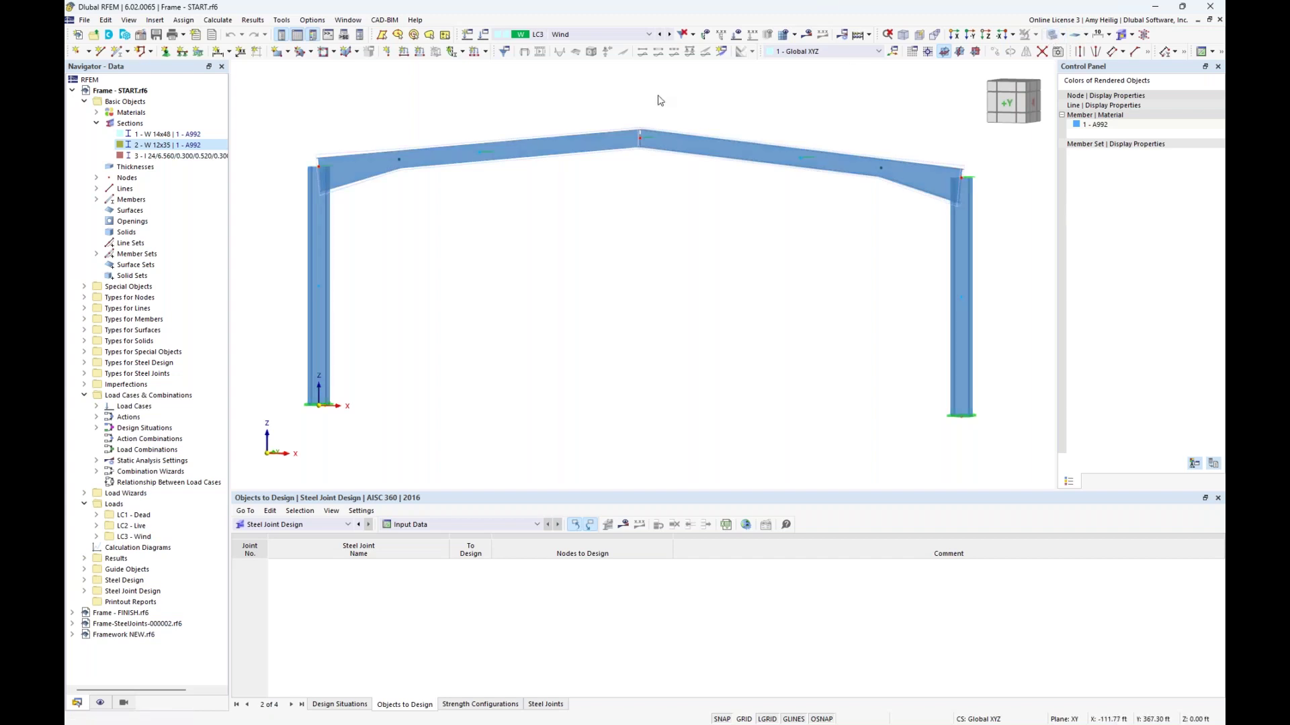
# Make load case LC1 Dead current and display its loads on the frame
pyautogui.click(635, 37)
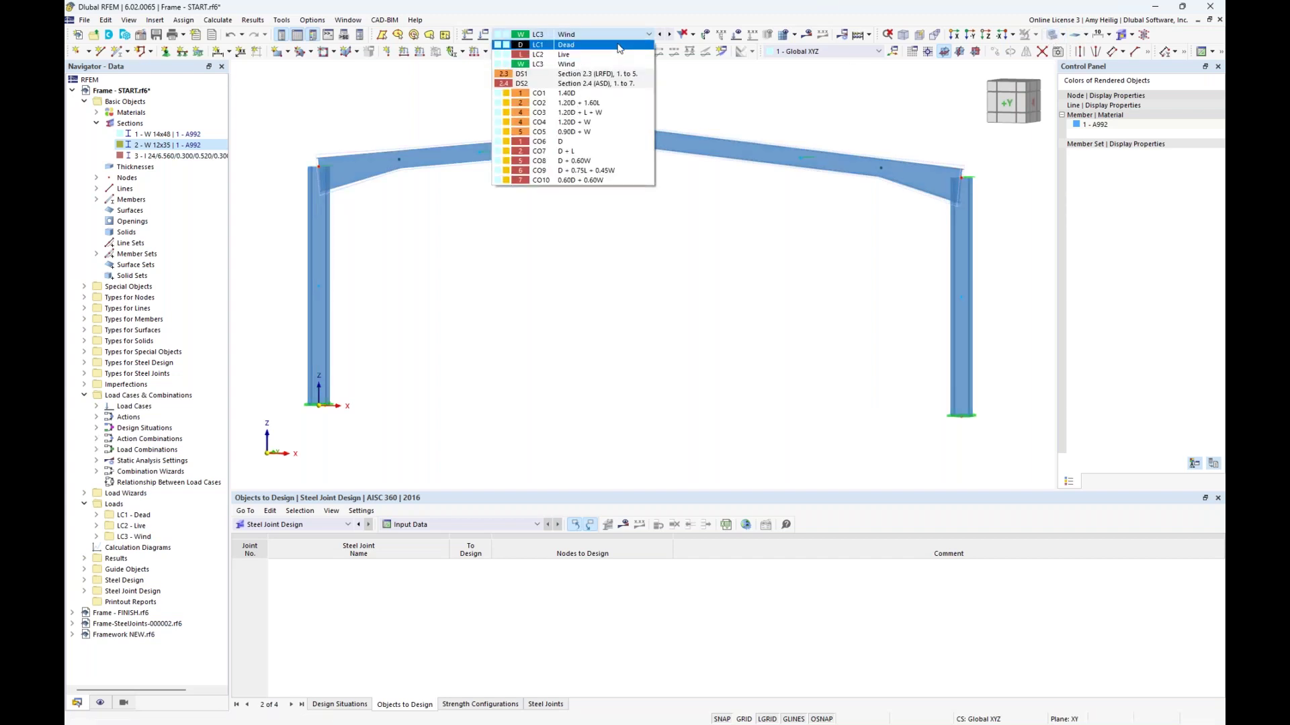
pyautogui.click(619, 45)
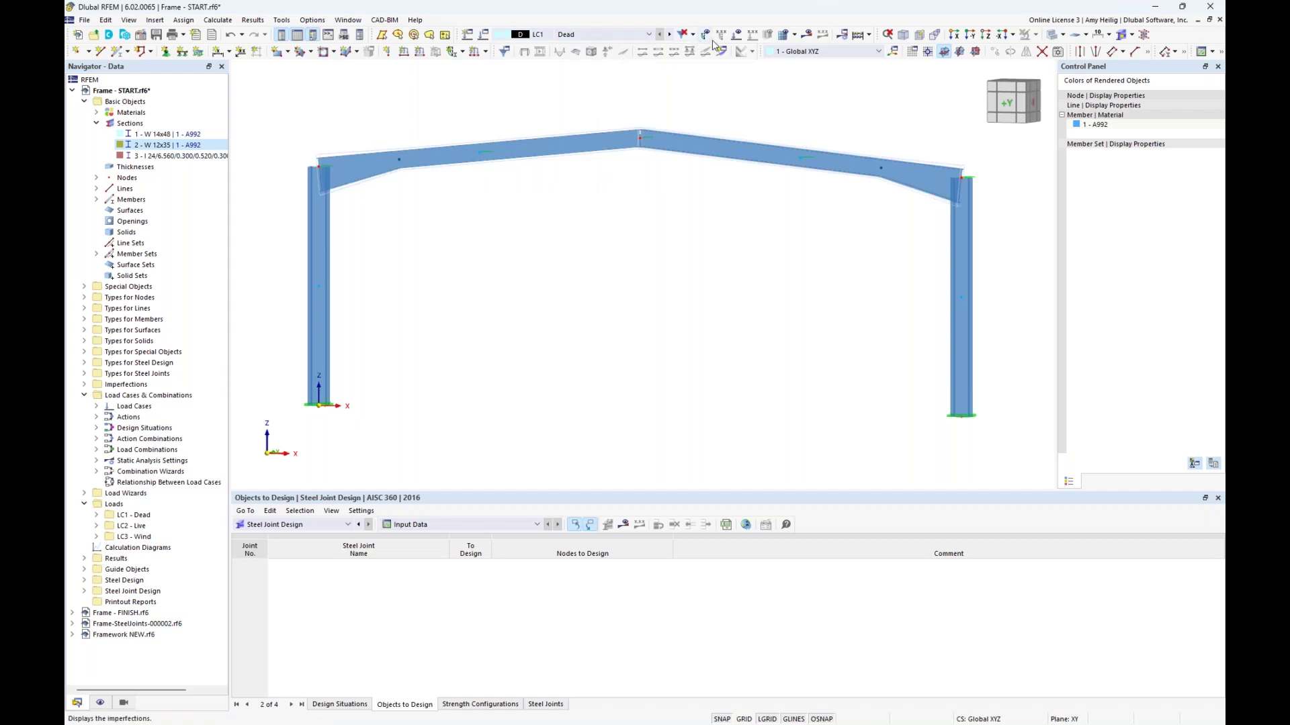
pyautogui.click(737, 35)
pyautogui.scroll(-2, 662, 237)
pyautogui.moveTo(662, 239); pyautogui.dragTo(649, 256, button='middle')
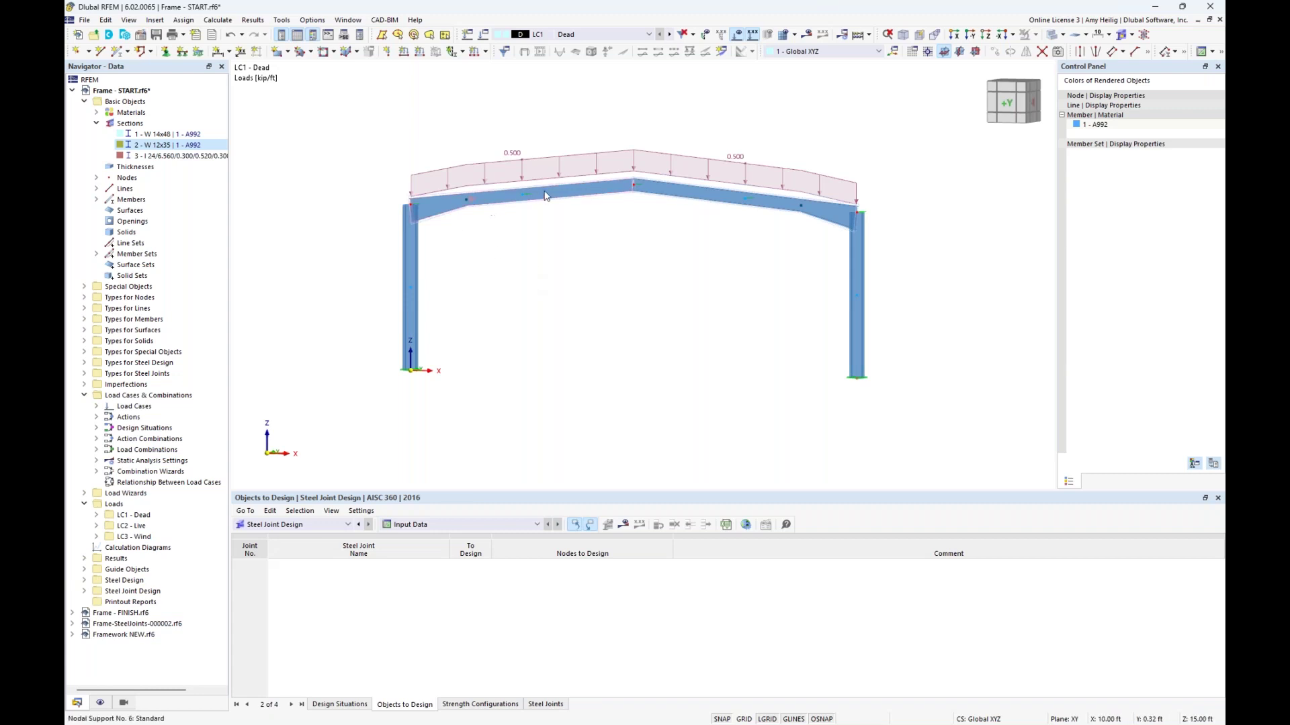
# Step through load cases LC2 Live and LC3 Wind to view their loads on the frame
pyautogui.click(669, 34)
pyautogui.scroll(2, 566, 145)
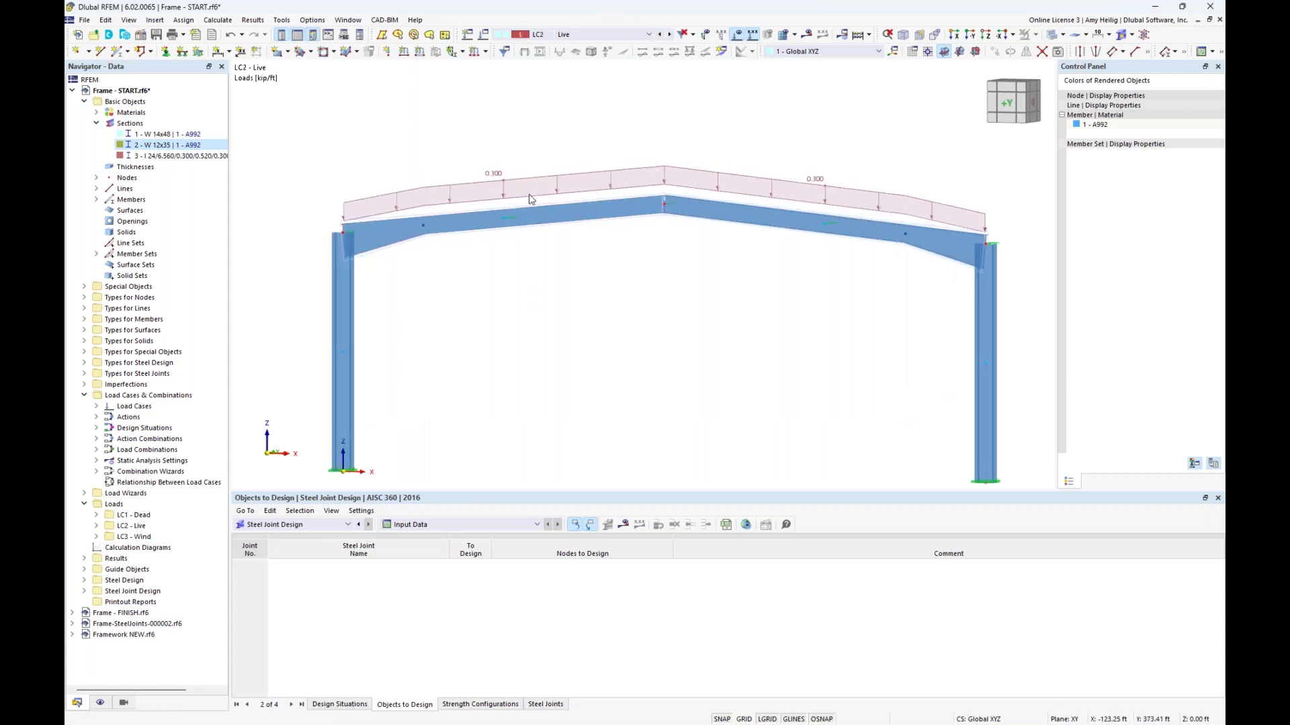
pyautogui.scroll(1, 690, 297)
pyautogui.moveTo(691, 296); pyautogui.dragTo(682, 259, button='middle')
pyautogui.scroll(-2, 682, 259)
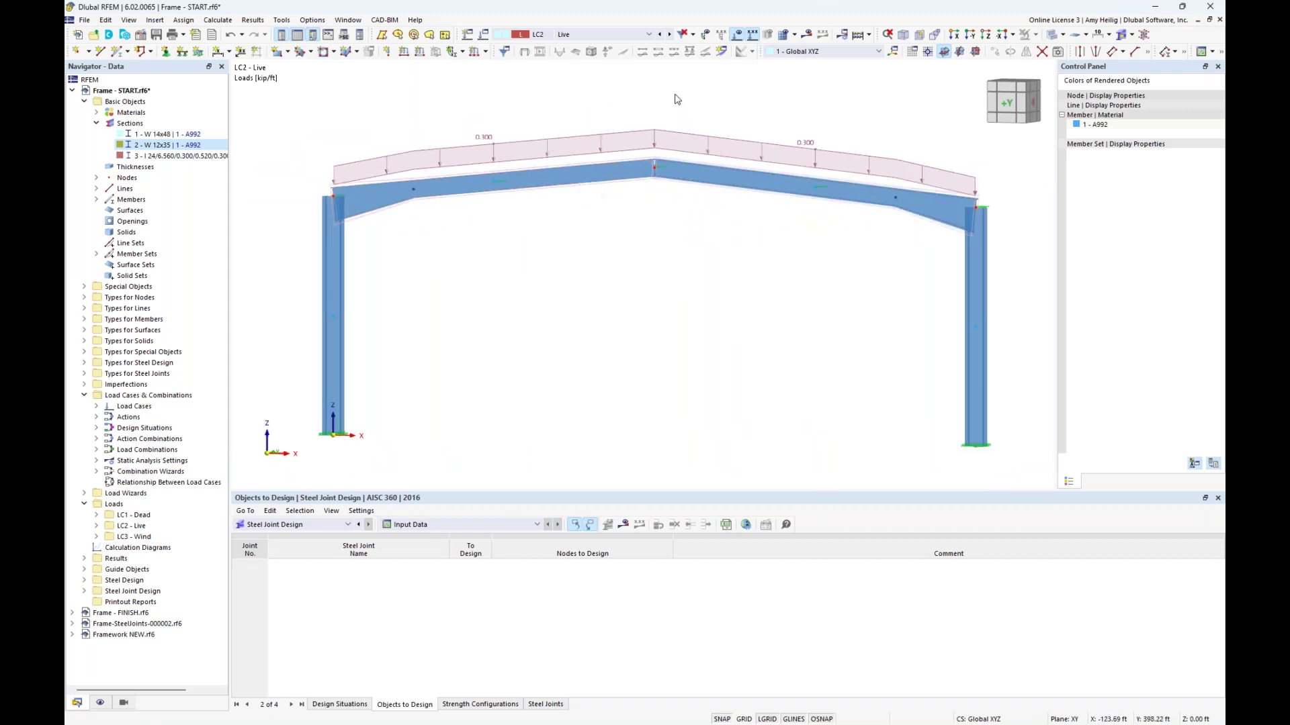
pyautogui.click(669, 35)
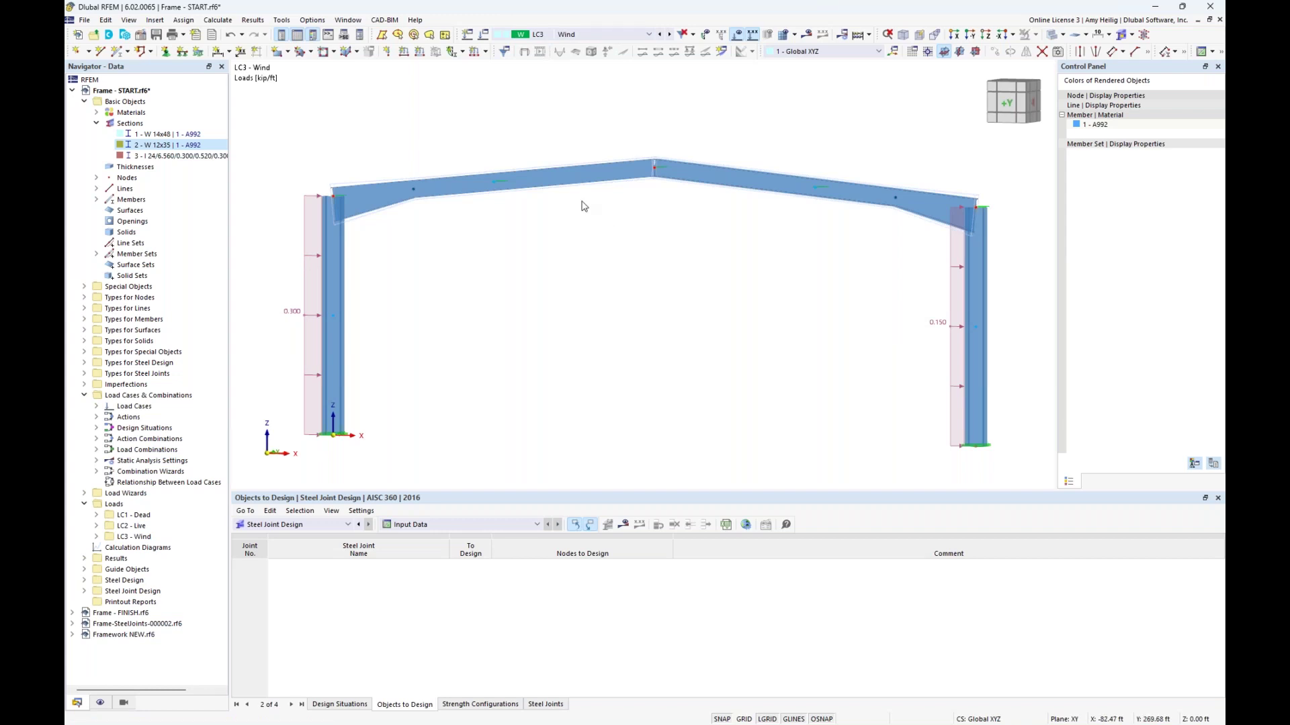
# Open the load cases and combinations settings and review the Dead load case's self-weight and available action categories
pyautogui.click(485, 39)
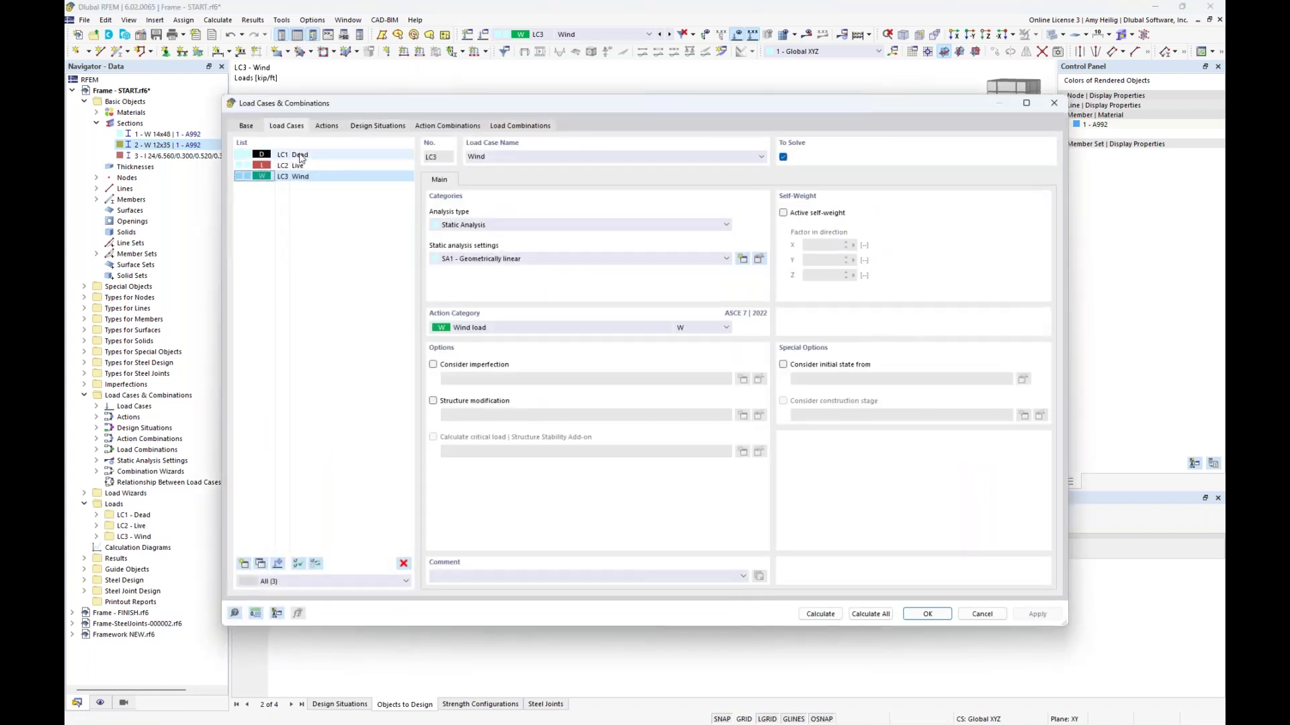
pyautogui.click(299, 156)
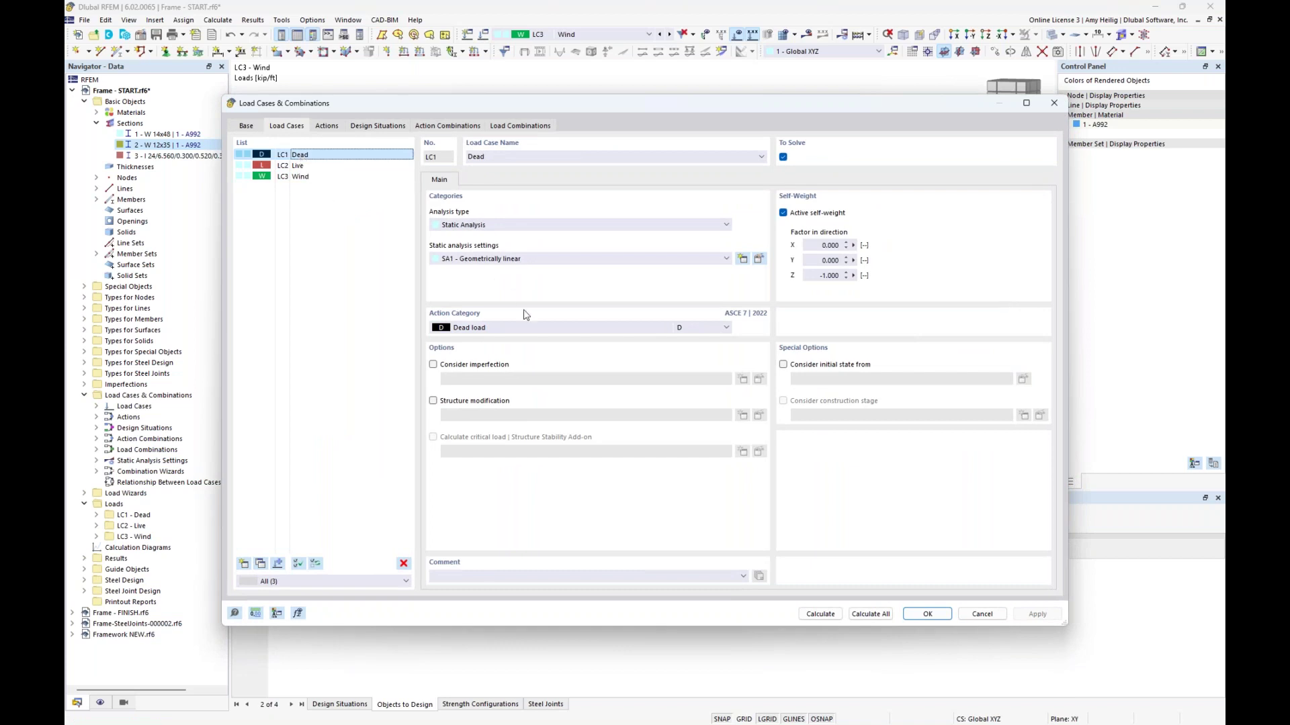
pyautogui.click(515, 330)
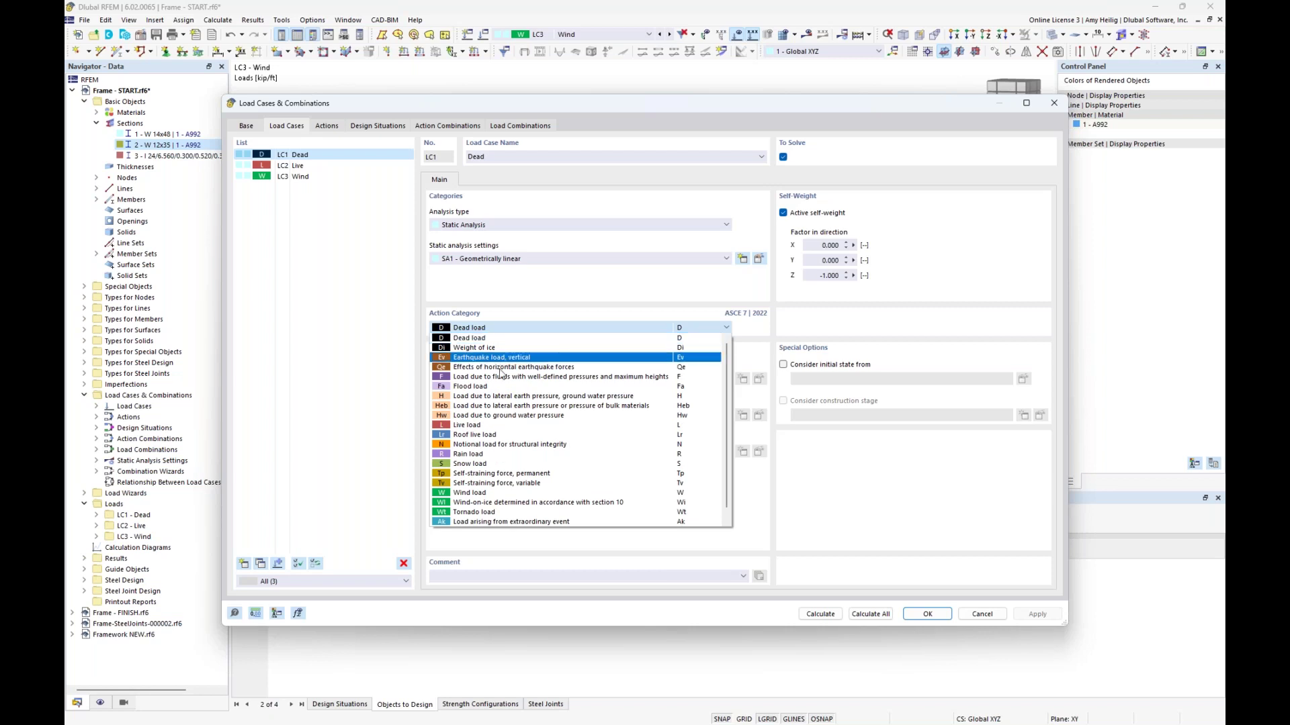
pyautogui.click(545, 282)
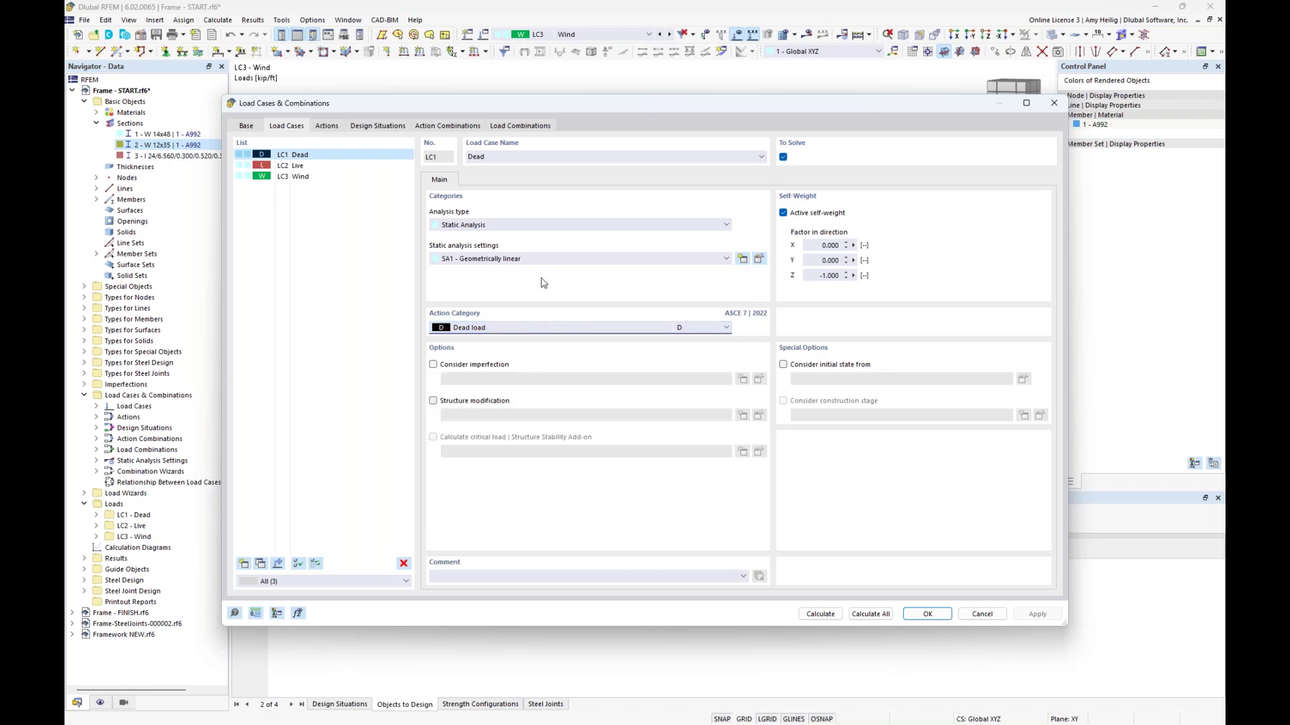
# Review the Section 2.3 (LRFD) design situation and its ASCE 7 combination rules
pyautogui.click(375, 127)
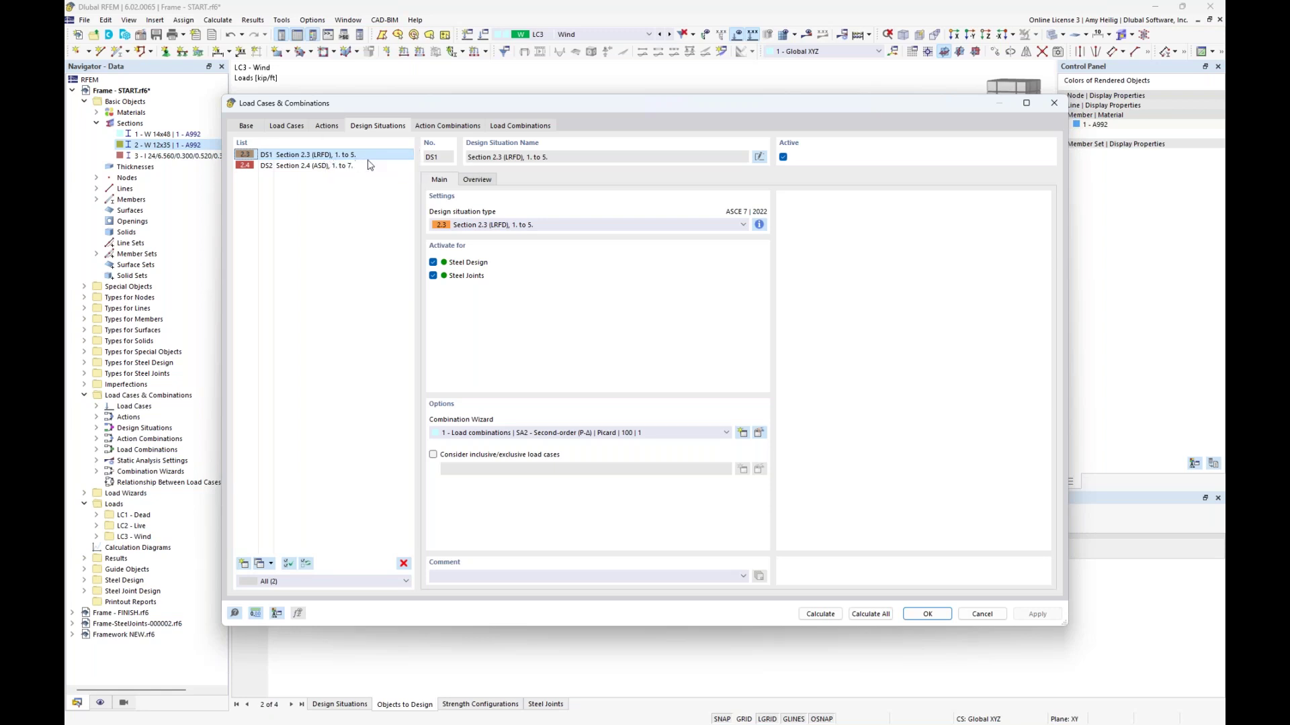
pyautogui.click(759, 225)
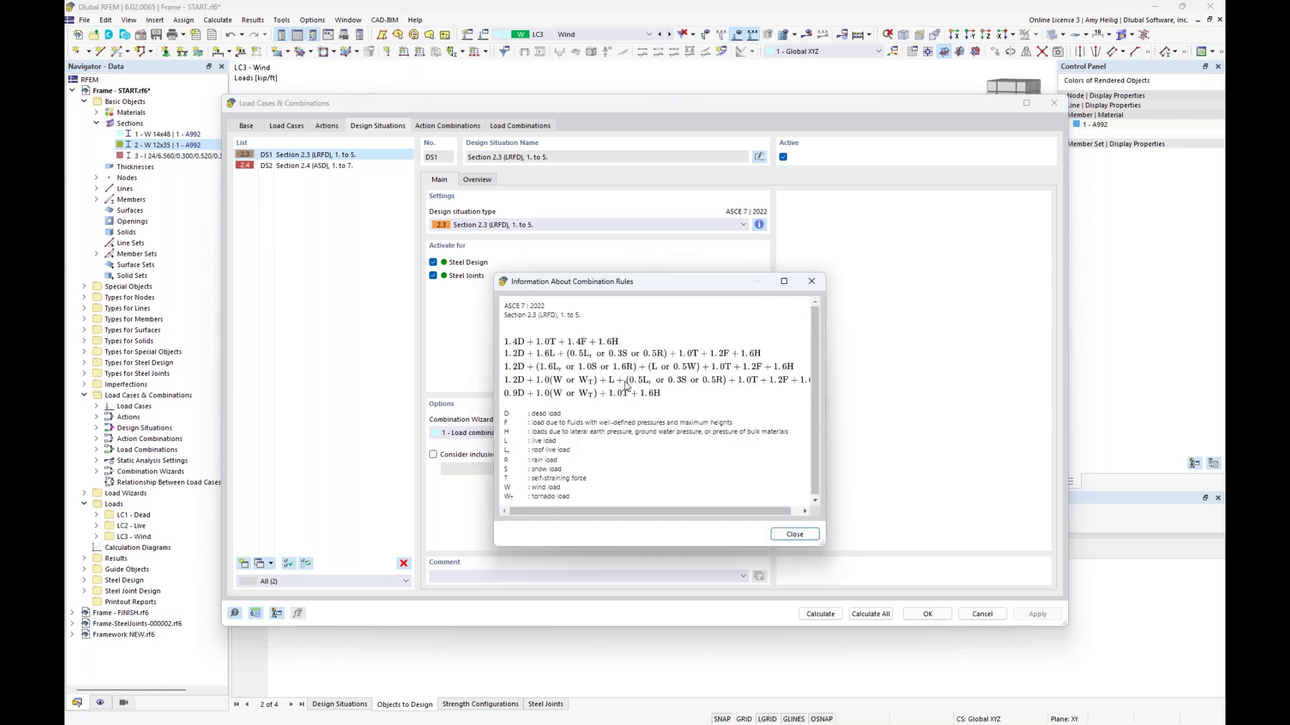
pyautogui.click(813, 283)
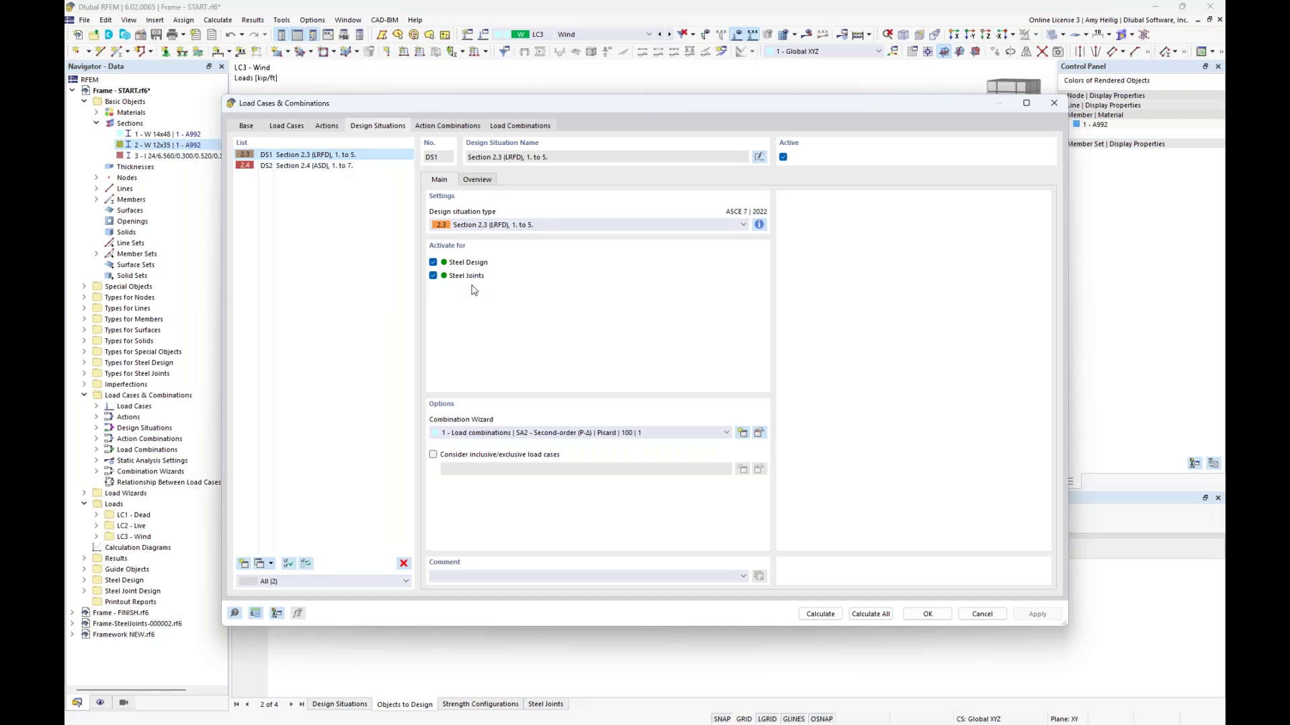
# Try switching the Steel Joints and Steel Design activation of the ASD and LRFD design situations, and restore the original settings
pyautogui.click(354, 168)
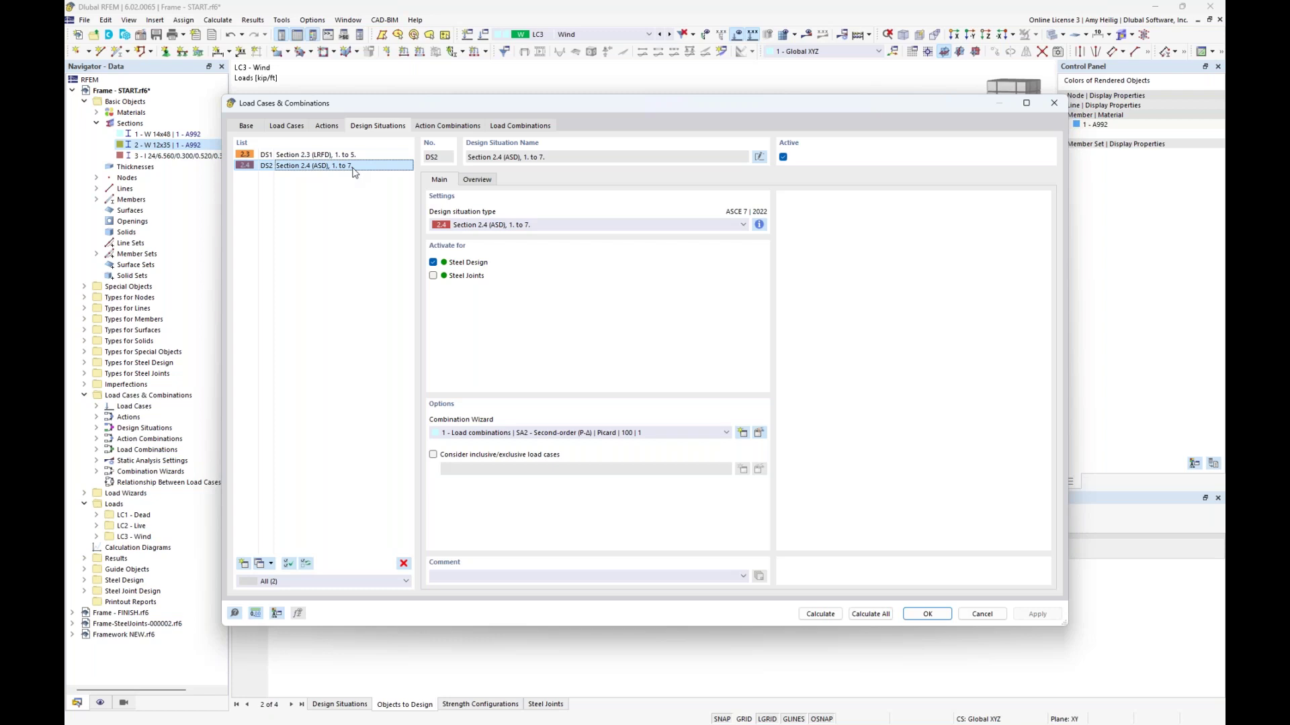
pyautogui.click(434, 275)
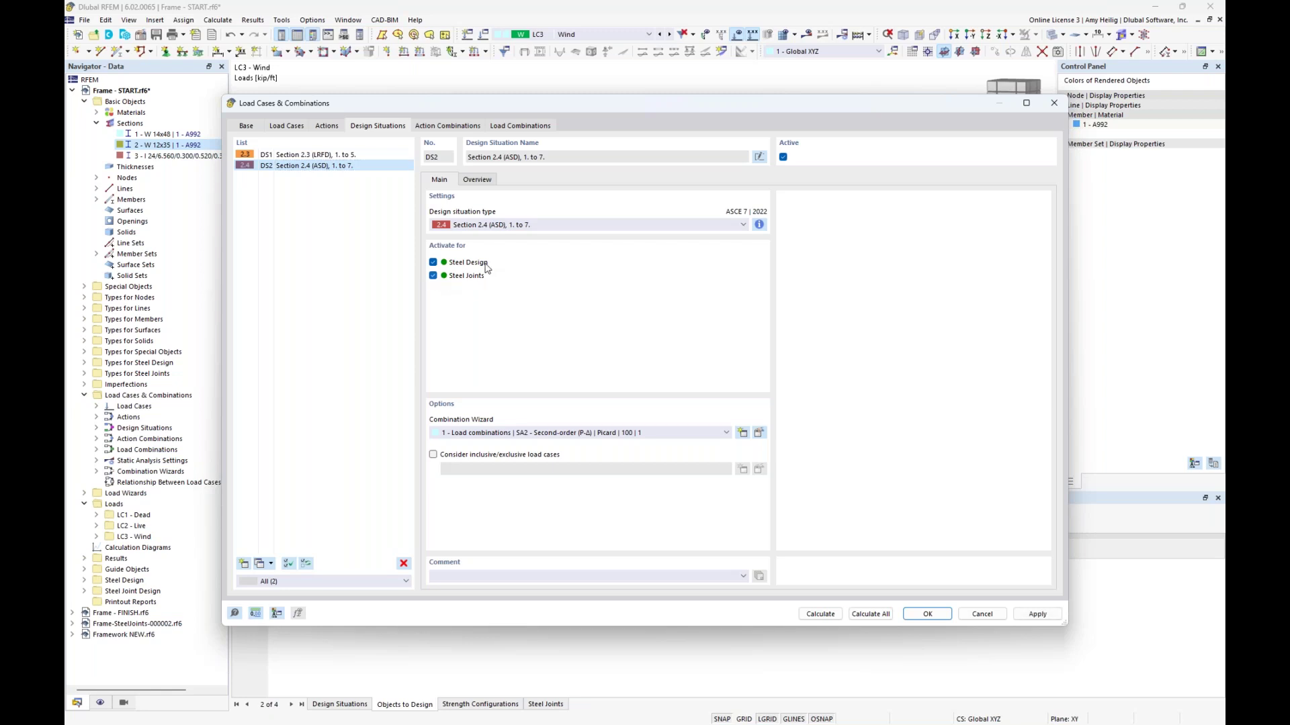
pyautogui.click(358, 157)
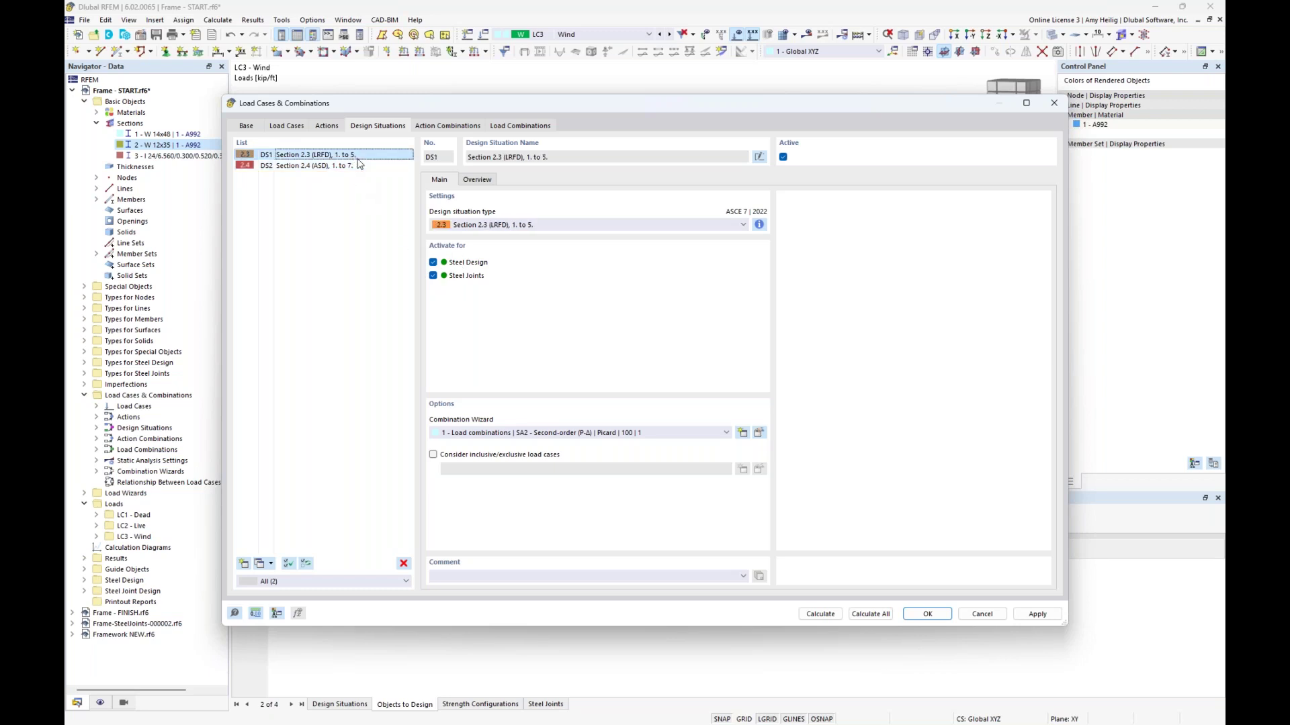
pyautogui.click(433, 262)
pyautogui.click(433, 276)
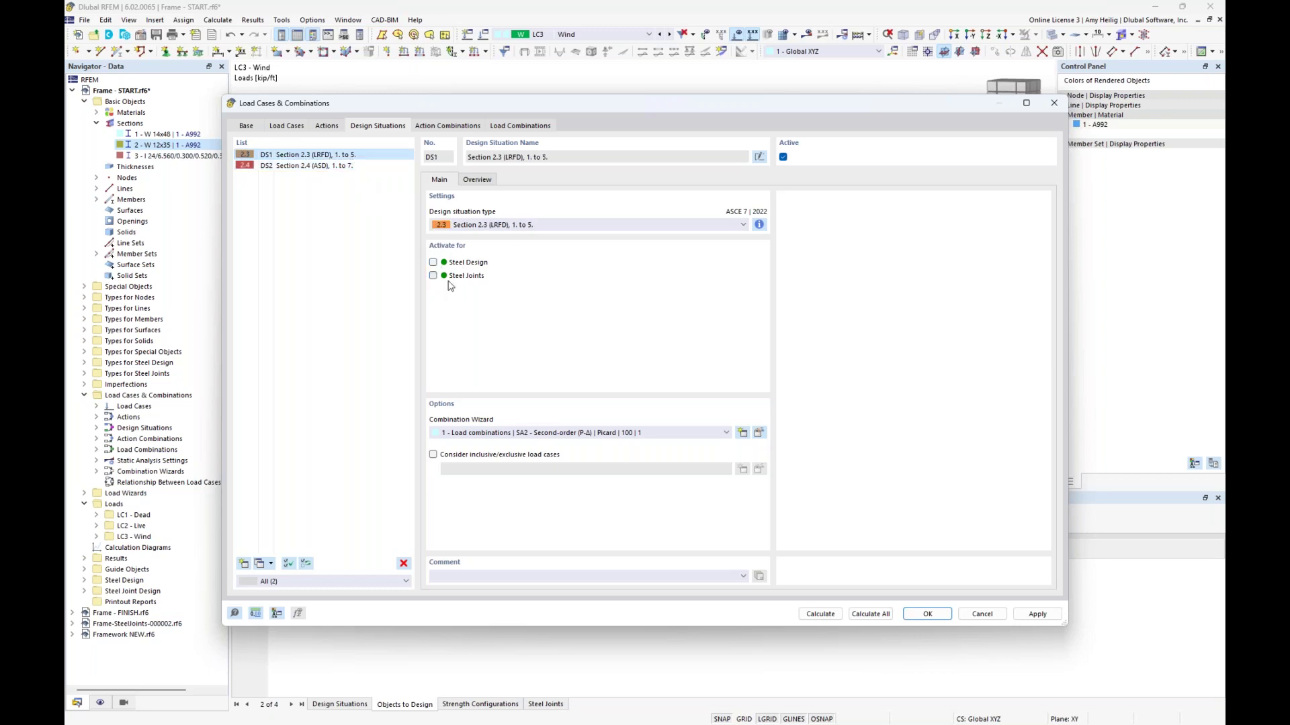
pyautogui.click(433, 275)
pyautogui.click(433, 262)
pyautogui.click(362, 166)
pyautogui.click(433, 276)
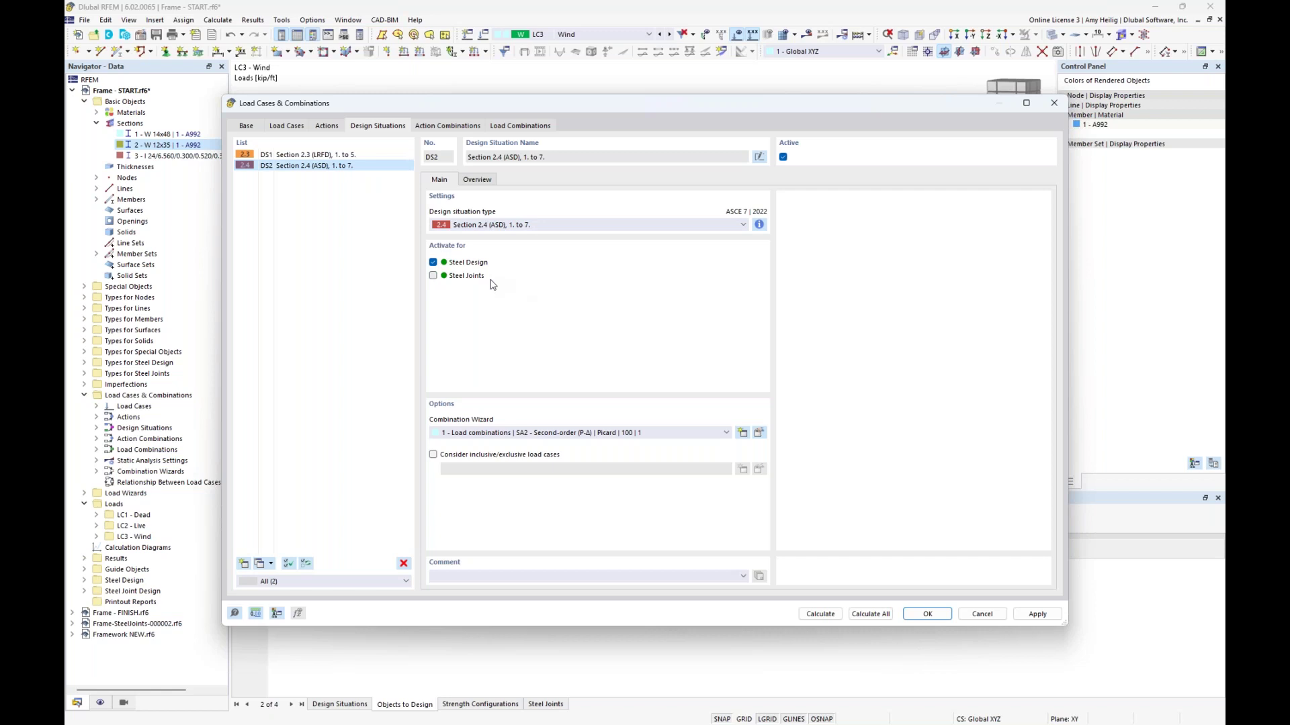
# Check which design situations load combinations CO1 and CO6 belong to, and close the load cases and combinations settings
pyautogui.click(526, 127)
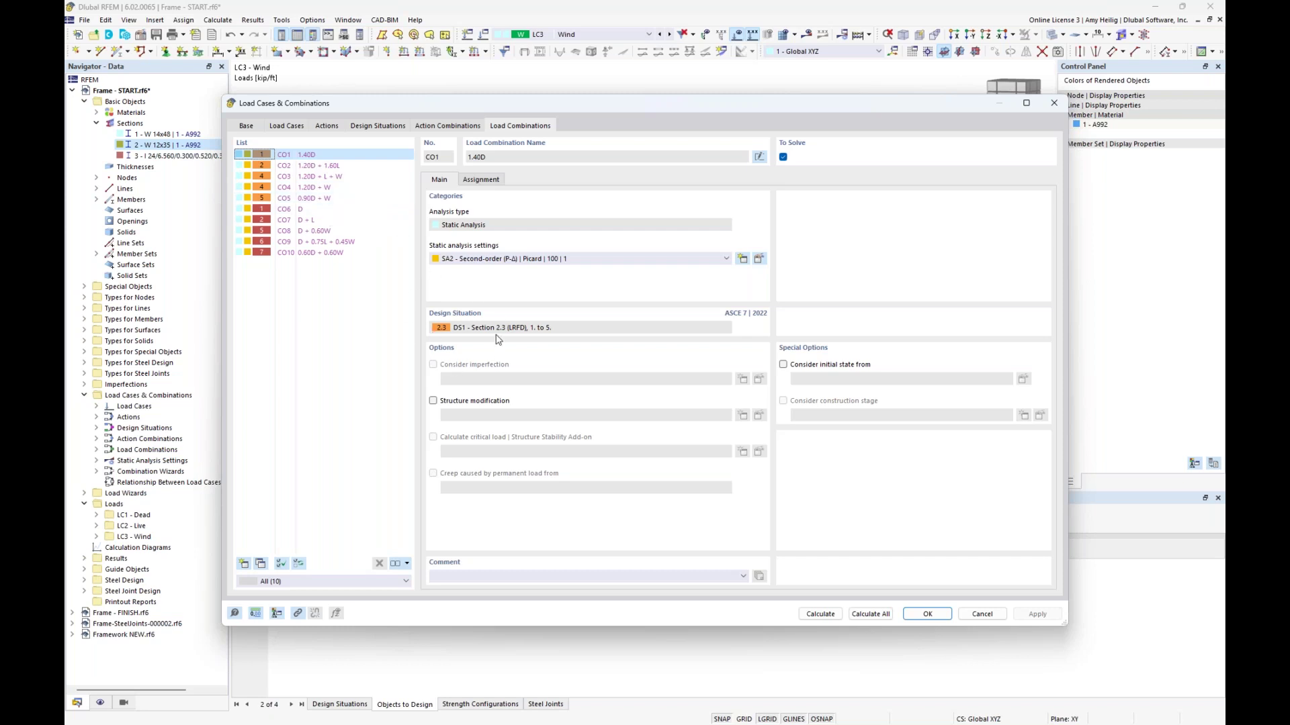
pyautogui.click(325, 210)
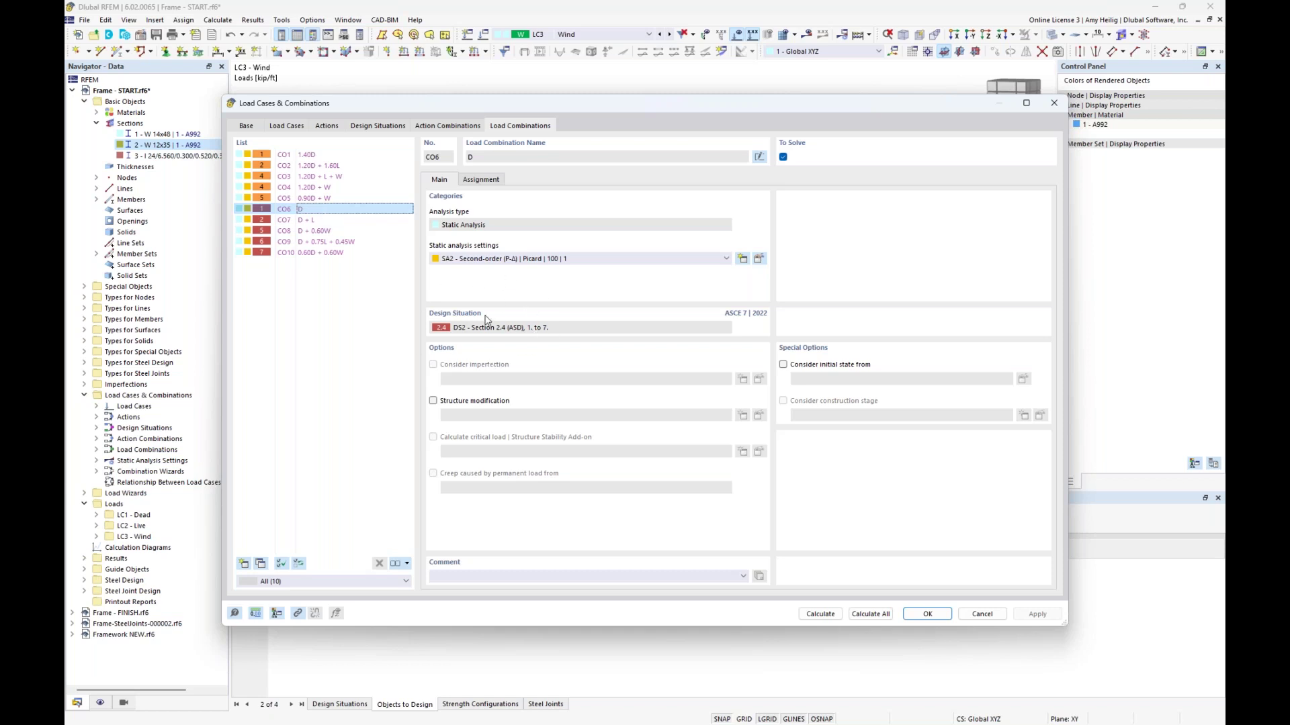
pyautogui.click(381, 126)
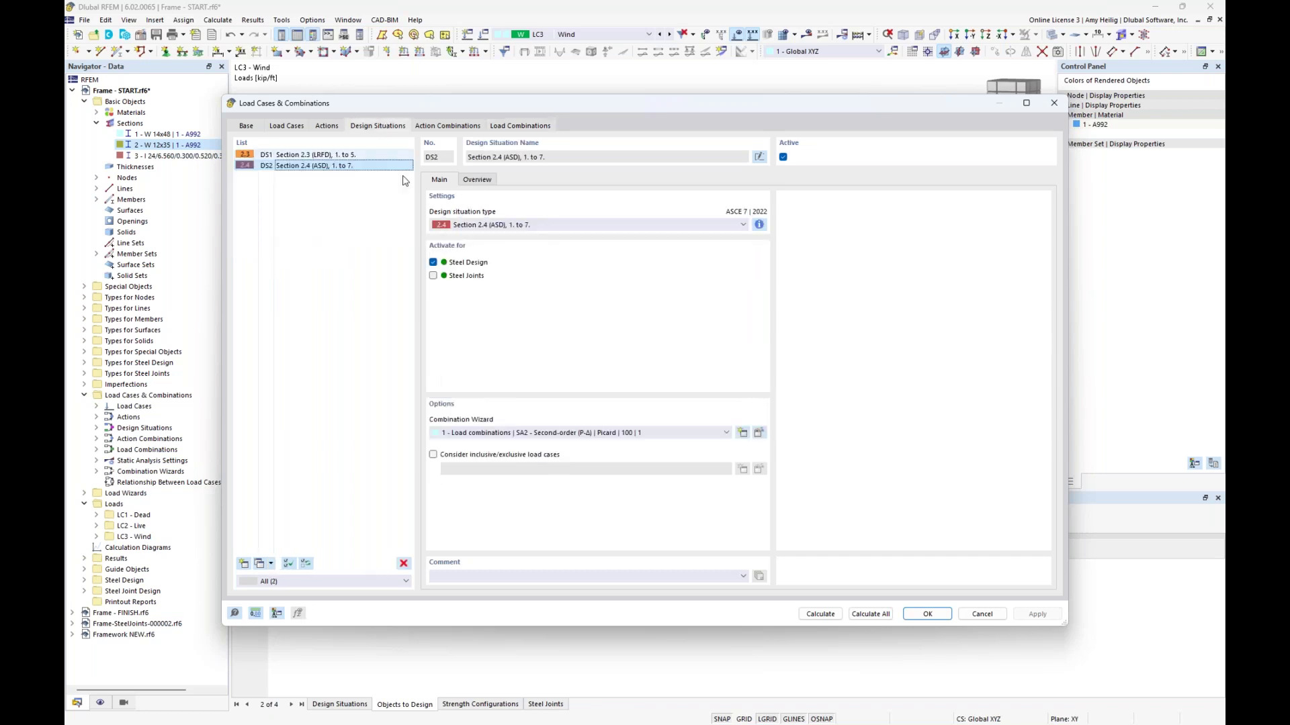
pyautogui.click(946, 615)
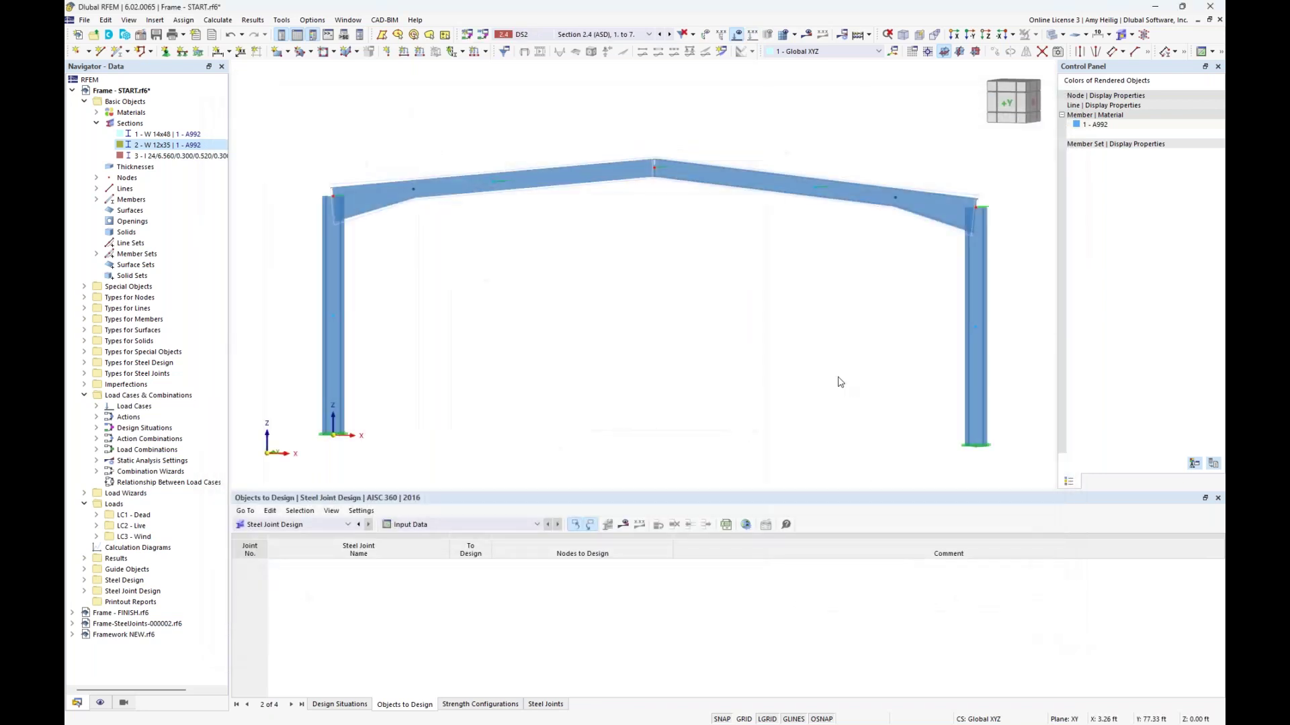
# Create a new steel joint and assign it to node 6 at the frame's ridge
pyautogui.moveTo(779, 344); pyautogui.dragTo(770, 327, button='middle')
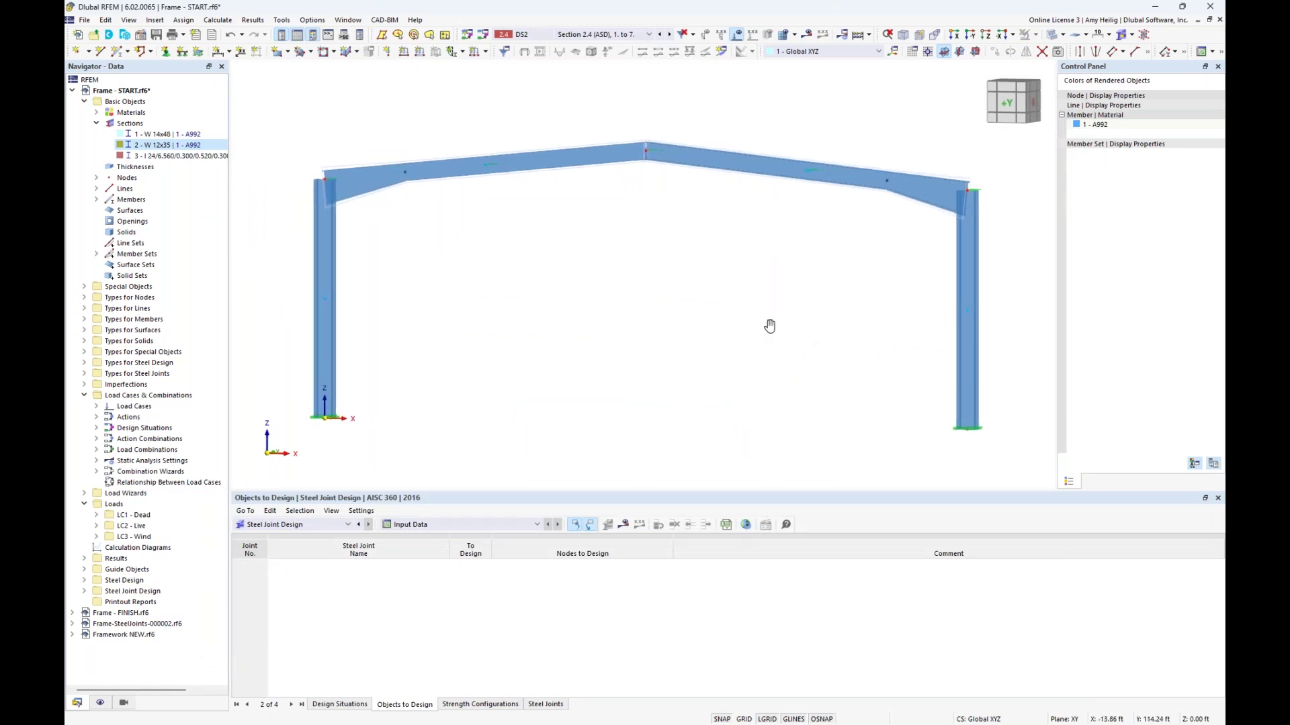
pyautogui.click(96, 125)
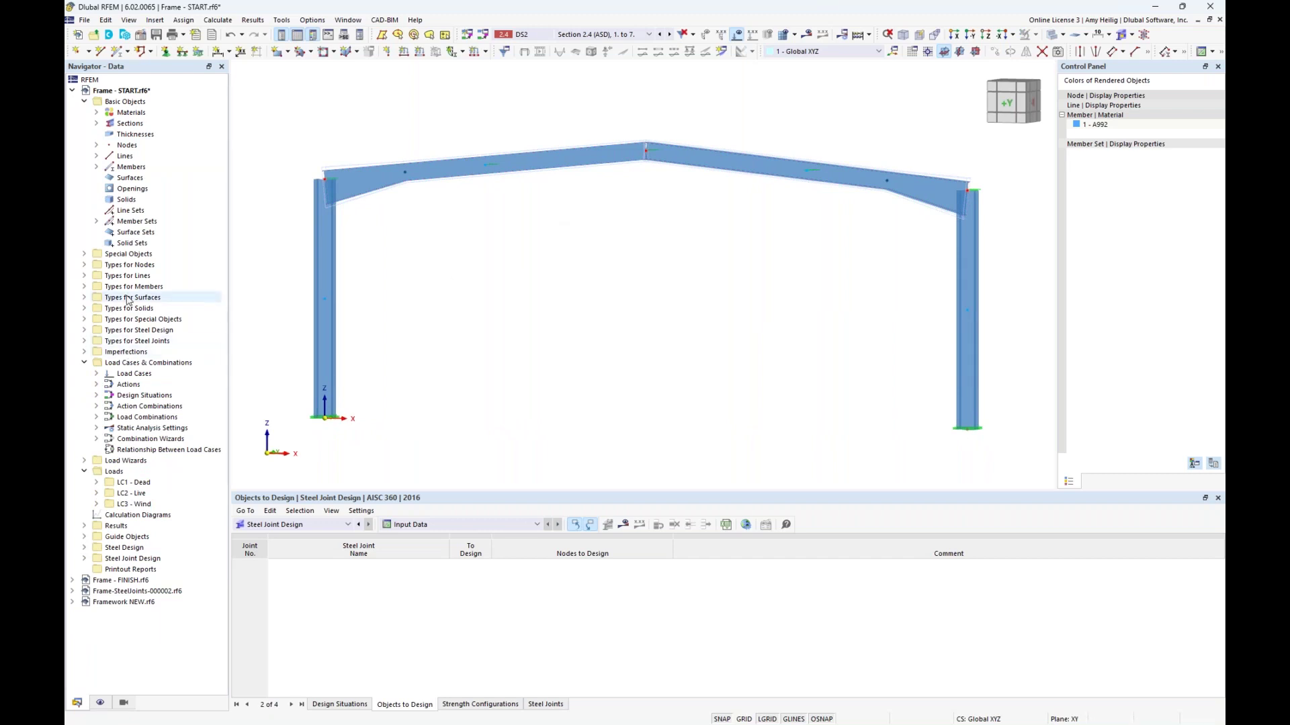
pyautogui.doubleClick(125, 343)
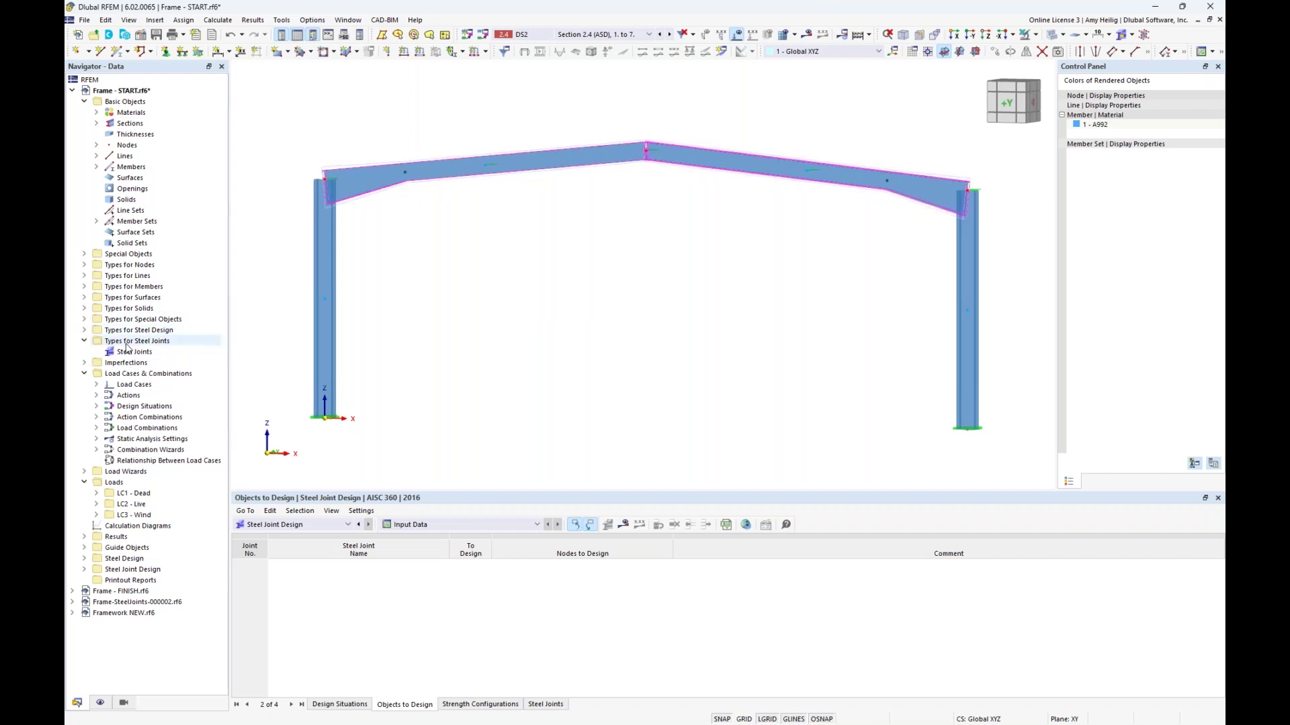
pyautogui.click(131, 352)
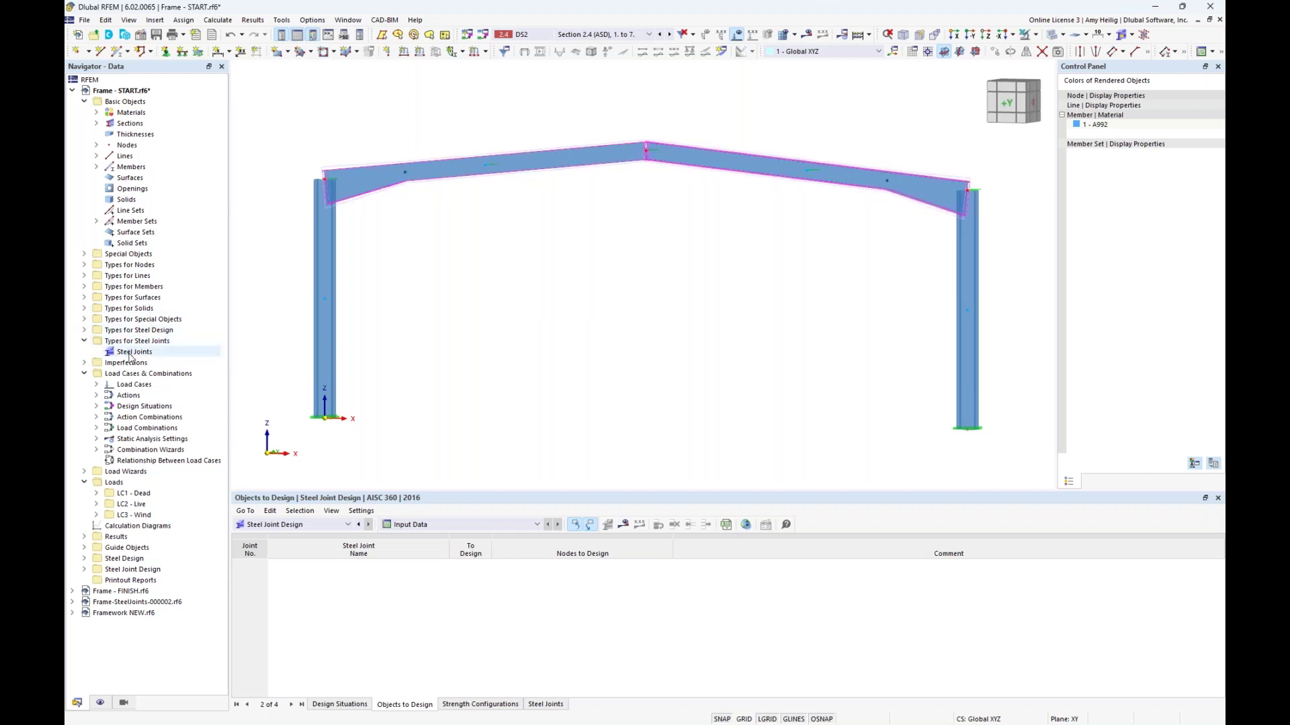
pyautogui.rightClick(129, 355)
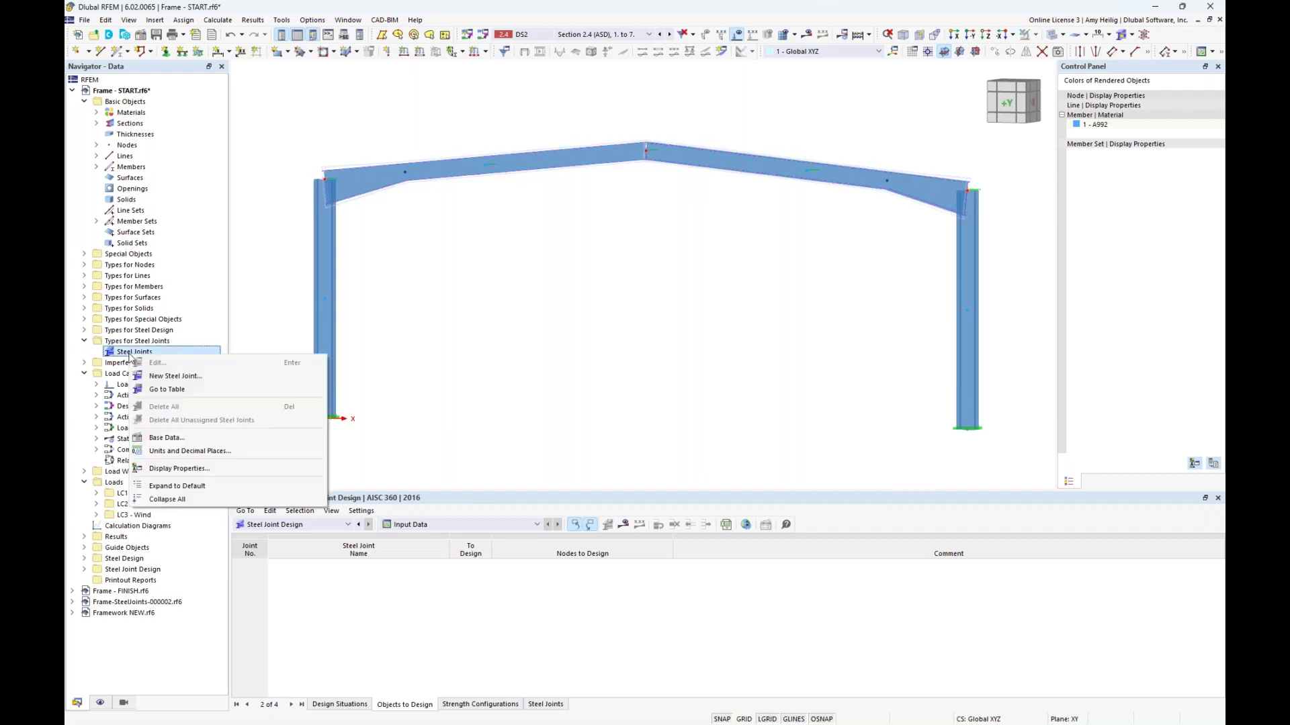
pyautogui.click(154, 377)
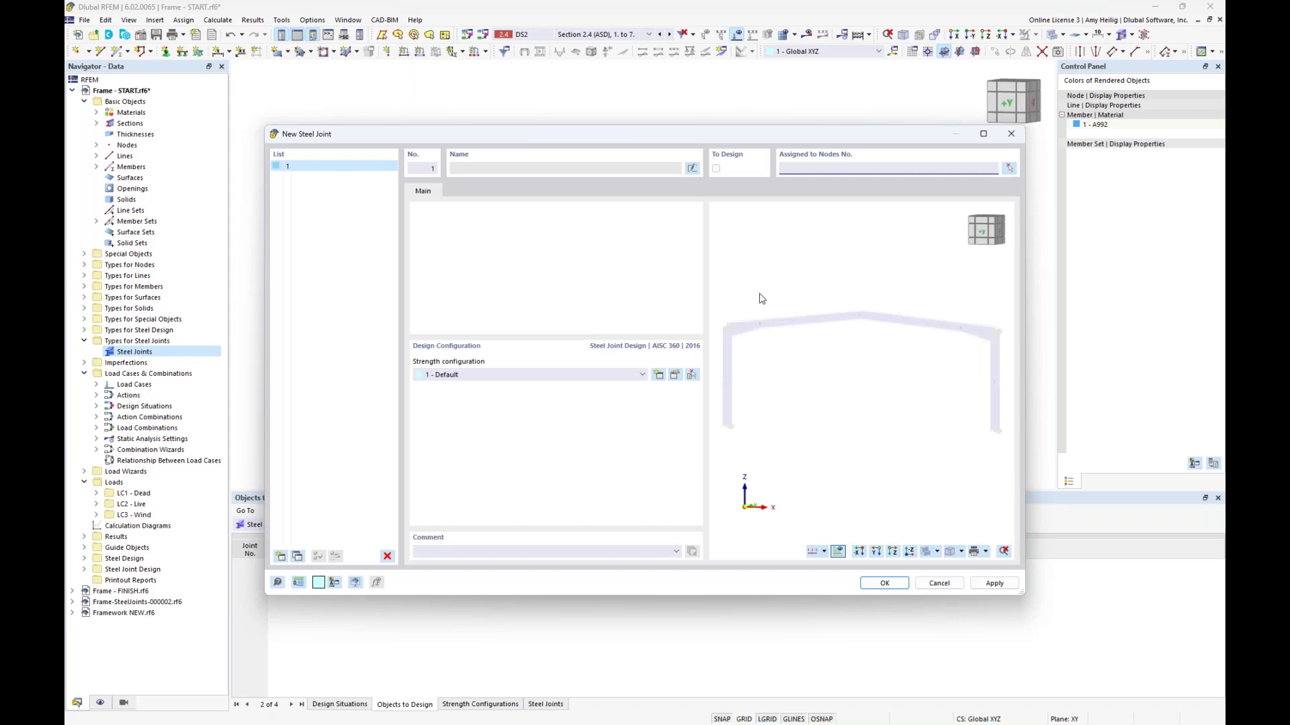
pyautogui.click(1009, 169)
pyautogui.moveTo(619, 115); pyautogui.dragTo(690, 193)
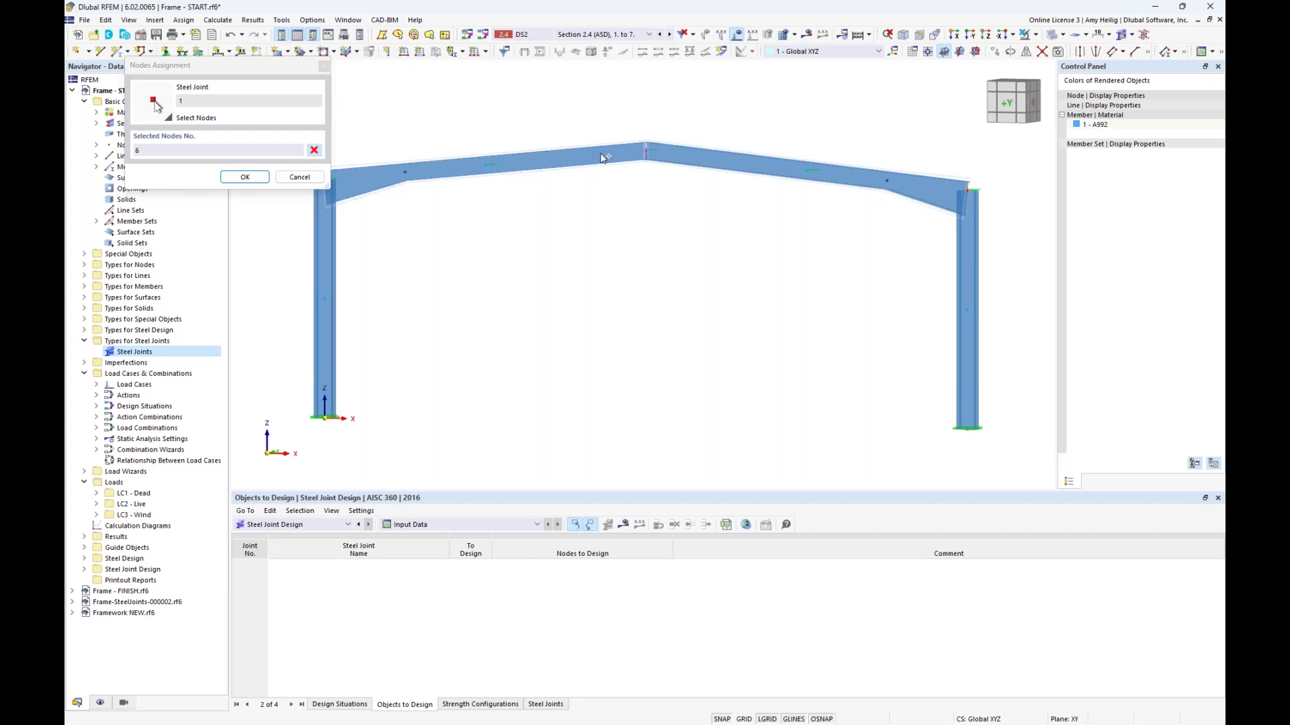
pyautogui.click(244, 177)
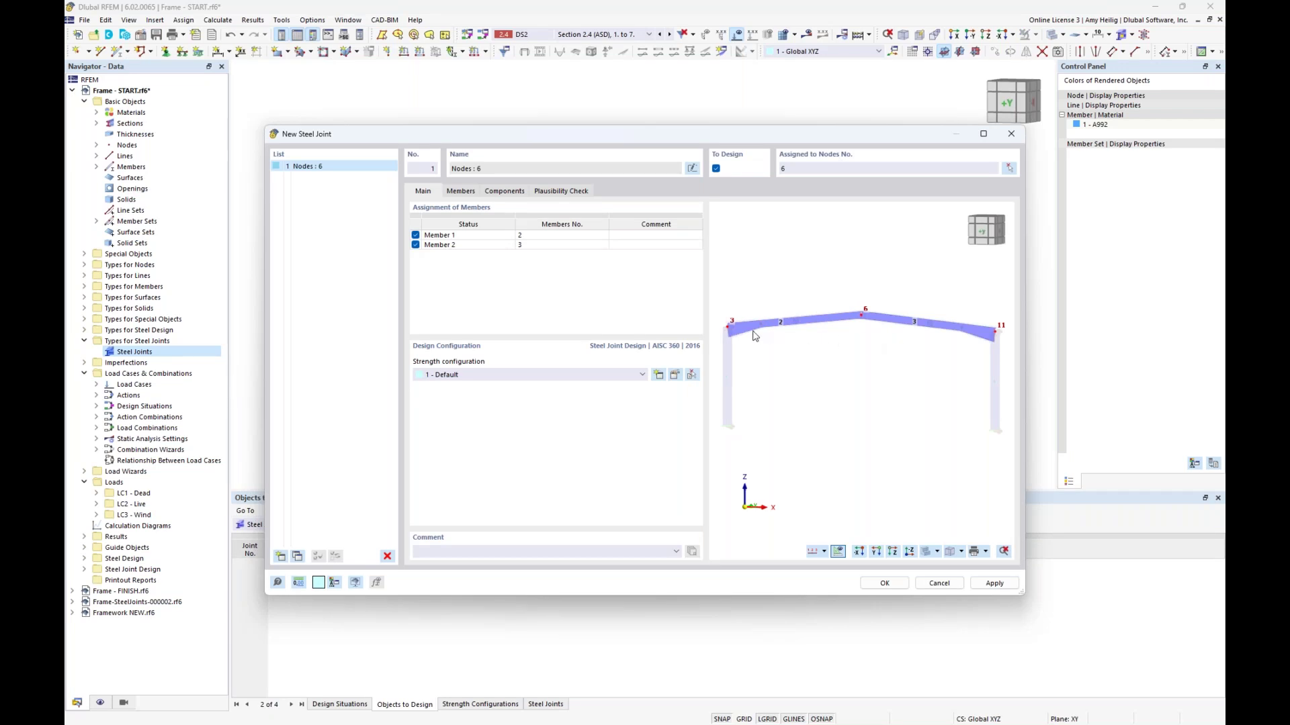
# Examine the ridge joint's two members, including their types, supported ends, material and section, and compare them with the frame model
pyautogui.click(461, 191)
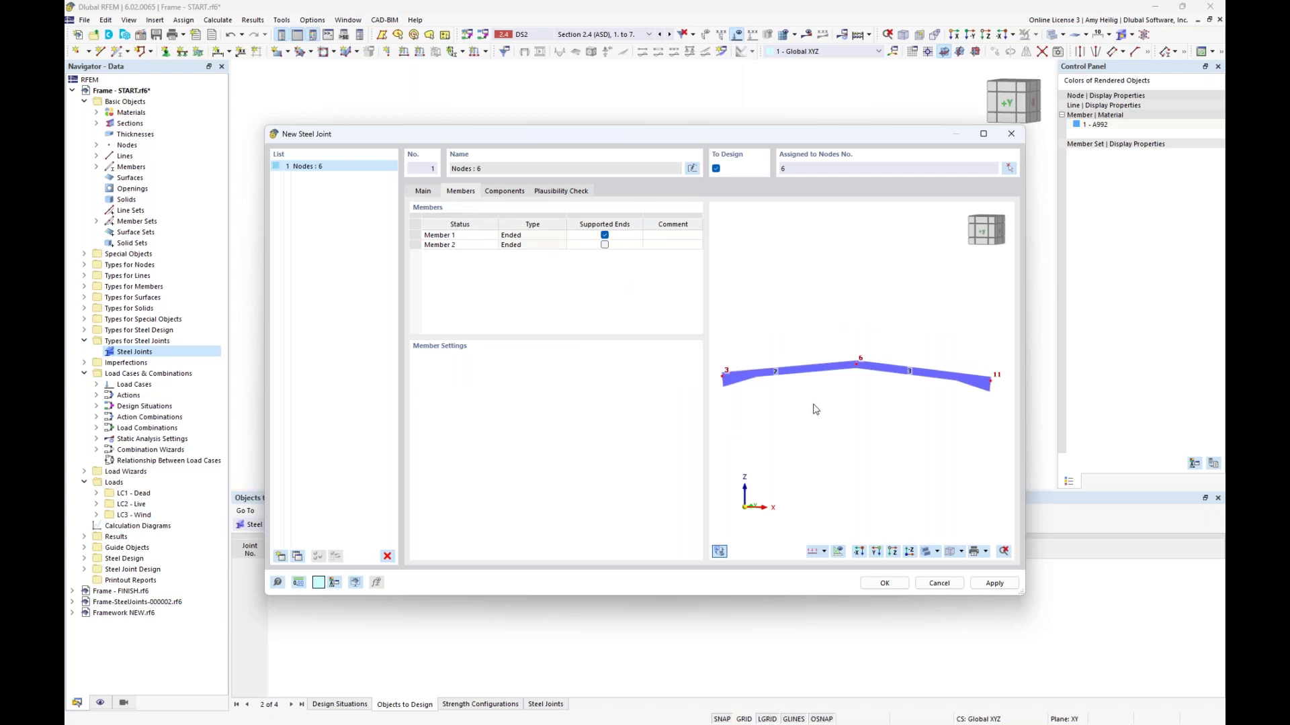
pyautogui.scroll(4, 858, 388)
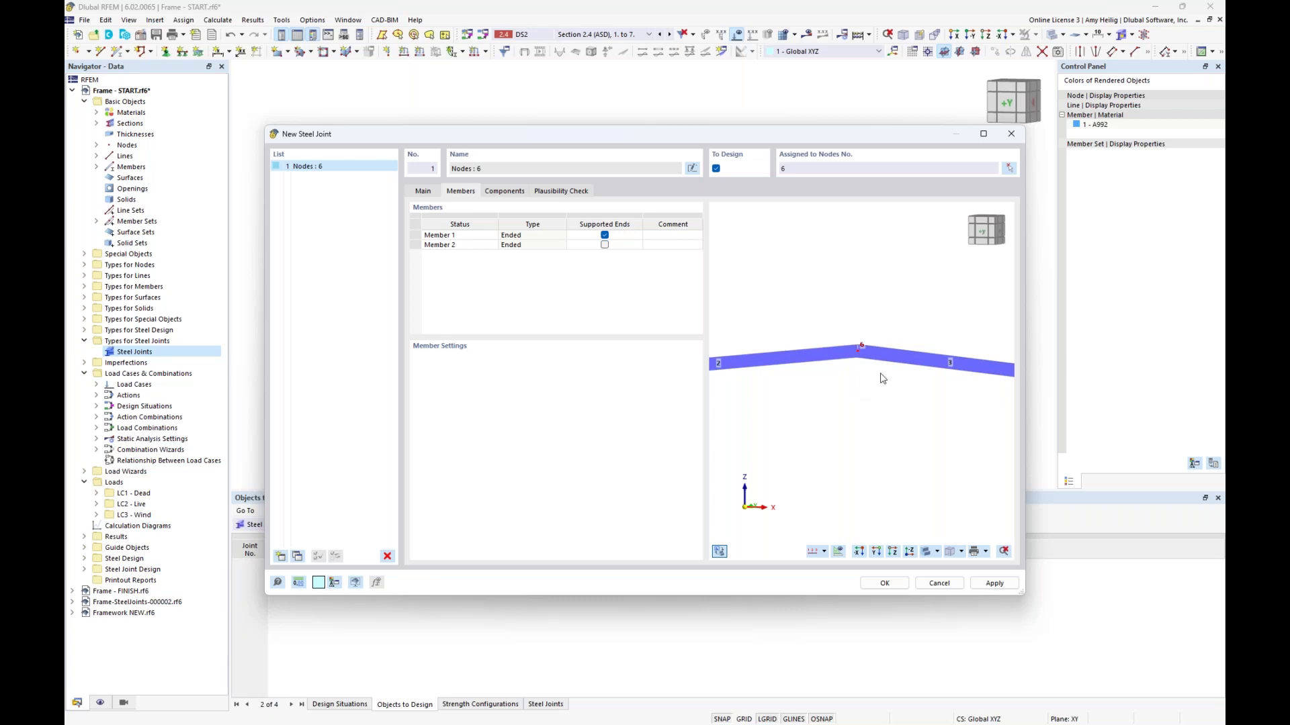
pyautogui.moveTo(782, 134); pyautogui.dragTo(768, 304)
pyautogui.moveTo(647, 303); pyautogui.dragTo(675, 132)
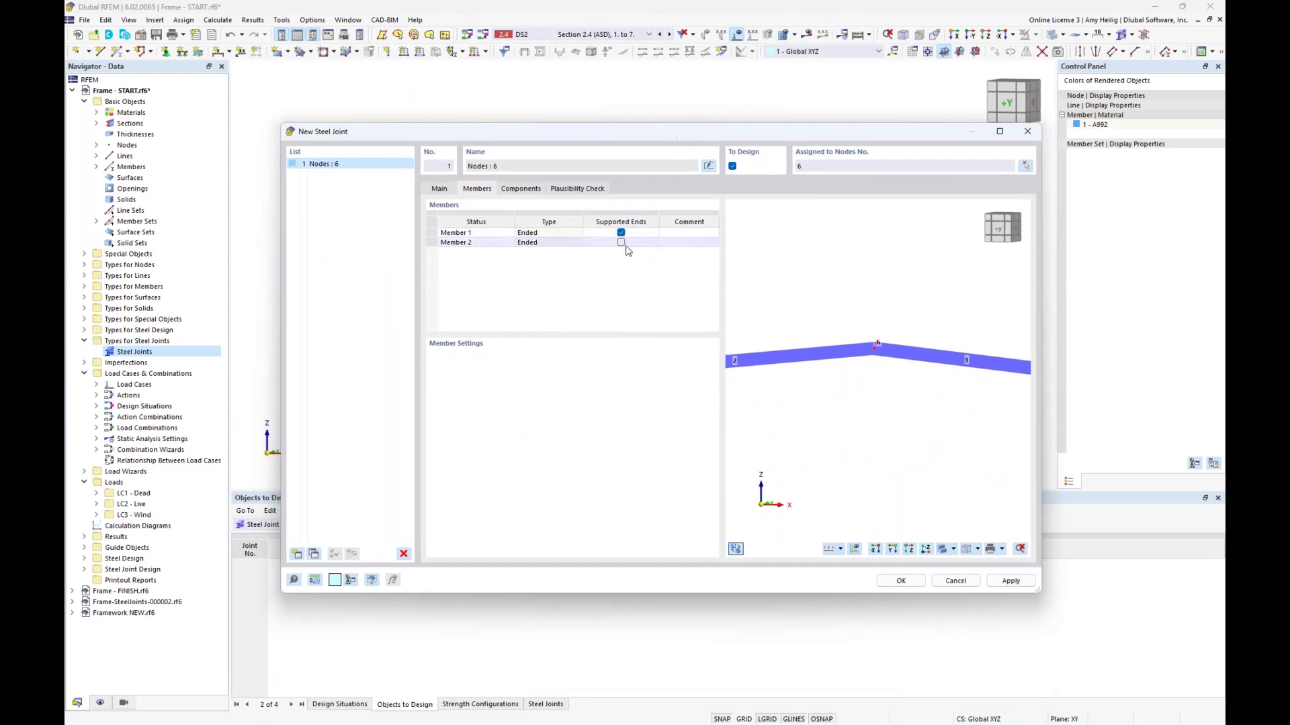
pyautogui.click(600, 235)
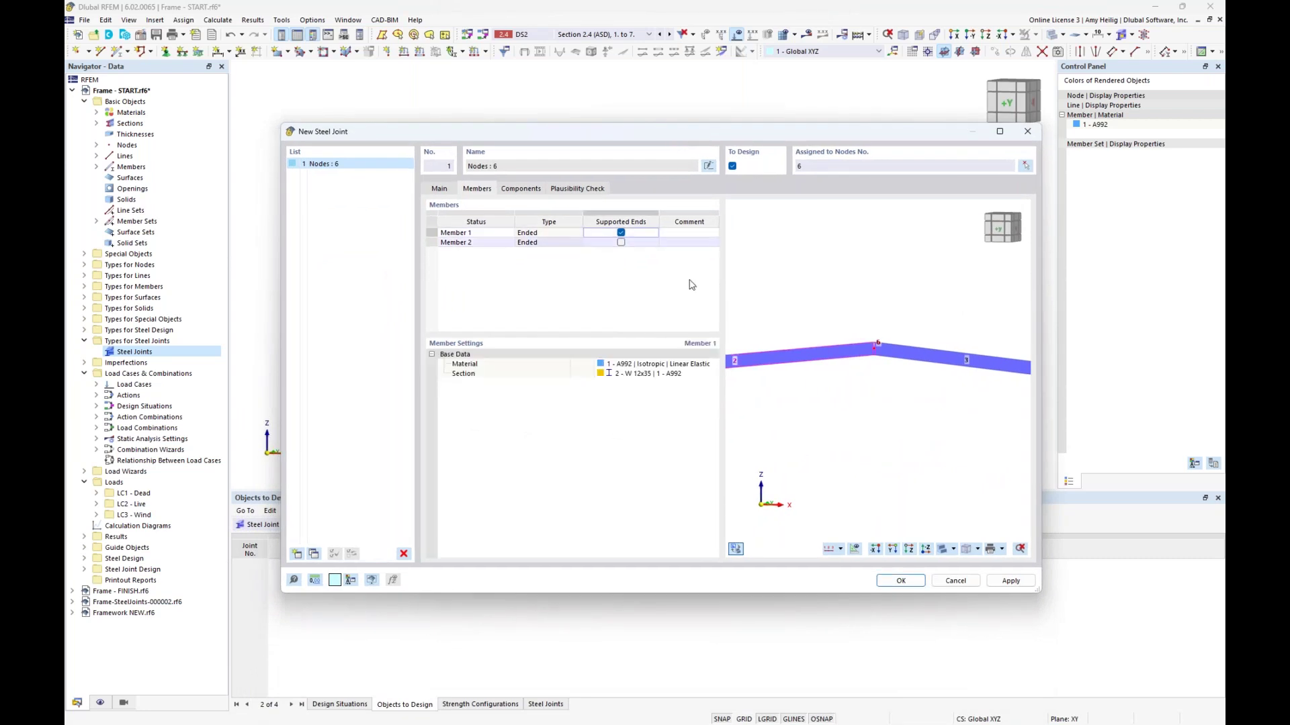
pyautogui.scroll(-2, 852, 360)
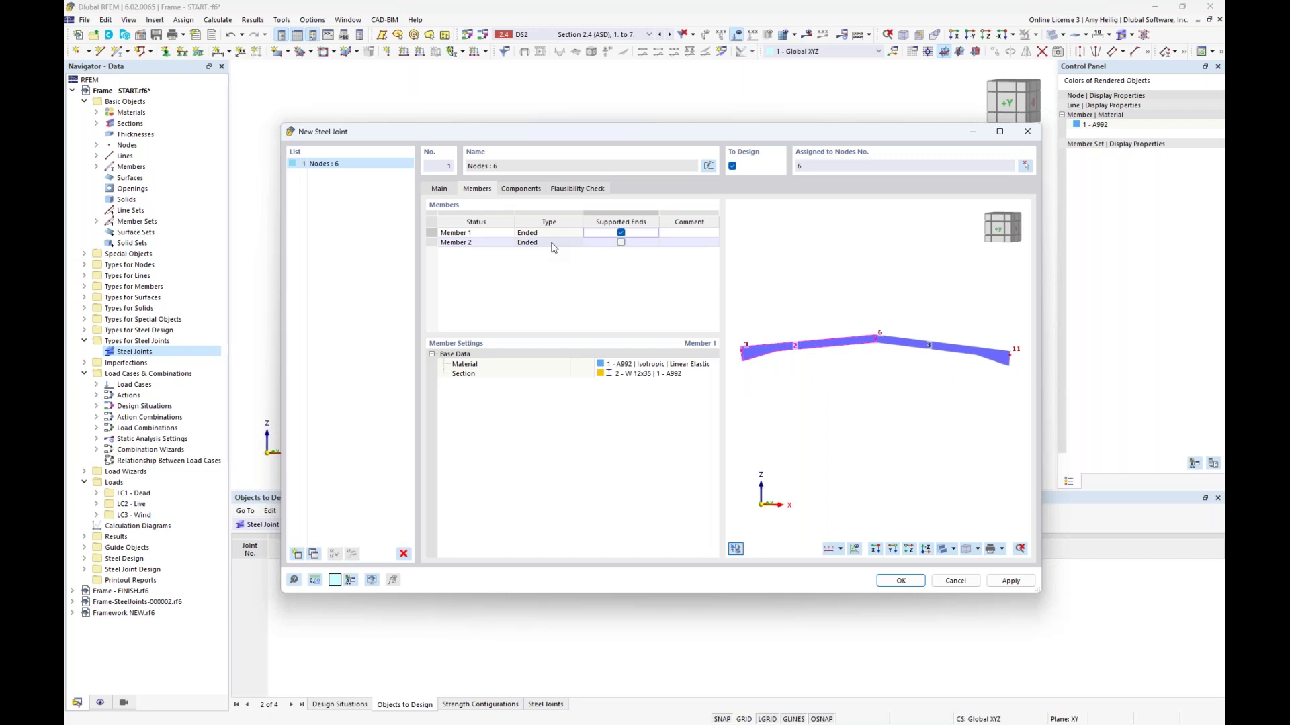
pyautogui.scroll(1, 878, 344)
pyautogui.scroll(2, 879, 345)
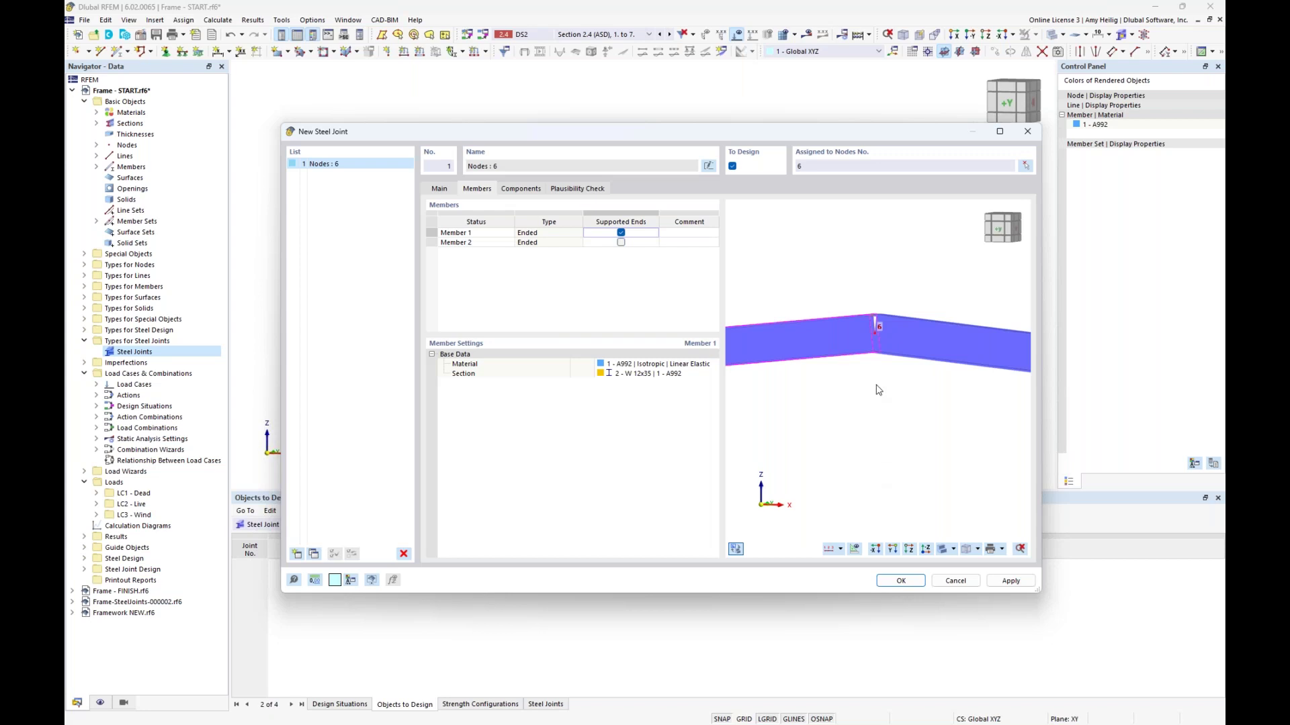
pyautogui.moveTo(845, 132); pyautogui.dragTo(838, 352)
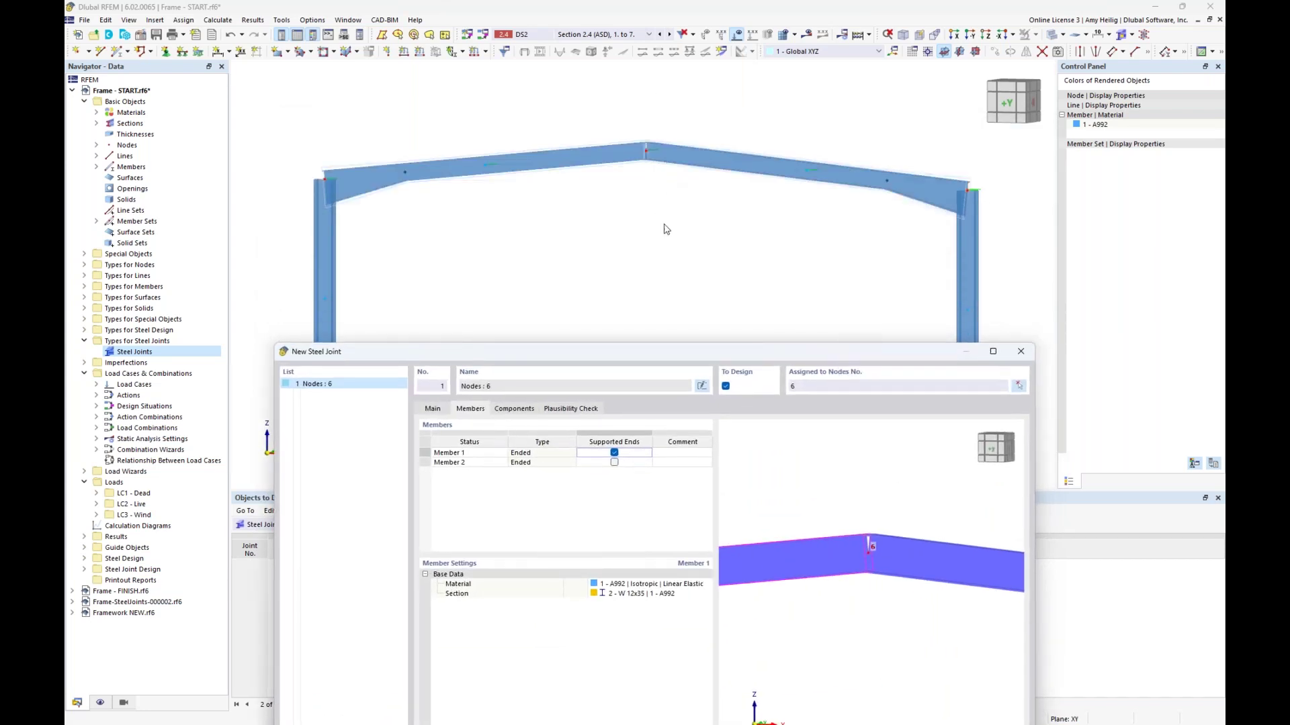
pyautogui.moveTo(670, 356); pyautogui.dragTo(695, 114)
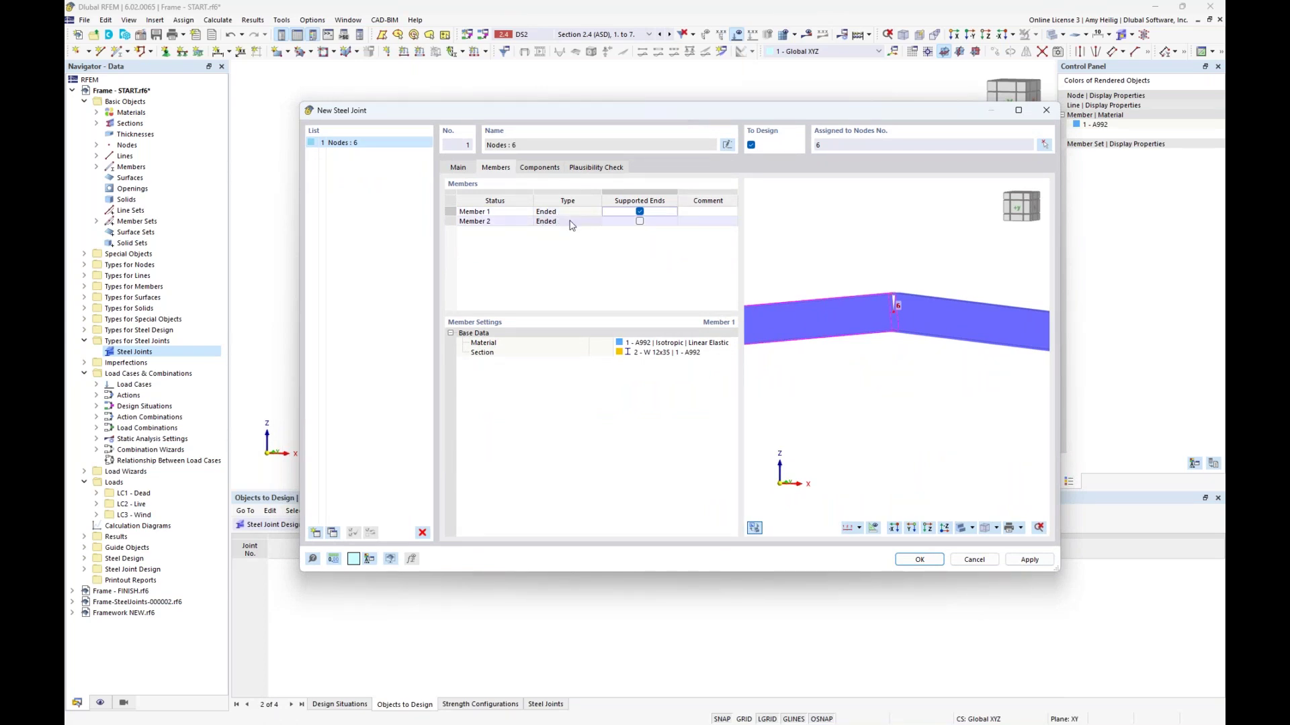
# Review the component types available for building up the ridge joint, without adding one
pyautogui.click(546, 168)
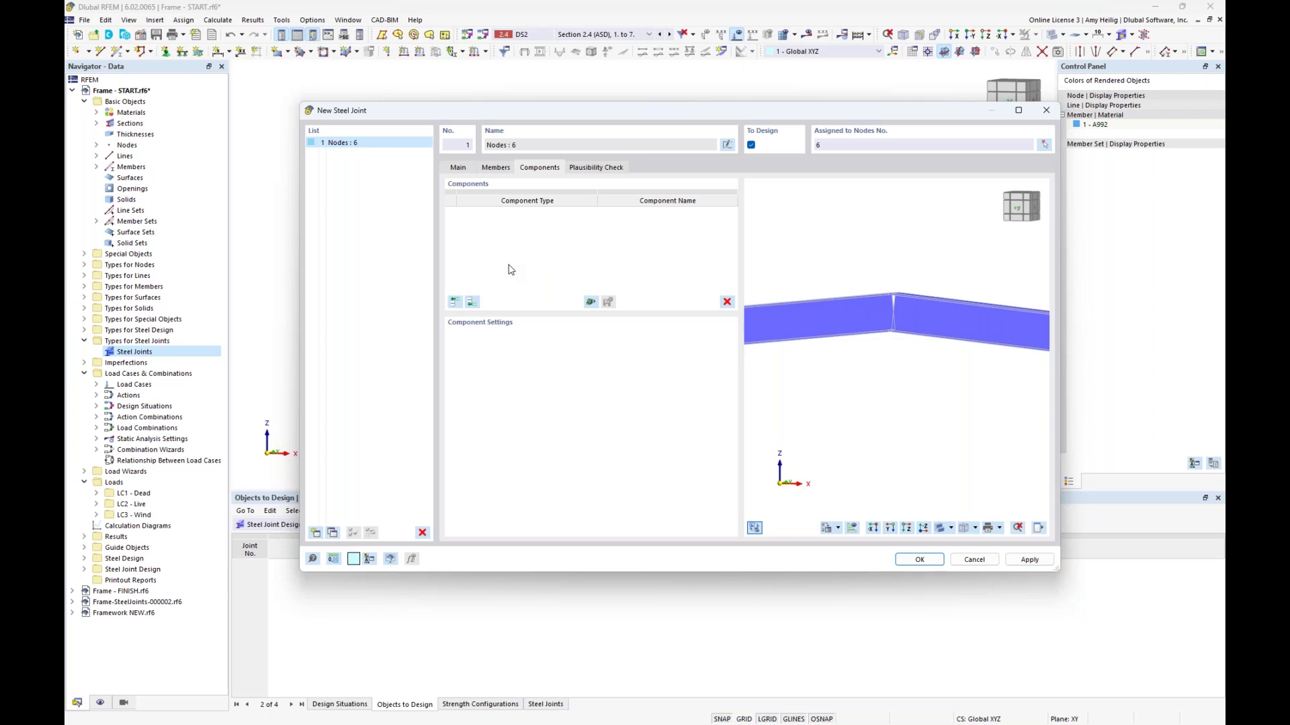
pyautogui.click(473, 303)
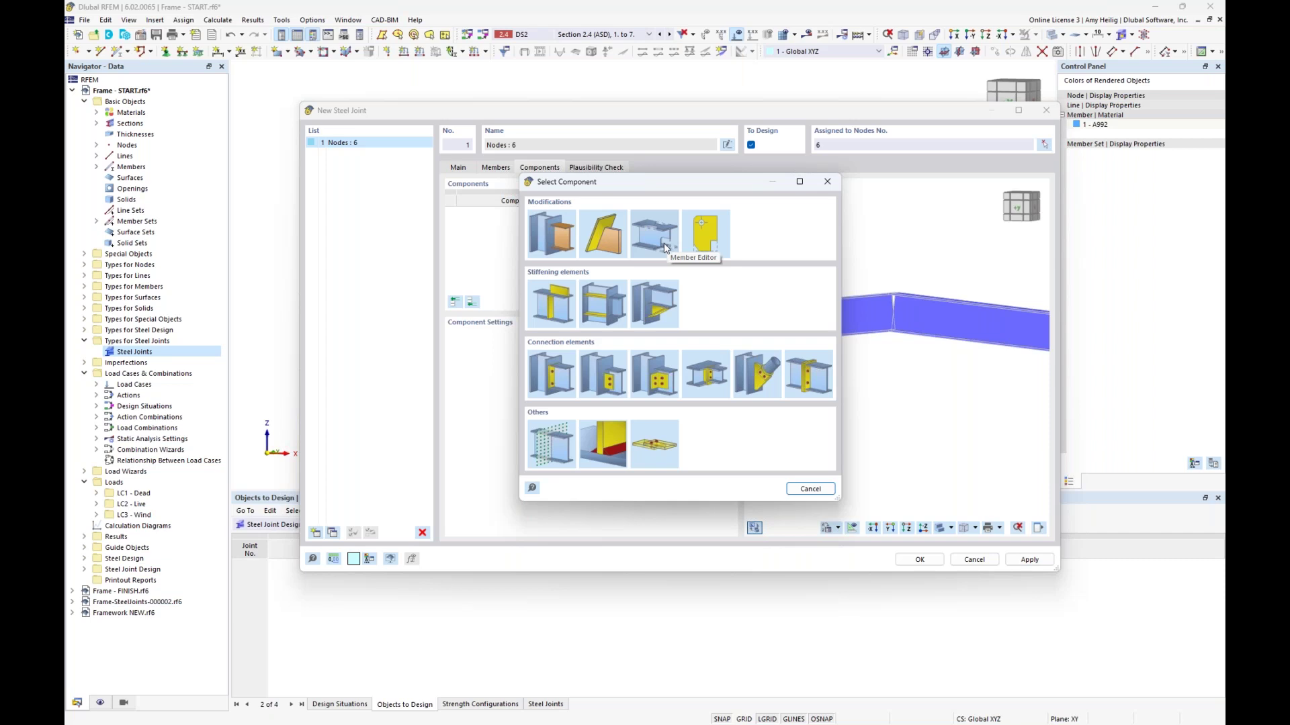
pyautogui.click(810, 489)
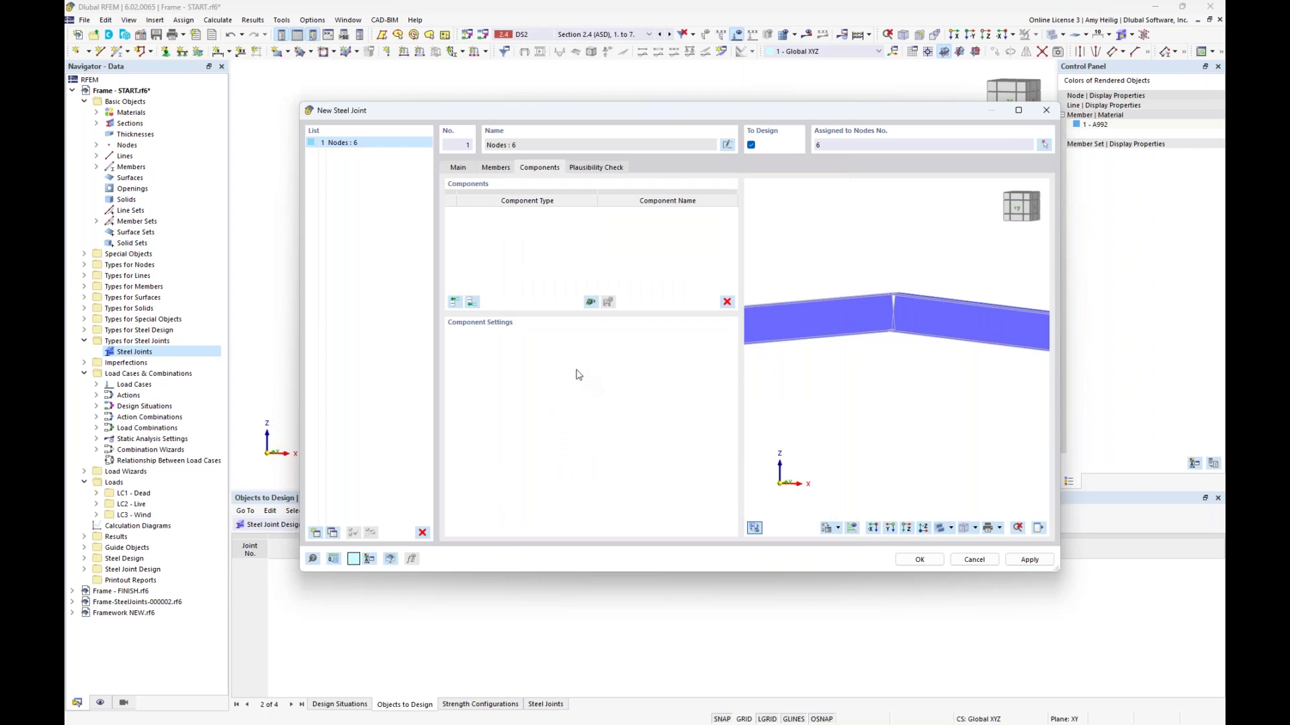
# Browse the steel joint templates, comparing the general categories and the rigid Beam to Beam and Beam to Column subcategories
pyautogui.click(590, 303)
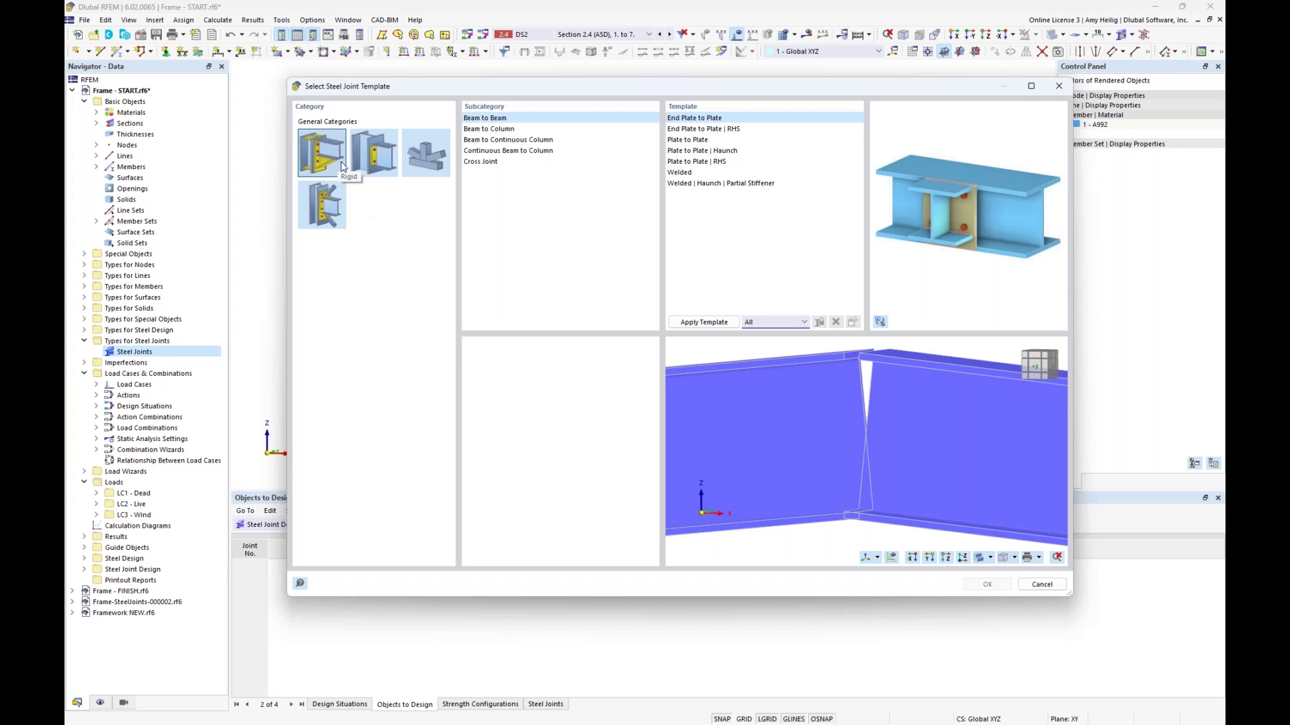
pyautogui.click(417, 155)
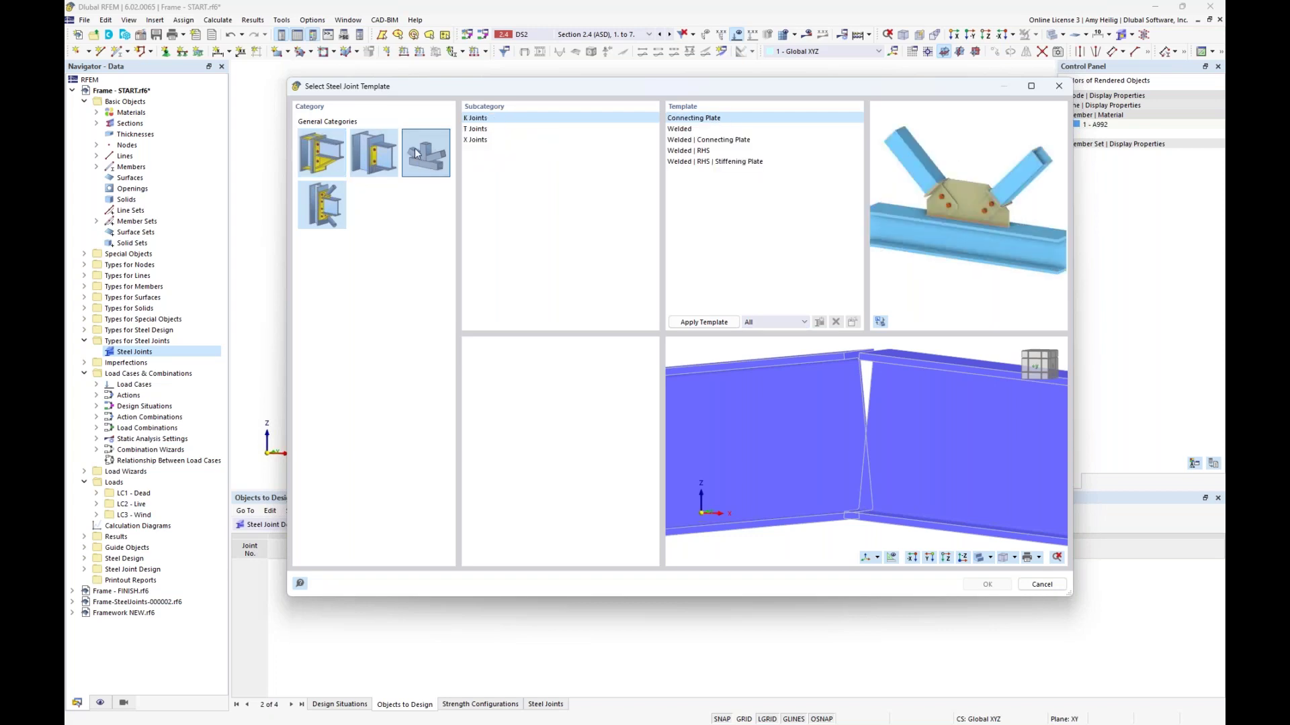
pyautogui.click(328, 198)
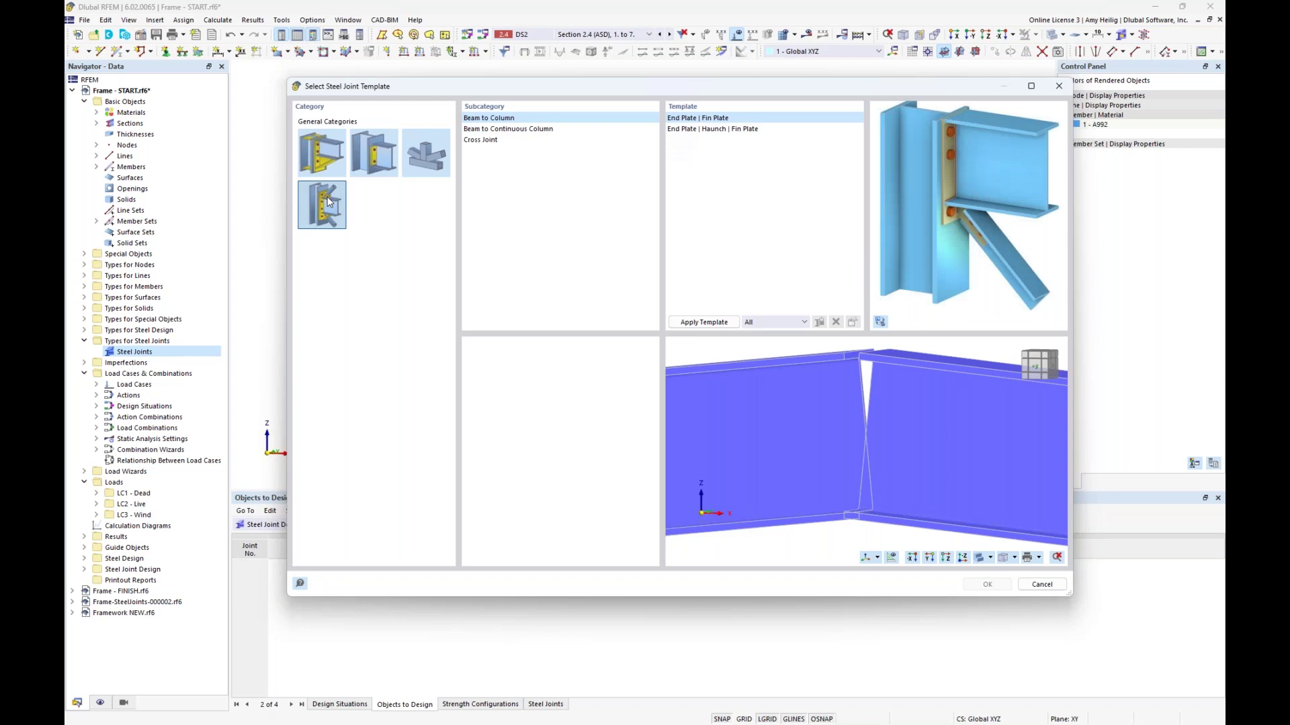
pyautogui.click(320, 160)
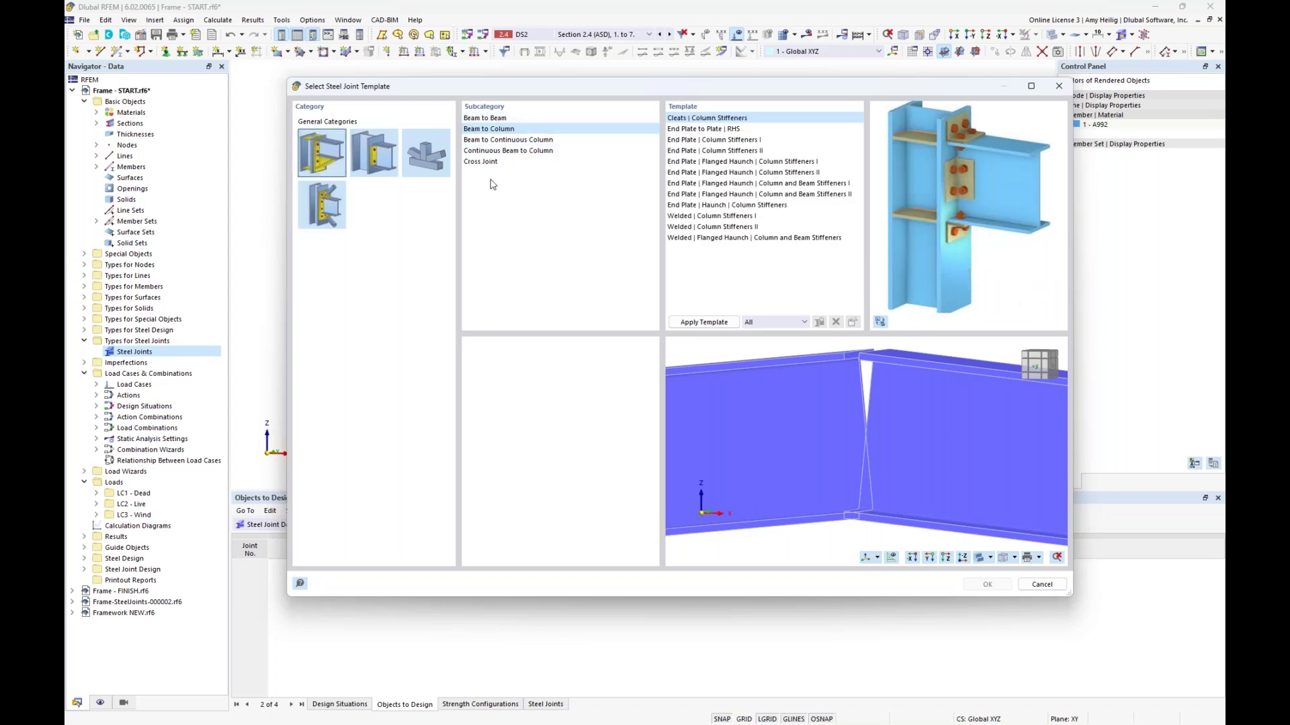
pyautogui.click(495, 119)
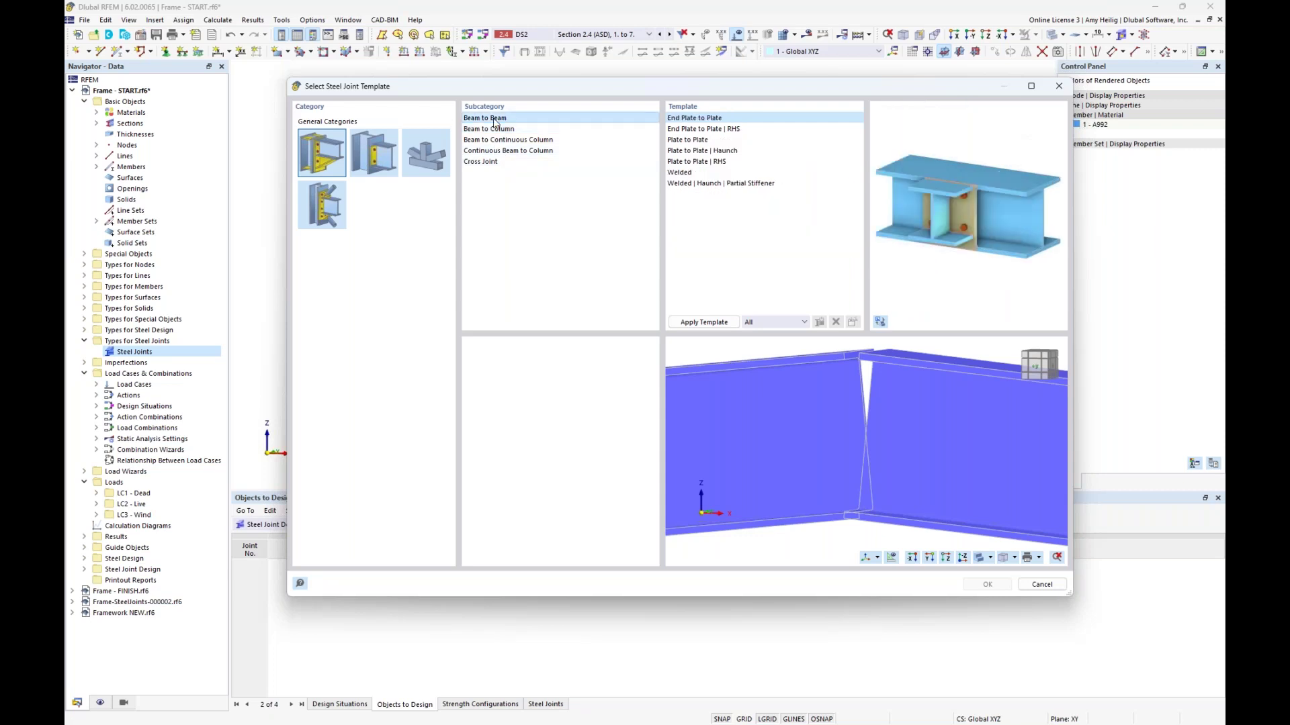
pyautogui.click(496, 129)
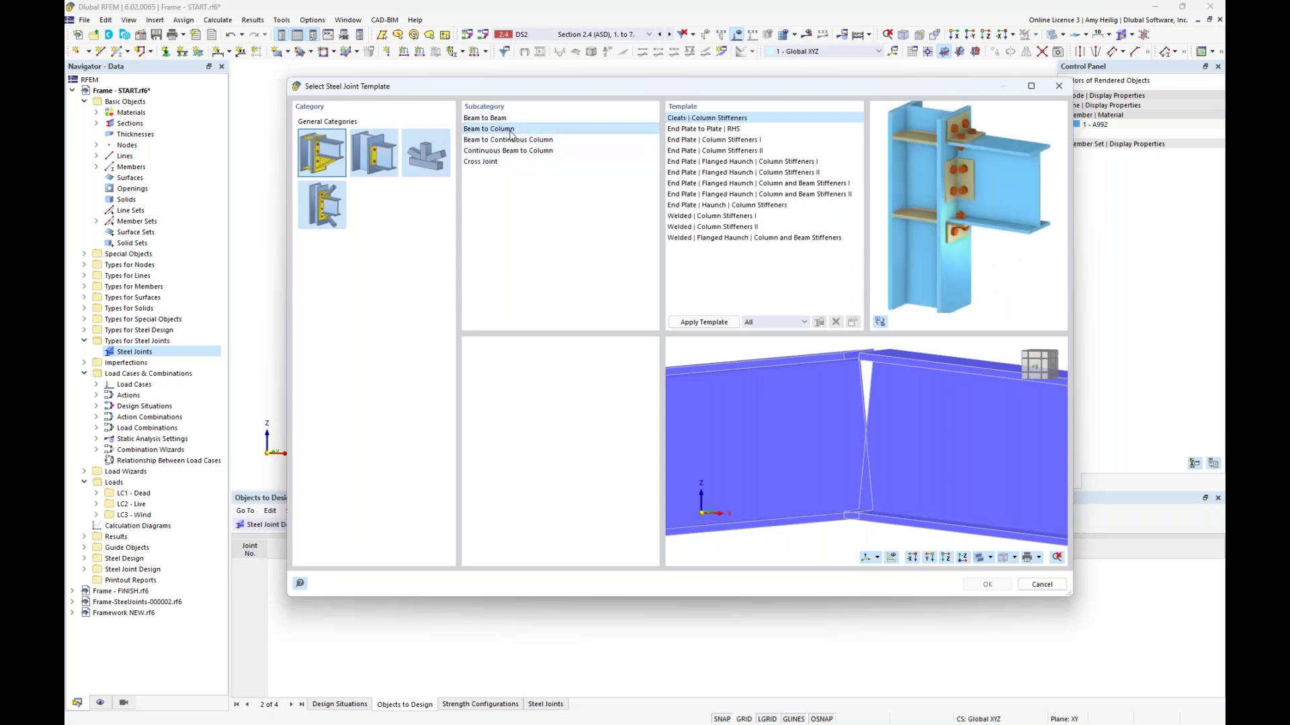
pyautogui.click(543, 118)
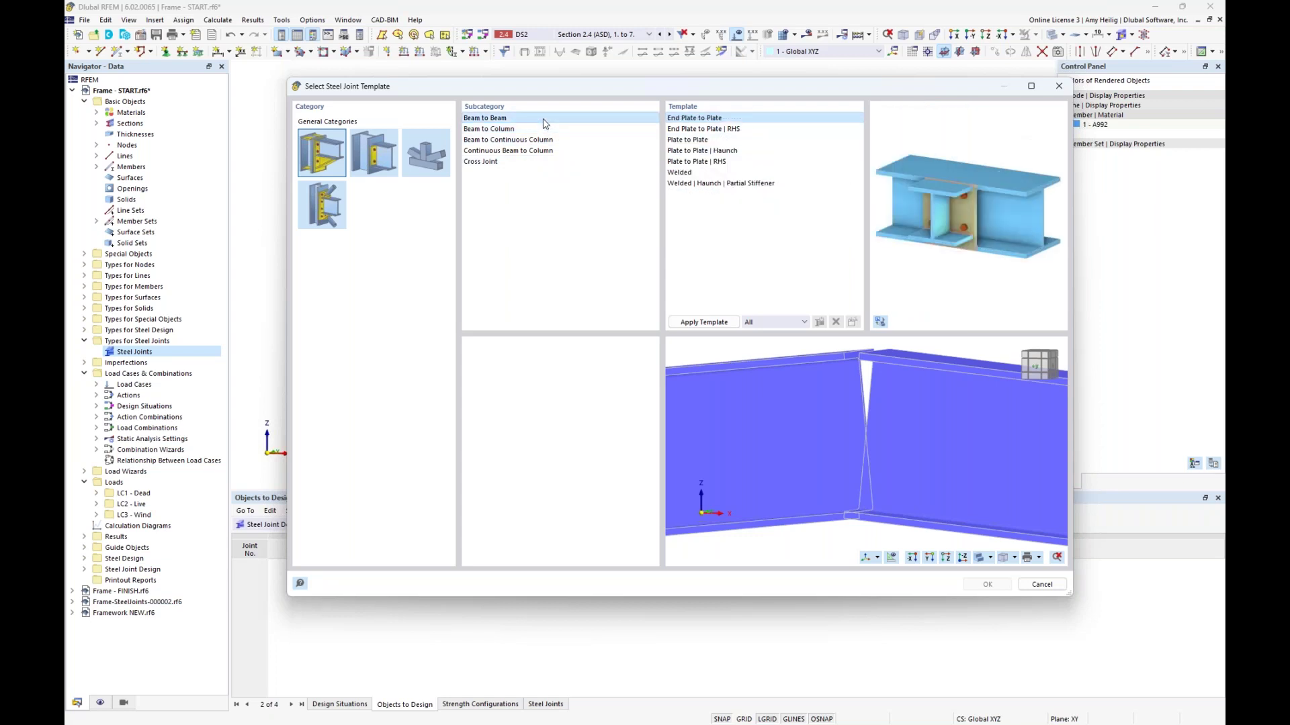
# Apply the rigid Beam to Beam template "Plate to Plate | Haunch" to the ridge joint and accept its member and material assignment
pyautogui.click(688, 129)
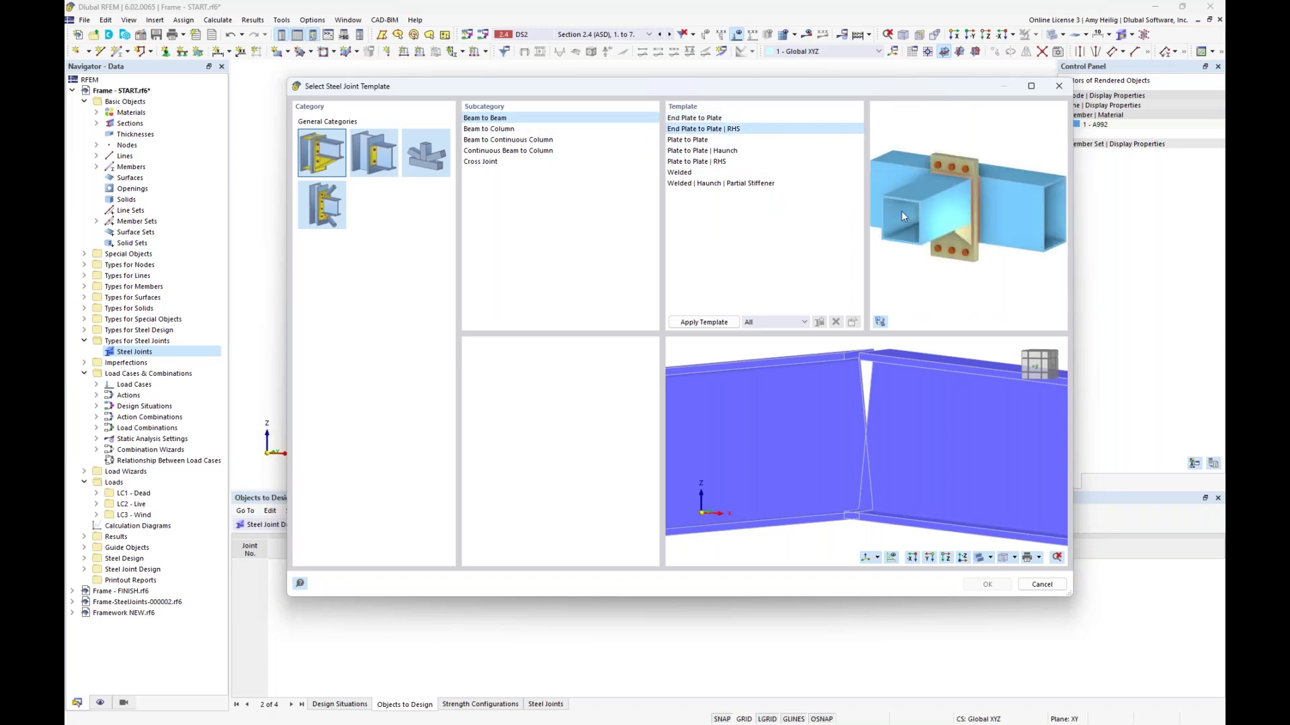
pyautogui.click(737, 152)
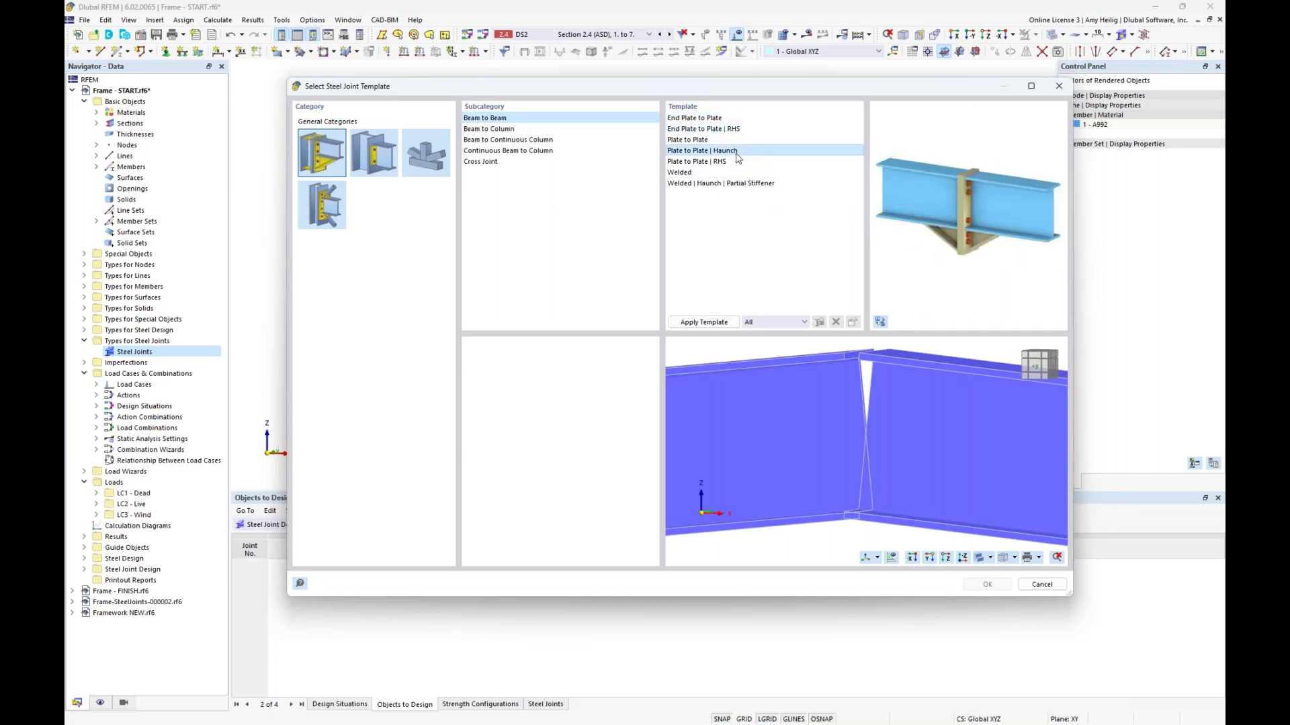
pyautogui.click(706, 325)
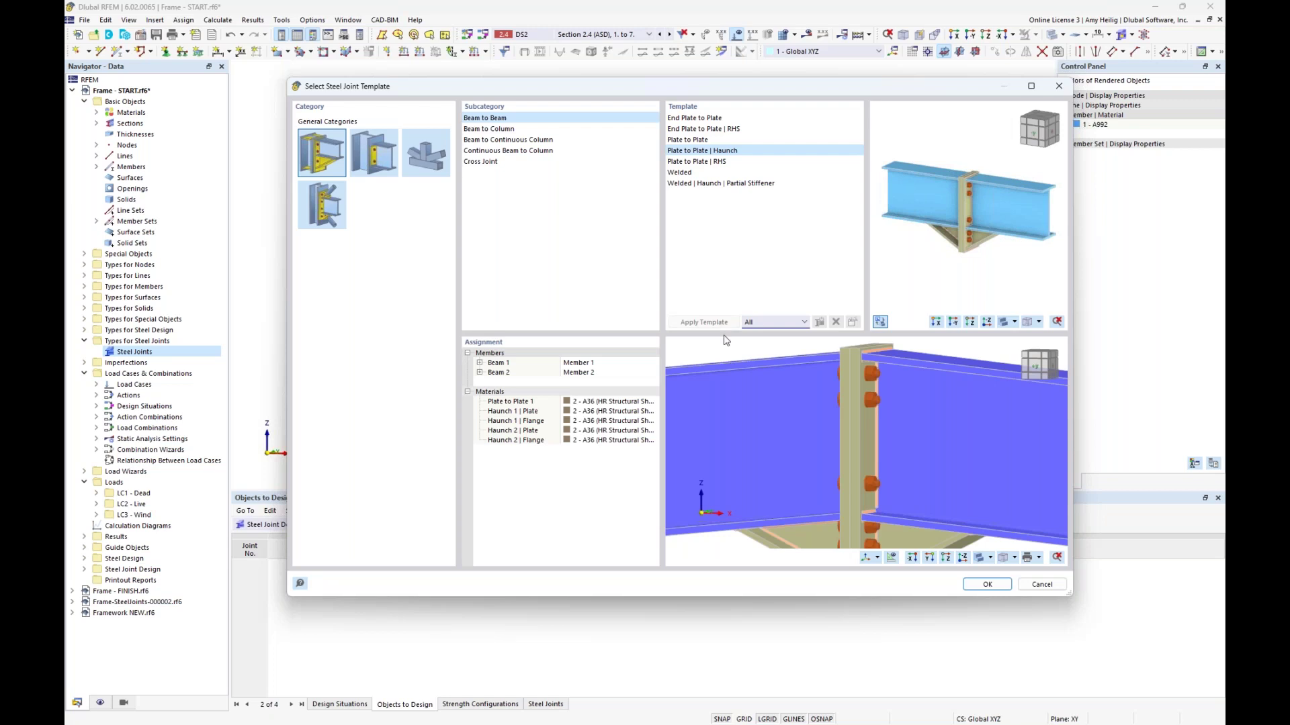
pyautogui.scroll(-3, 853, 442)
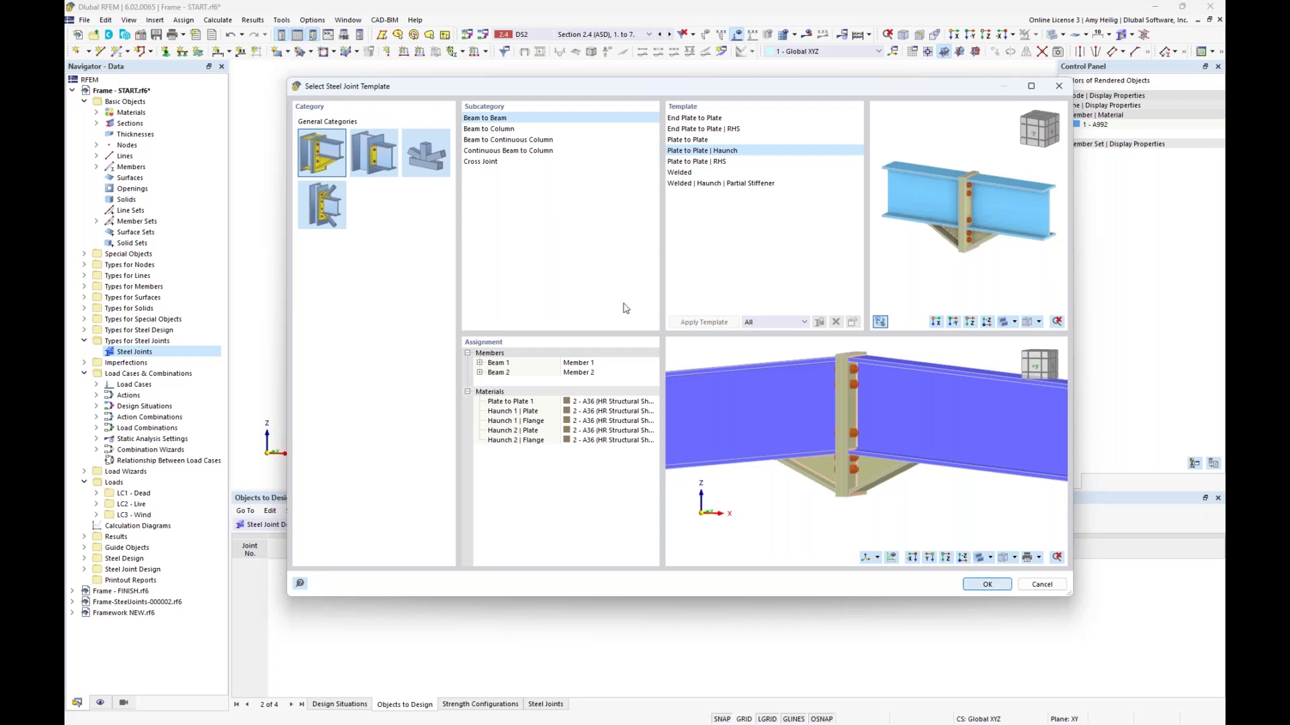
pyautogui.press('Return')
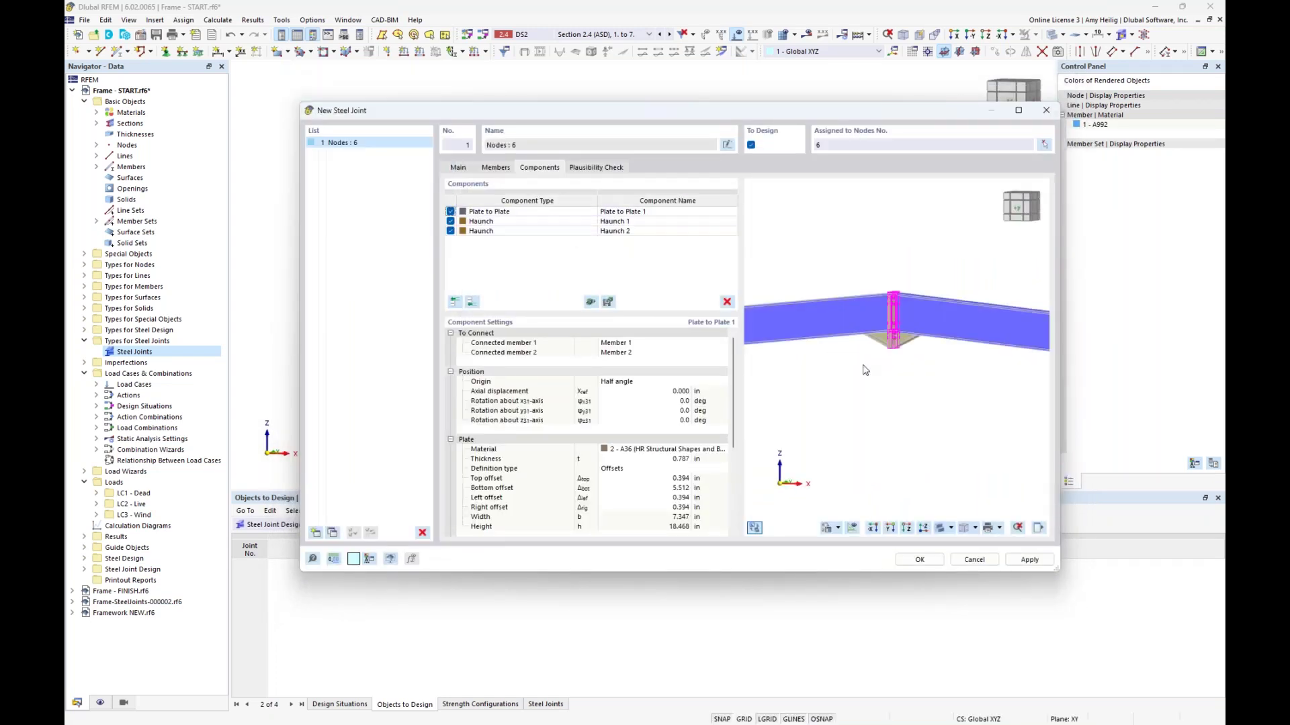
# Inspect the joint's plates, bolts and haunches in 3D, and view the settings for saving it as a new template without saving
pyautogui.scroll(5, 881, 316)
pyautogui.scroll(-1, 955, 384)
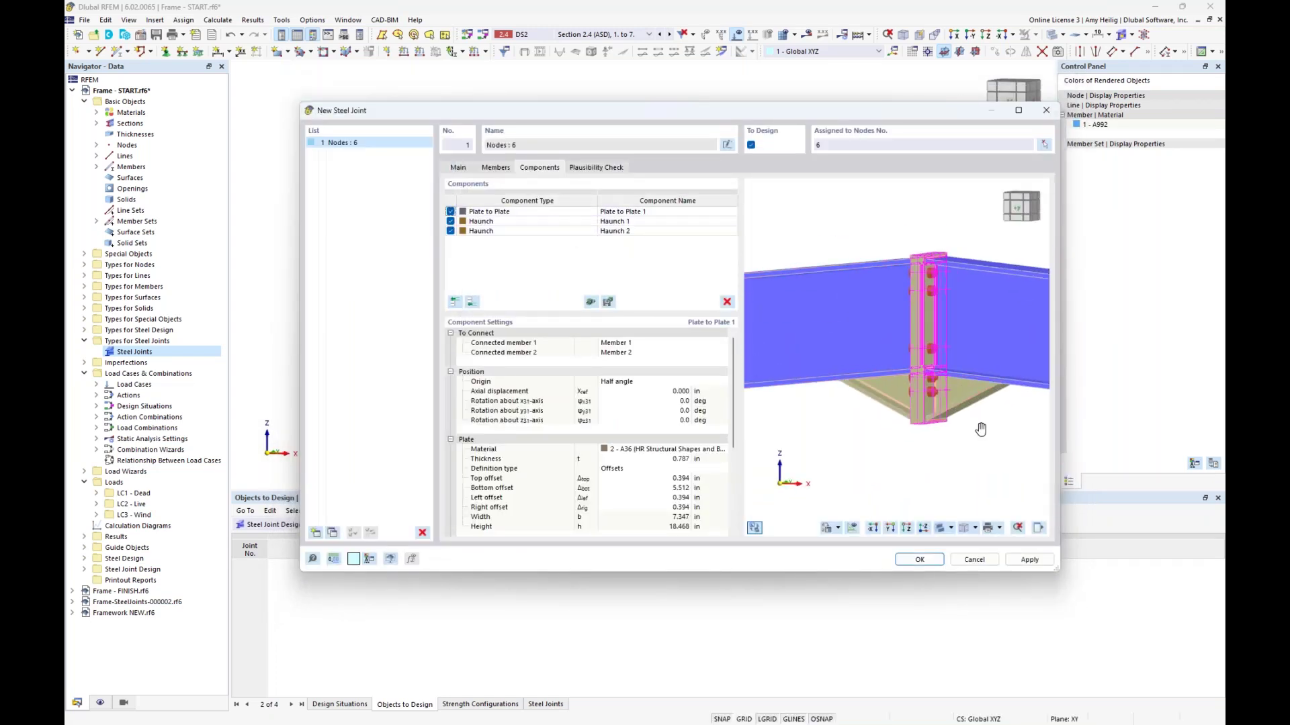
pyautogui.keyDown('ctrl'); pyautogui.moveTo(981, 430); pyautogui.dragTo(938, 452, button='middle'); pyautogui.keyUp('ctrl')
pyautogui.moveTo(861, 120)
pyautogui.mouseDown()
pyautogui.moveTo(868, 349)
pyautogui.moveTo(852, 116)
pyautogui.mouseUp()
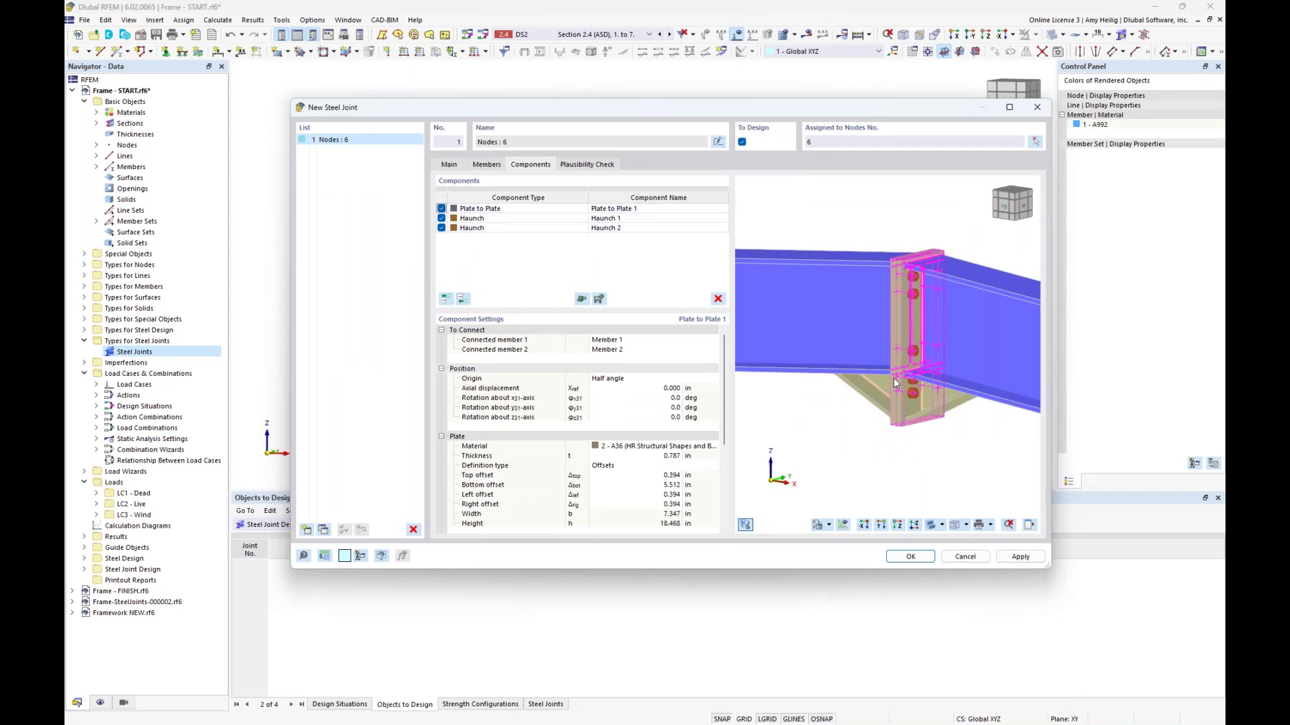
pyautogui.scroll(2, 927, 378)
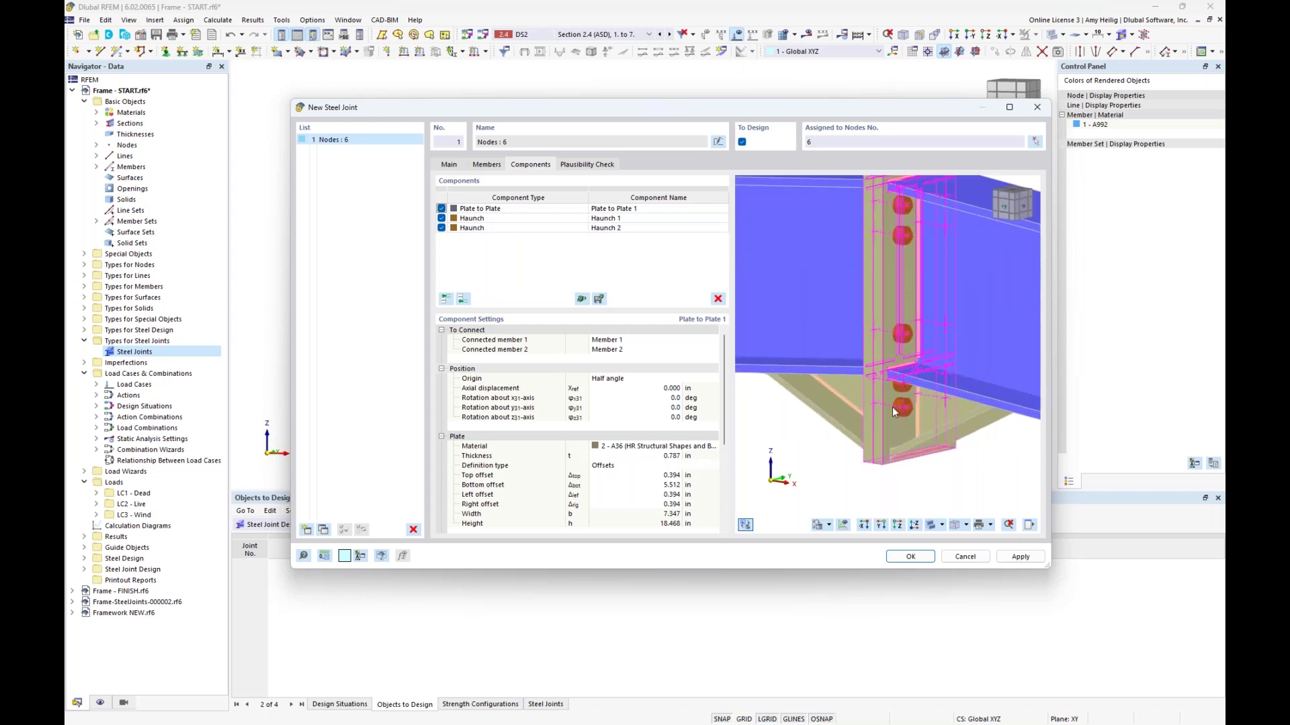
pyautogui.click(600, 299)
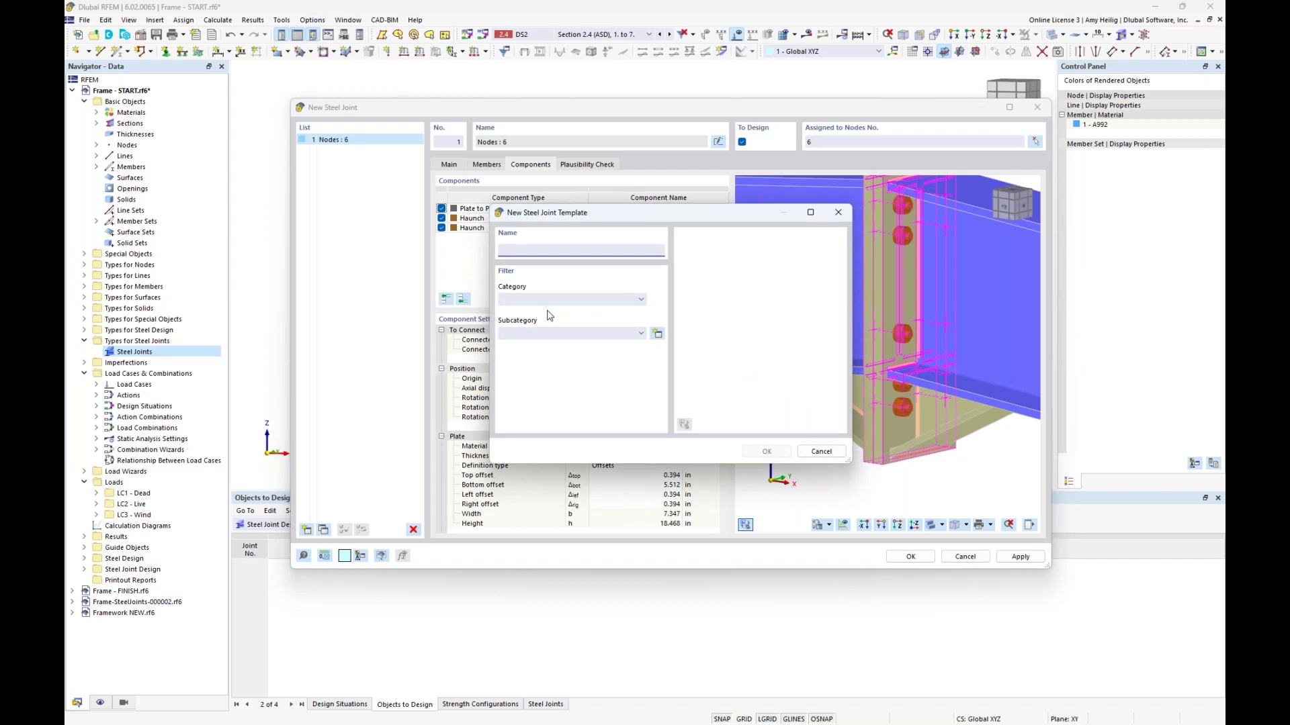
pyautogui.click(822, 452)
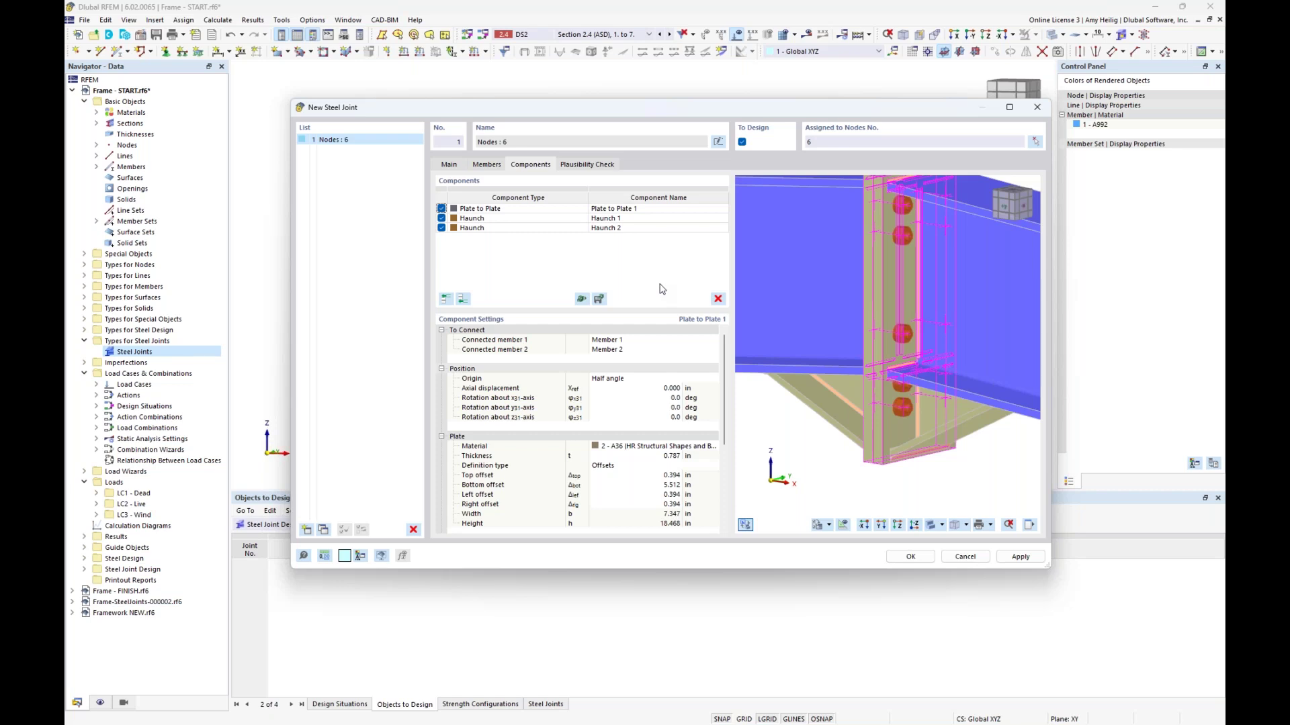
# Review the Plate to Plate component's A36 plate material and the steels and standards available in the material library, leaving the material as assigned
pyautogui.click(538, 211)
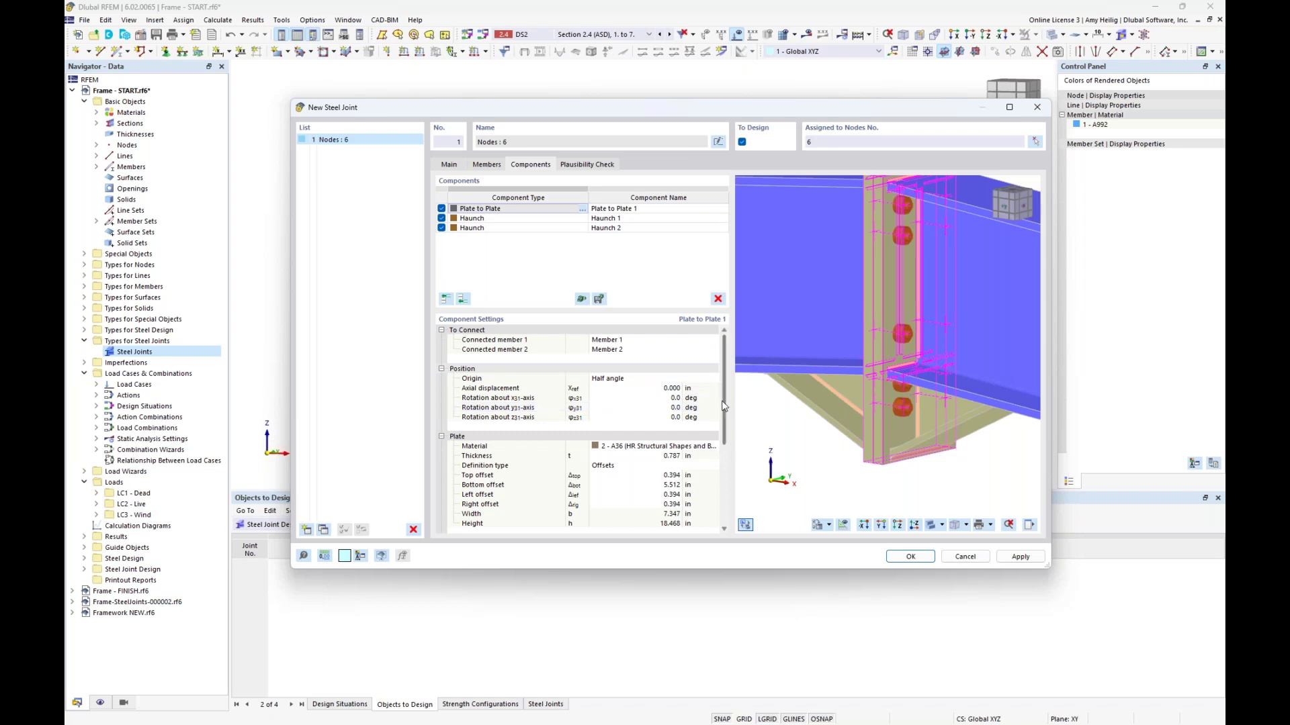
pyautogui.moveTo(726, 403); pyautogui.dragTo(724, 442)
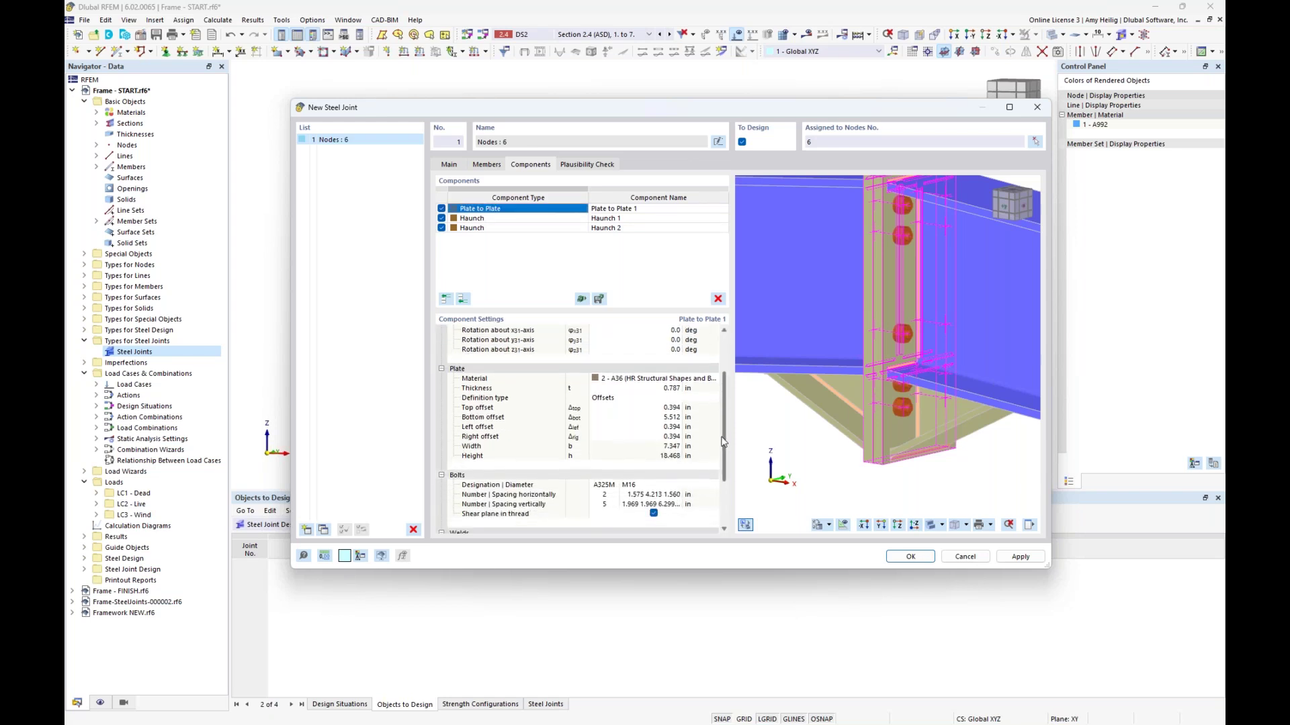
pyautogui.click(680, 380)
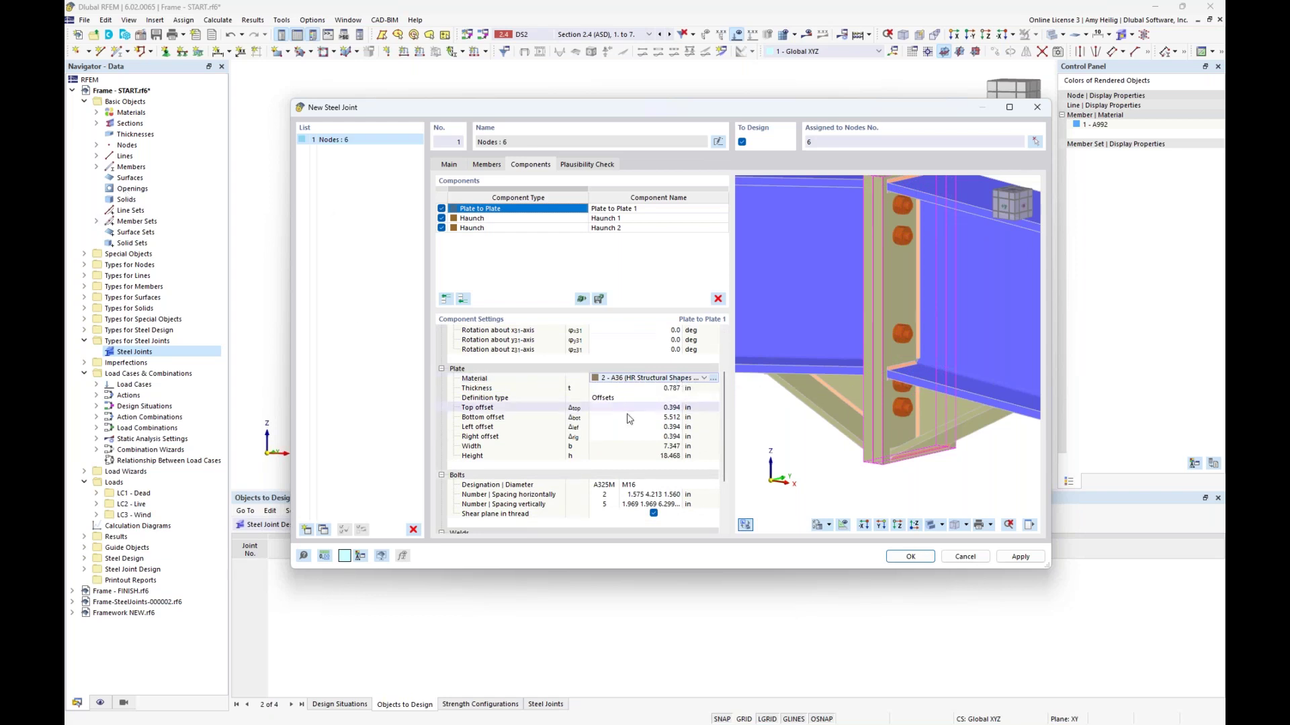
pyautogui.click(714, 380)
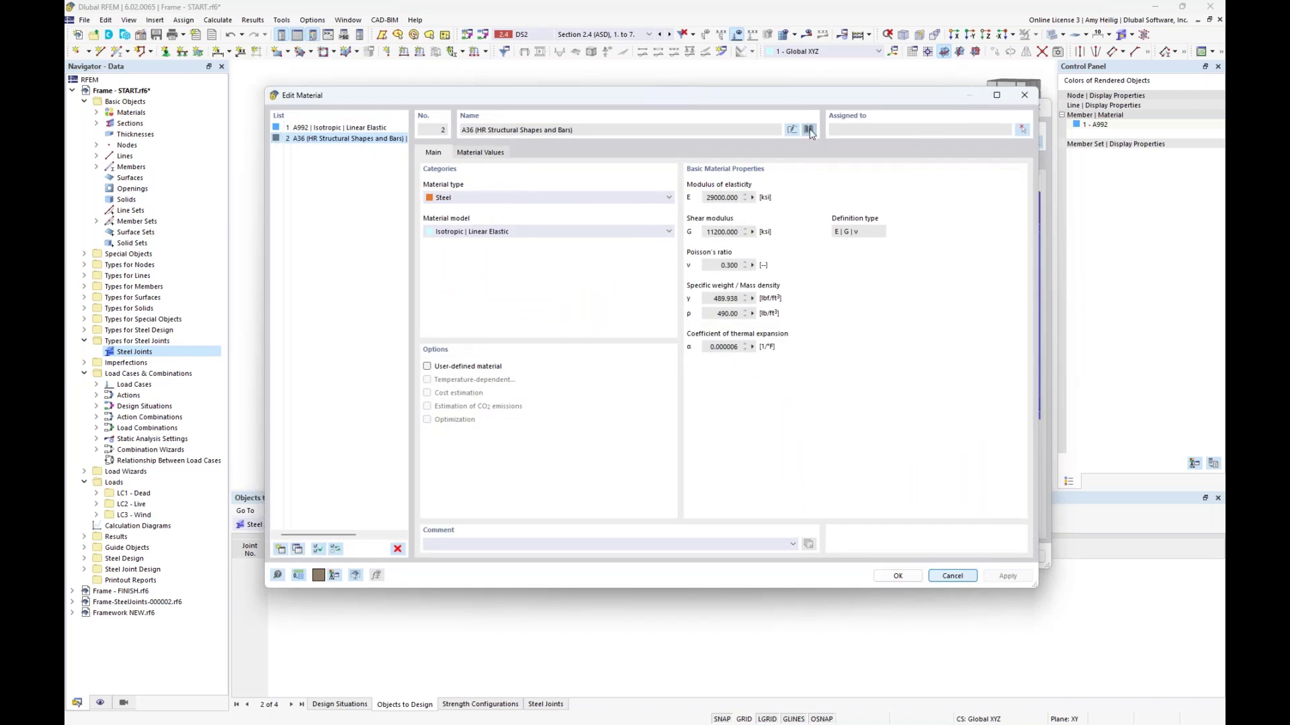
pyautogui.click(810, 131)
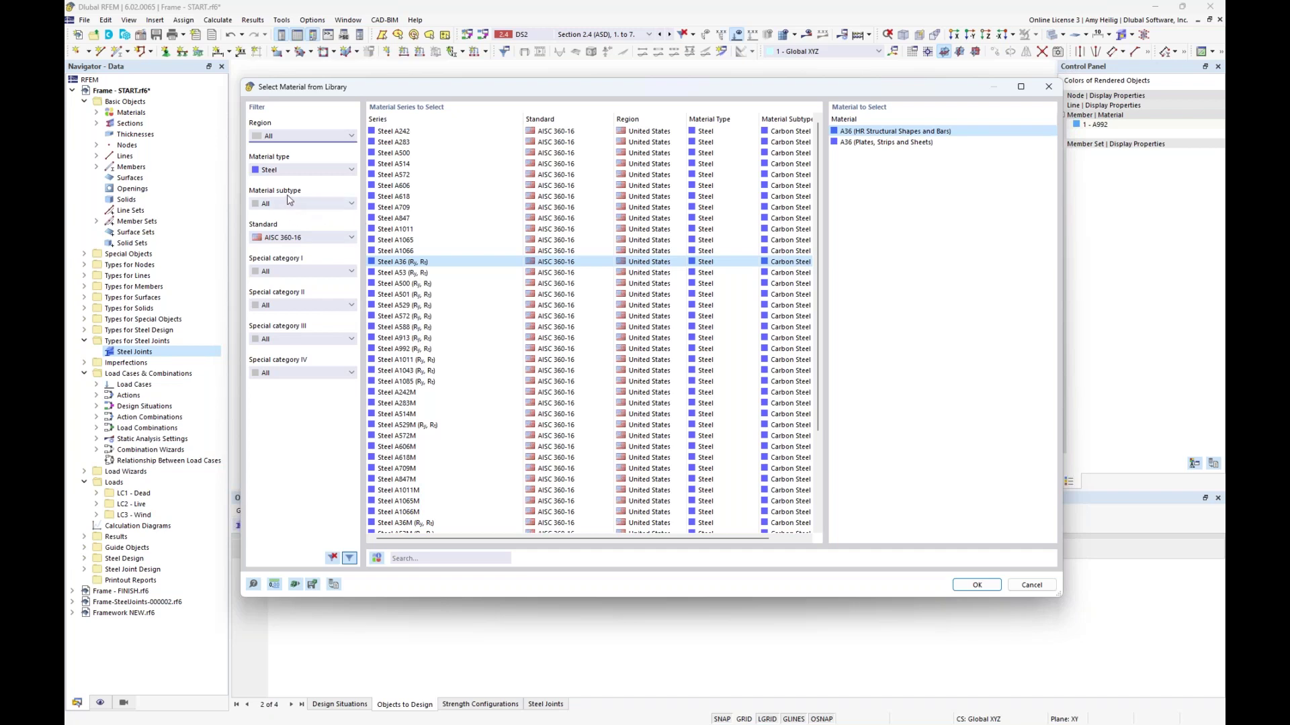
pyautogui.click(292, 239)
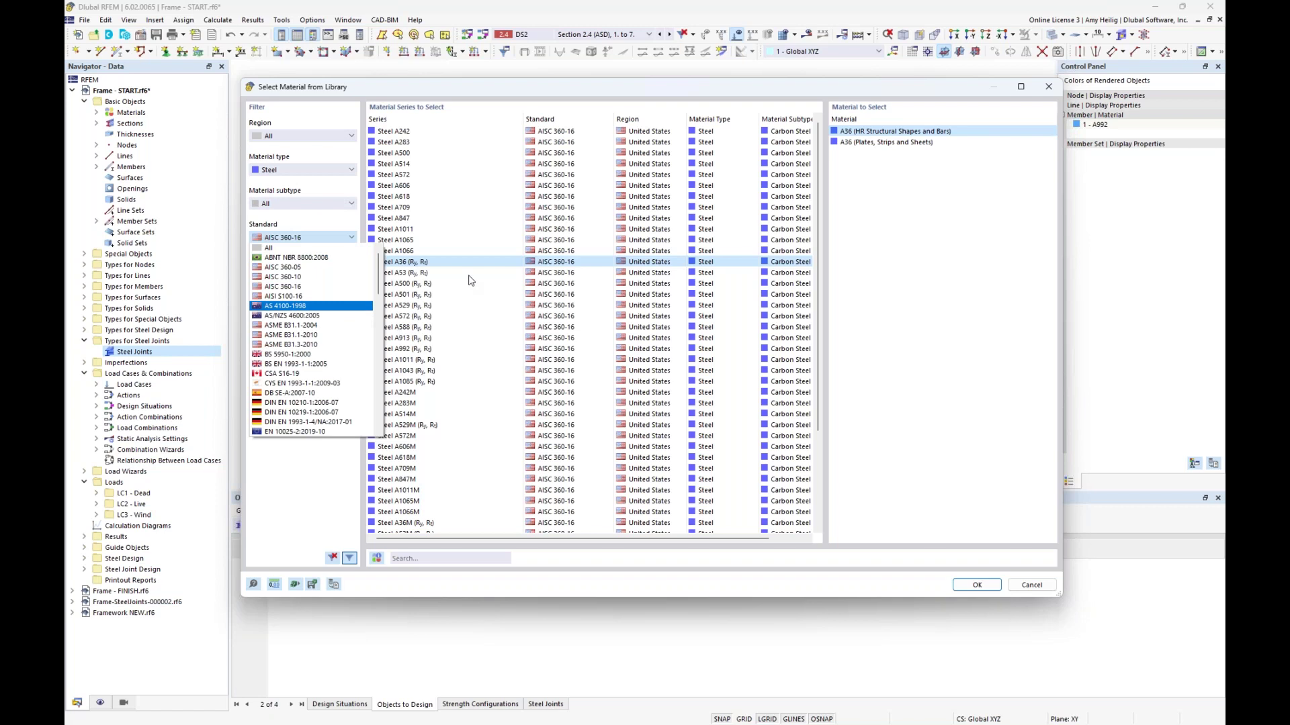
pyautogui.click(835, 327)
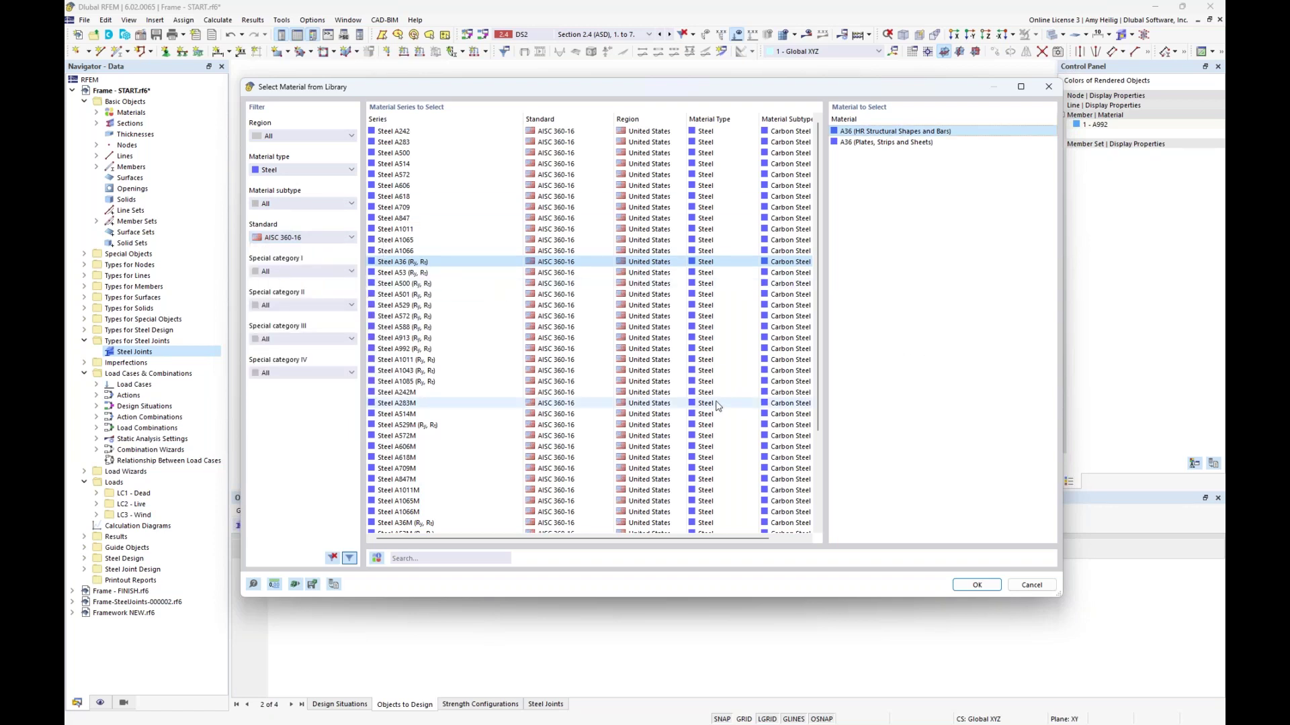
pyautogui.click(1032, 585)
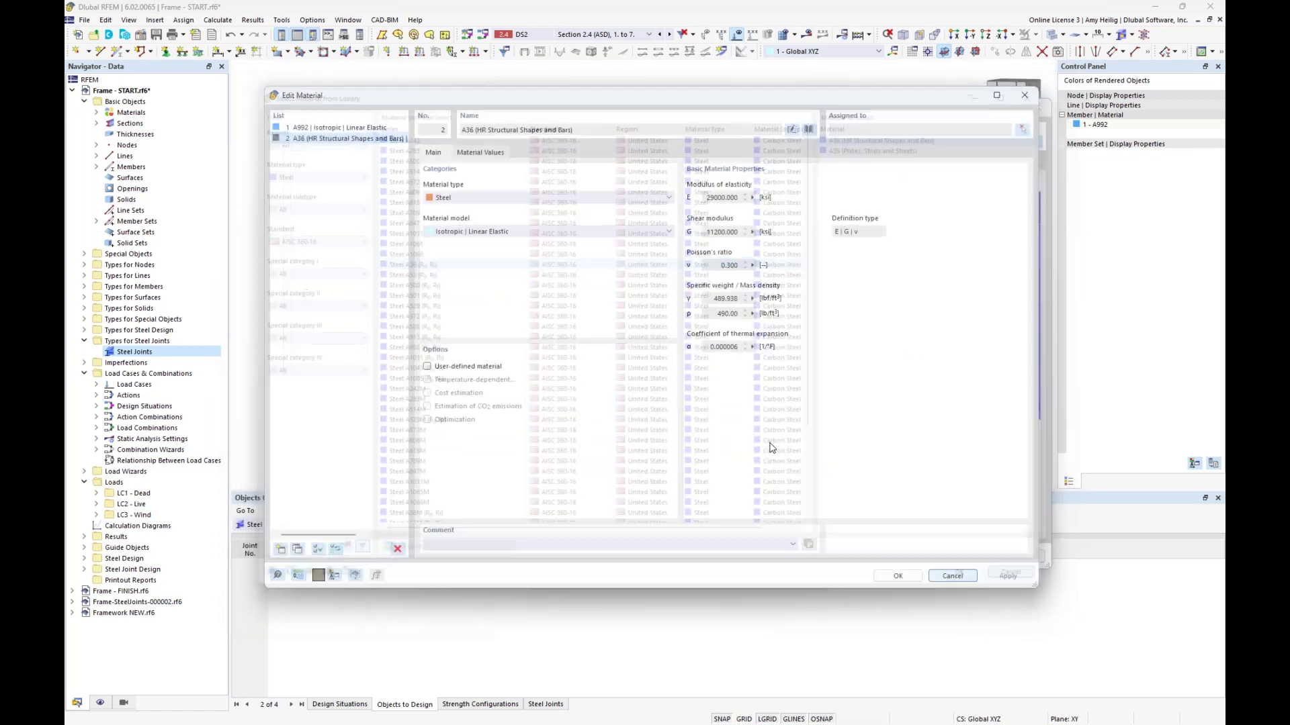
pyautogui.click(956, 571)
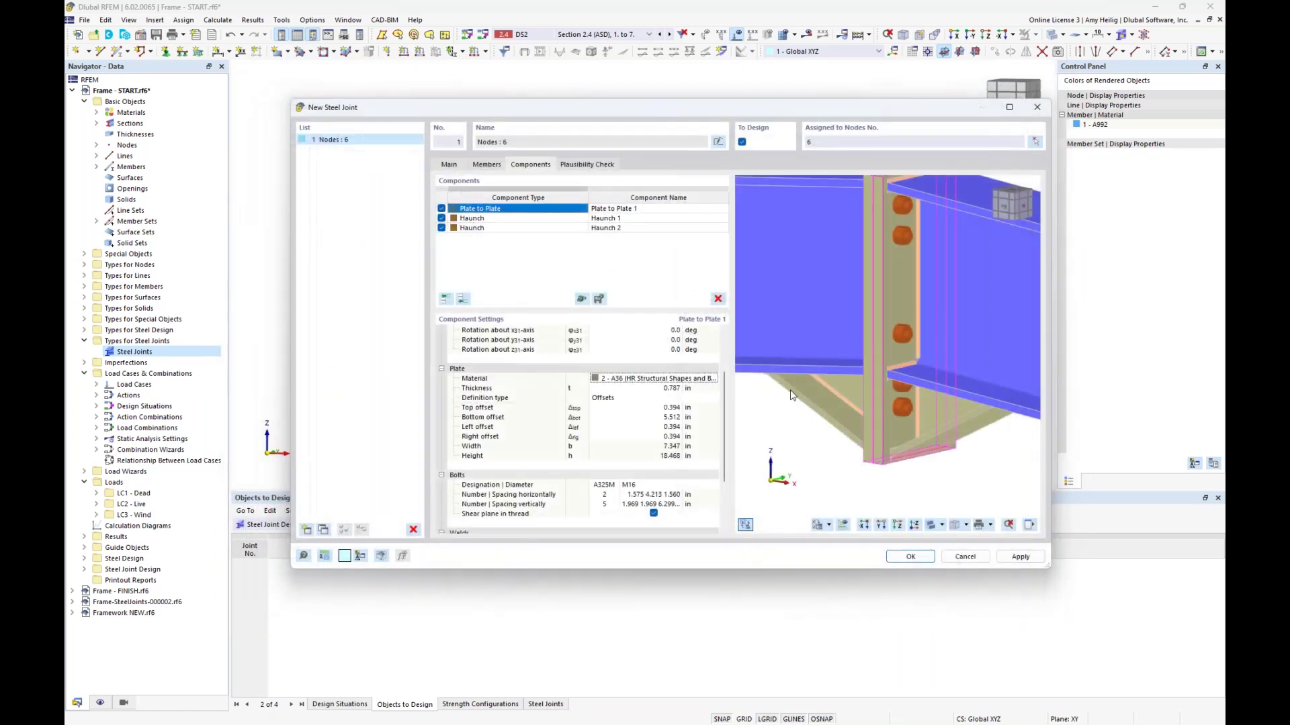
# Set the plate thickness of the Plate to Plate component to 0.5 in
pyautogui.click(643, 388)
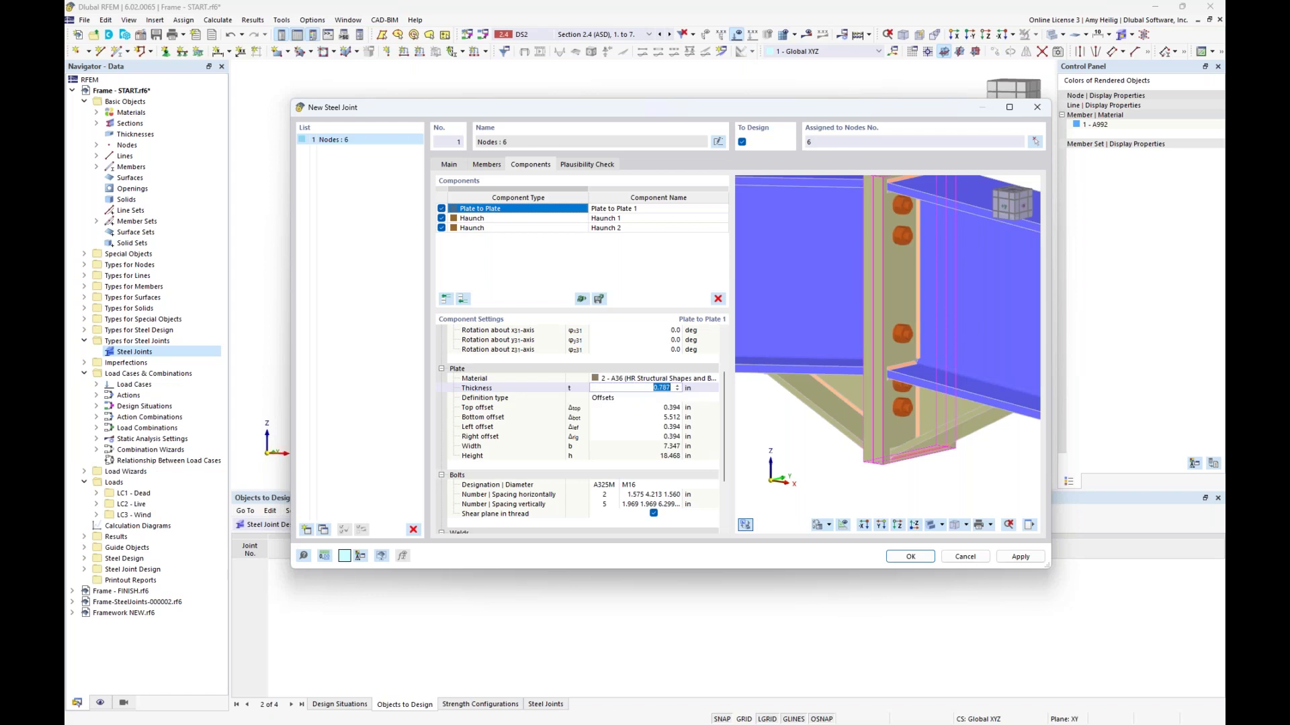
pyautogui.write('0.5')
pyautogui.click(640, 401)
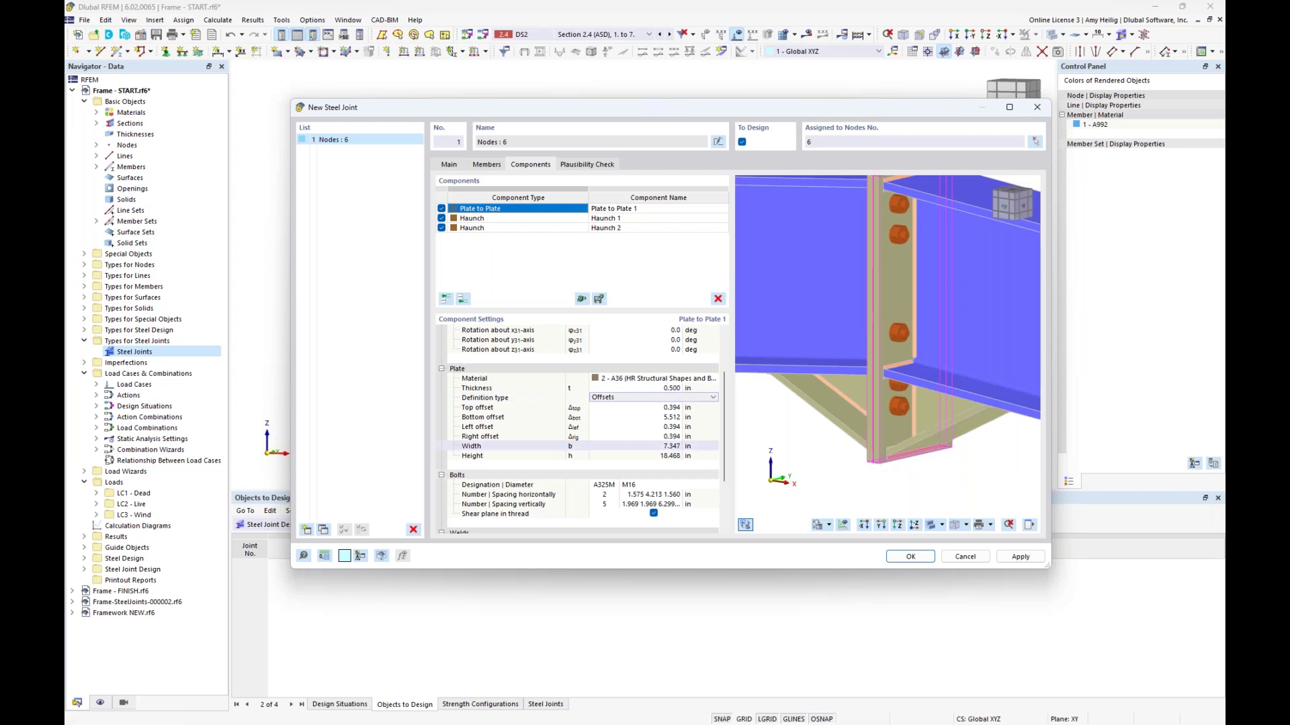
# Check how the plate's ends extend past the beam flanges, and set the plate's top offset to -0.375 in
pyautogui.scroll(-3, 874, 389)
pyautogui.scroll(1, 829, 348)
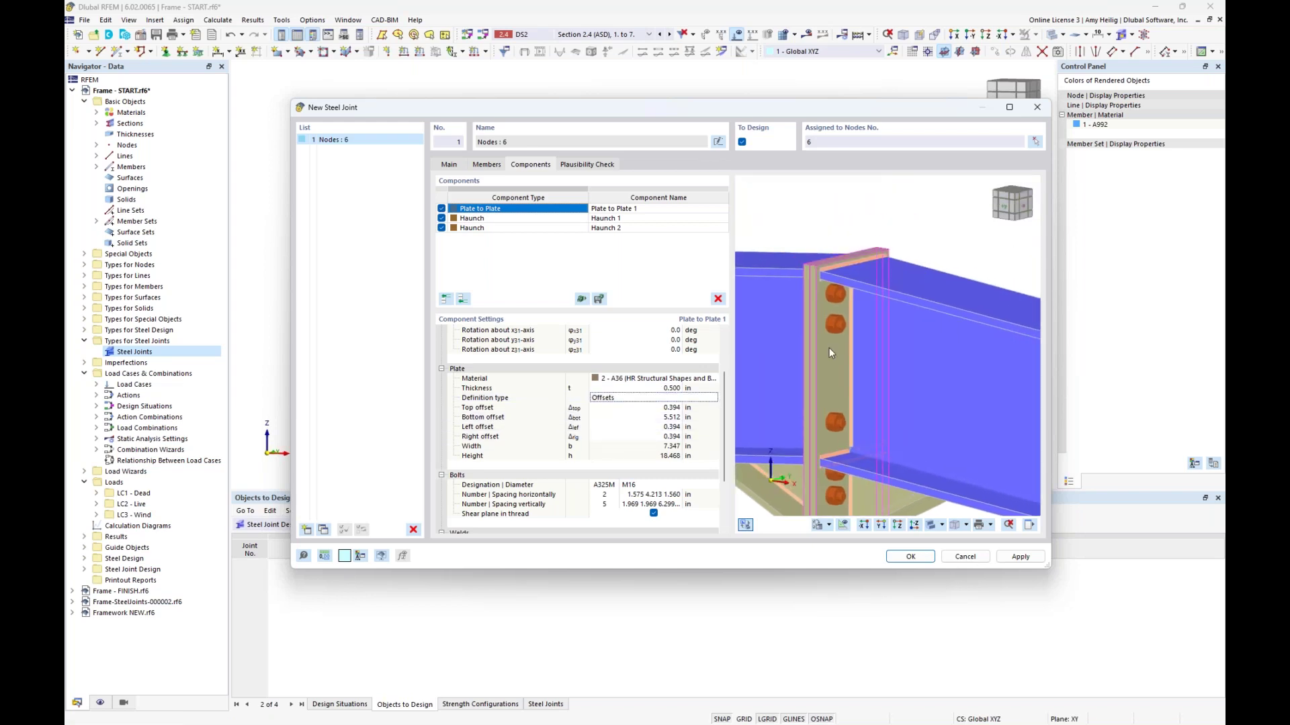
pyautogui.scroll(3, 812, 274)
pyautogui.scroll(1, 815, 268)
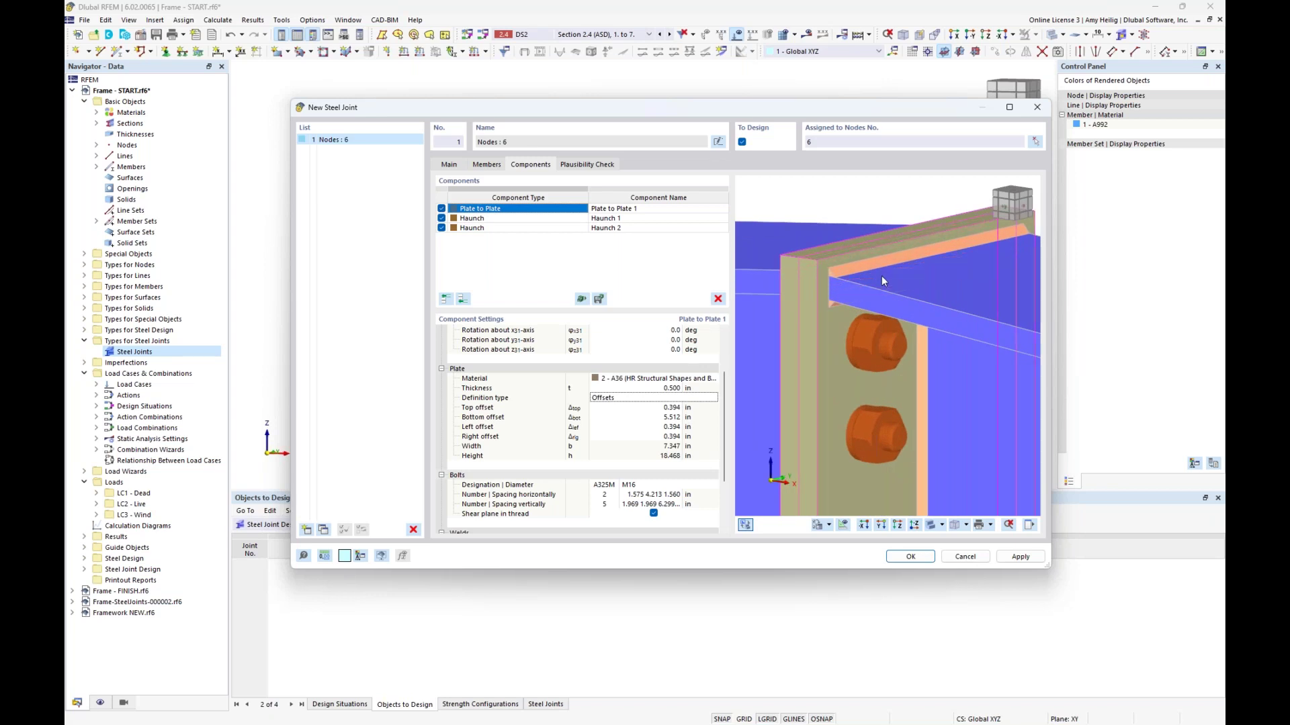
pyautogui.scroll(-2, 880, 309)
pyautogui.scroll(-2, 873, 349)
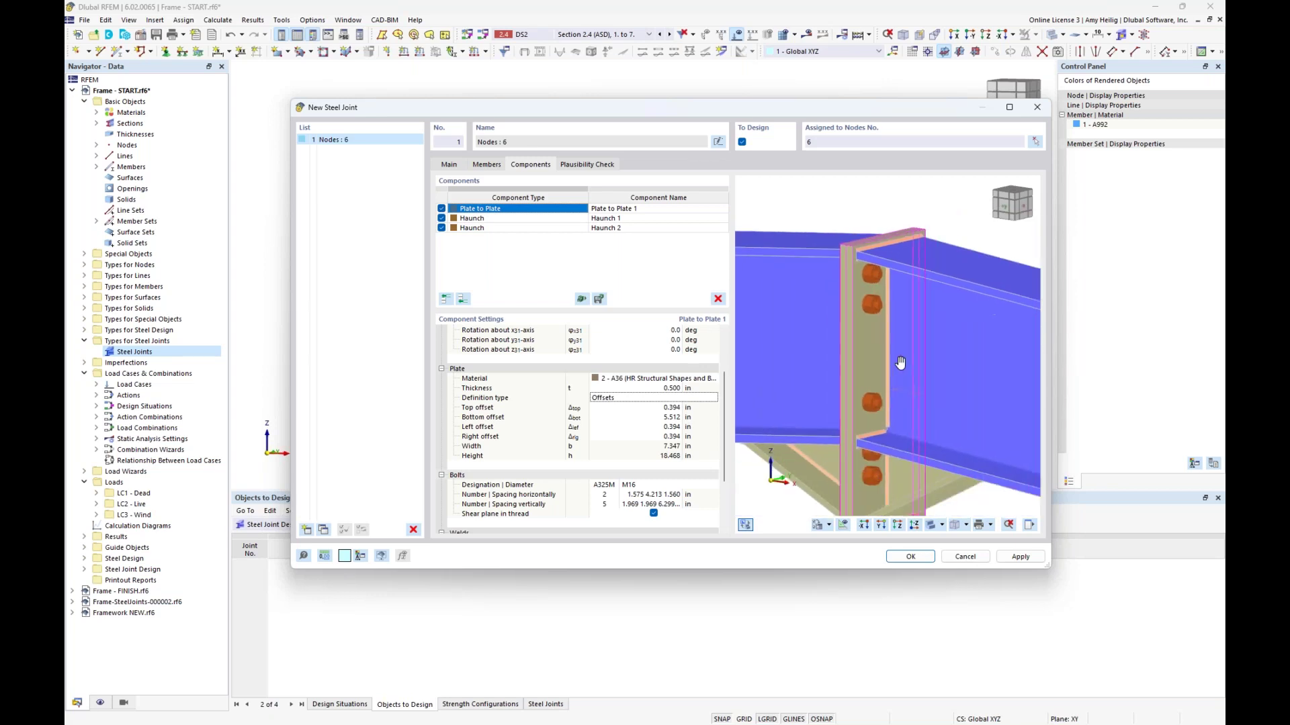
pyautogui.scroll(3, 856, 457)
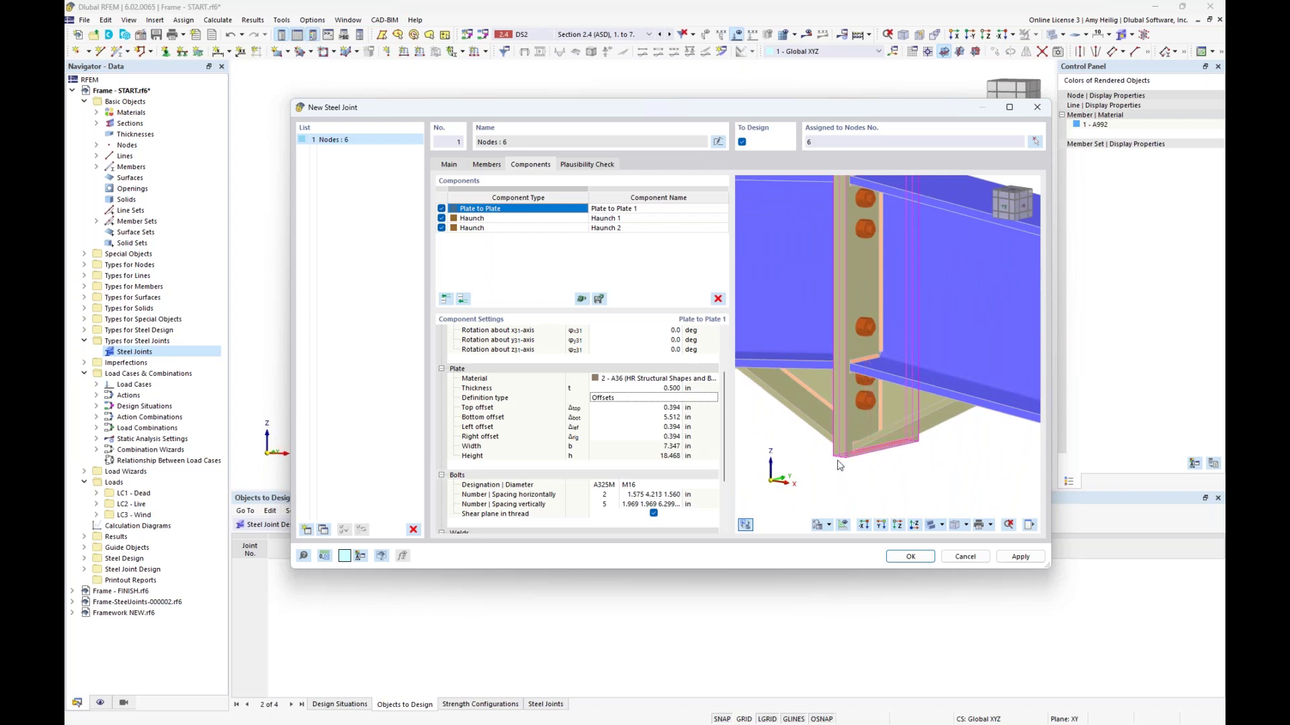
pyautogui.click(665, 408)
pyautogui.scroll(2, 859, 250)
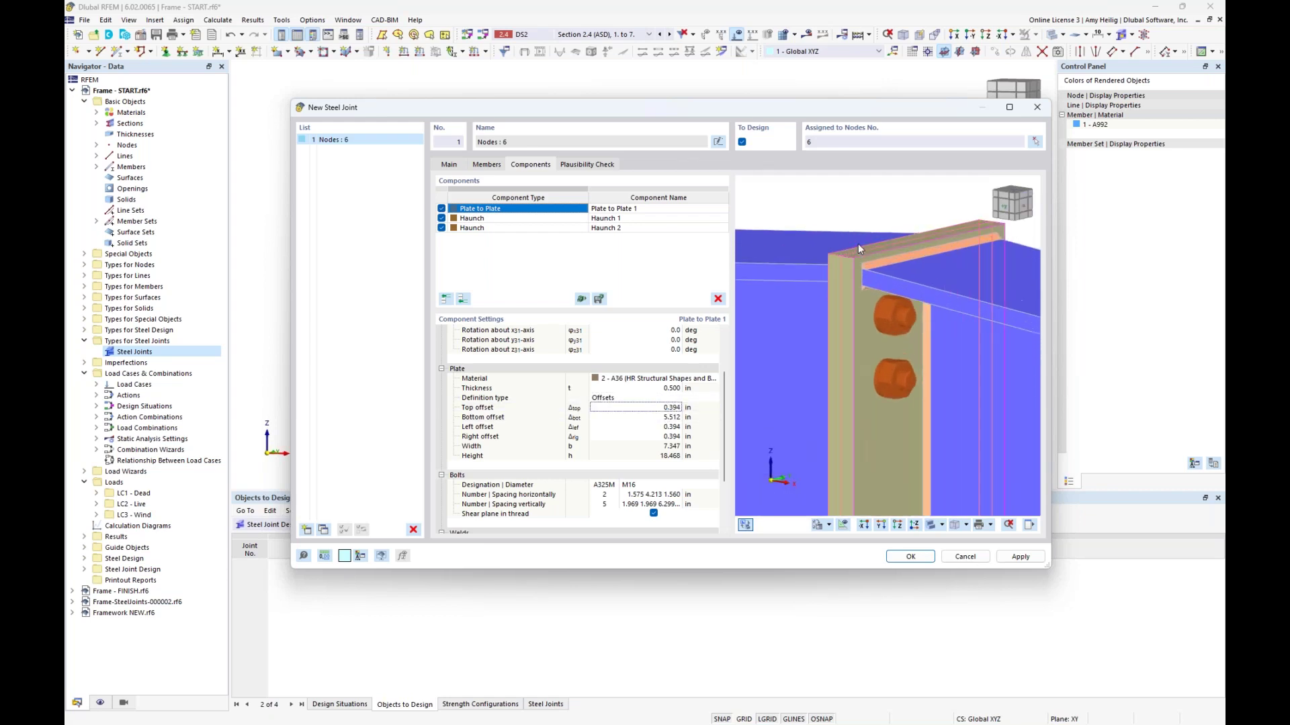
pyautogui.click(609, 412)
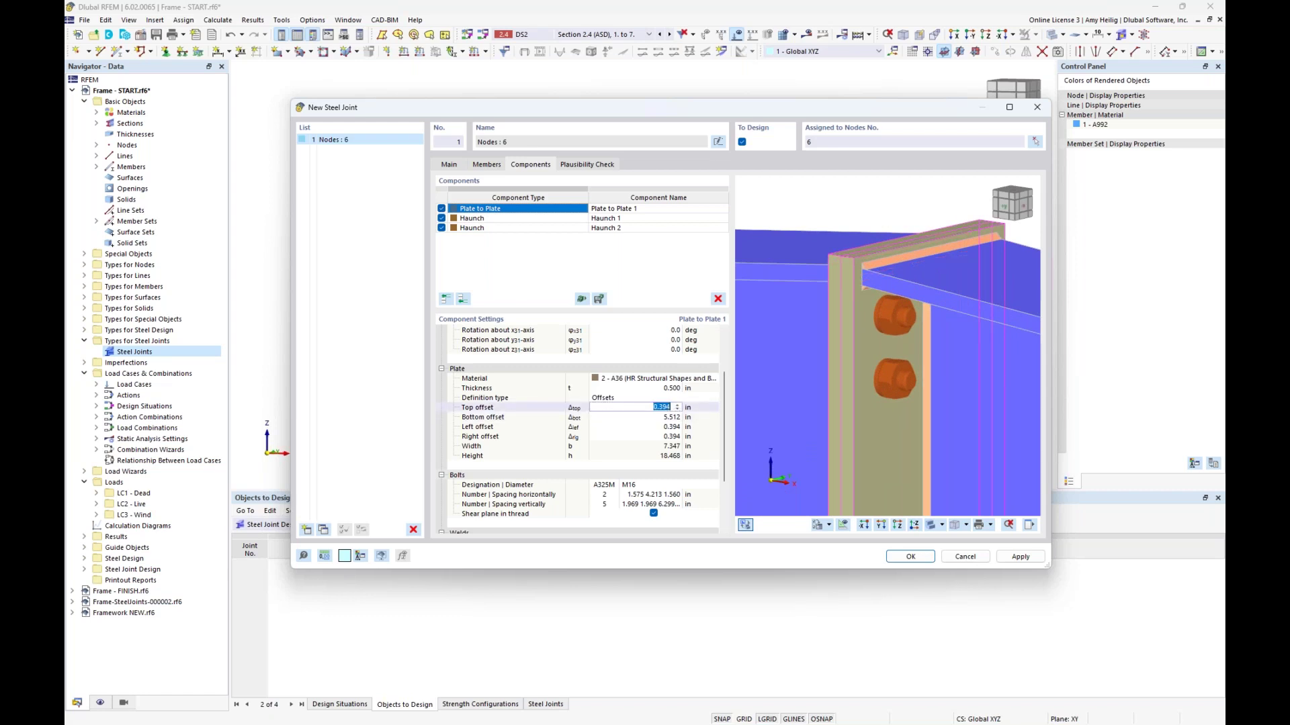
pyautogui.press('BackSpace')
pyautogui.write('-0.375')
pyautogui.press('Tab')
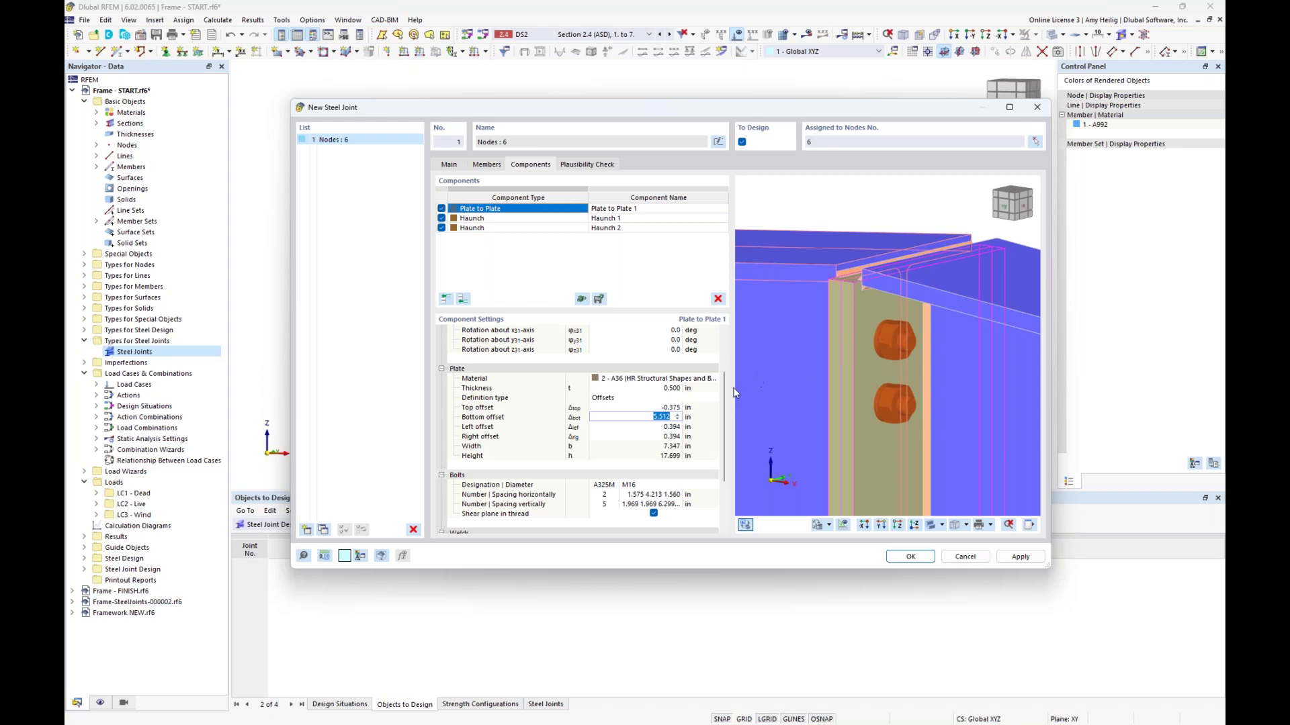
# Check how far the plate extends below the beam and haunches, and set the plate's bottom offset to 5.0 in
pyautogui.scroll(-3, 908, 445)
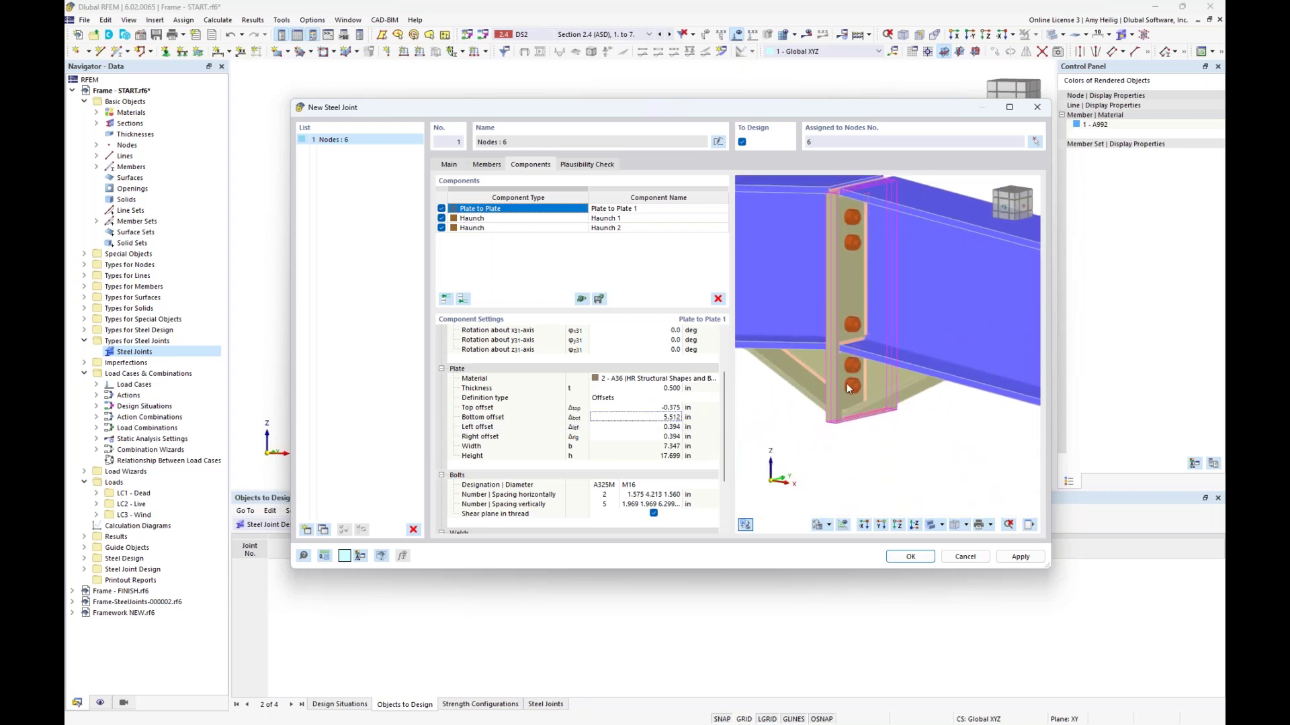
pyautogui.scroll(3, 844, 385)
pyautogui.scroll(2, 844, 385)
pyautogui.click(652, 417)
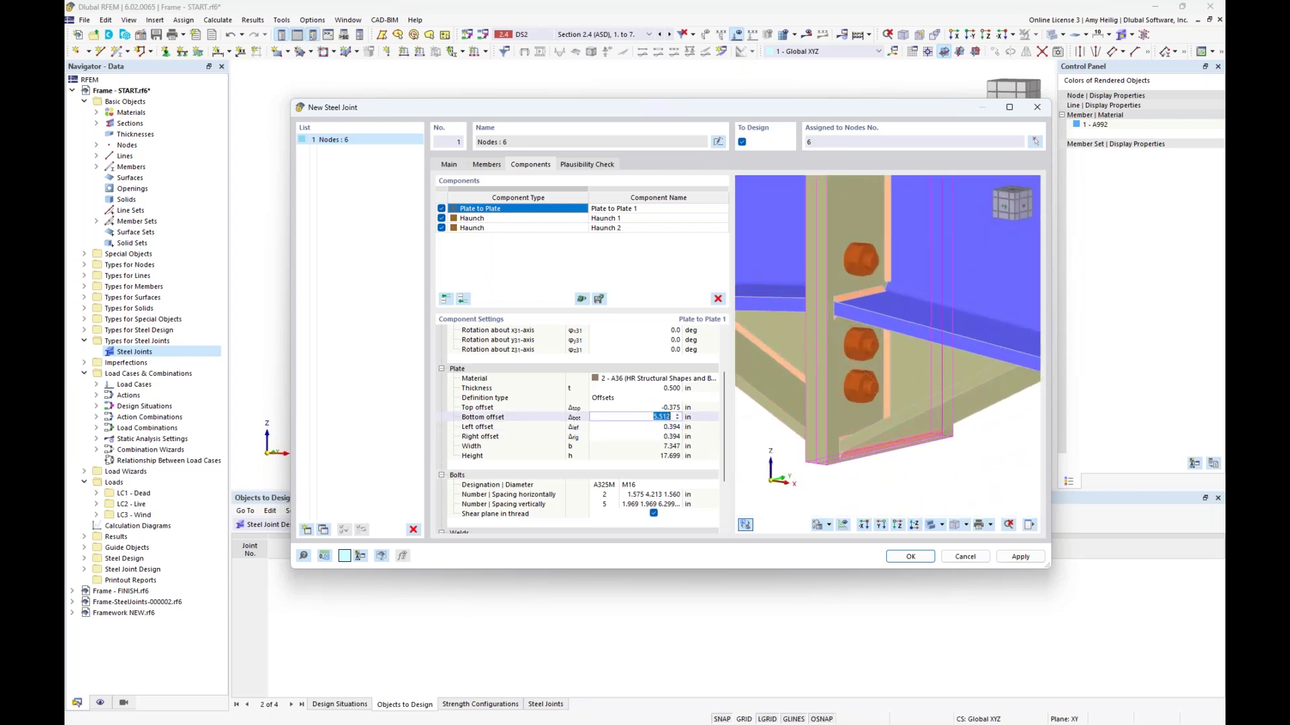
pyautogui.write('5.0')
pyautogui.press('Return')
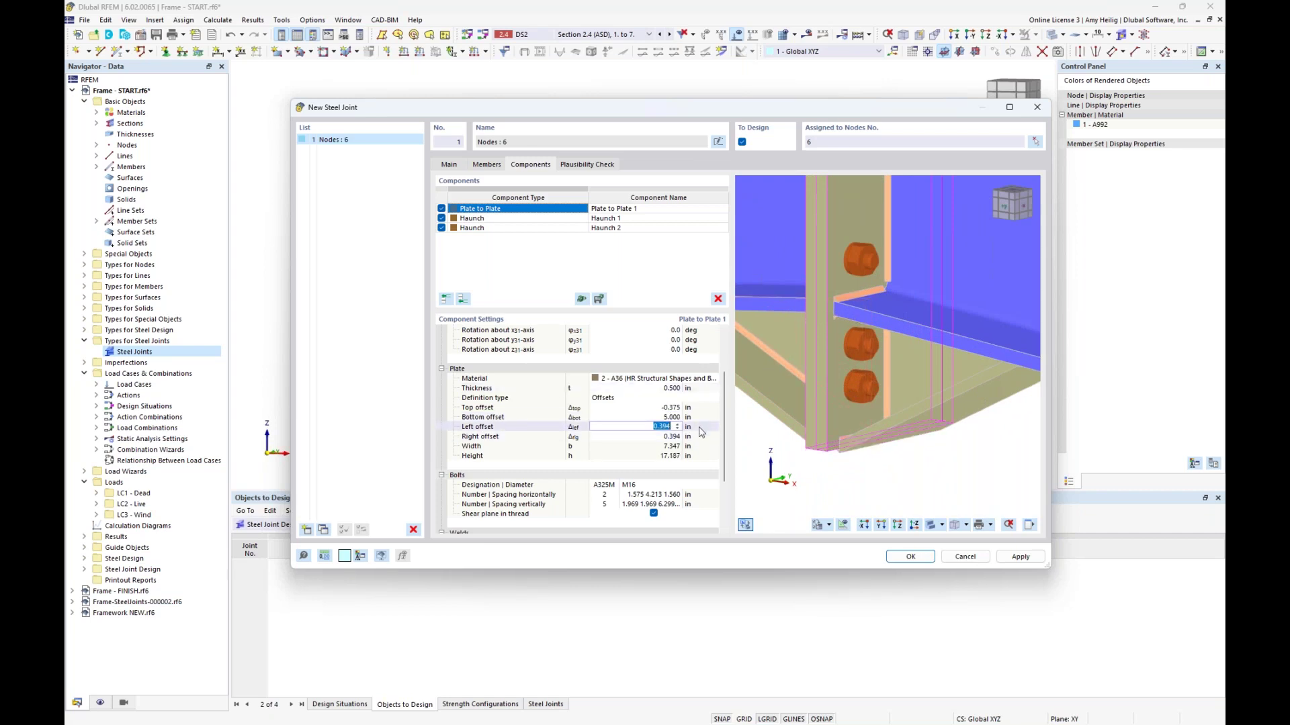
# Set the plate's left and right offsets to 0.5 in each
pyautogui.write('0.5')
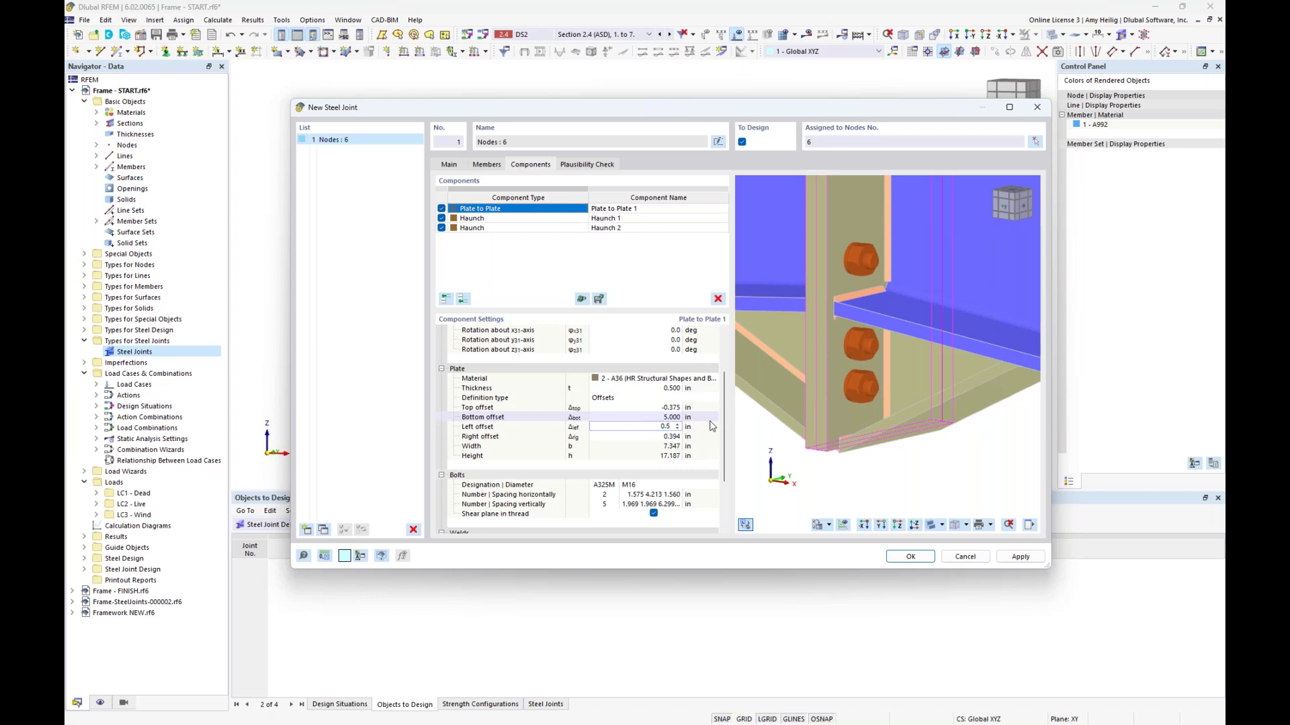
pyautogui.press('Tab')
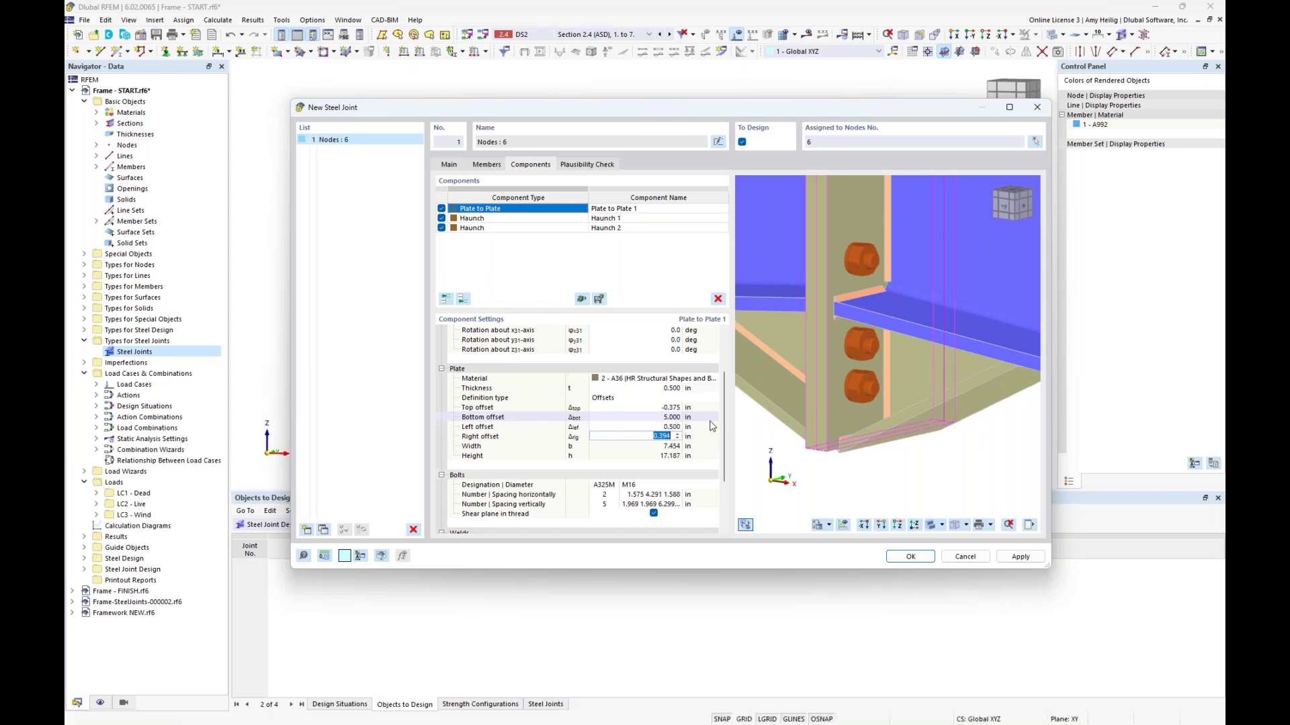
pyautogui.write('0.5')
pyautogui.press('Tab')
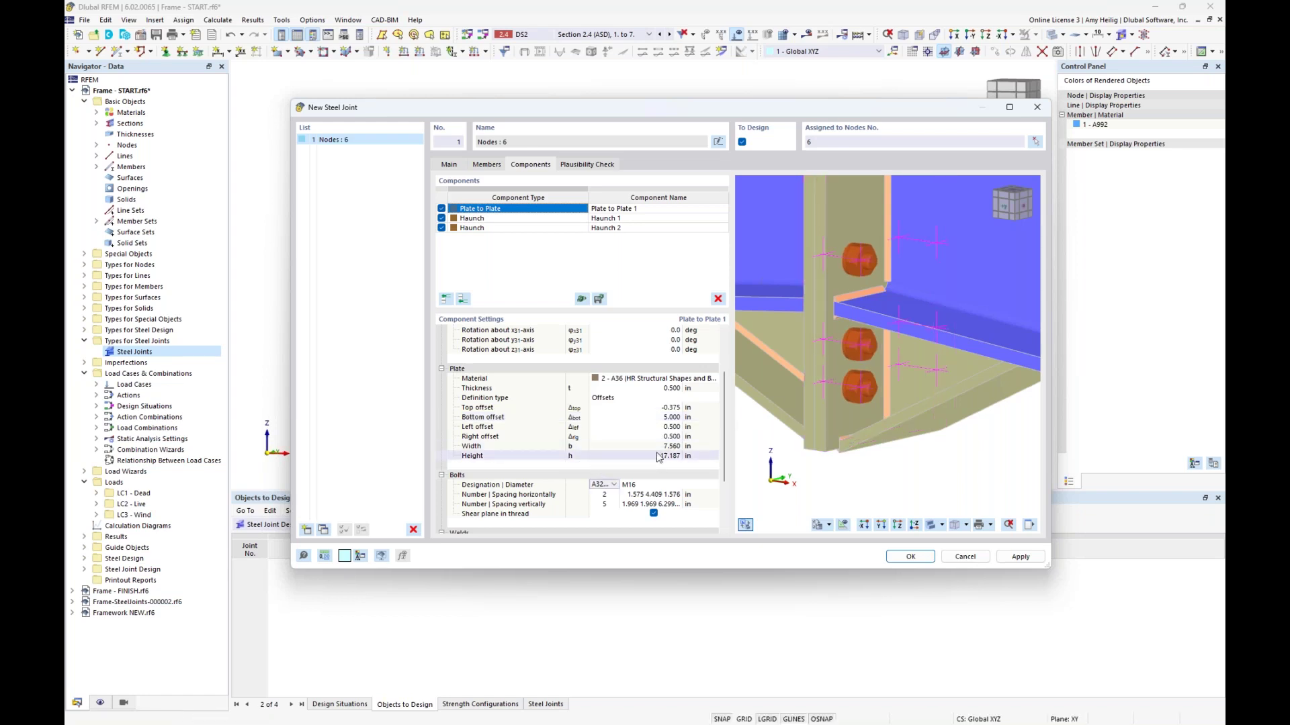
# Change the Plate to Plate component's bolts to designation A325 with a 3/4" diameter
pyautogui.scroll(-3, 831, 322)
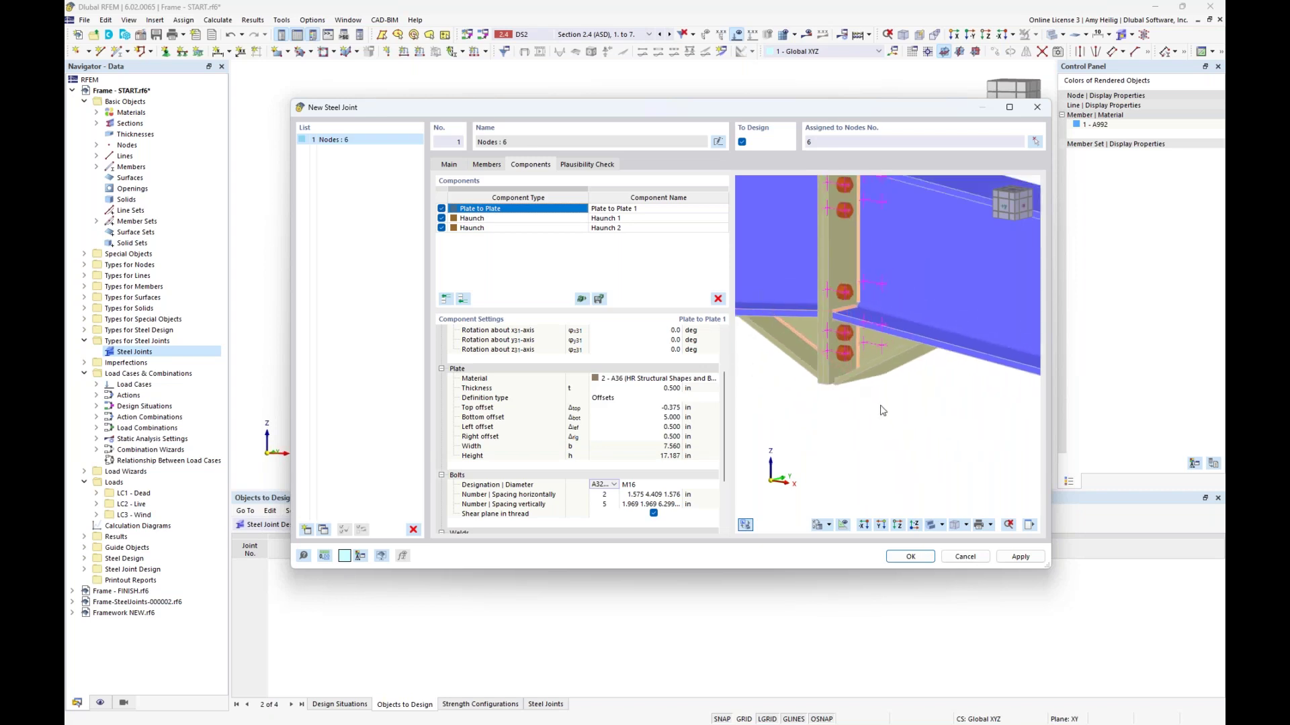
pyautogui.keyDown('ctrl'); pyautogui.moveTo(831, 325); pyautogui.dragTo(887, 468, button='middle'); pyautogui.keyUp('ctrl')
pyautogui.scroll(-3, 673, 475)
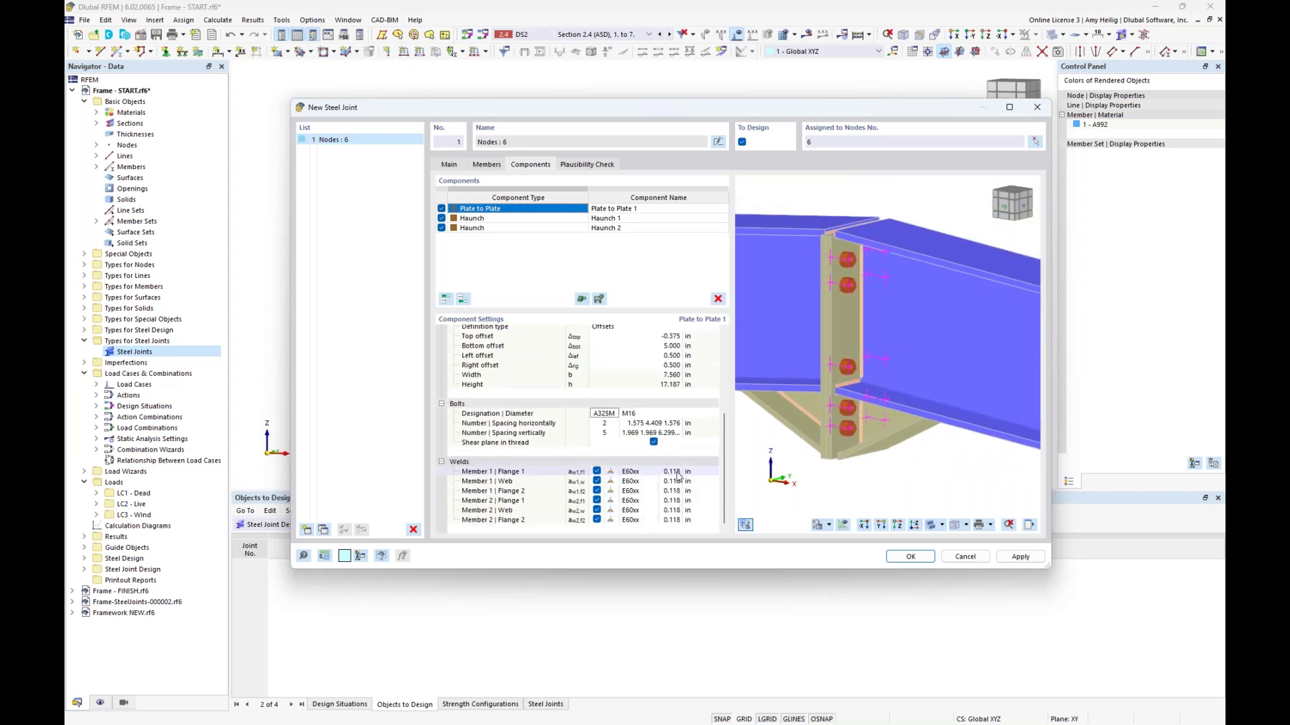
pyautogui.click(603, 415)
pyautogui.click(613, 414)
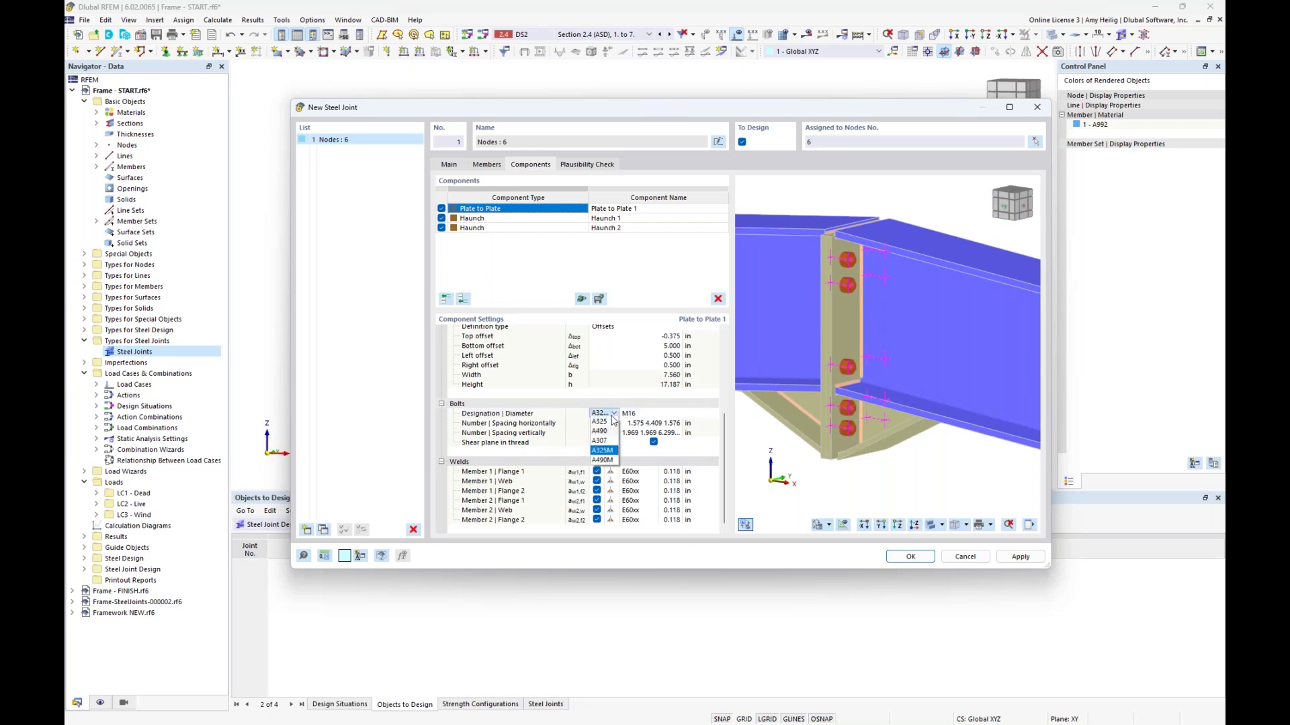
pyautogui.click(609, 421)
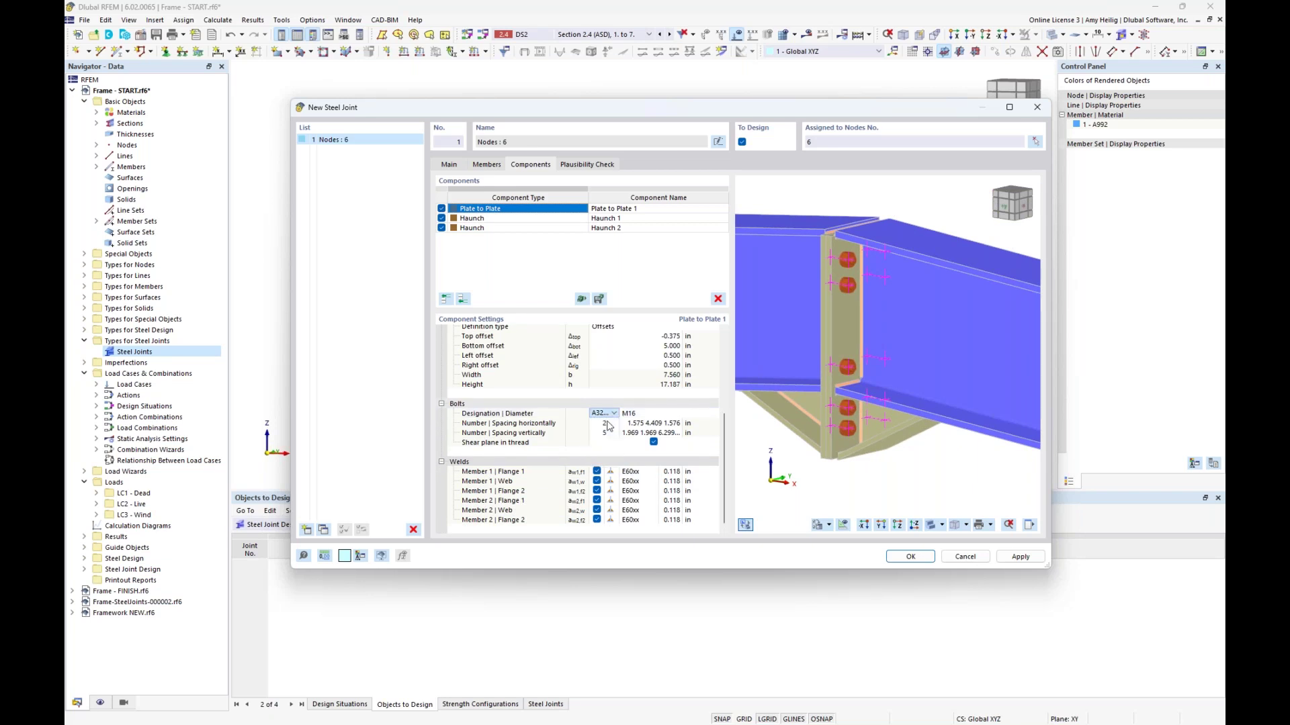
pyautogui.click(650, 414)
pyautogui.click(712, 415)
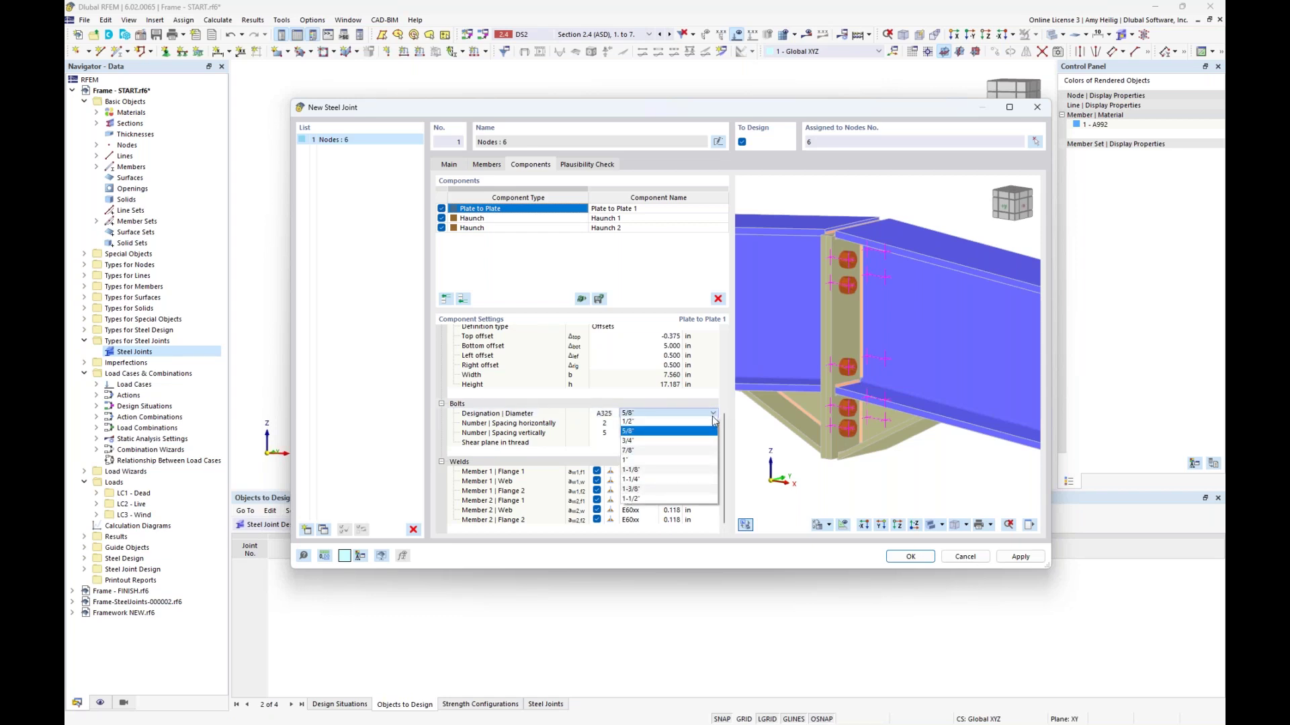
pyautogui.click(680, 431)
pyautogui.press('Down')
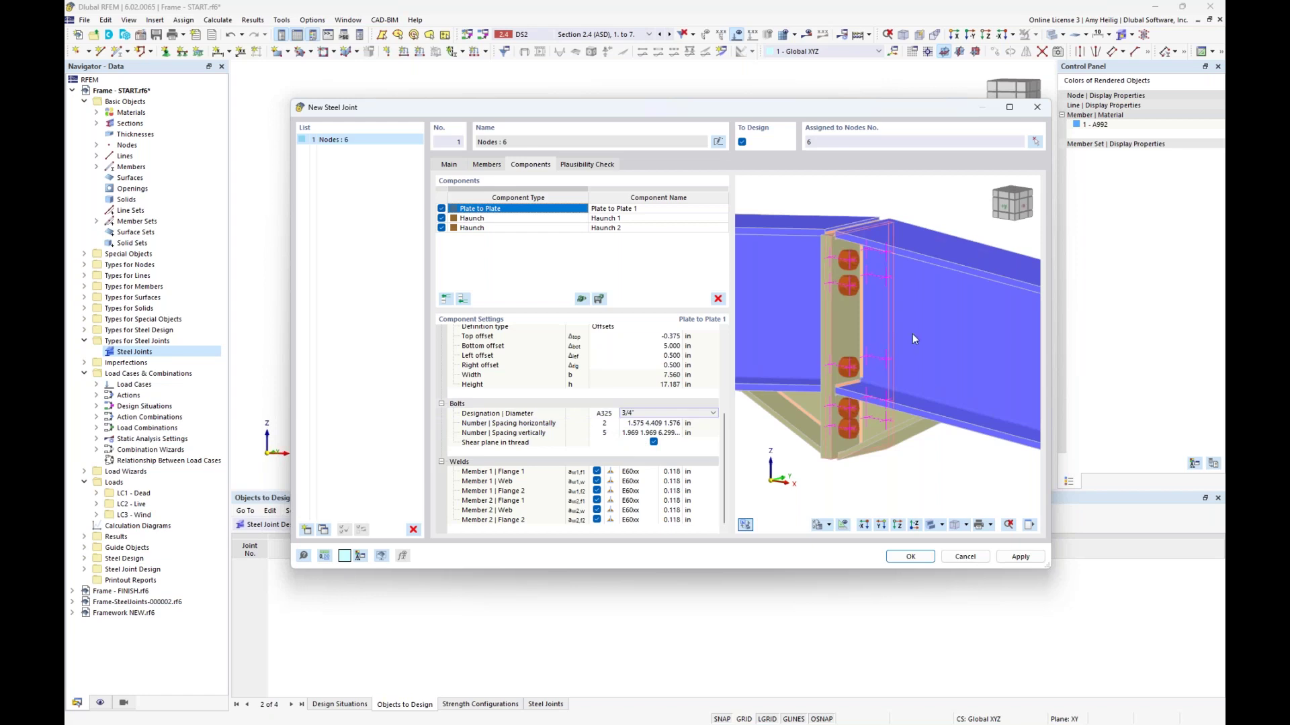
# Set the horizontal bolt spacing to 1.75, 4.055 and 1.755 in, and check the bolt positions from both sides of the joint
pyautogui.keyDown('ctrl'); pyautogui.moveTo(947, 325); pyautogui.dragTo(819, 268, button='middle'); pyautogui.keyUp('ctrl')
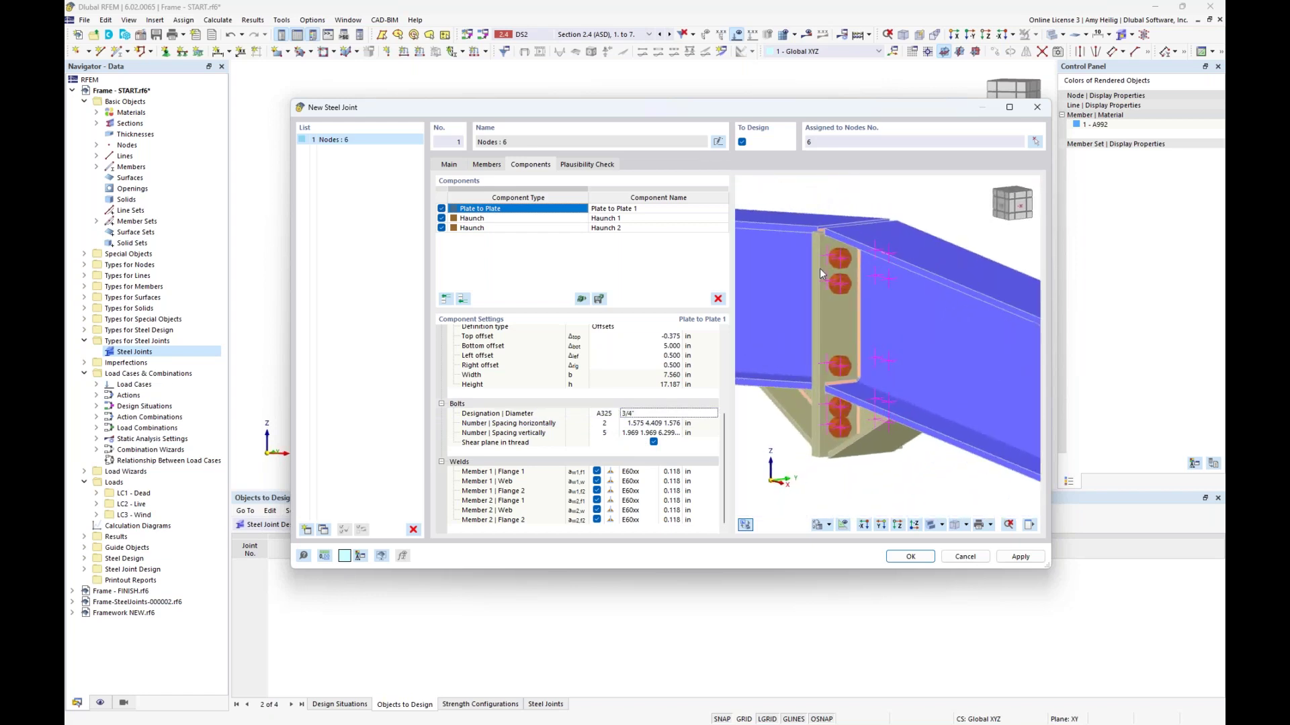
pyautogui.click(628, 423)
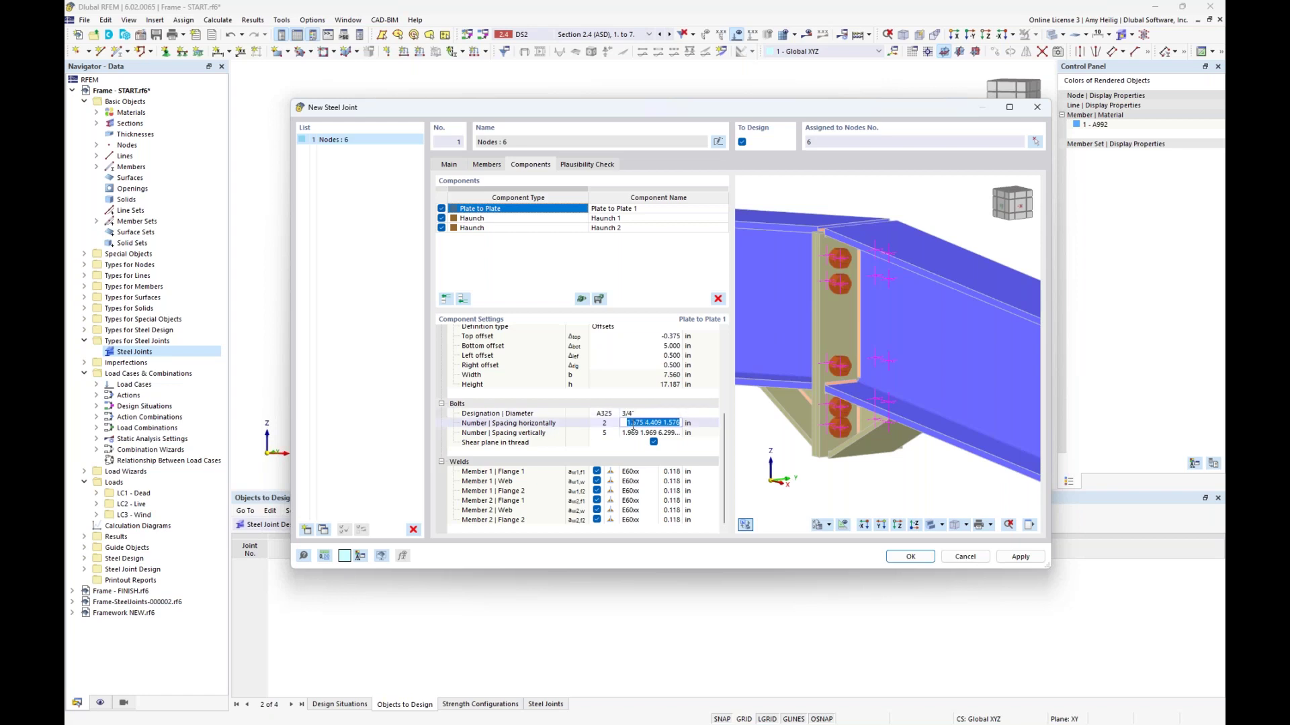
pyautogui.scroll(3, 826, 257)
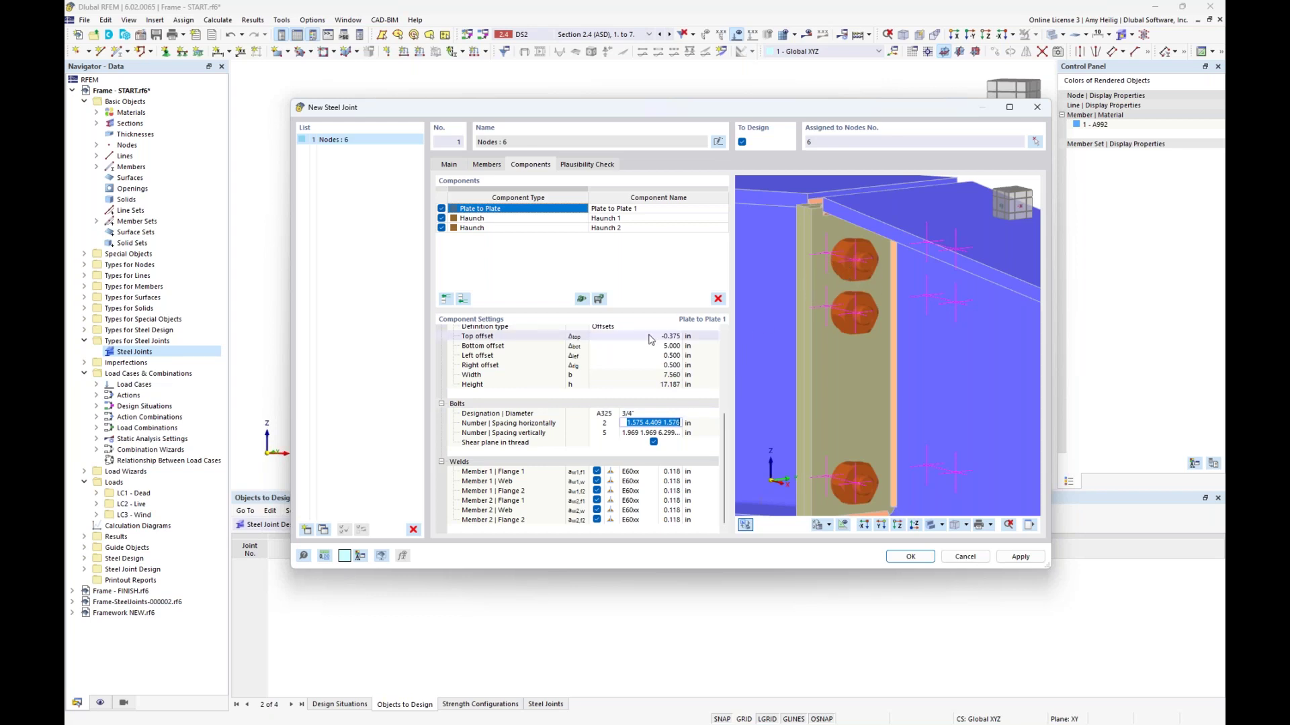
pyautogui.write('1.75')
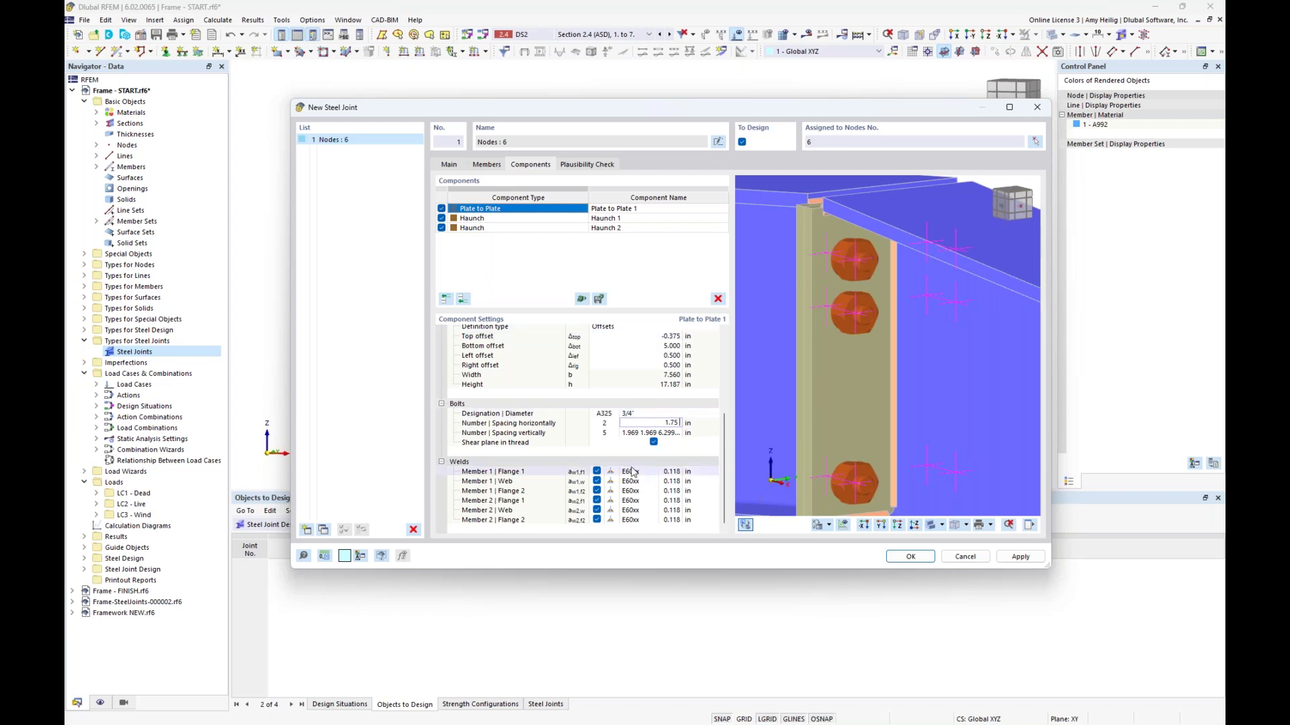
pyautogui.write('4.055 1.755')
pyautogui.press('Tab')
pyautogui.keyDown('ctrl'); pyautogui.moveTo(929, 338); pyautogui.dragTo(844, 333, button='middle'); pyautogui.keyUp('ctrl')
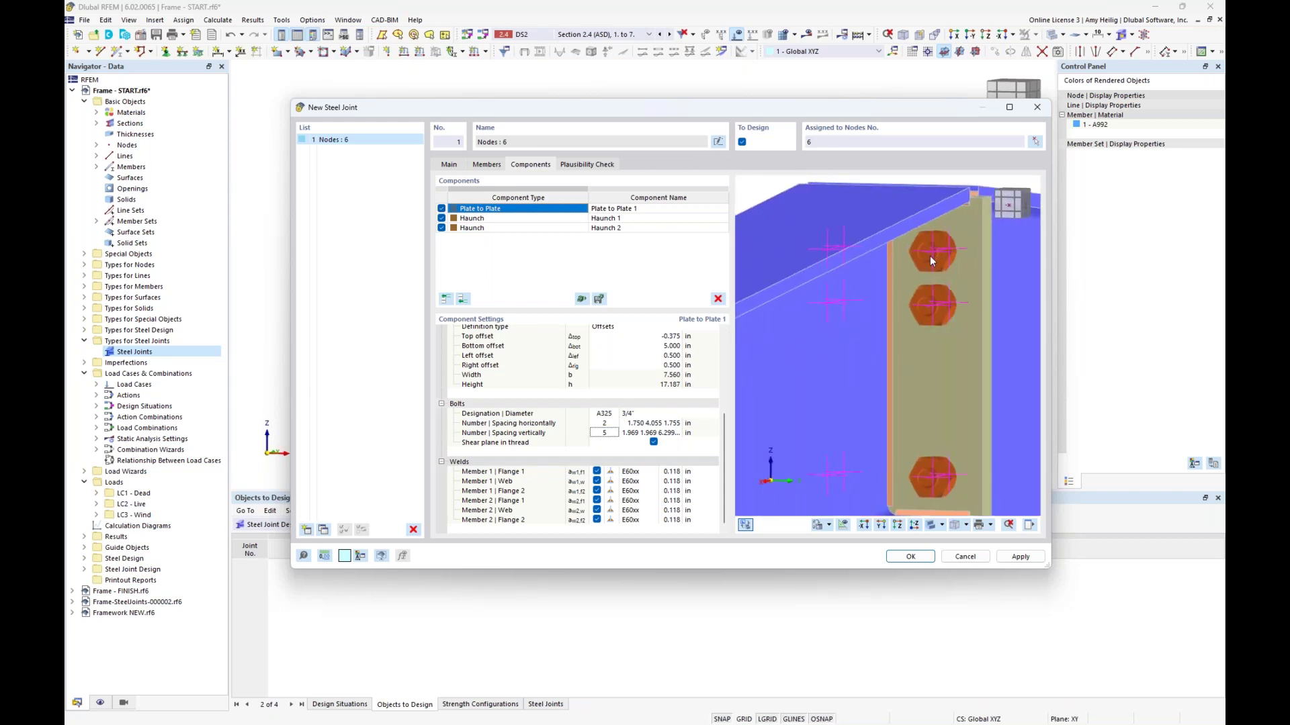
pyautogui.keyDown('ctrl'); pyautogui.moveTo(959, 276); pyautogui.dragTo(848, 260, button='middle'); pyautogui.keyUp('ctrl')
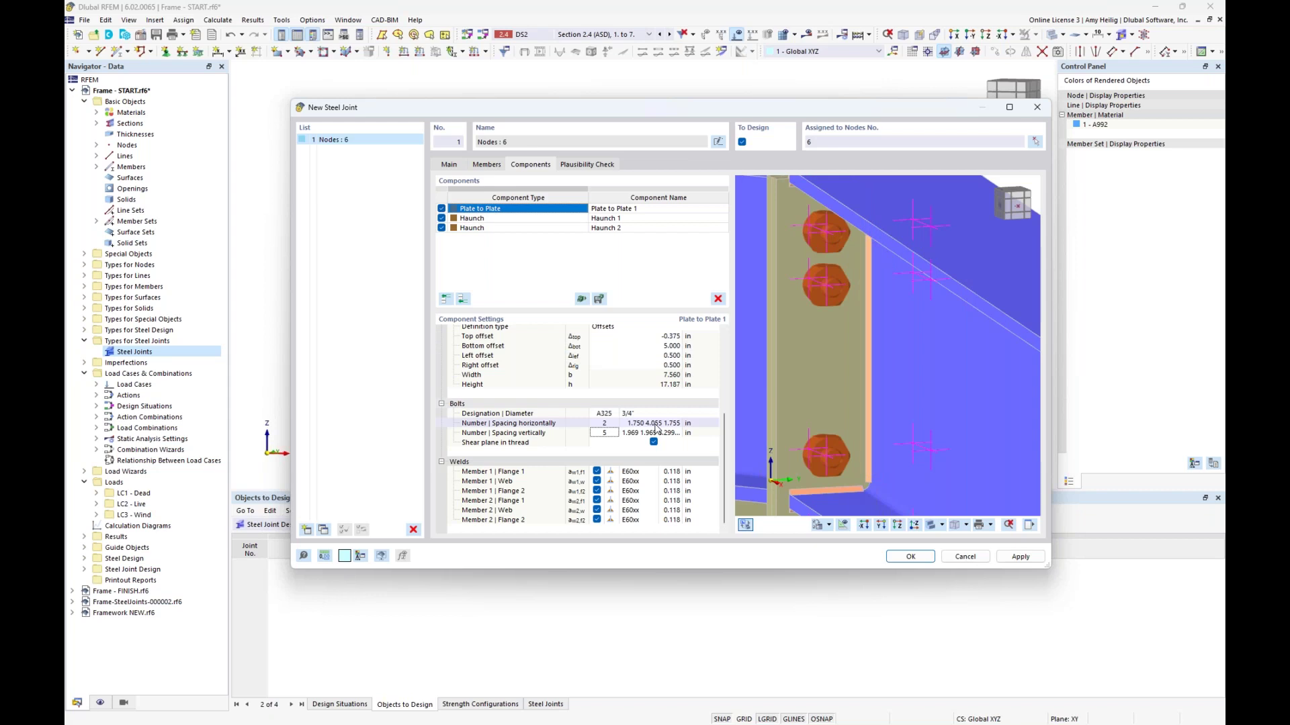
# Set the number of vertical bolts to 3, with vertical spacings of 3.5, 5.5 and 5.0 in
pyautogui.scroll(-5, 849, 380)
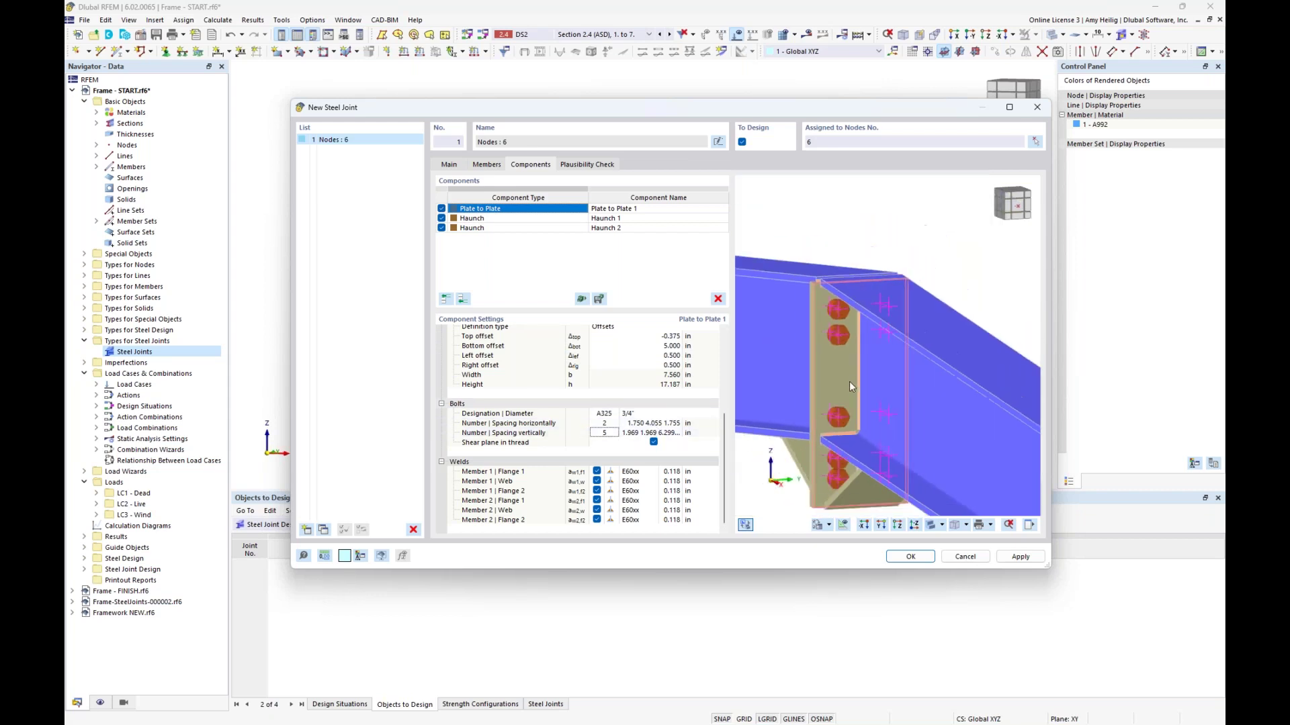
pyautogui.keyDown('ctrl'); pyautogui.moveTo(849, 381); pyautogui.dragTo(847, 423, button='middle'); pyautogui.keyUp('ctrl')
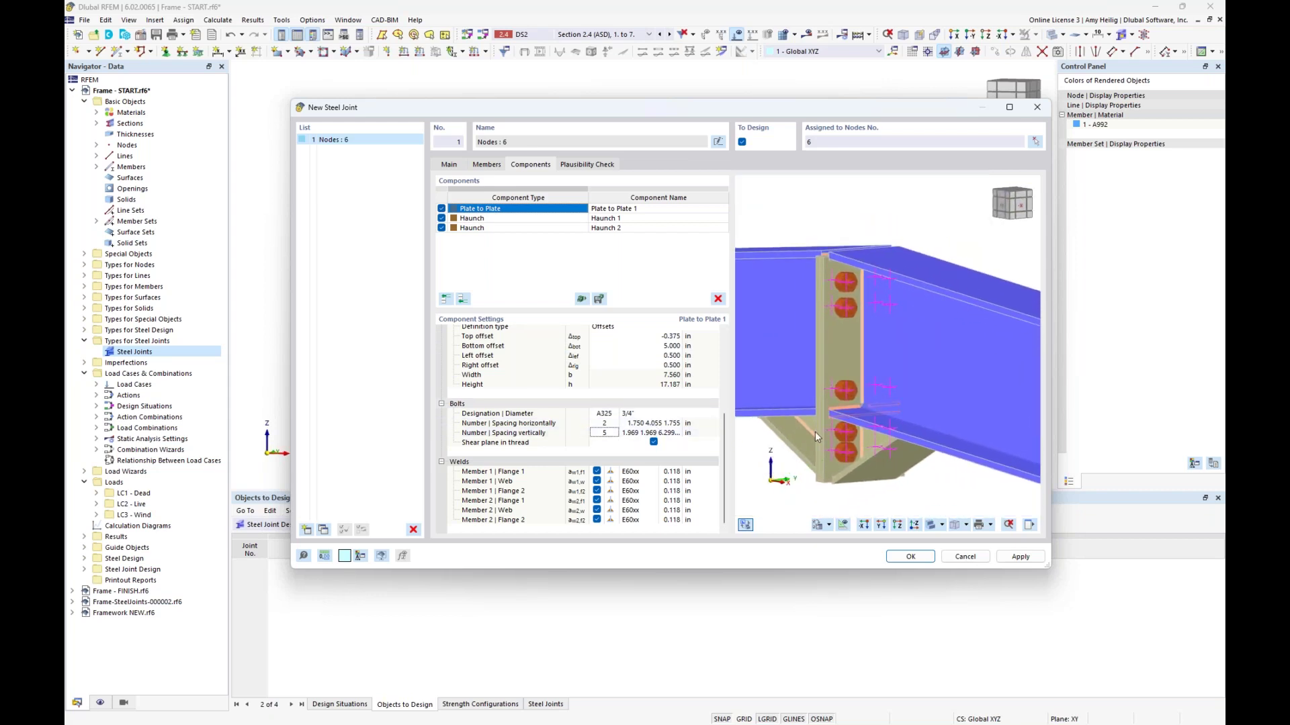
pyautogui.click(602, 433)
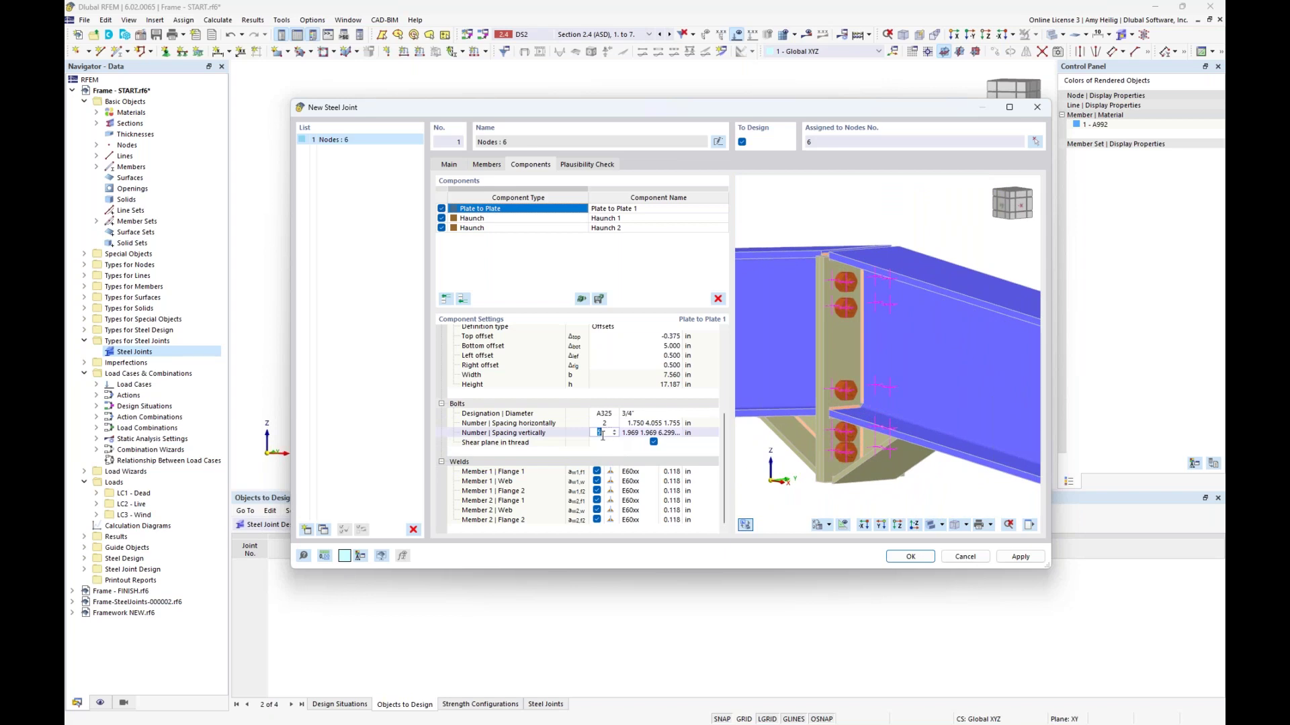
pyautogui.write('3')
pyautogui.press('Tab')
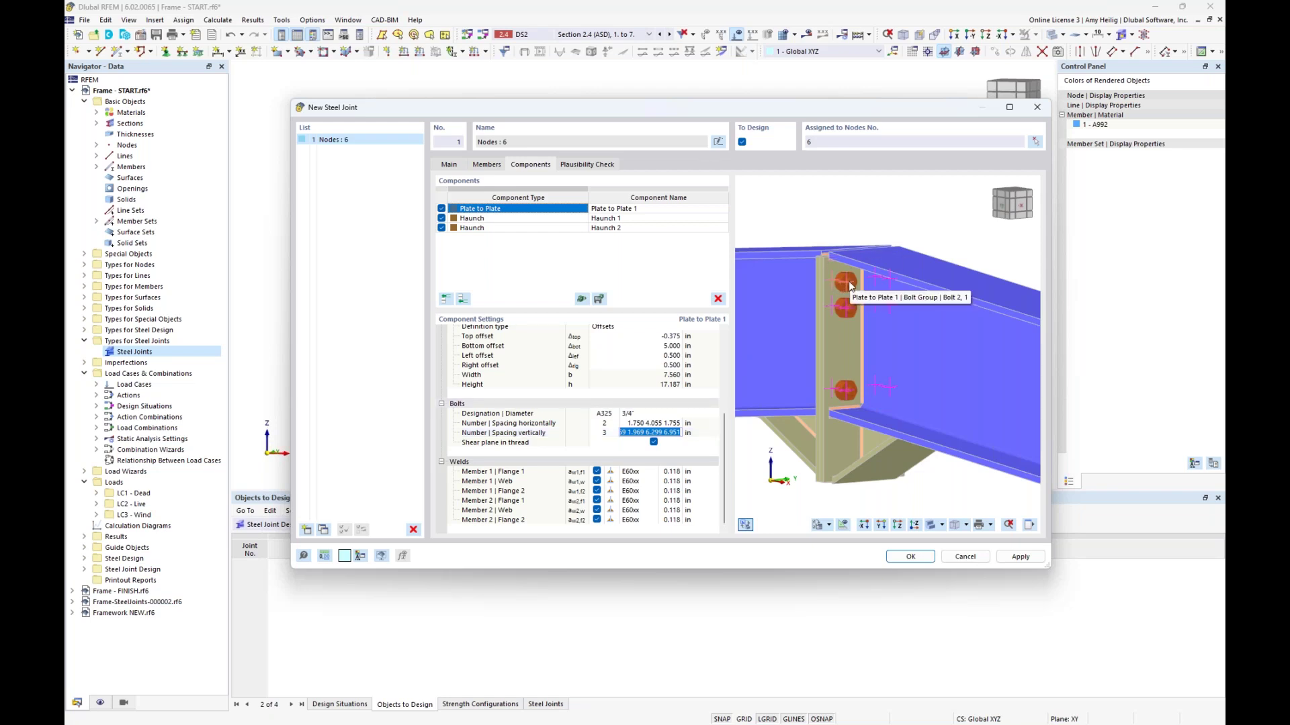
pyautogui.write('3.5')
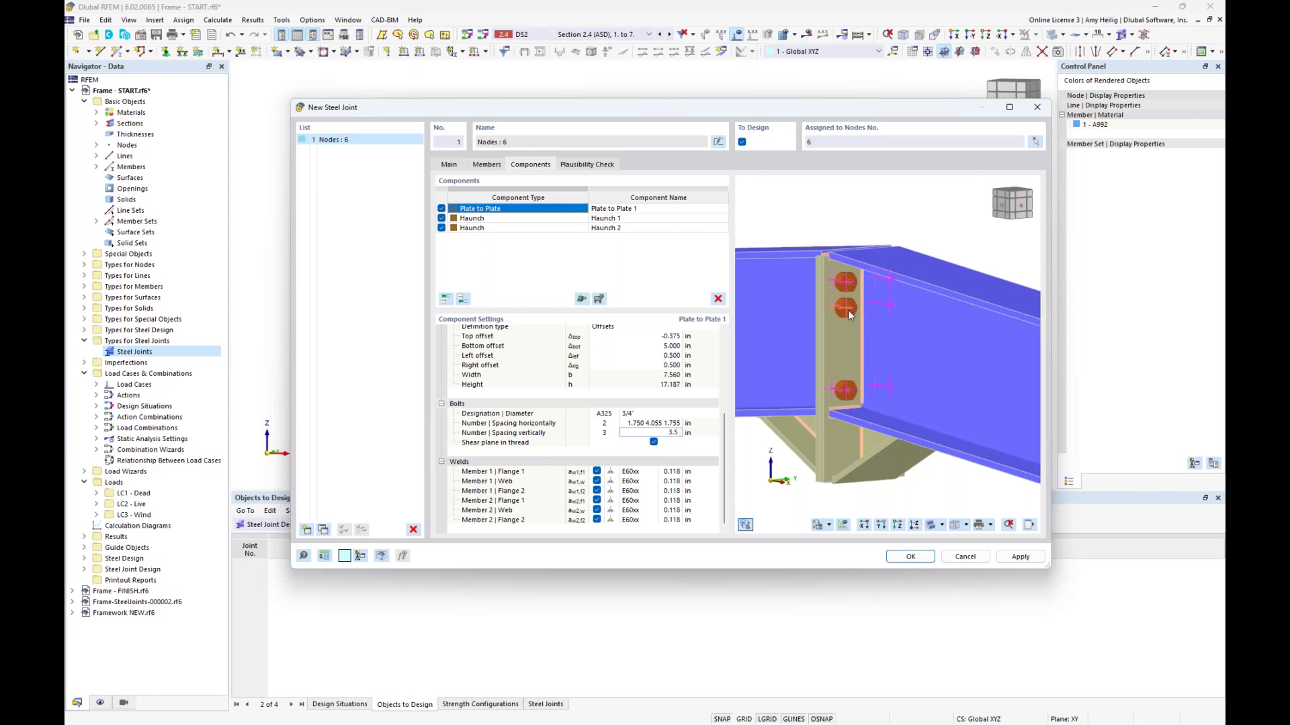
pyautogui.write('5.5')
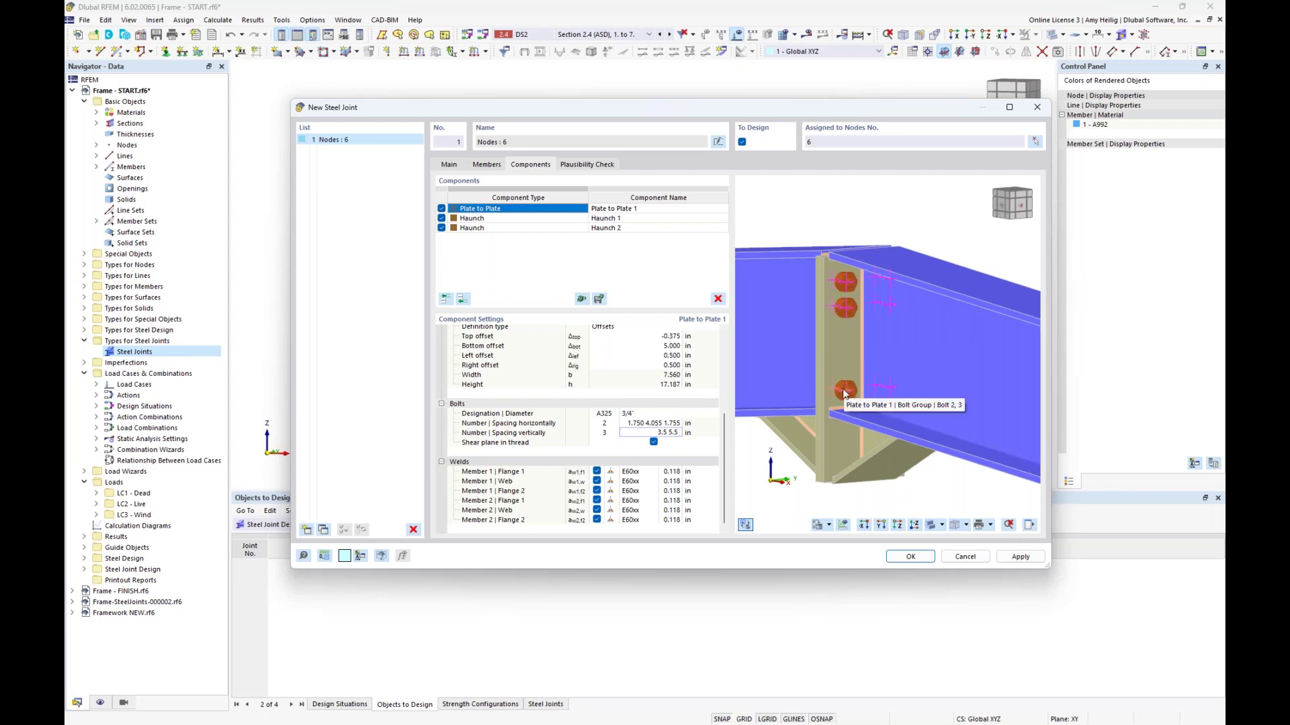
pyautogui.write('5.0')
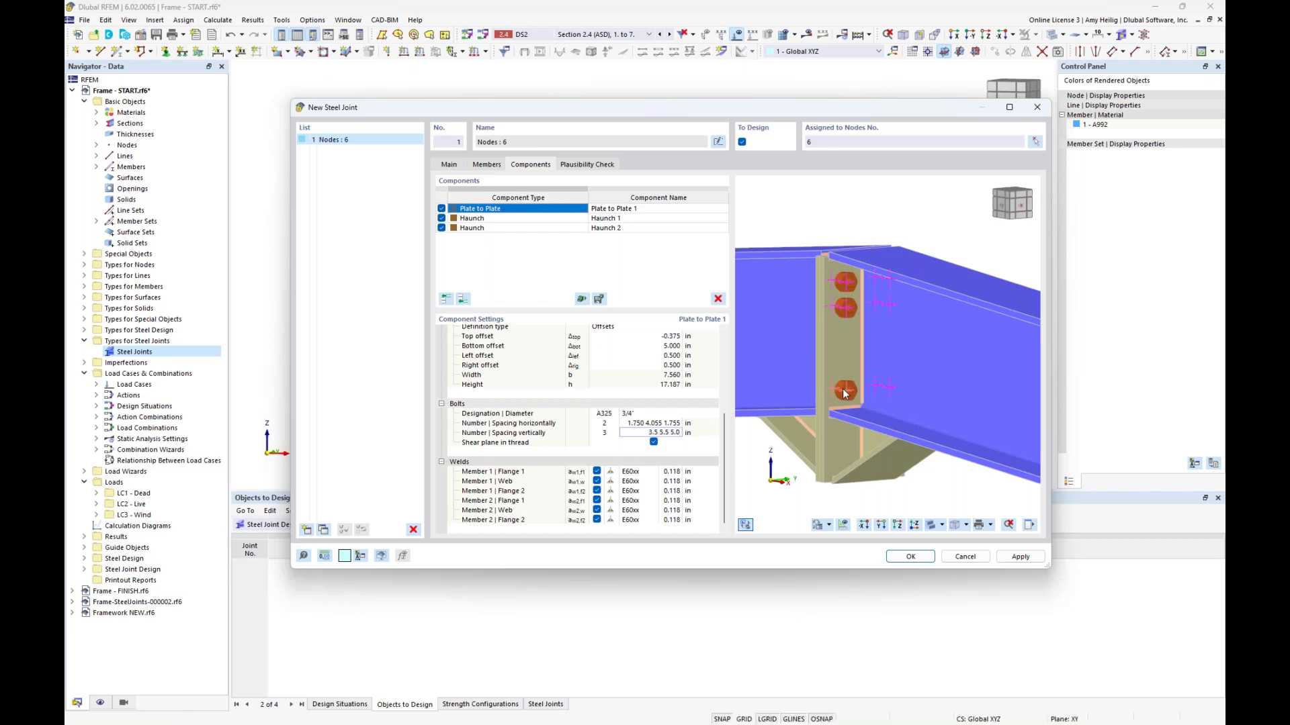
pyautogui.press('Return')
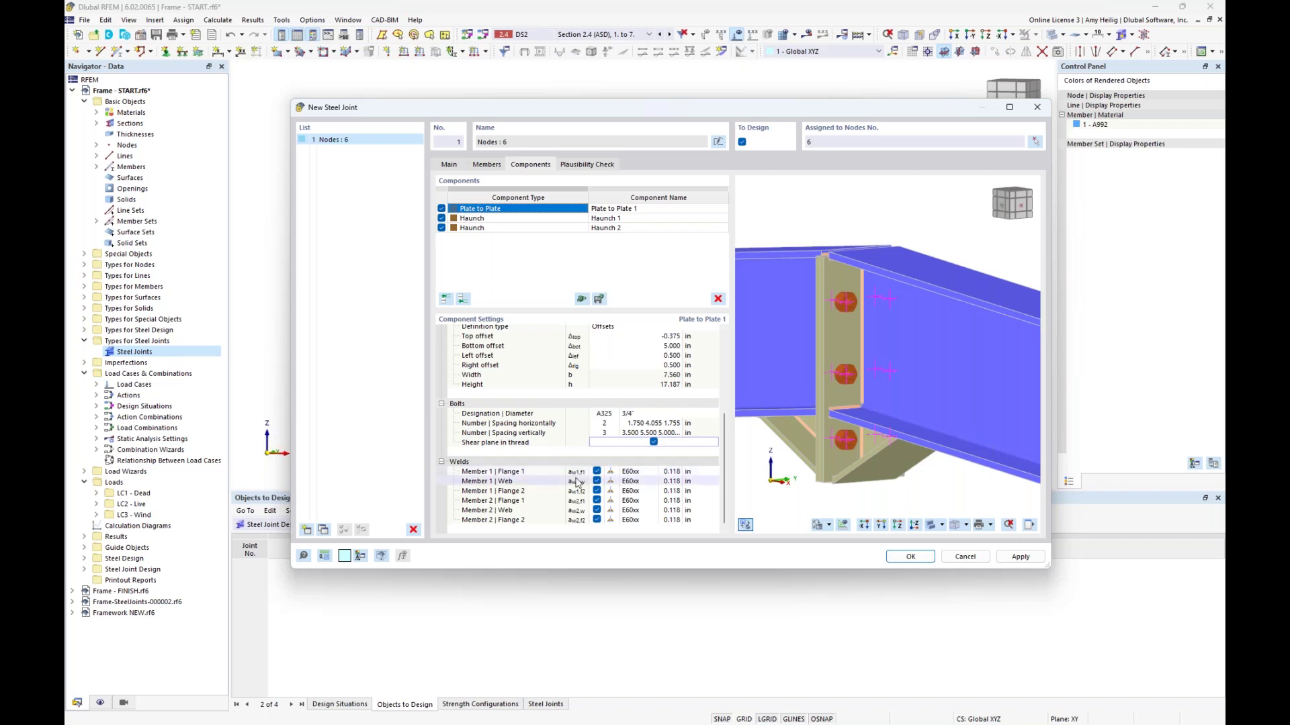
# Identify the flange and web welds of members 1 and 2 in the model, switching the Member 2 web weld off and back on
pyautogui.click(546, 474)
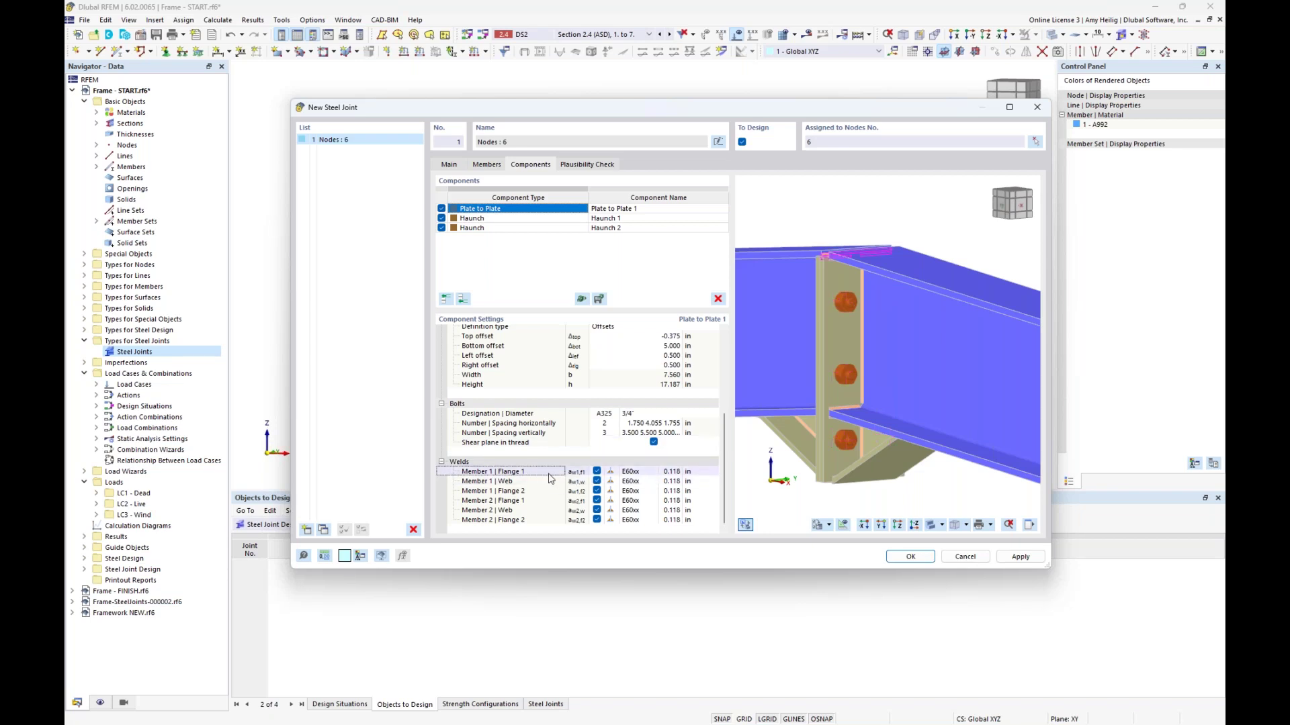
pyautogui.click(538, 502)
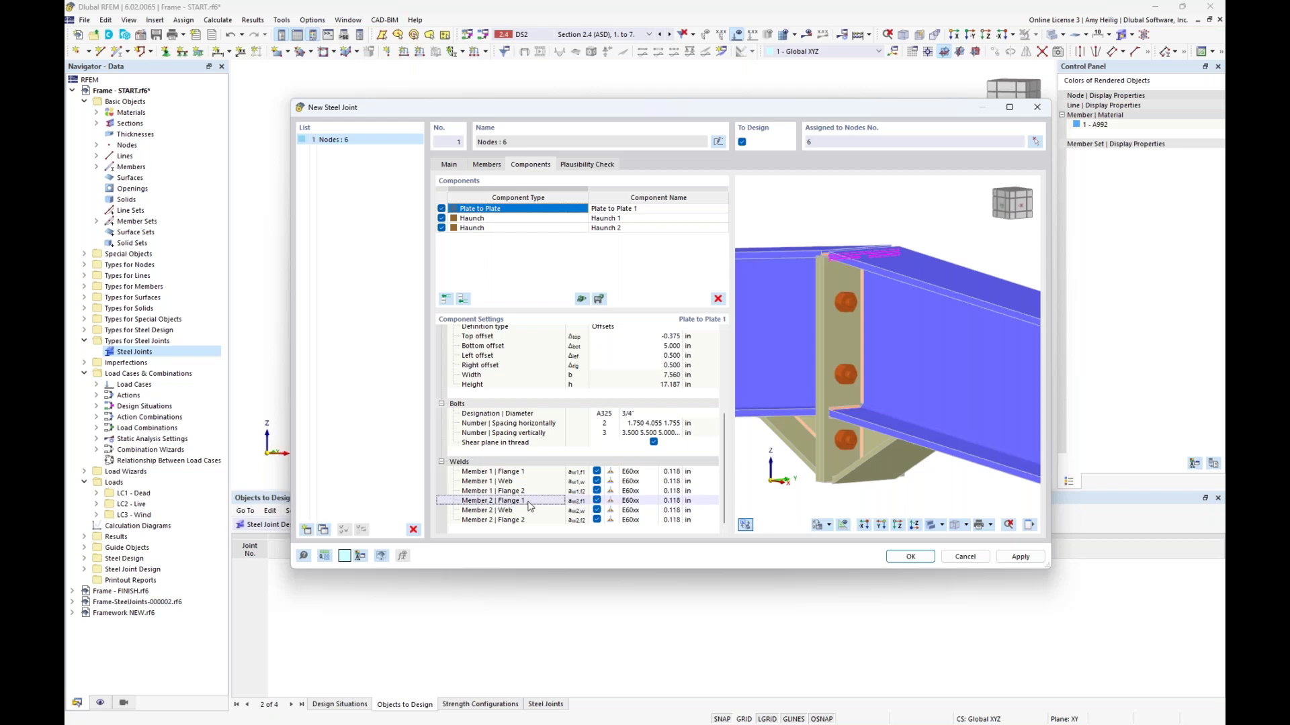
pyautogui.click(526, 512)
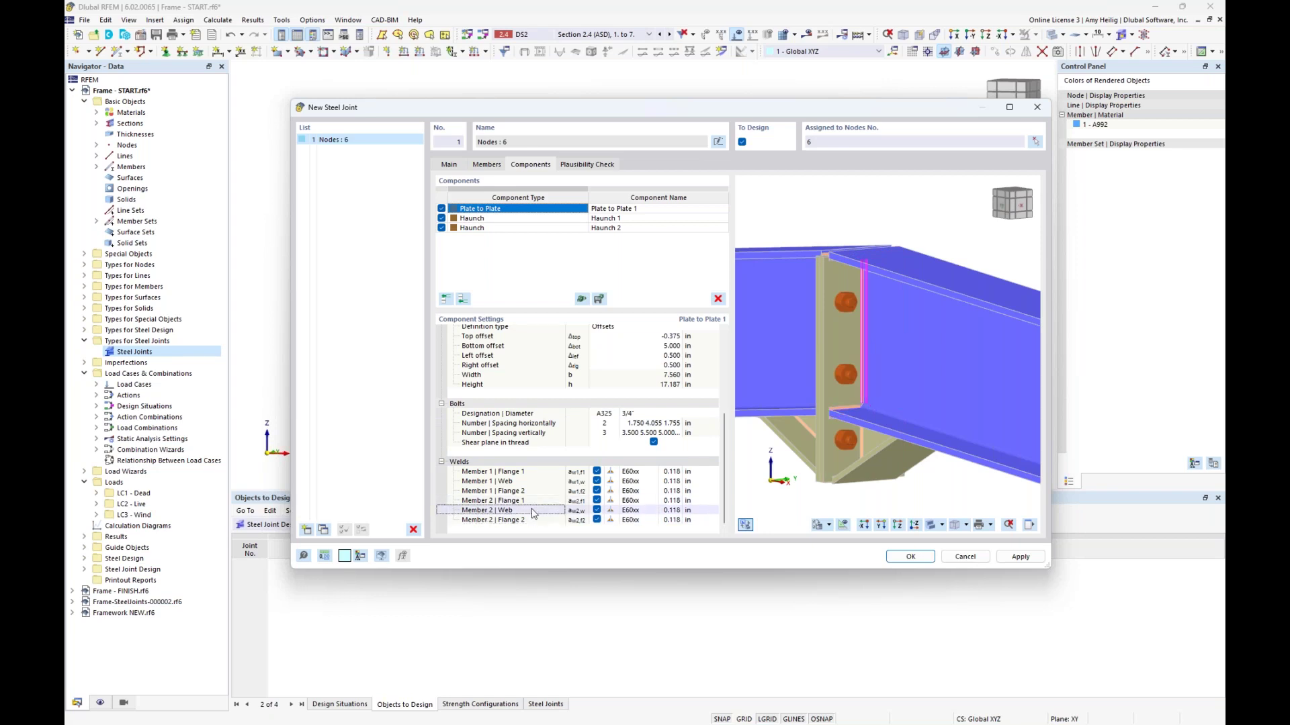
pyautogui.click(596, 511)
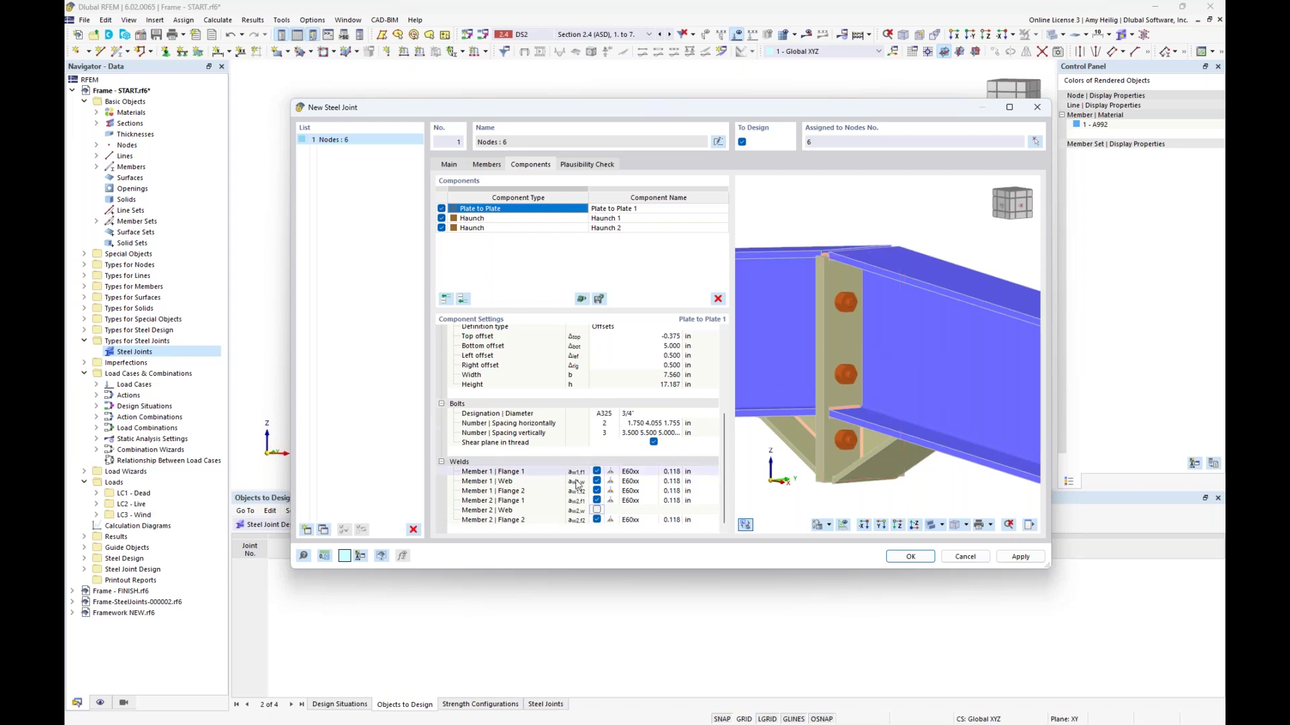
pyautogui.click(597, 510)
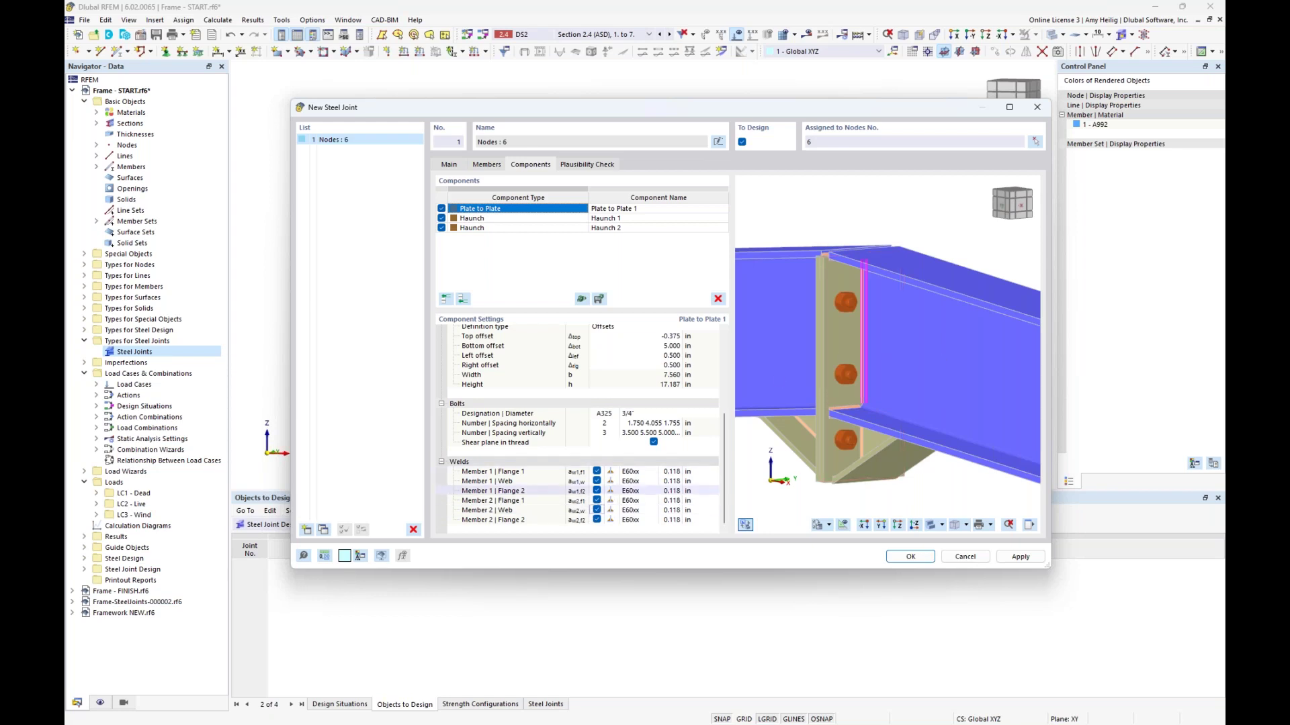
# Examine the weld type and electrode options available for the Member 1 Flange 1 weld of the Plate to Plate component
pyautogui.click(613, 471)
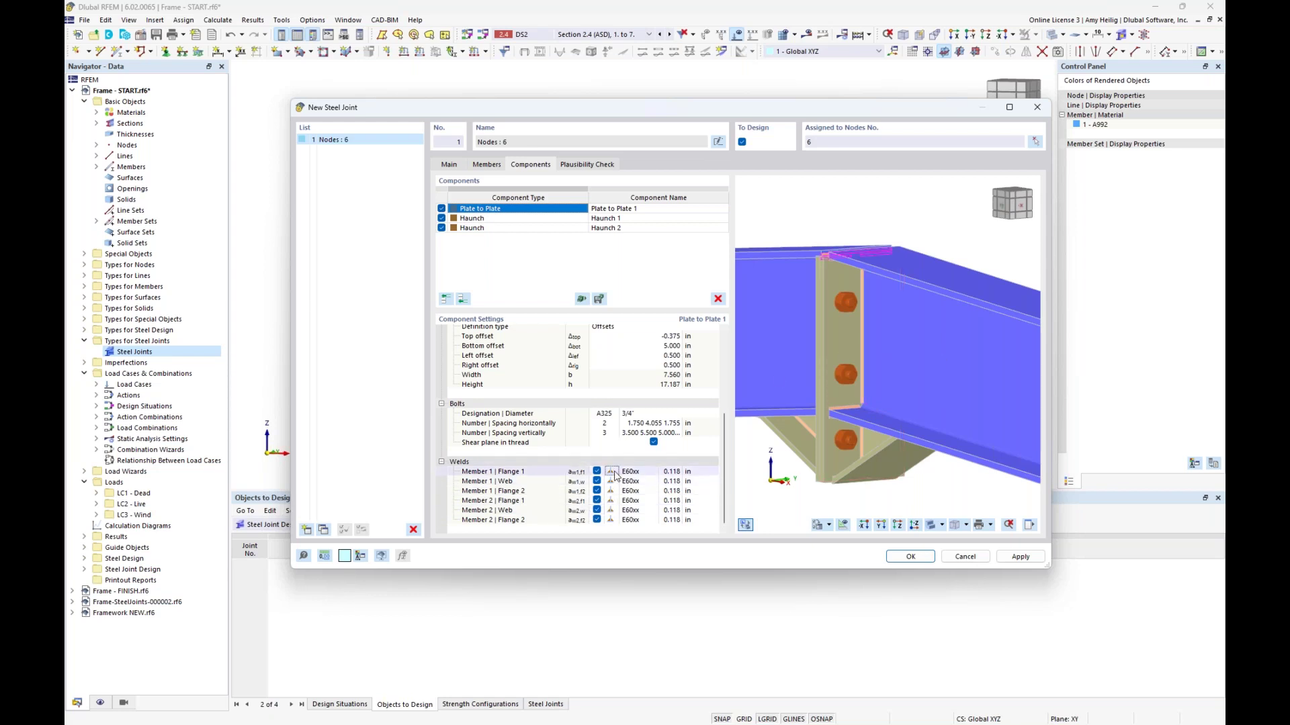
pyautogui.click(615, 473)
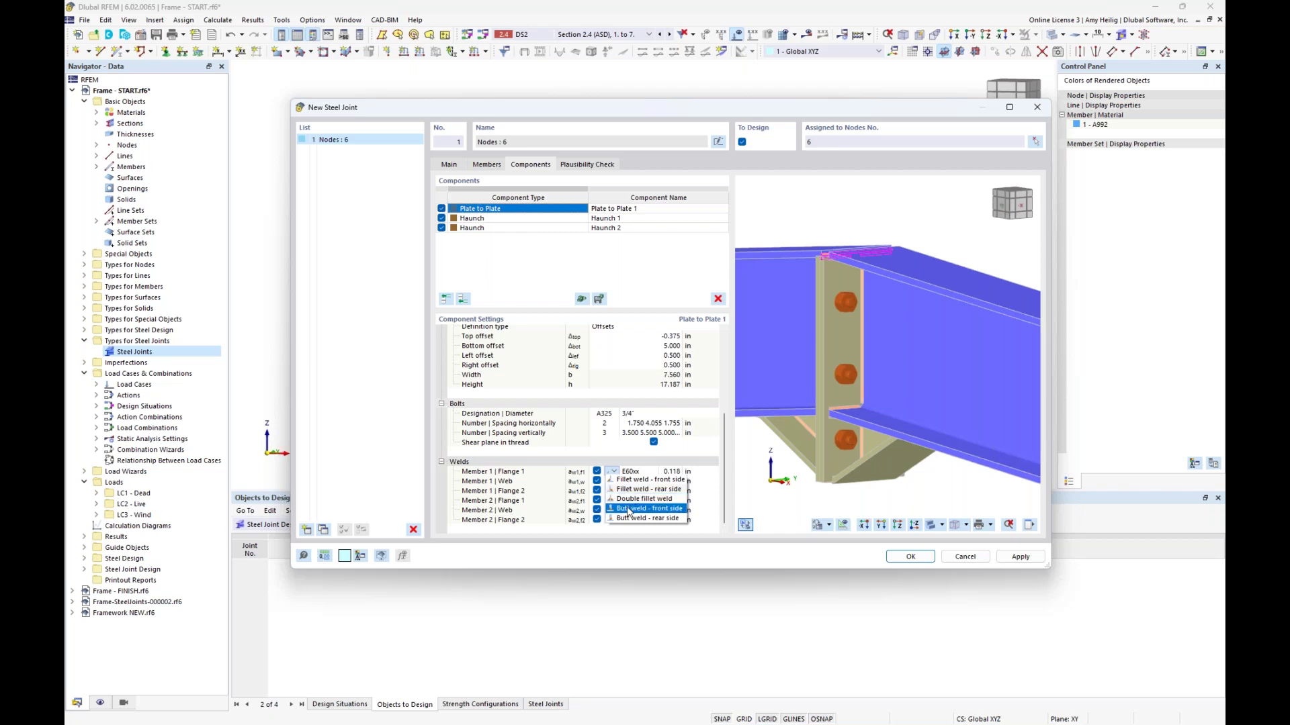
pyautogui.click(649, 477)
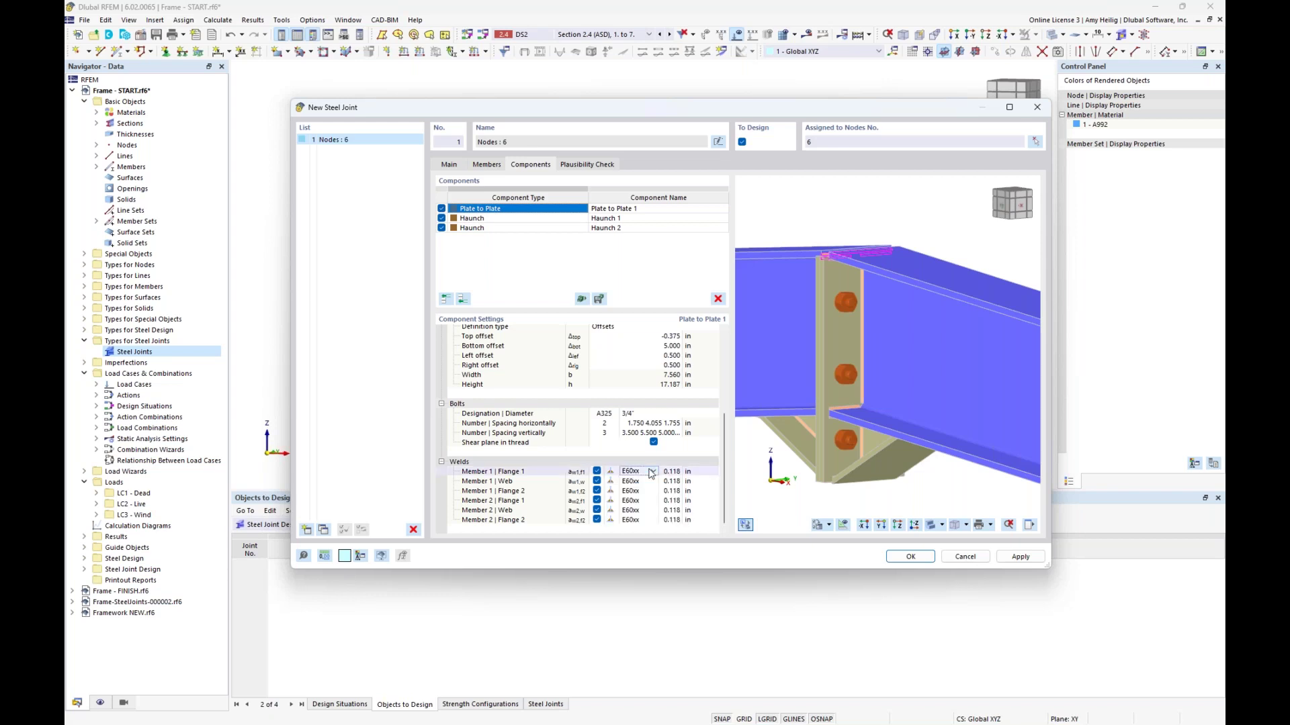
pyautogui.click(651, 472)
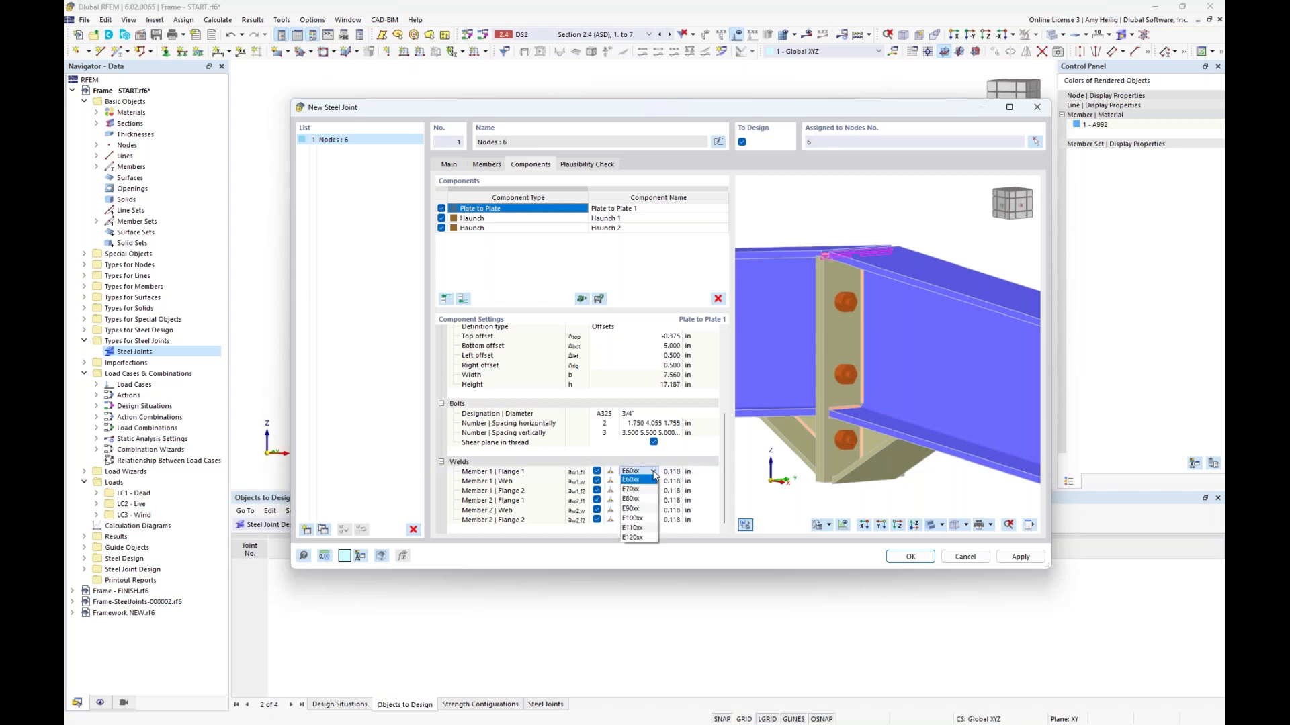
pyautogui.click(654, 475)
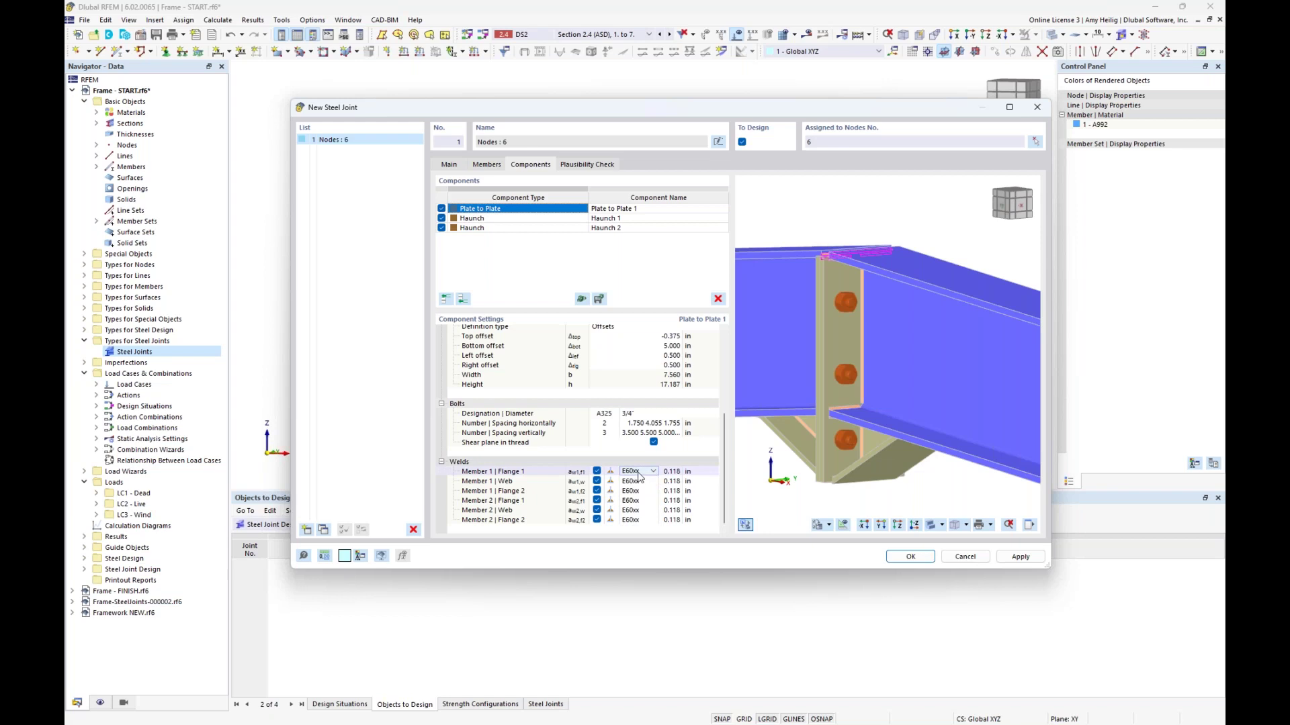
# Set the weld size to 0.25 in for all six flange and web welds of members 1 and 2
pyautogui.click(672, 472)
pyautogui.write('0.25')
pyautogui.press('Tab')
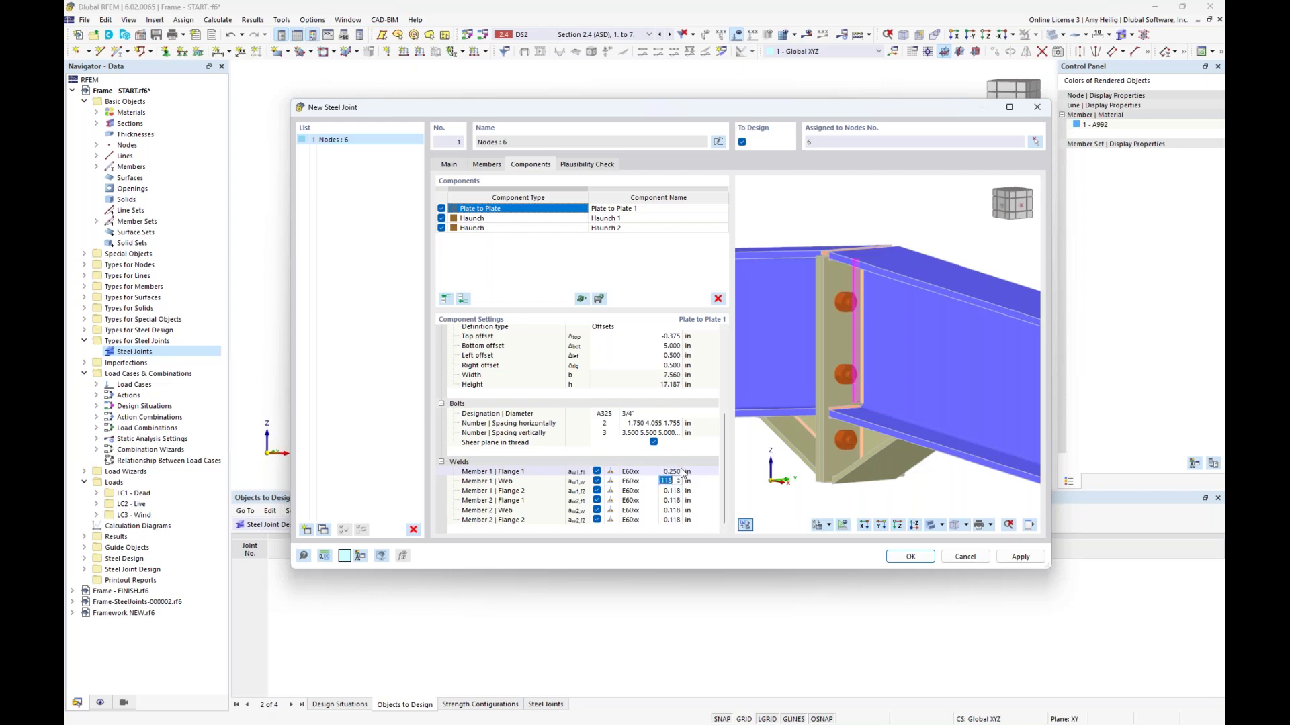
pyautogui.write('0.25')
pyautogui.press('Tab')
pyautogui.write('0.25')
pyautogui.press('Tab')
pyautogui.write('0.25')
pyautogui.press('Tab')
pyautogui.write('0.25')
pyautogui.press('Tab')
pyautogui.write('0.25')
pyautogui.press('Return')
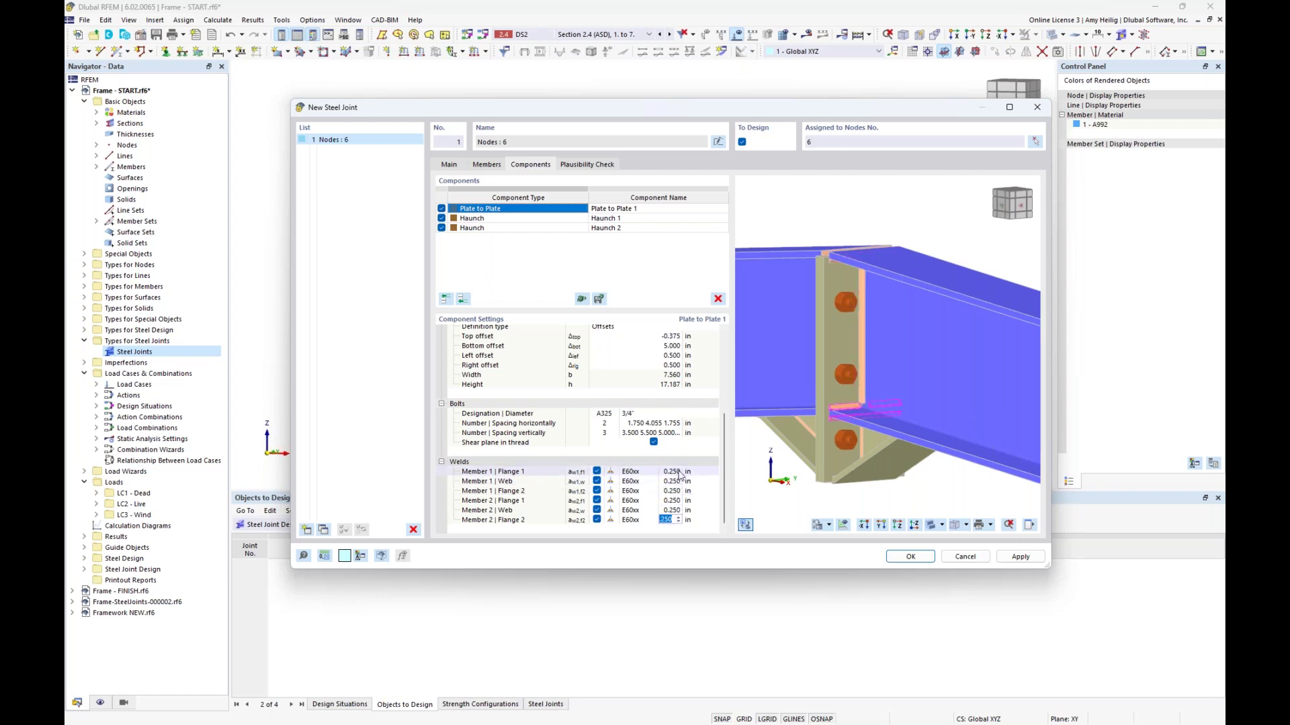
pyautogui.click(671, 472)
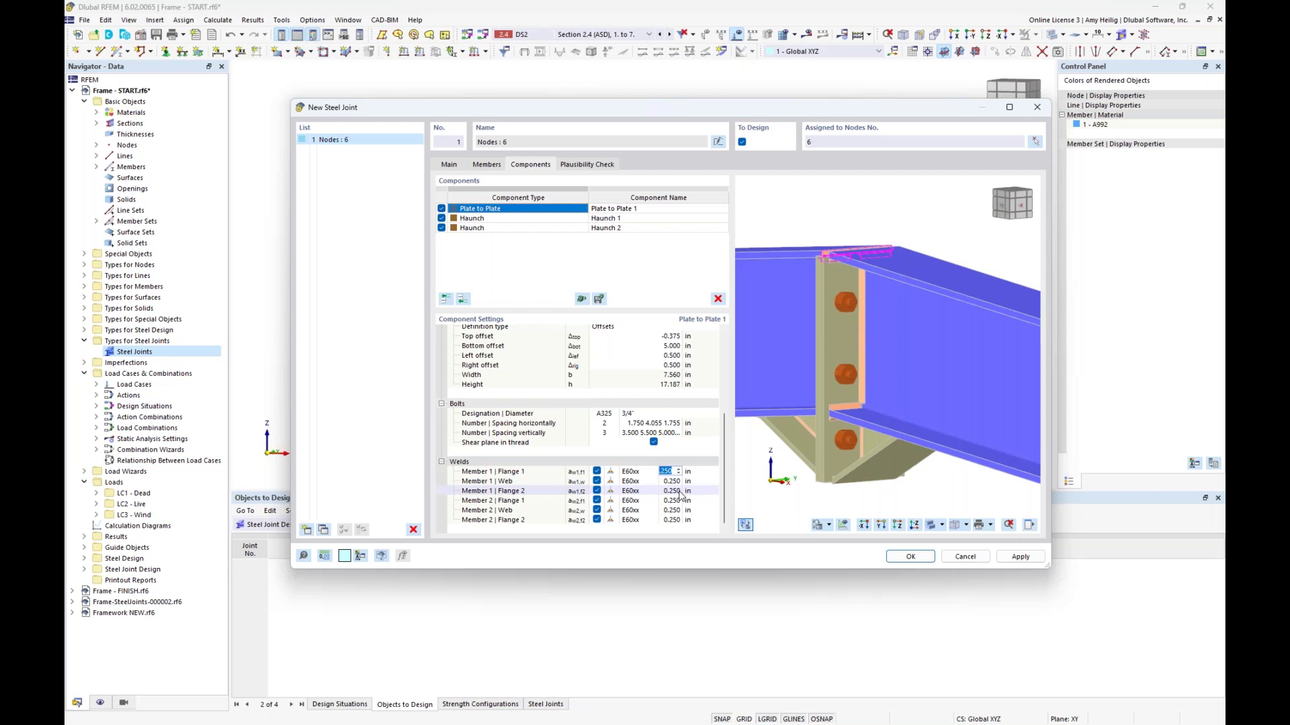
# Select the Haunch 1 component and identify its extended member and reference plate in the model
pyautogui.click(504, 222)
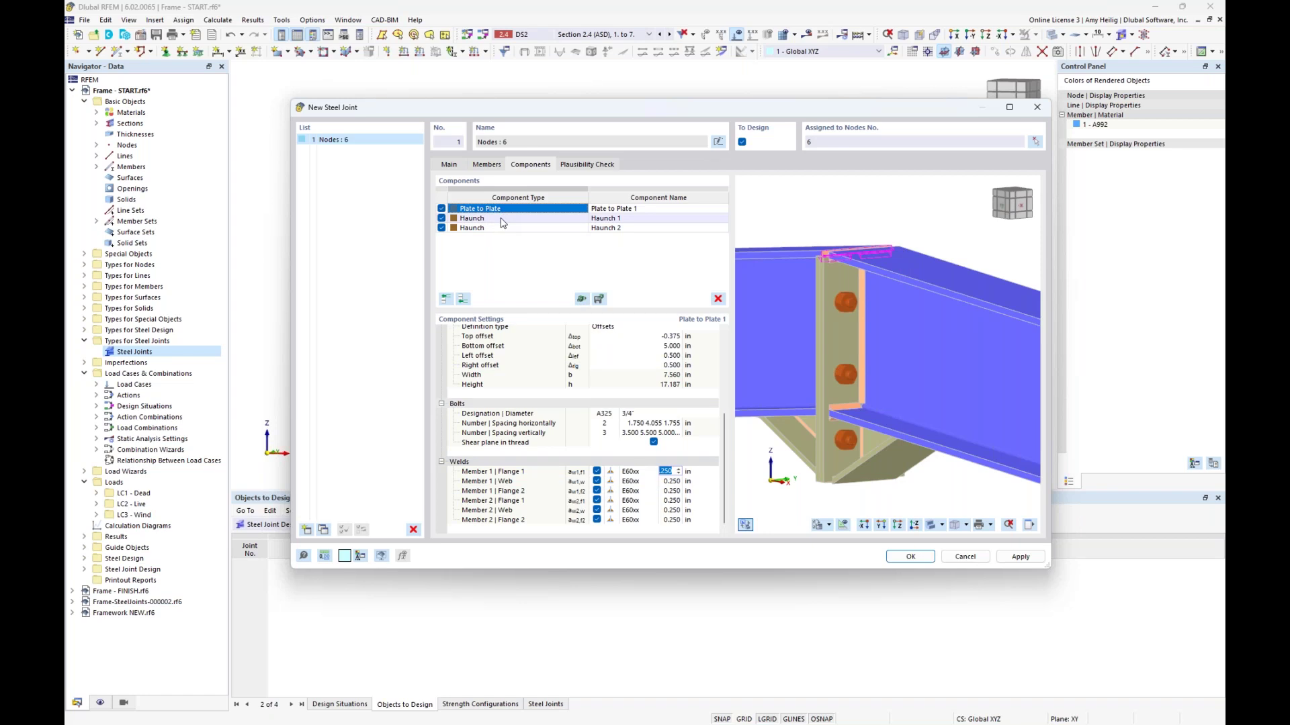
pyautogui.keyDown('ctrl'); pyautogui.moveTo(786, 449); pyautogui.dragTo(999, 442, button='middle'); pyautogui.keyUp('ctrl')
pyautogui.moveTo(909, 464); pyautogui.dragTo(937, 422, button='middle')
pyautogui.scroll(-1, 832, 451)
pyautogui.scroll(2, 842, 436)
pyautogui.scroll(1, 842, 436)
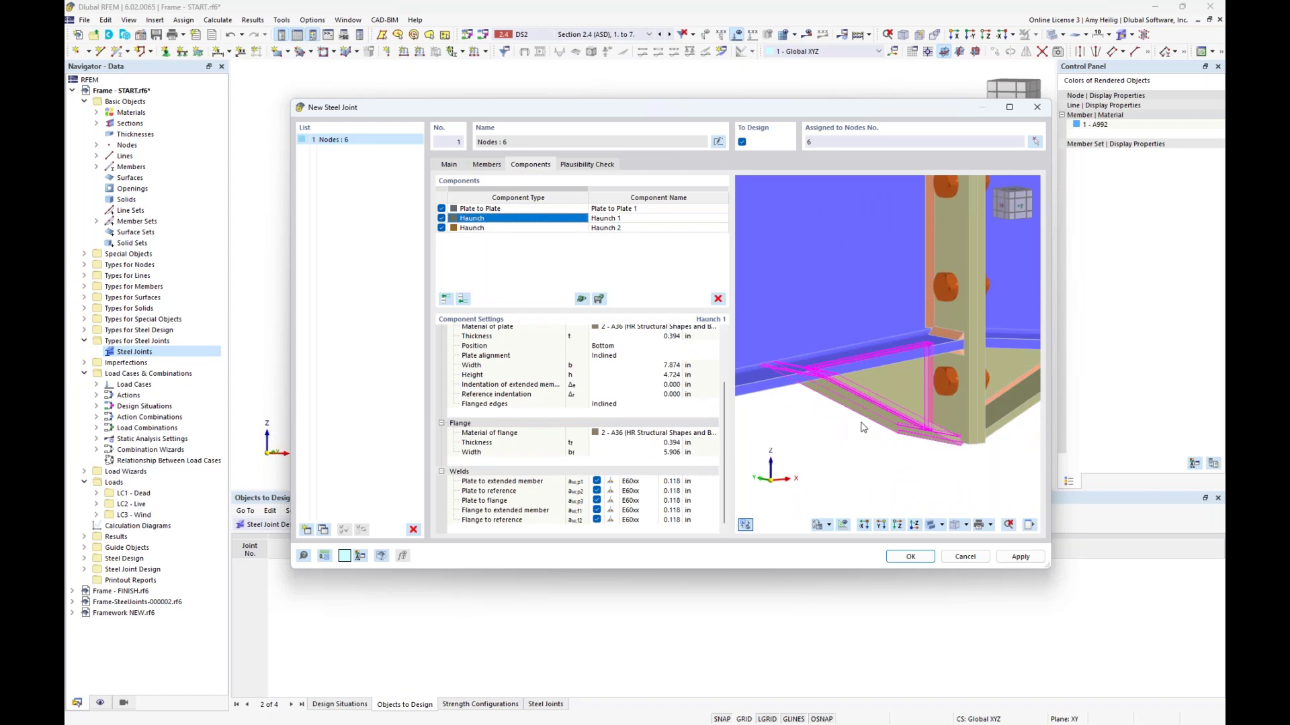
pyautogui.scroll(2, 644, 383)
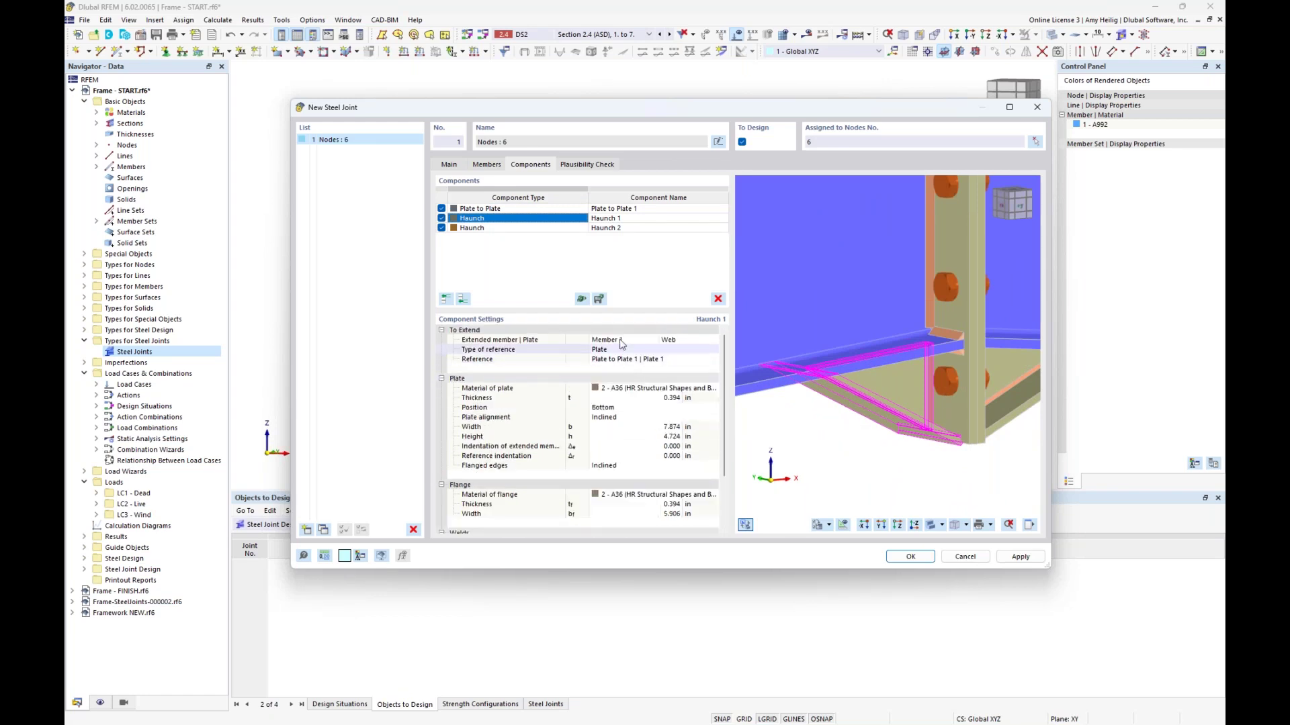
pyautogui.click(619, 341)
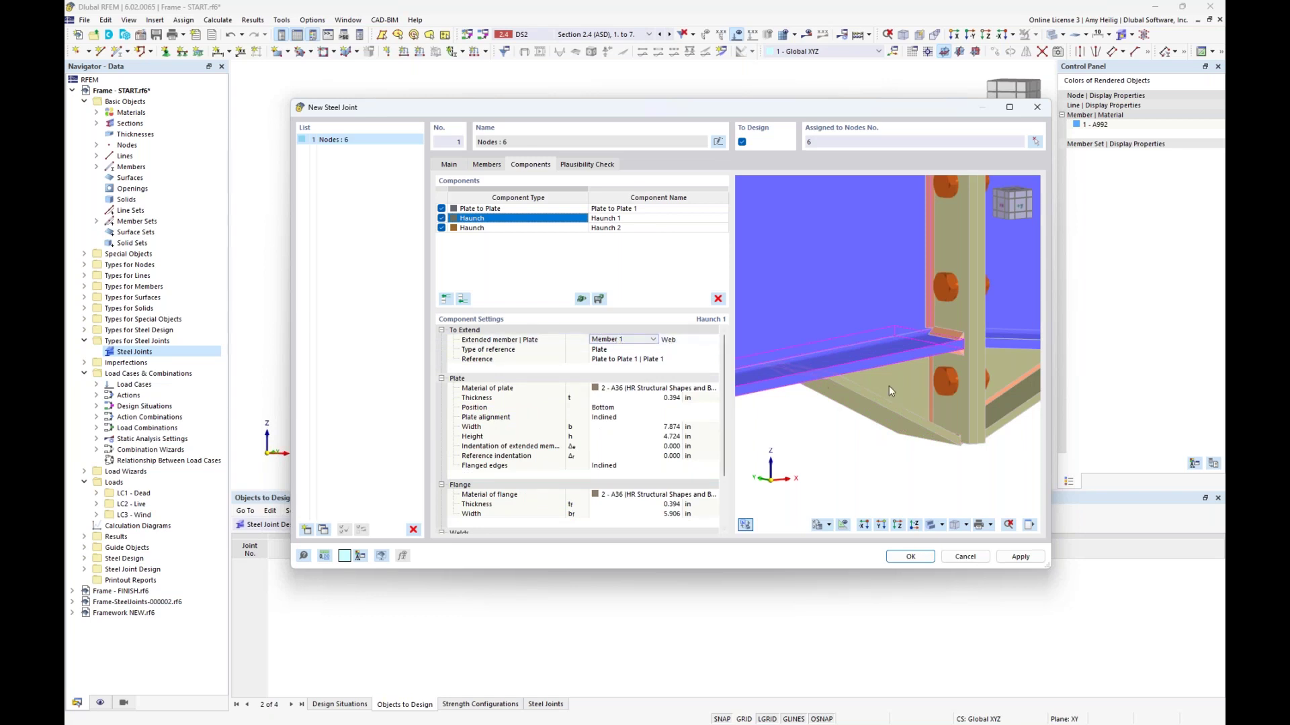
pyautogui.click(649, 357)
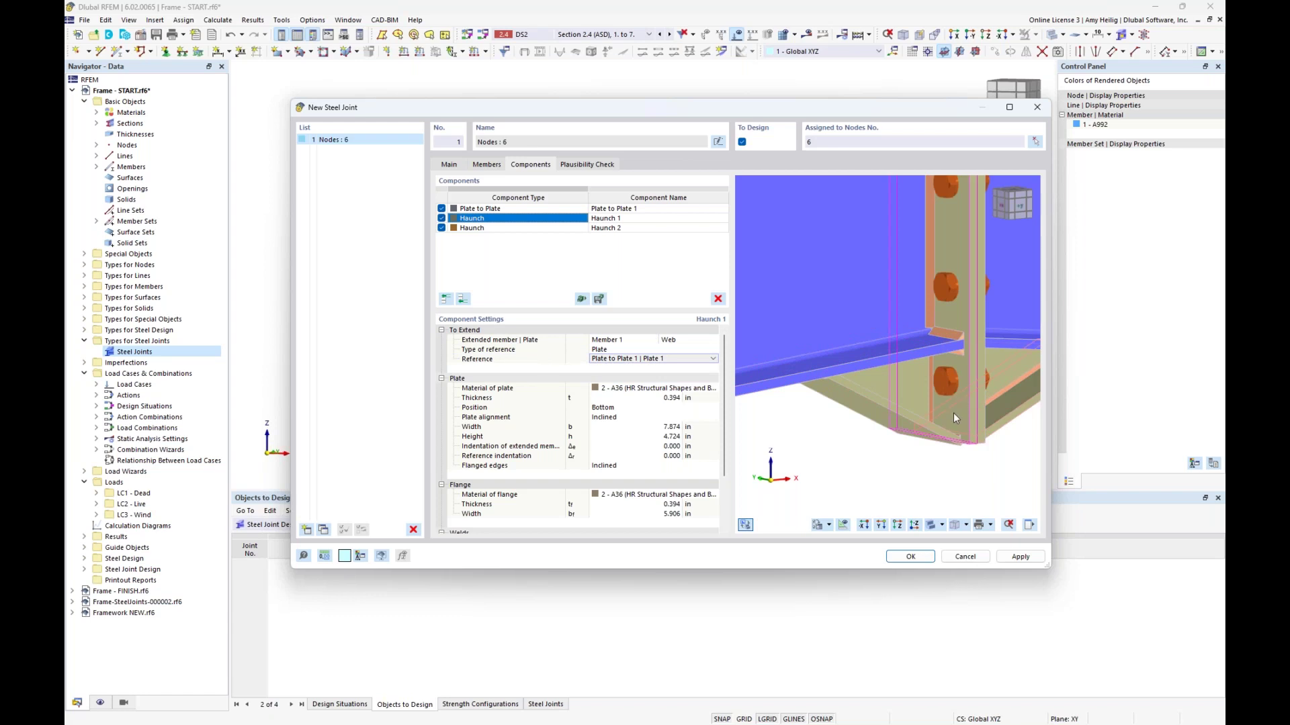
# Set the Haunch 1 plate to 0.5 in thick, 12 in wide and 5 in high
pyautogui.click(625, 399)
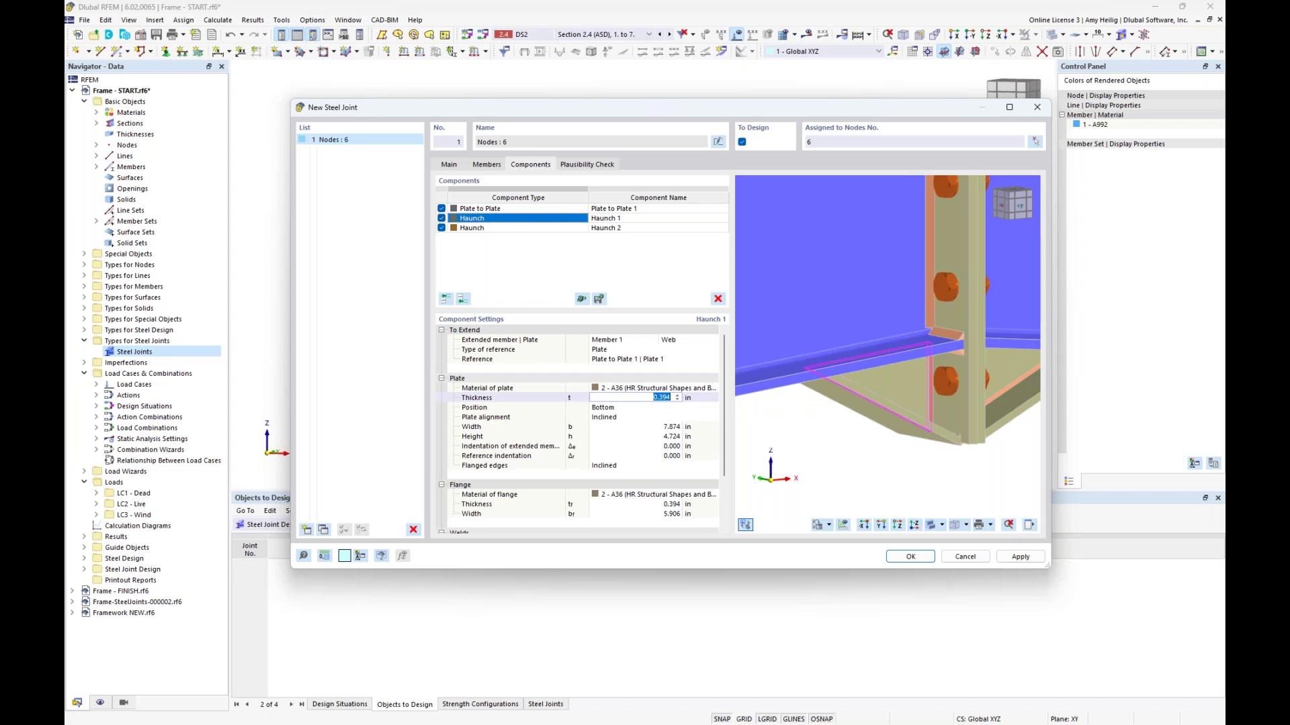
pyautogui.write('0.5')
pyautogui.press('Tab')
pyautogui.press('Tab')
pyautogui.press('Tab')
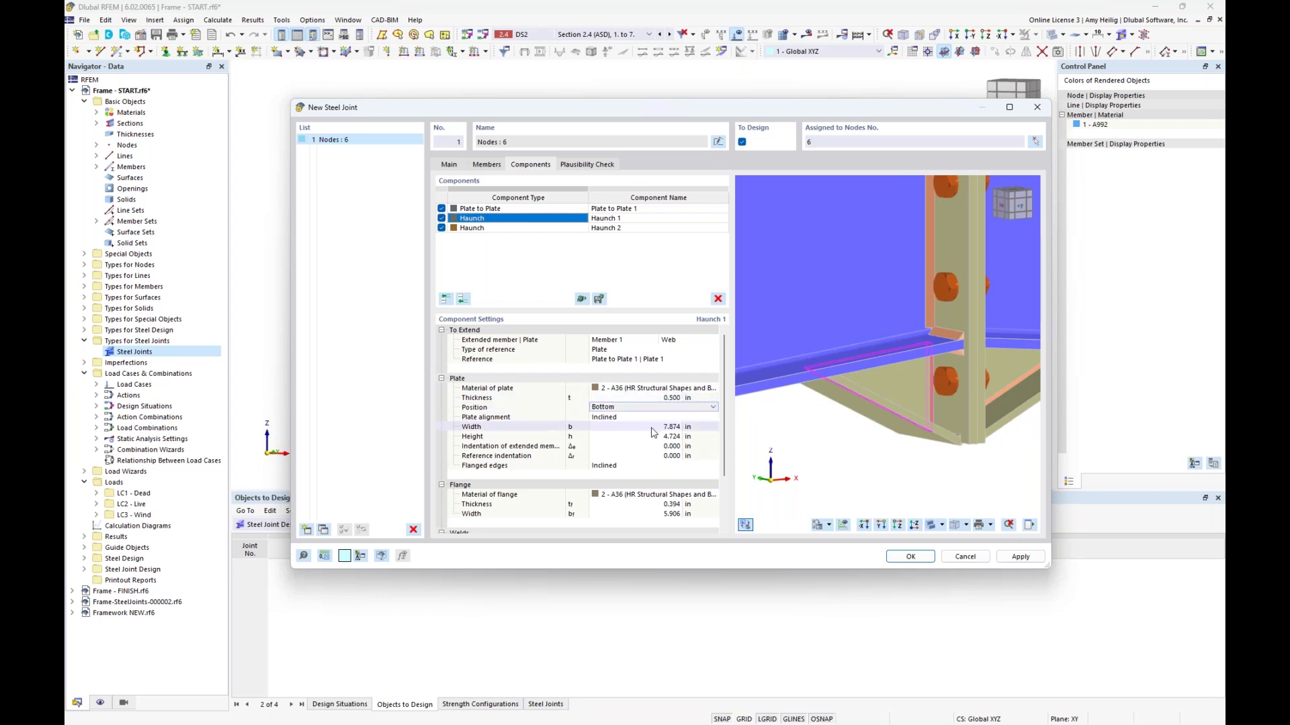
pyautogui.scroll(-3, 823, 411)
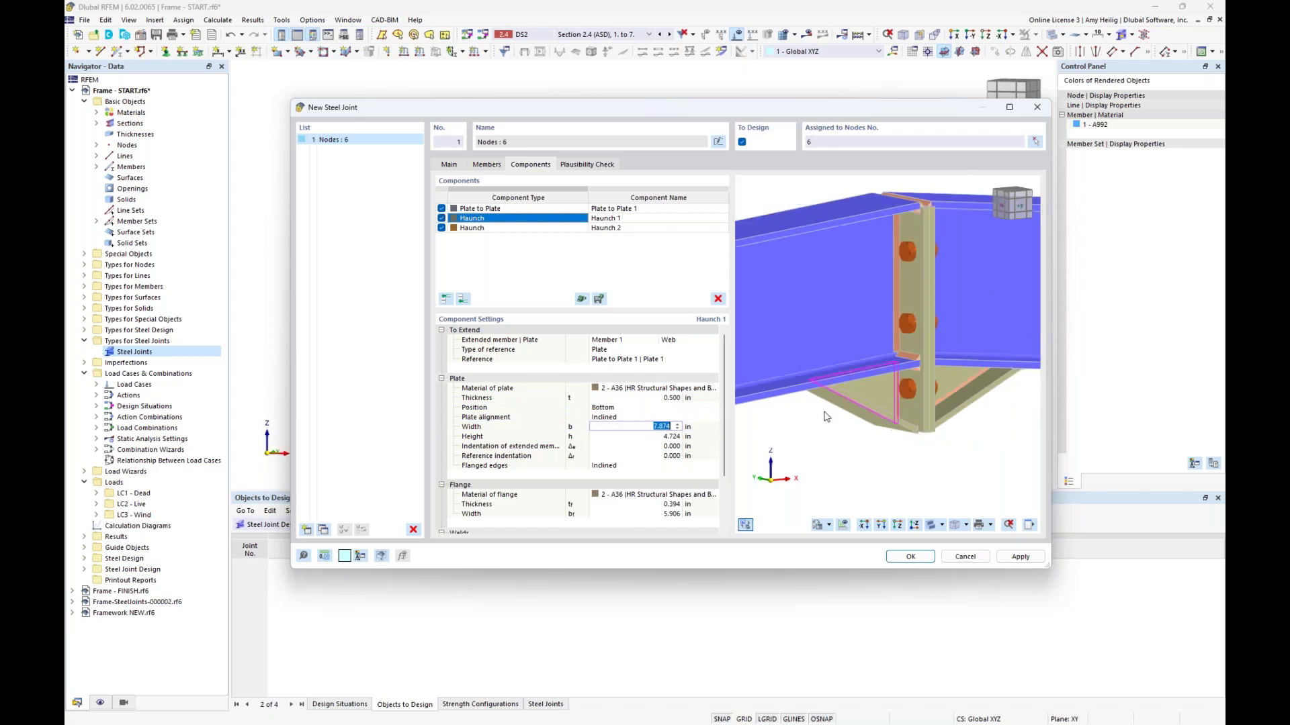
pyautogui.keyDown('ctrl'); pyautogui.moveTo(824, 412); pyautogui.dragTo(793, 408, button='middle'); pyautogui.keyUp('ctrl')
pyautogui.click(674, 430)
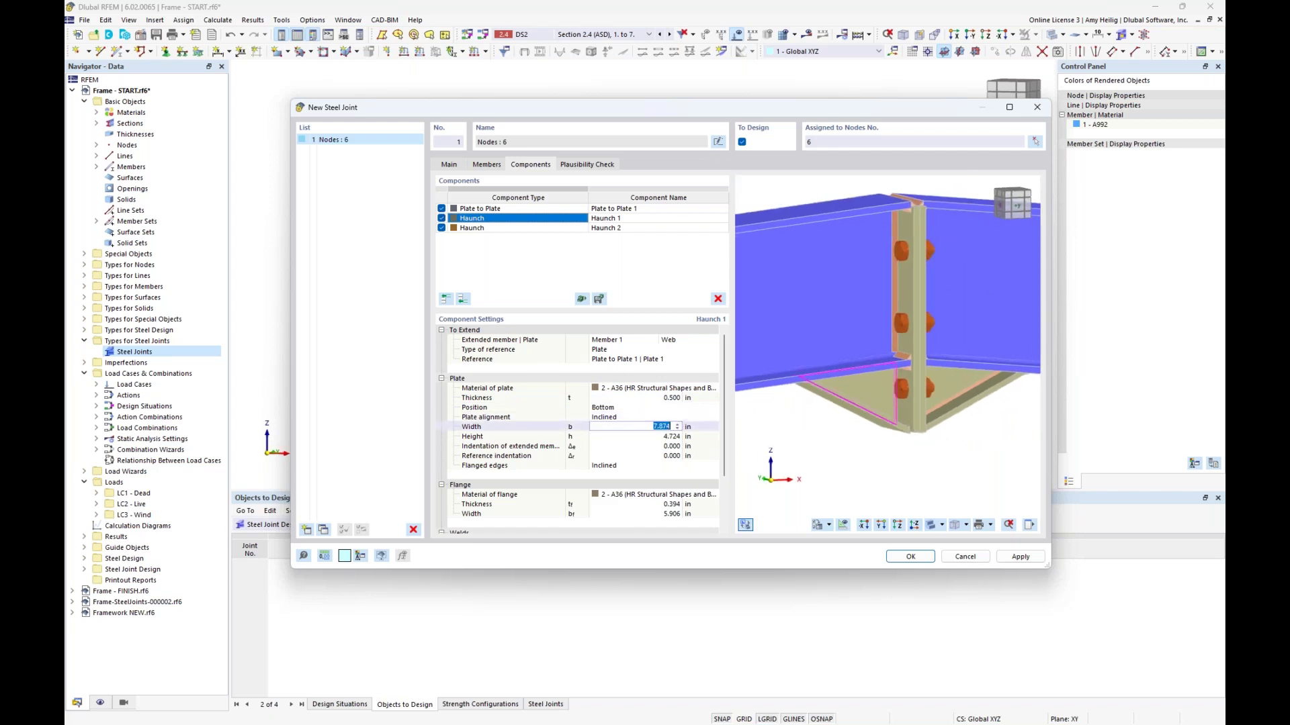
pyautogui.write('12')
pyautogui.press('Tab')
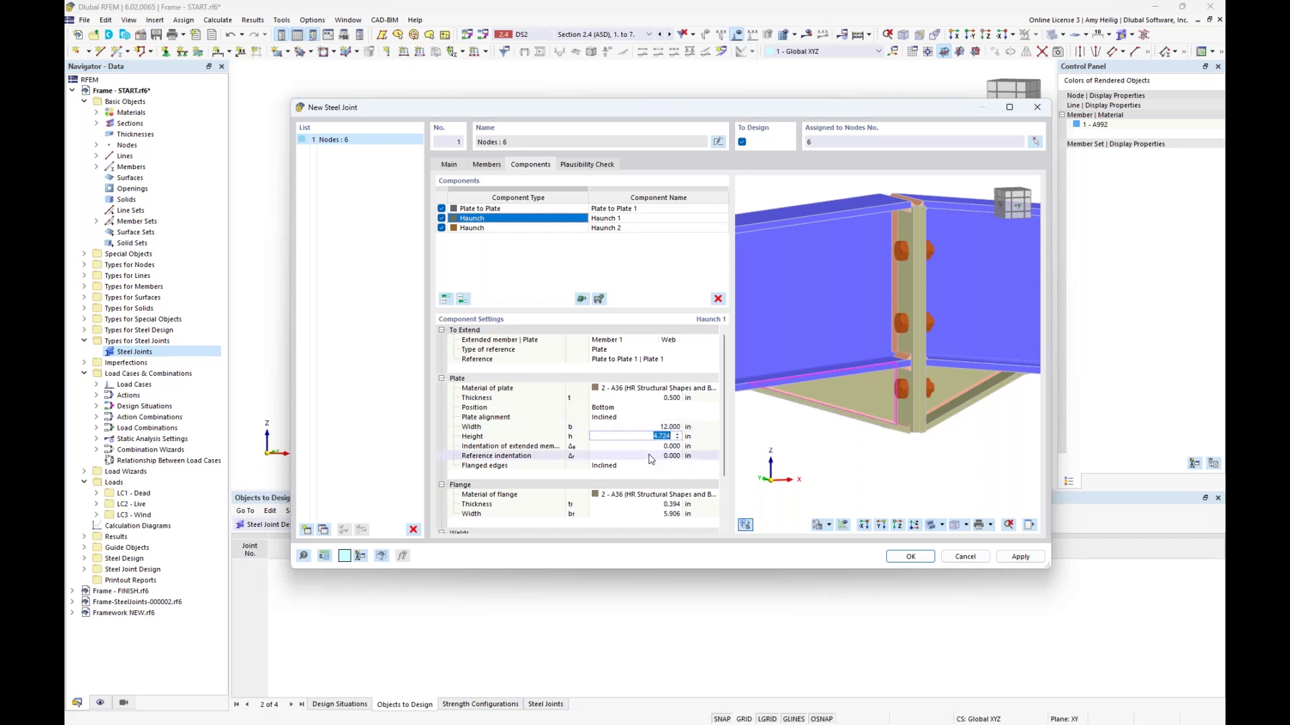
pyautogui.write('5')
pyautogui.press('Tab')
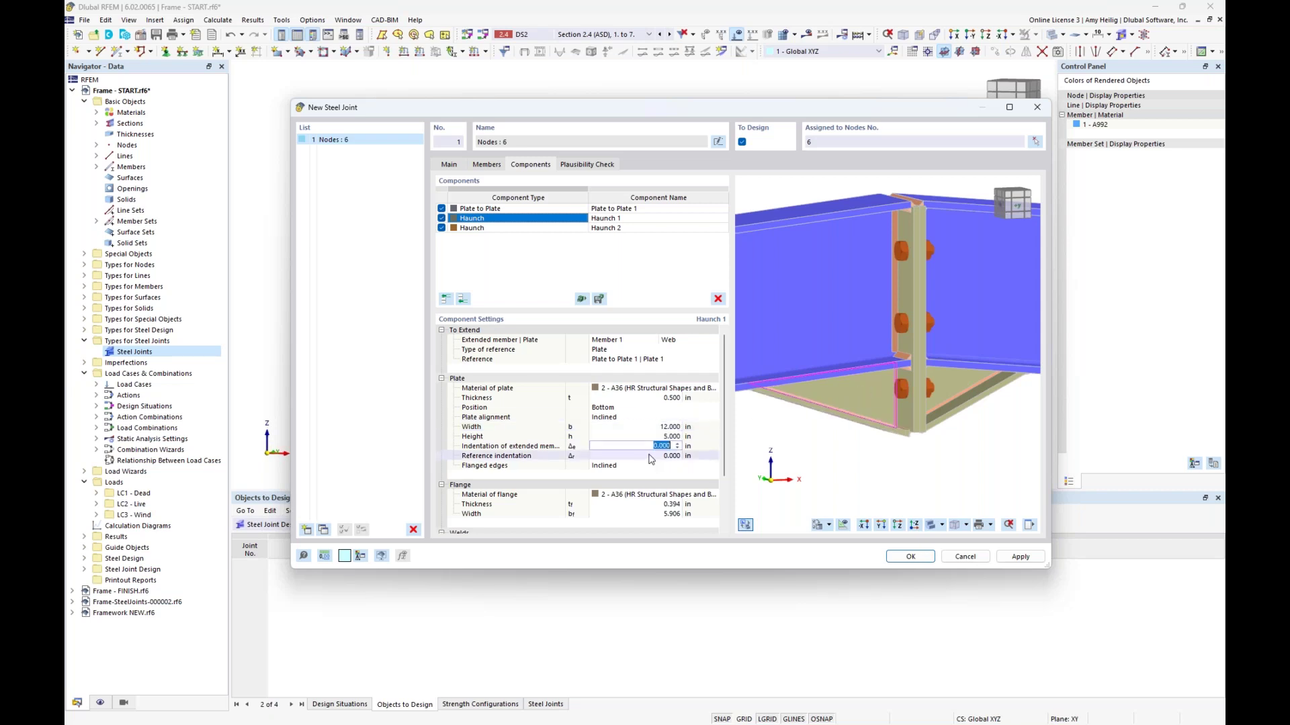
# Remove the flange from Haunch 1 by setting its flanged edges to none, and check the plate's lower edge
pyautogui.moveTo(868, 442)
pyautogui.mouseDown(button='middle')
pyautogui.moveTo(924, 388)
pyautogui.moveTo(865, 435)
pyautogui.mouseUp(button='middle')
pyautogui.click(646, 467)
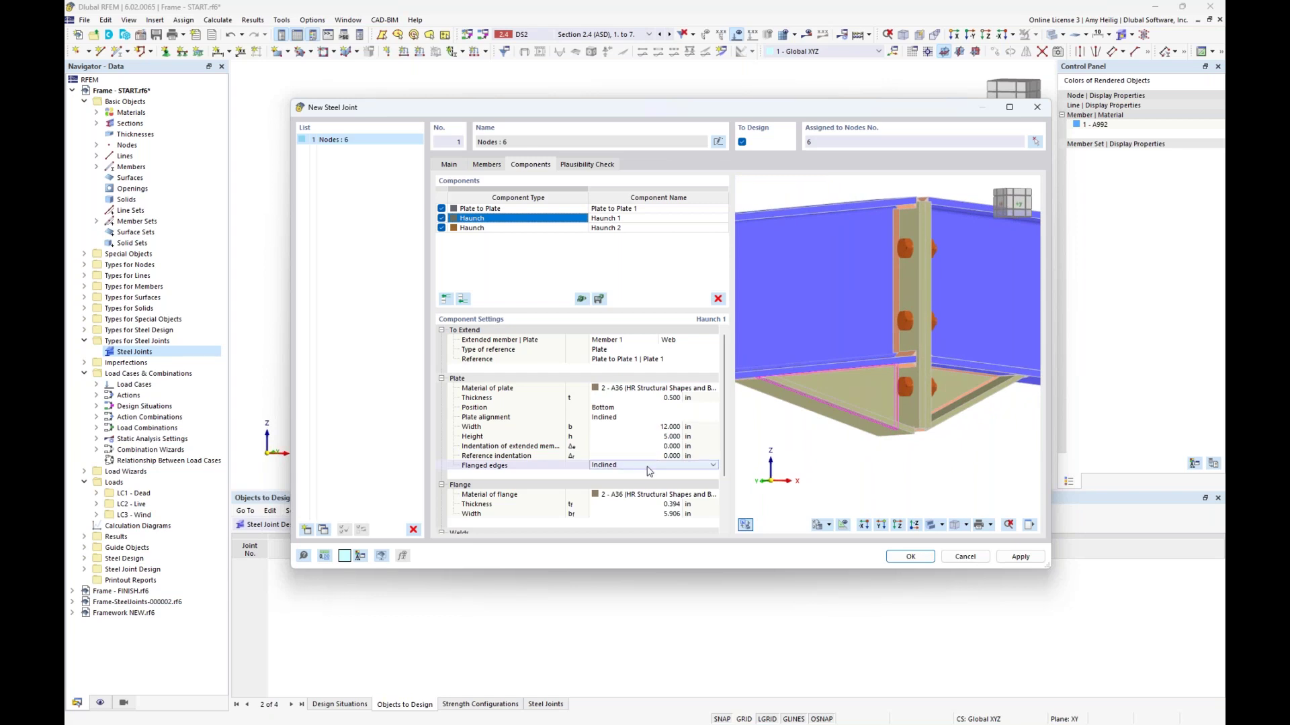
pyautogui.click(712, 466)
pyautogui.click(675, 483)
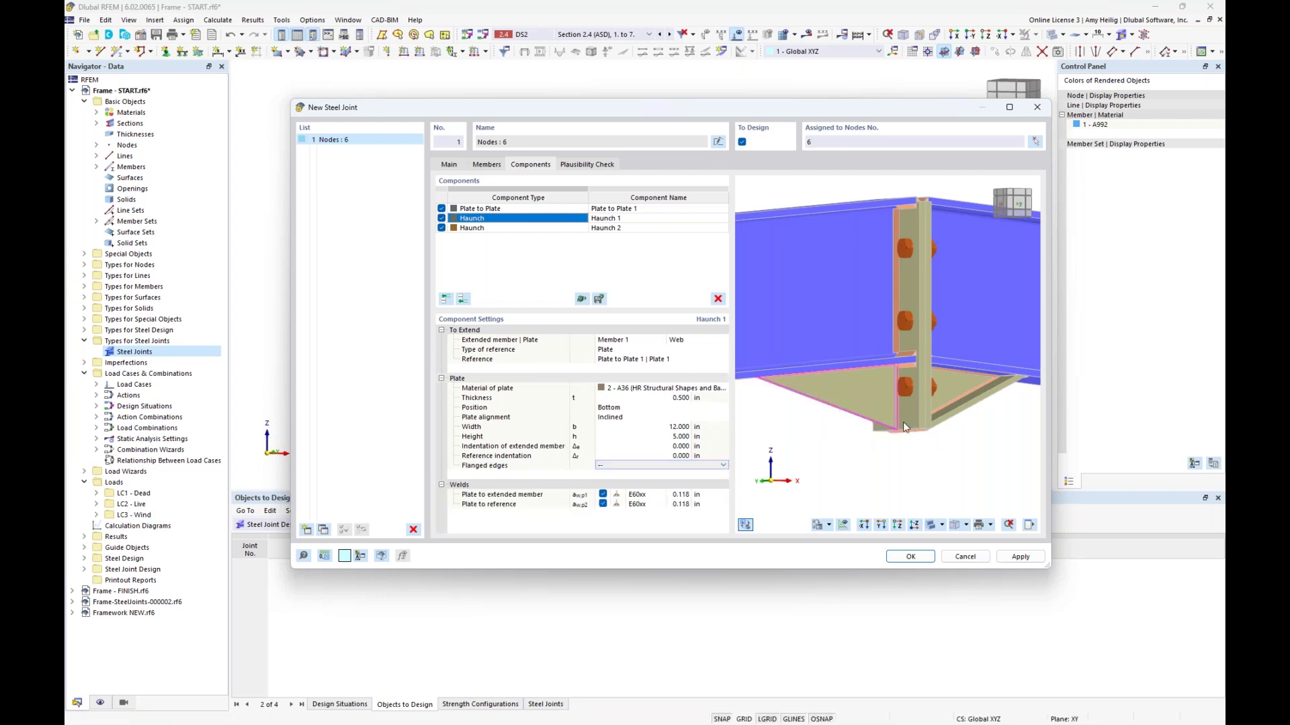
pyautogui.scroll(3, 900, 426)
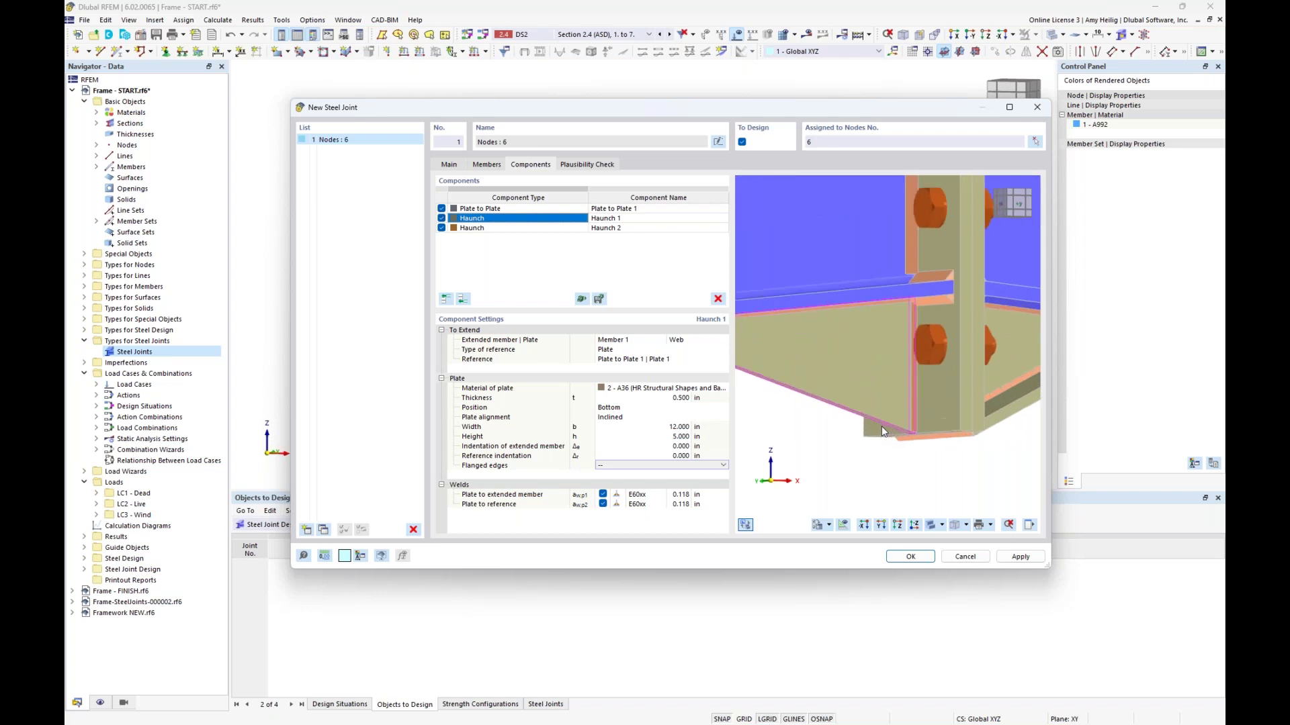
pyautogui.scroll(-1, 863, 437)
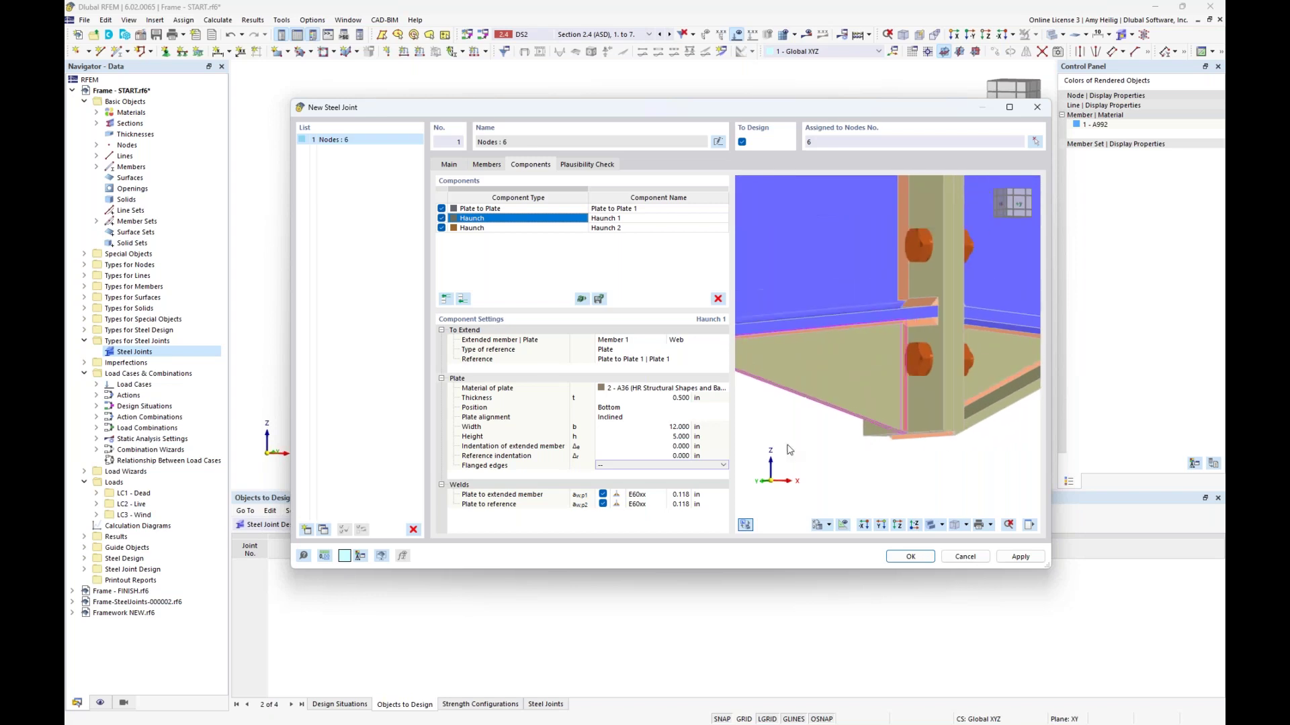
# Set the Haunch 1 welds to the extended member and to the reference plate to 0.25 in
pyautogui.click(651, 495)
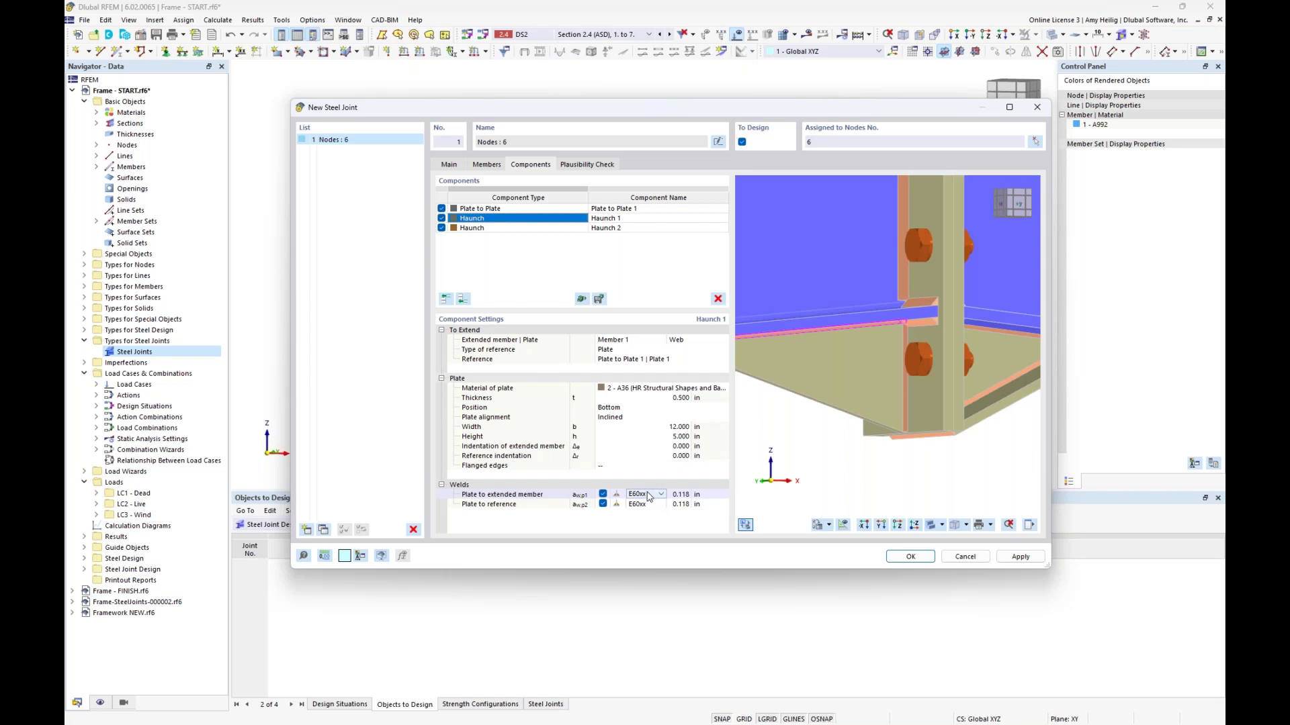
pyautogui.moveTo(837, 356); pyautogui.dragTo(842, 322, button='middle')
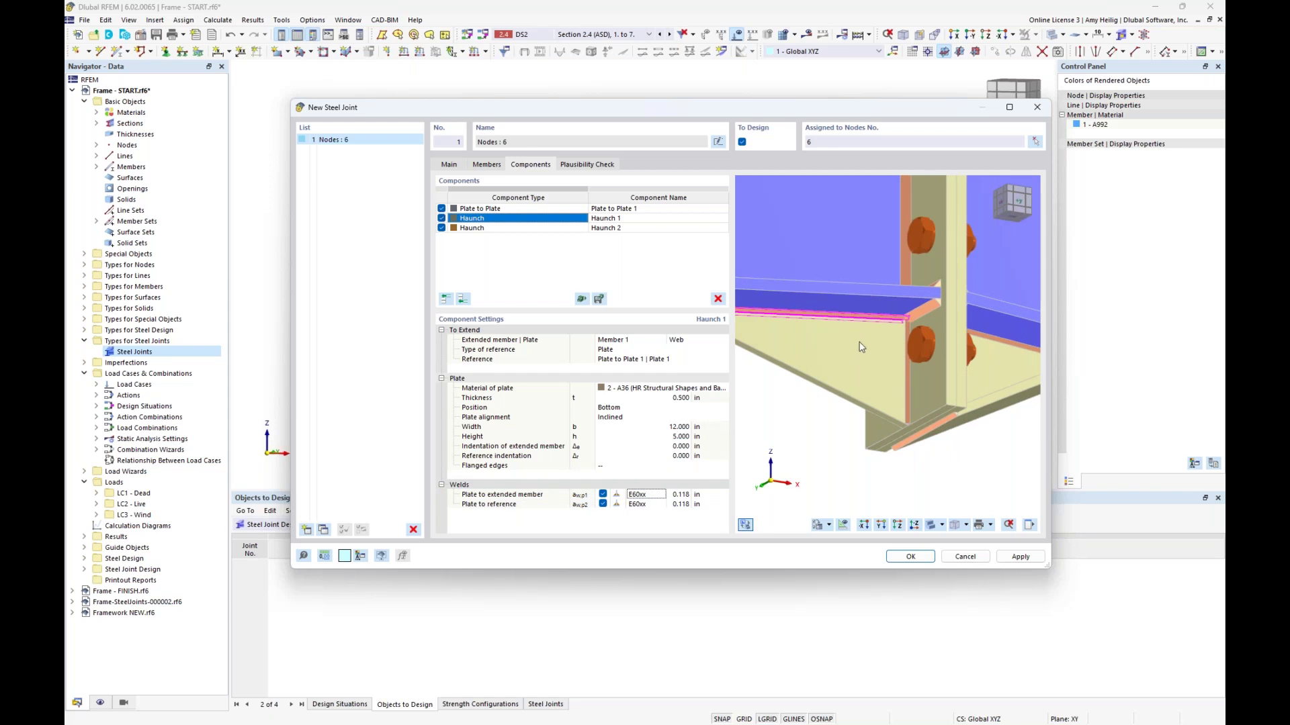
pyautogui.click(691, 493)
pyautogui.write('0.25')
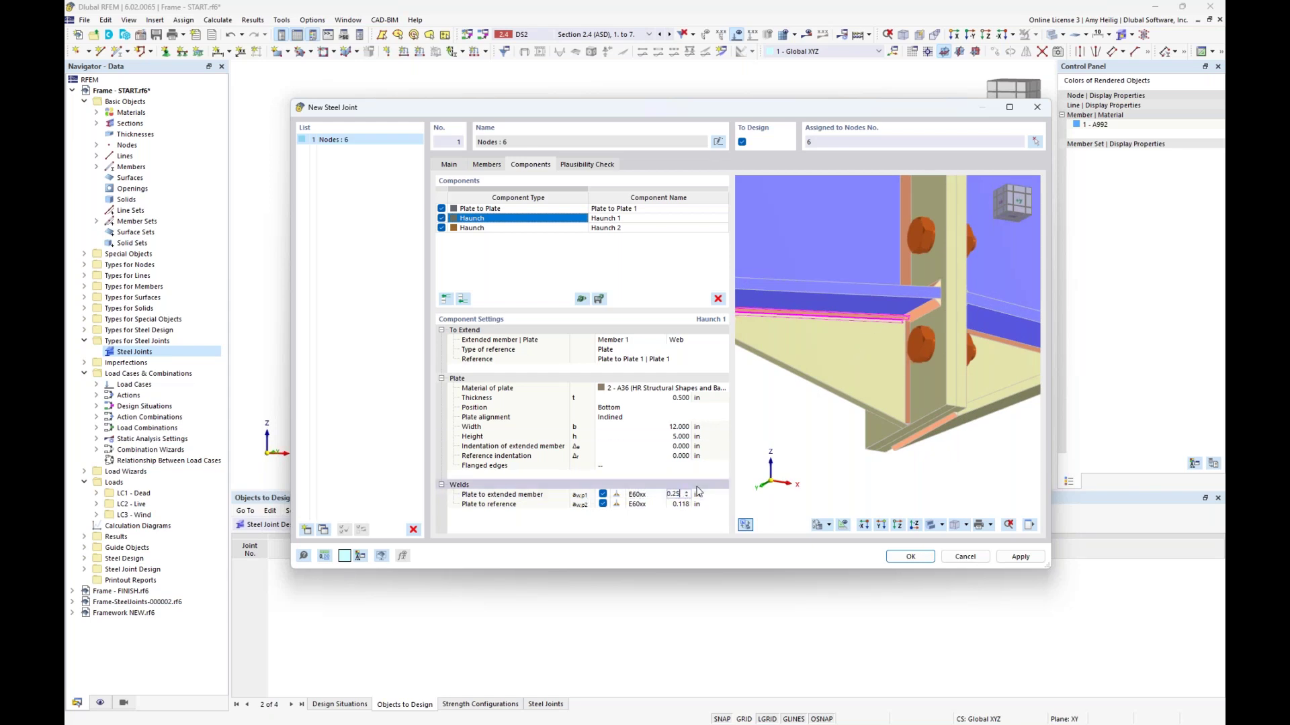
pyautogui.press('Tab')
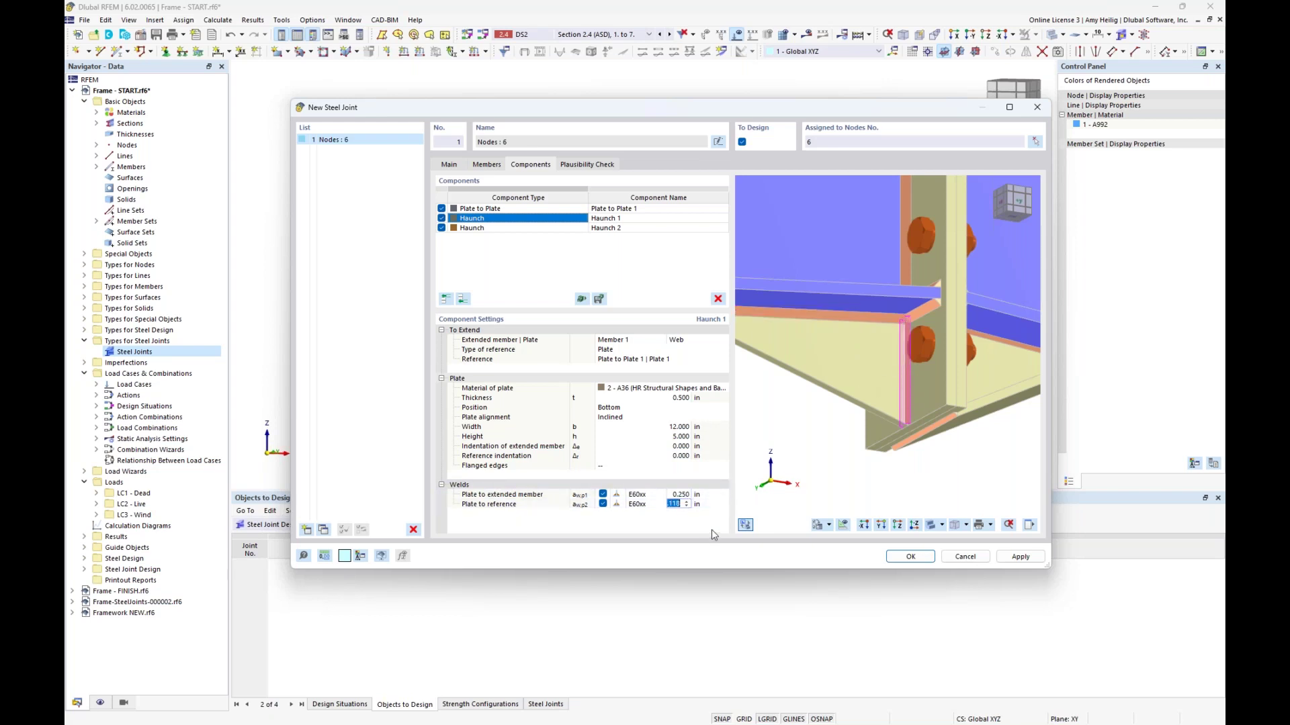
pyautogui.write('0.25')
pyautogui.hotkey('shift', 'Tab')
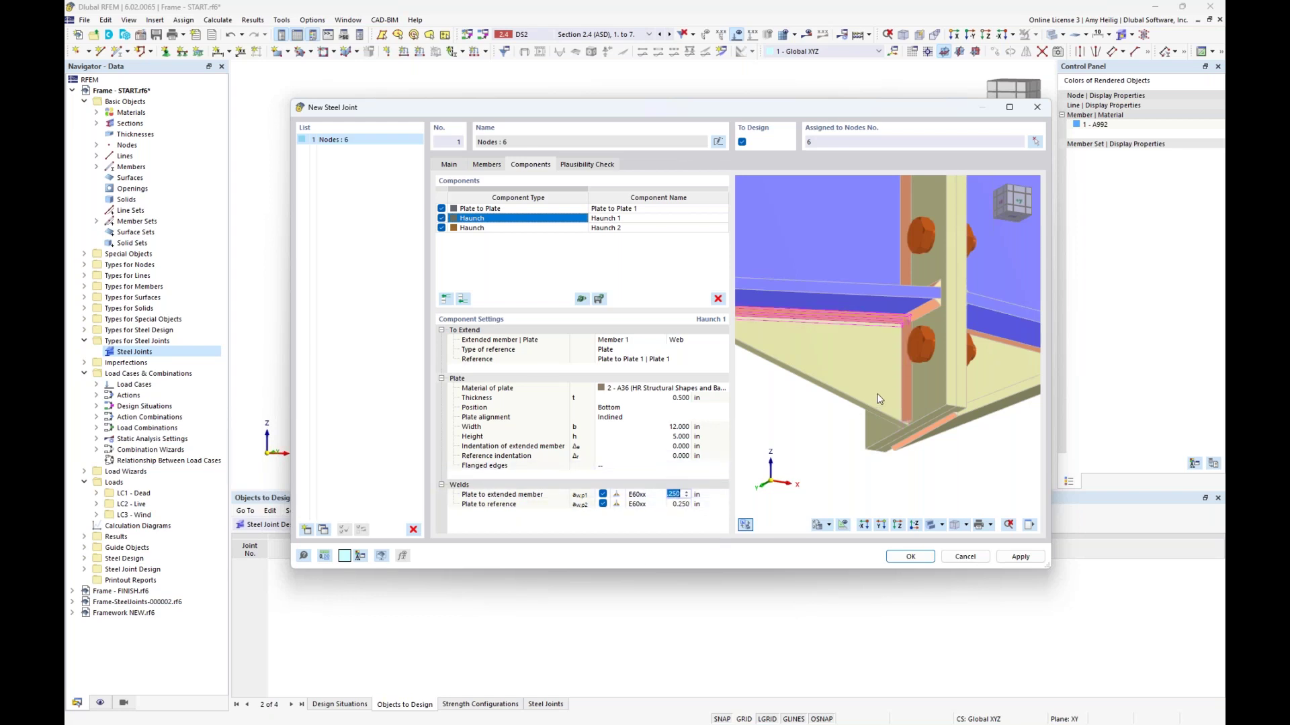
pyautogui.scroll(-3, 876, 395)
pyautogui.moveTo(959, 408)
pyautogui.keyDown('ctrl'); pyautogui.mouseDown(button='middle')
pyautogui.moveTo(857, 437)
pyautogui.moveTo(946, 428)
pyautogui.mouseUp(button='middle'); pyautogui.keyUp('ctrl')
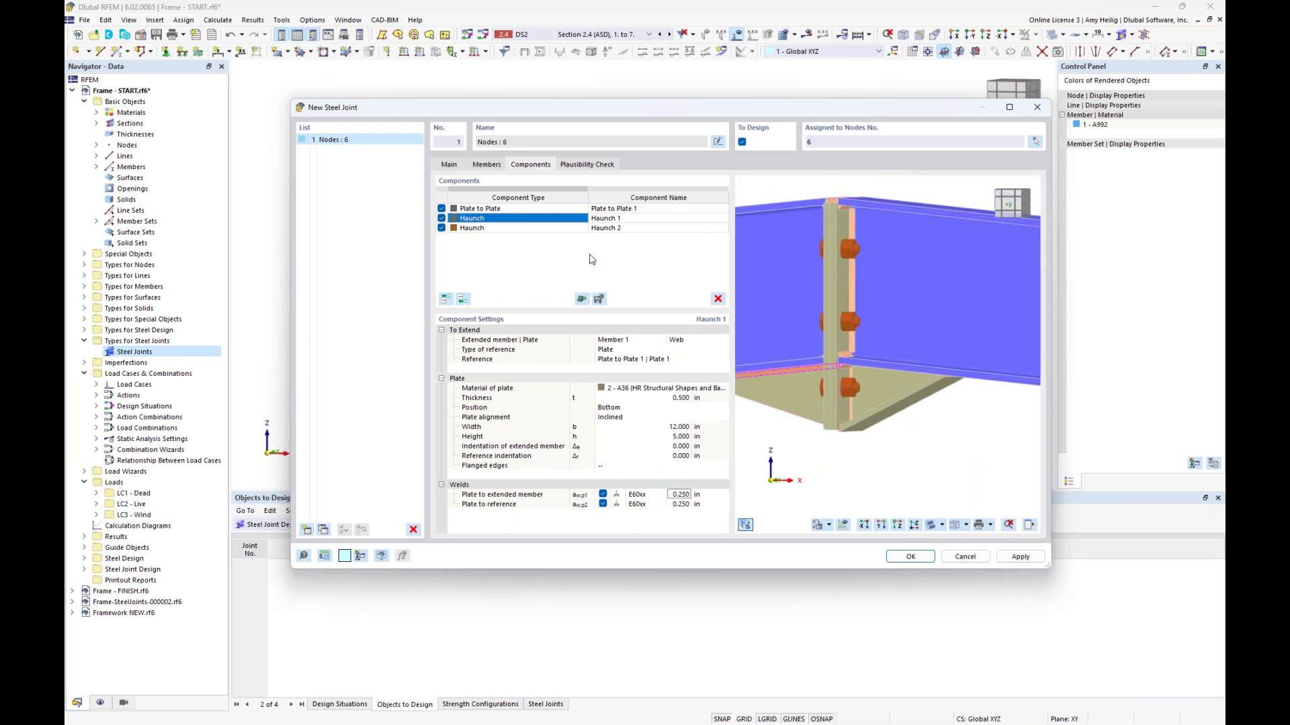
# Set the Haunch 2 plate to 0.5 in thick, 12 in wide and 5 in high
pyautogui.click(565, 231)
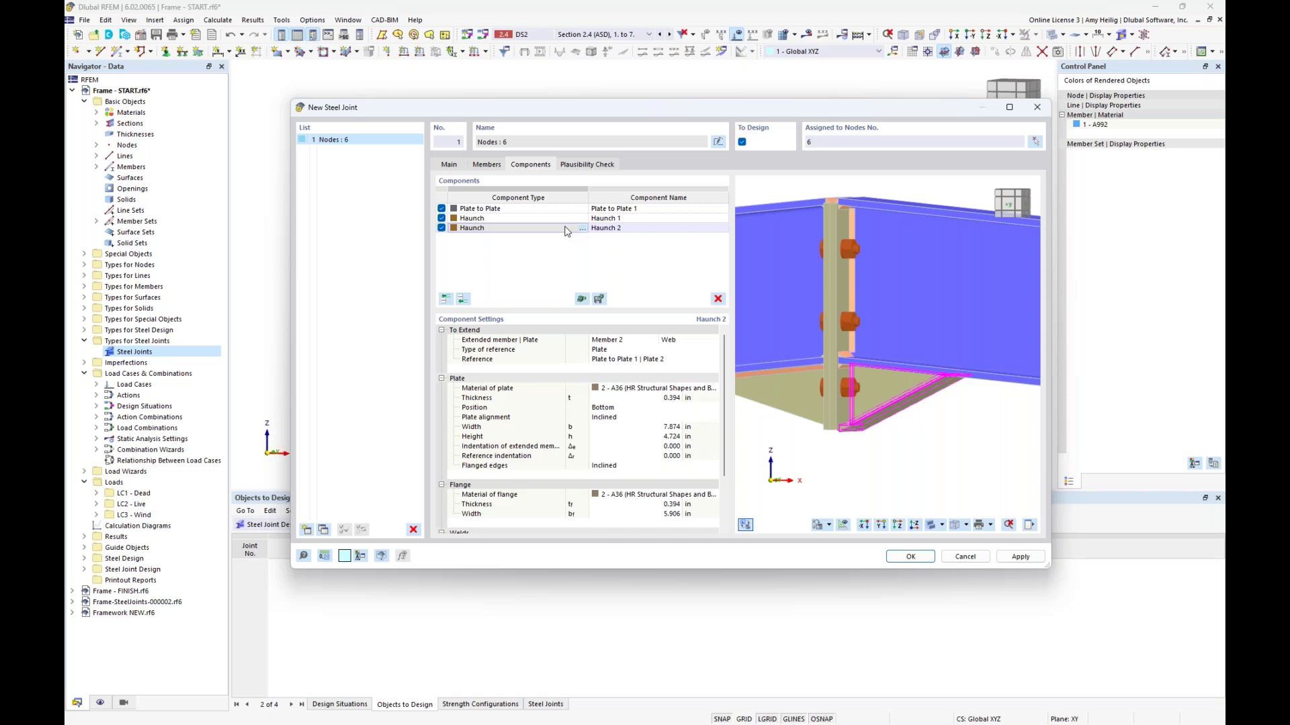
pyautogui.click(661, 398)
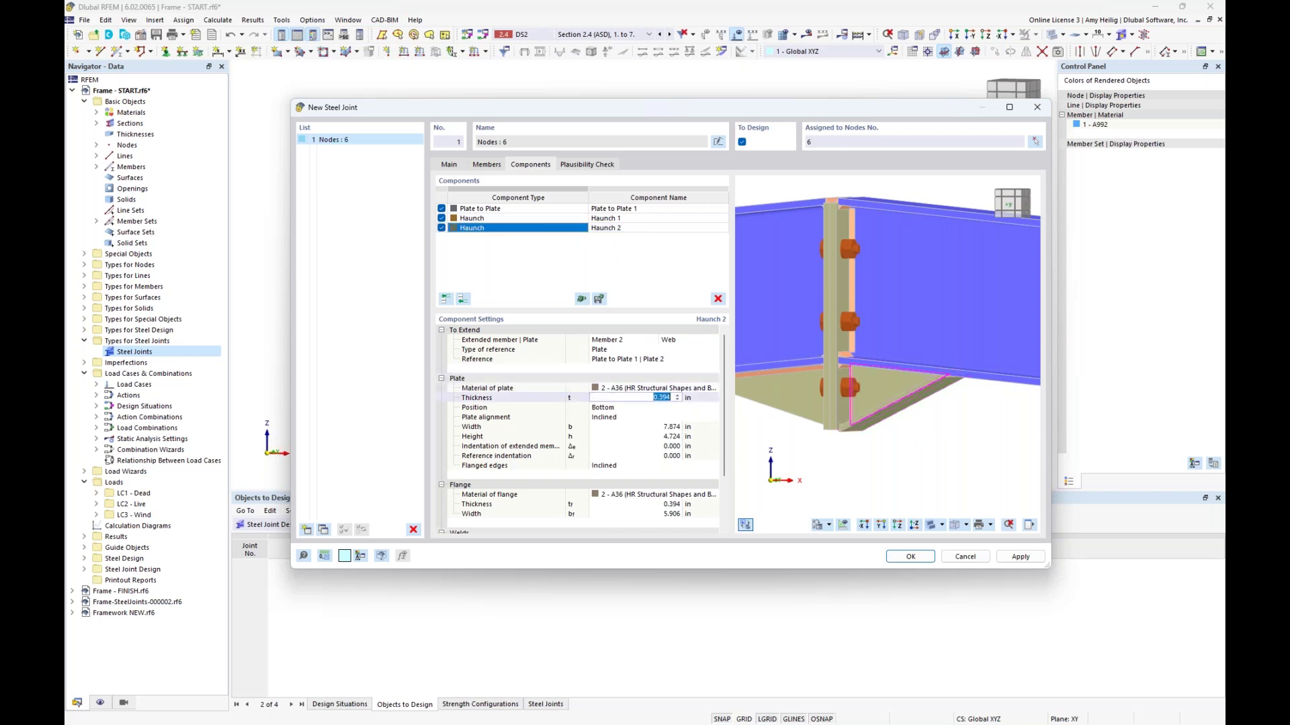
pyautogui.write('0.5')
pyautogui.press('Return')
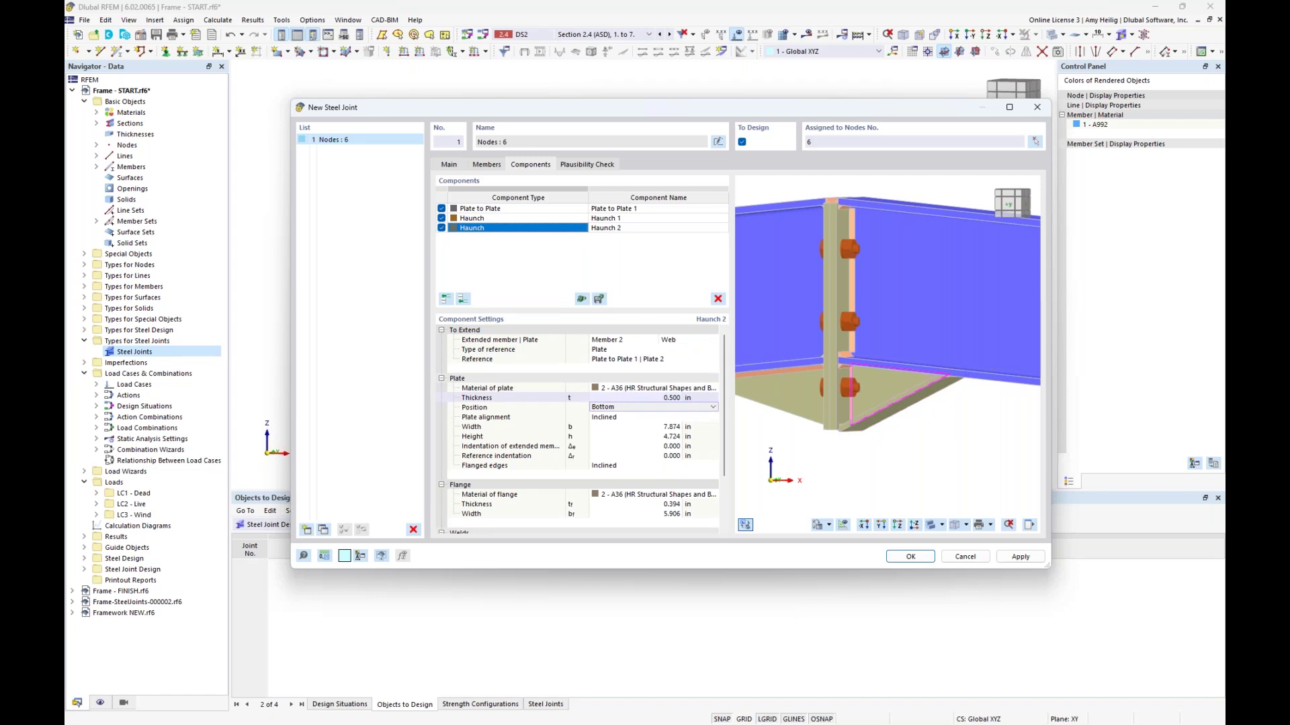
pyautogui.click(649, 427)
pyautogui.write('12')
pyautogui.press('Return')
pyautogui.write('5')
pyautogui.press('Return')
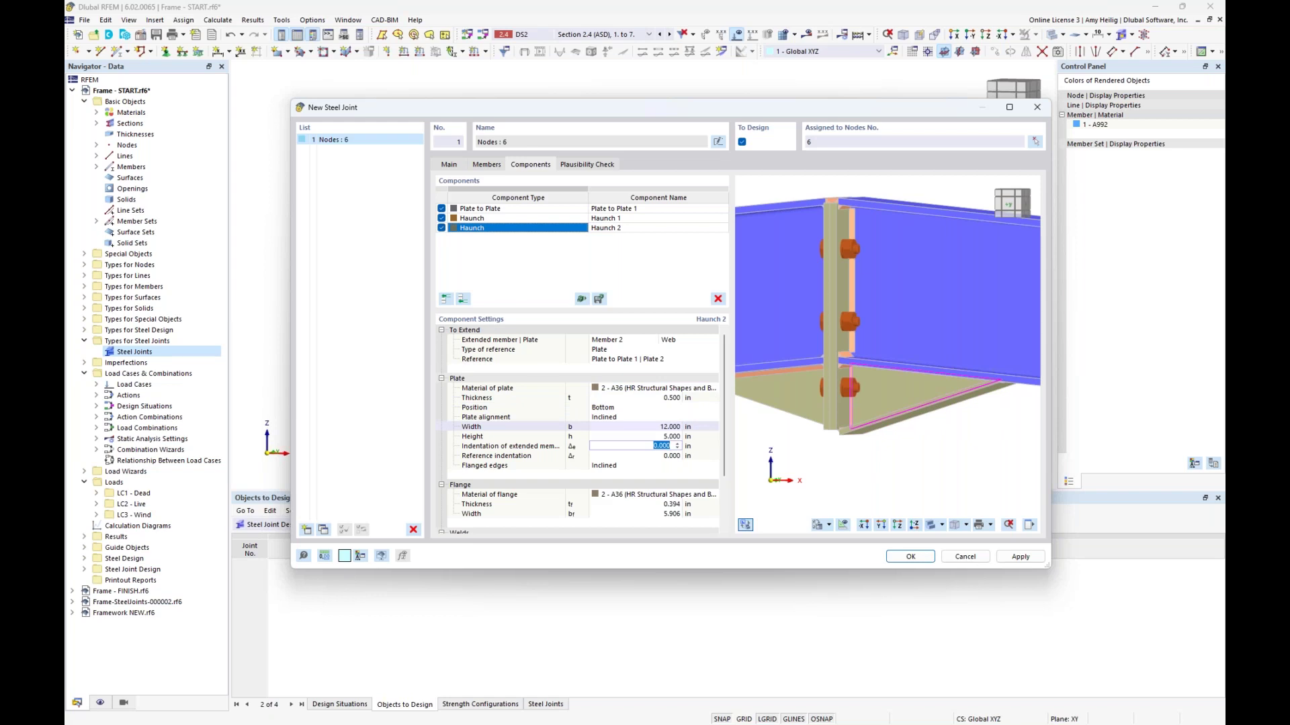
# Remove the flange from Haunch 2 by setting its flanged edges to none
pyautogui.press('Return')
pyautogui.press('Return')
pyautogui.click(637, 465)
pyautogui.click(637, 481)
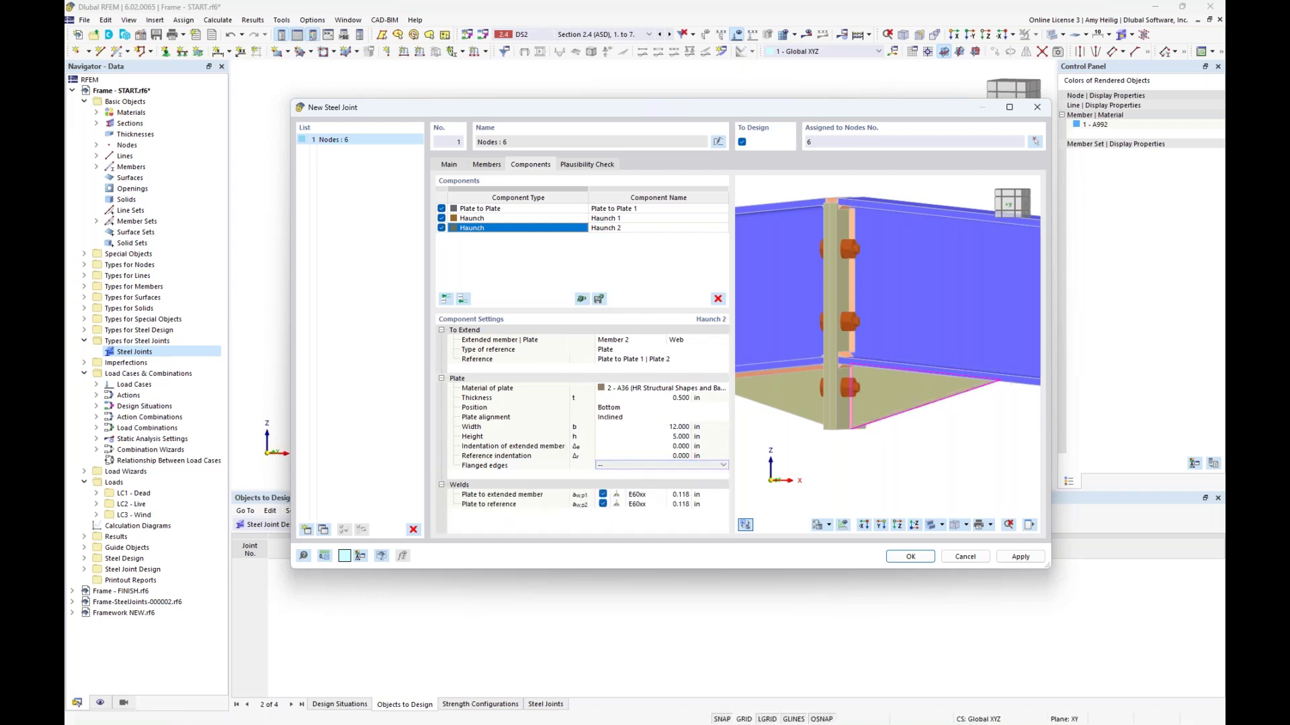
# Set the Haunch 2 welds to the extended member and to the reference plate to 0.25 in
pyautogui.click(685, 495)
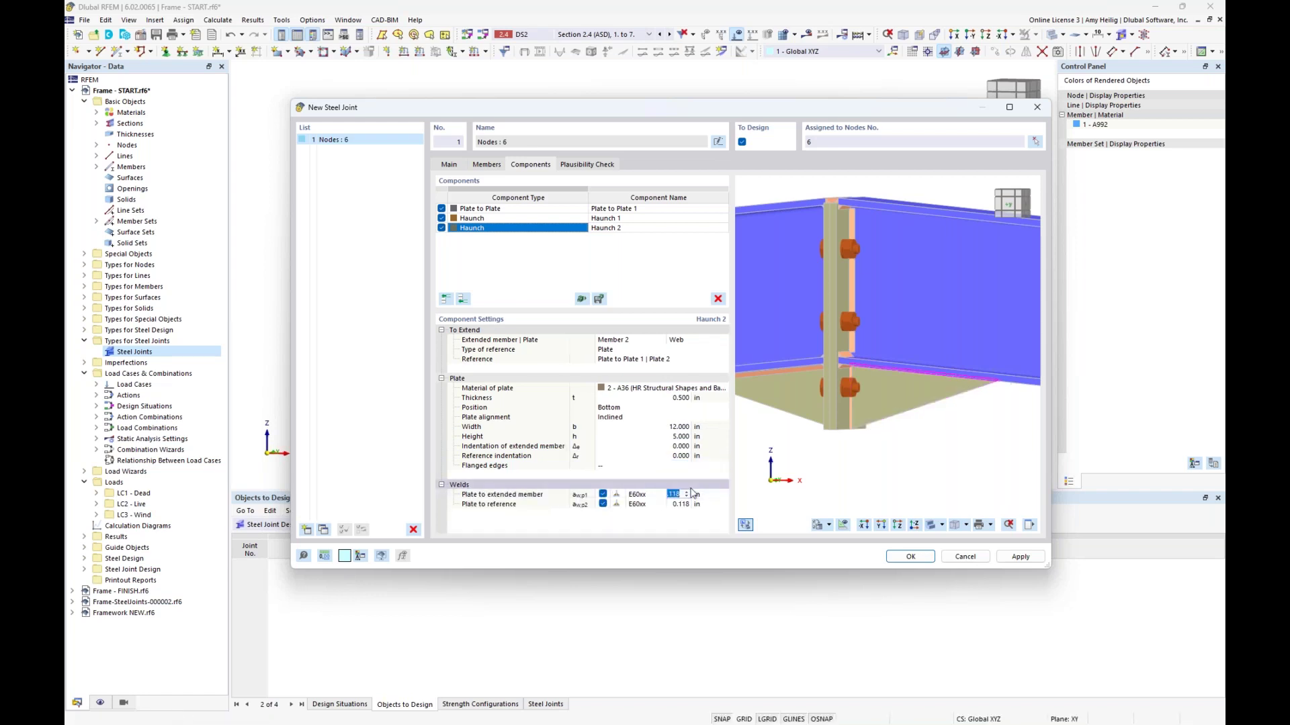
pyautogui.write('0.25')
pyautogui.press('Return')
pyautogui.write('0.2')
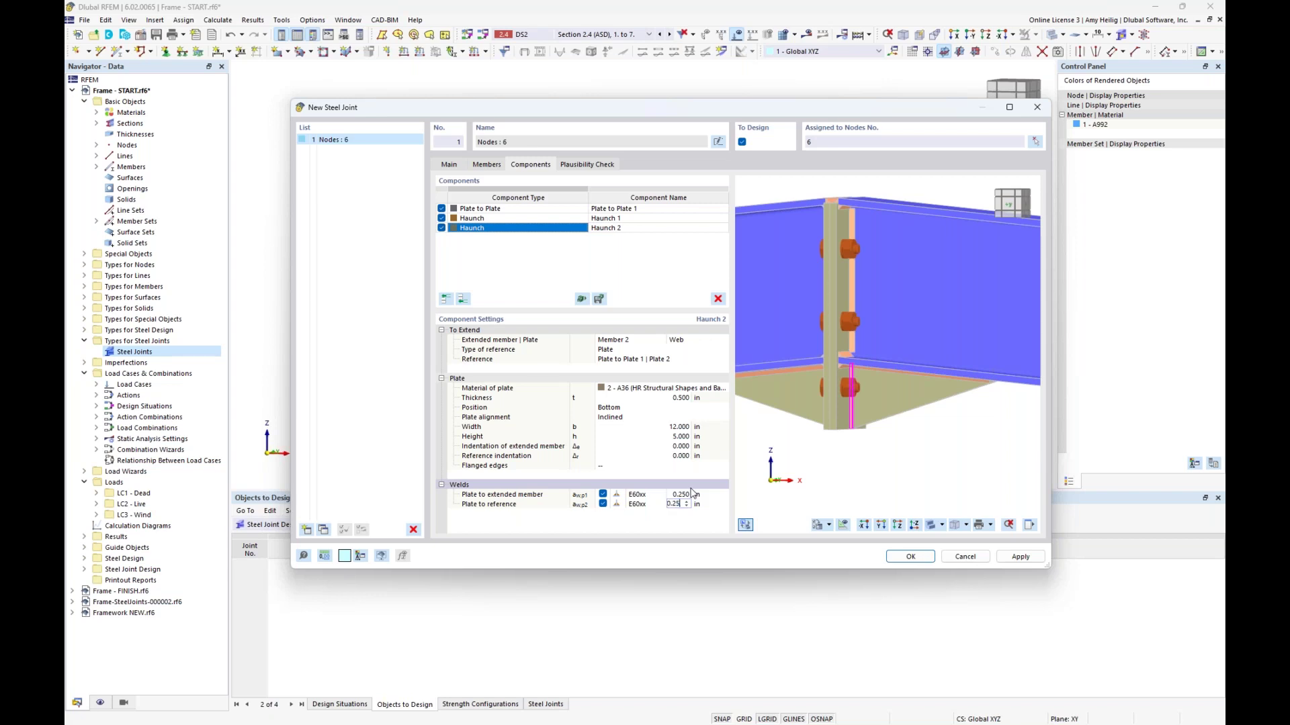
pyautogui.click(680, 495)
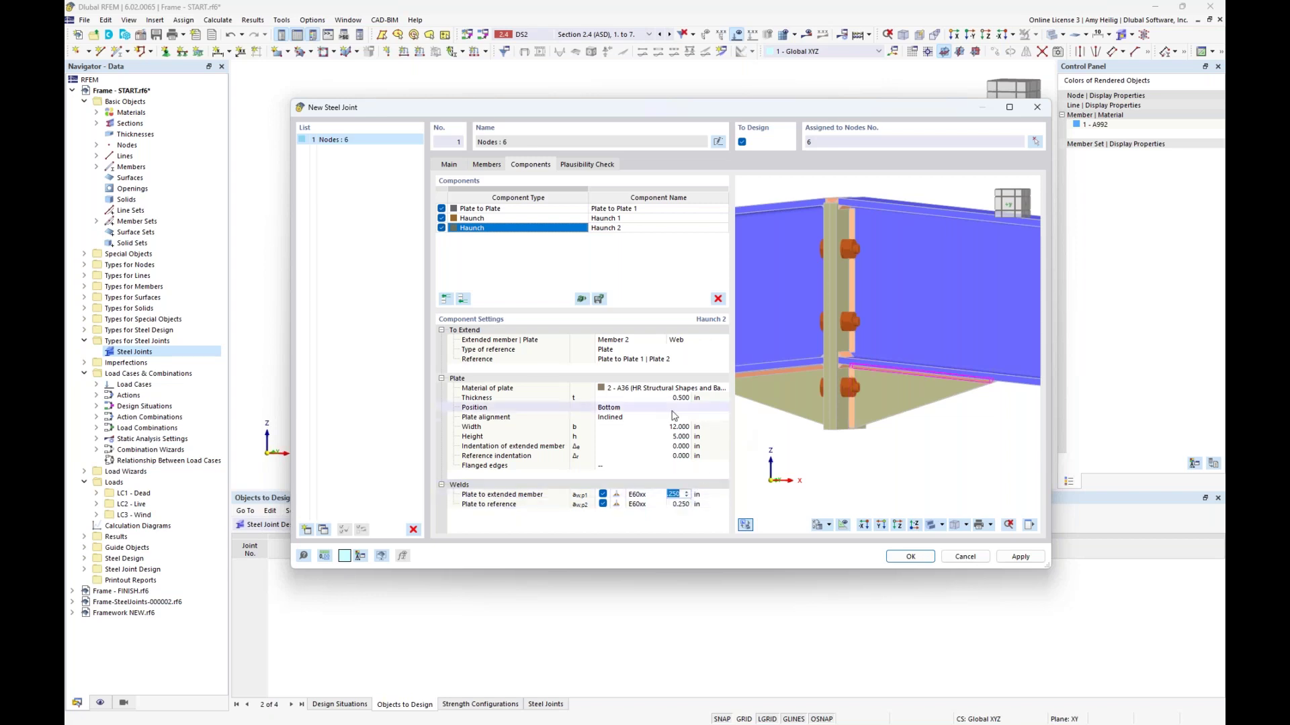
pyautogui.scroll(-2, 918, 411)
pyautogui.moveTo(881, 443); pyautogui.dragTo(858, 464, button='middle')
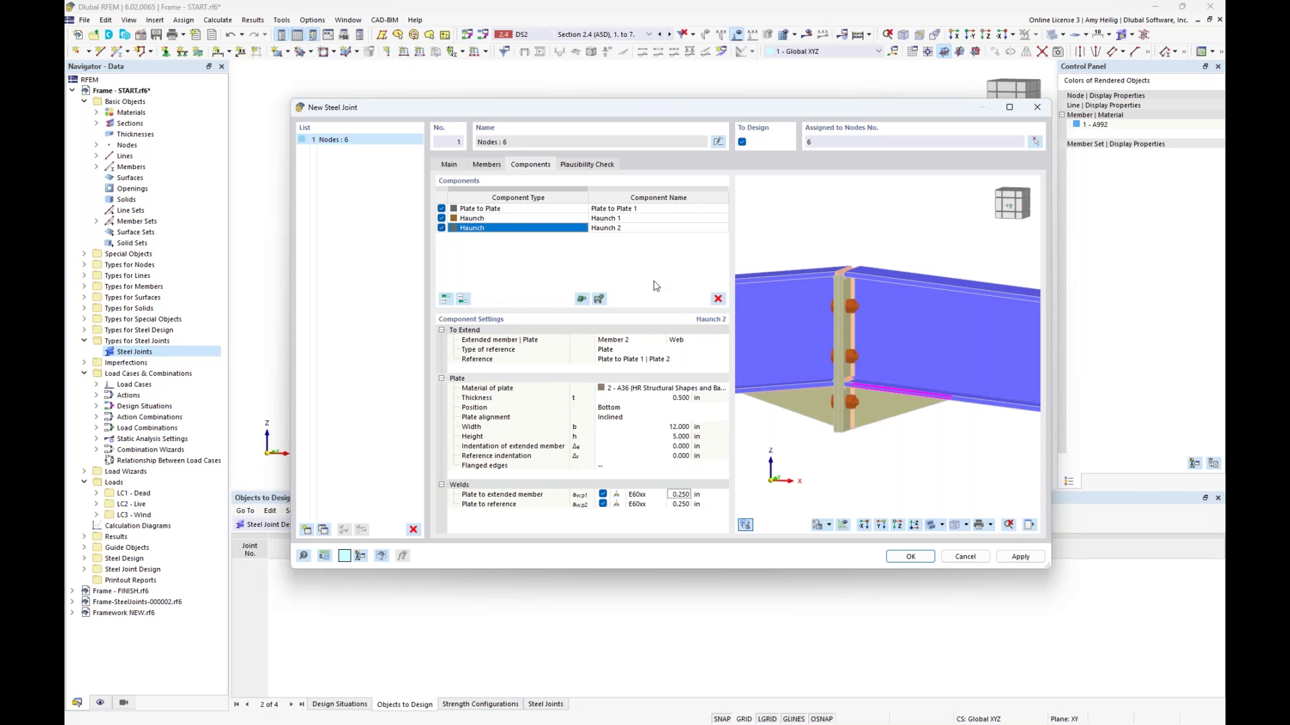
# Review the plausibility check for the node 6 joint, inspect the haunch welds, and accept the joint definition
pyautogui.click(586, 166)
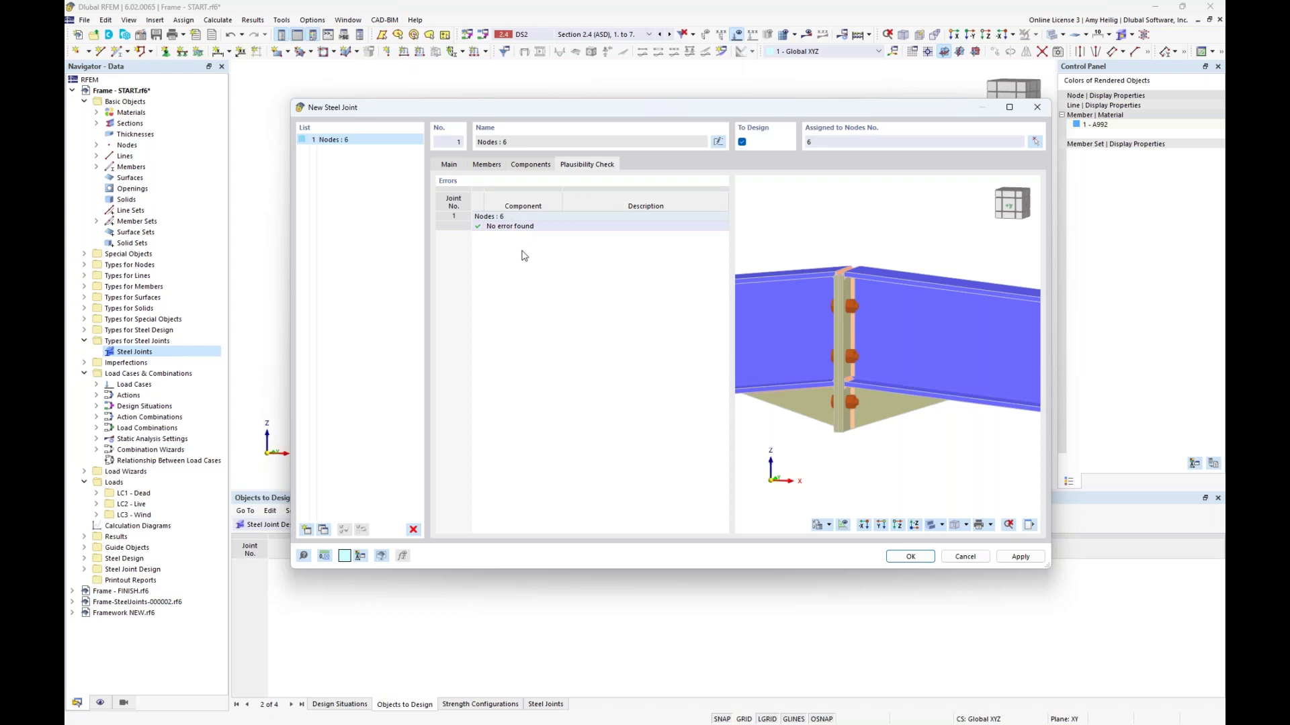
pyautogui.keyDown('ctrl'); pyautogui.moveTo(887, 447); pyautogui.dragTo(833, 440, button='middle'); pyautogui.keyUp('ctrl')
pyautogui.scroll(6, 834, 437)
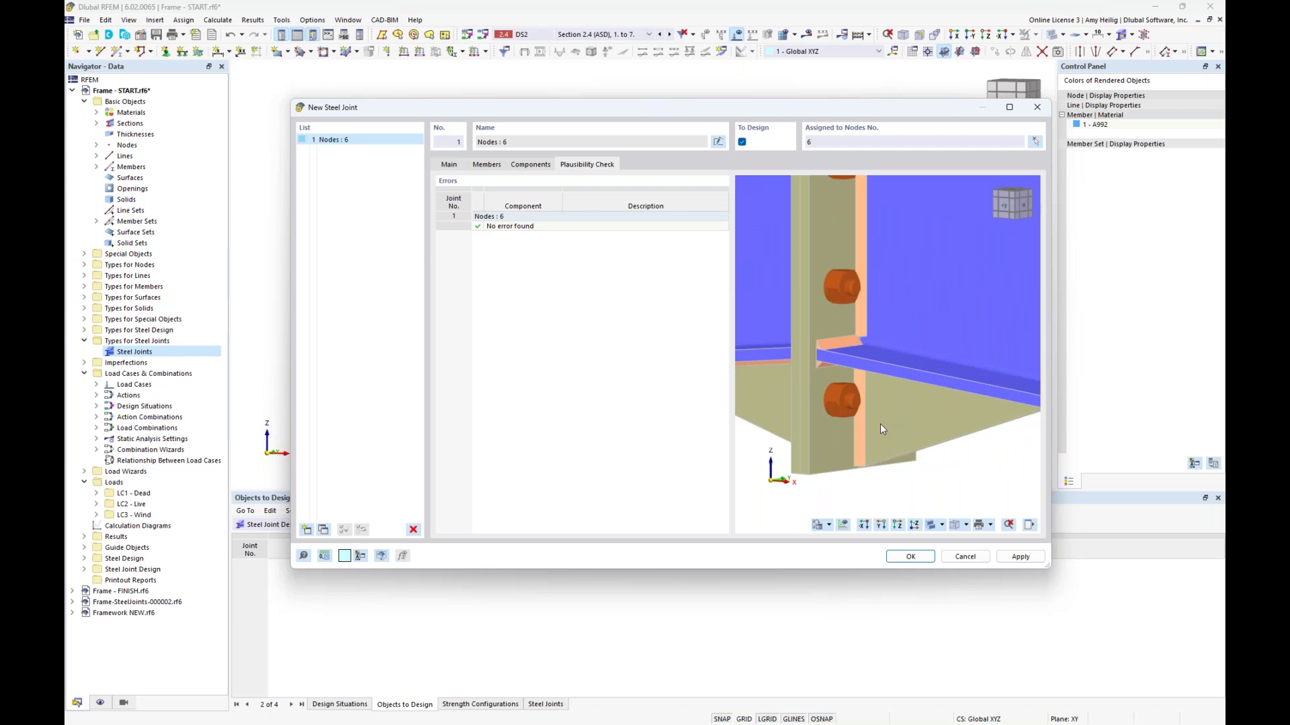
pyautogui.moveTo(873, 357)
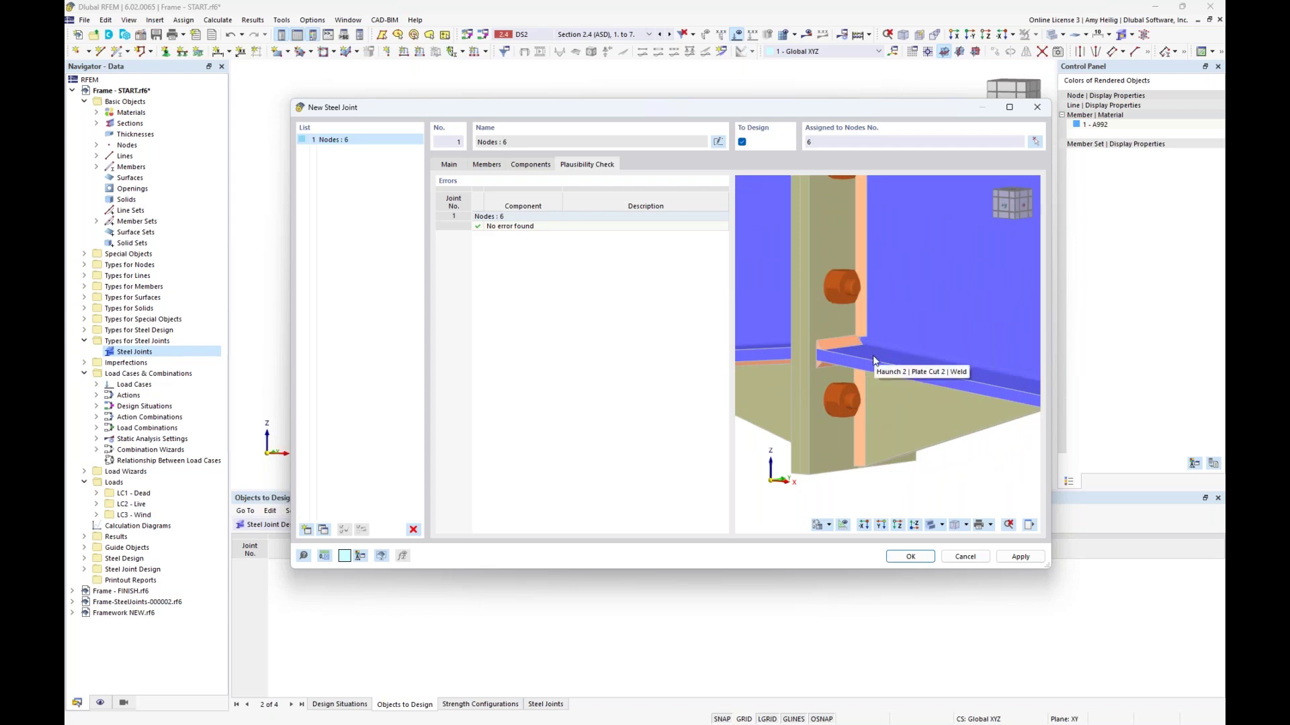
pyautogui.scroll(-2, 872, 414)
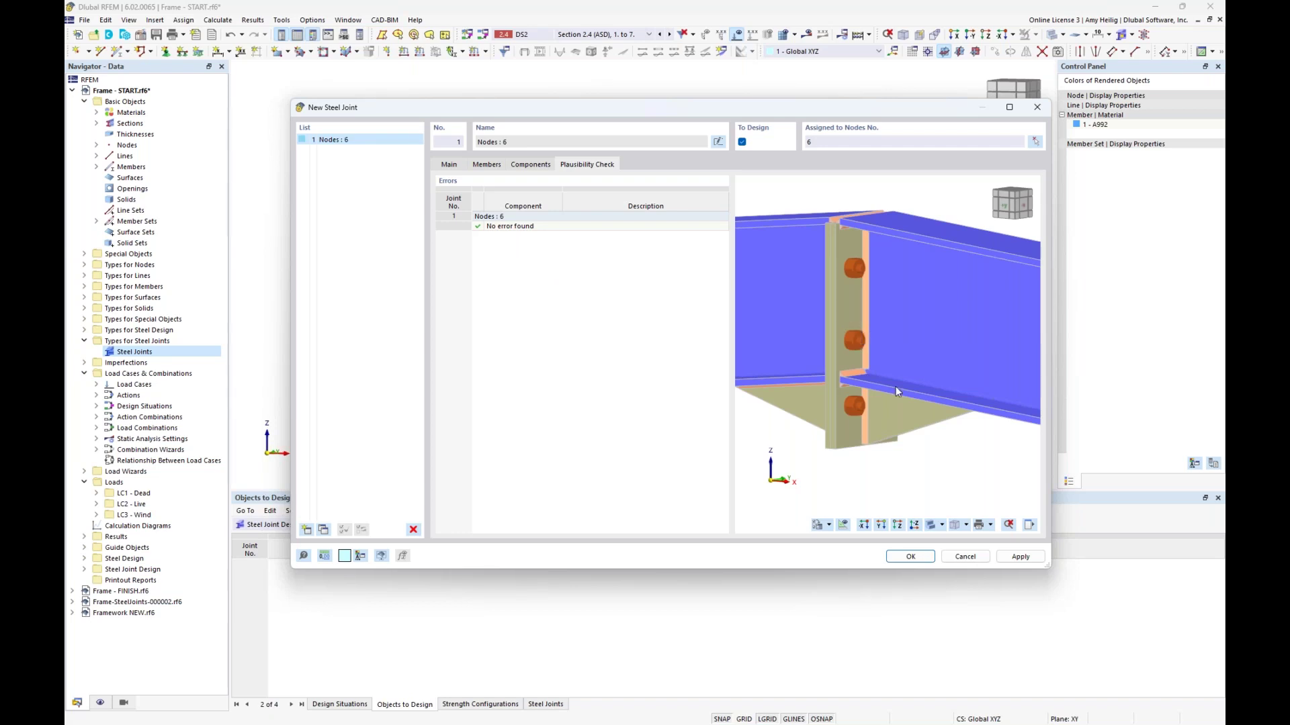
pyautogui.click(907, 557)
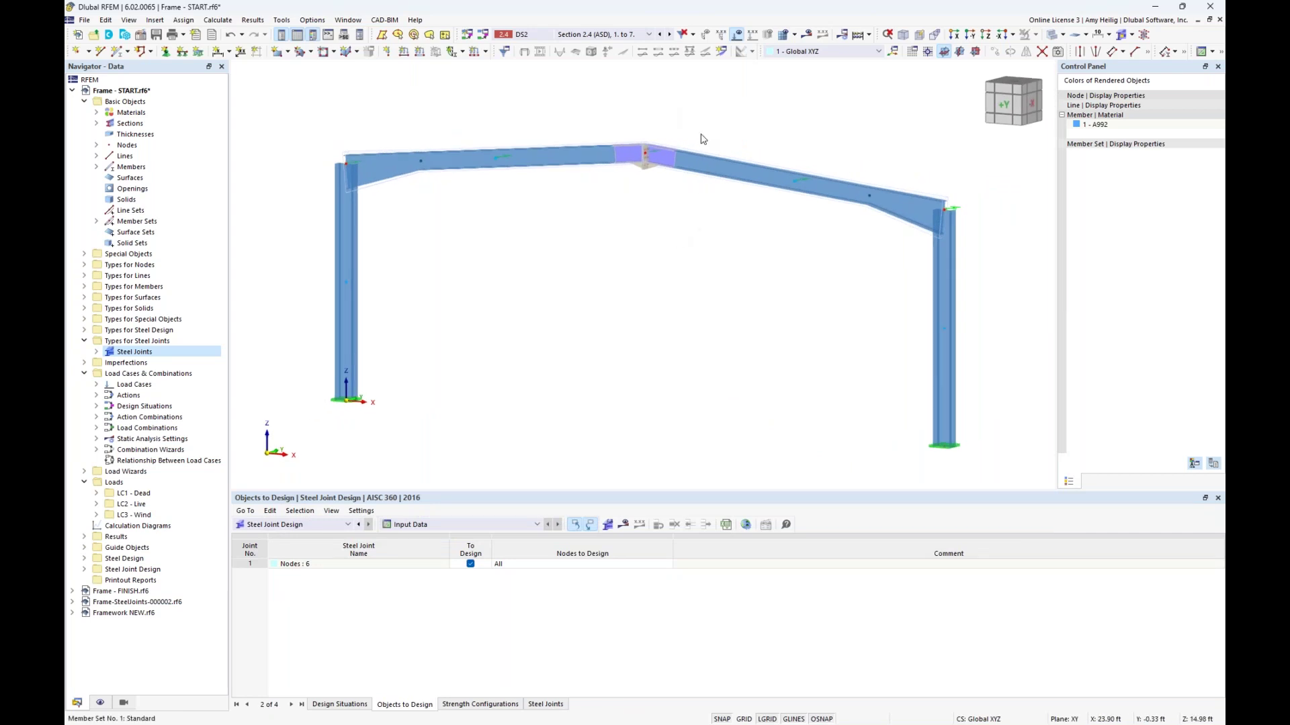
# Display the frame in wireframe and inspect the ridge joint together with its connected rafters
pyautogui.moveTo(650, 195); pyautogui.dragTo(634, 260, button='middle')
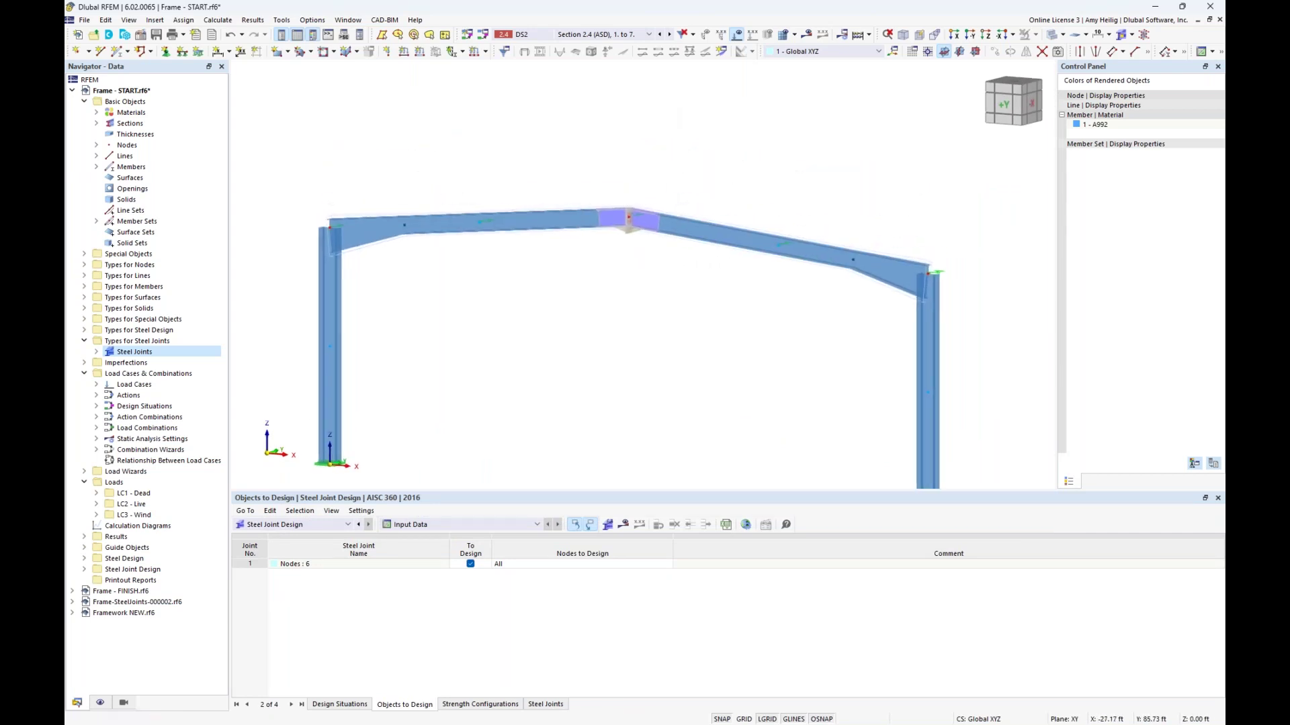
pyautogui.click(1052, 37)
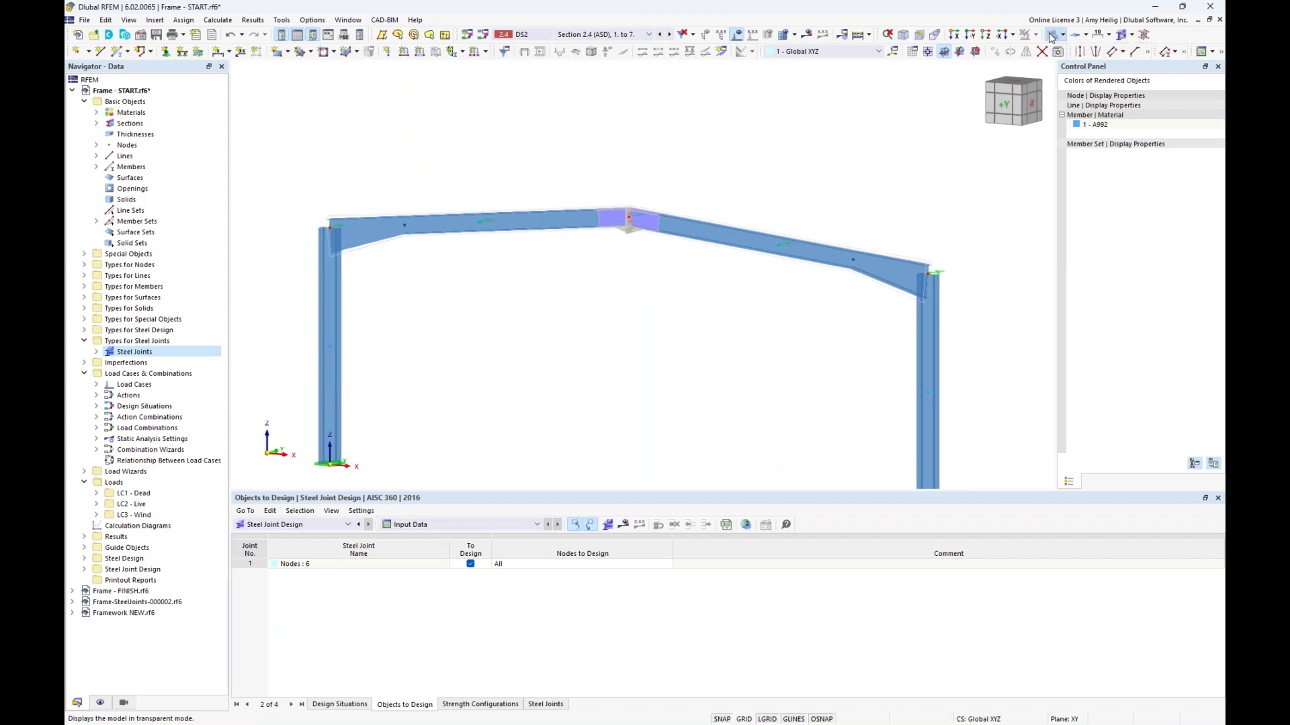
pyautogui.moveTo(781, 345); pyautogui.dragTo(815, 262, button='middle')
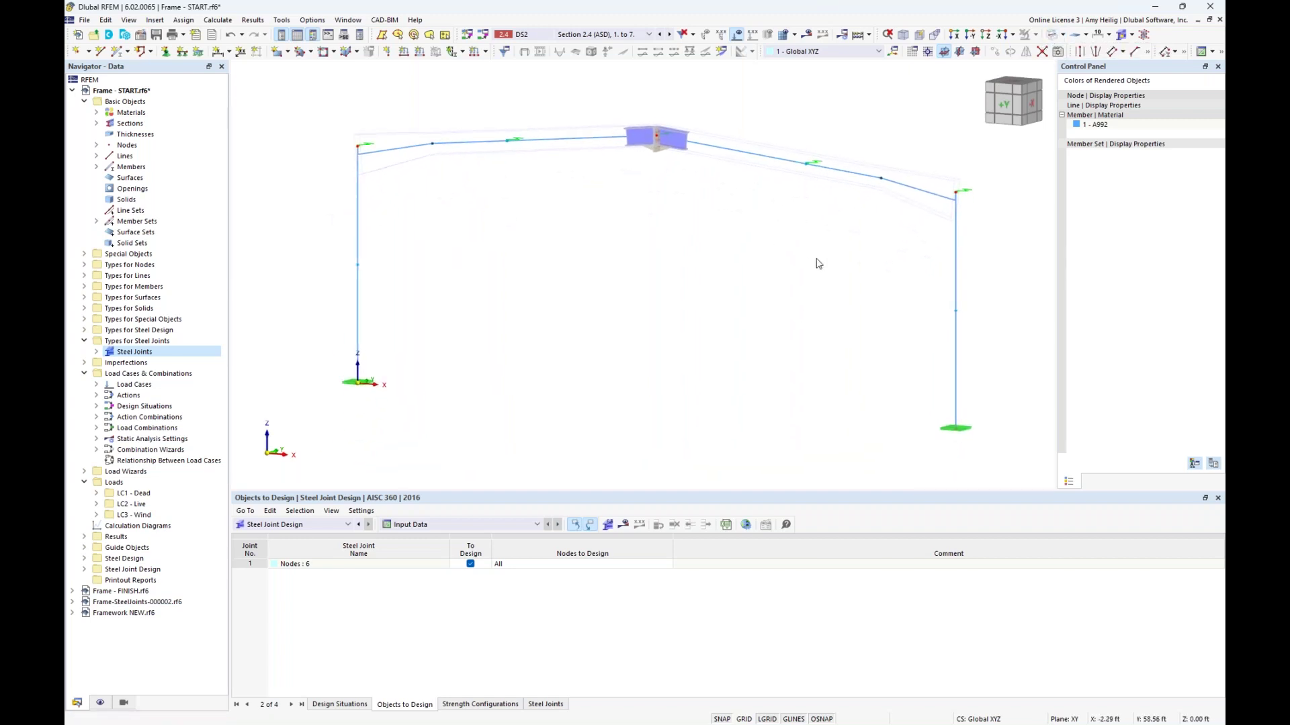
pyautogui.click(953, 196)
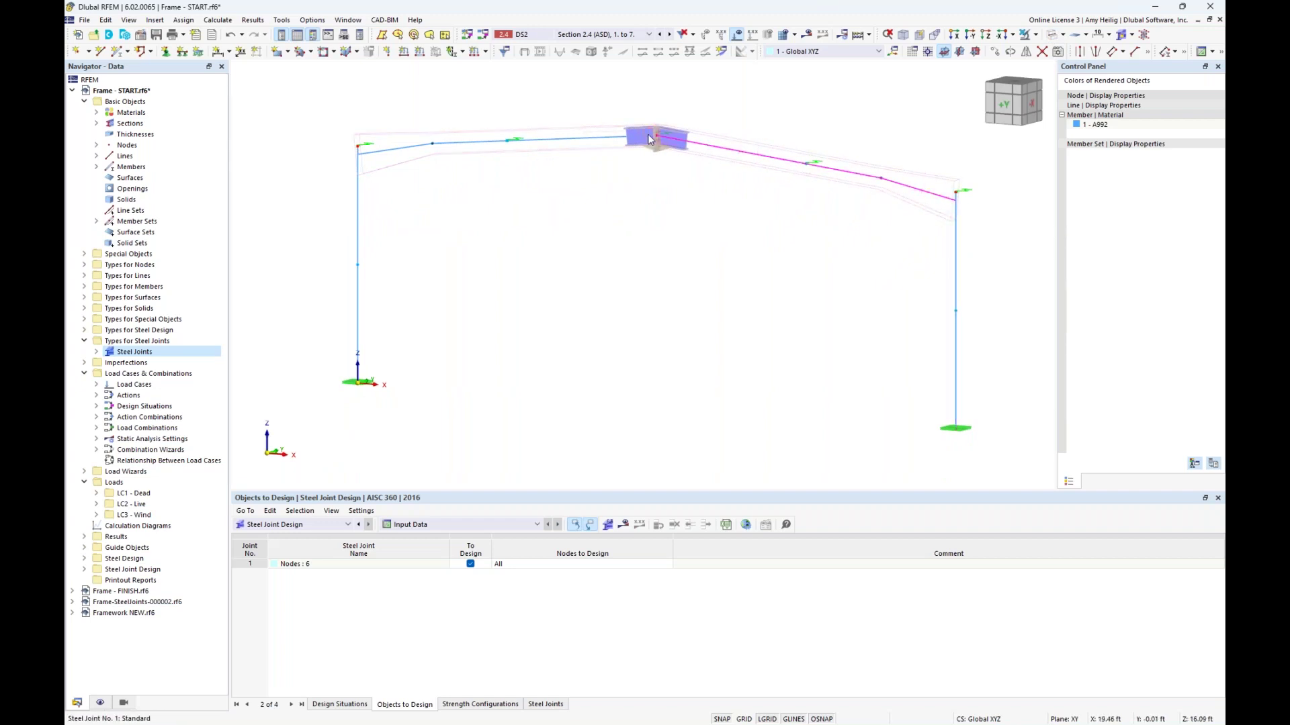
pyautogui.scroll(3, 647, 134)
pyautogui.moveTo(746, 230); pyautogui.dragTo(708, 251, button='middle')
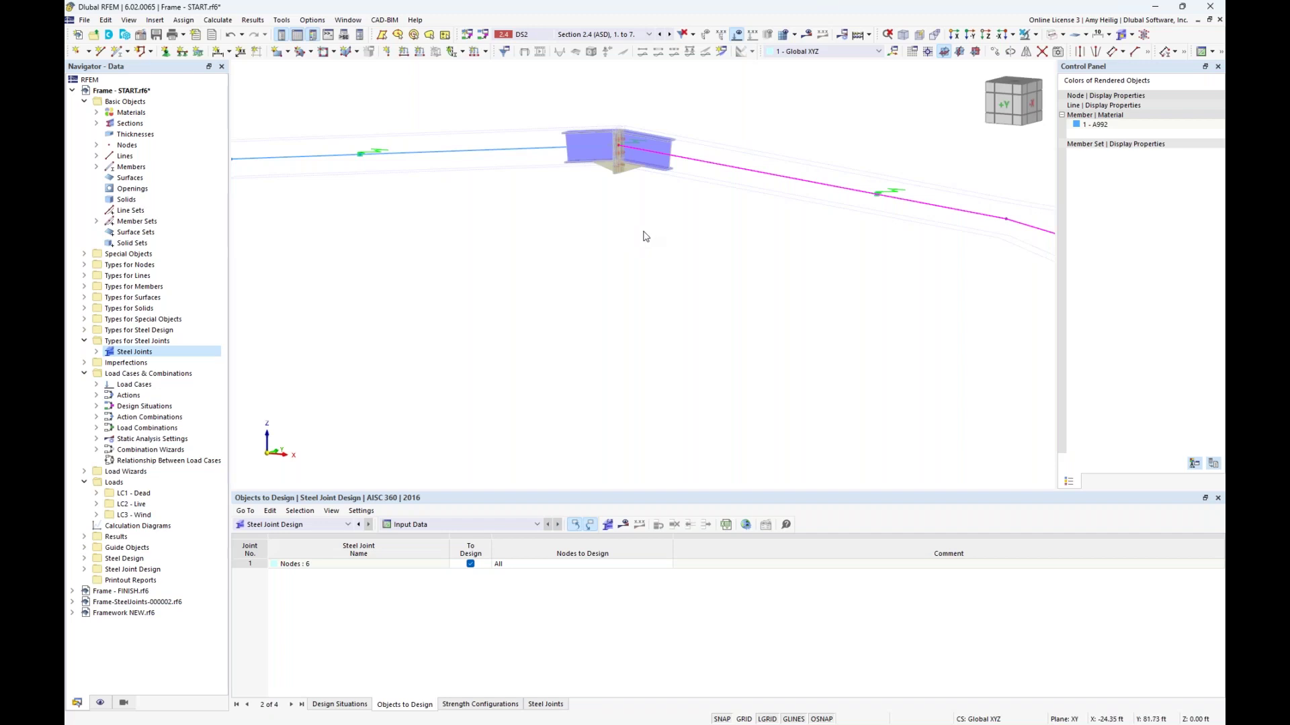
# Compare the ridge joint between solid and wireframe display, finishing with the frame shown as solid
pyautogui.click(1052, 35)
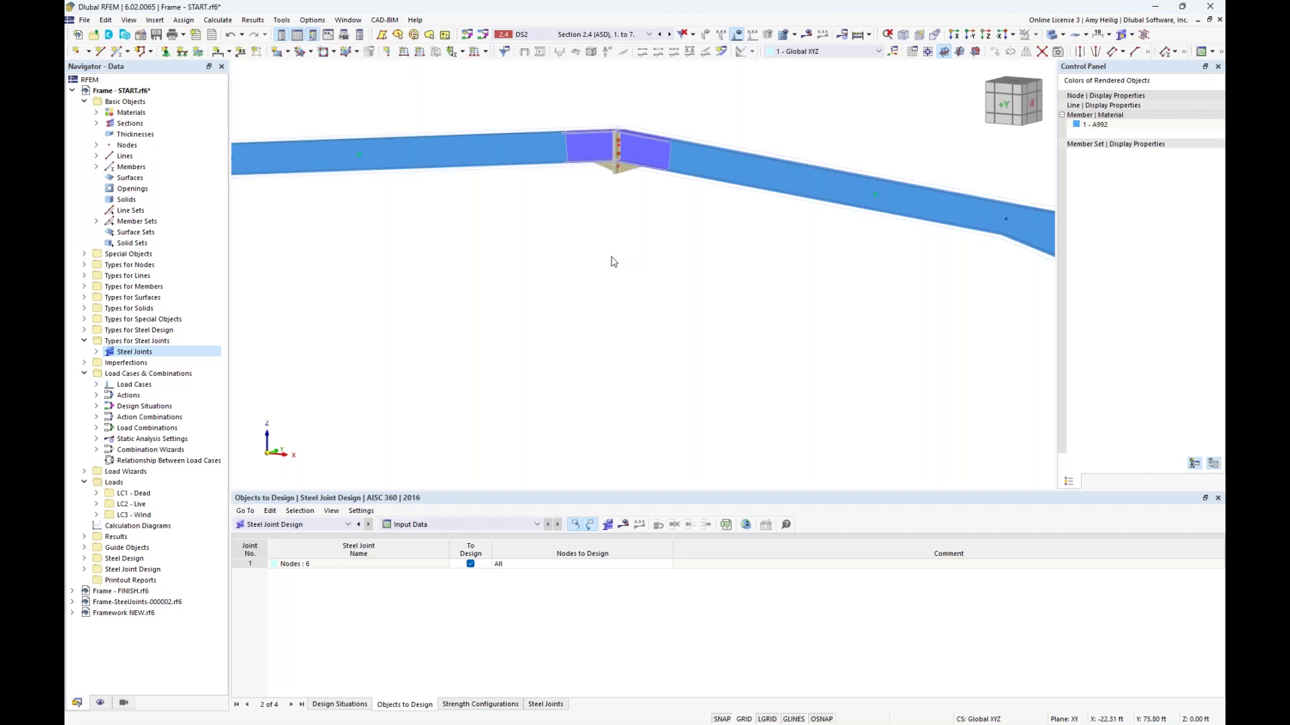
pyautogui.click(1052, 35)
pyautogui.click(1052, 36)
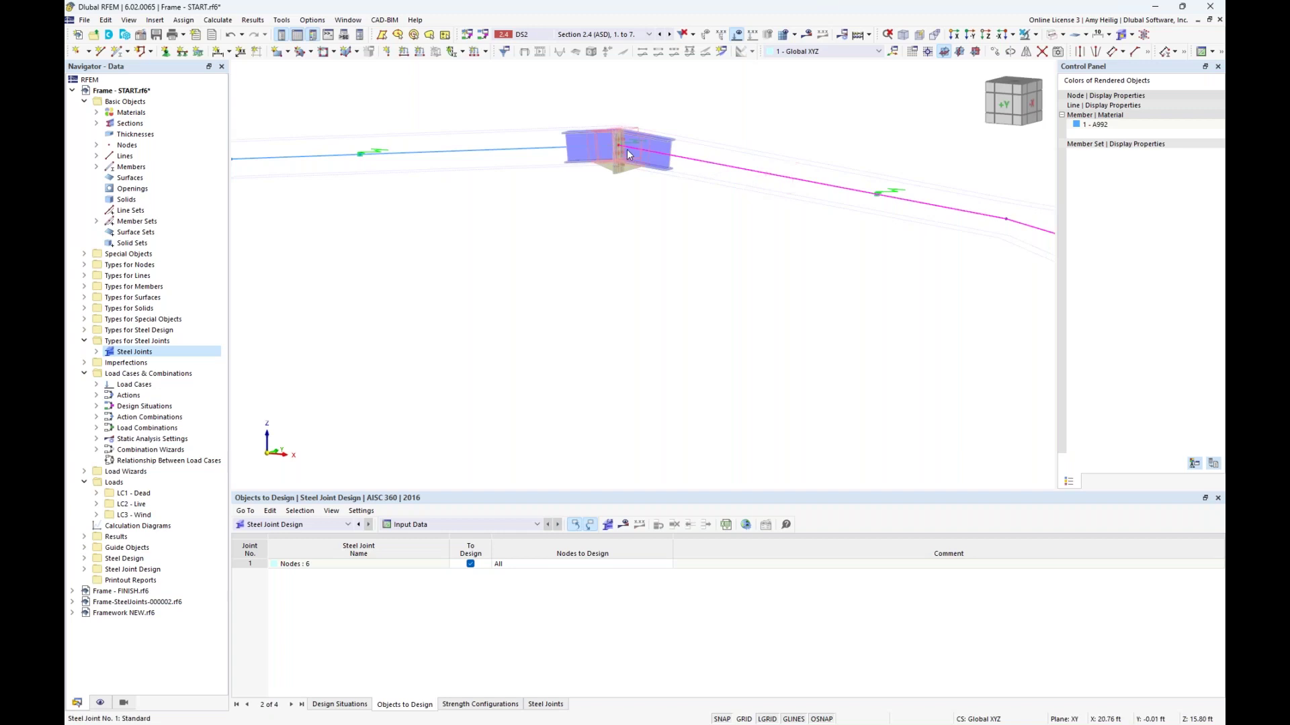
pyautogui.scroll(5, 618, 144)
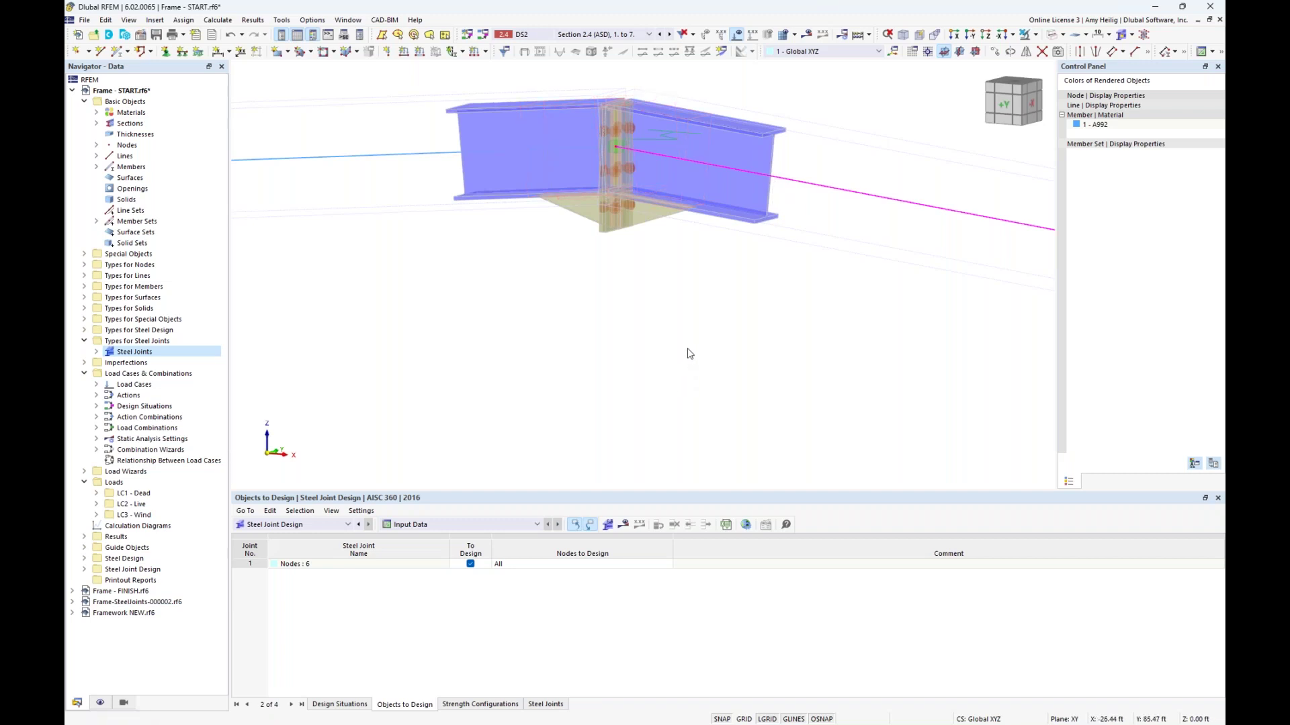
pyautogui.scroll(-5, 688, 354)
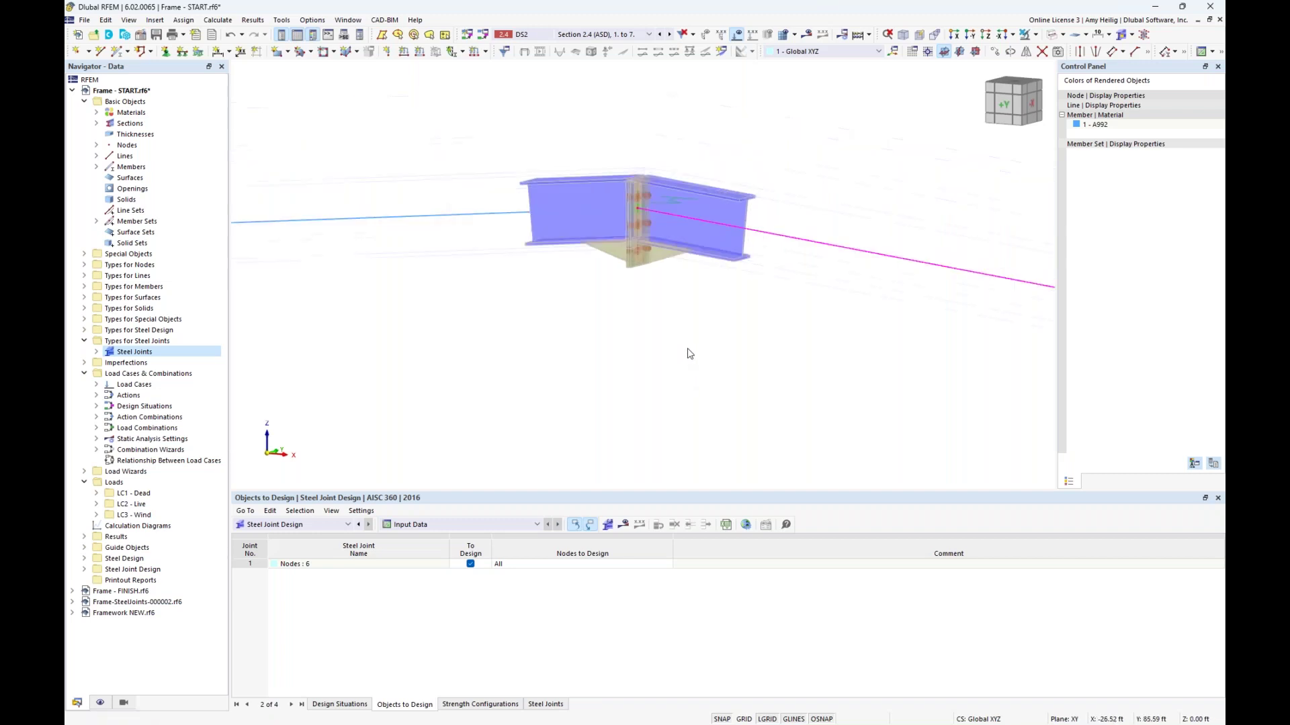
pyautogui.click(1052, 37)
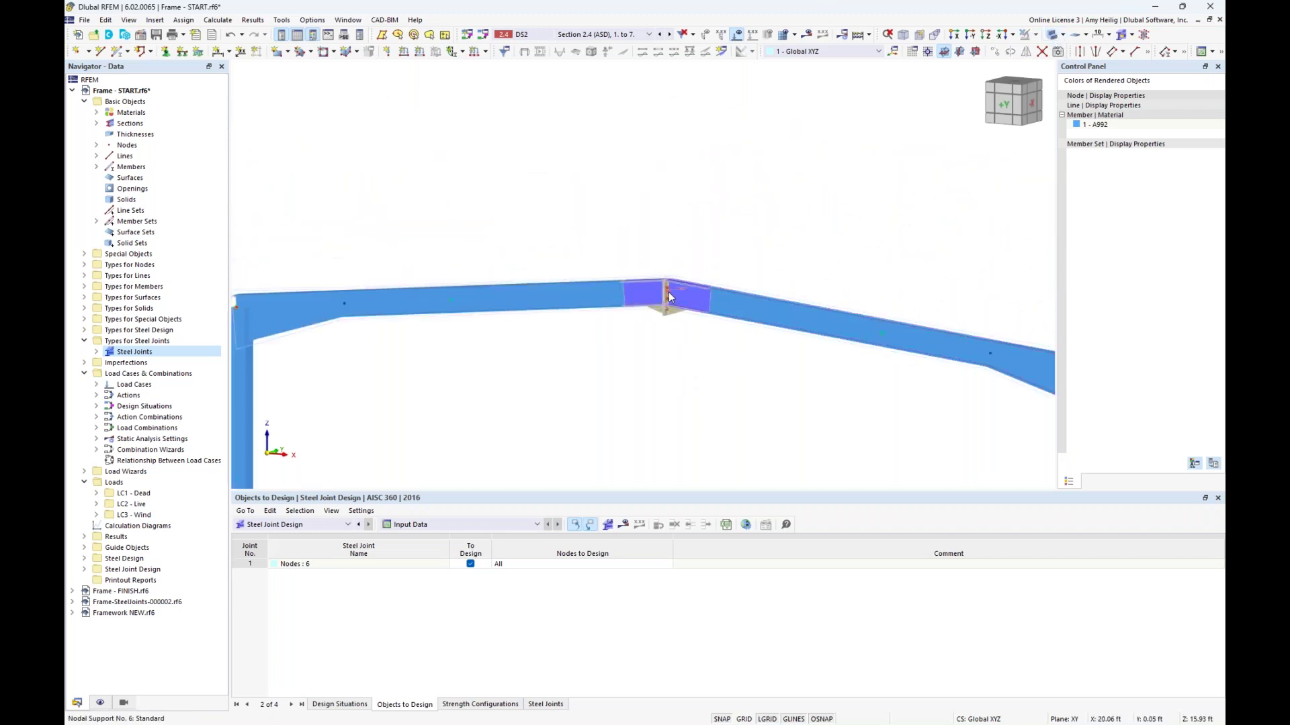
pyautogui.scroll(5, 666, 293)
pyautogui.moveTo(740, 450); pyautogui.dragTo(751, 351, button='middle')
pyautogui.scroll(-4, 771, 345)
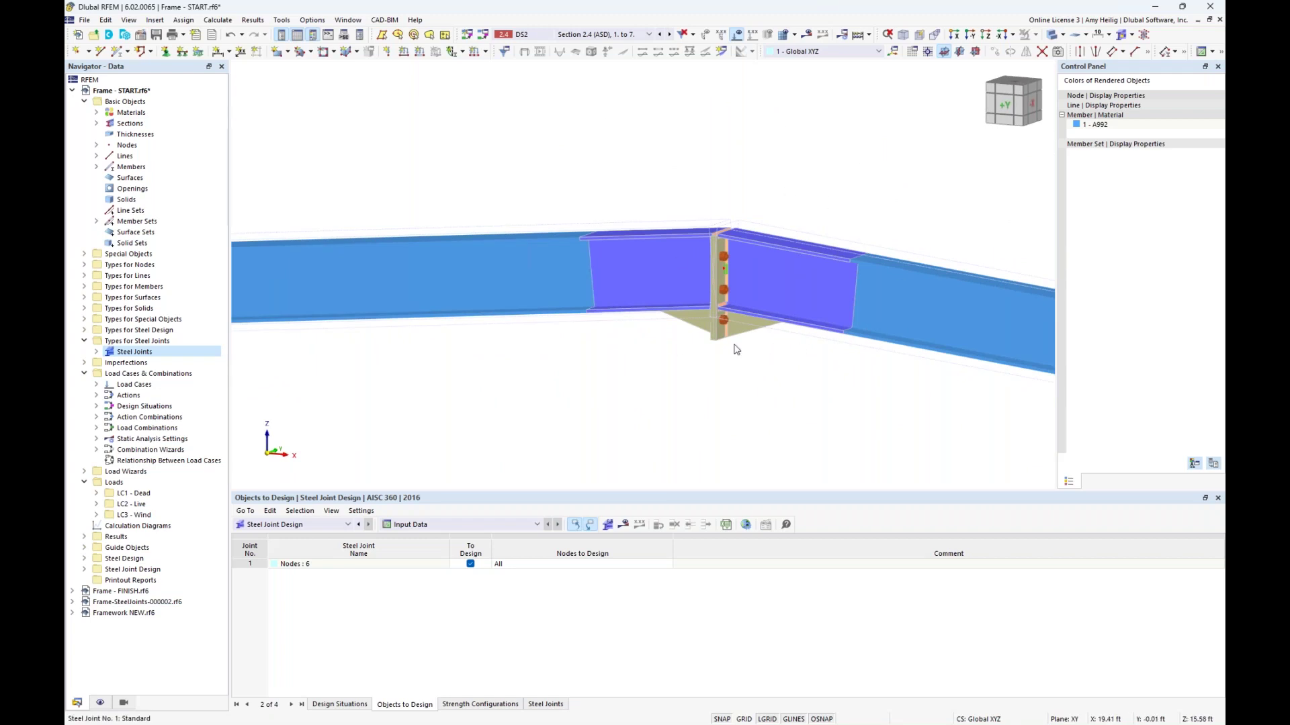
pyautogui.scroll(-3, 732, 275)
pyautogui.moveTo(769, 345); pyautogui.dragTo(675, 280, button='middle')
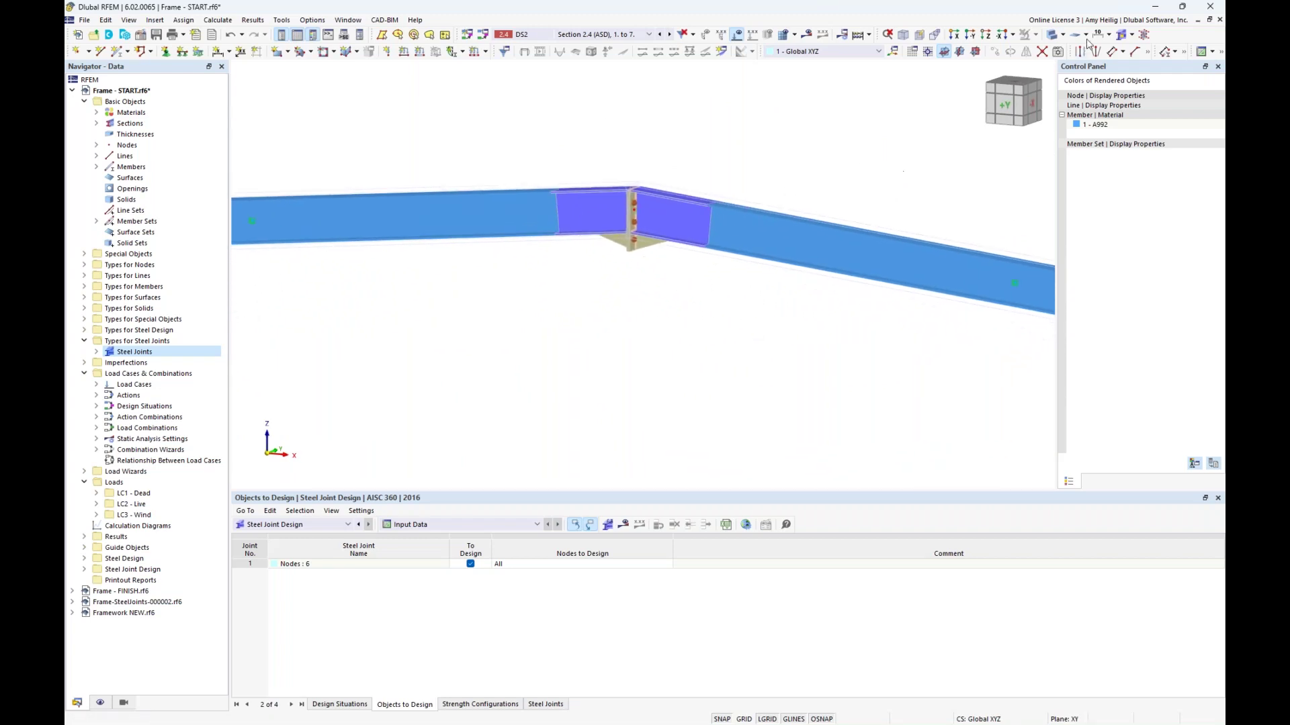
# Compare the no-joint, simplified and detailed joint models at the ridge in wireframe display, and return to solid display
pyautogui.click(1051, 37)
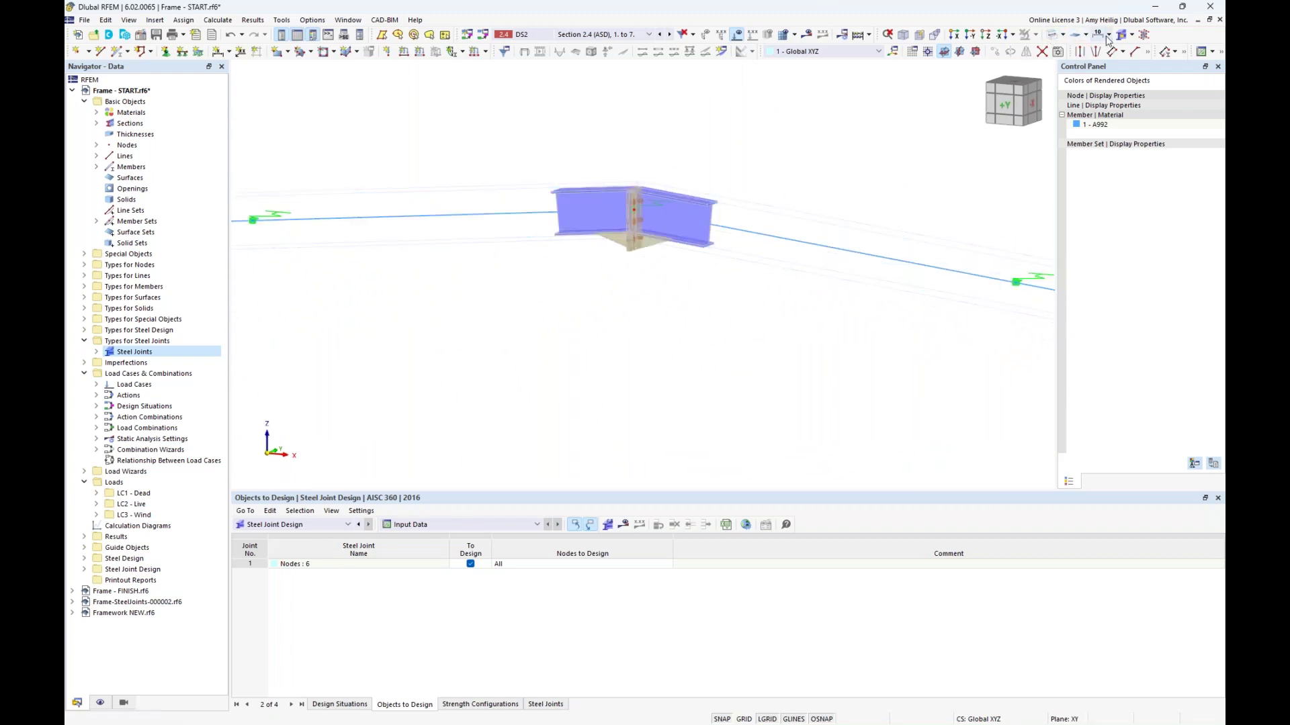
pyautogui.click(1133, 35)
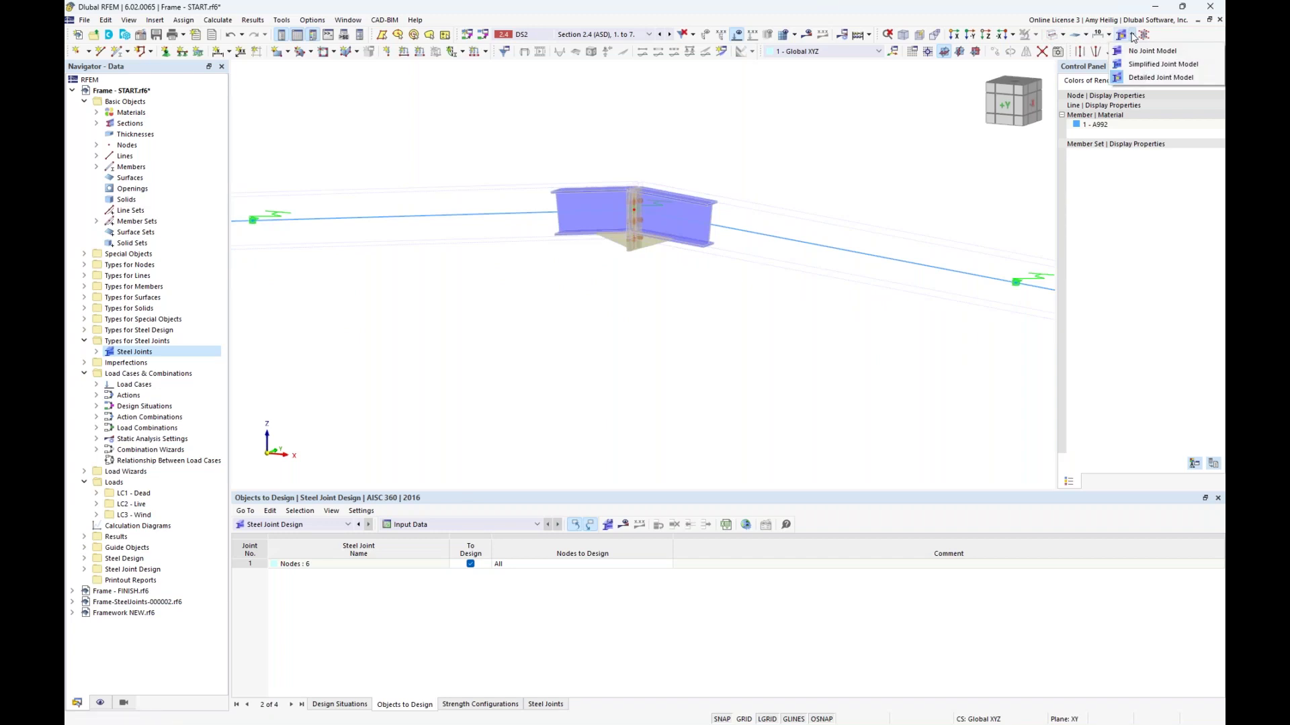
pyautogui.click(1134, 52)
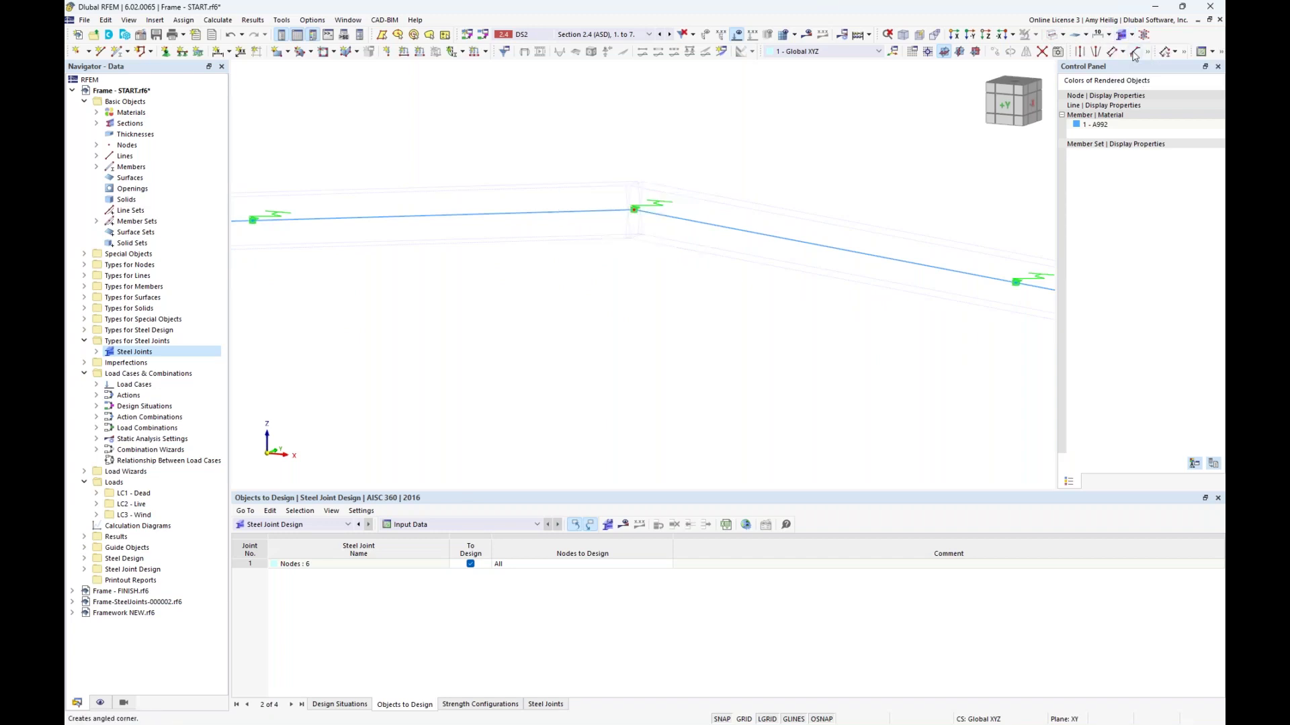
pyautogui.click(1133, 35)
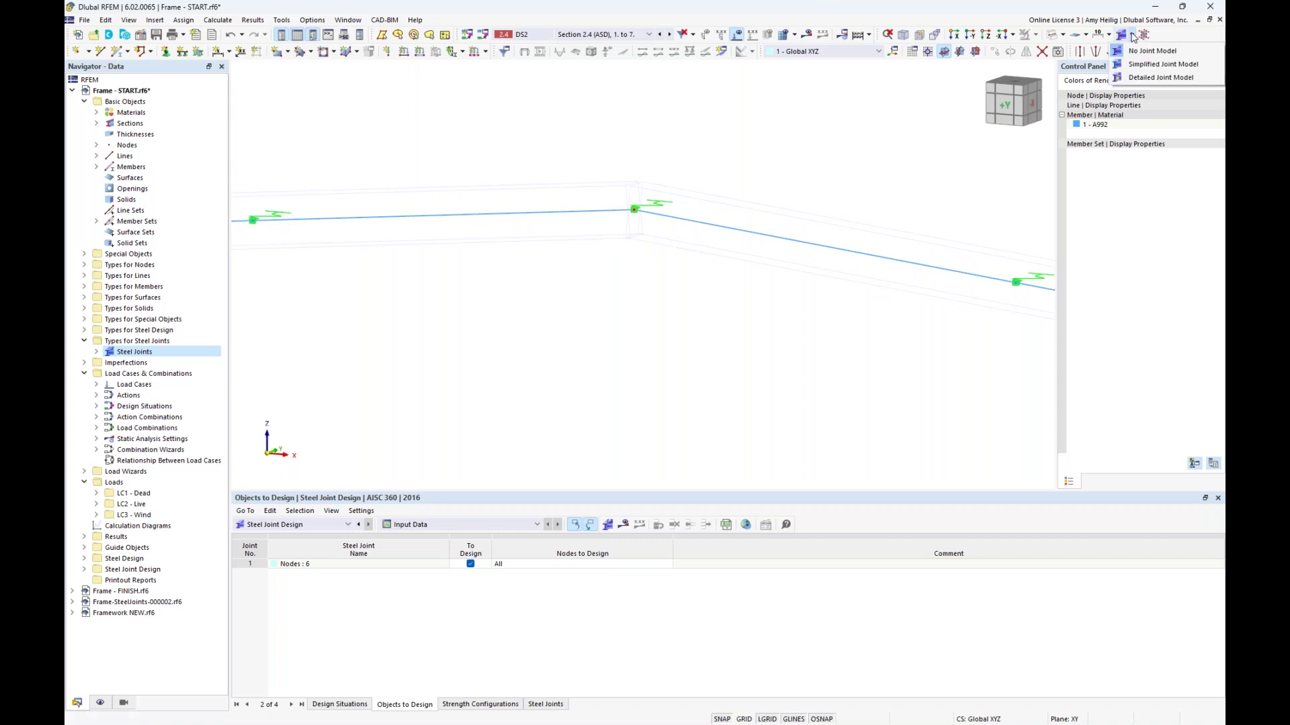
pyautogui.click(1134, 64)
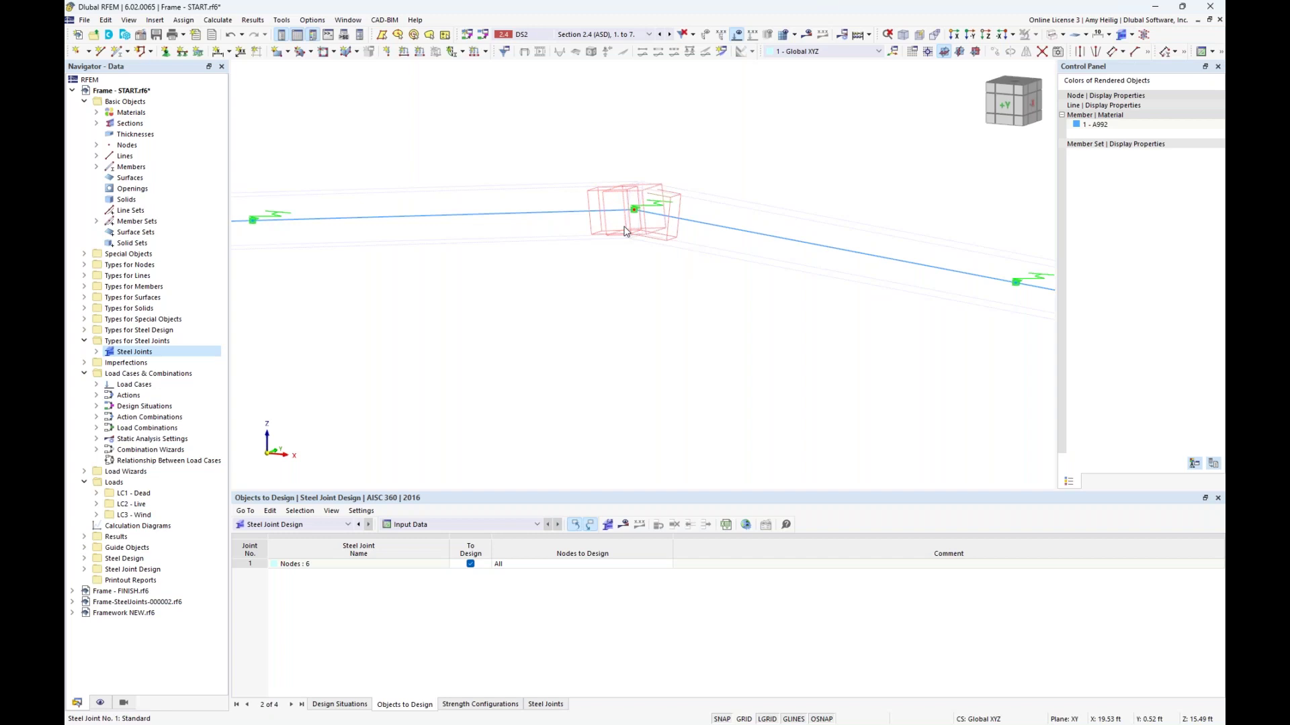
pyautogui.click(1132, 35)
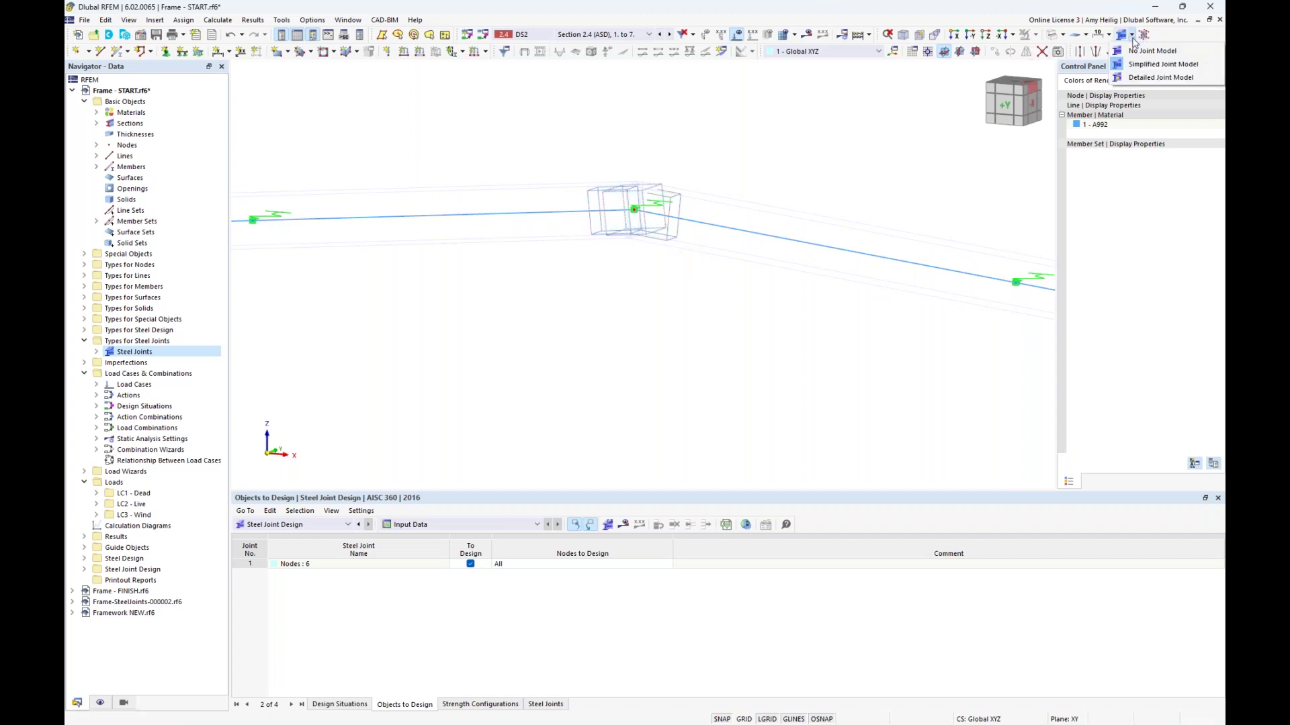
pyautogui.click(1135, 78)
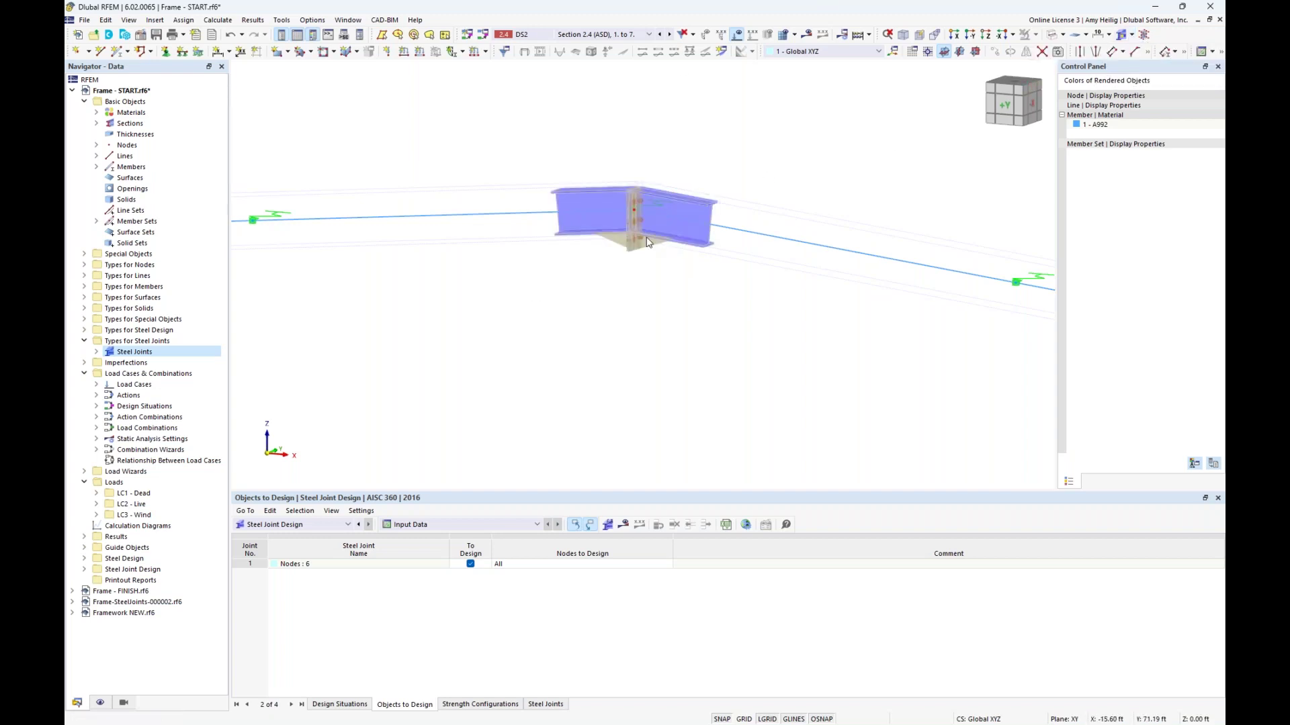
pyautogui.click(1051, 35)
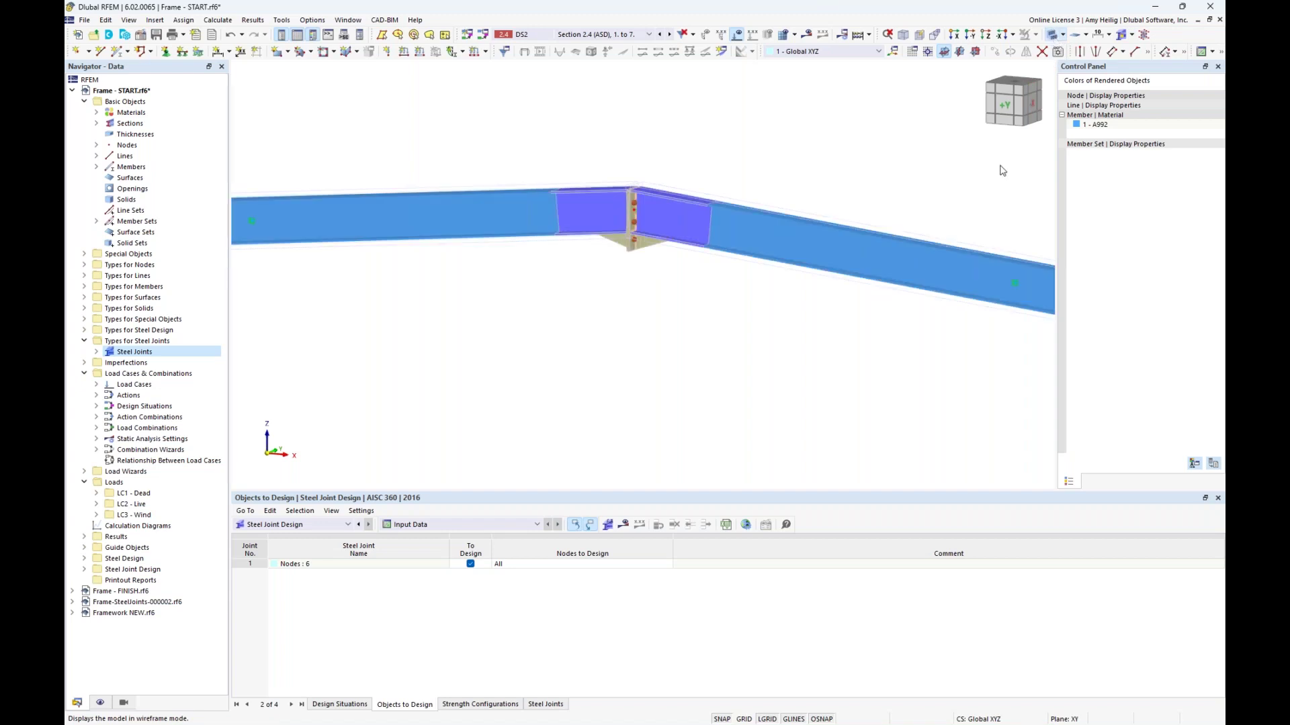
# Create a second steel joint and assign it to node 3 at the left column-to-rafter corner
pyautogui.scroll(-4, 833, 221)
pyautogui.scroll(-1, 806, 315)
pyautogui.moveTo(759, 300); pyautogui.dragTo(699, 278, button='middle')
pyautogui.keyDown('ctrl'); pyautogui.moveTo(698, 278); pyautogui.dragTo(720, 223, button='middle'); pyautogui.keyUp('ctrl')
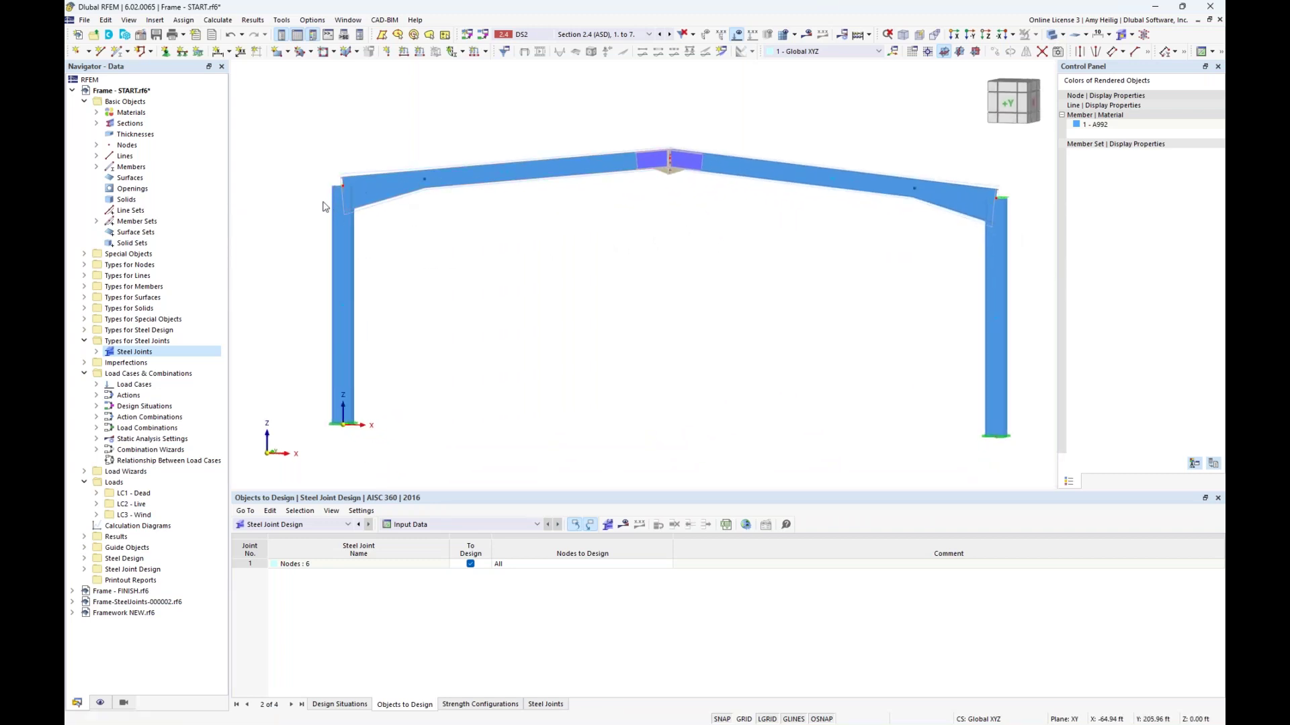
pyautogui.rightClick(136, 356)
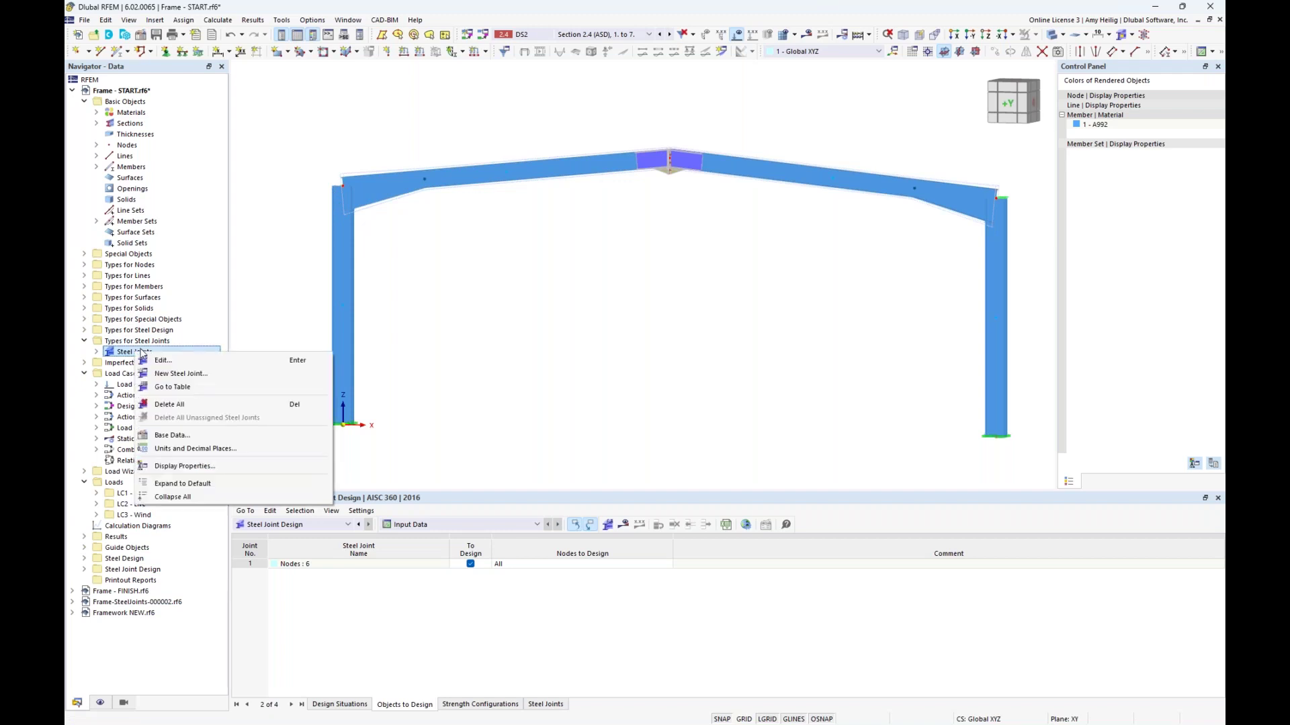
pyautogui.click(163, 374)
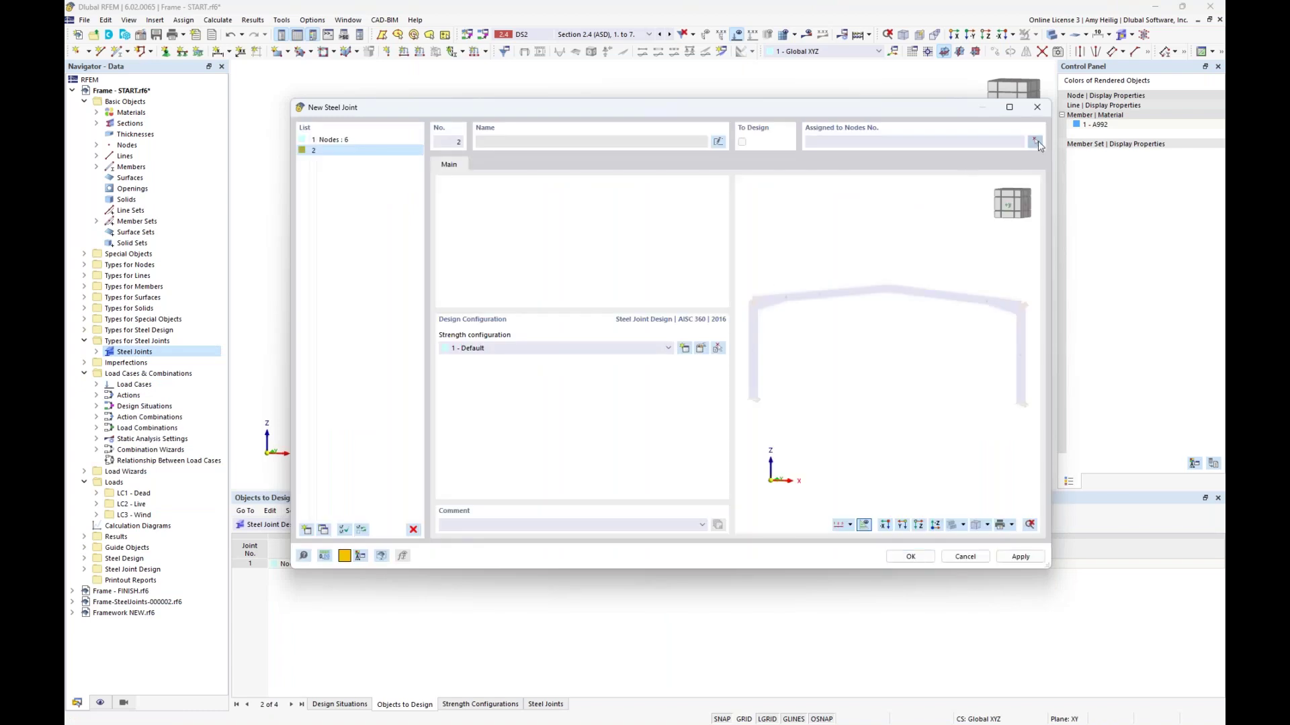
pyautogui.click(1036, 142)
pyautogui.click(344, 185)
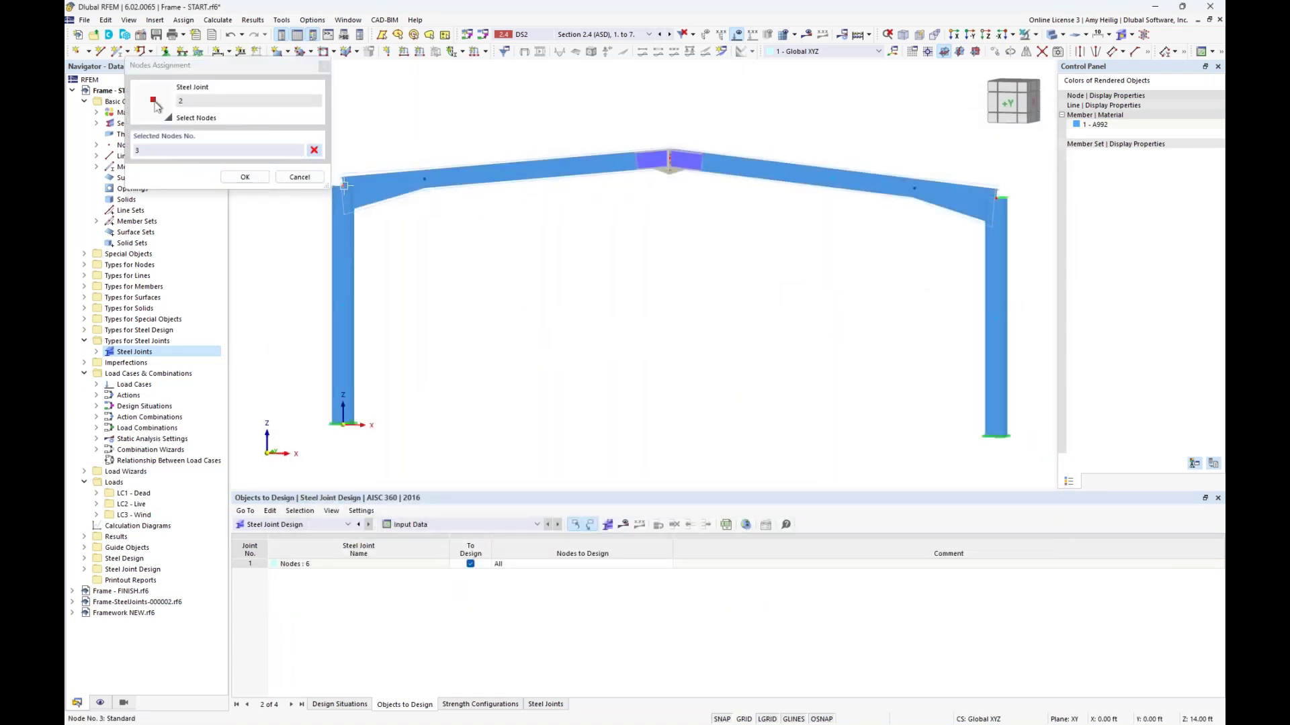
pyautogui.click(245, 177)
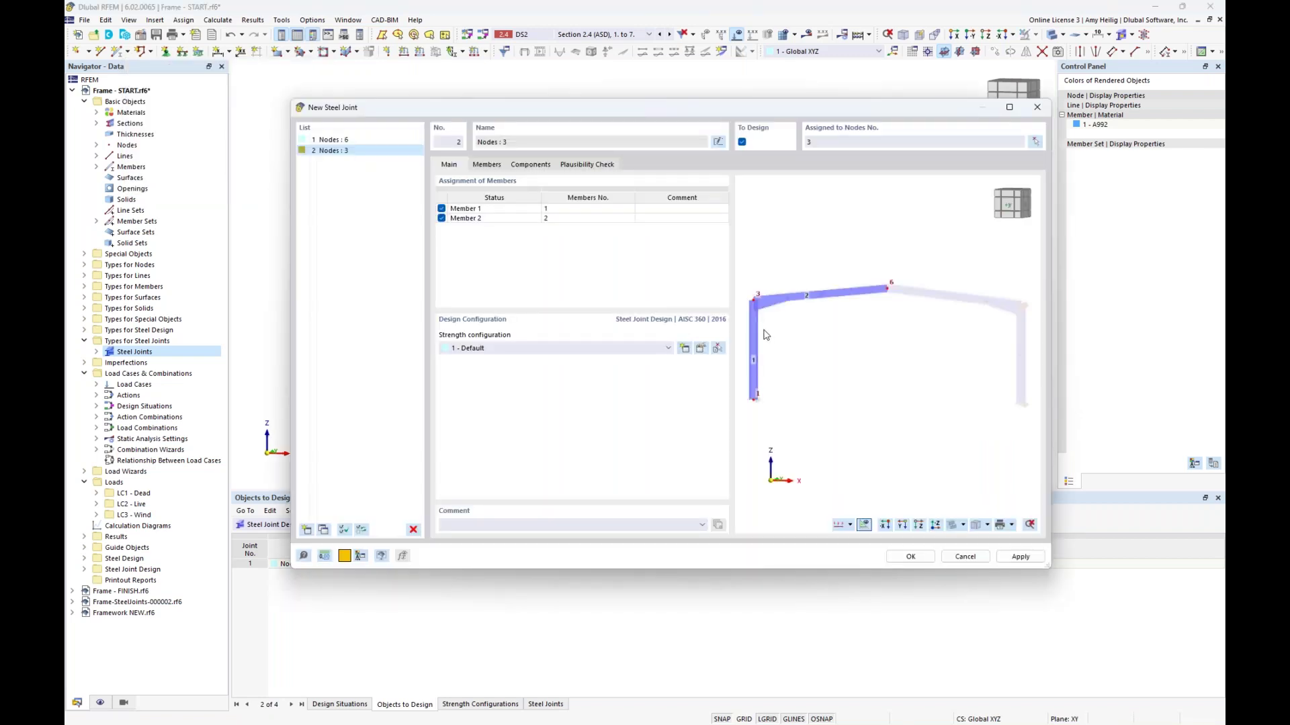
# Review the members of the node 3 joint and apply the beam-to-column template End Plate | Column Stiffeners I
pyautogui.click(487, 165)
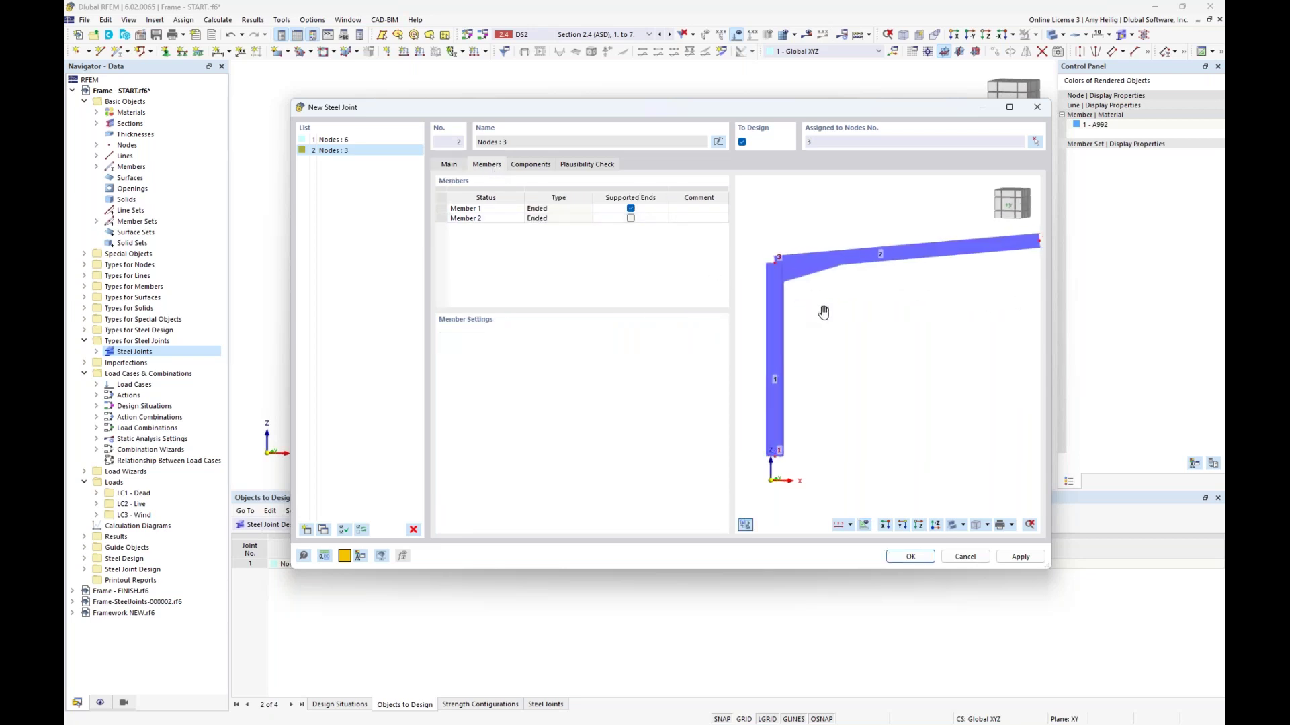
pyautogui.click(658, 210)
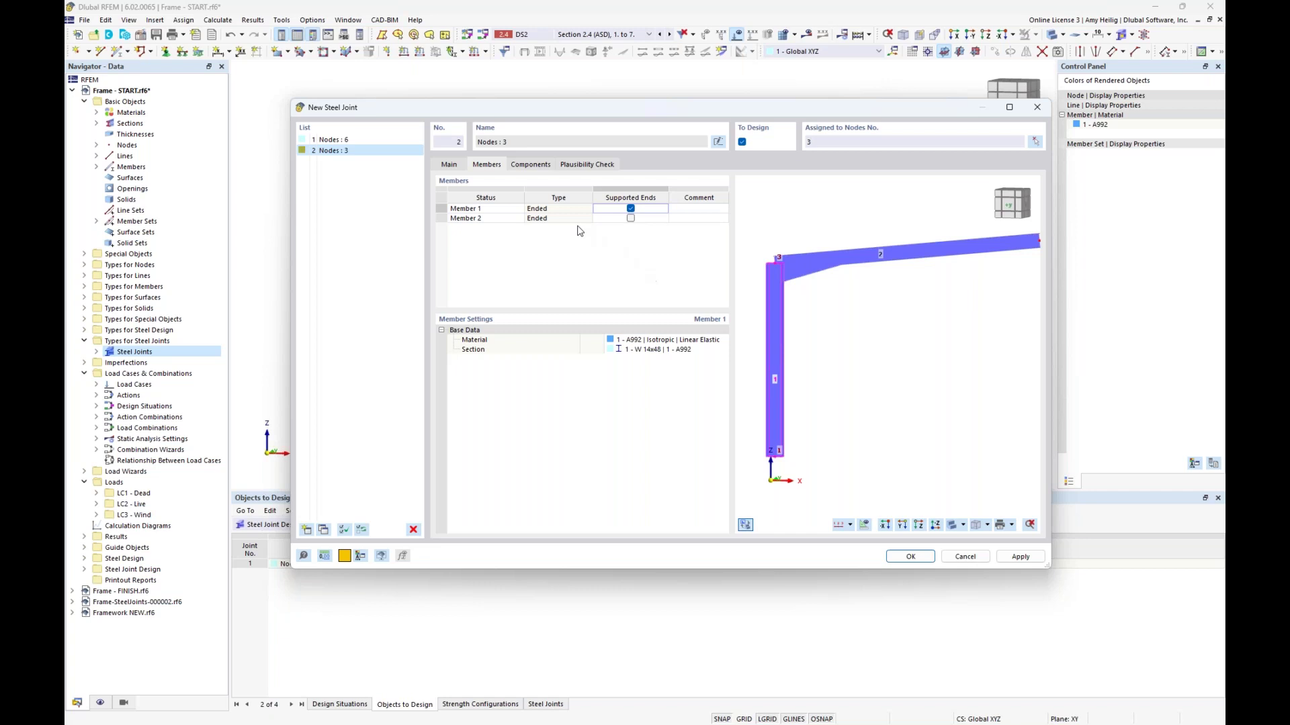
pyautogui.click(532, 165)
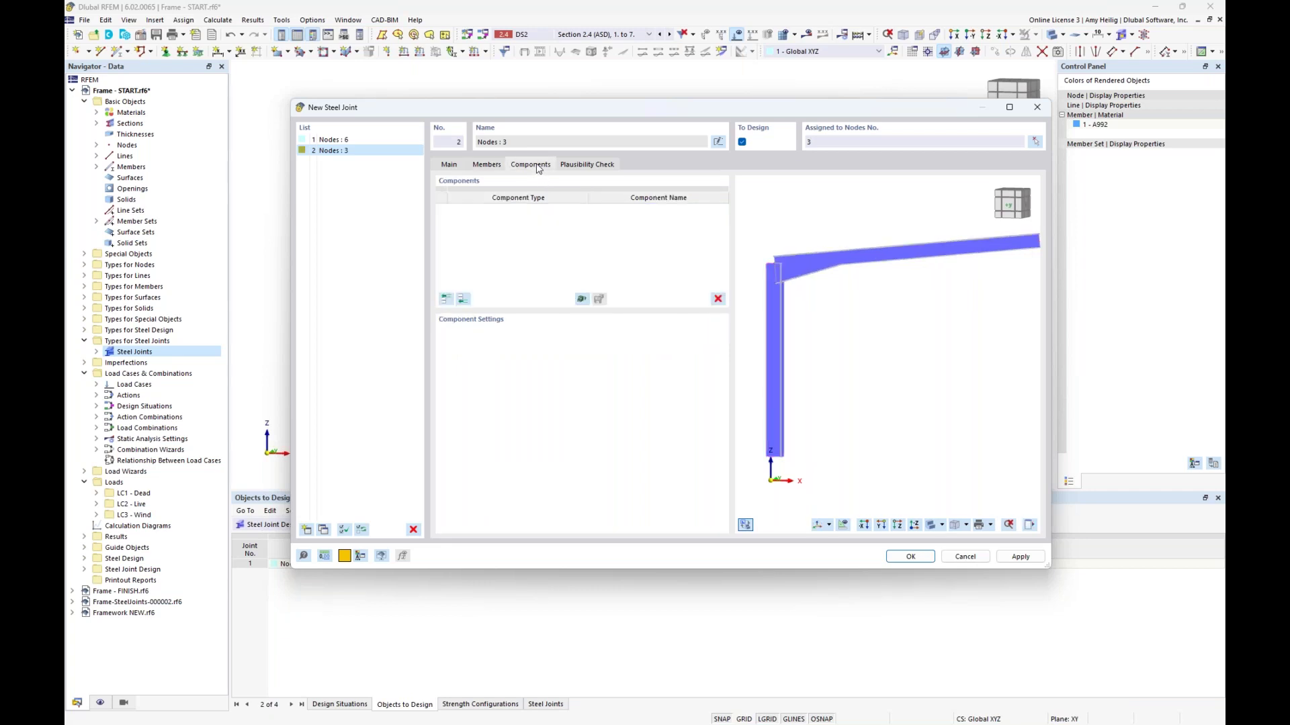
pyautogui.click(581, 300)
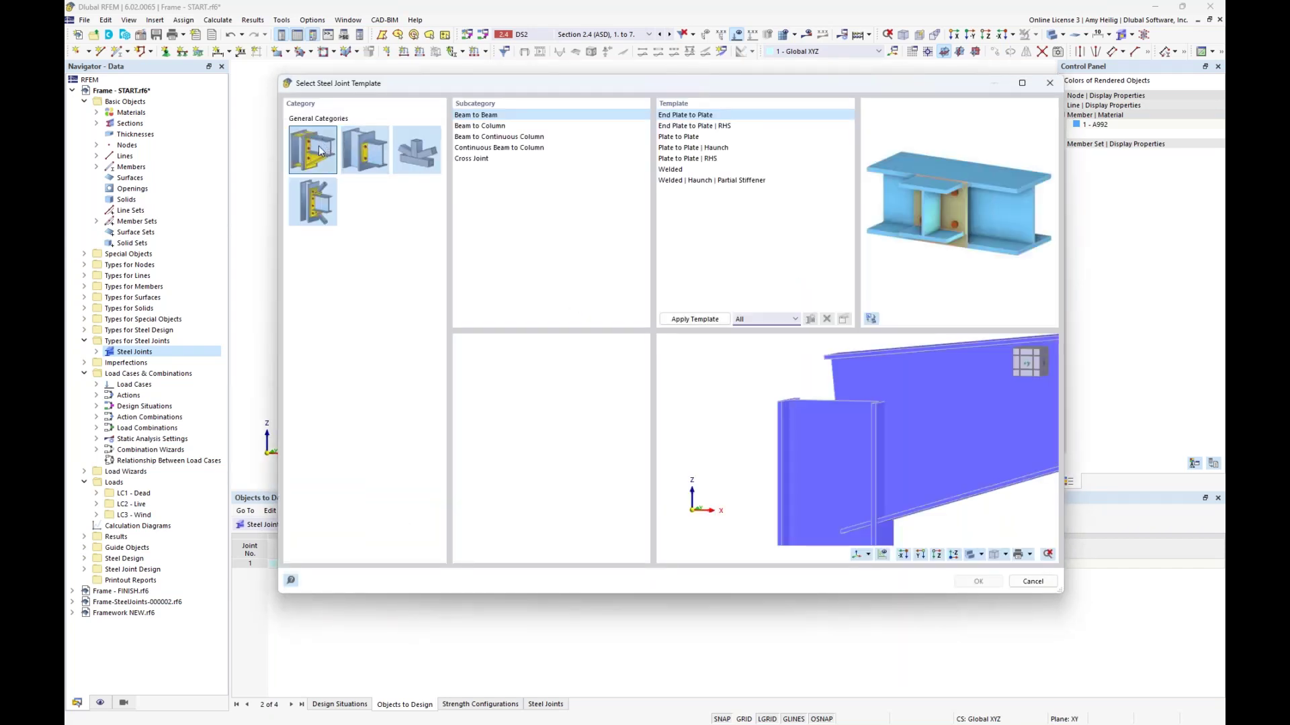
pyautogui.click(473, 128)
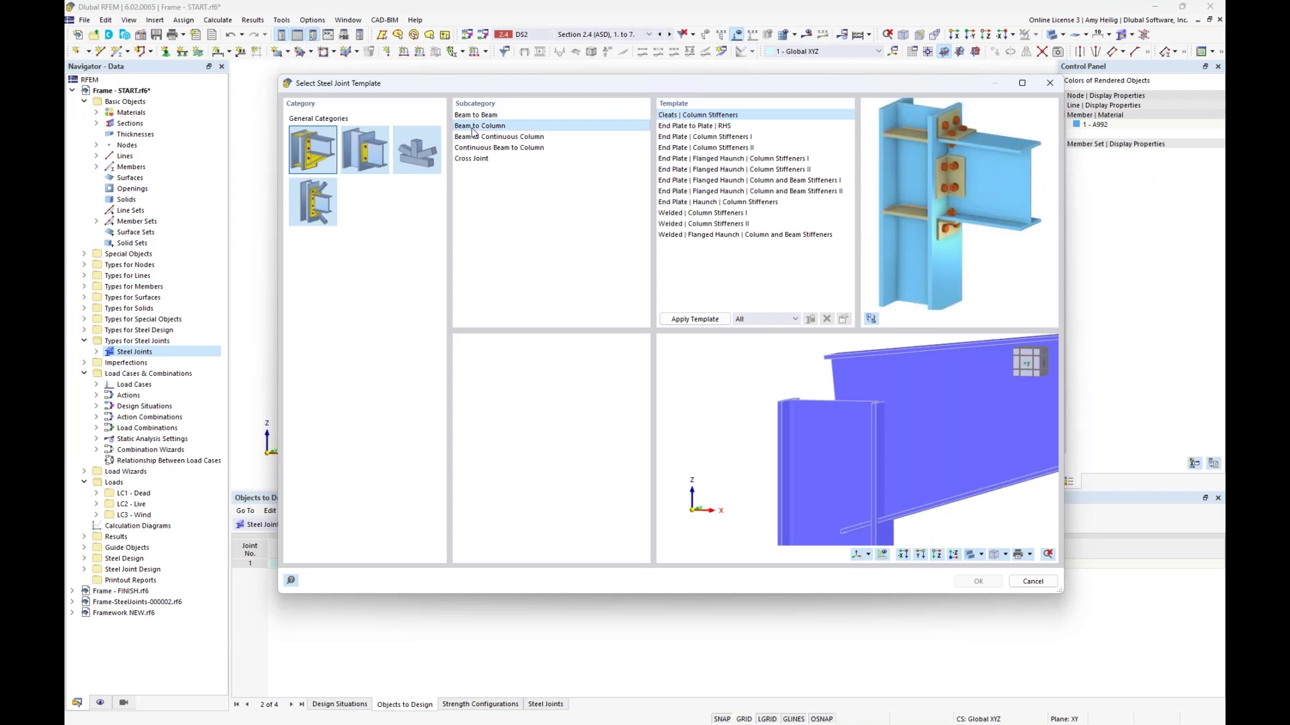
pyautogui.click(691, 128)
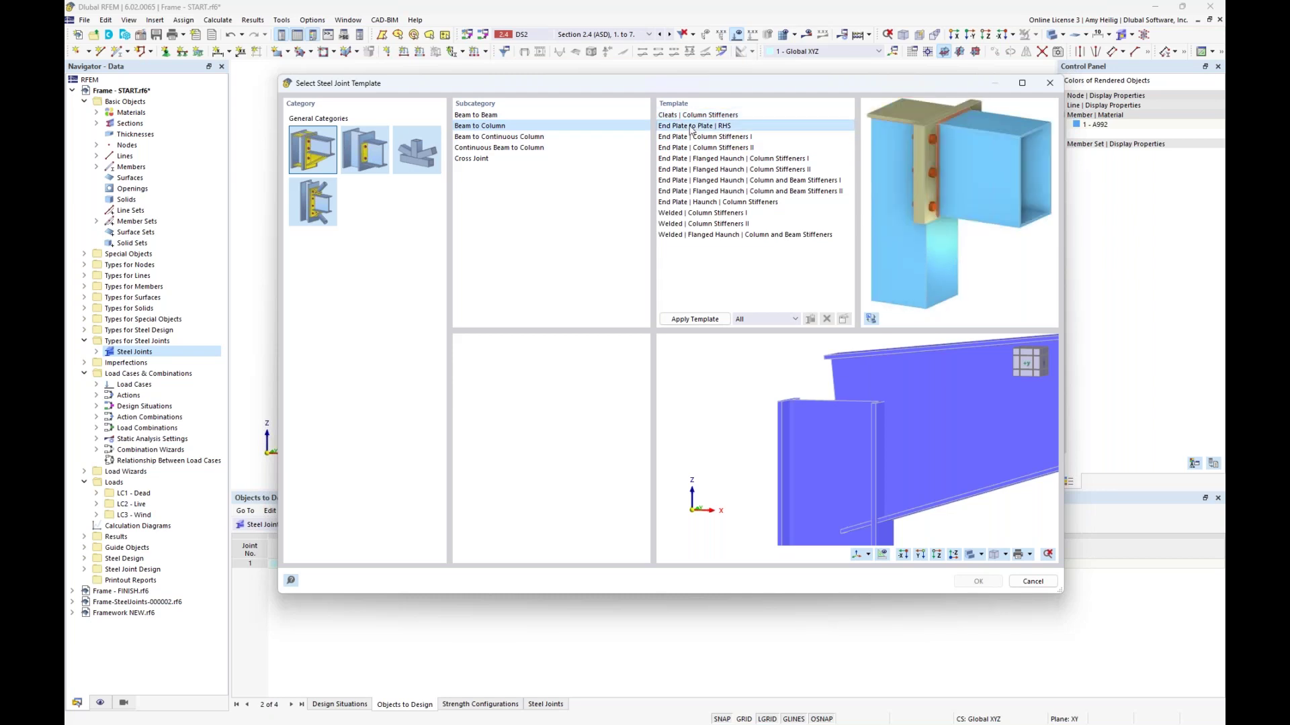
pyautogui.click(689, 138)
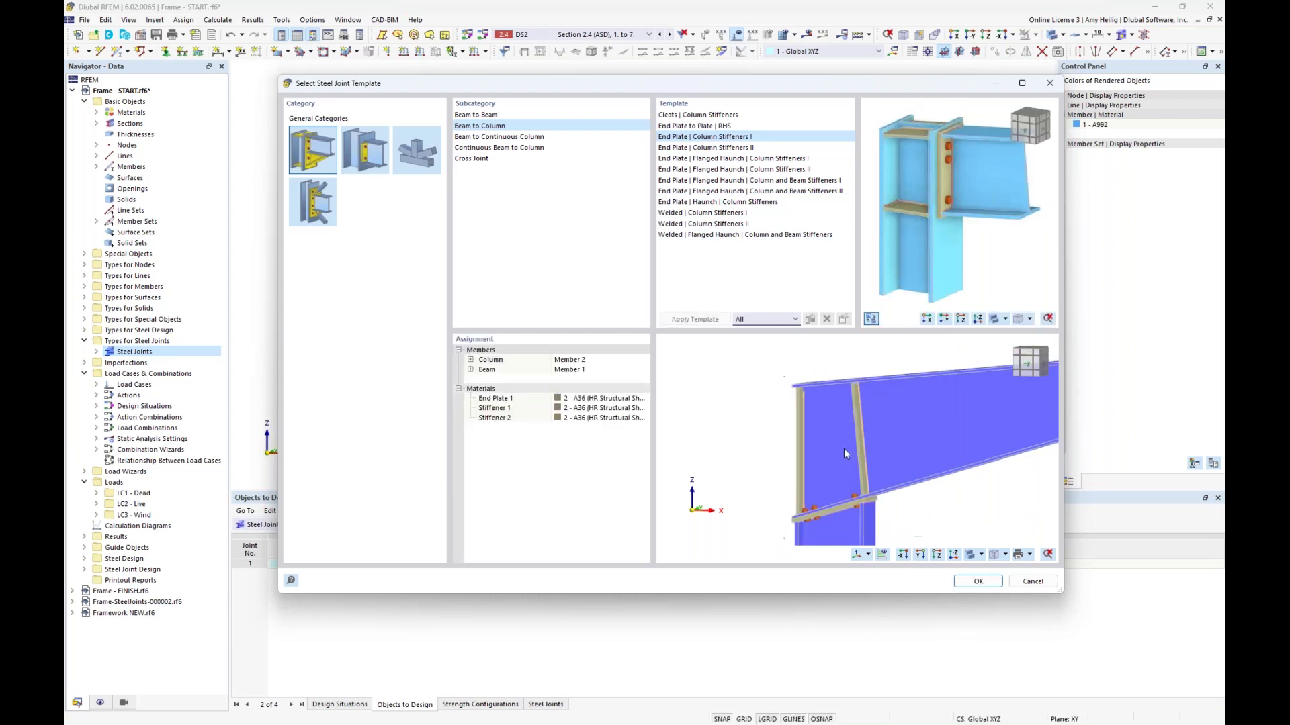
# Assign Member 1 as the column and Member 2 as the beam in the template, and accept it
pyautogui.moveTo(845, 454); pyautogui.dragTo(788, 413, button='middle')
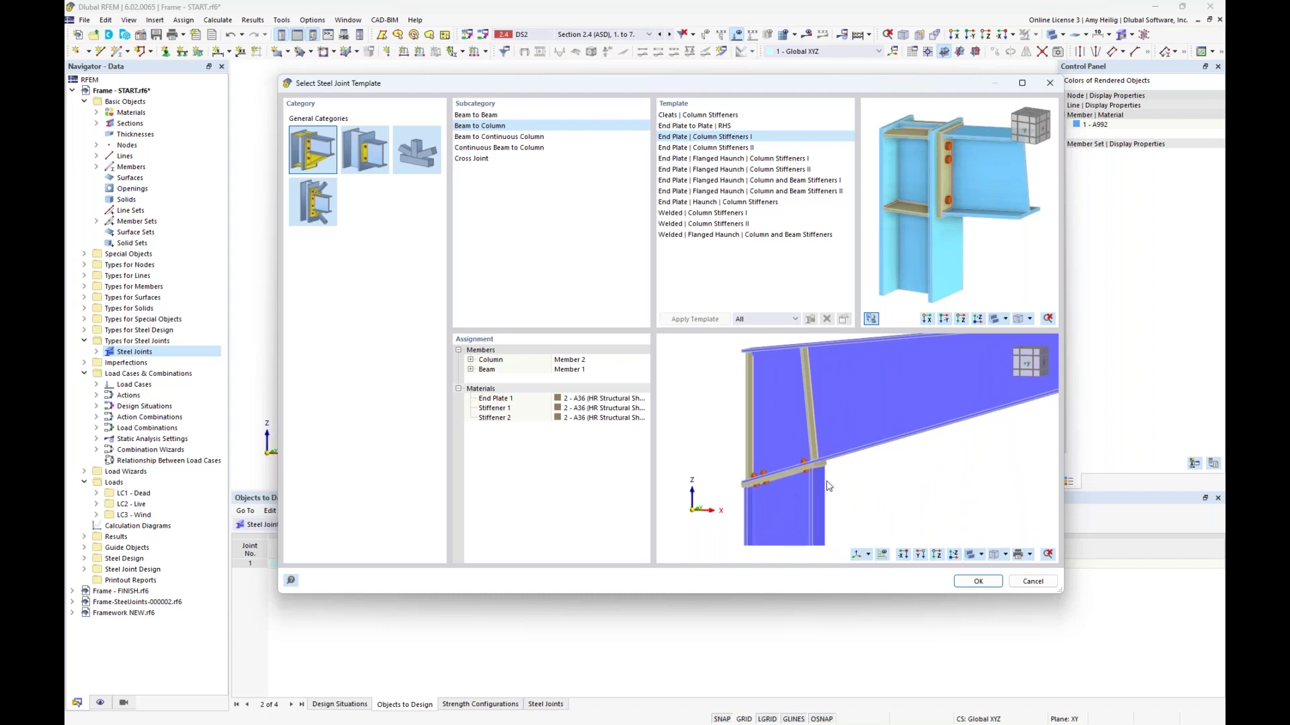
pyautogui.moveTo(863, 489)
pyautogui.keyDown('ctrl'); pyautogui.mouseDown(button='middle')
pyautogui.moveTo(832, 411)
pyautogui.moveTo(864, 495)
pyautogui.moveTo(886, 495)
pyautogui.moveTo(858, 501)
pyautogui.mouseUp(button='middle'); pyautogui.keyUp('ctrl')
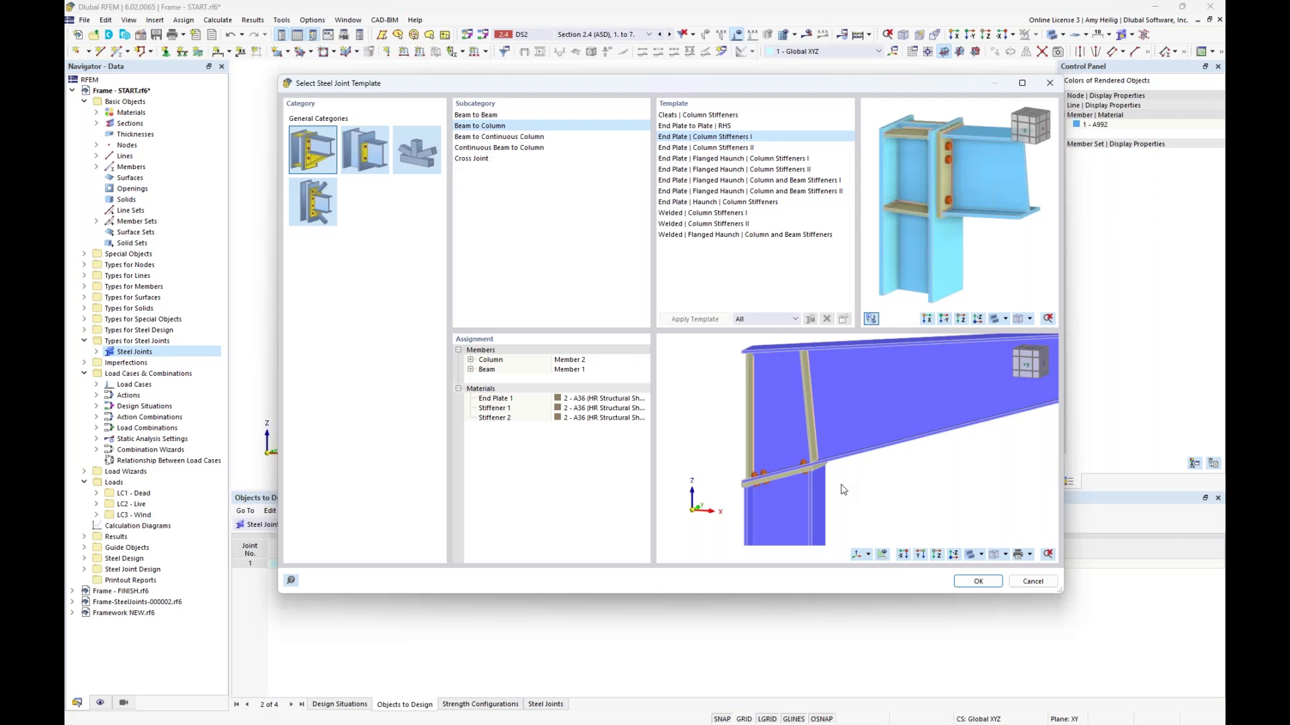
pyautogui.click(581, 363)
pyautogui.click(581, 363)
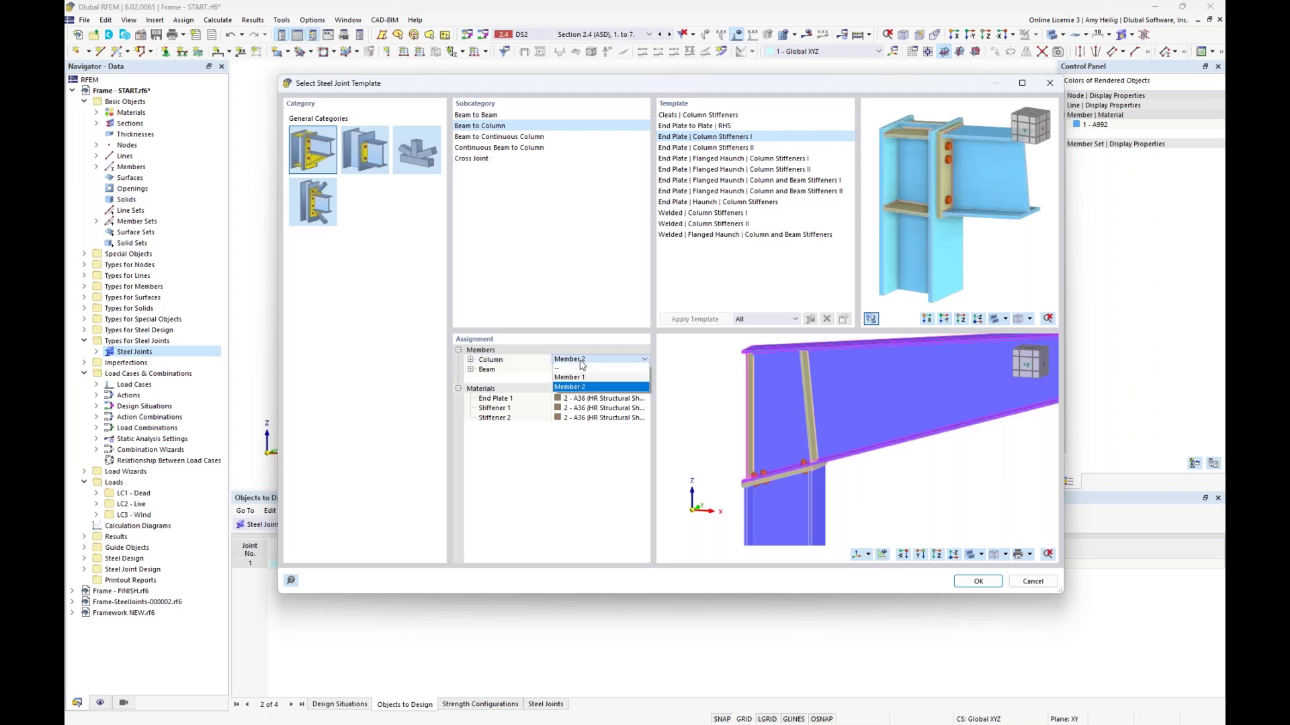
pyautogui.click(584, 378)
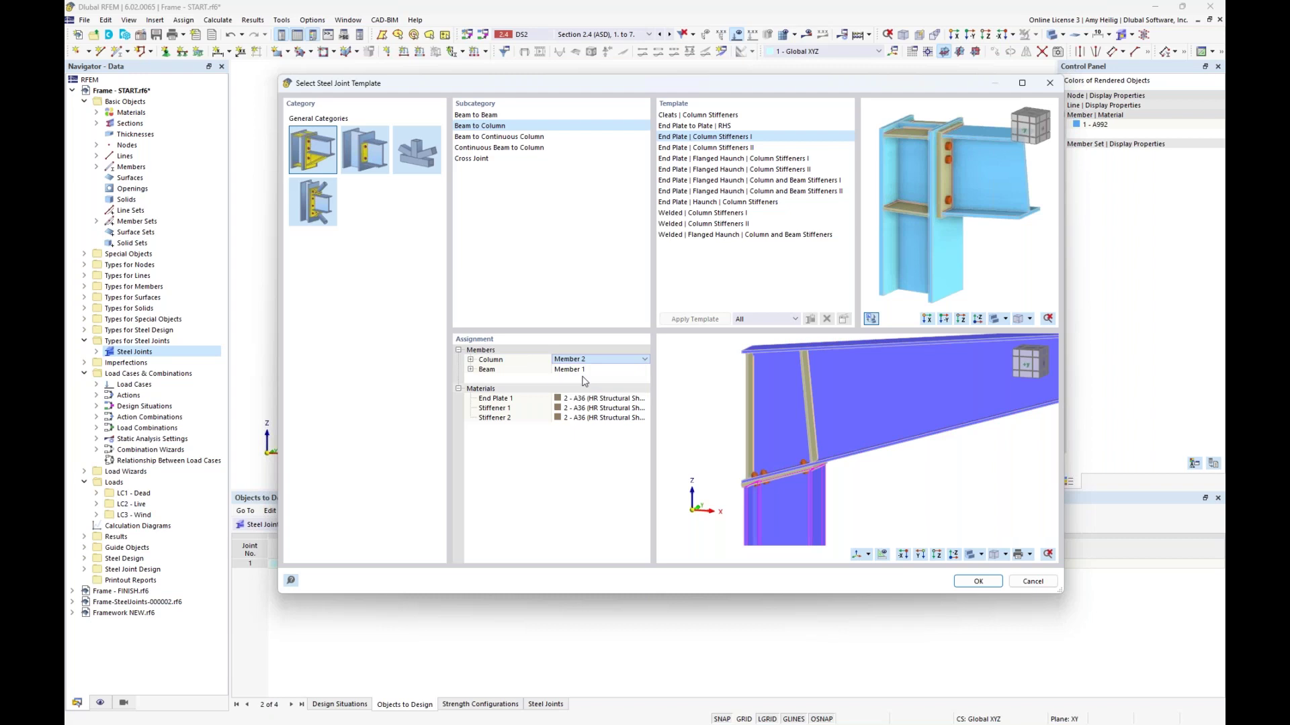
pyautogui.click(583, 370)
pyautogui.click(583, 370)
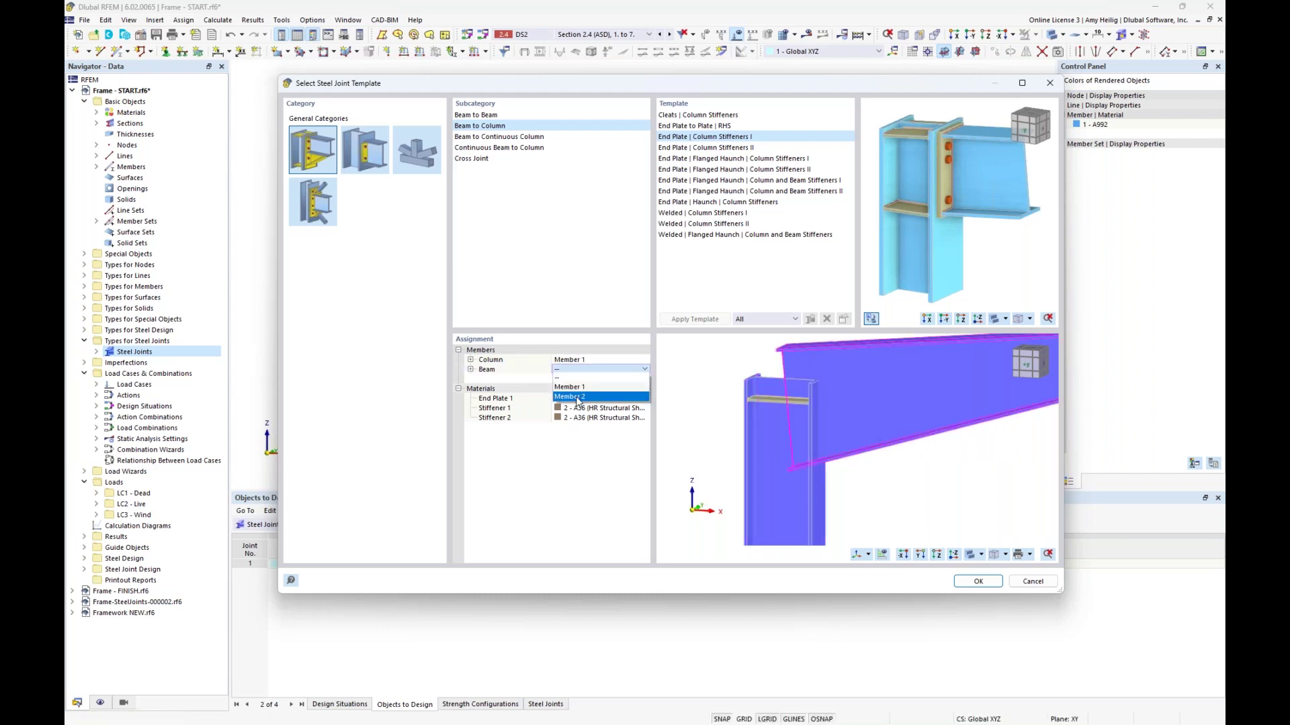
pyautogui.click(578, 397)
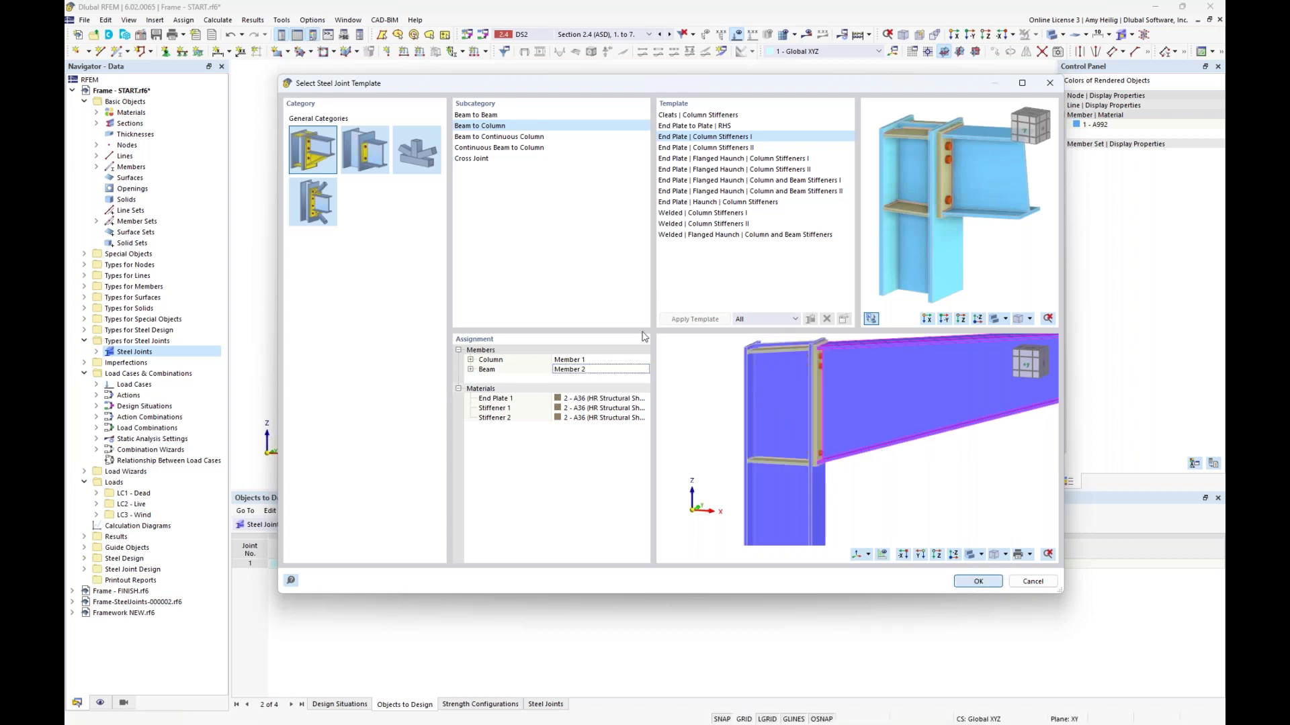
pyautogui.click(978, 582)
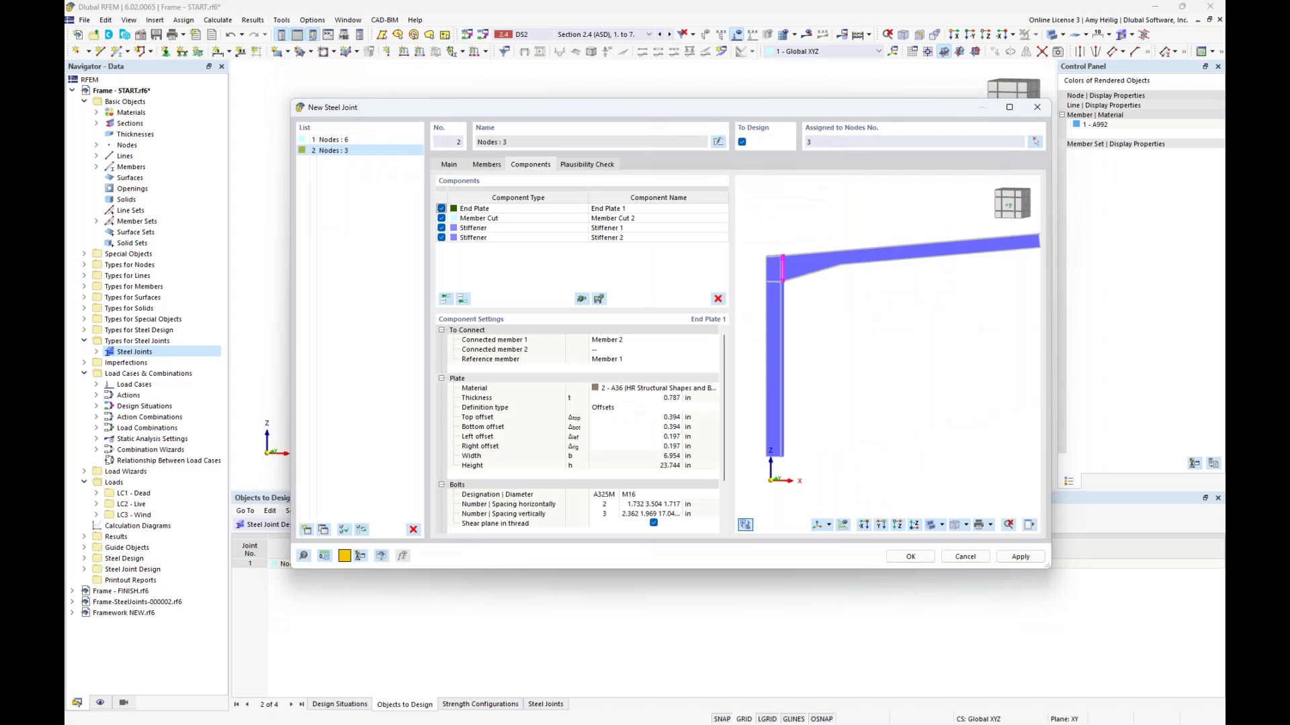
# Examine the end plate at the column-to-rafter corner and which members it uses as connected and reference members
pyautogui.scroll(5, 798, 277)
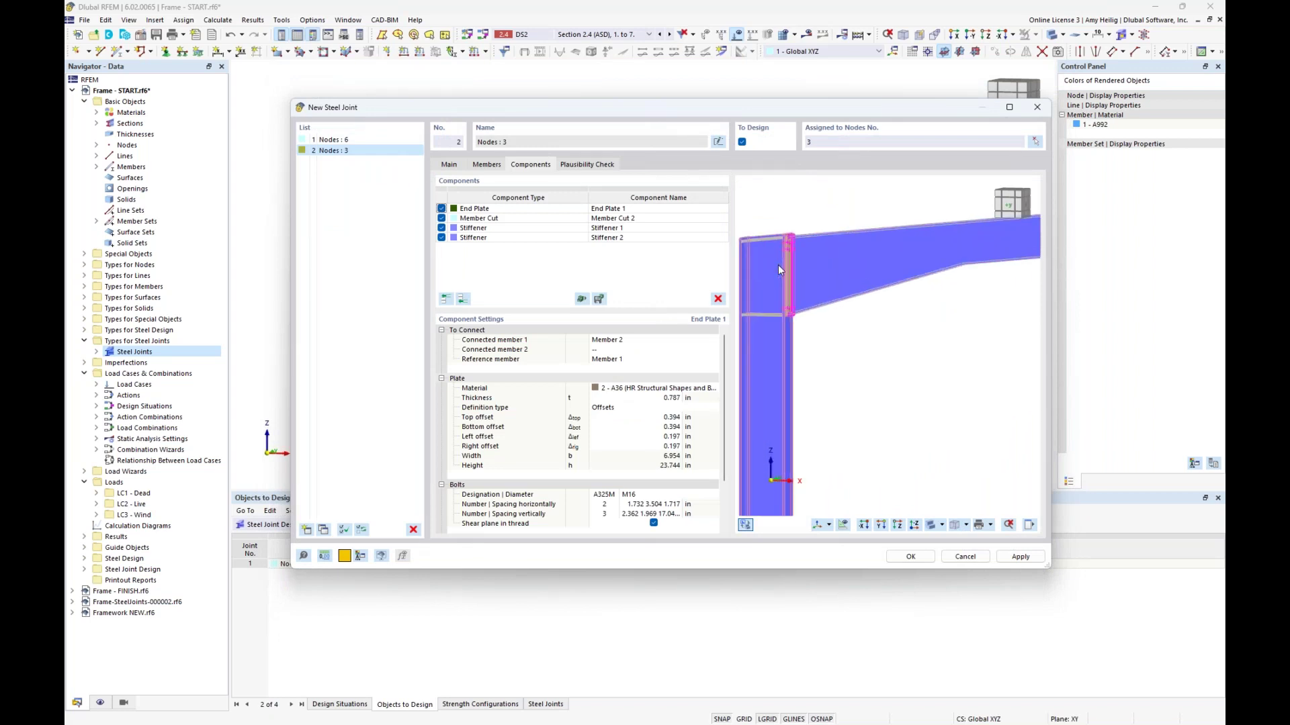
pyautogui.moveTo(814, 311); pyautogui.dragTo(906, 356, button='middle')
pyautogui.scroll(2, 877, 342)
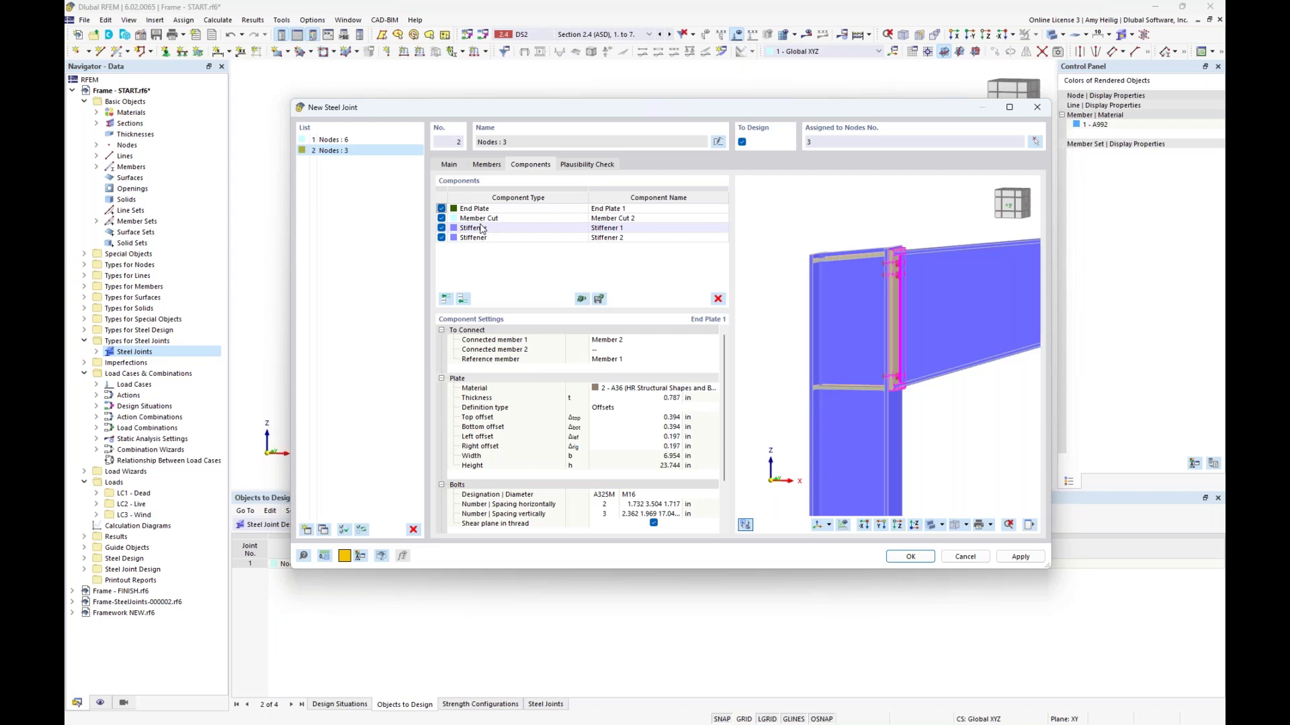
pyautogui.click(511, 209)
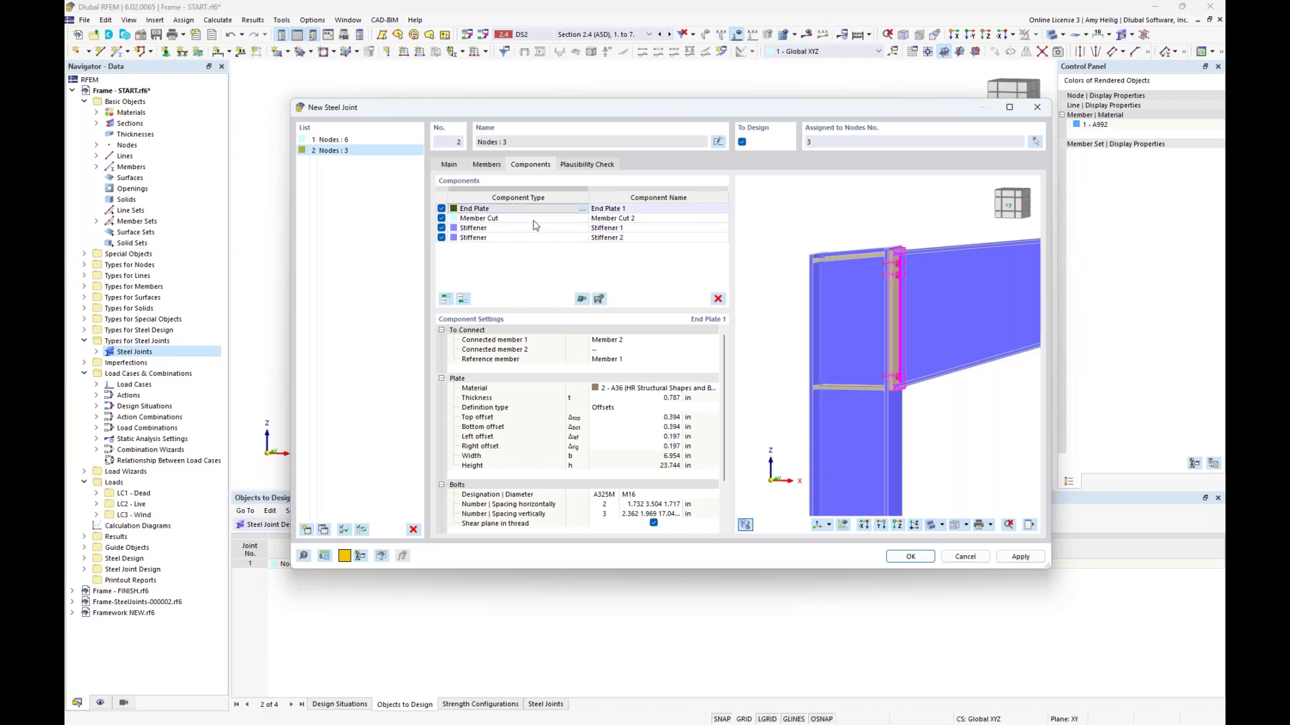
pyautogui.keyDown('ctrl'); pyautogui.moveTo(962, 440); pyautogui.dragTo(895, 415, button='middle'); pyautogui.keyUp('ctrl')
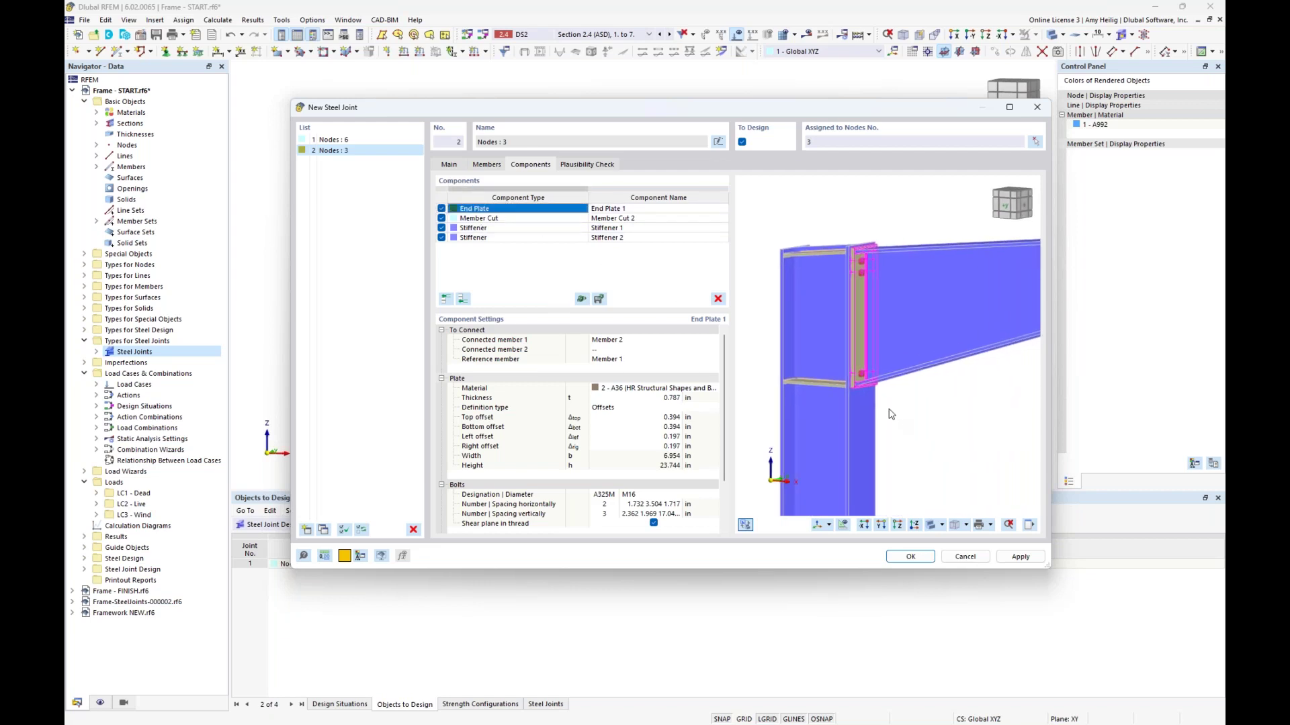
pyautogui.scroll(1, 868, 383)
pyautogui.scroll(2, 868, 388)
pyautogui.click(648, 340)
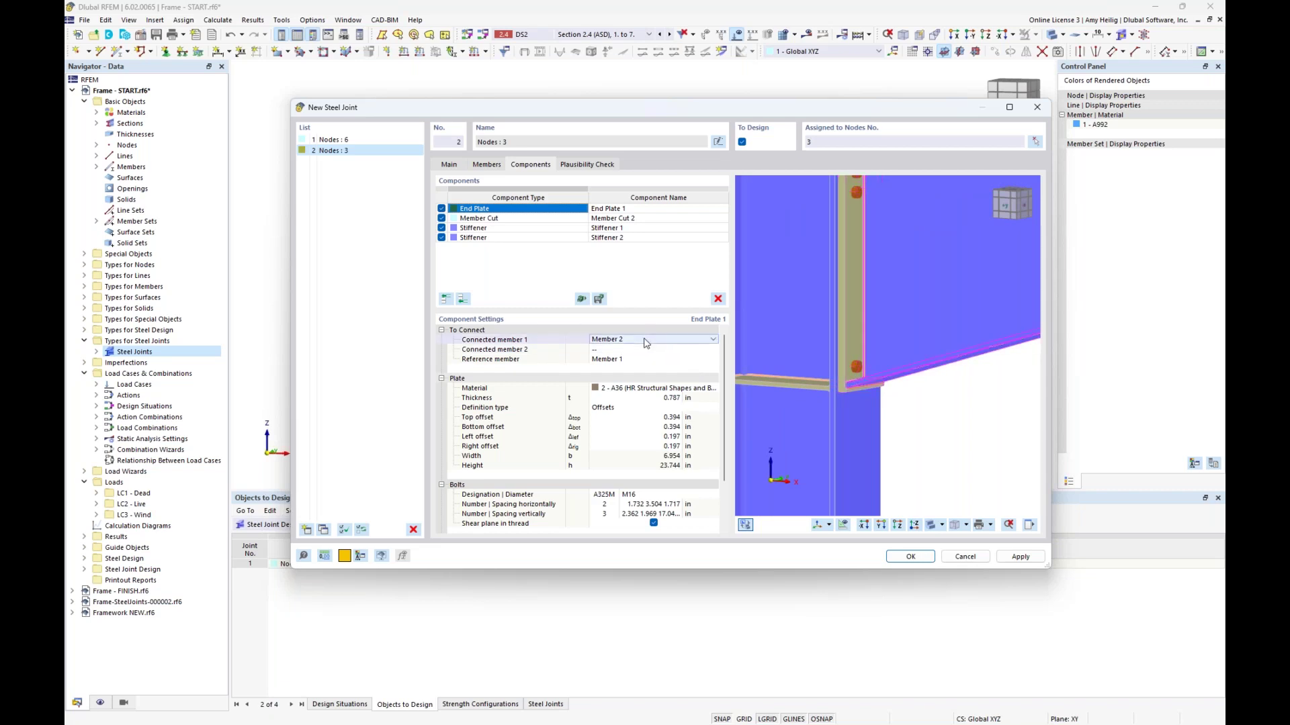
pyautogui.scroll(-1, 881, 356)
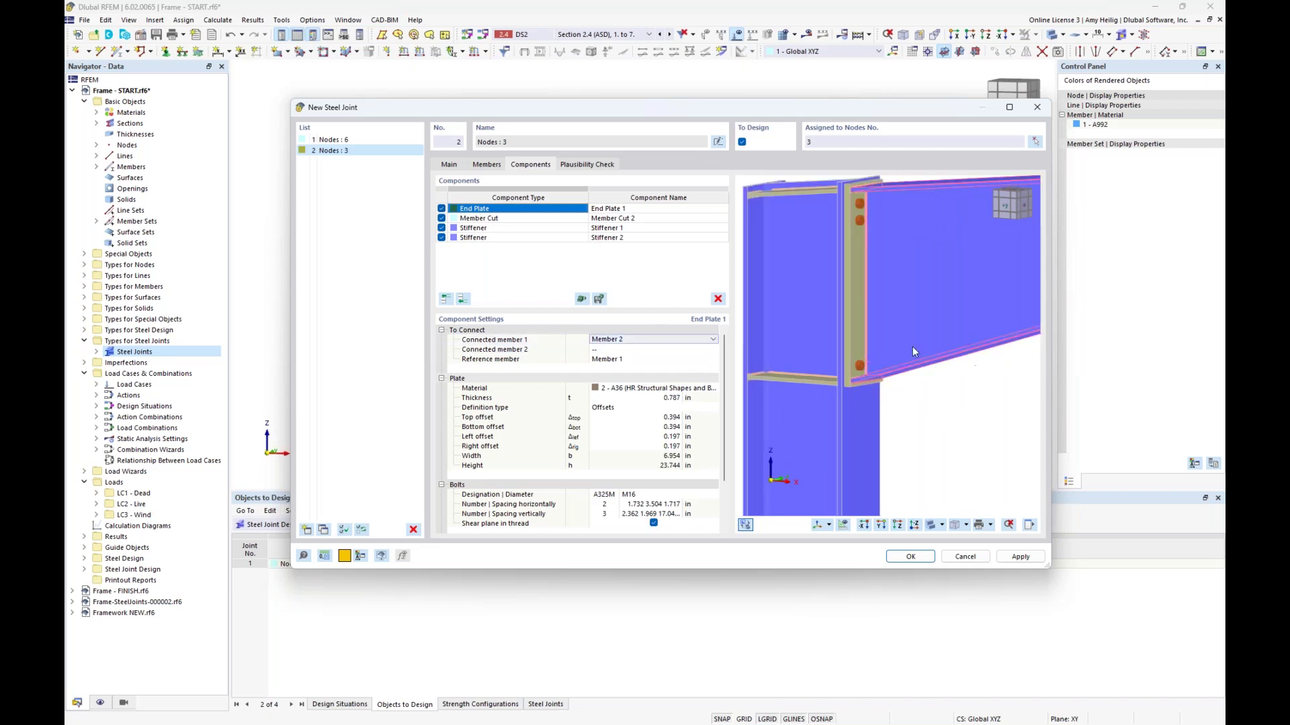
pyautogui.click(643, 358)
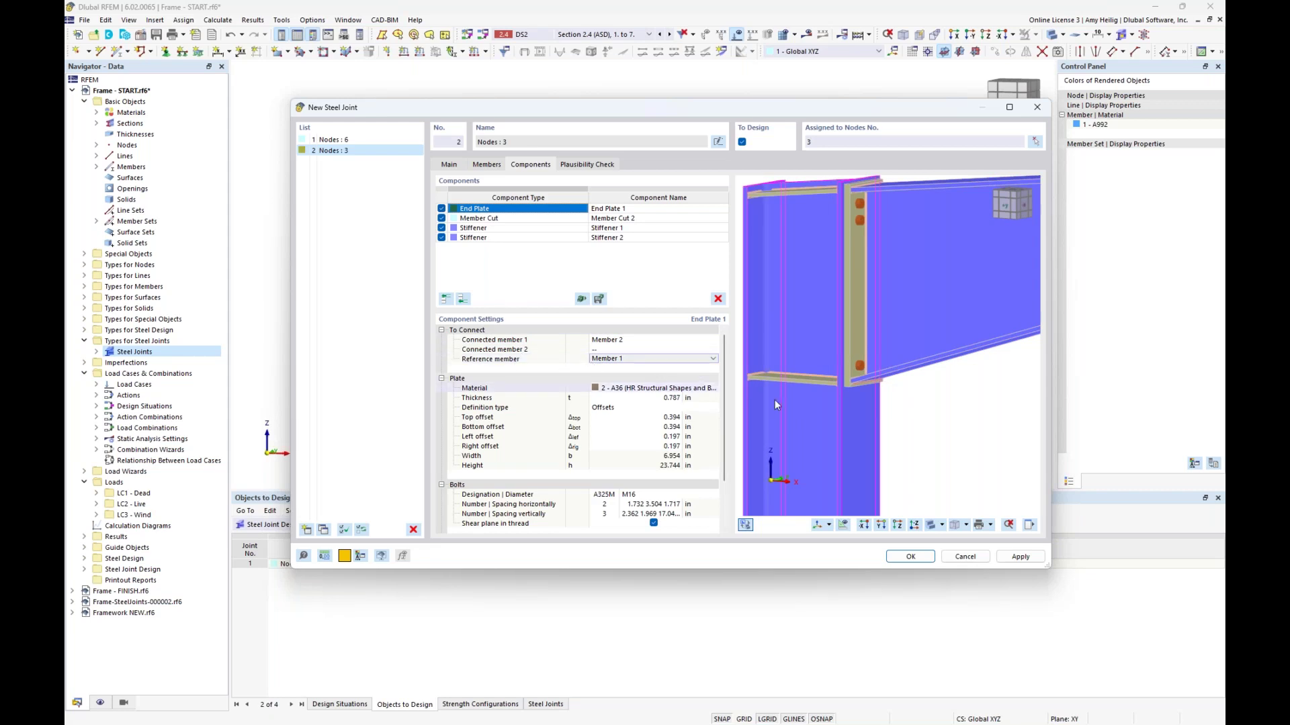
# Set the end plate's thickness to 0.75 in
pyautogui.click(645, 397)
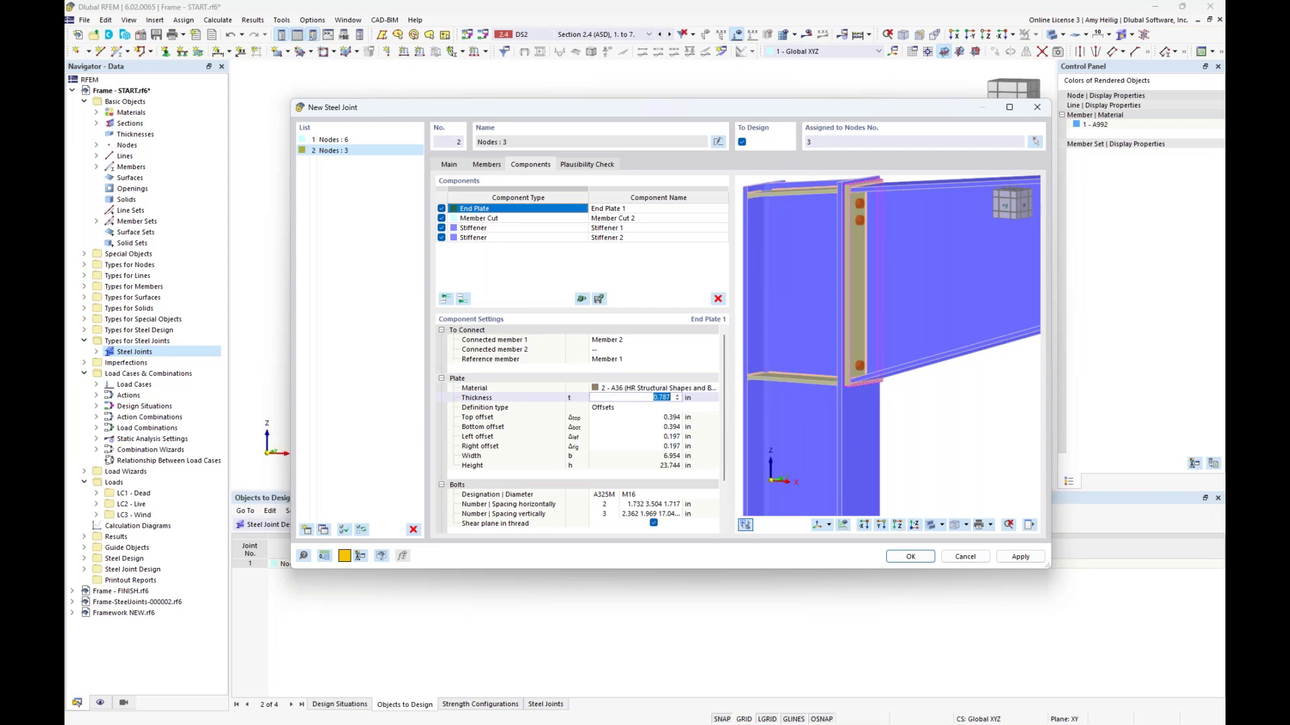
pyautogui.write('0.75')
pyautogui.press('Tab')
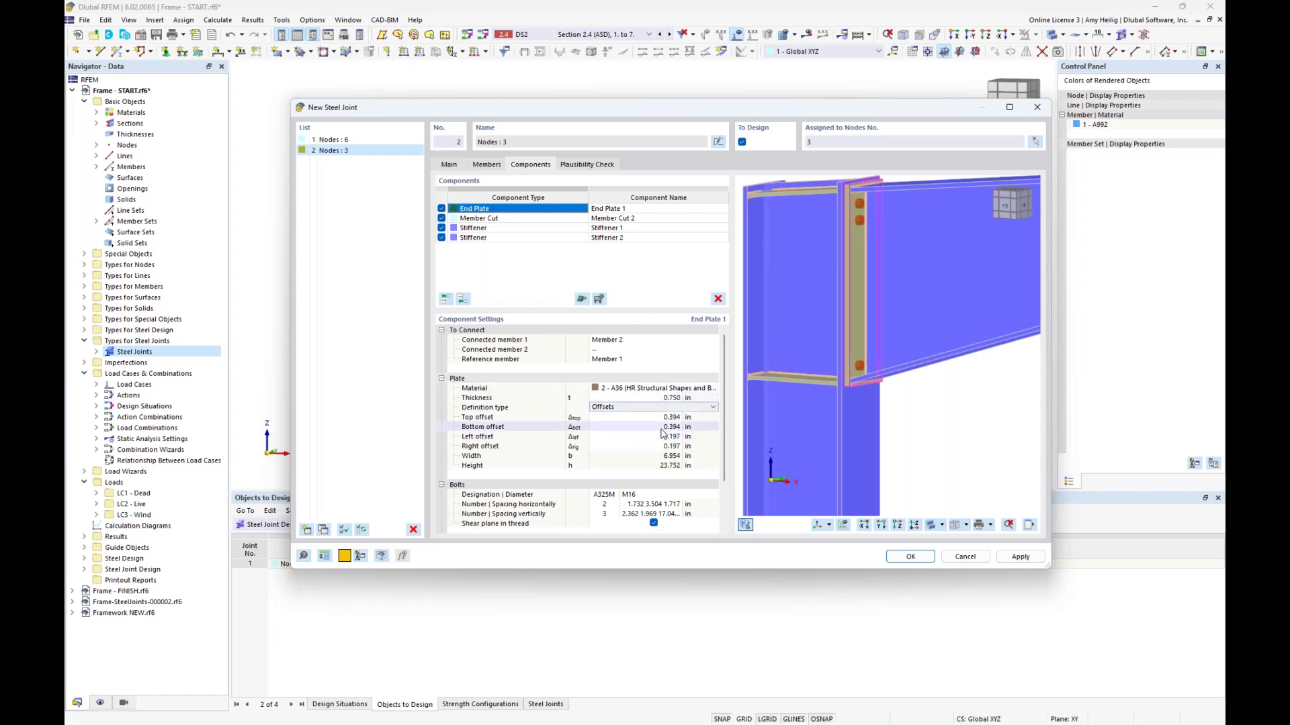
# Set the end plate's top offset to 0.5 in and its bottom offset to 1.0 in
pyautogui.scroll(5, 859, 294)
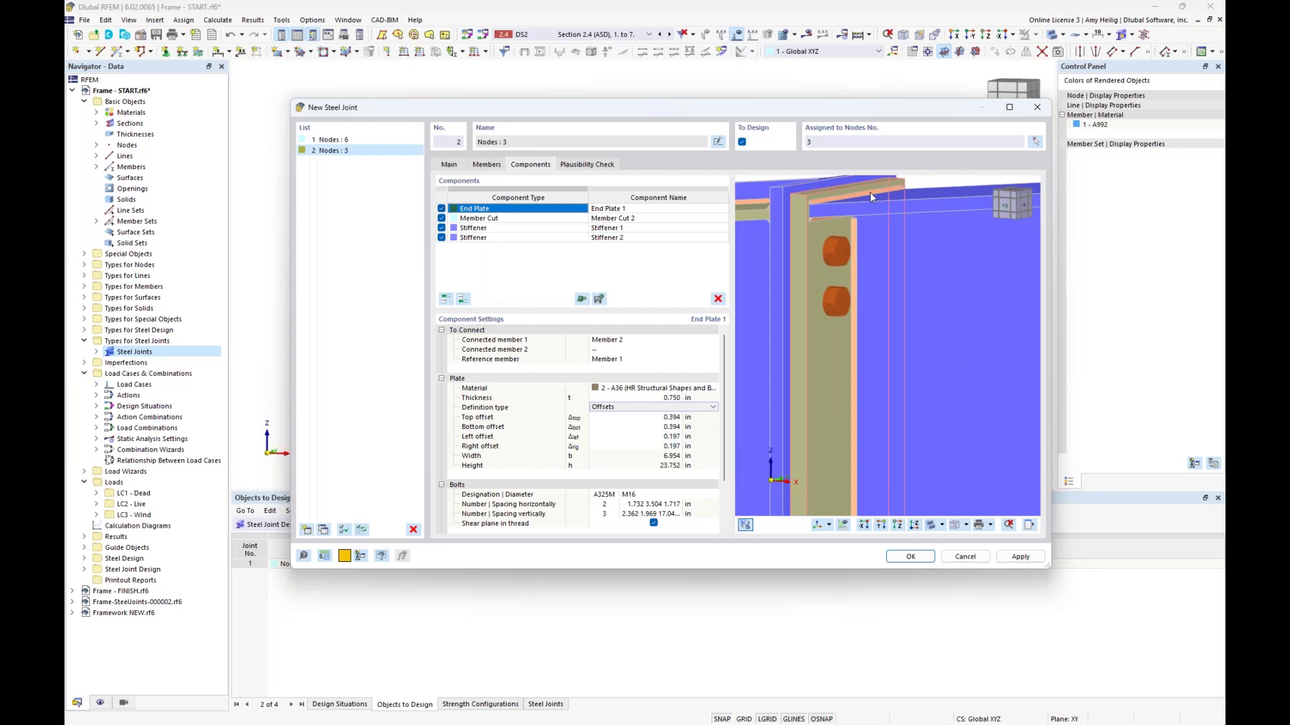
pyautogui.scroll(-2, 845, 250)
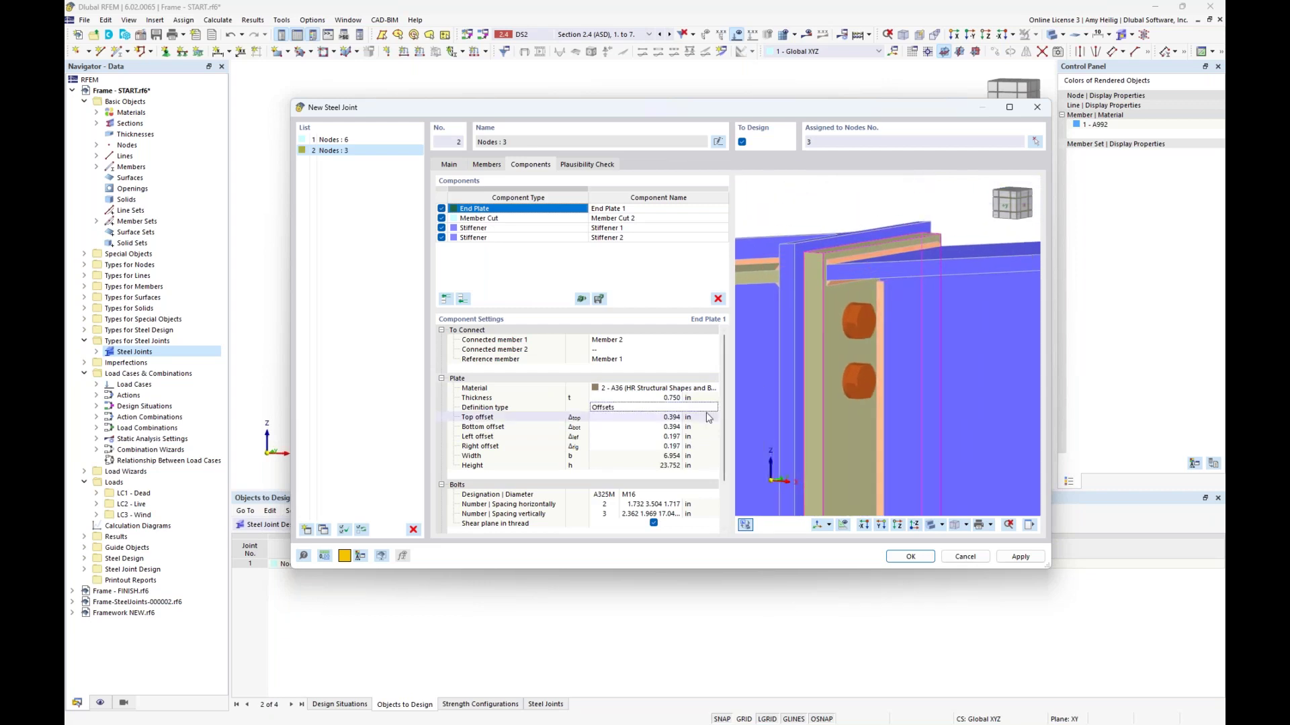
pyautogui.click(666, 420)
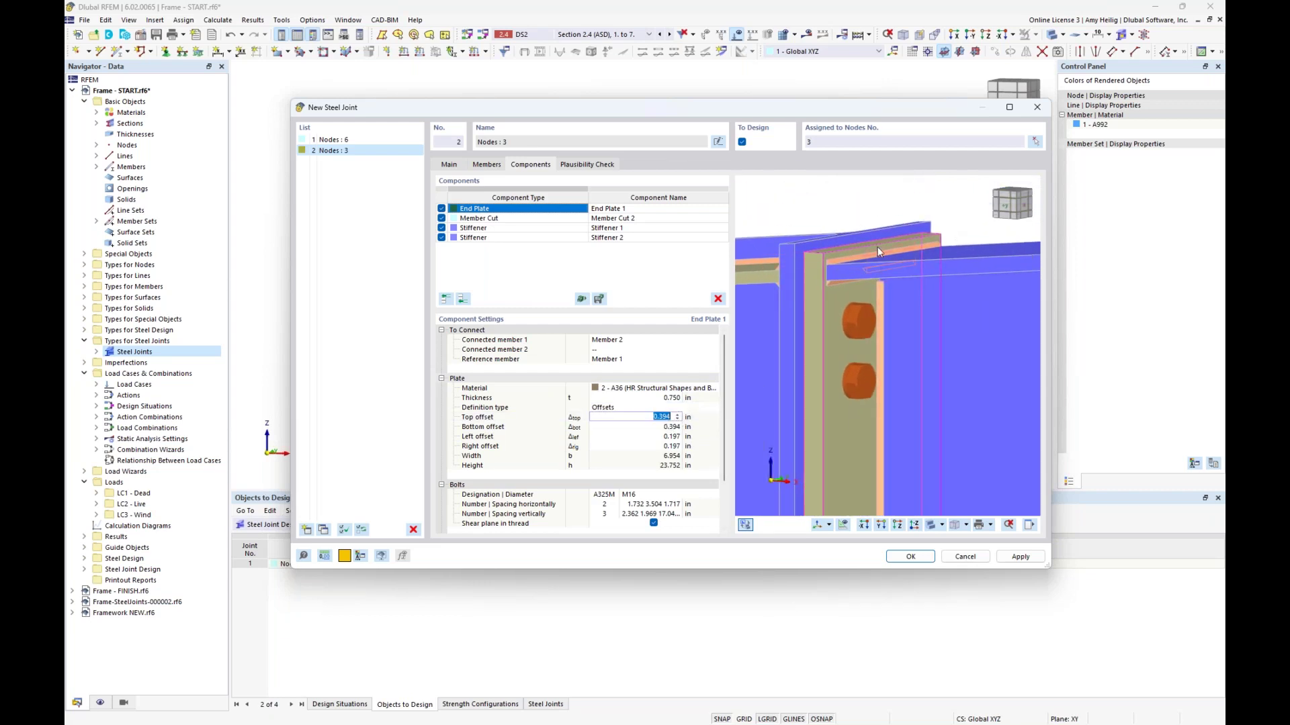
pyautogui.write('0.5')
pyautogui.press('Tab')
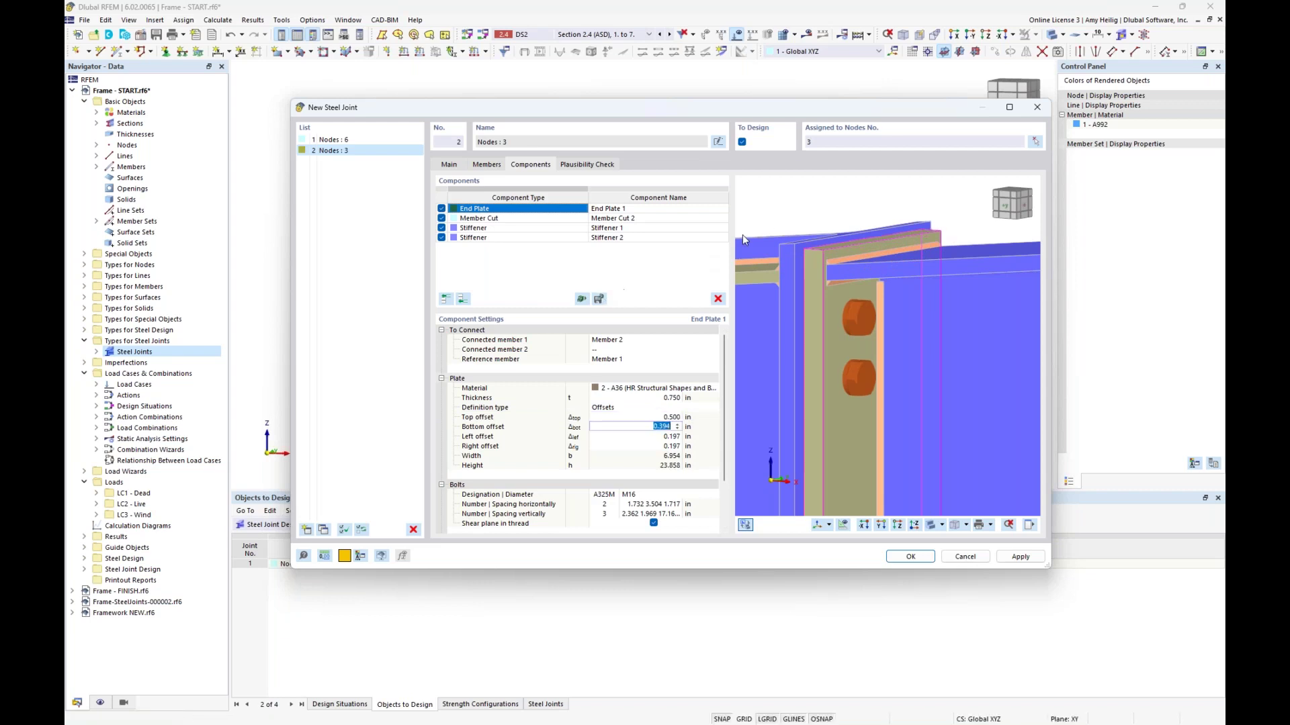
pyautogui.scroll(-3, 879, 309)
pyautogui.moveTo(884, 461); pyautogui.dragTo(888, 274, button='middle')
pyautogui.scroll(3, 884, 412)
pyautogui.click(657, 428)
pyautogui.write('1.0')
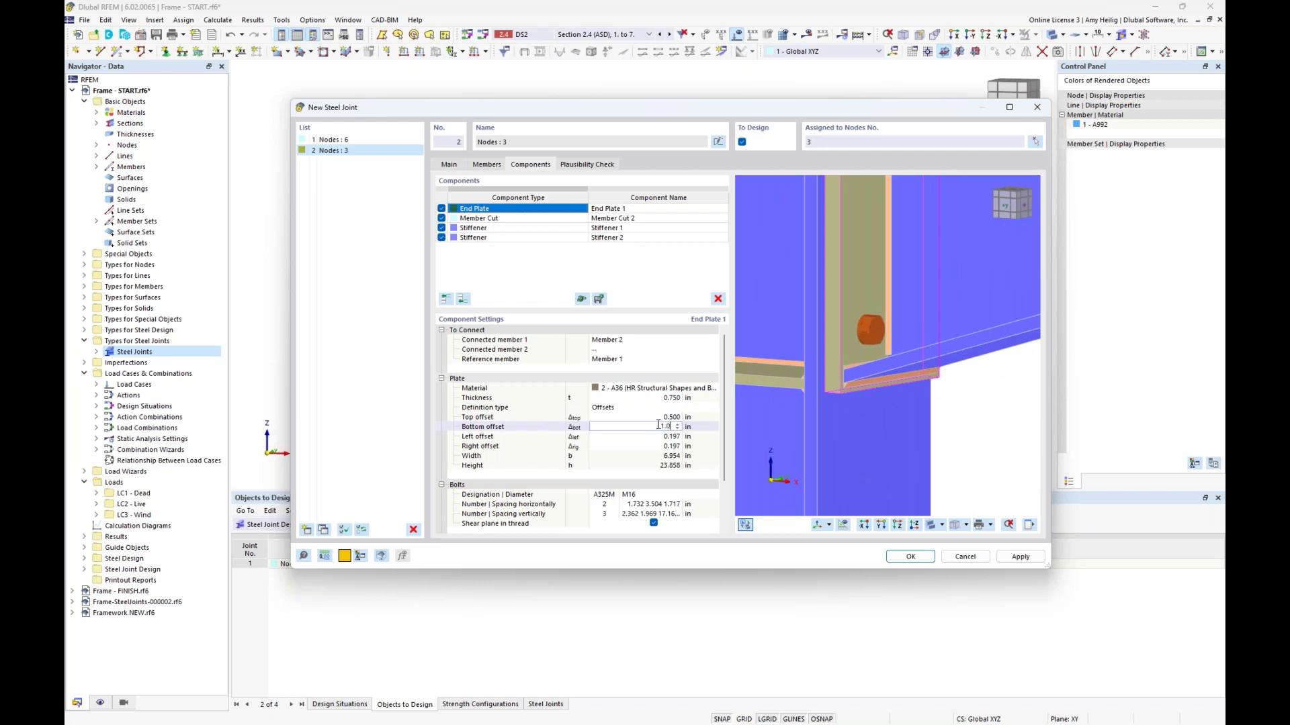
pyautogui.press('Return')
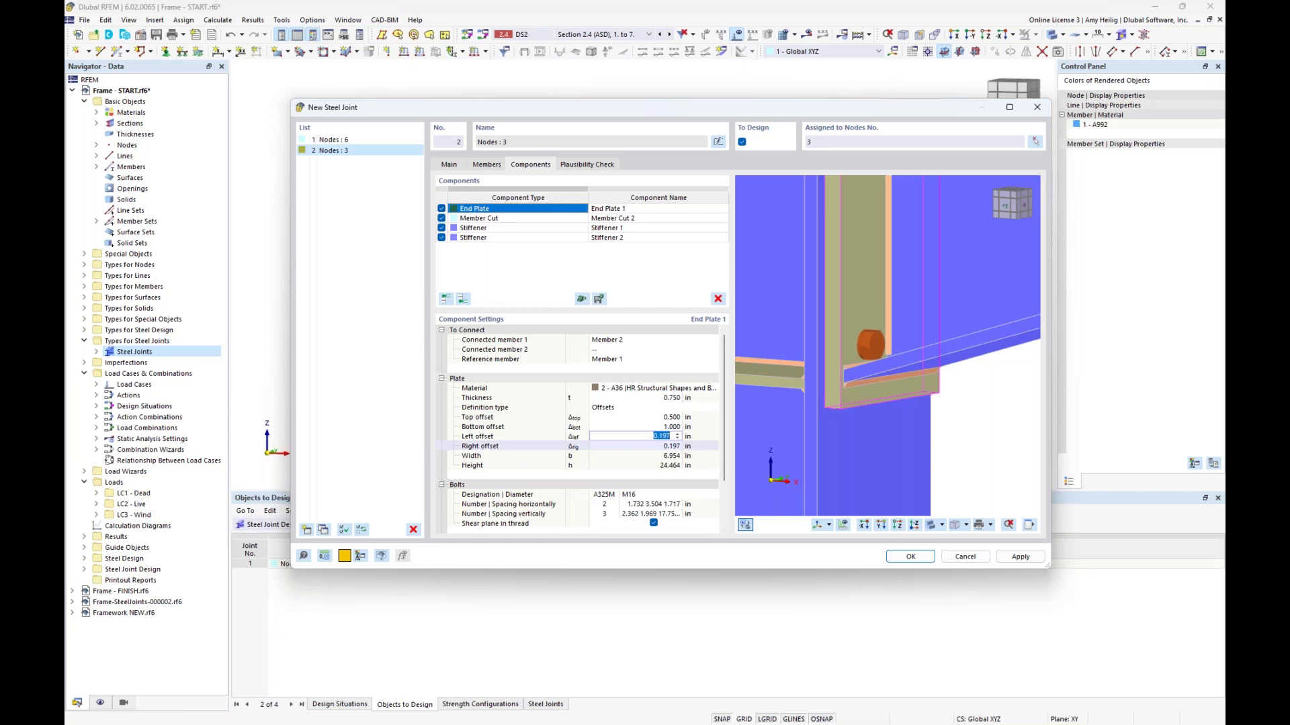
# Set the end plate's left and right offsets to 0.25 in each
pyautogui.write('0.25')
pyautogui.press('Return')
pyautogui.write('0.25')
pyautogui.press('Return')
# Change the end plate bolts to designation A325 with a 7/8" diameter
pyautogui.scroll(-5, 871, 311)
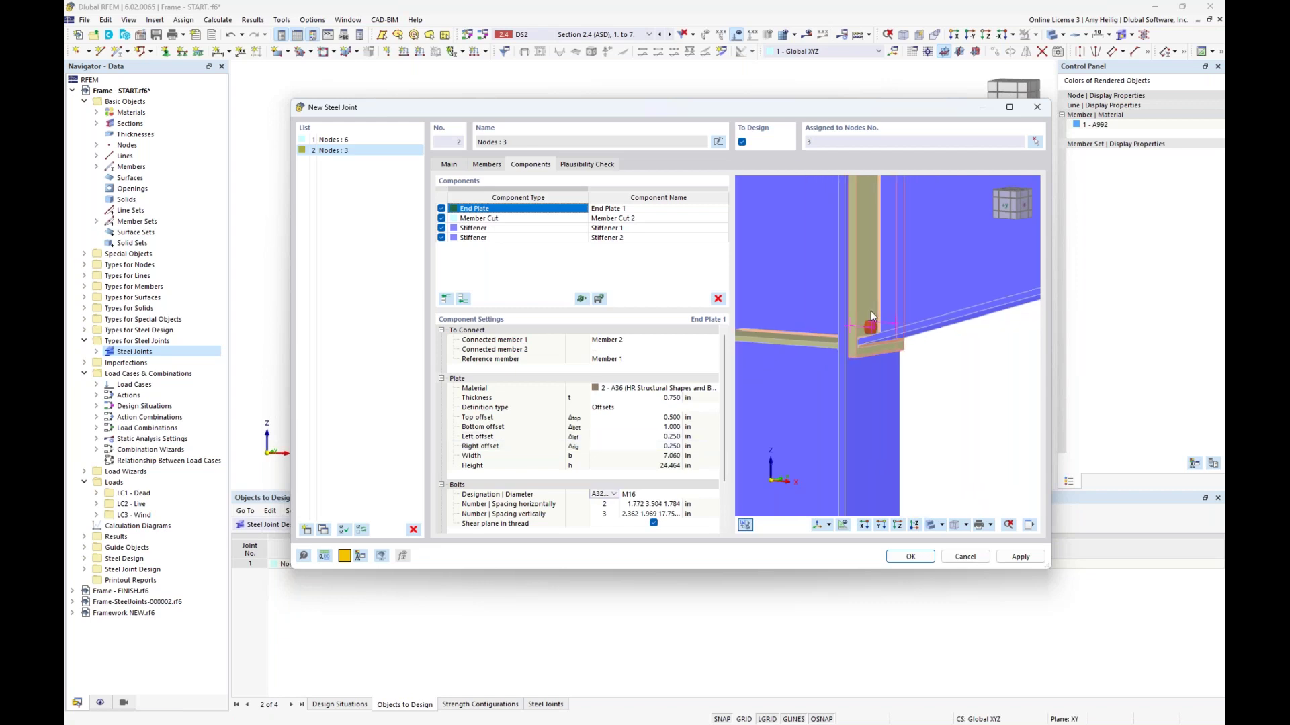
pyautogui.moveTo(924, 354); pyautogui.dragTo(923, 444, button='middle')
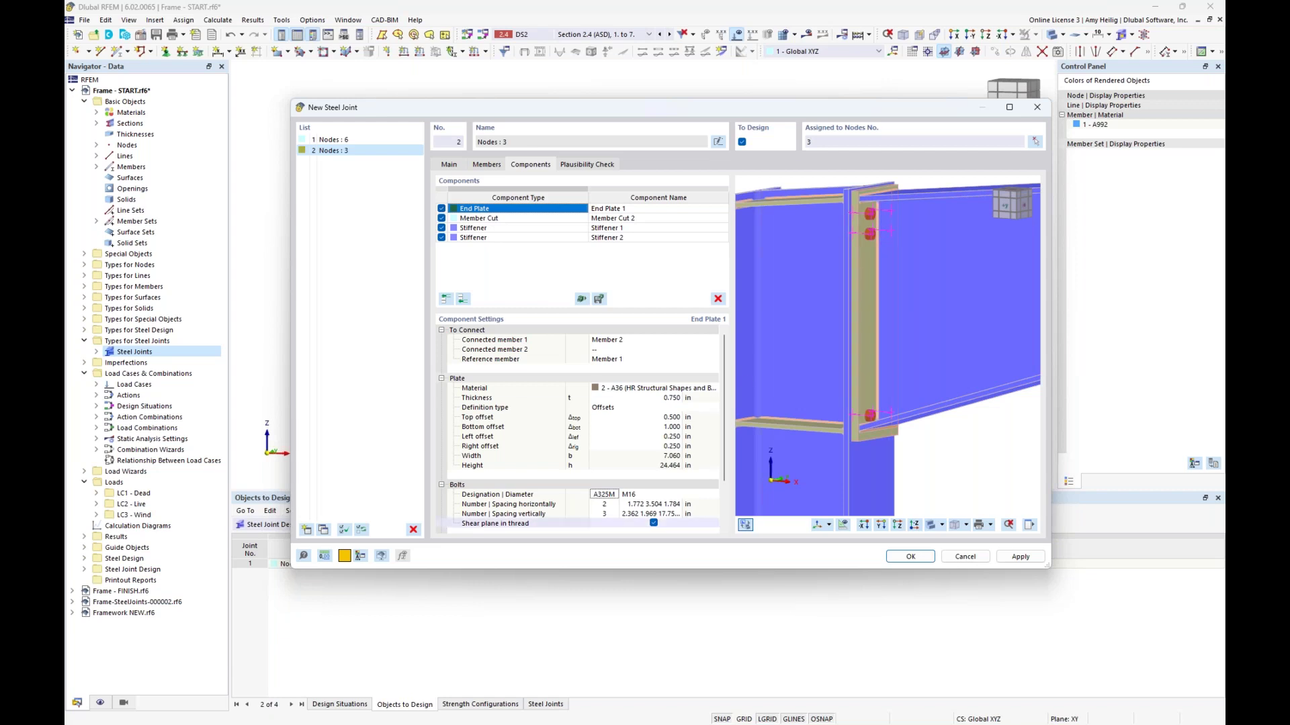
pyautogui.scroll(-2, 598, 478)
pyautogui.click(612, 446)
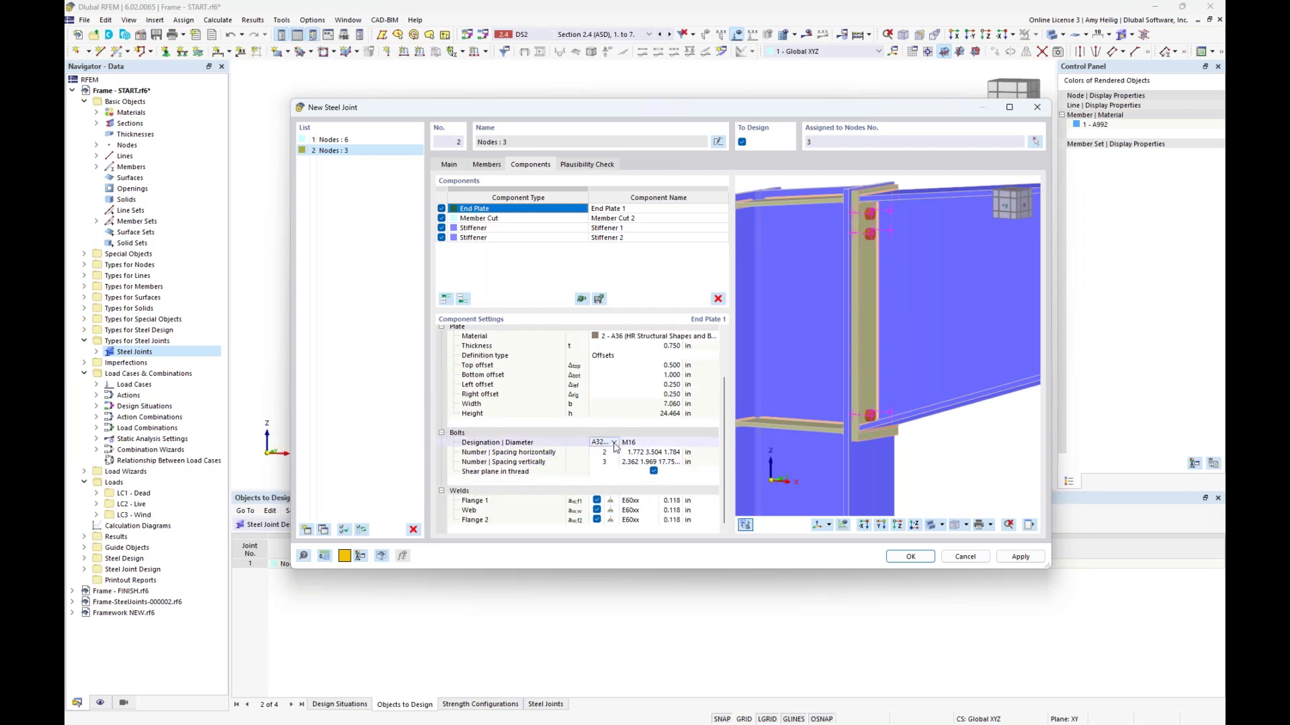
pyautogui.click(613, 443)
pyautogui.click(600, 451)
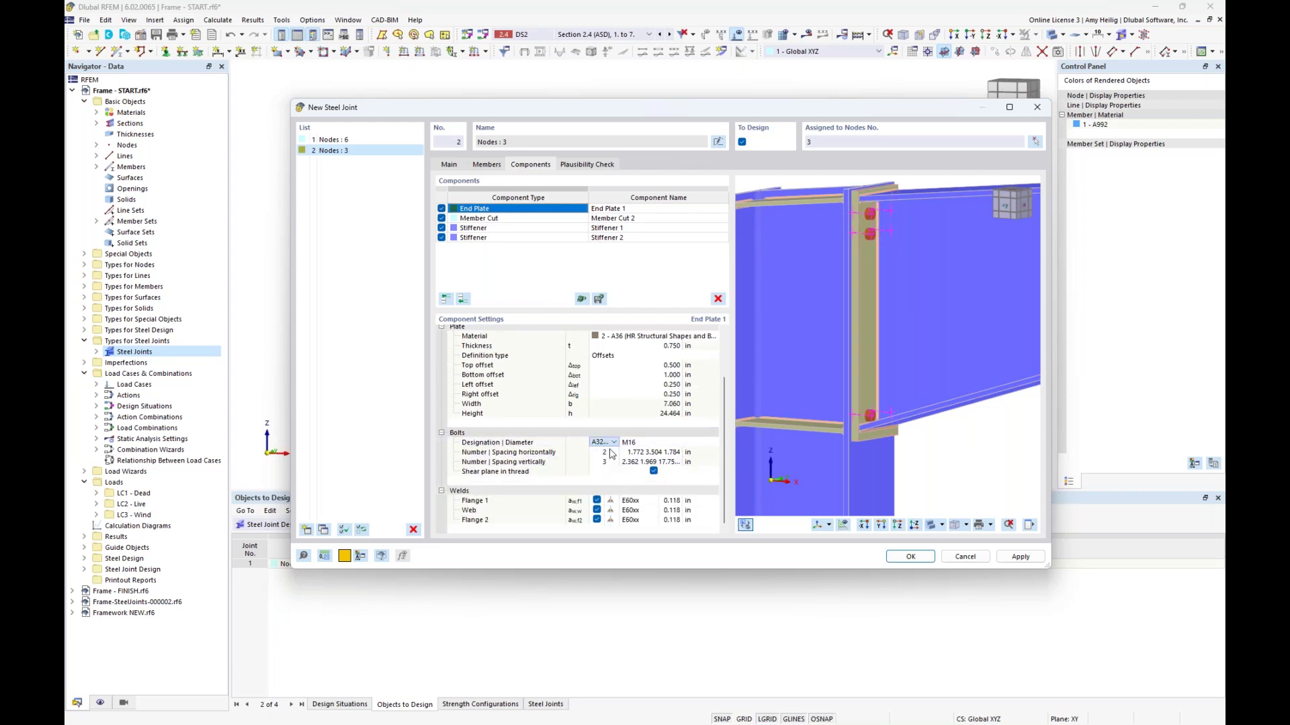
pyautogui.click(632, 444)
pyautogui.click(632, 444)
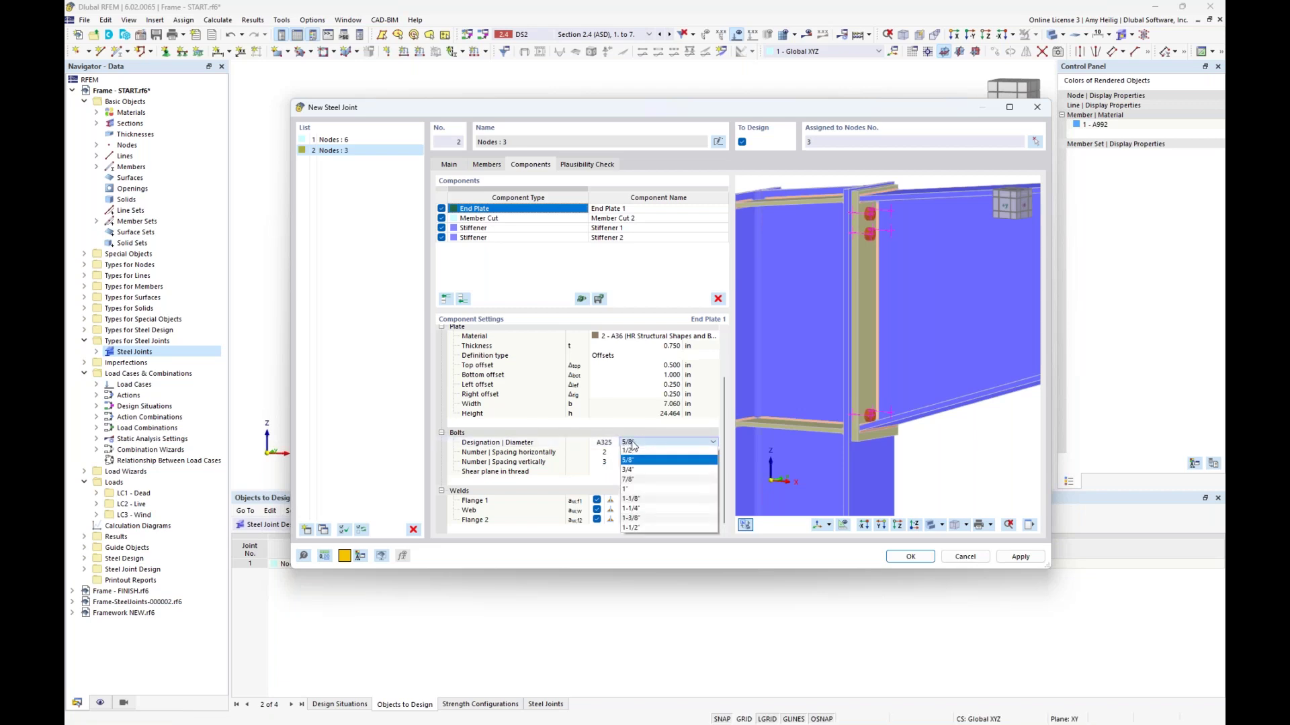
pyautogui.click(632, 482)
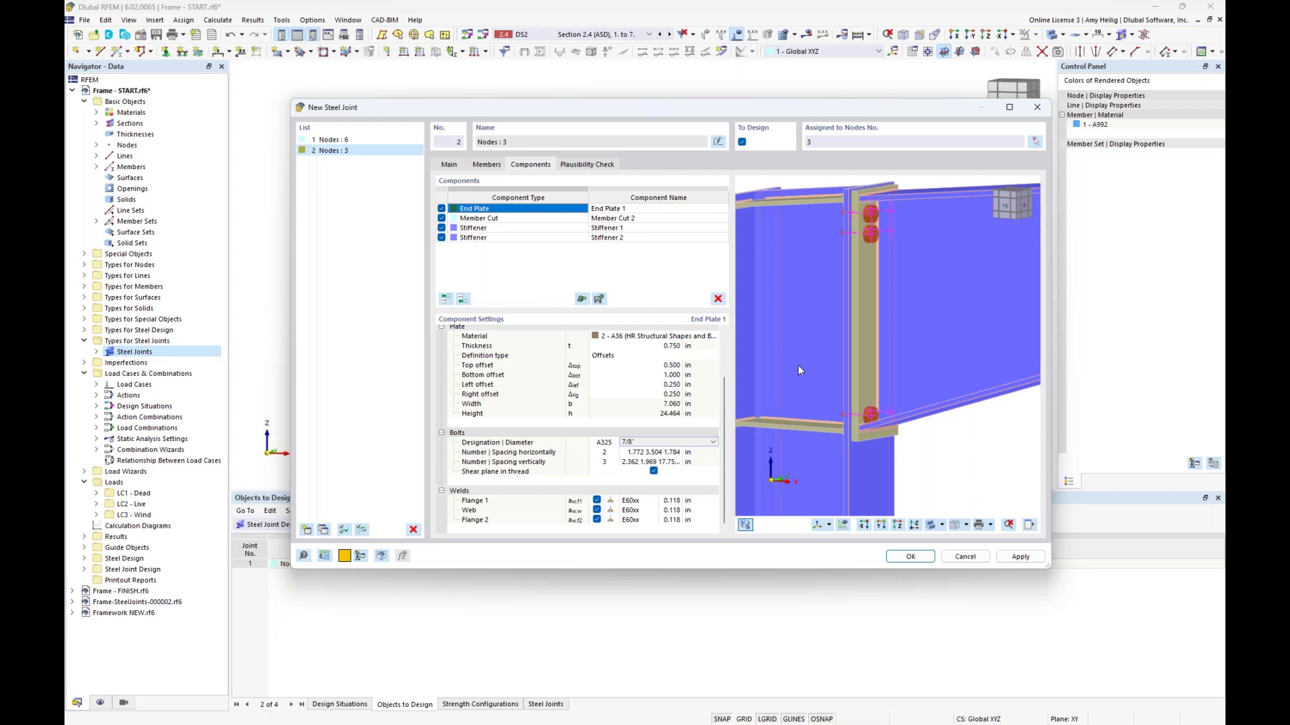
# Arrange the end plate bolts in 4 vertical rows with vertical spacings of 3.5, 5.5, 5.5 and 5.5 in
pyautogui.keyDown('ctrl'); pyautogui.moveTo(984, 281); pyautogui.dragTo(885, 312, button='middle'); pyautogui.keyUp('ctrl')
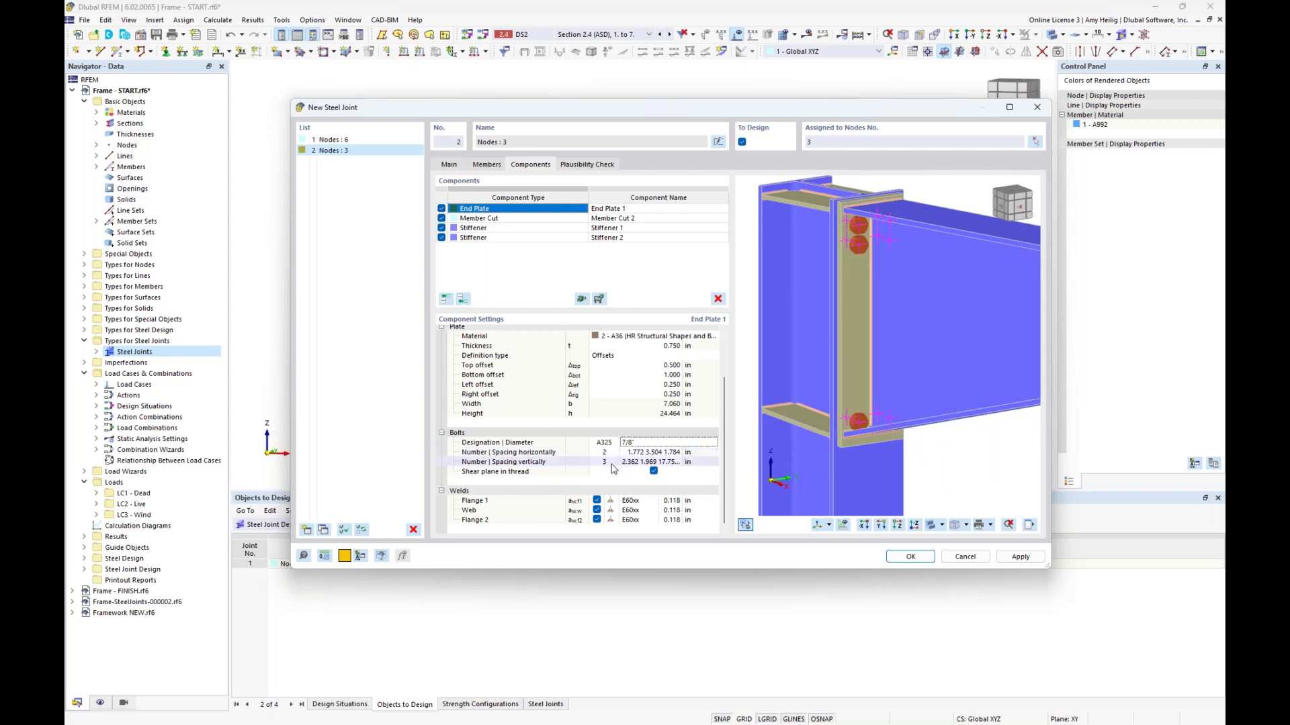
pyautogui.click(609, 462)
pyautogui.click(632, 462)
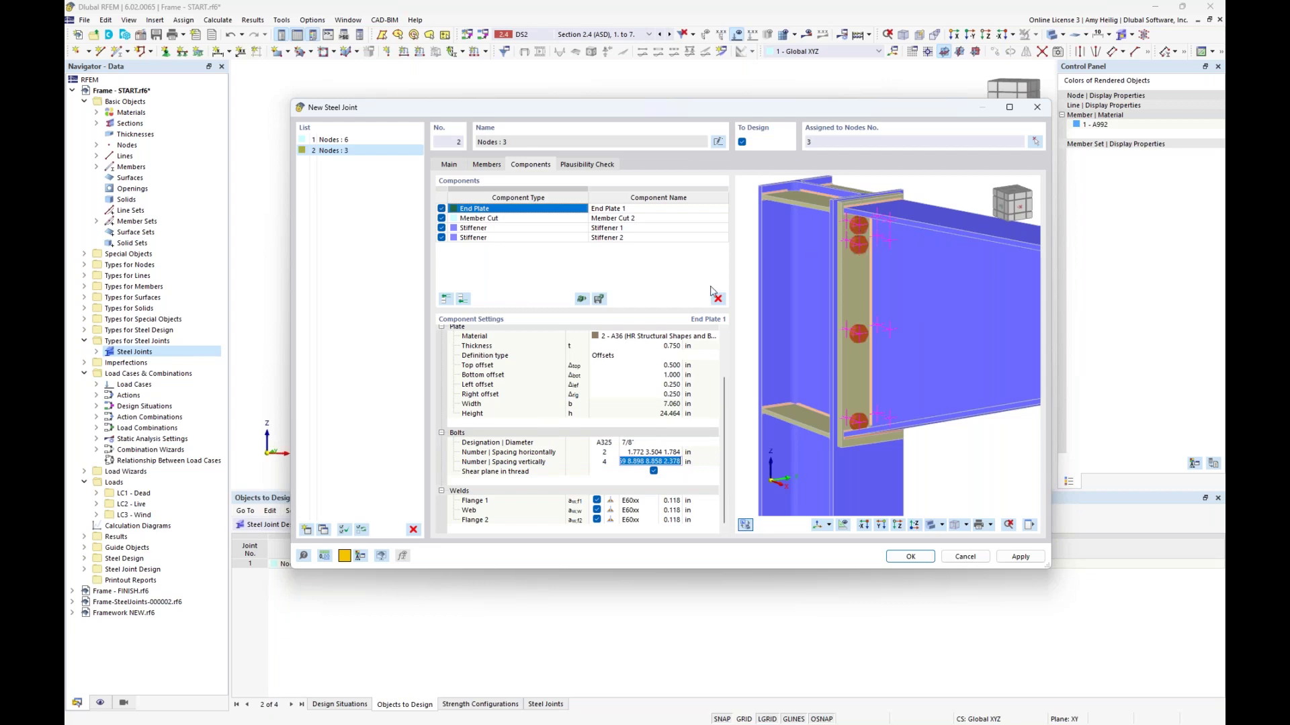
pyautogui.write('3.5')
pyautogui.write('5.5 5.5 5.5')
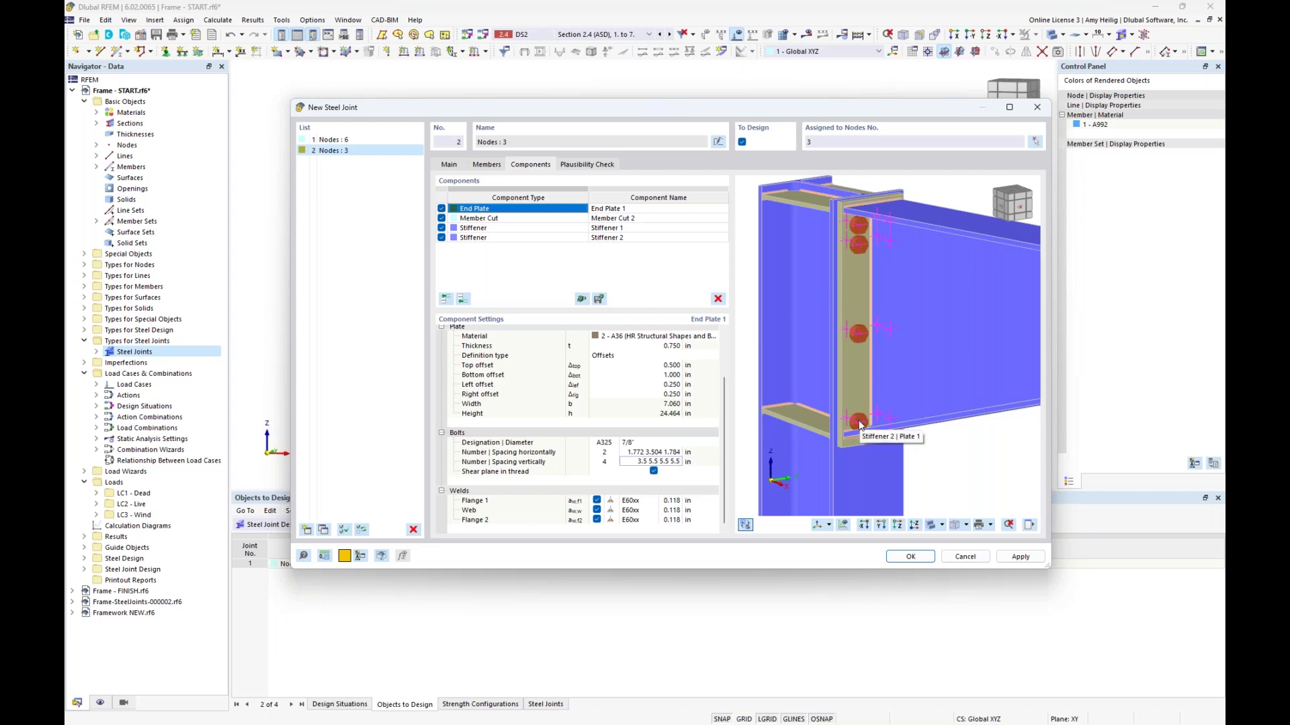
pyautogui.press('Return')
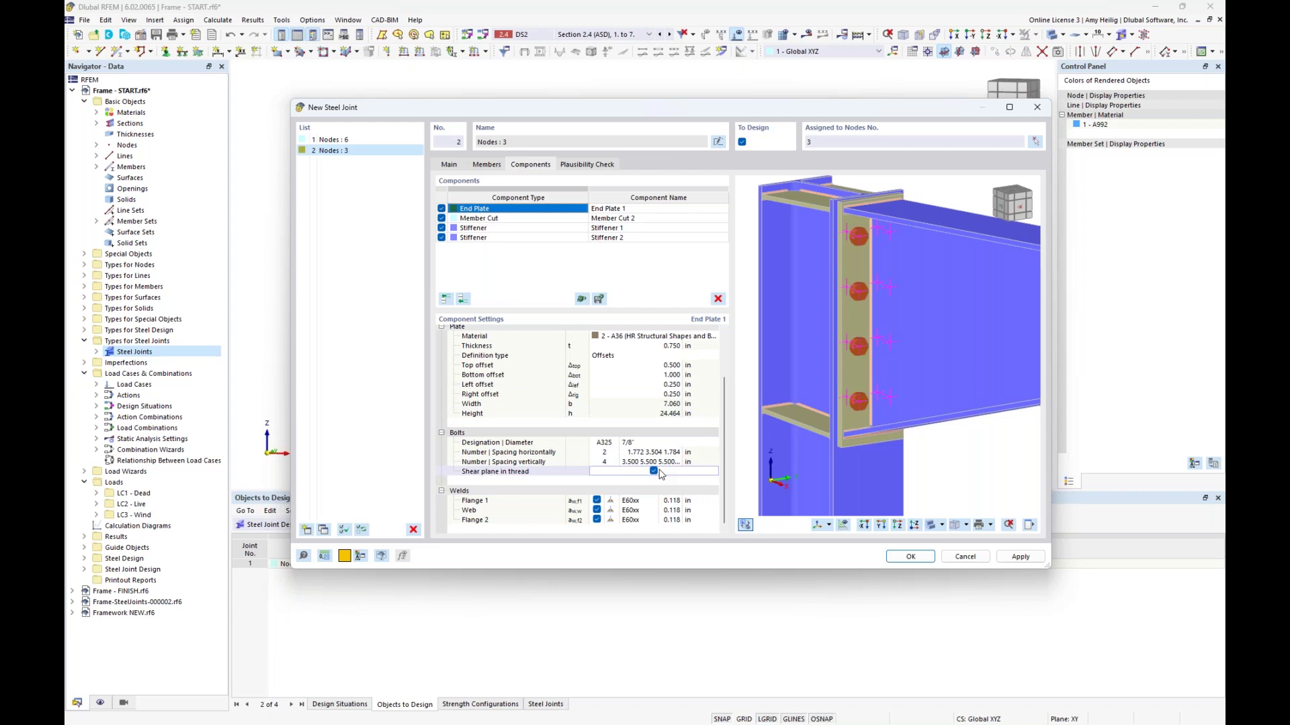
# Set the end plate's weld sizes to 0.25 in for flange 1, the web and flange 2
pyautogui.click(653, 502)
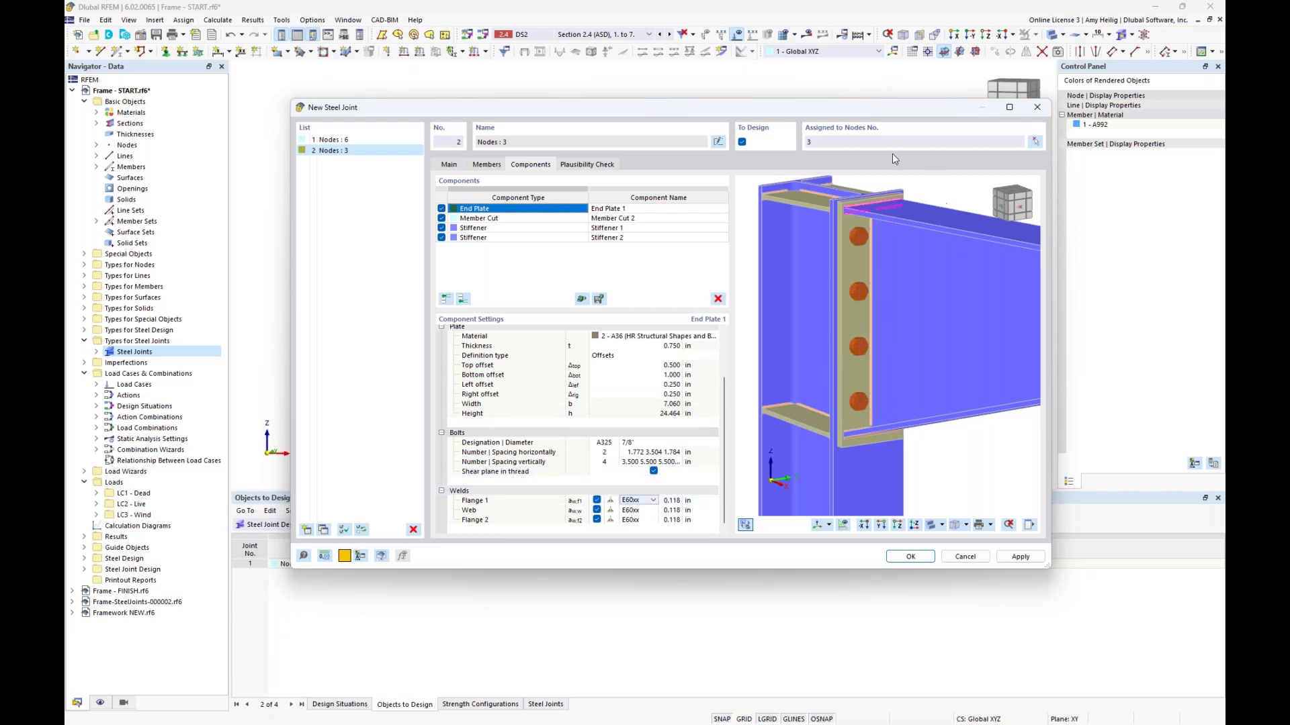
pyautogui.click(669, 500)
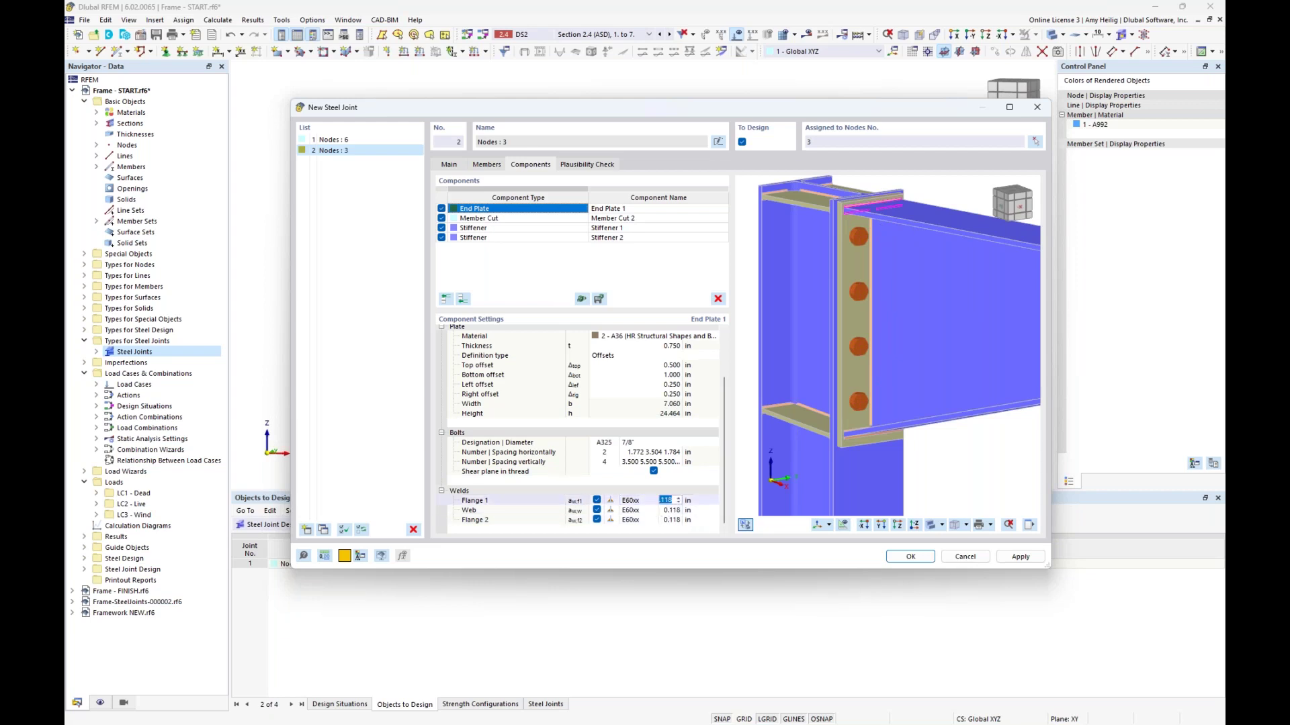
pyautogui.write('0.25')
pyautogui.press('Return')
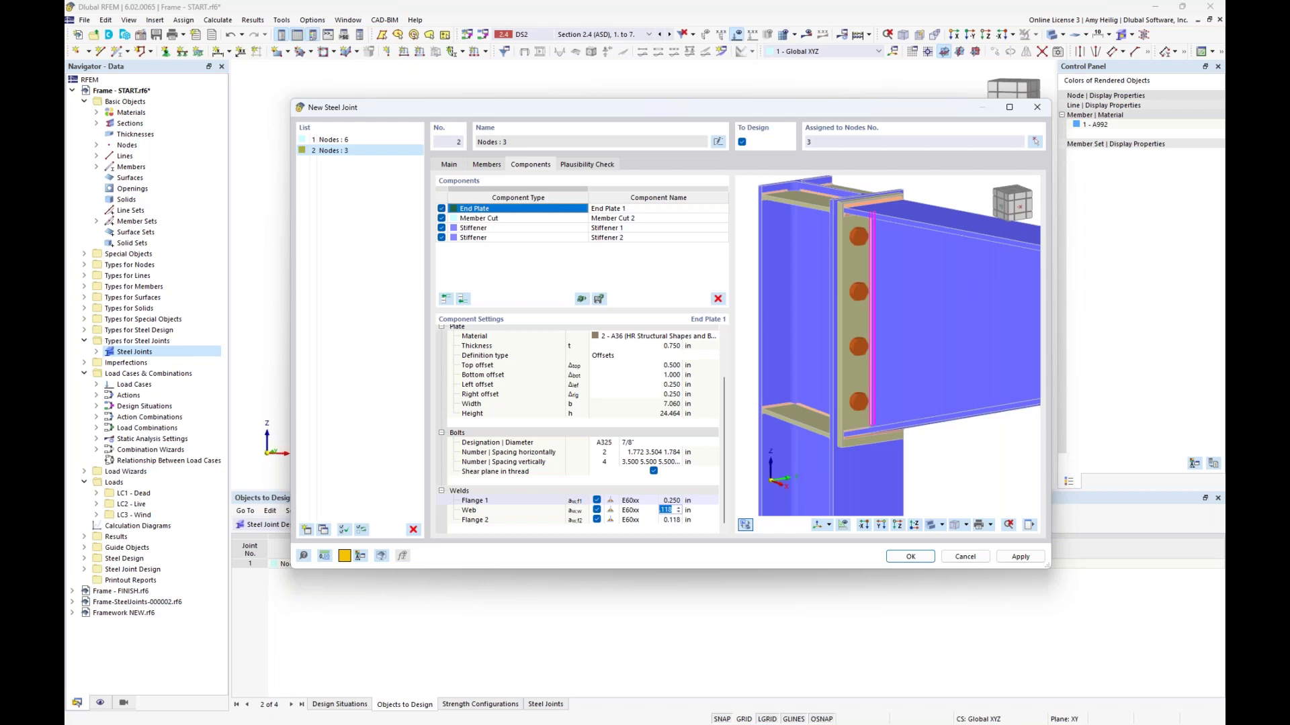
pyautogui.write('0.25')
pyautogui.press('Tab')
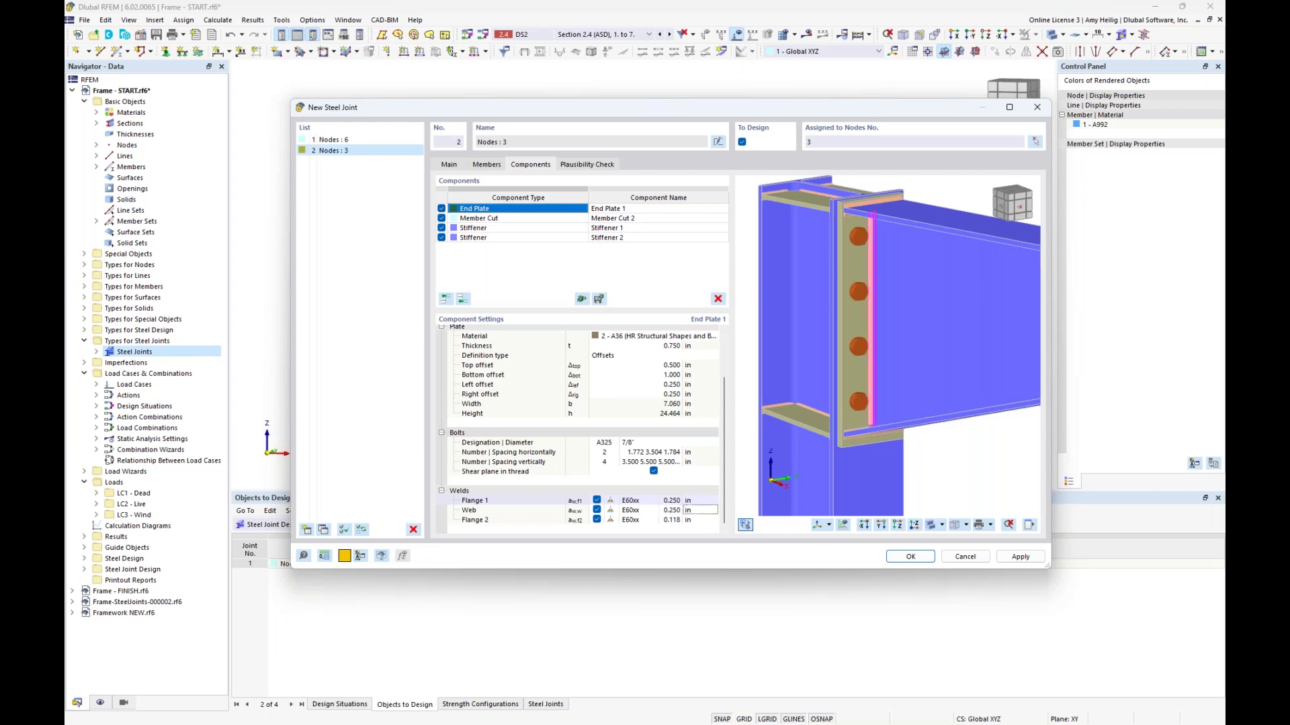
pyautogui.press('Tab')
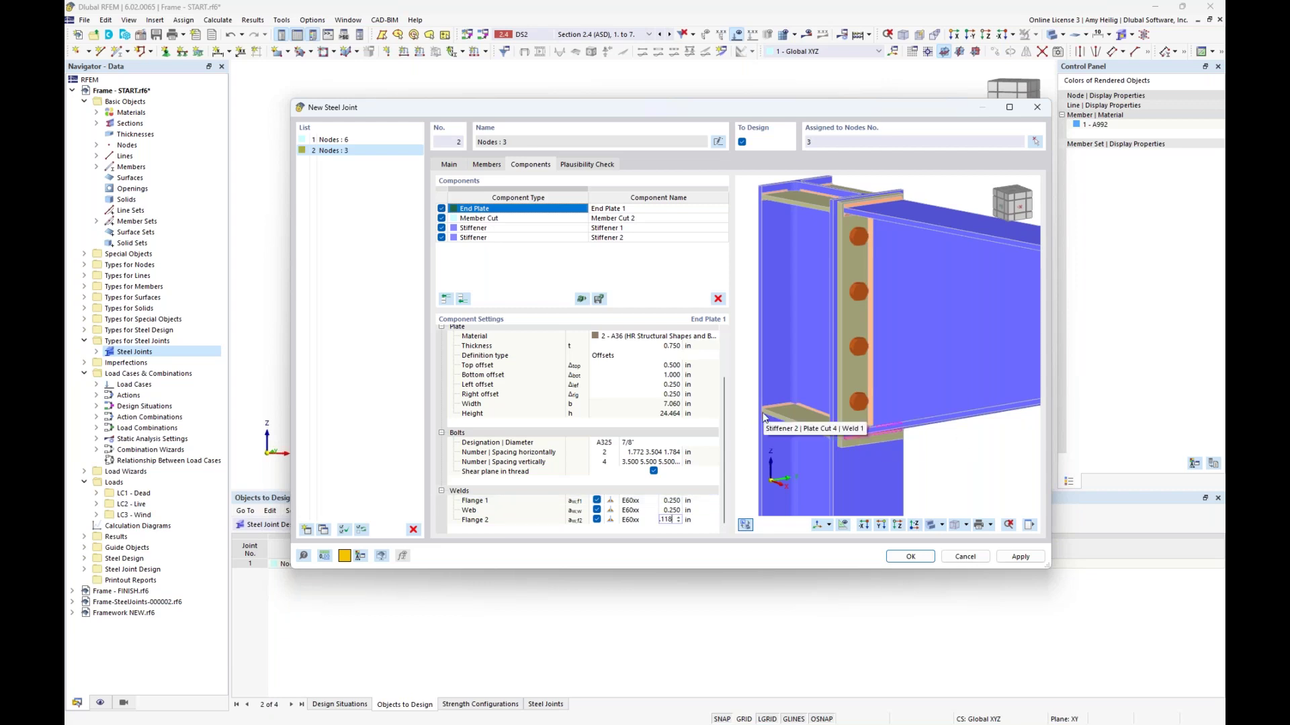
pyautogui.press('BackSpace')
pyautogui.press('BackSpace')
pyautogui.press('BackSpace')
pyautogui.press('BackSpace')
pyautogui.write('0.25')
pyautogui.click(668, 500)
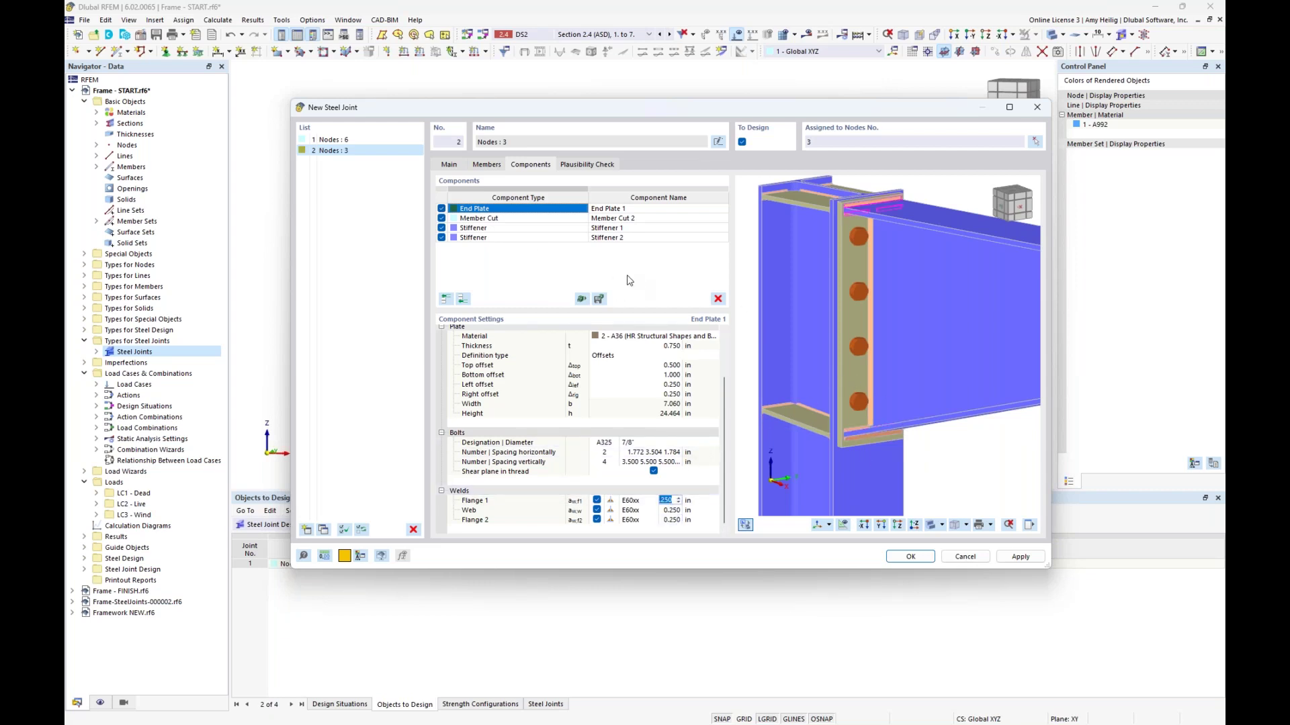
# Switch off the Member Cut 2 component and inspect the column top from the side without it
pyautogui.click(538, 219)
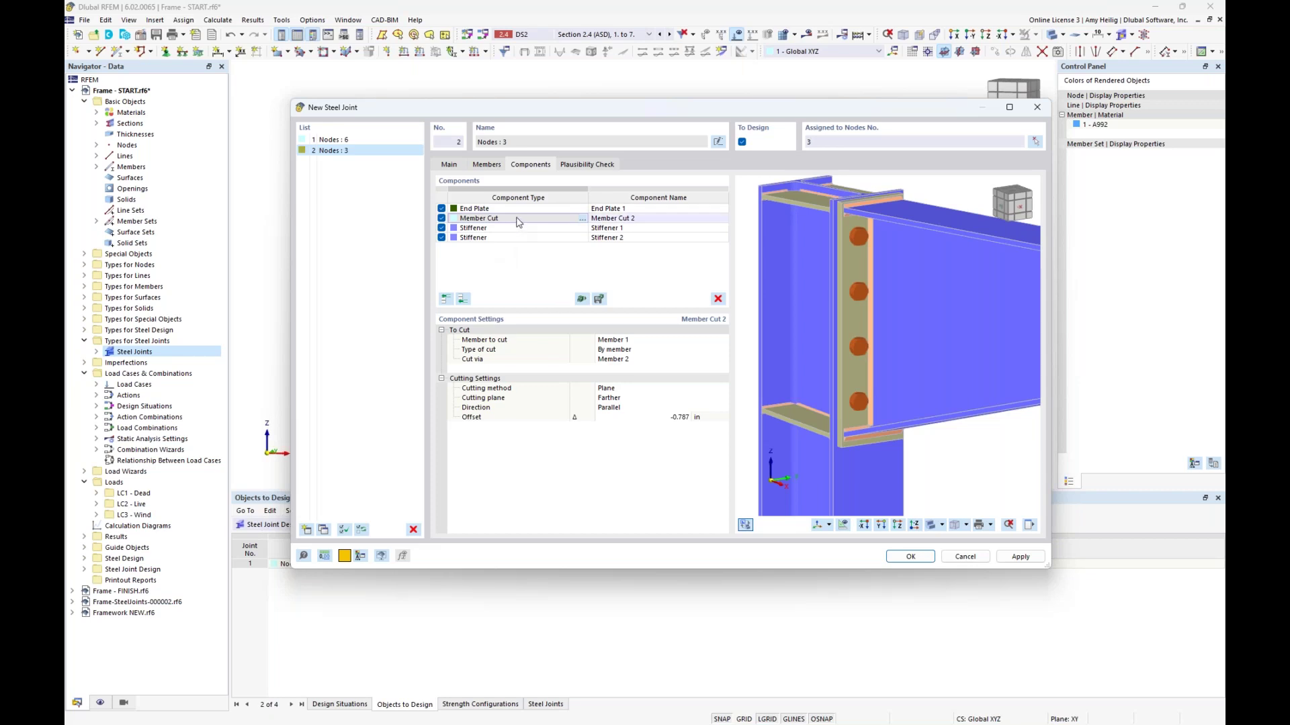
pyautogui.click(517, 219)
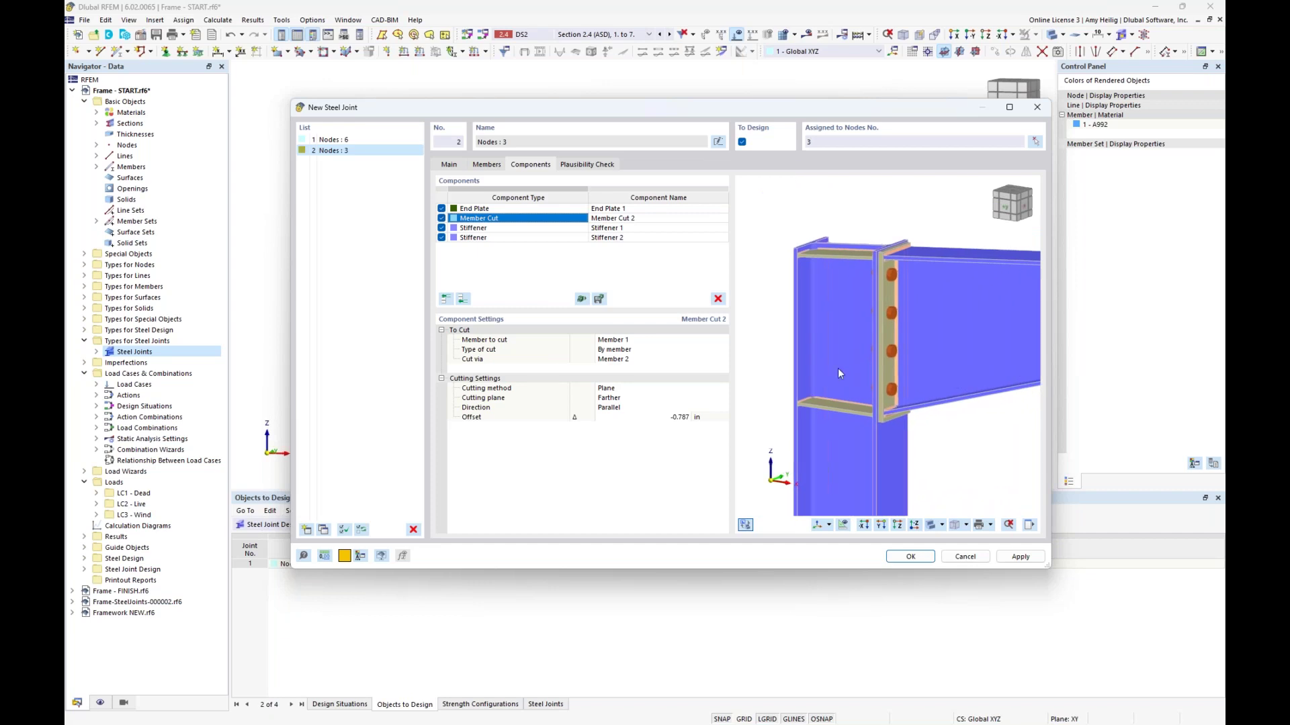
pyautogui.click(441, 218)
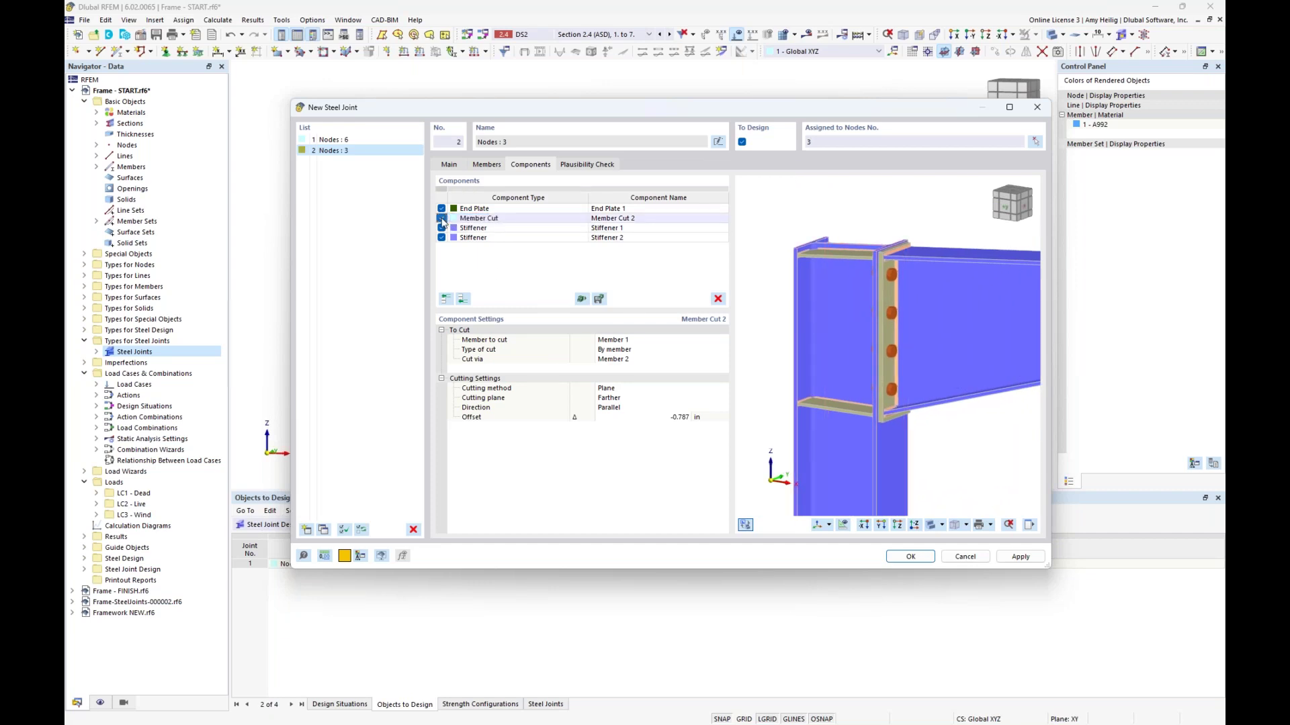
pyautogui.click(442, 218)
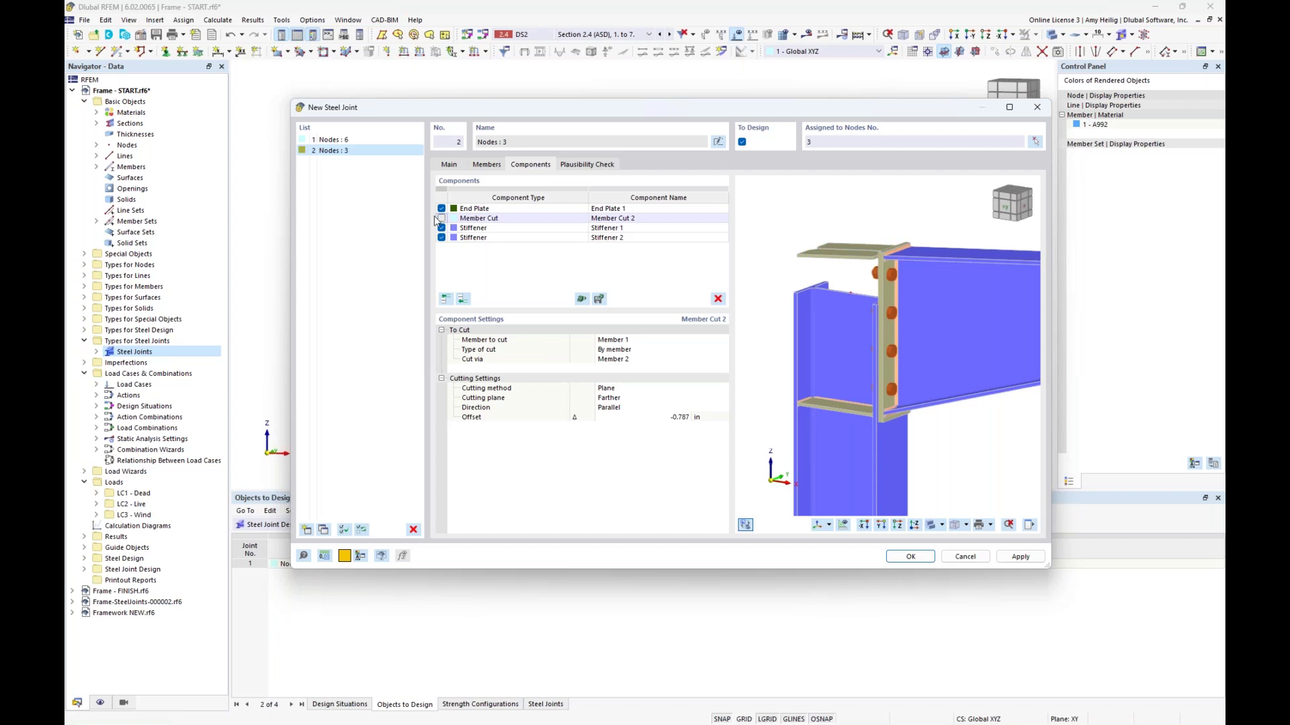
pyautogui.keyDown('ctrl'); pyautogui.moveTo(864, 380); pyautogui.dragTo(869, 316, button='middle'); pyautogui.keyUp('ctrl')
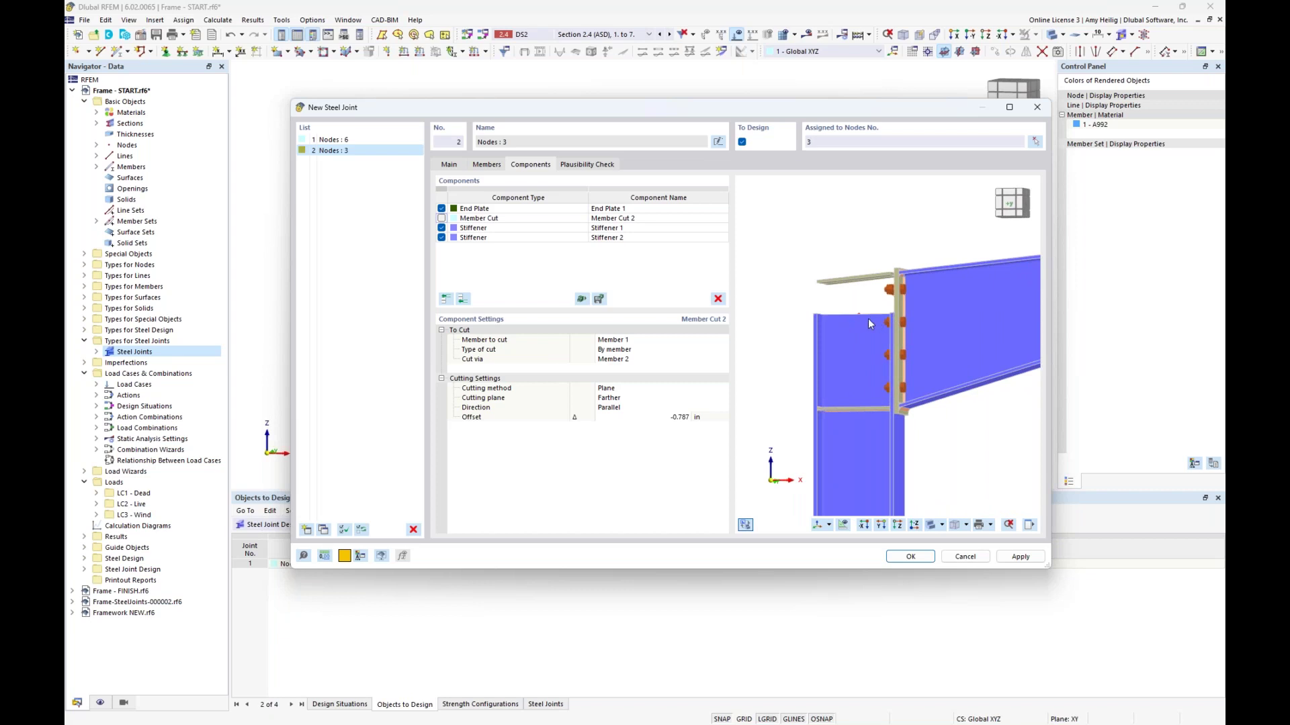
# Activate the Member Cut 2 component and review its member to cut, its cutting member and its cutting method
pyautogui.click(442, 219)
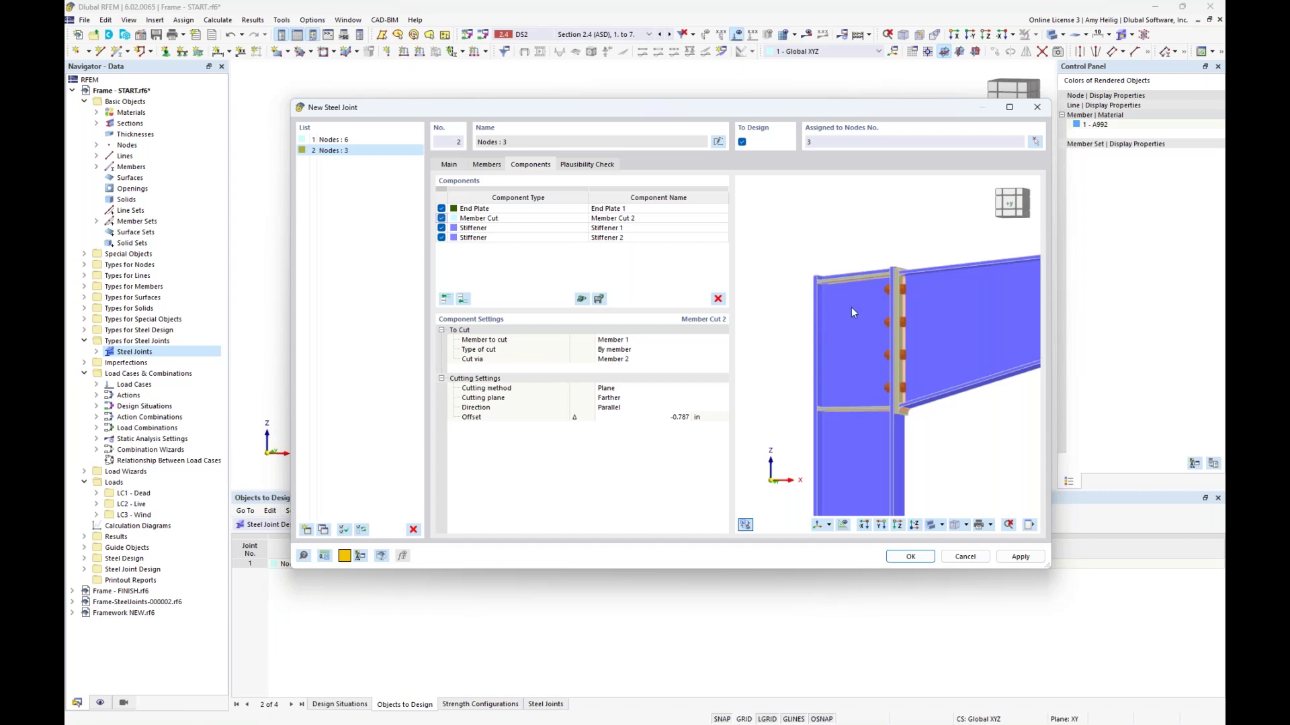
pyautogui.click(636, 342)
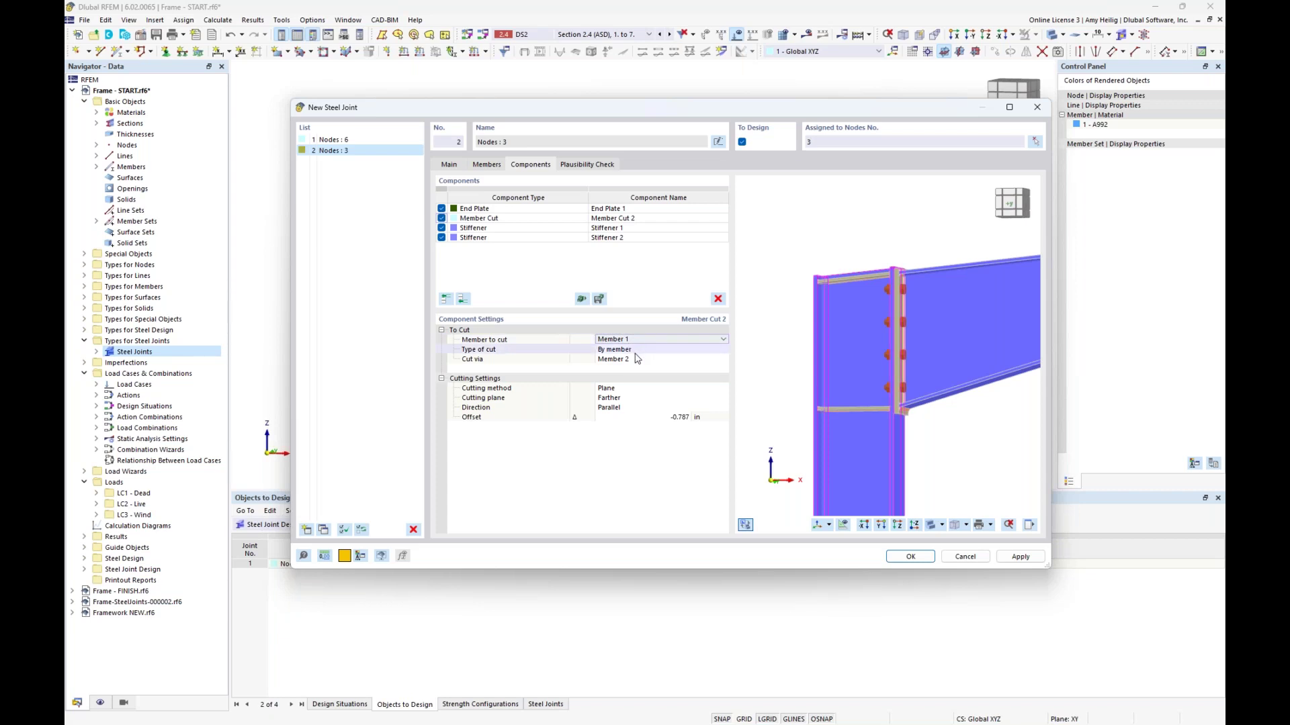
pyautogui.click(637, 360)
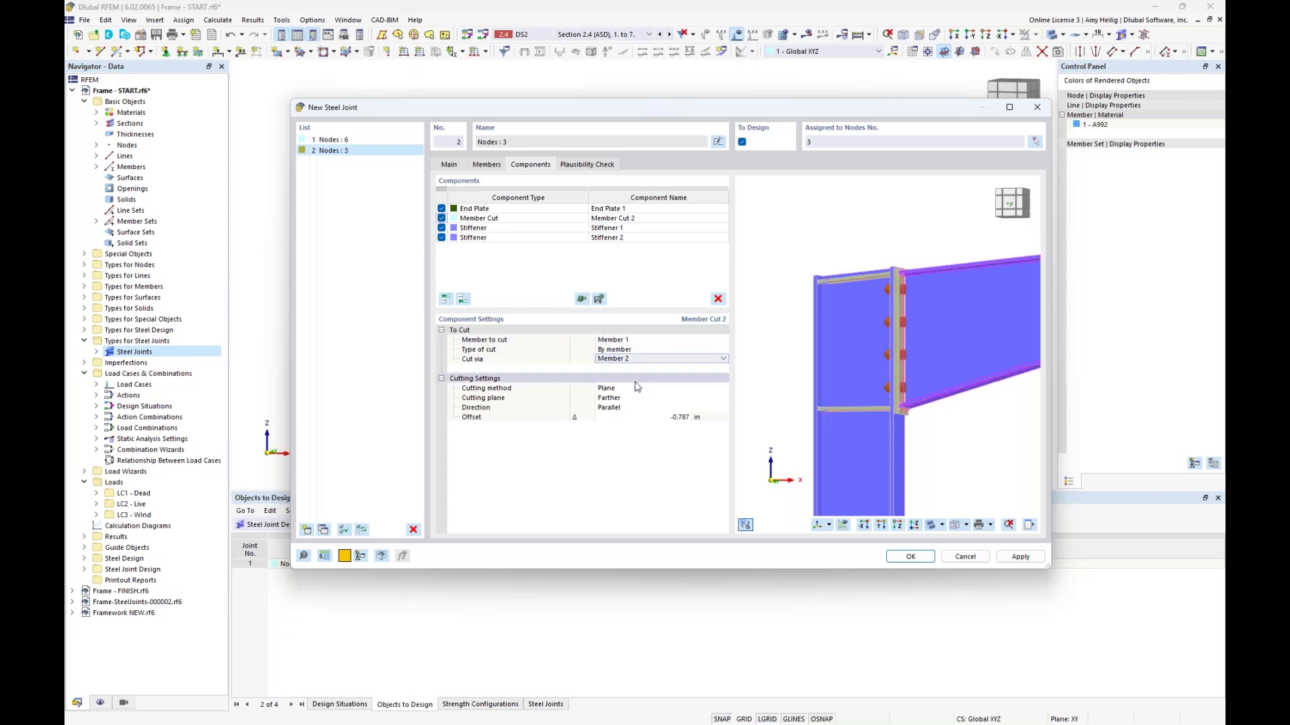
pyautogui.click(636, 390)
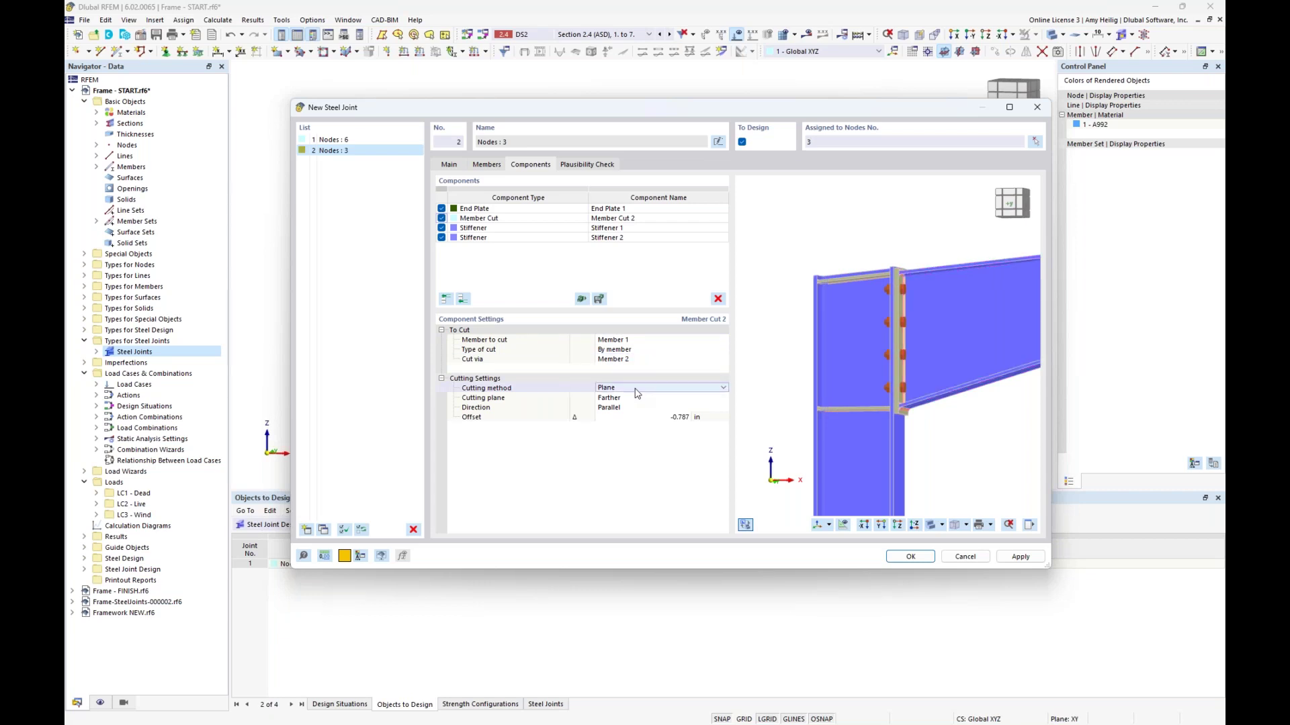
# Try the Closer cutting plane on Member Cut 2 and restore it to Farther
pyautogui.click(633, 399)
pyautogui.click(633, 401)
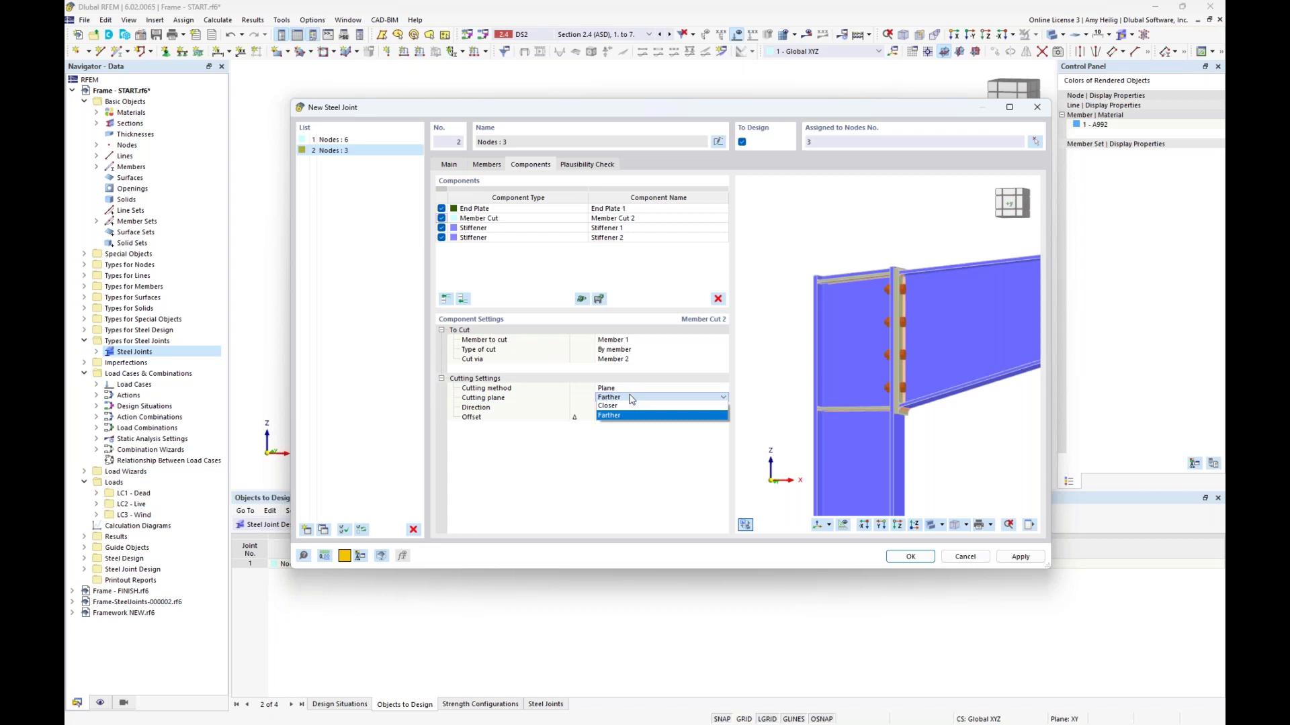
pyautogui.click(633, 407)
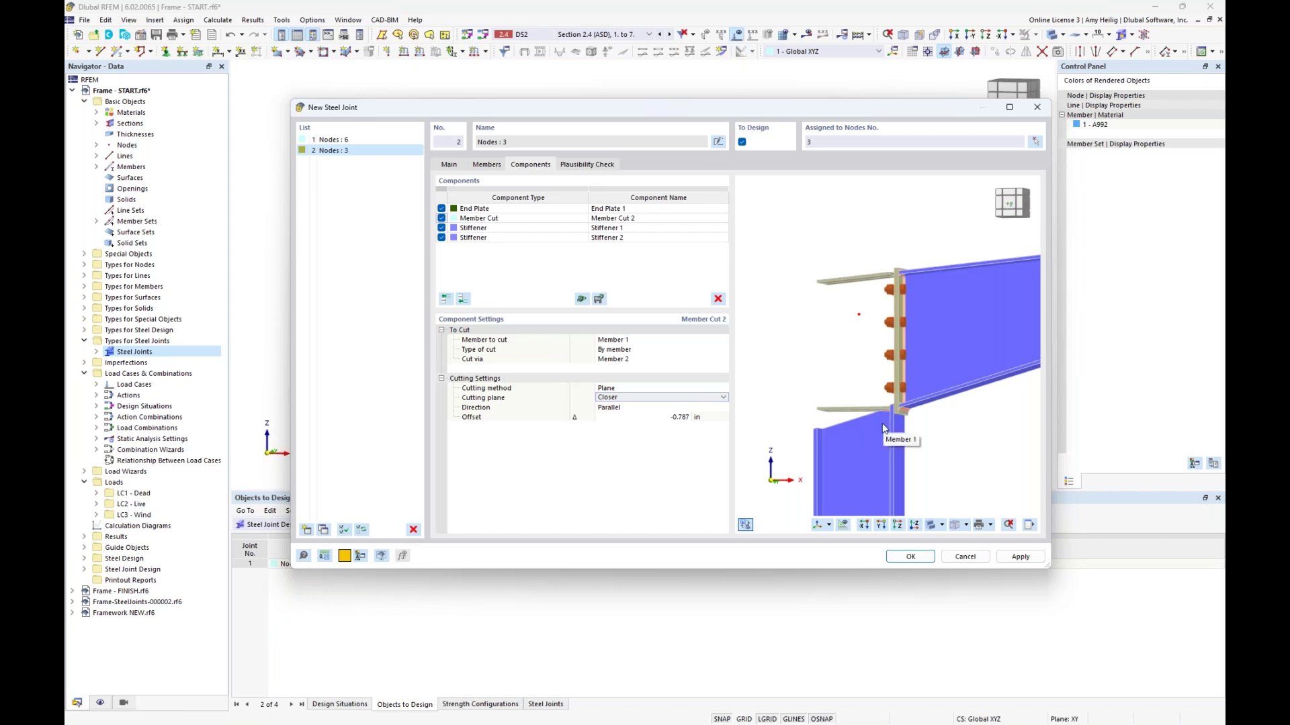
pyautogui.click(637, 398)
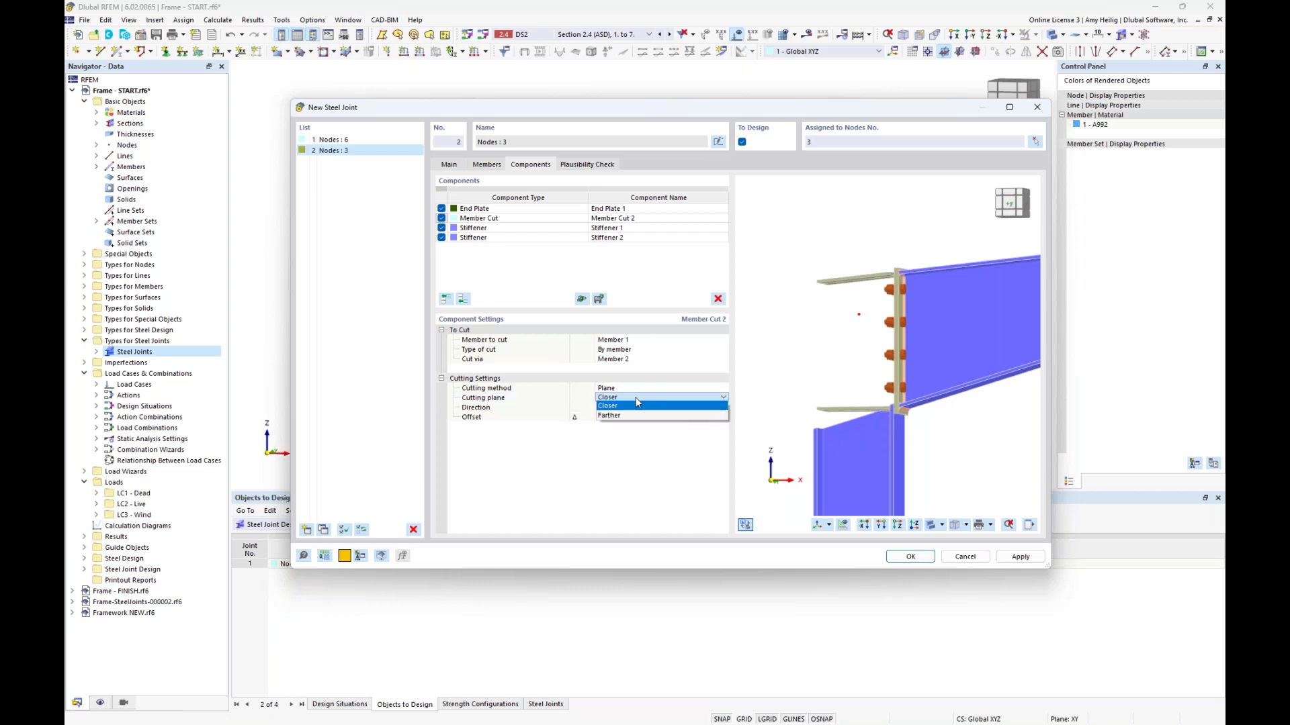
pyautogui.click(636, 405)
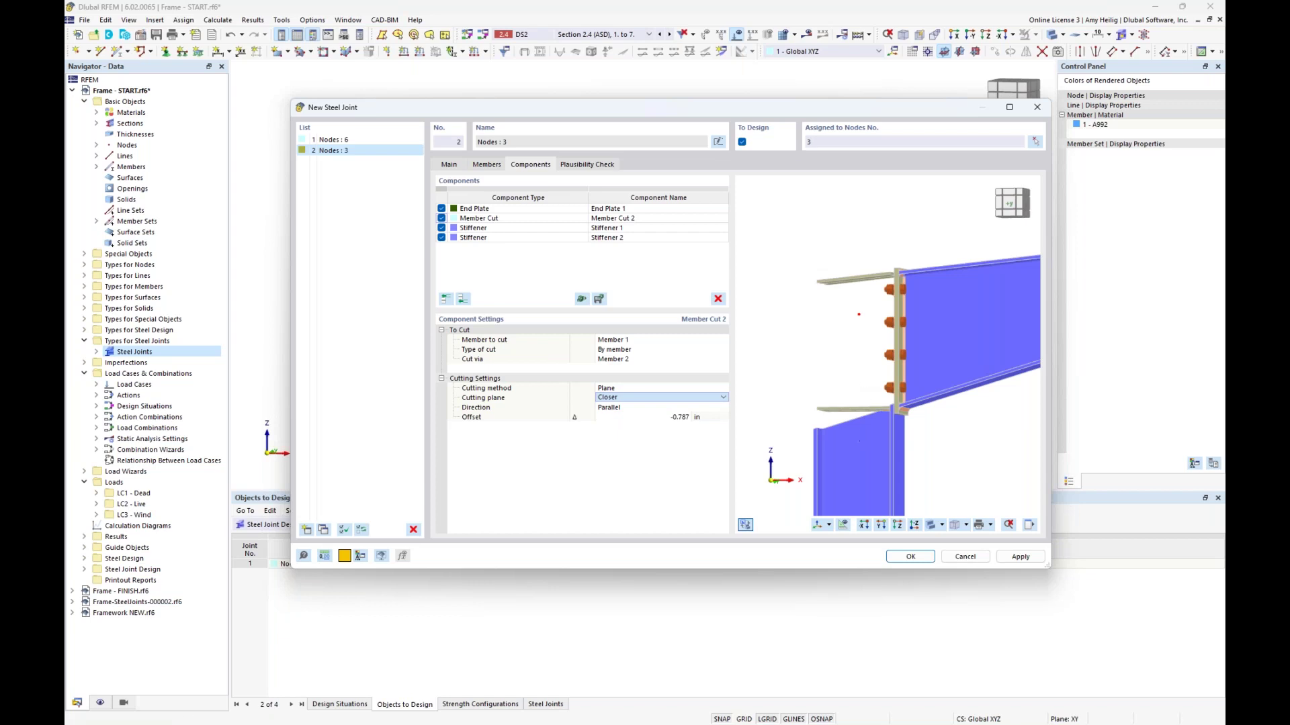
pyautogui.press('Down')
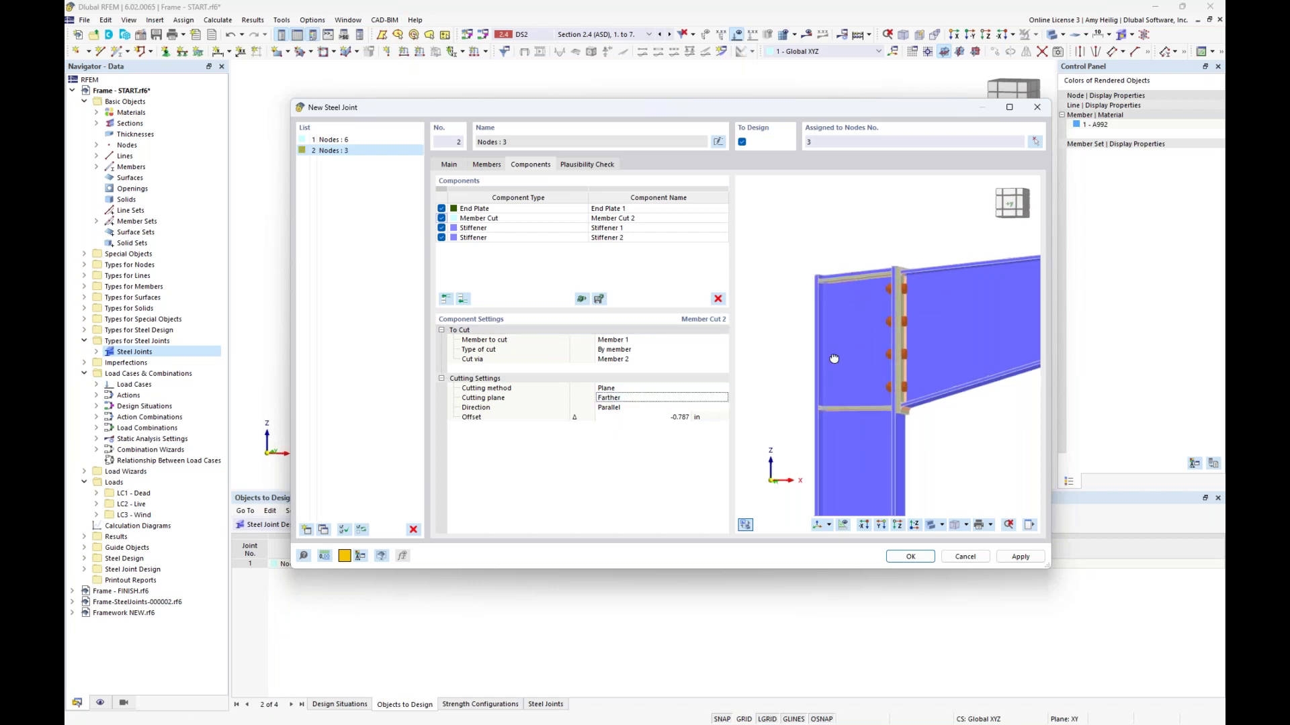
# Check the column's top cut against the frame, try the Perpendicular direction for Member Cut 2 and restore Parallel
pyautogui.moveTo(855, 377); pyautogui.dragTo(819, 360, button='middle')
pyautogui.scroll(3, 819, 305)
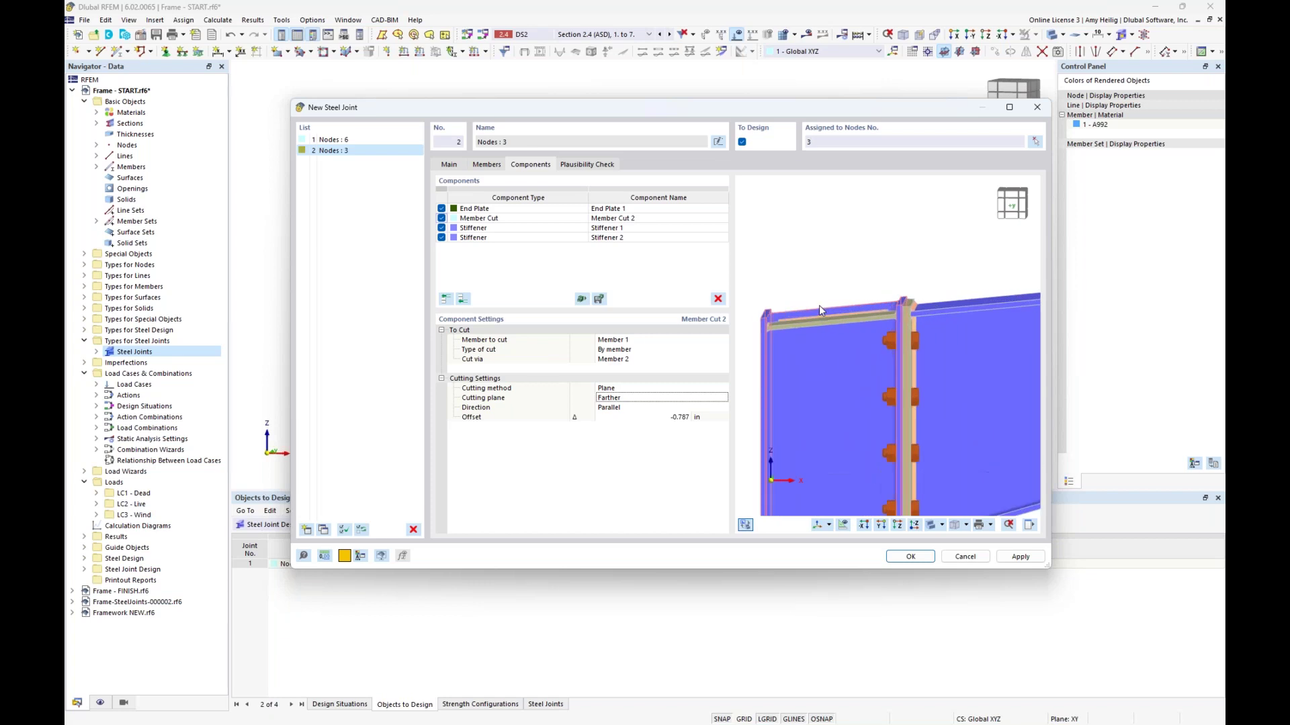
pyautogui.keyDown('ctrl'); pyautogui.moveTo(856, 309); pyautogui.dragTo(966, 311, button='middle'); pyautogui.keyUp('ctrl')
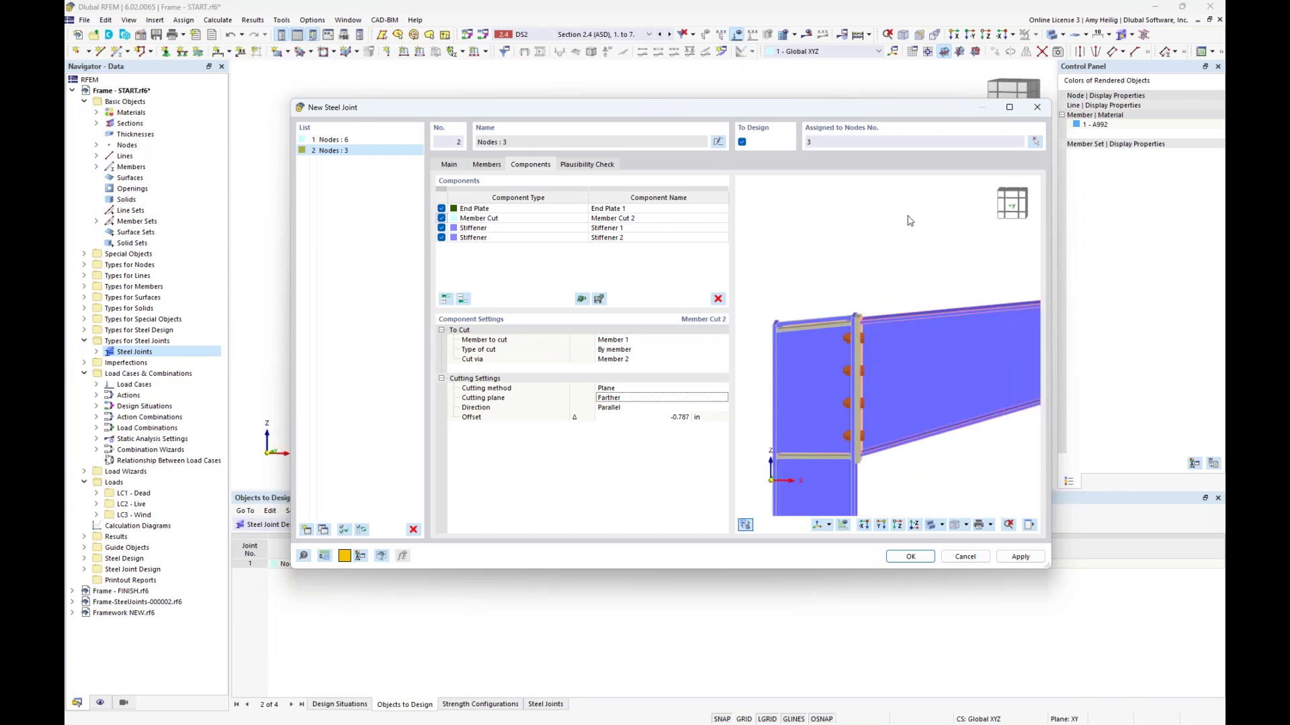
pyautogui.moveTo(804, 107); pyautogui.dragTo(803, 350)
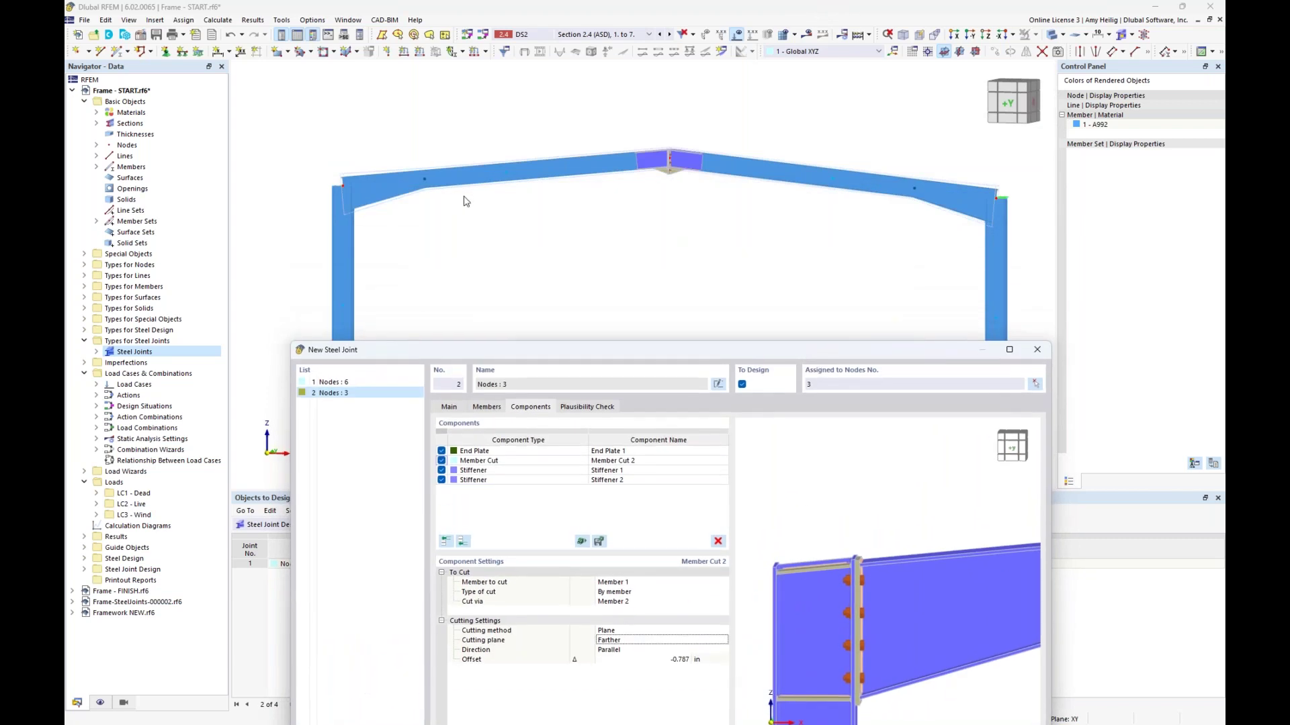
pyautogui.moveTo(578, 348); pyautogui.dragTo(610, 129)
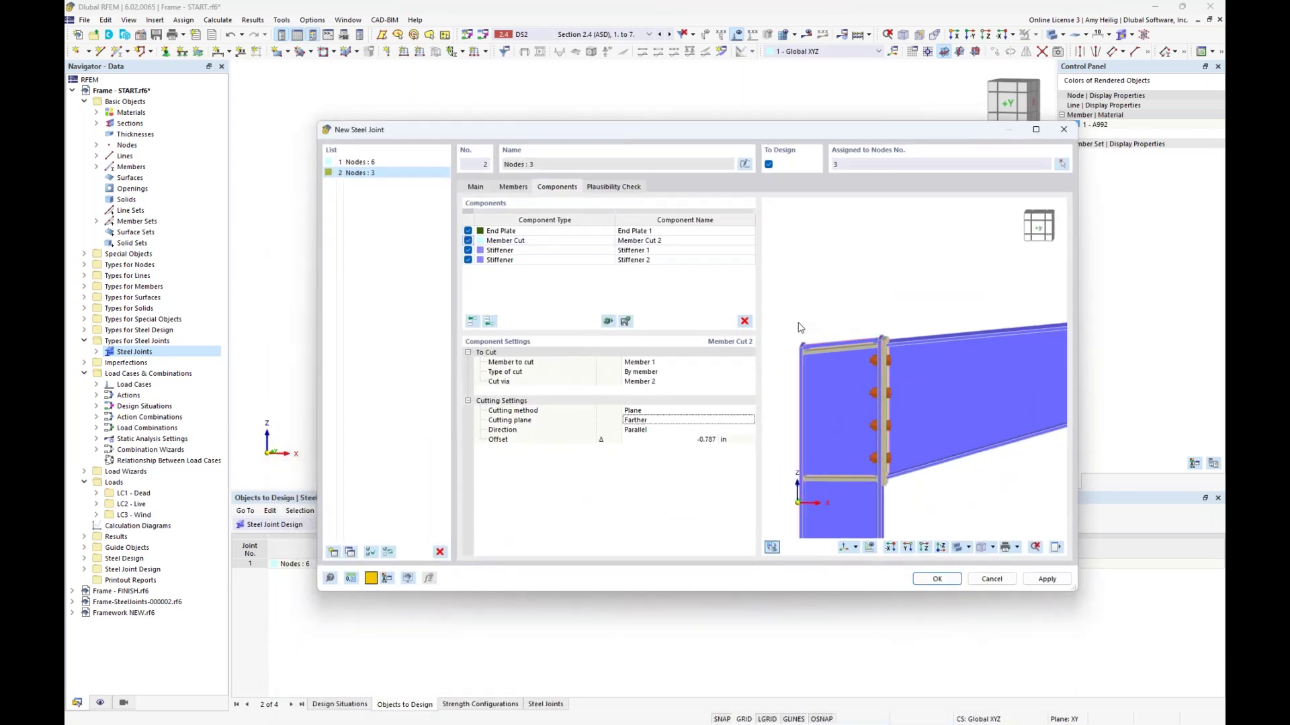
pyautogui.click(643, 433)
pyautogui.click(650, 431)
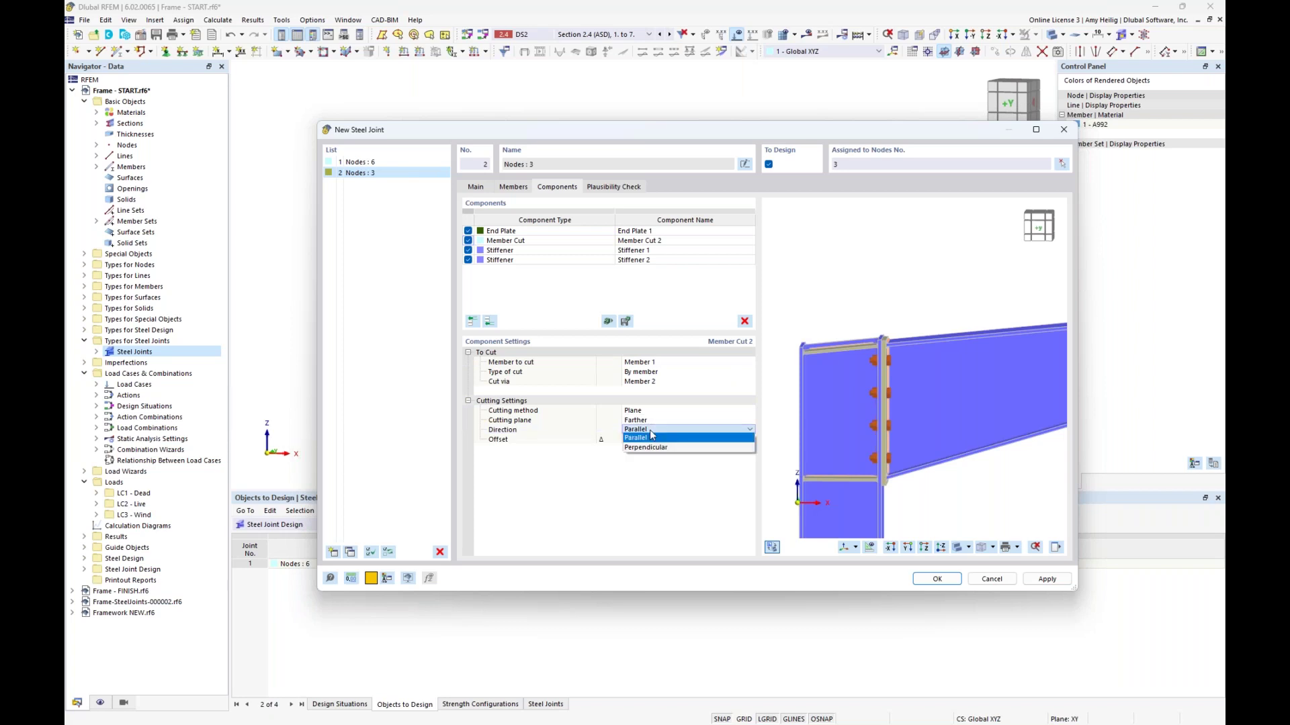
pyautogui.click(648, 448)
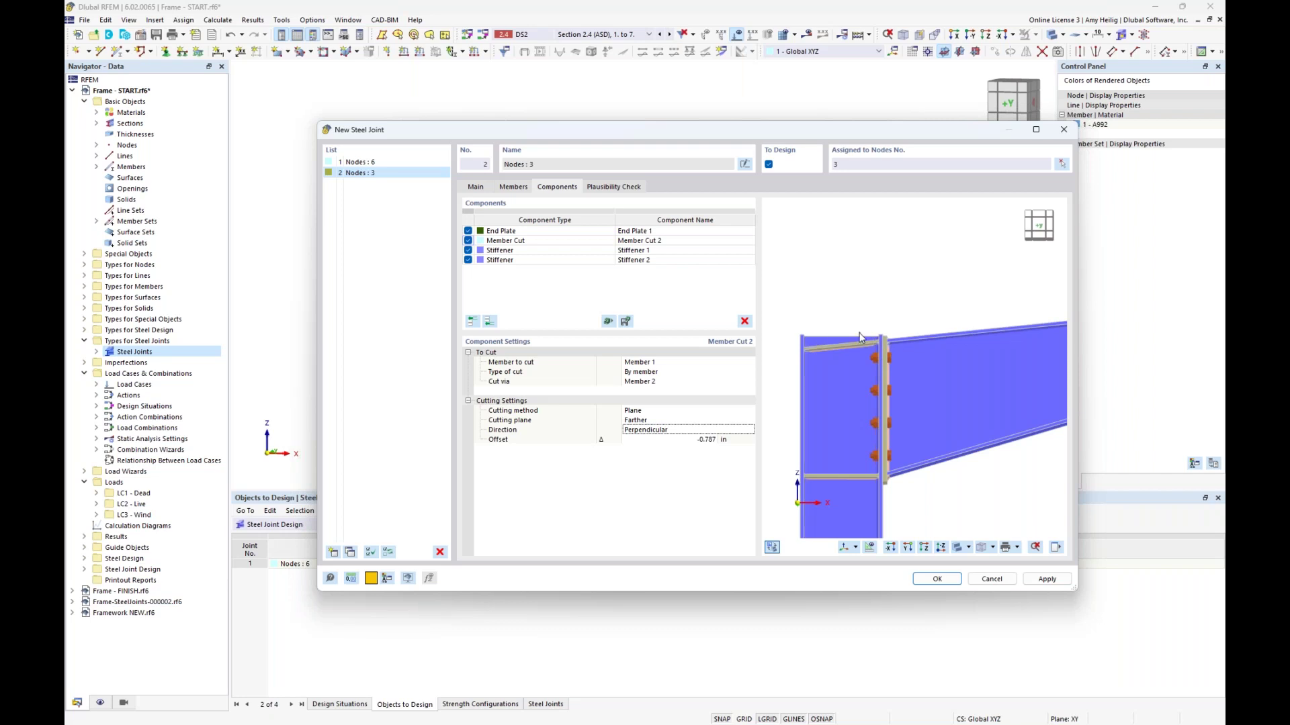
pyautogui.click(694, 430)
pyautogui.click(694, 430)
pyautogui.click(688, 443)
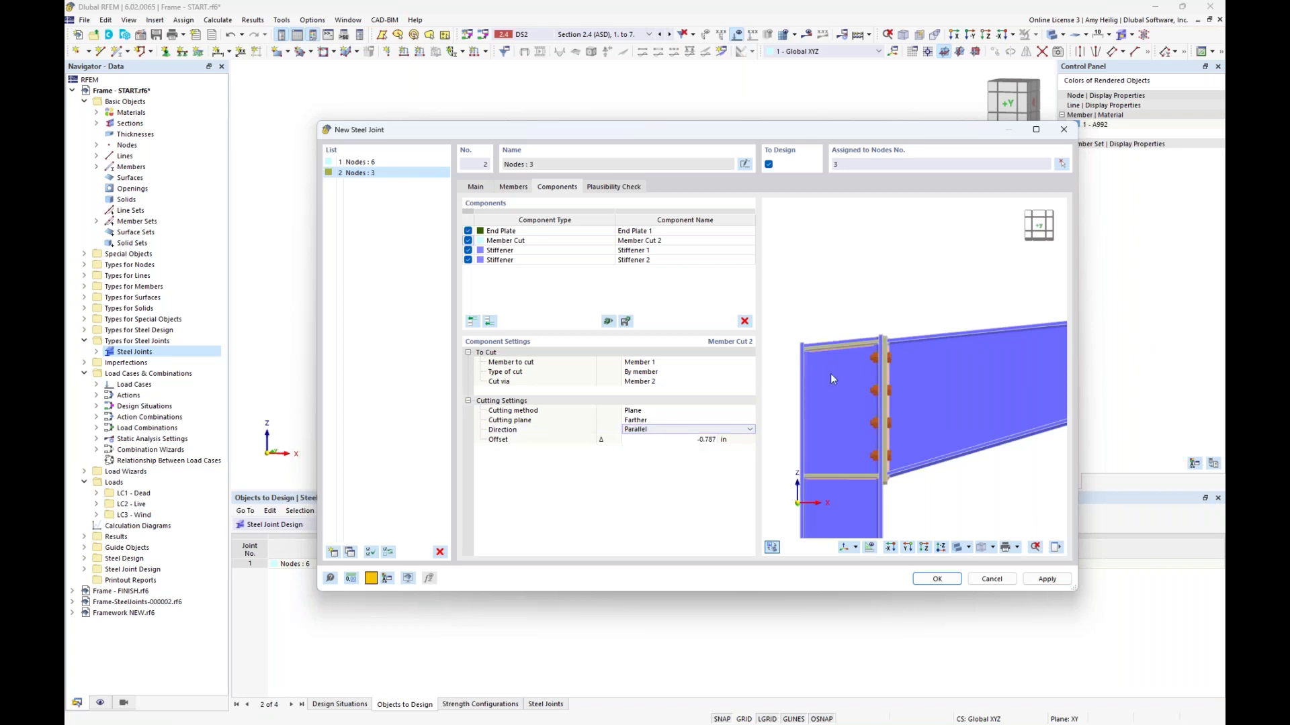
# Try an offset of 0 in for Member Cut 2 and examine the column top at the end plate
pyautogui.moveTo(829, 390); pyautogui.dragTo(834, 392, button='middle')
pyautogui.scroll(3, 861, 349)
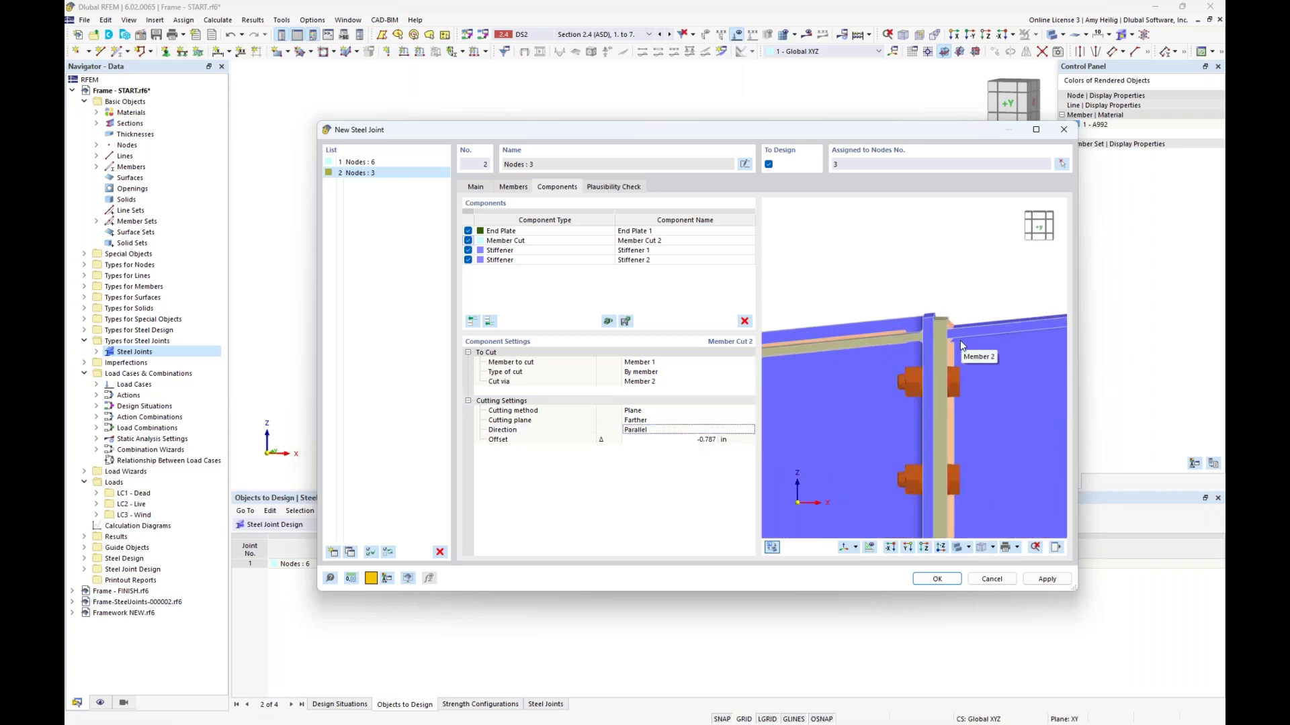
pyautogui.scroll(-3, 961, 340)
pyautogui.click(712, 439)
pyautogui.write('0')
pyautogui.click(714, 432)
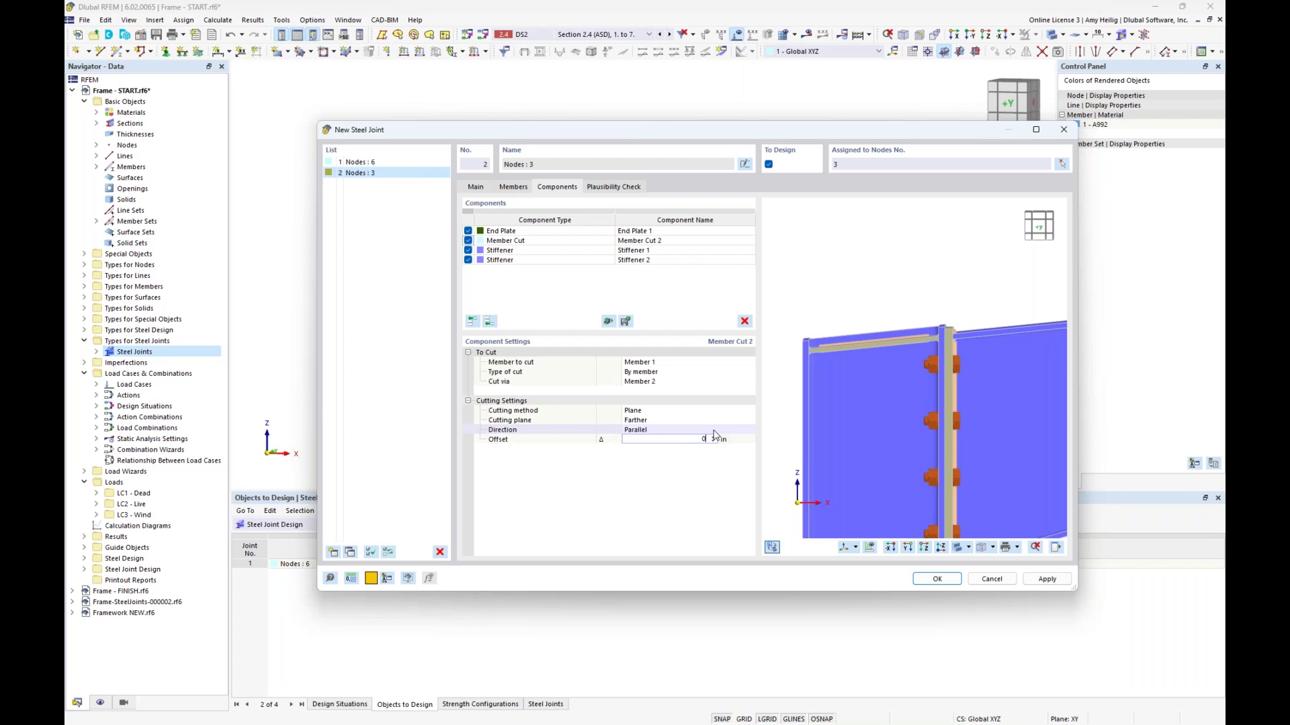
pyautogui.moveTo(939, 360); pyautogui.dragTo(892, 355, button='middle')
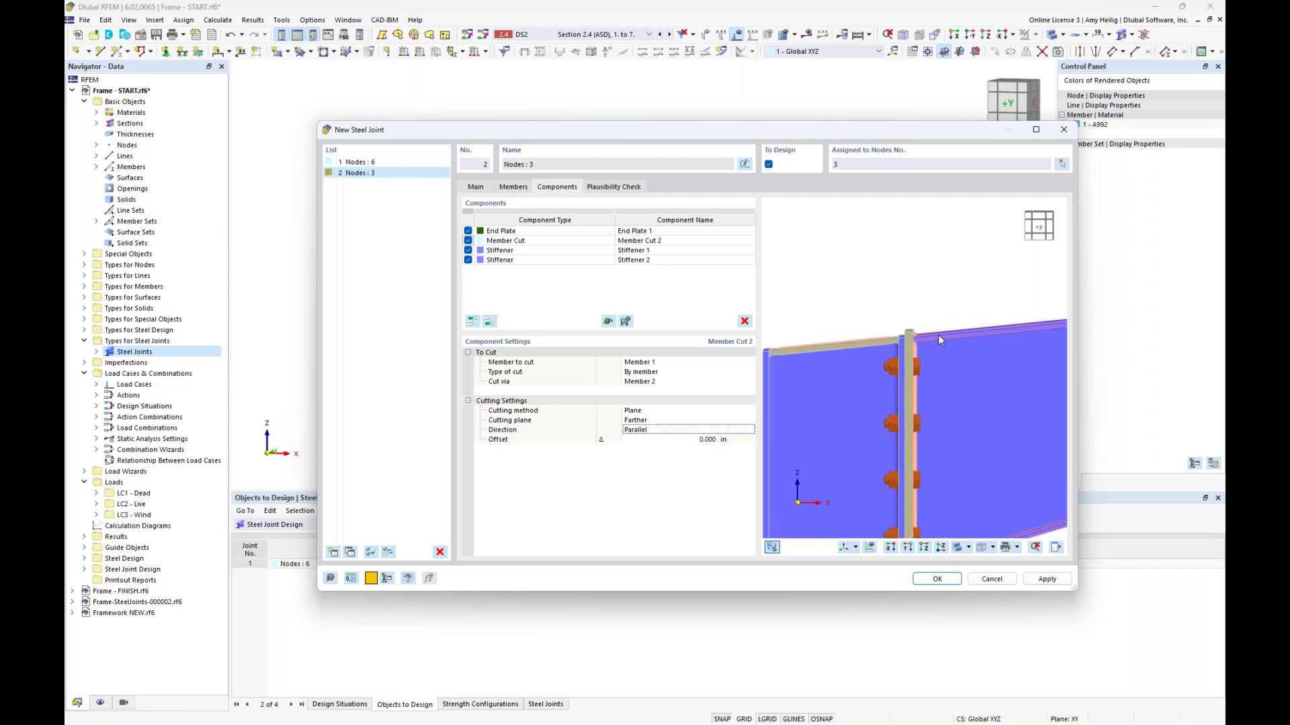
# Set the Member Cut 2 offset to -0.75 in
pyautogui.click(698, 440)
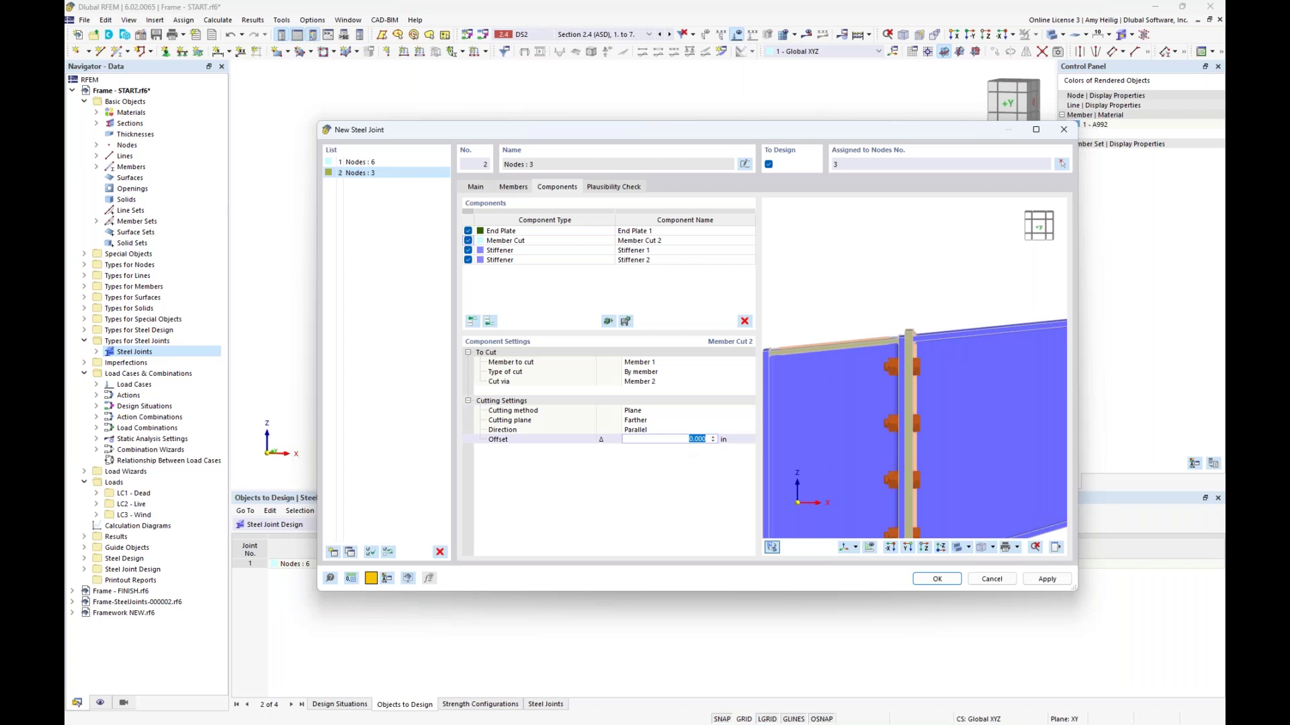
pyautogui.press('BackSpace')
pyautogui.write('-0.75')
pyautogui.press('Return')
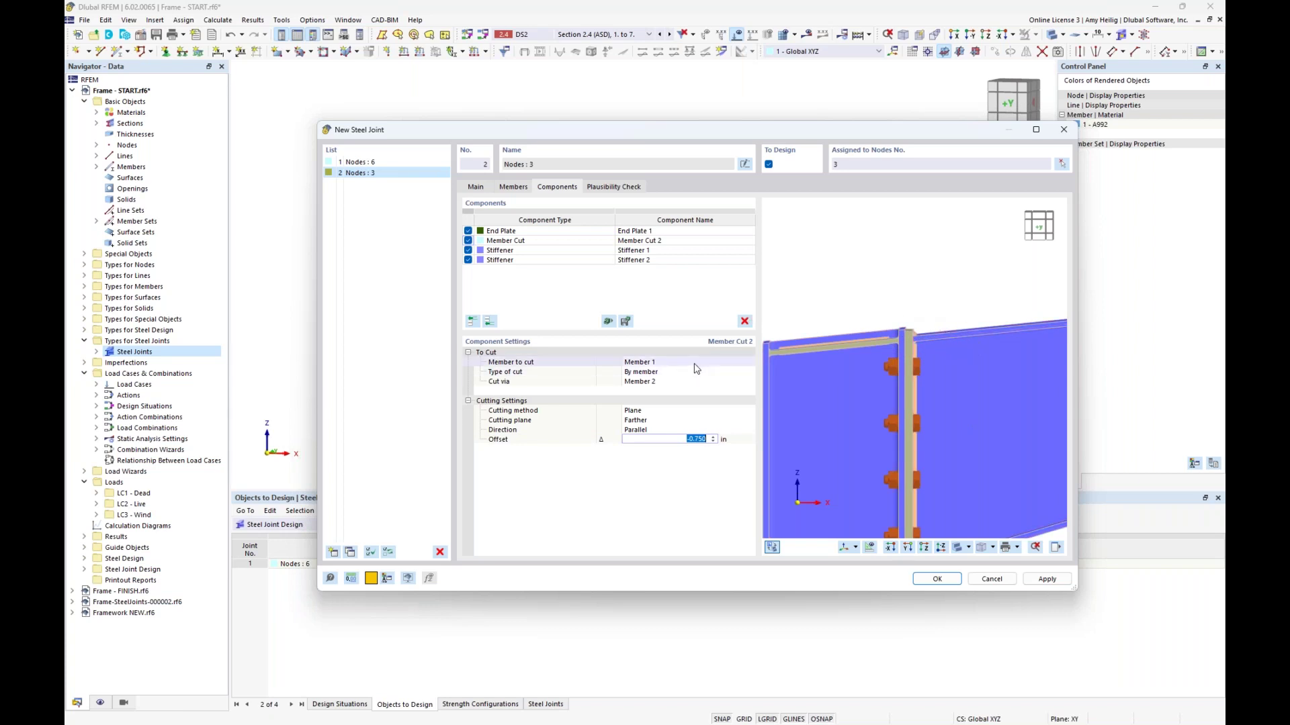
# Review the stiffened and reference members of Stiffener 1 and set its plate thickness to 0.5 in
pyautogui.click(545, 249)
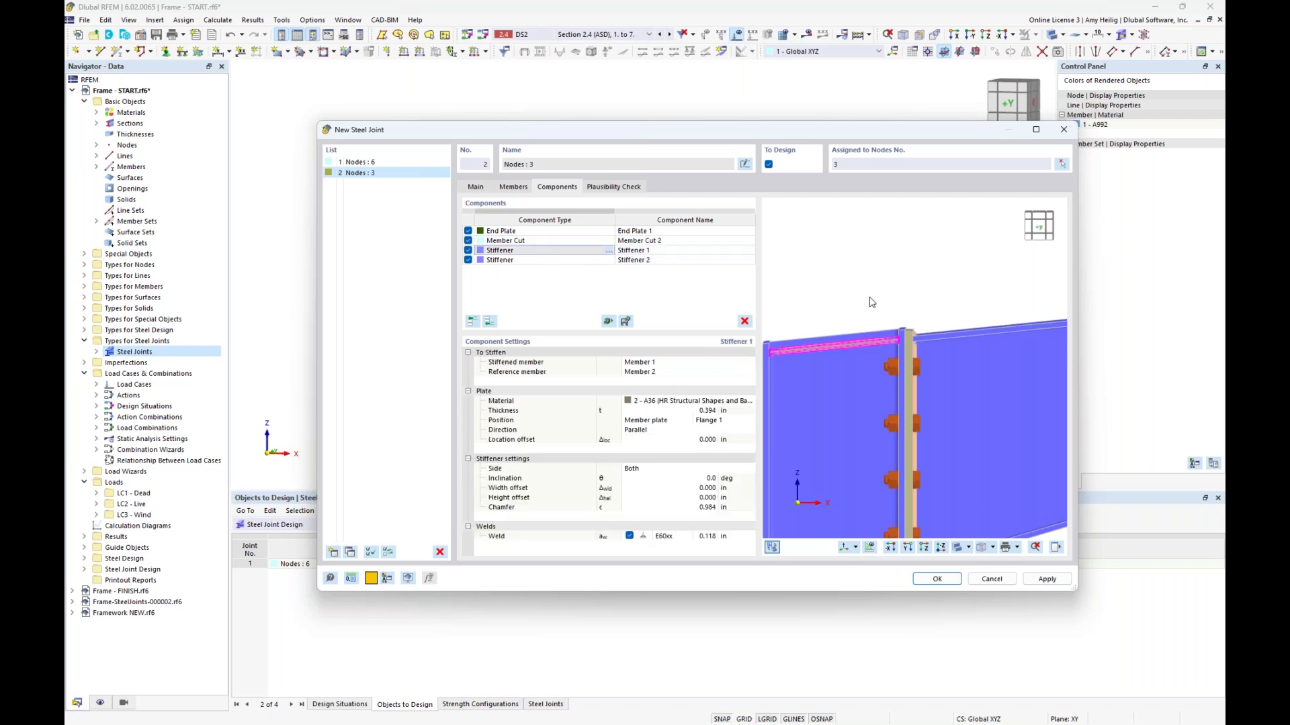
pyautogui.scroll(-4, 872, 299)
pyautogui.keyDown('ctrl'); pyautogui.moveTo(916, 299); pyautogui.dragTo(871, 330, button='middle'); pyautogui.keyUp('ctrl')
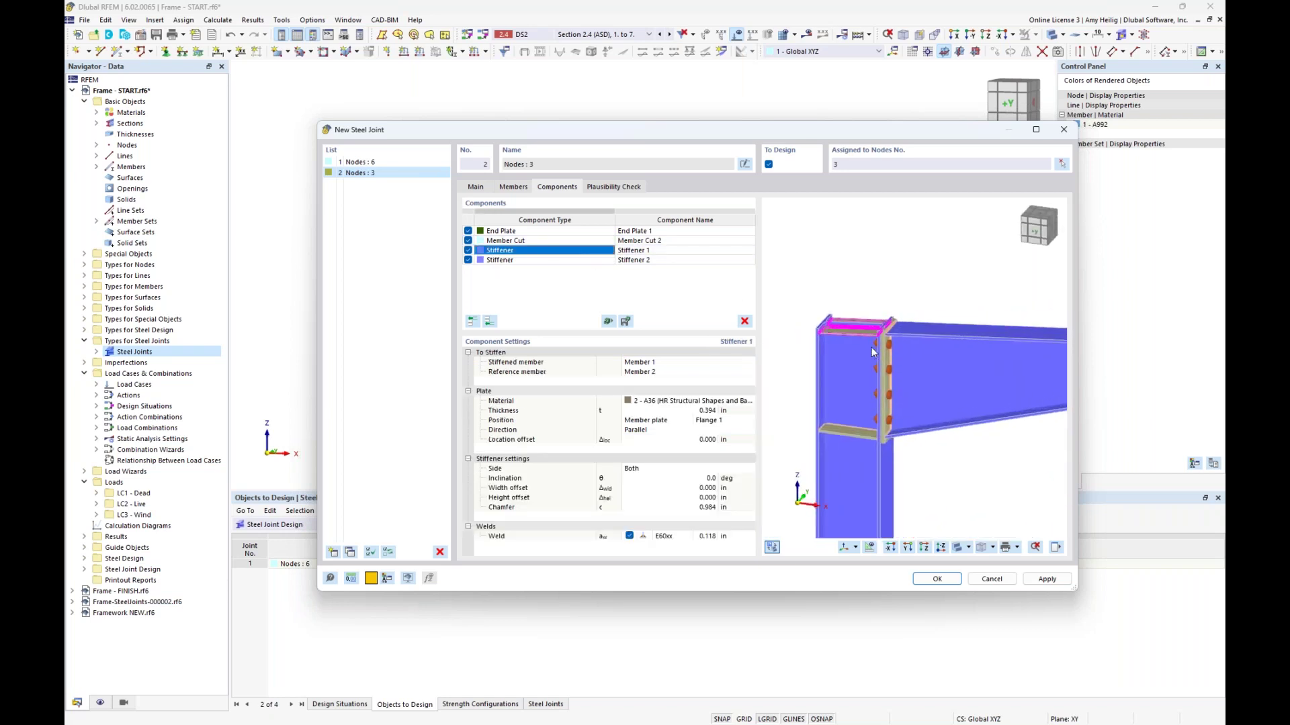
pyautogui.scroll(3, 845, 328)
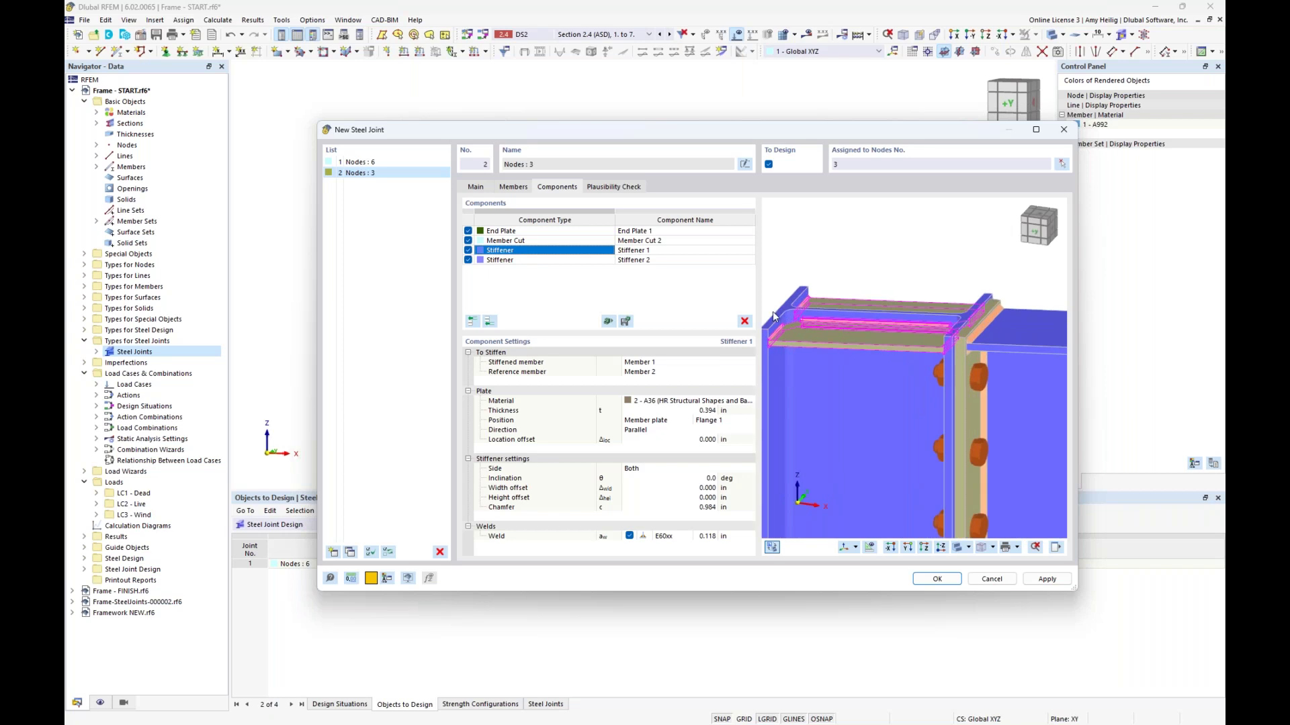
pyautogui.click(674, 362)
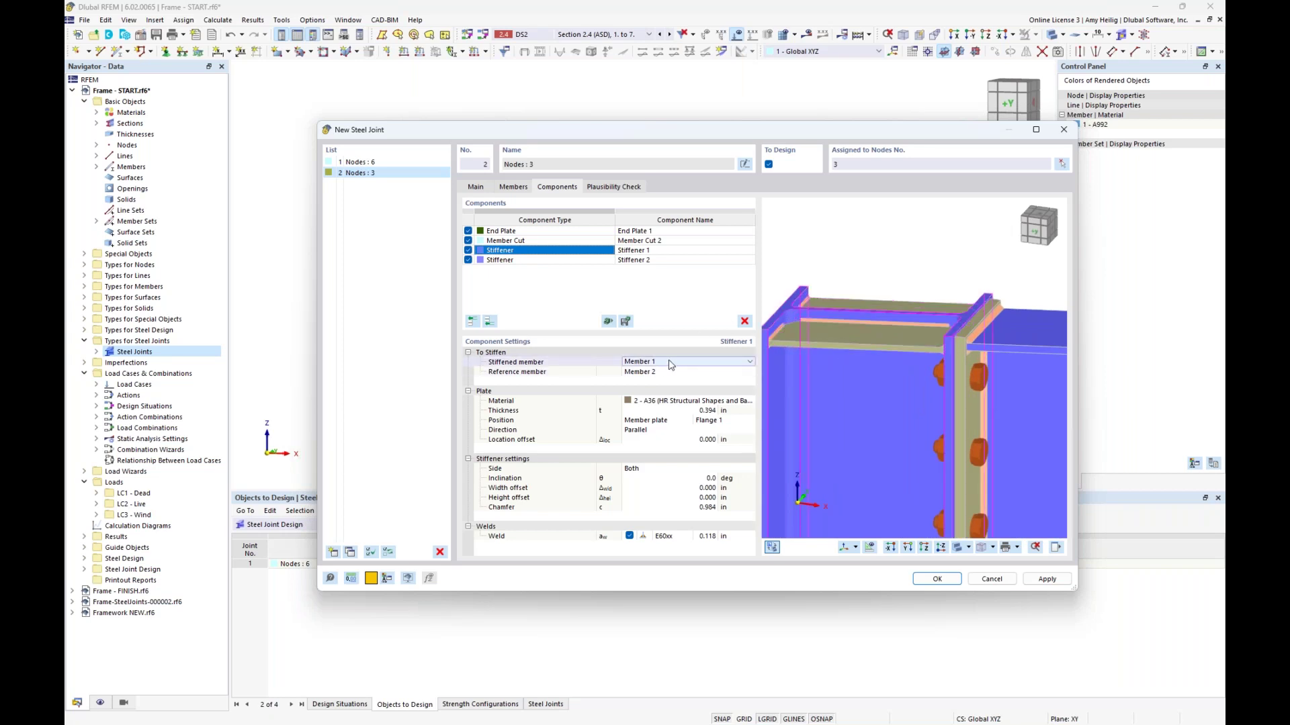
pyautogui.click(668, 373)
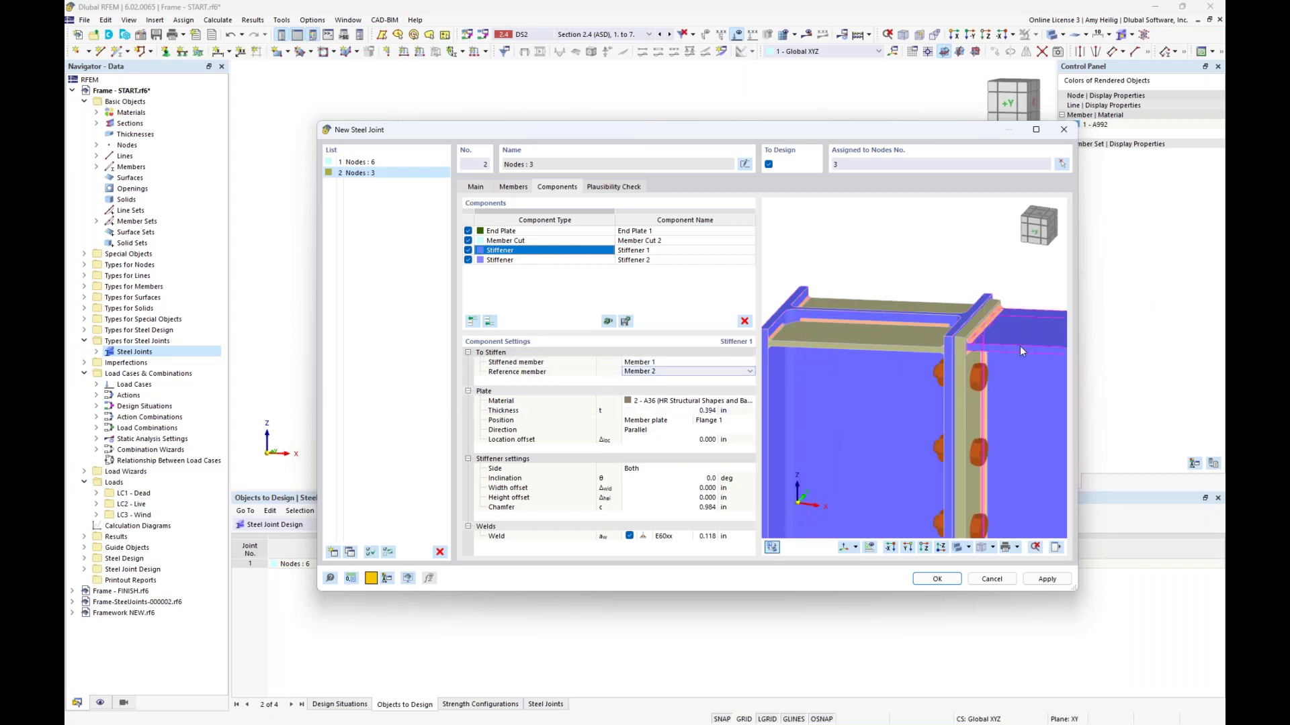
pyautogui.click(680, 411)
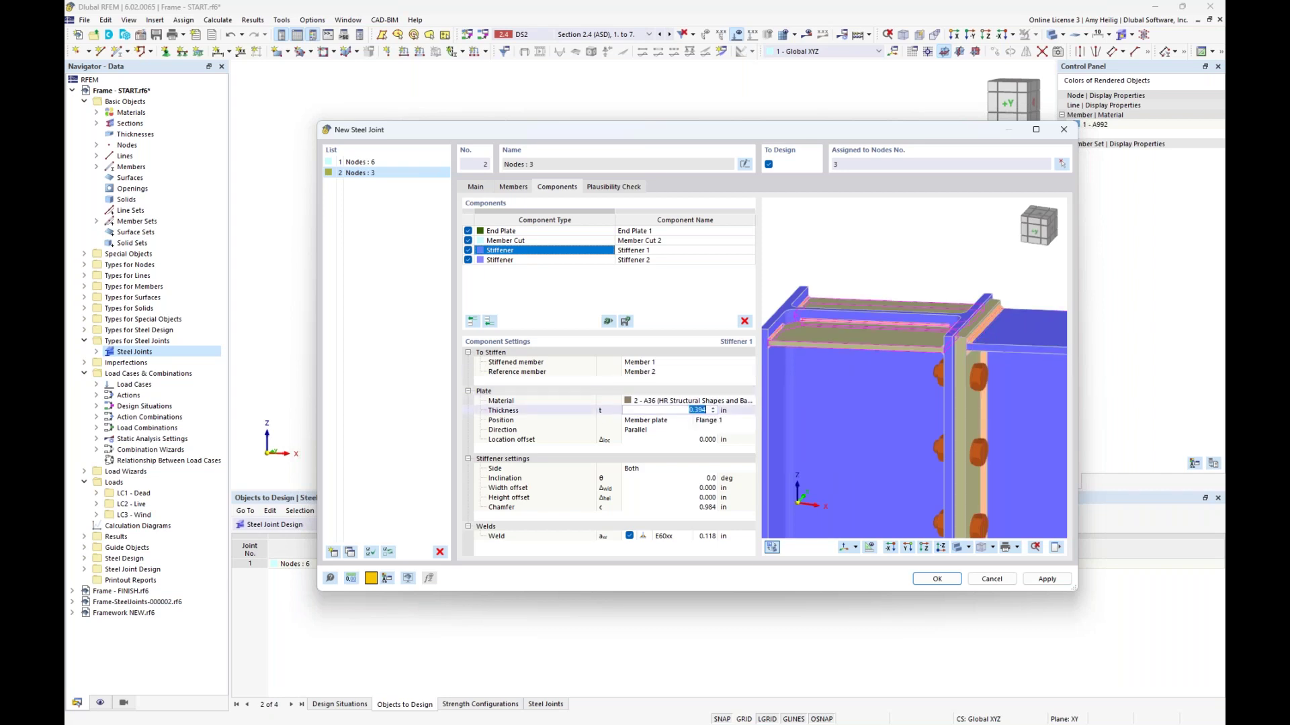
pyautogui.write('0.5')
pyautogui.click(663, 423)
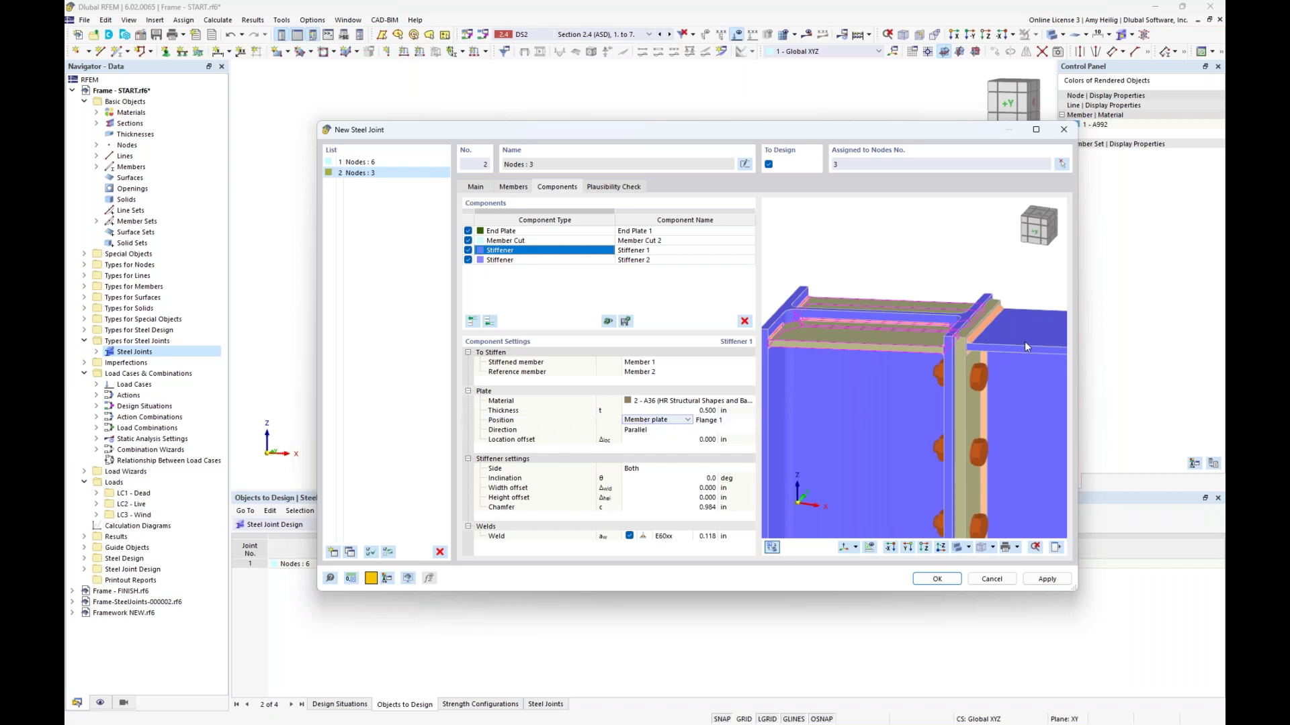
# Try the Perpendicular direction for the Stiffener 1 plate, inspect it at the column top and restore Parallel
pyautogui.scroll(-1, 891, 407)
pyautogui.keyDown('ctrl'); pyautogui.moveTo(891, 407); pyautogui.dragTo(954, 356, button='middle'); pyautogui.keyUp('ctrl')
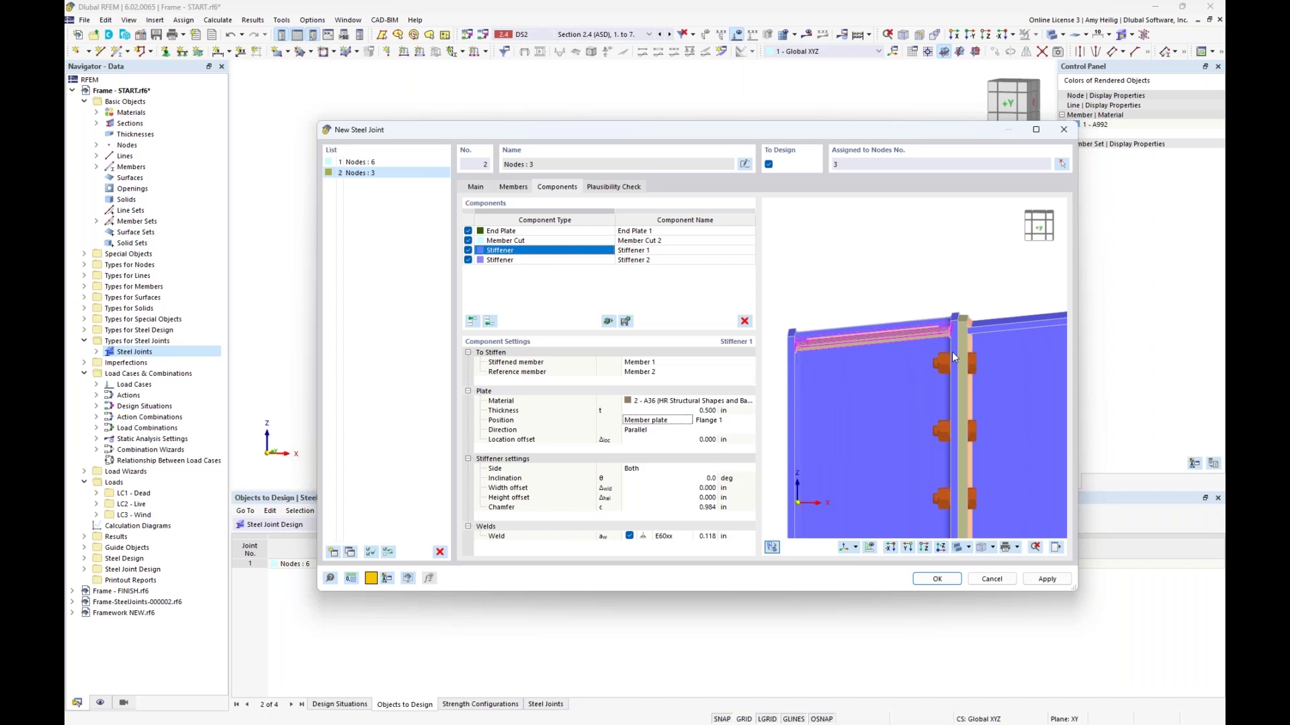
pyautogui.click(641, 430)
pyautogui.click(653, 430)
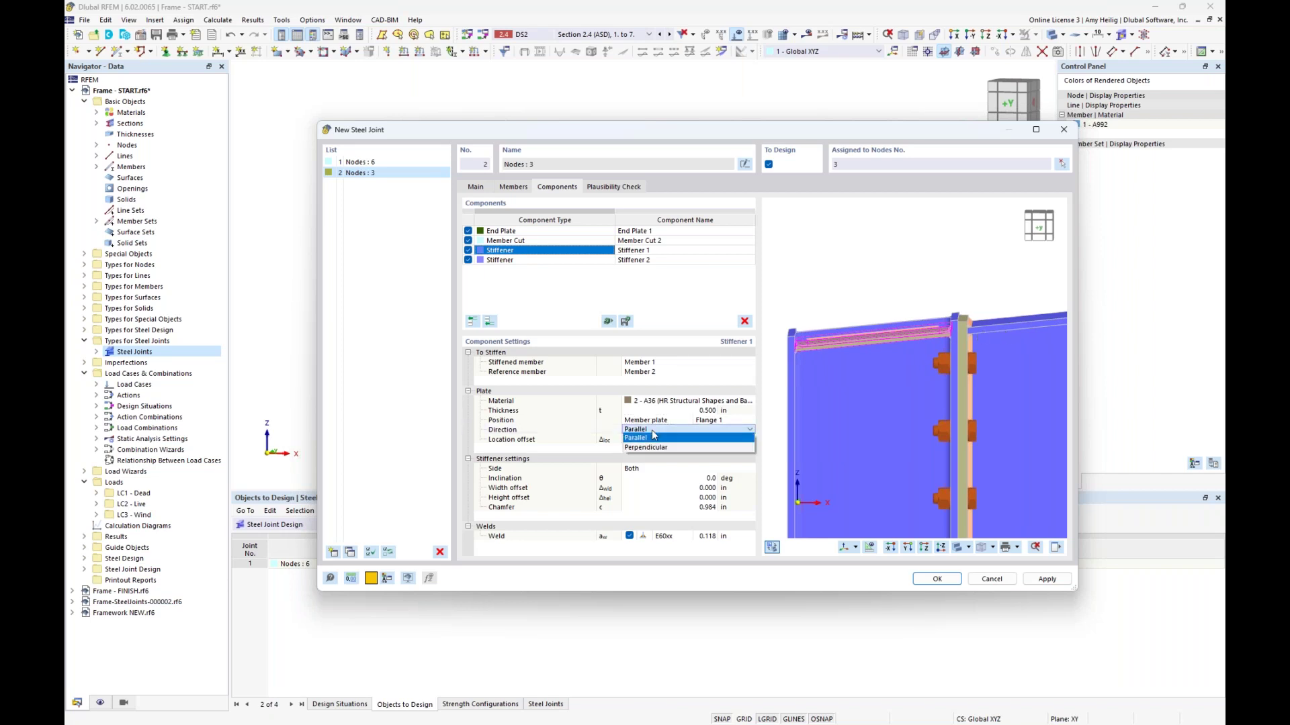
pyautogui.click(646, 448)
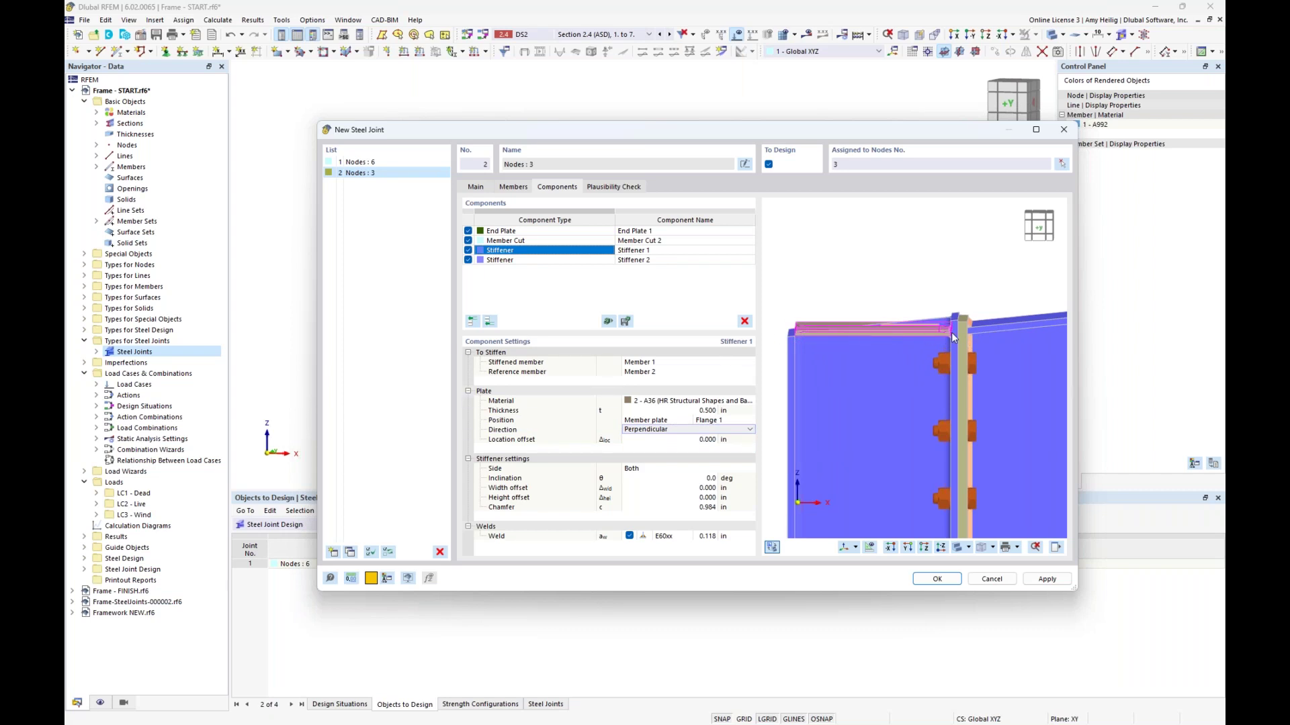
pyautogui.scroll(3, 796, 326)
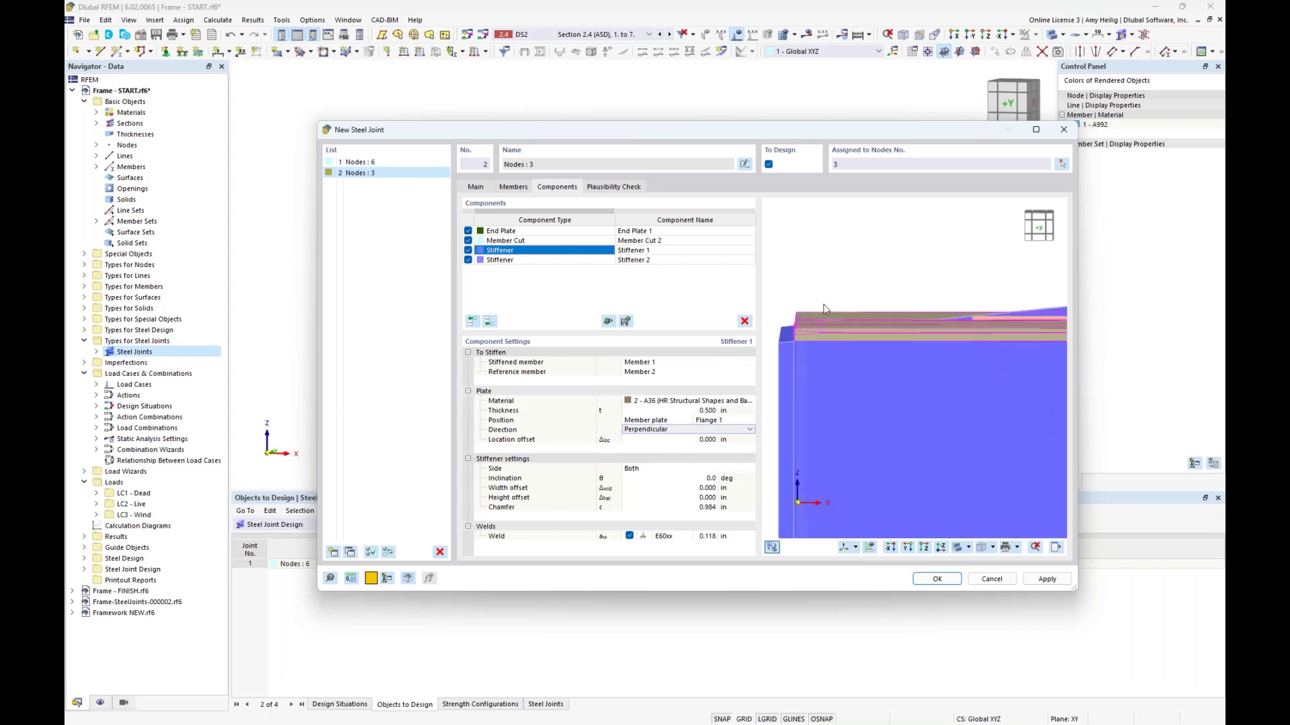
pyautogui.scroll(-3, 812, 329)
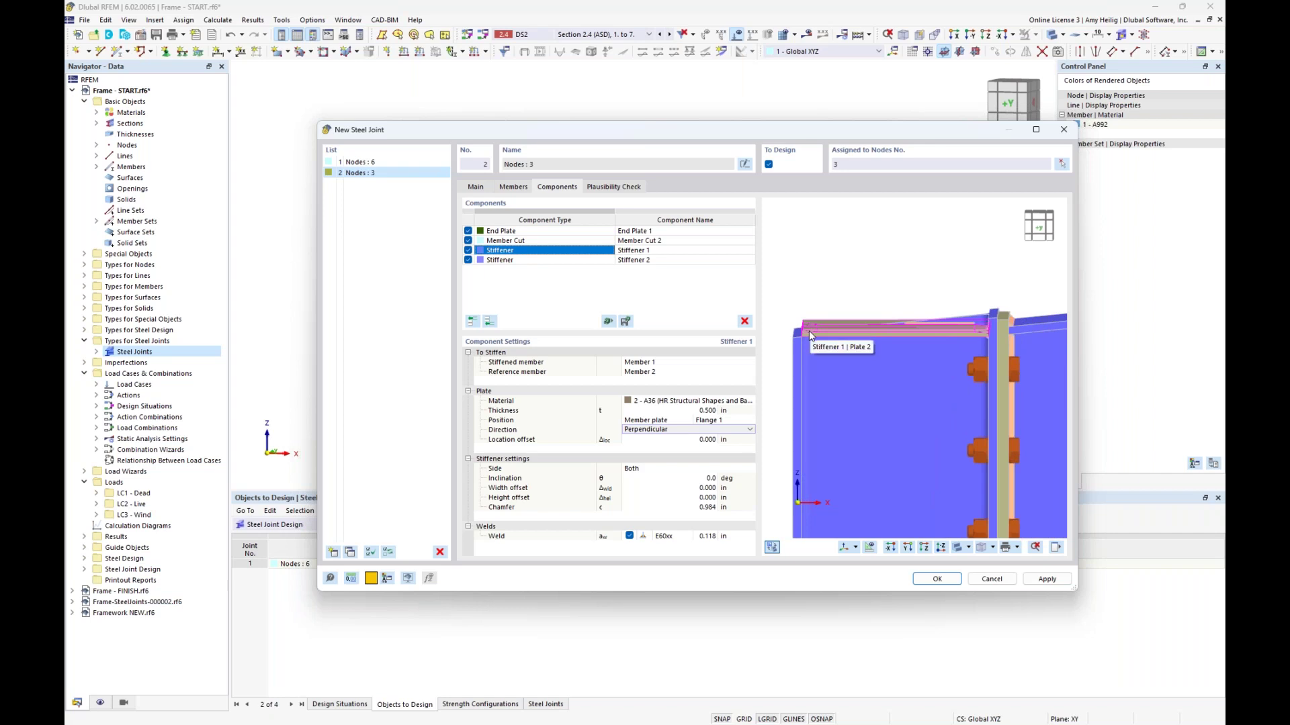
pyautogui.click(646, 430)
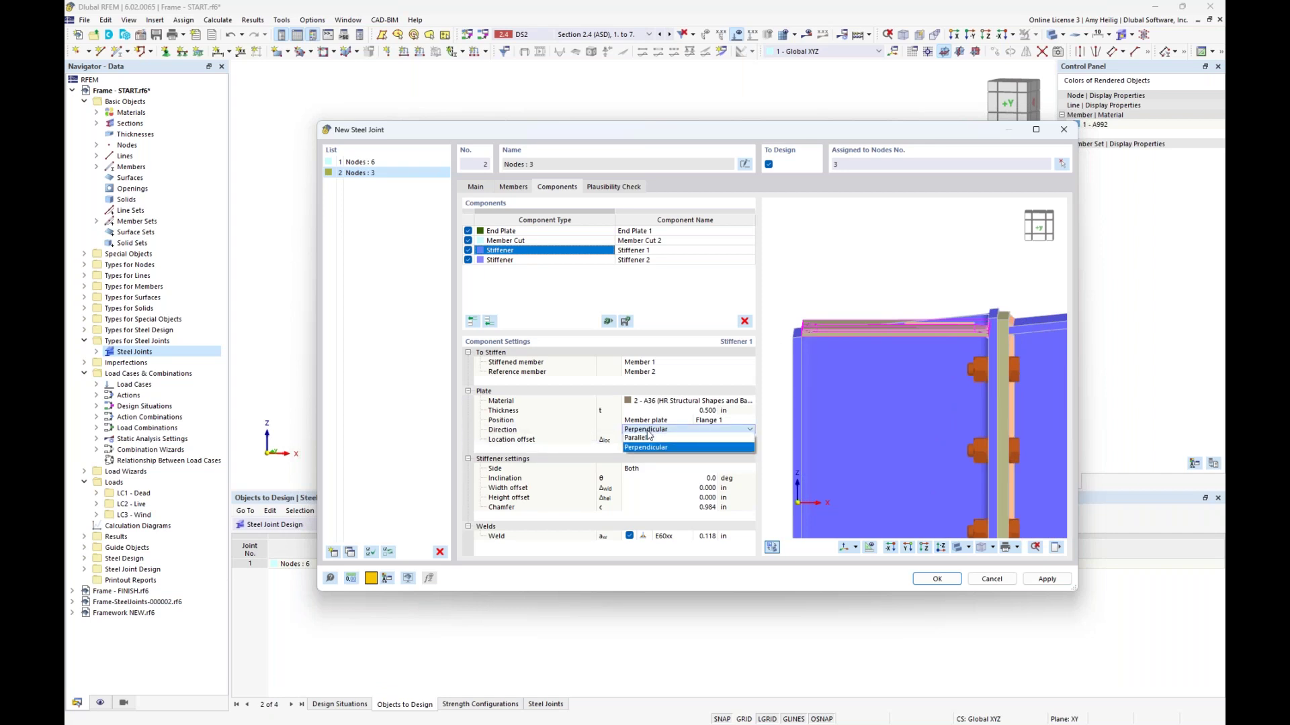
pyautogui.click(644, 438)
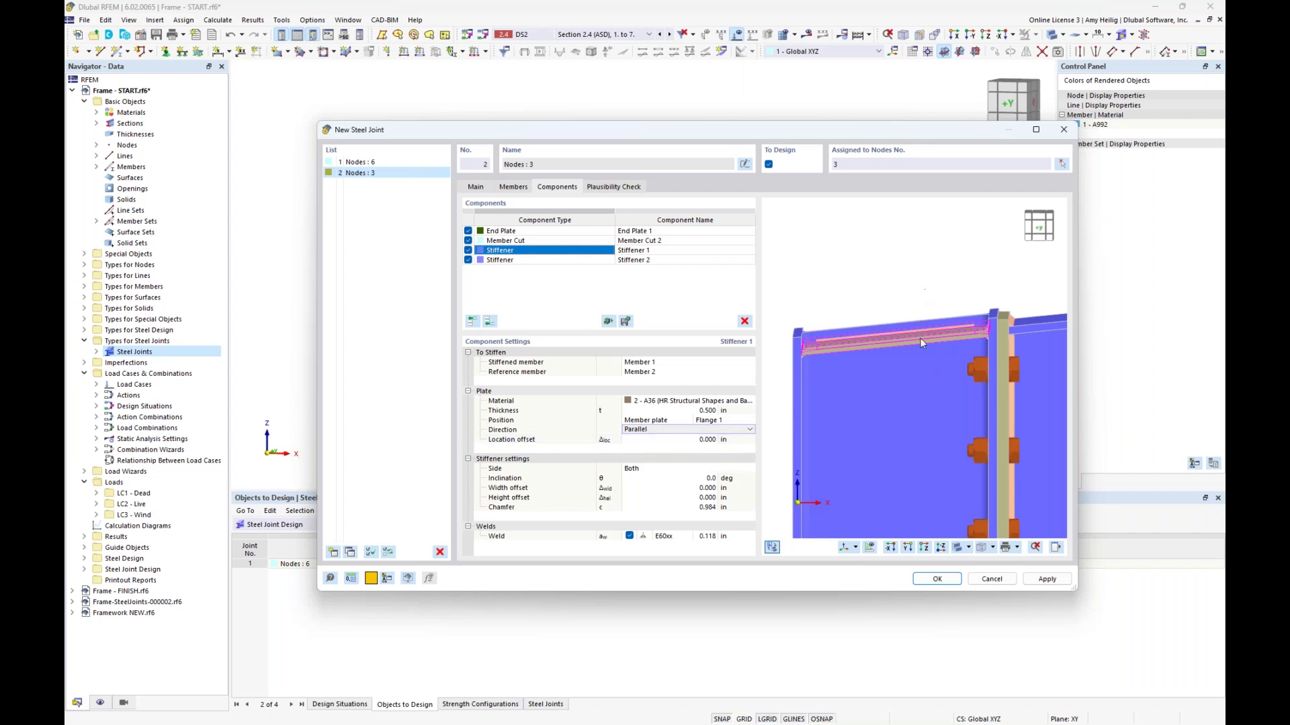
# Review the side options for the Stiffener 1 plates at the column top and keep Both
pyautogui.click(647, 469)
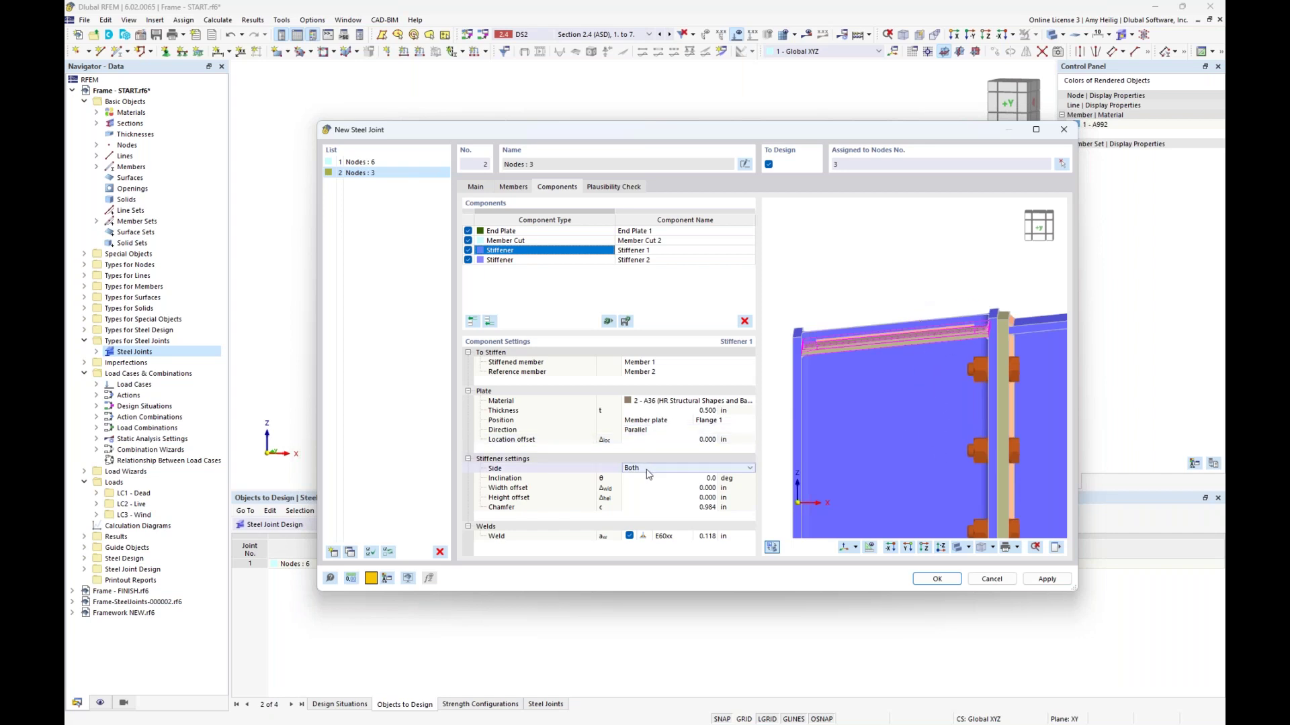
pyautogui.keyDown('ctrl'); pyautogui.moveTo(970, 358); pyautogui.dragTo(921, 390, button='middle'); pyautogui.keyUp('ctrl')
pyautogui.click(729, 470)
pyautogui.click(727, 471)
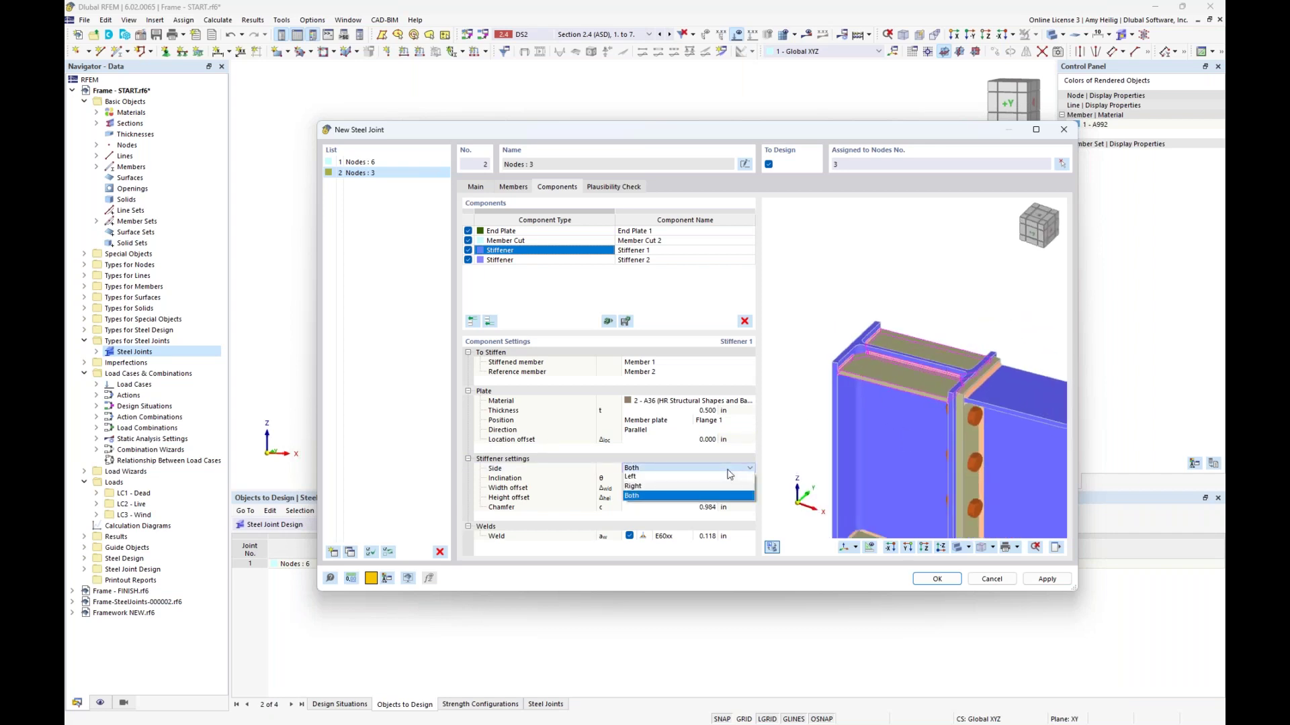
pyautogui.click(728, 471)
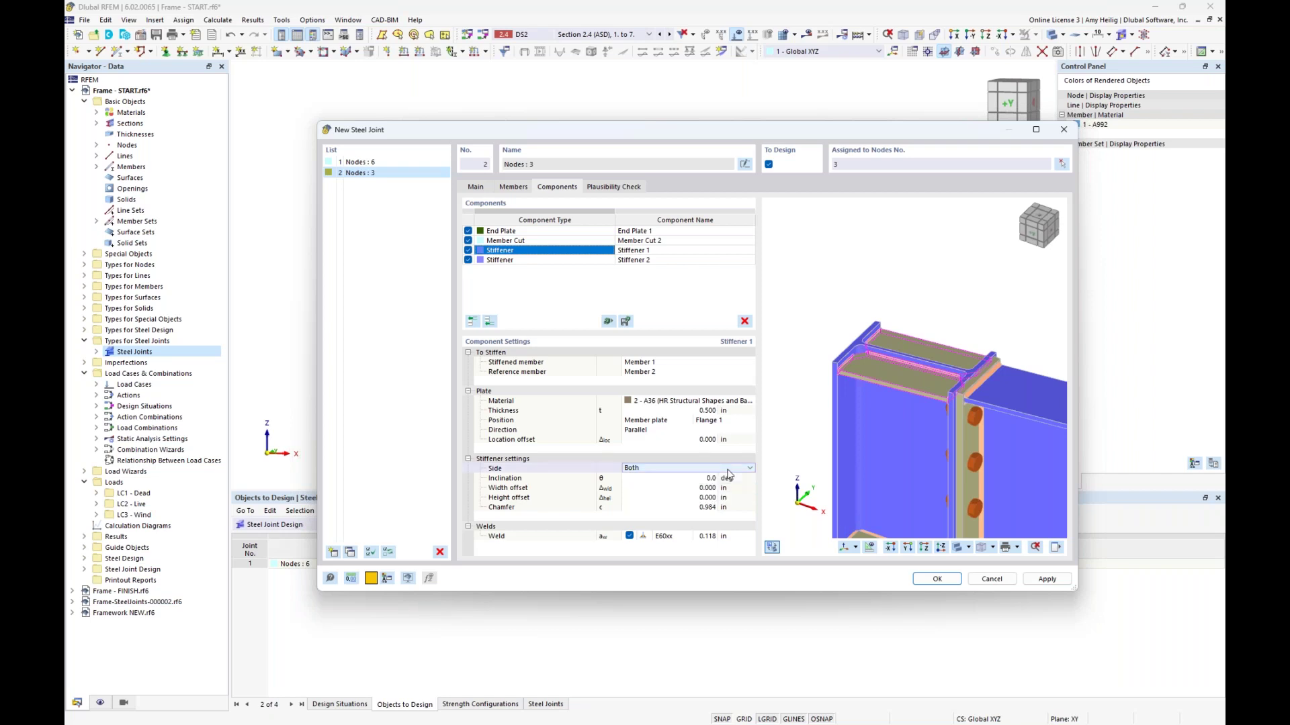
# Set the chamfer of Stiffener 1 to 1.0 in
pyautogui.scroll(2, 853, 355)
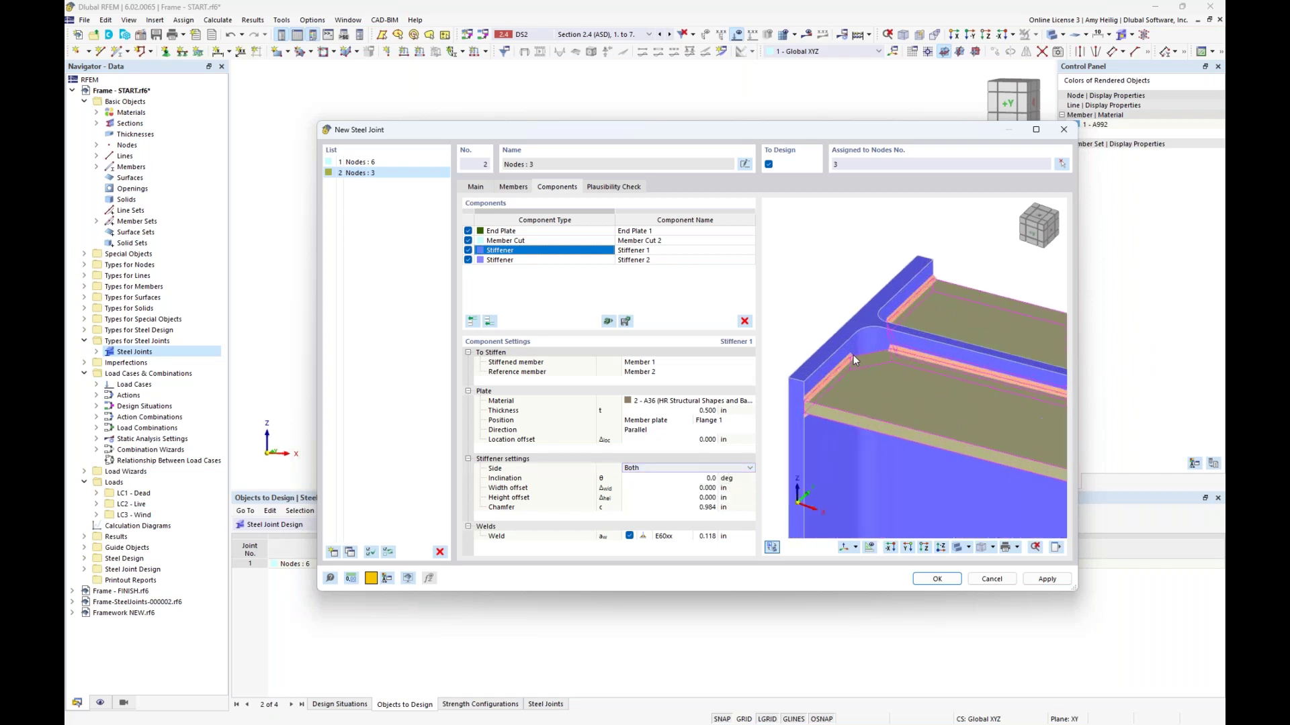
pyautogui.click(698, 507)
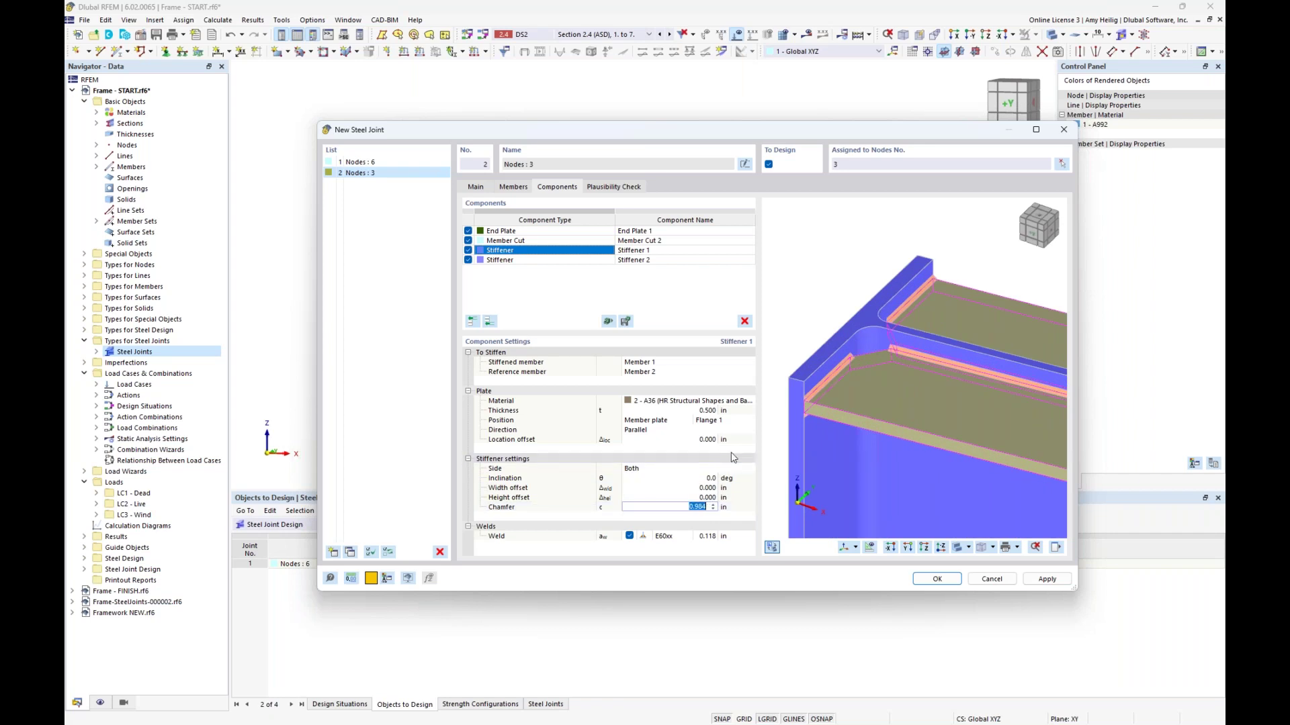
pyautogui.write('1.0')
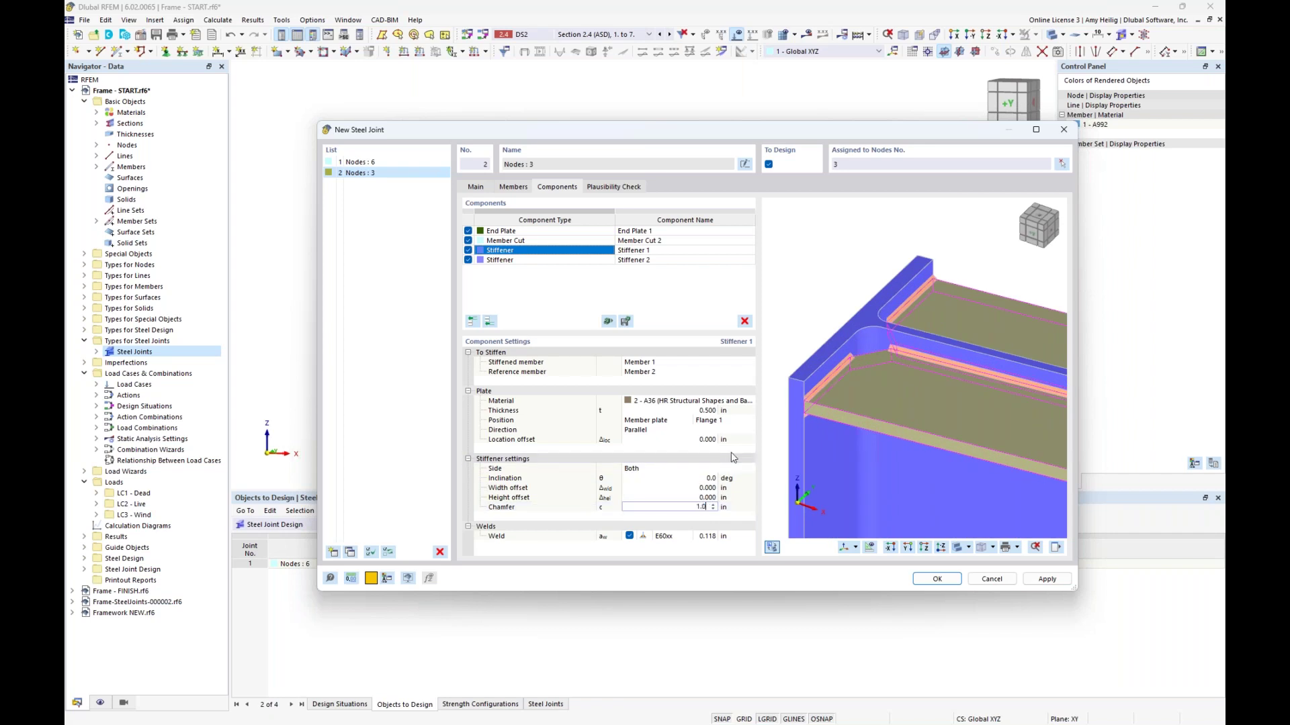
pyautogui.click(707, 498)
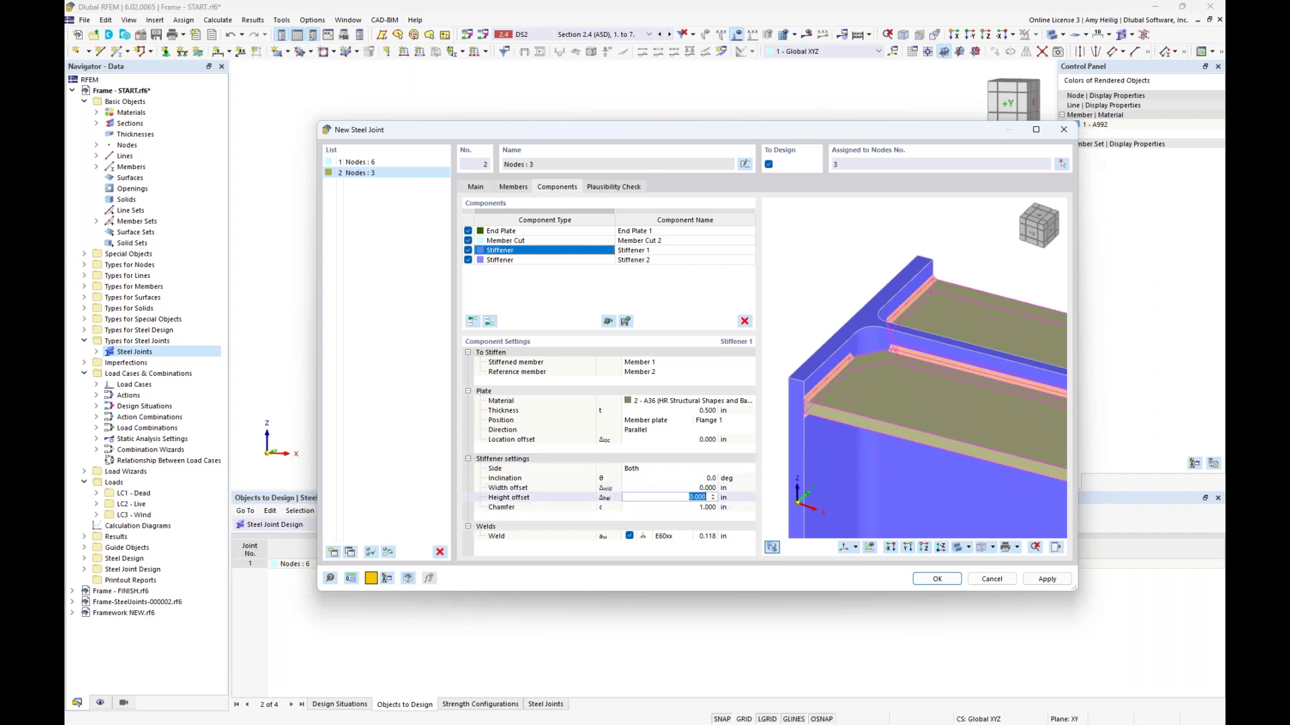
# Set the weld size of Stiffener 1 to 0.25 in
pyautogui.click(700, 537)
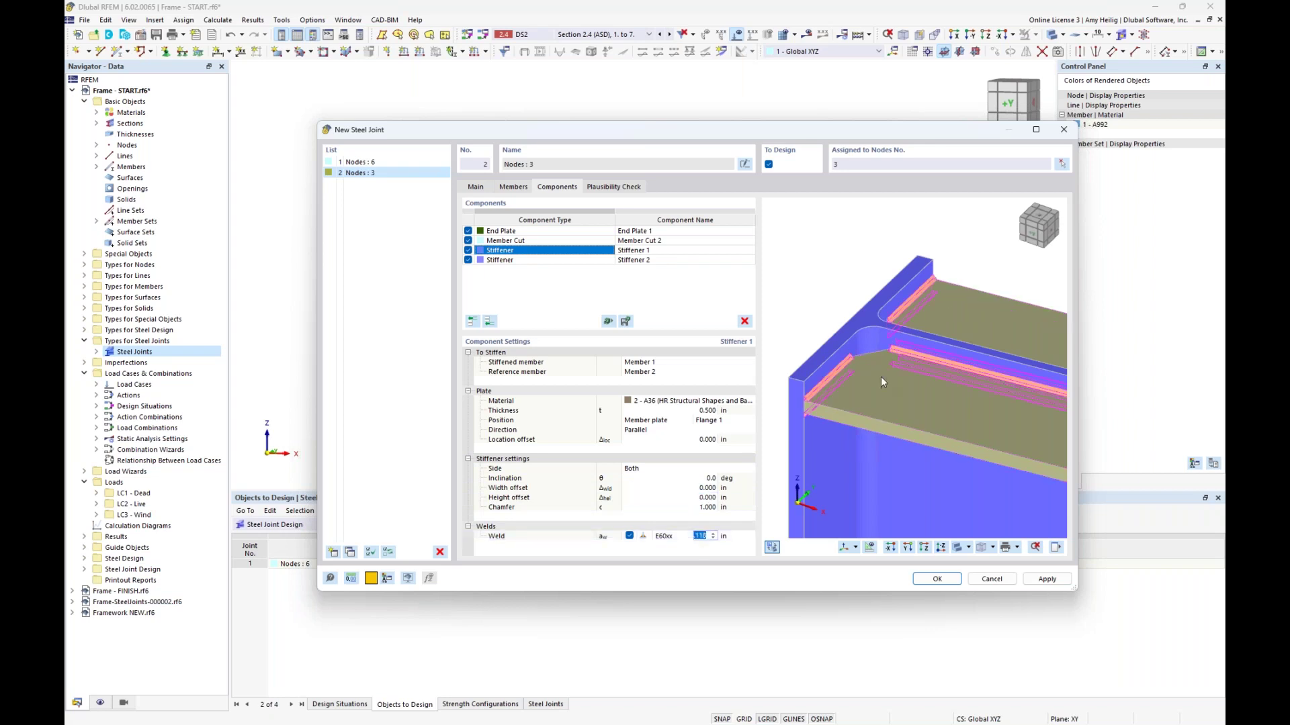
pyautogui.scroll(-2, 881, 379)
pyautogui.moveTo(970, 415); pyautogui.dragTo(916, 358, button='middle')
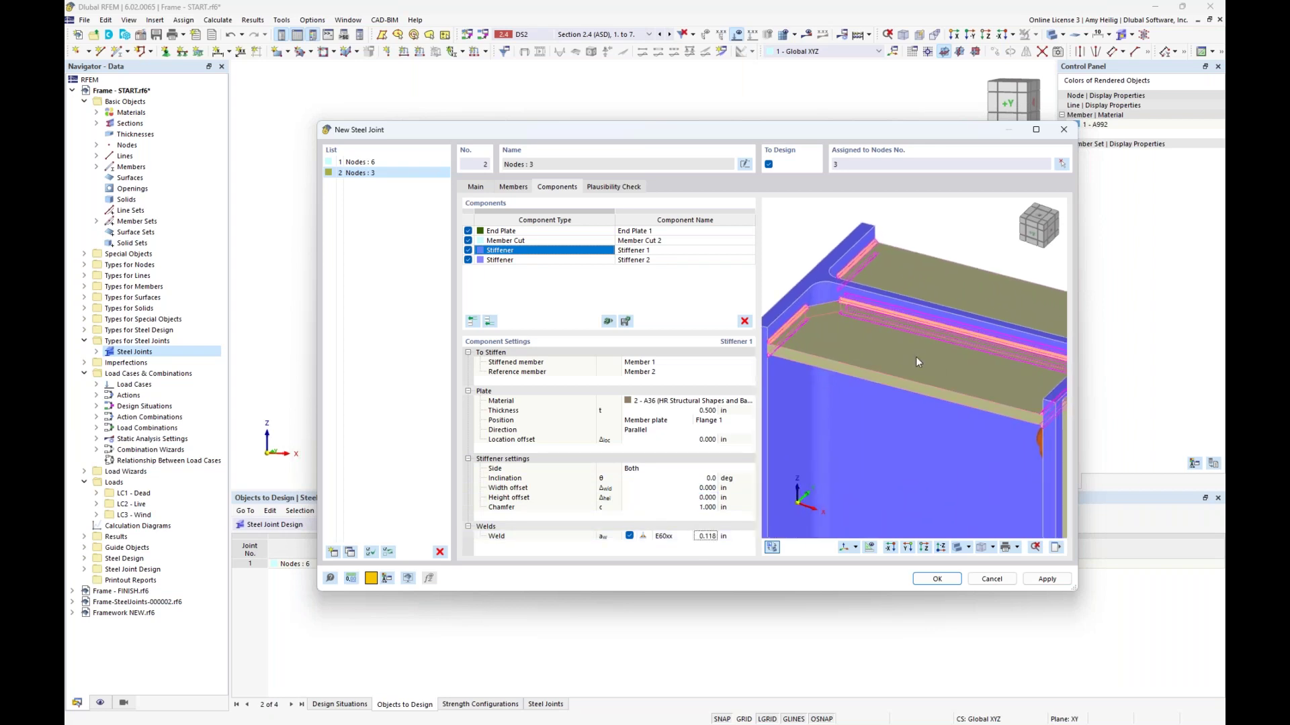
pyautogui.click(700, 536)
pyautogui.write('0.25')
pyautogui.click(696, 508)
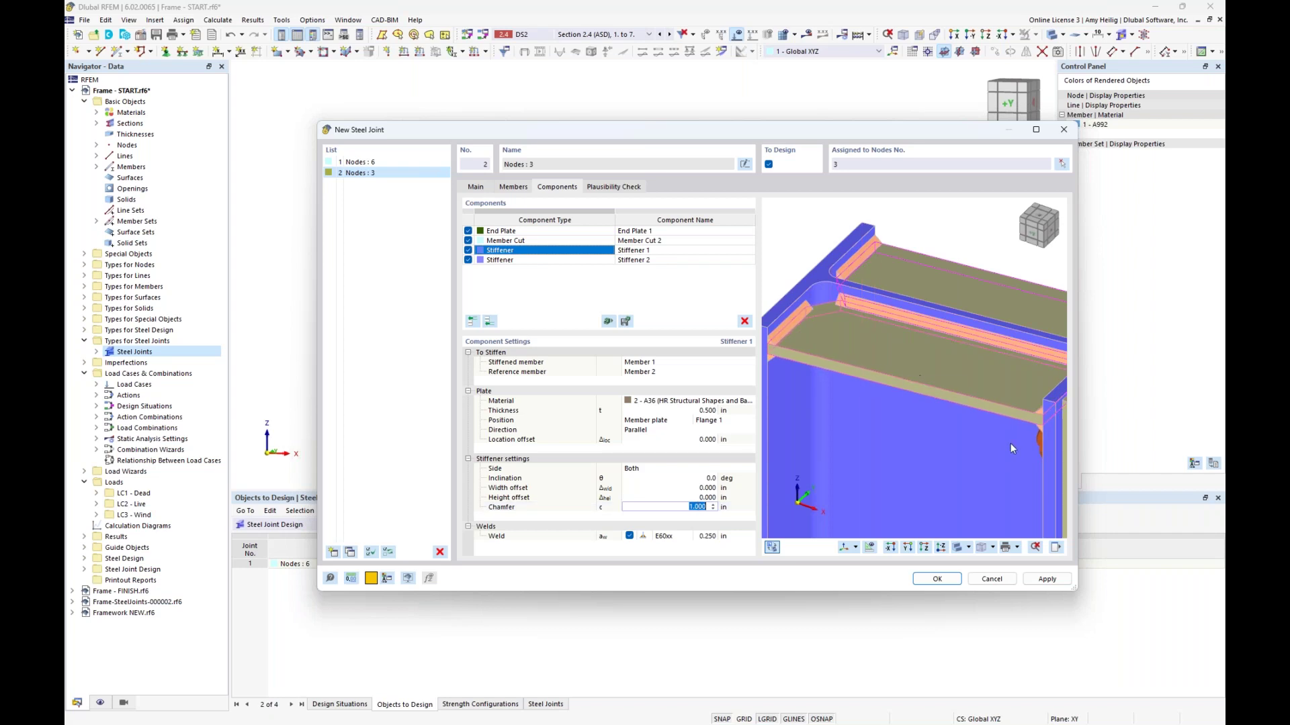
# Deactivate the lower column stiffener, Stiffener 2, and delete it from the joint's components
pyautogui.scroll(-5, 945, 407)
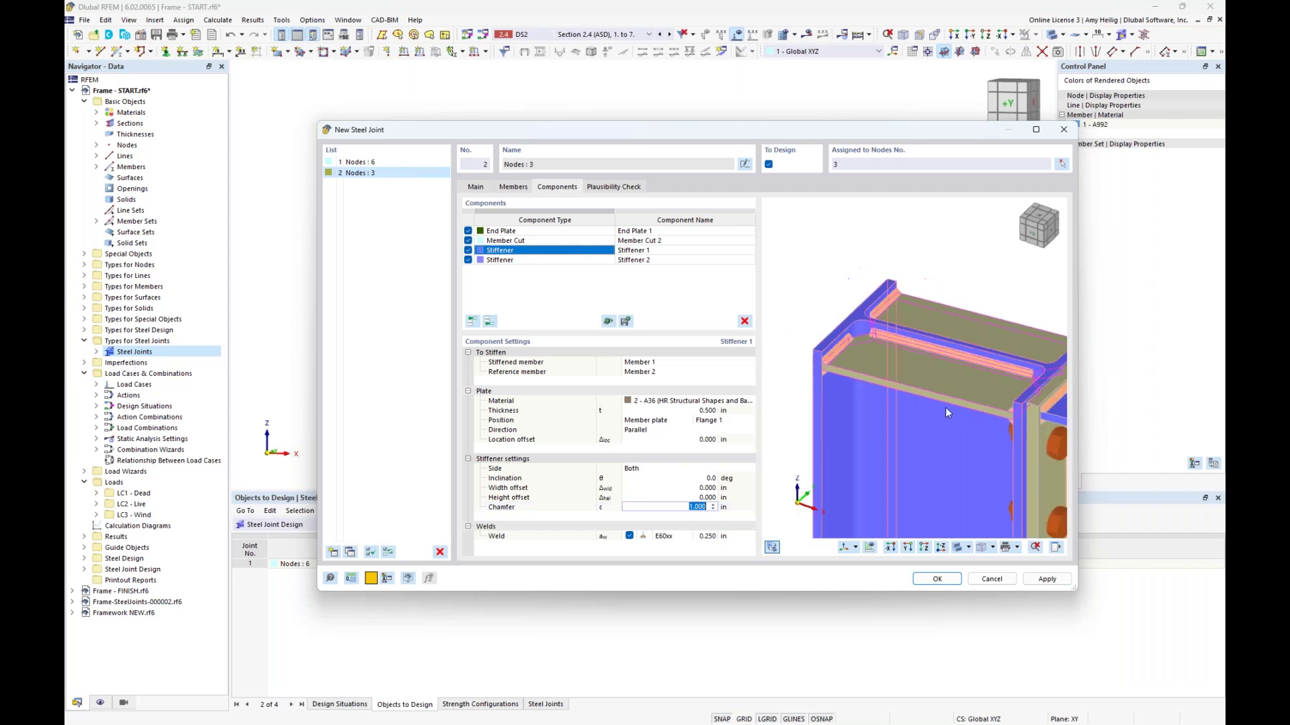
pyautogui.moveTo(948, 458); pyautogui.dragTo(920, 363, button='middle')
pyautogui.moveTo(916, 408); pyautogui.dragTo(908, 352, button='middle')
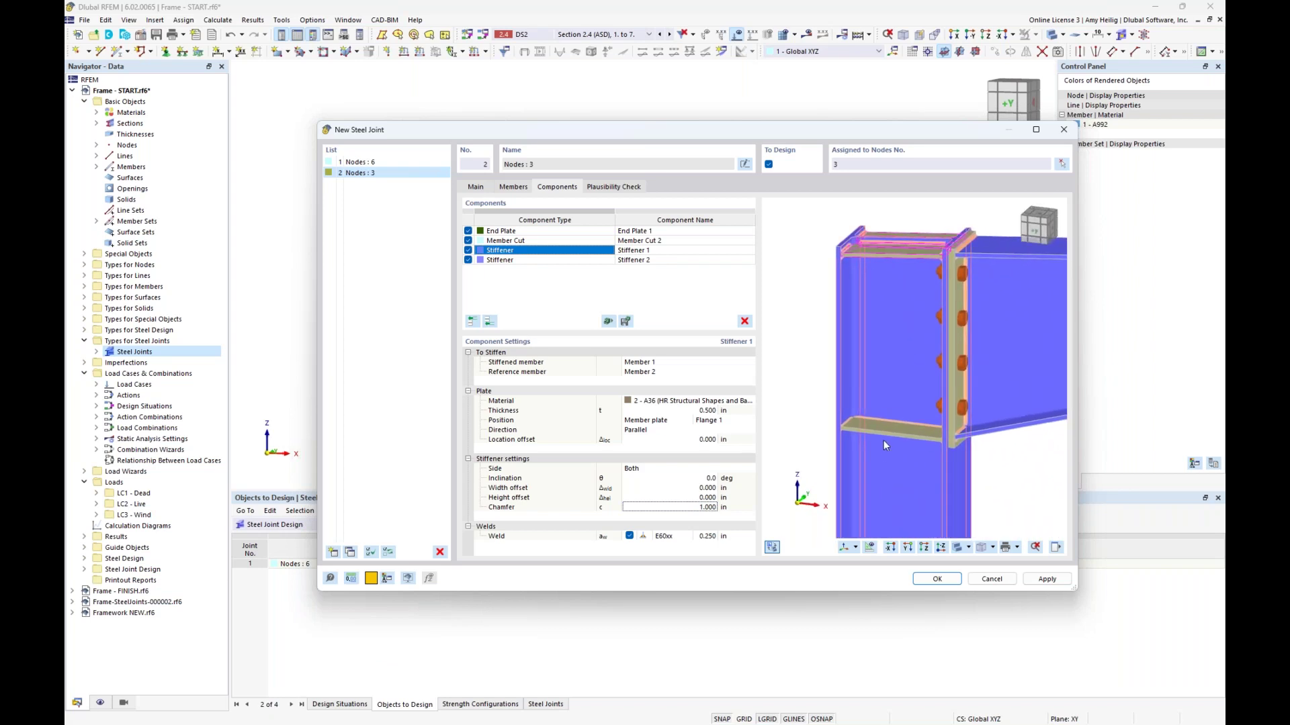
pyautogui.scroll(2, 883, 441)
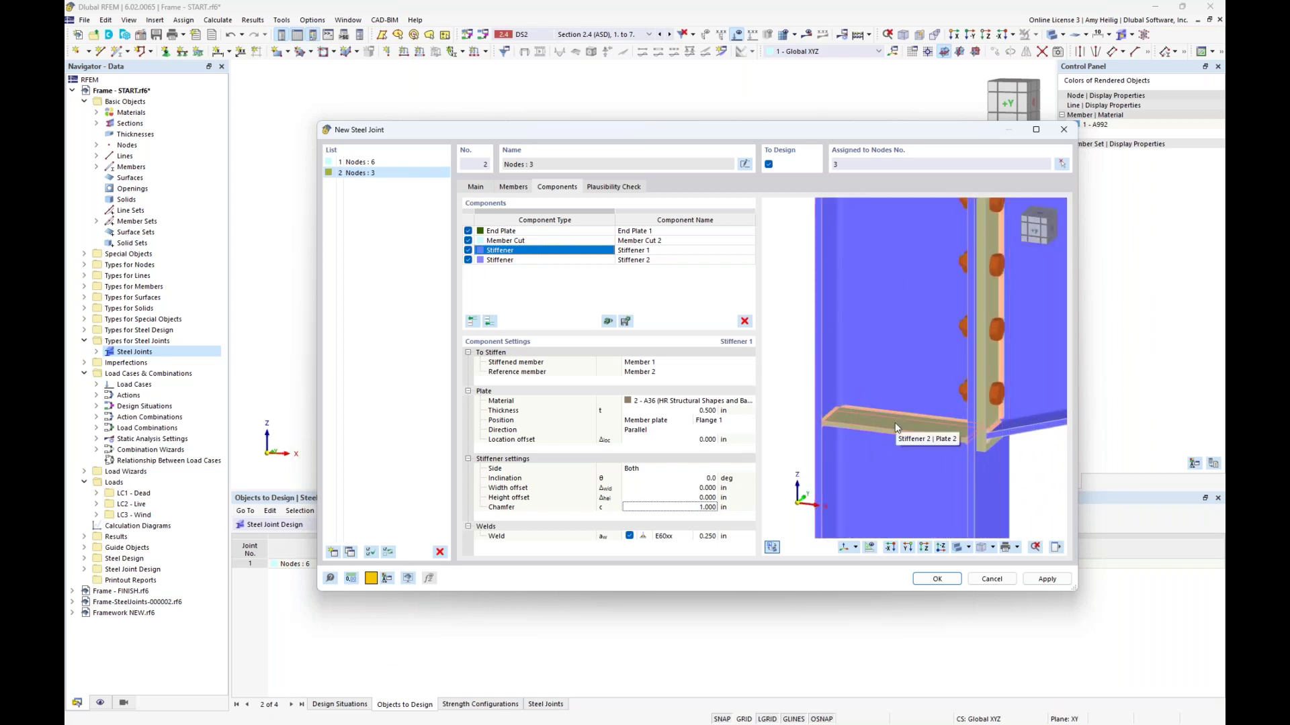
pyautogui.click(497, 260)
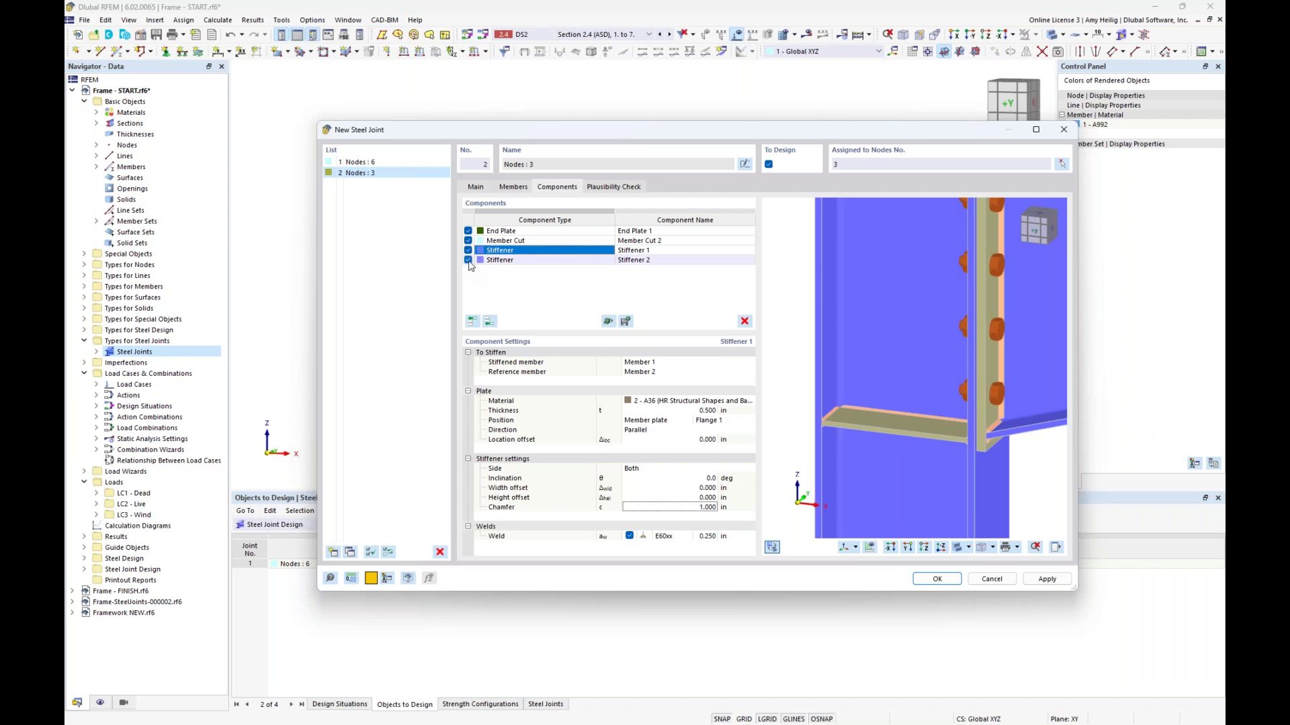
pyautogui.click(468, 260)
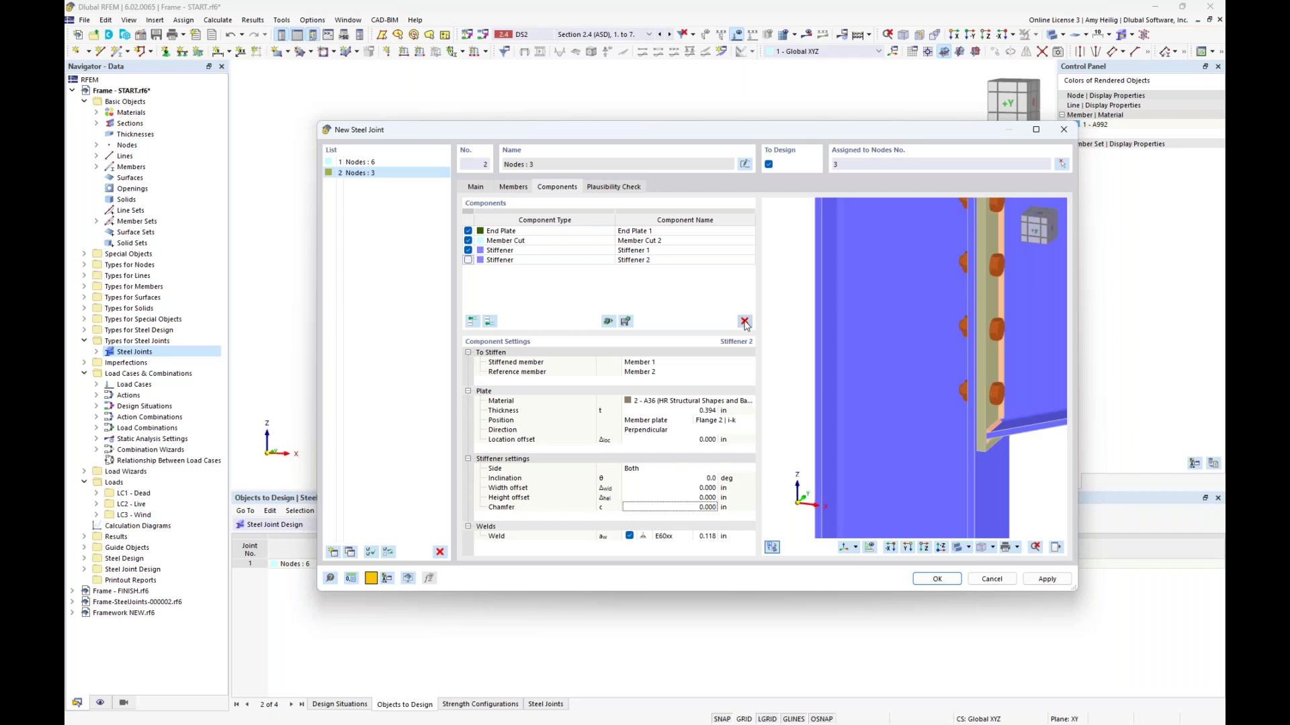
pyautogui.click(596, 263)
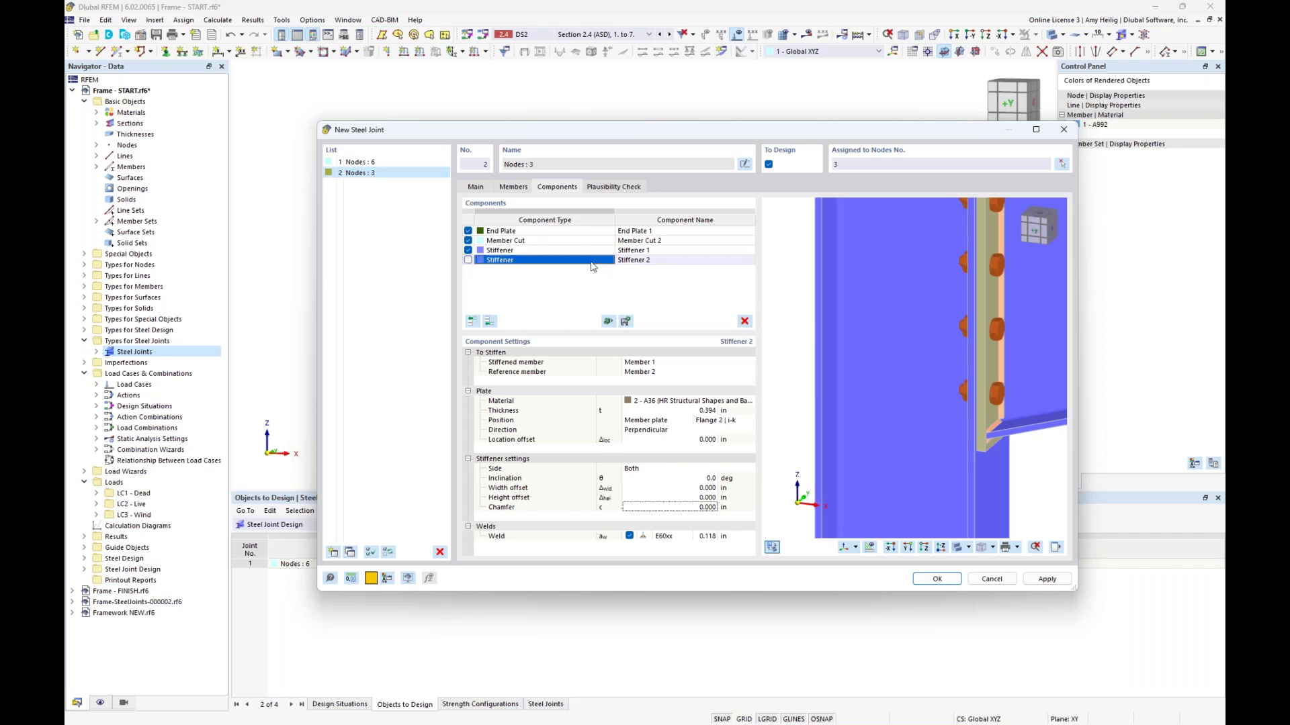
pyautogui.click(744, 321)
pyautogui.click(744, 321)
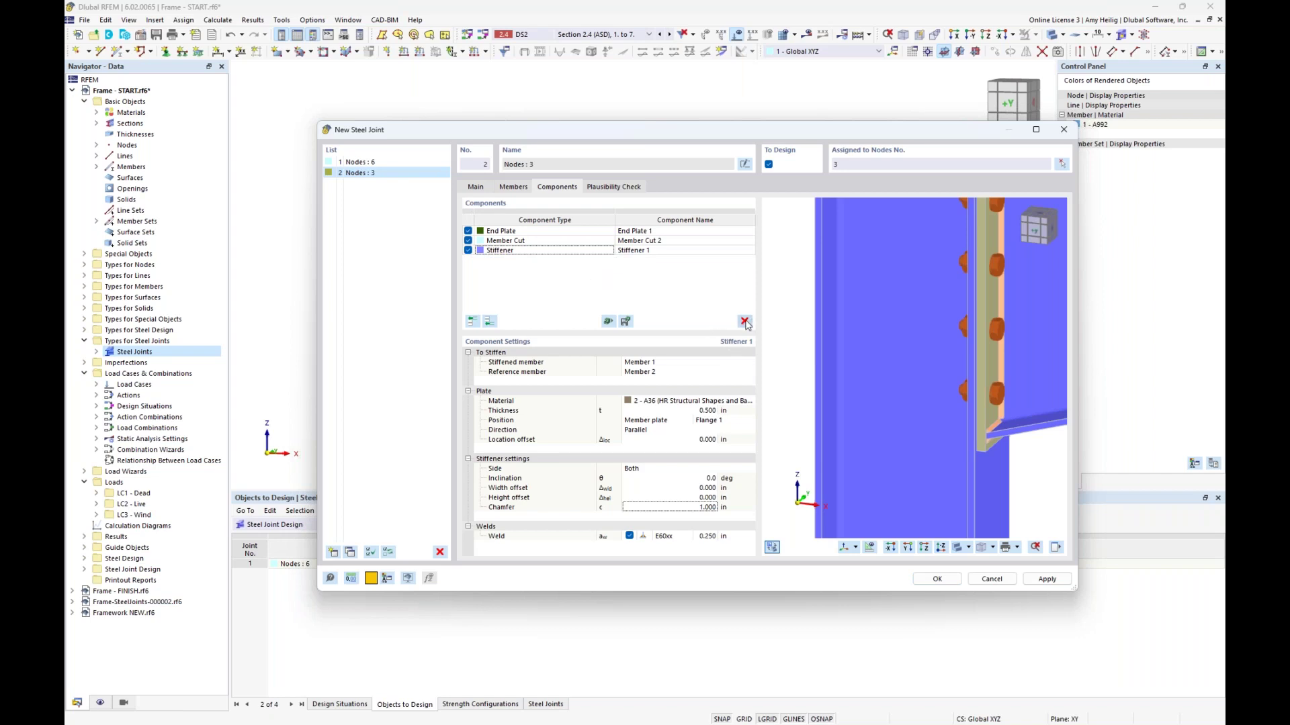
# Copy the Stiffener 1 component to the end of the component list
pyautogui.scroll(-5, 893, 366)
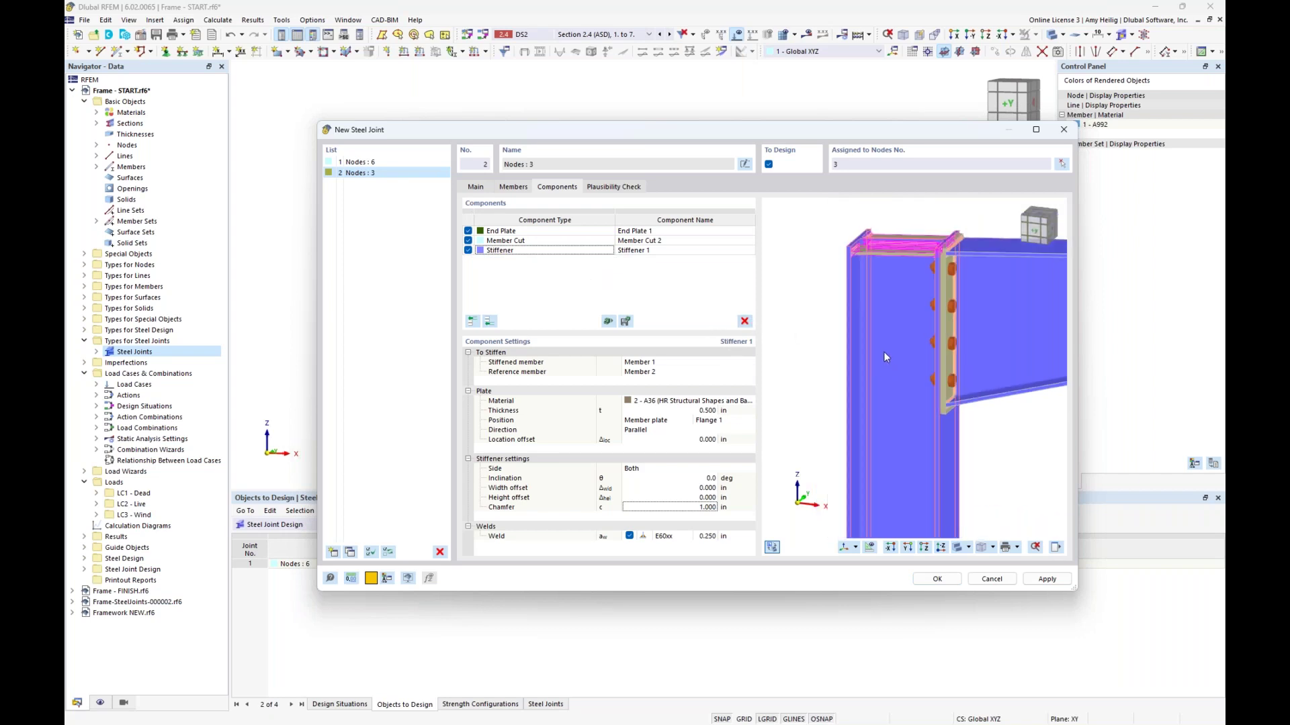
pyautogui.rightClick(548, 254)
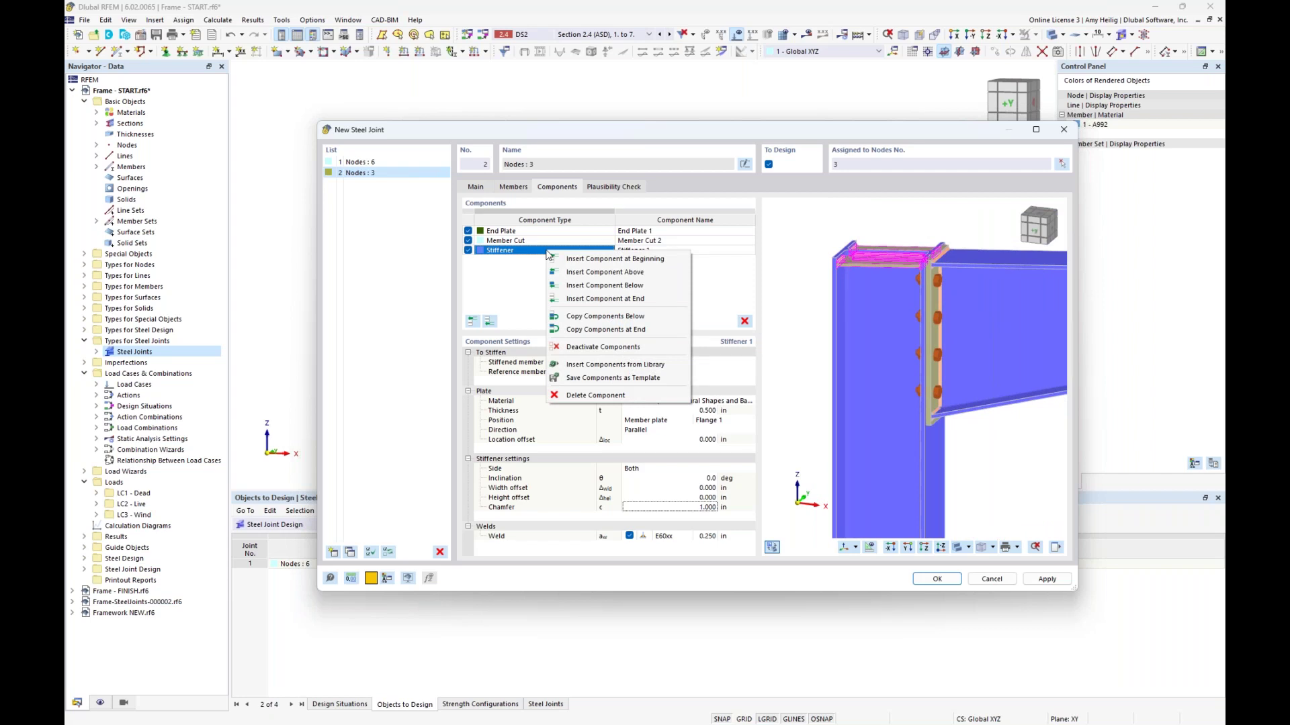
pyautogui.click(591, 329)
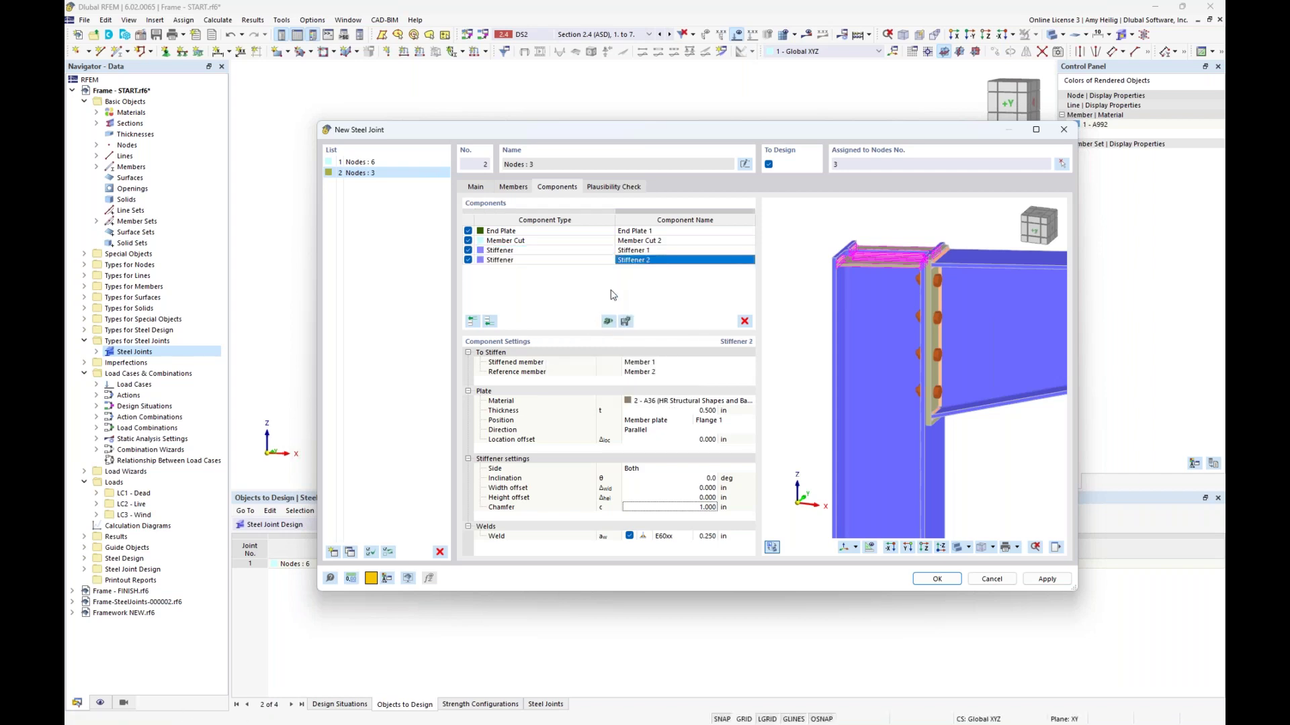
# Position the copied stiffener at member plate Flange 2 | i-k of Member 2 and set its direction to Perpendicular
pyautogui.click(537, 262)
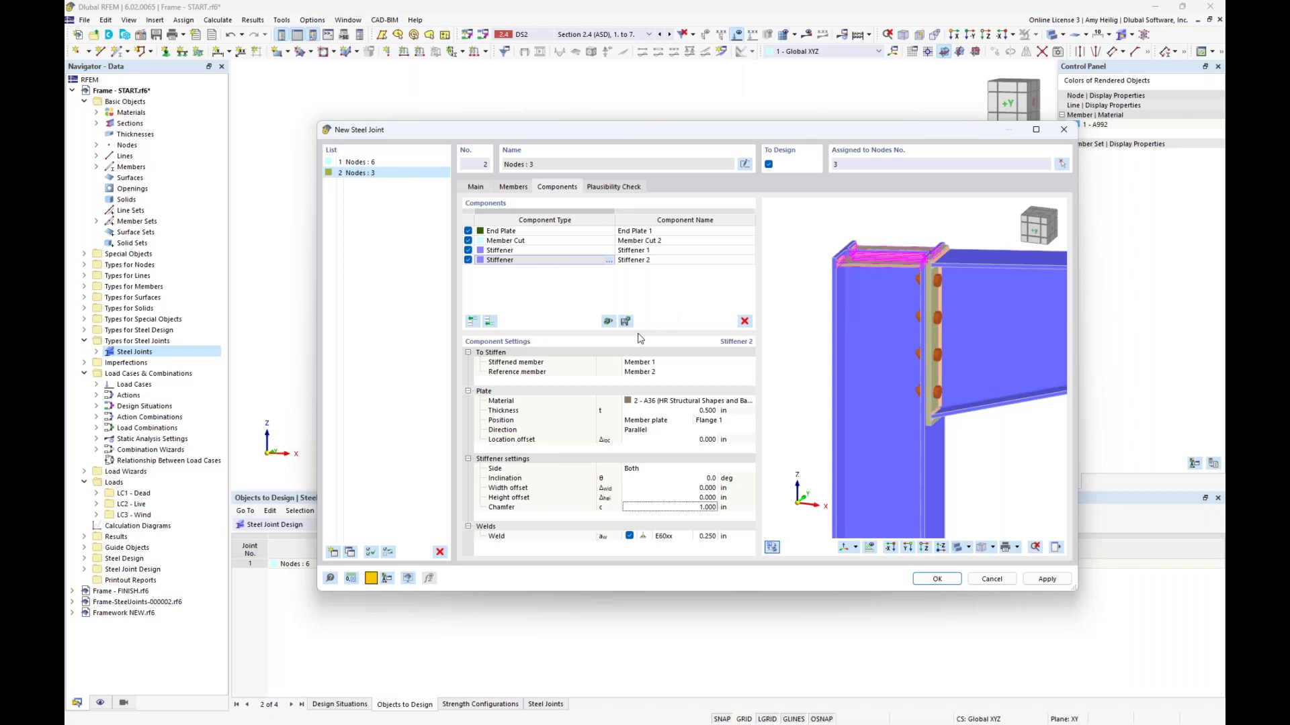
pyautogui.click(712, 425)
pyautogui.click(749, 421)
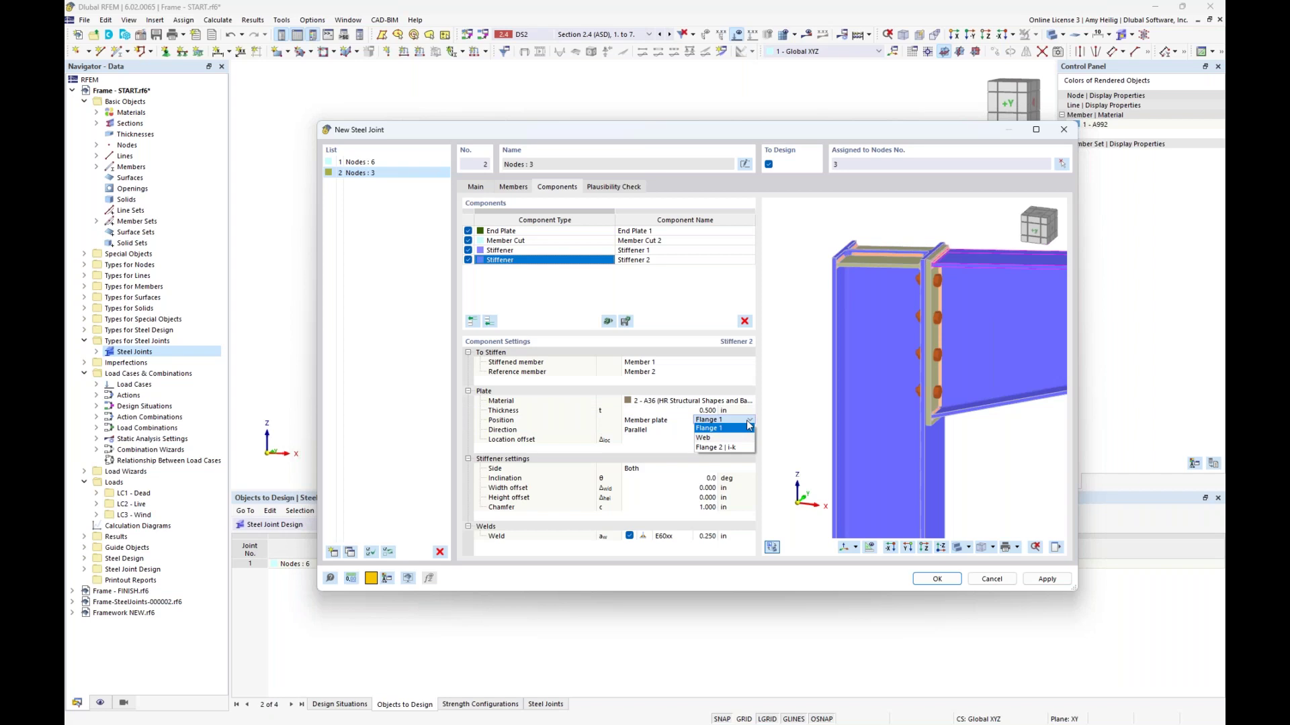
pyautogui.click(725, 446)
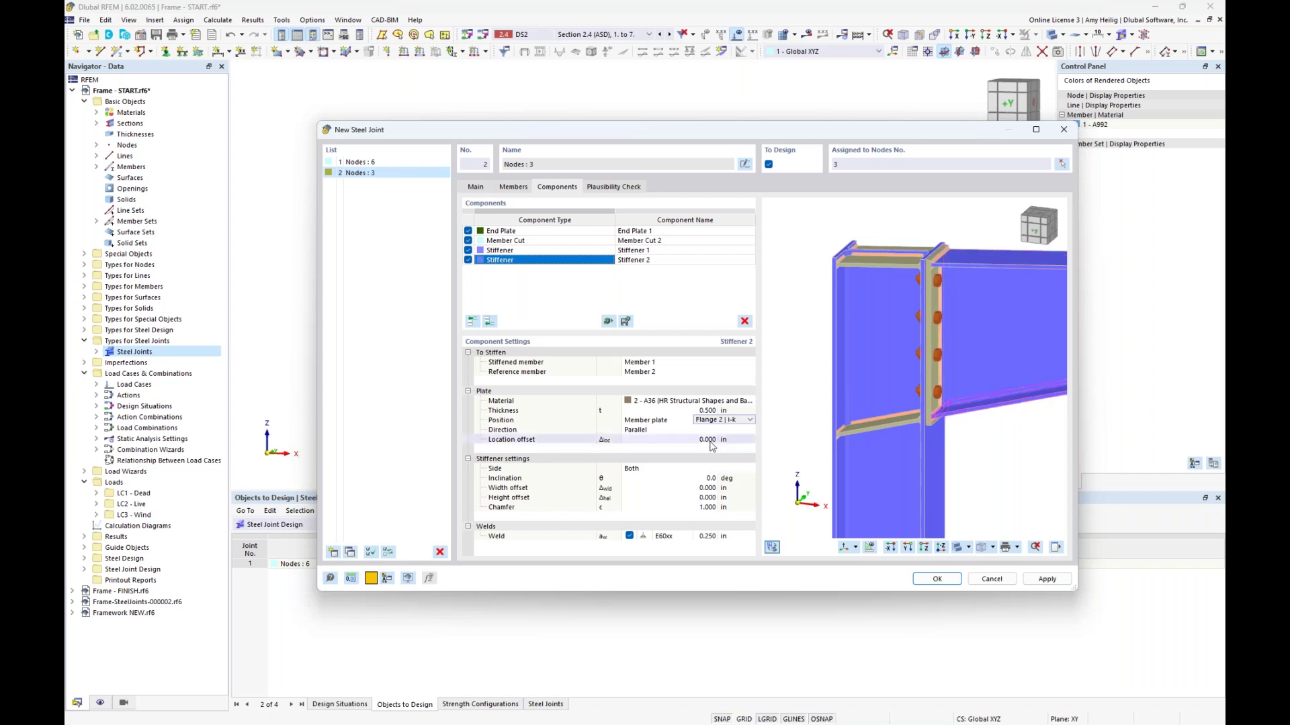
pyautogui.click(676, 429)
pyautogui.click(677, 430)
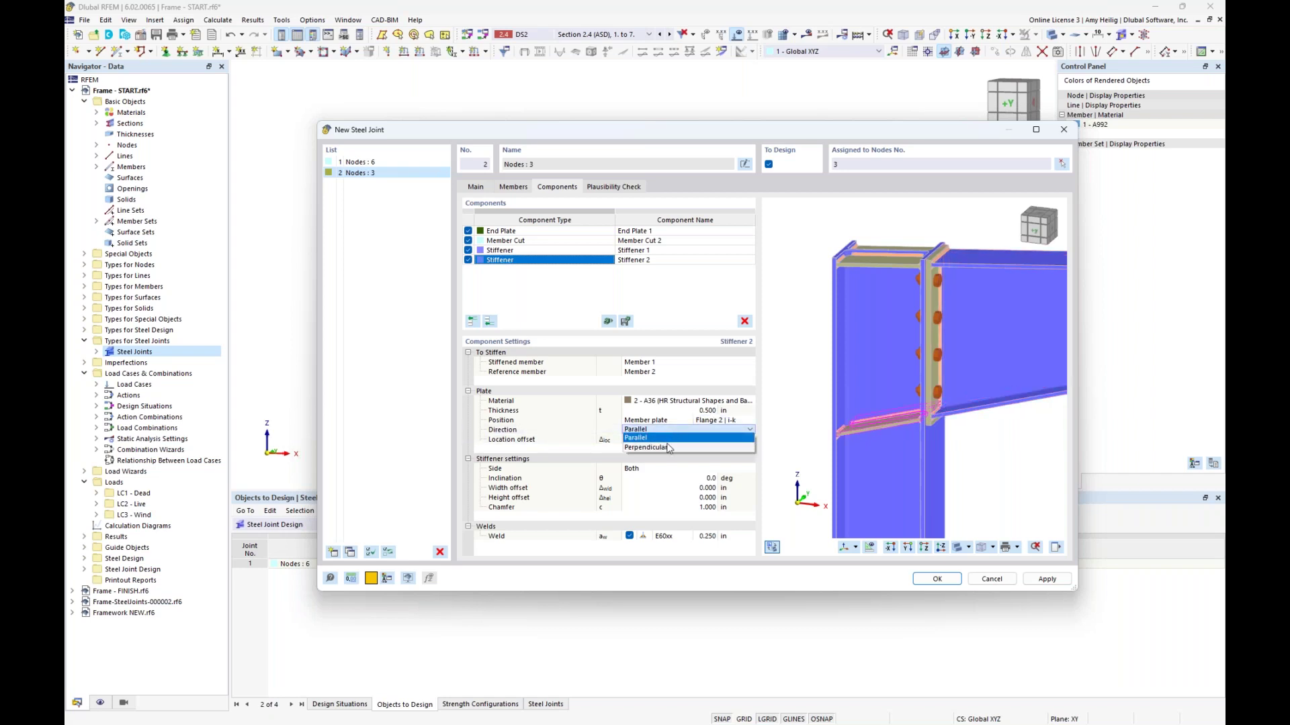
pyautogui.click(669, 448)
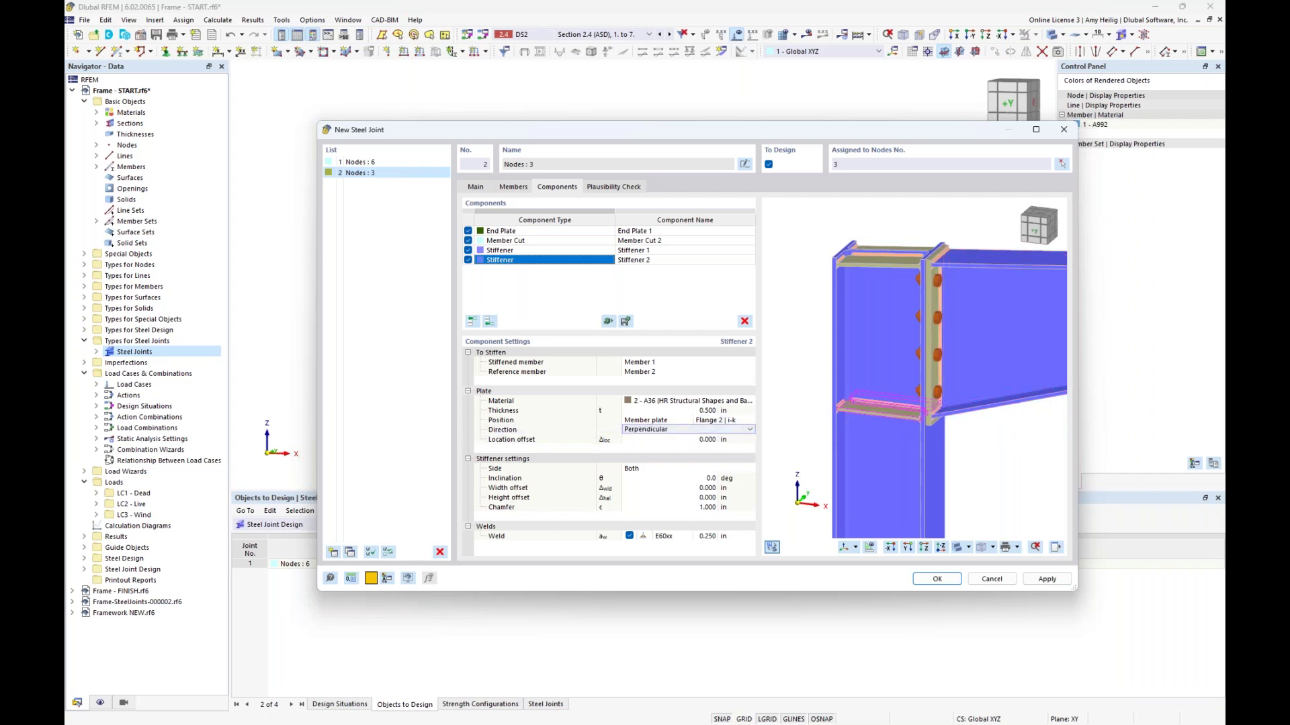
pyautogui.moveTo(896, 407)
pyautogui.keyDown('ctrl'); pyautogui.mouseDown(button='middle')
pyautogui.moveTo(925, 368)
pyautogui.moveTo(887, 407)
pyautogui.mouseUp(button='middle'); pyautogui.keyUp('ctrl')
# Set the plate thickness of Stiffener 2 to 0.375 in
pyautogui.click(699, 411)
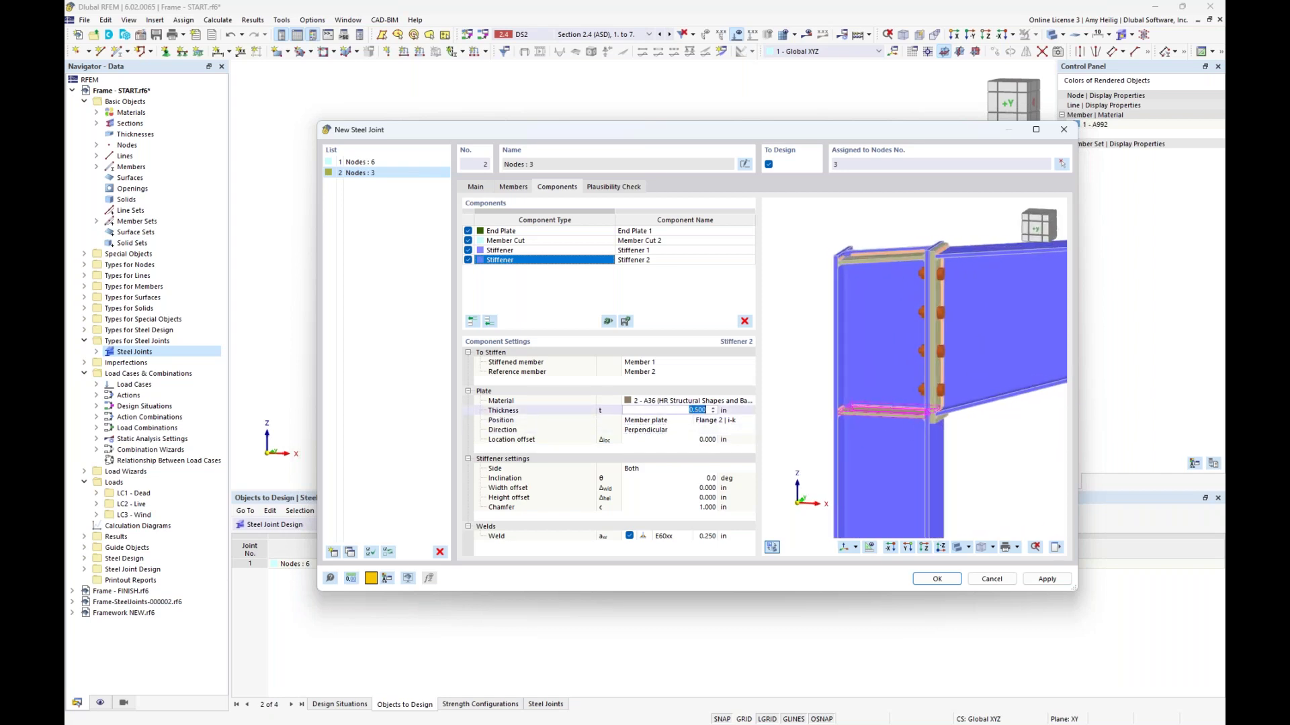
pyautogui.write('0.375')
pyautogui.click(698, 422)
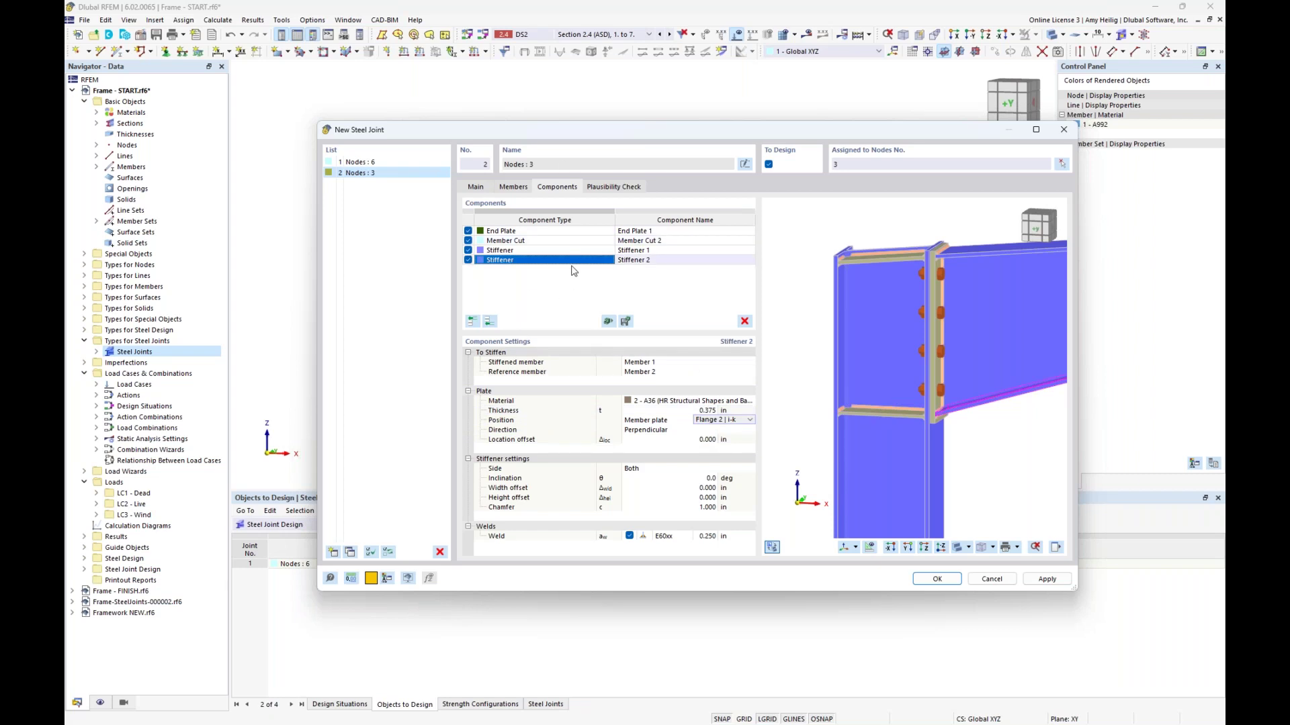
# Run the plausibility check on the node 3 joint and accept the joint definition
pyautogui.click(602, 190)
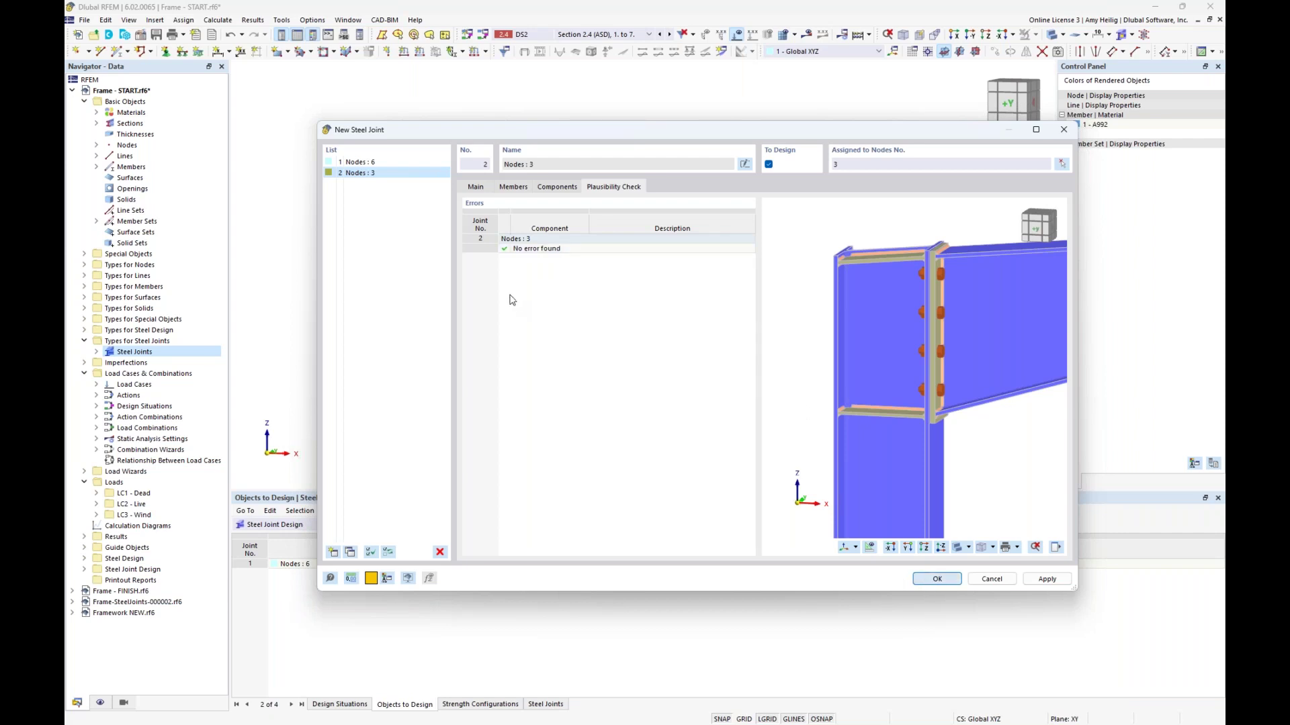
pyautogui.press('Return')
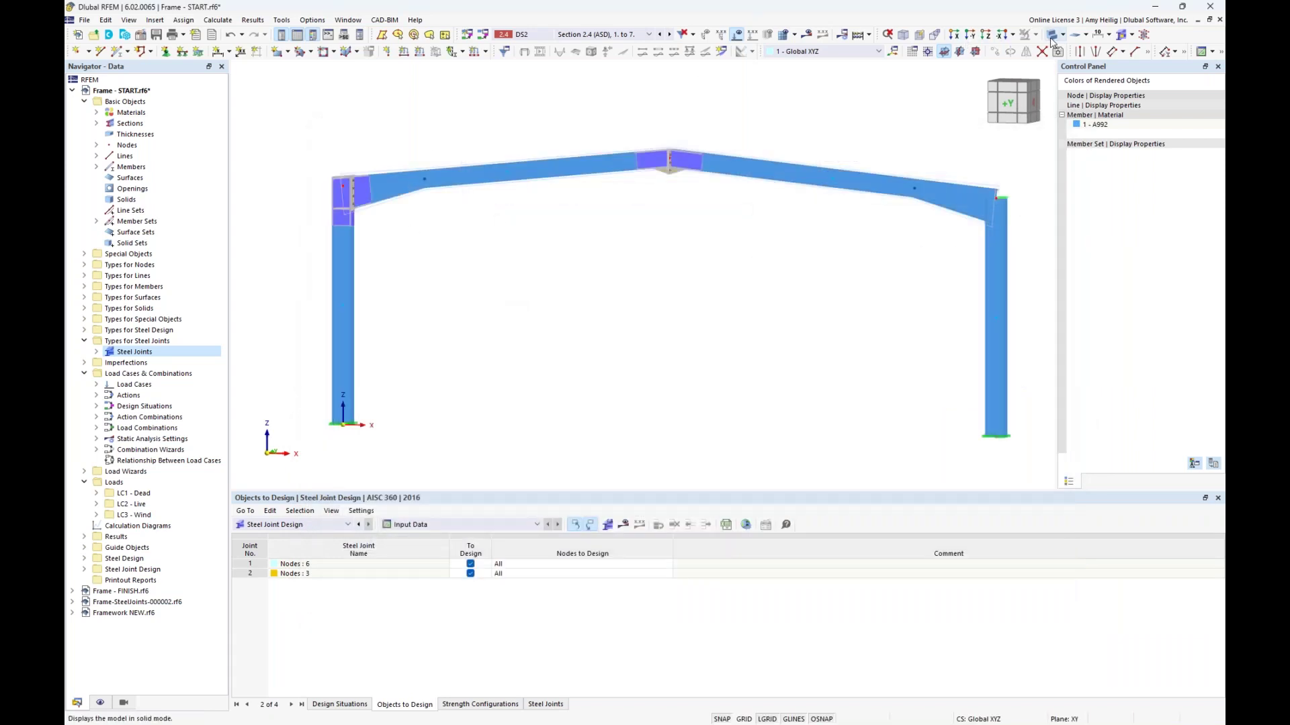
# Switch the frame from solid to line display and inspect the joint at node 3
pyautogui.click(1053, 38)
pyautogui.click(1053, 37)
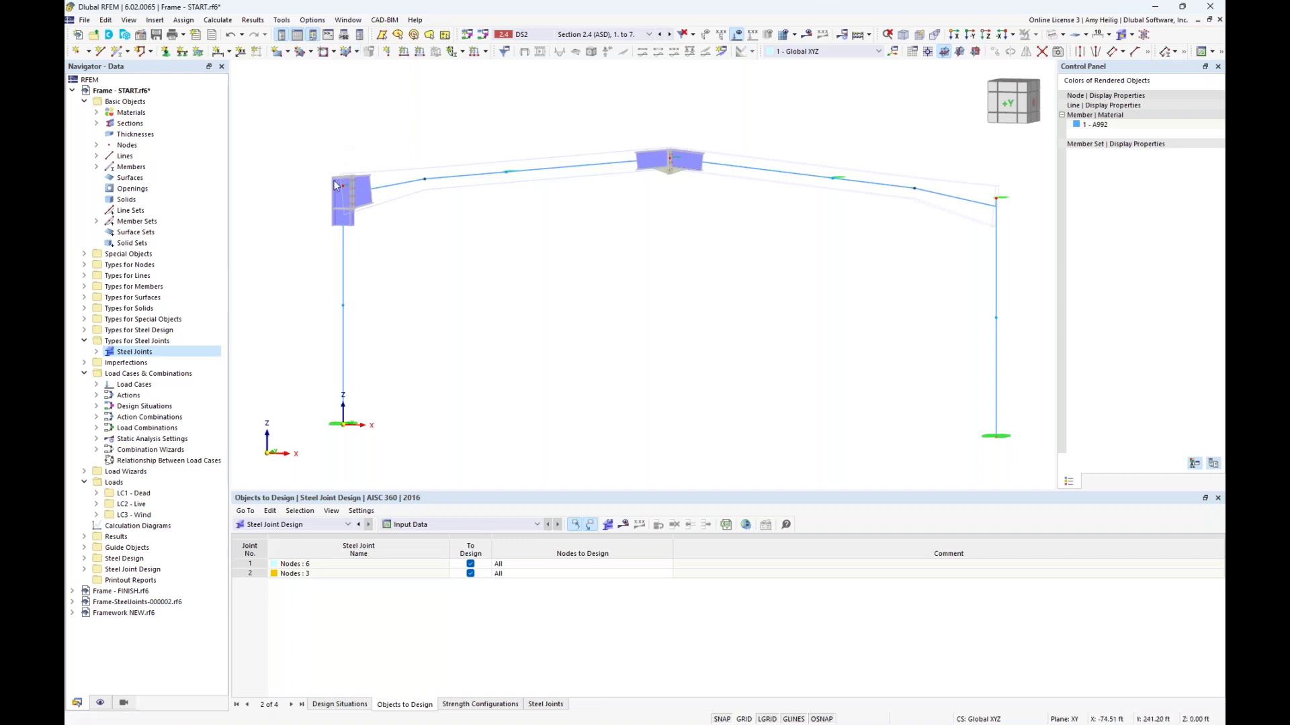
pyautogui.scroll(4, 344, 199)
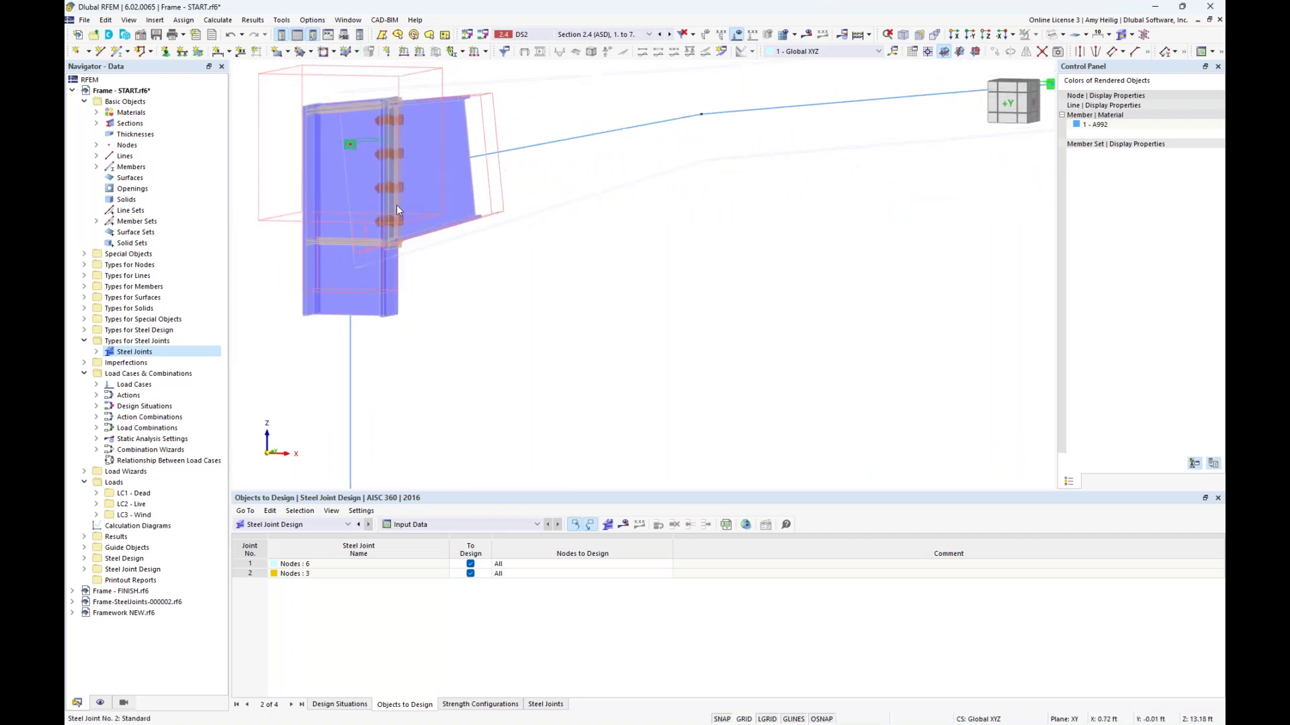
pyautogui.scroll(-5, 399, 204)
pyautogui.moveTo(693, 242); pyautogui.dragTo(639, 247, button='middle')
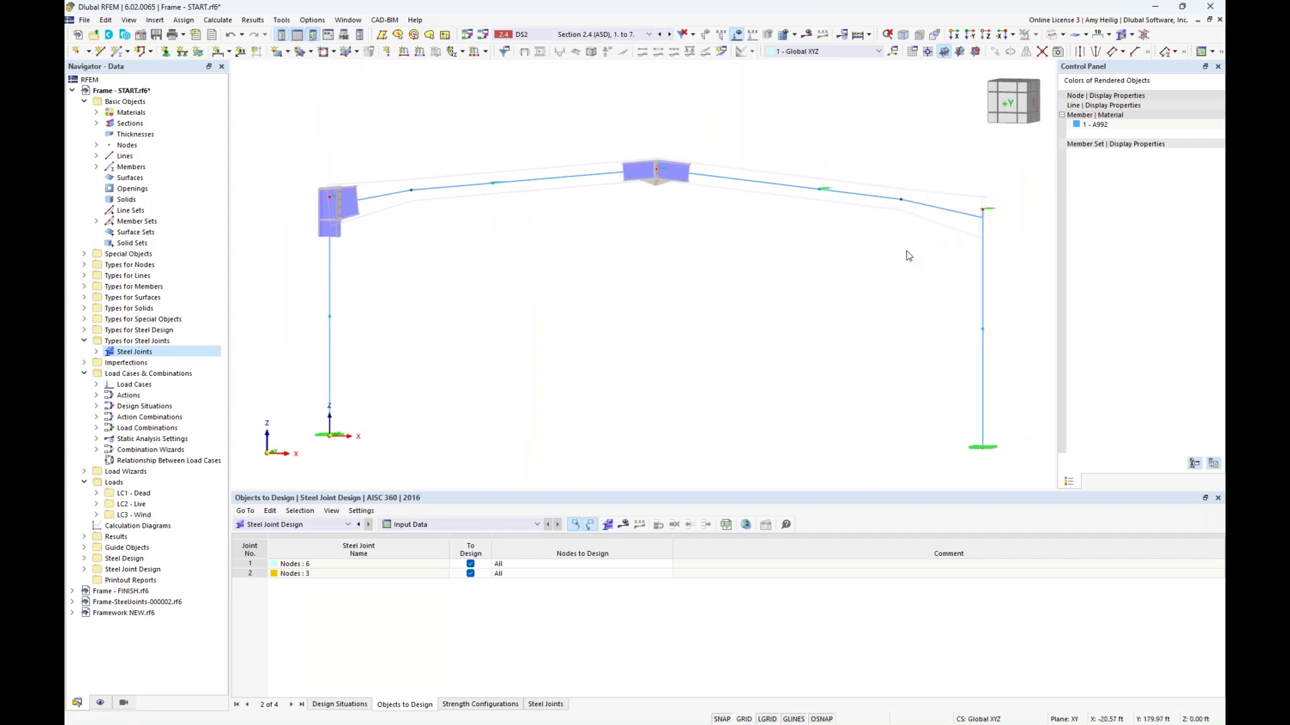
# Assign the node 3 steel joint also to node 11 at the frame's opposite corner, and return the frame to solid display
pyautogui.click(96, 352)
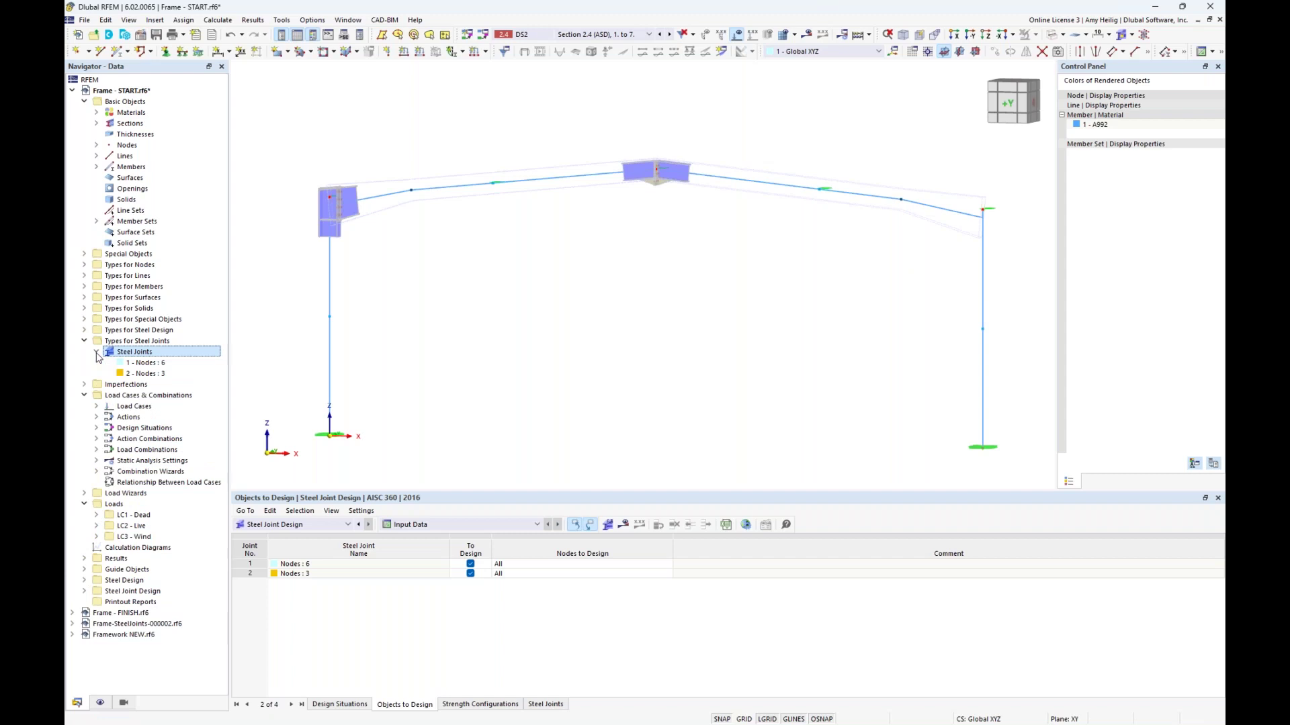
pyautogui.doubleClick(146, 374)
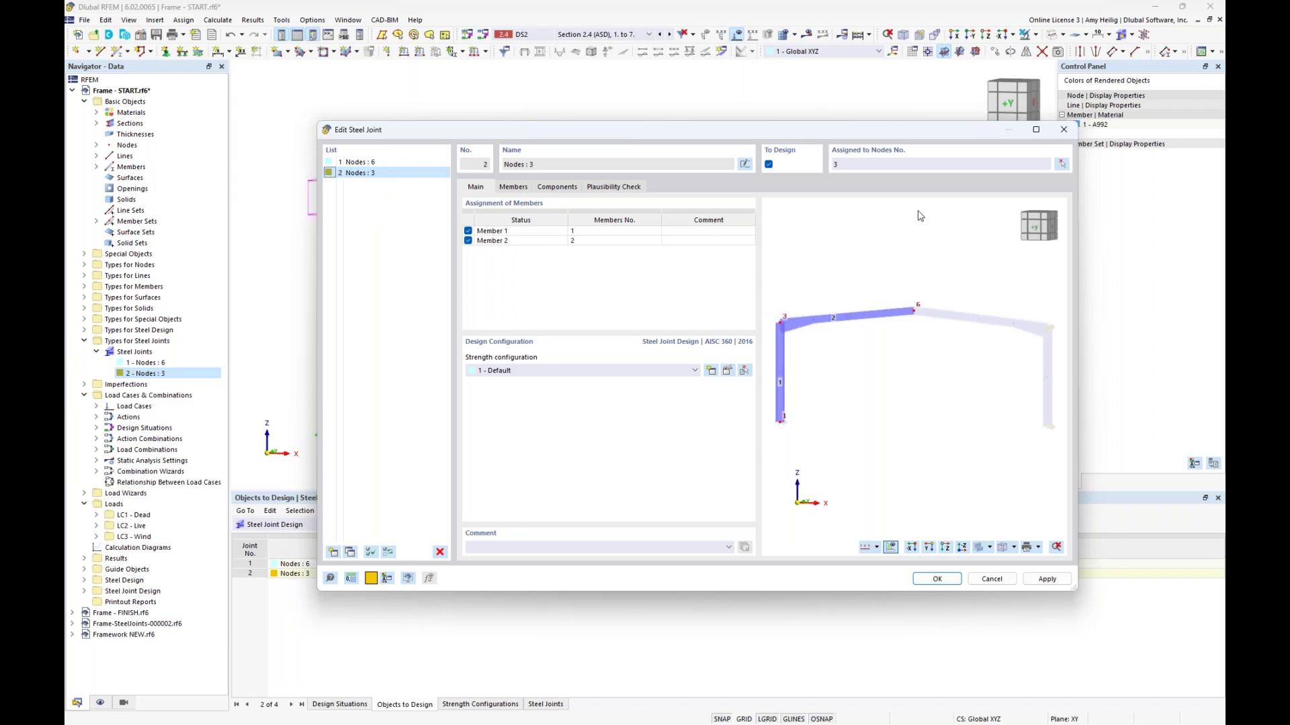
pyautogui.click(1061, 164)
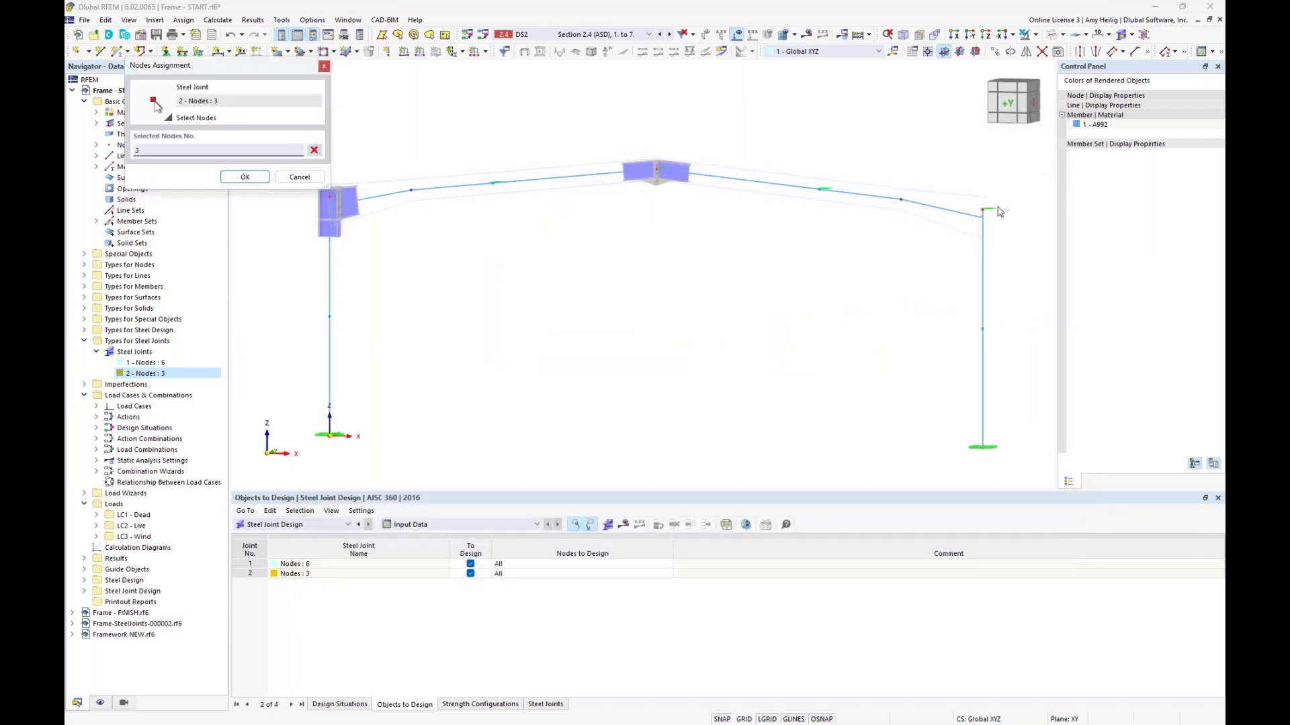
pyautogui.click(982, 210)
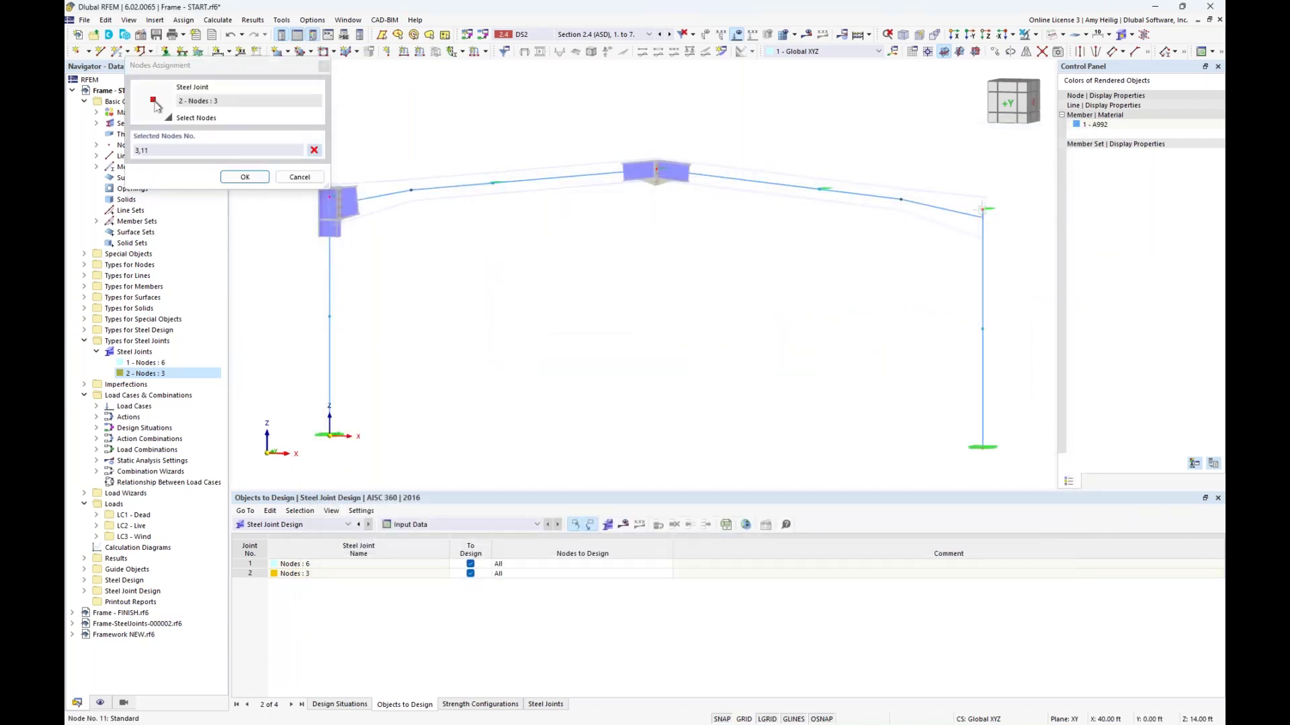
pyautogui.click(257, 177)
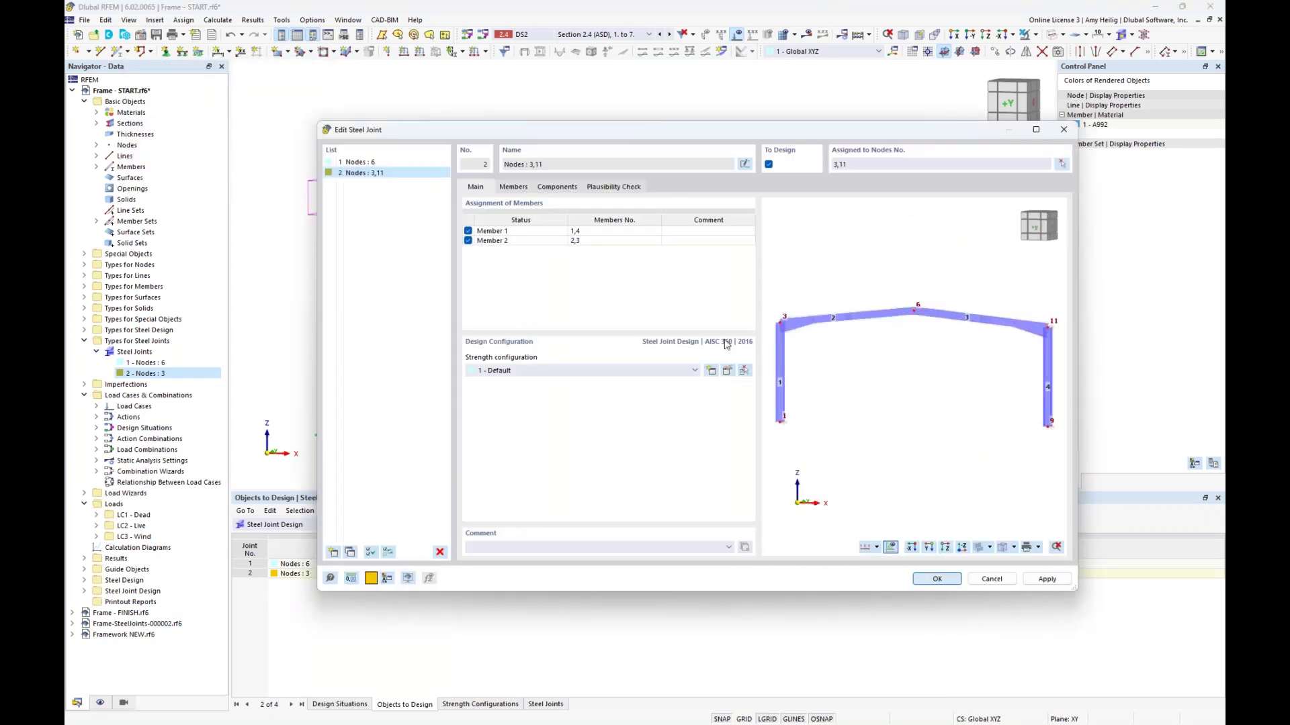
pyautogui.press('Return')
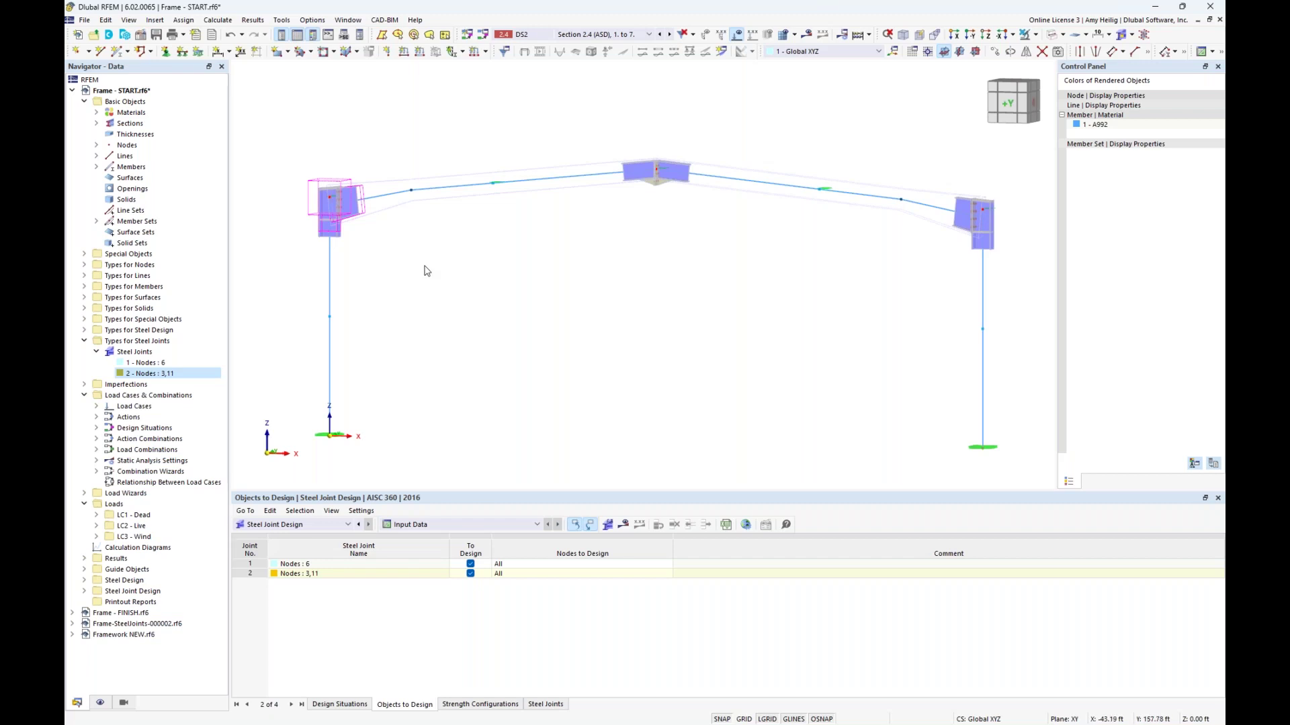
pyautogui.click(519, 322)
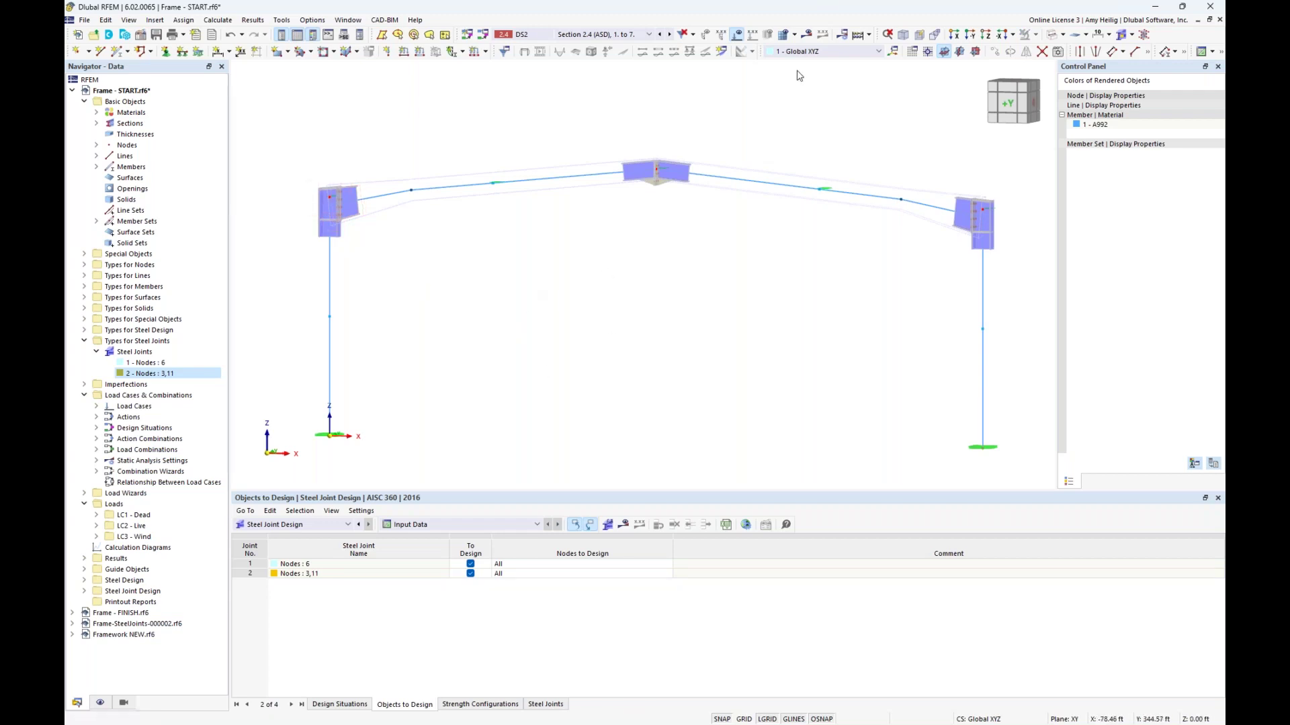
pyautogui.click(1052, 39)
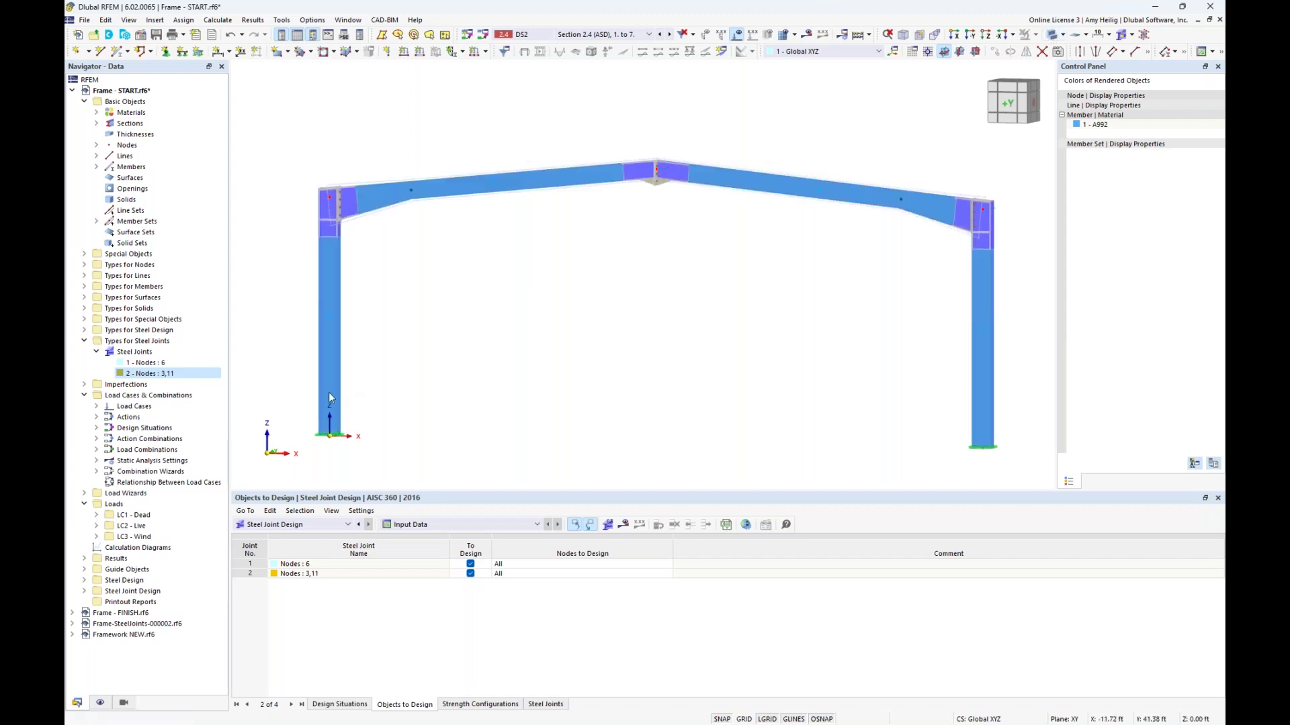
# Open the Default strength configuration from the node 6 steel joint and enable the buckling analysis
pyautogui.rightClick(141, 354)
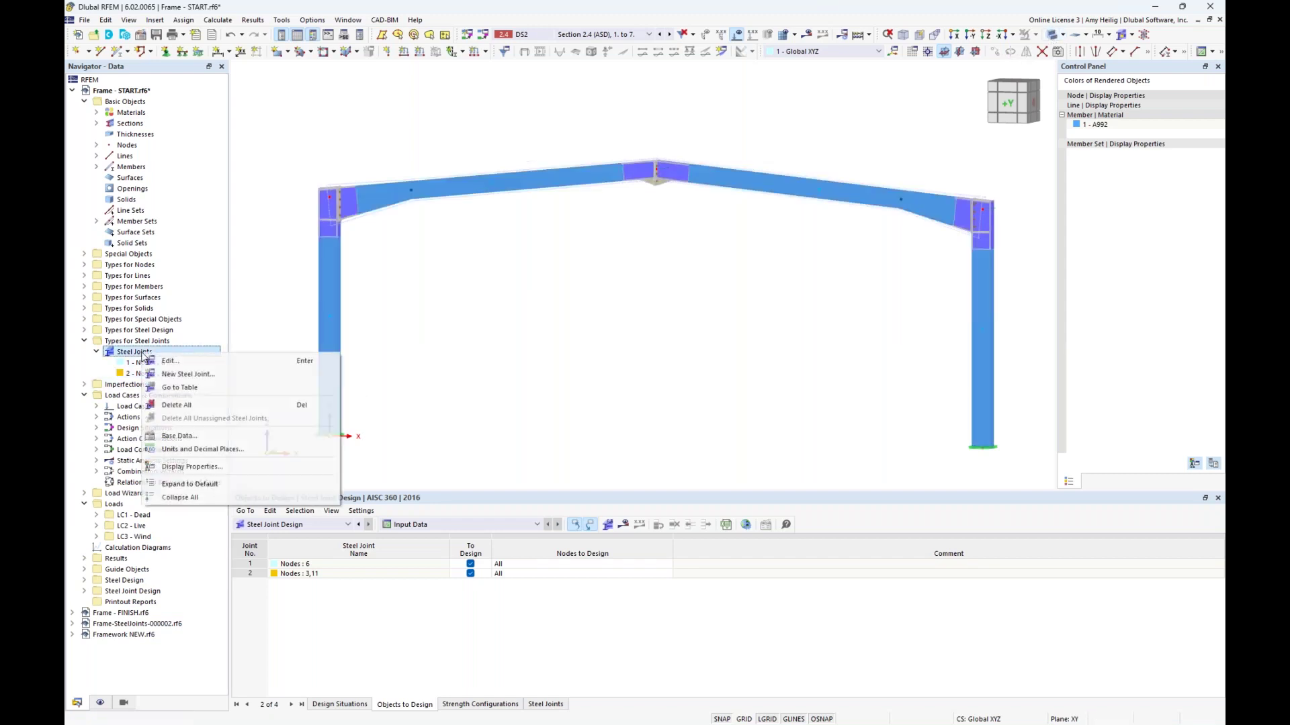
pyautogui.click(178, 363)
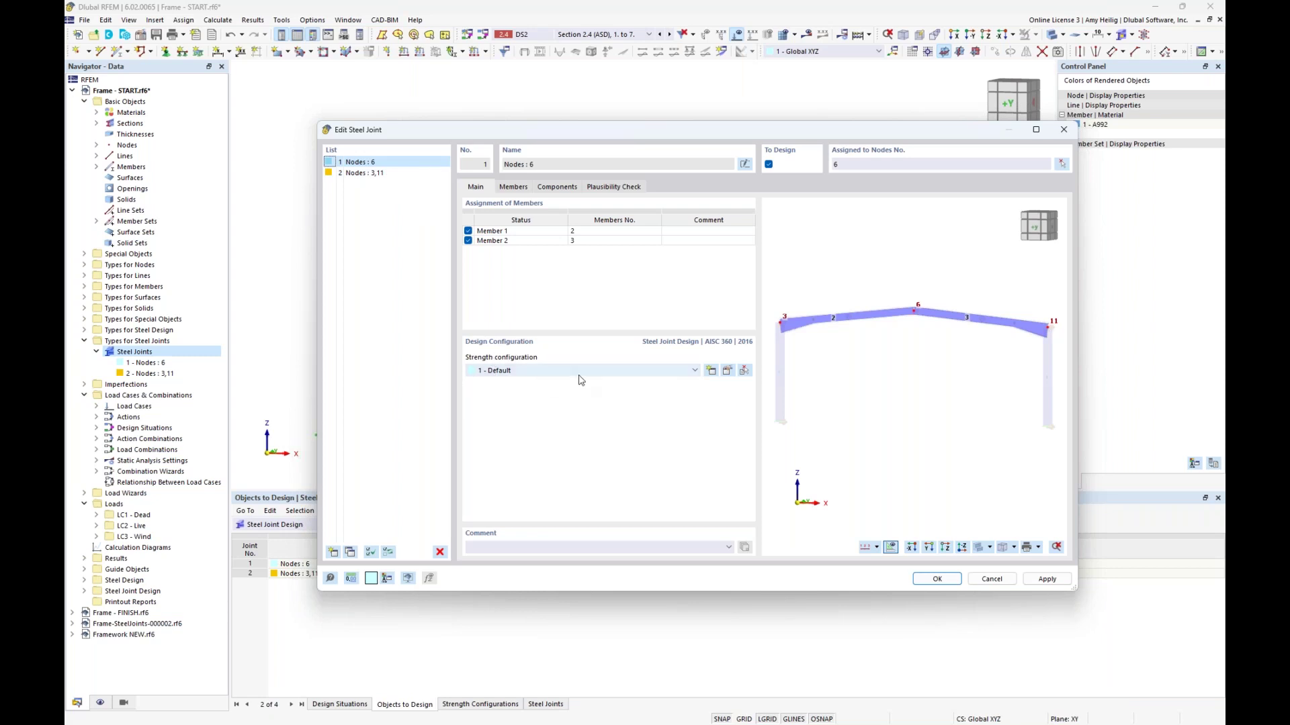
pyautogui.click(727, 371)
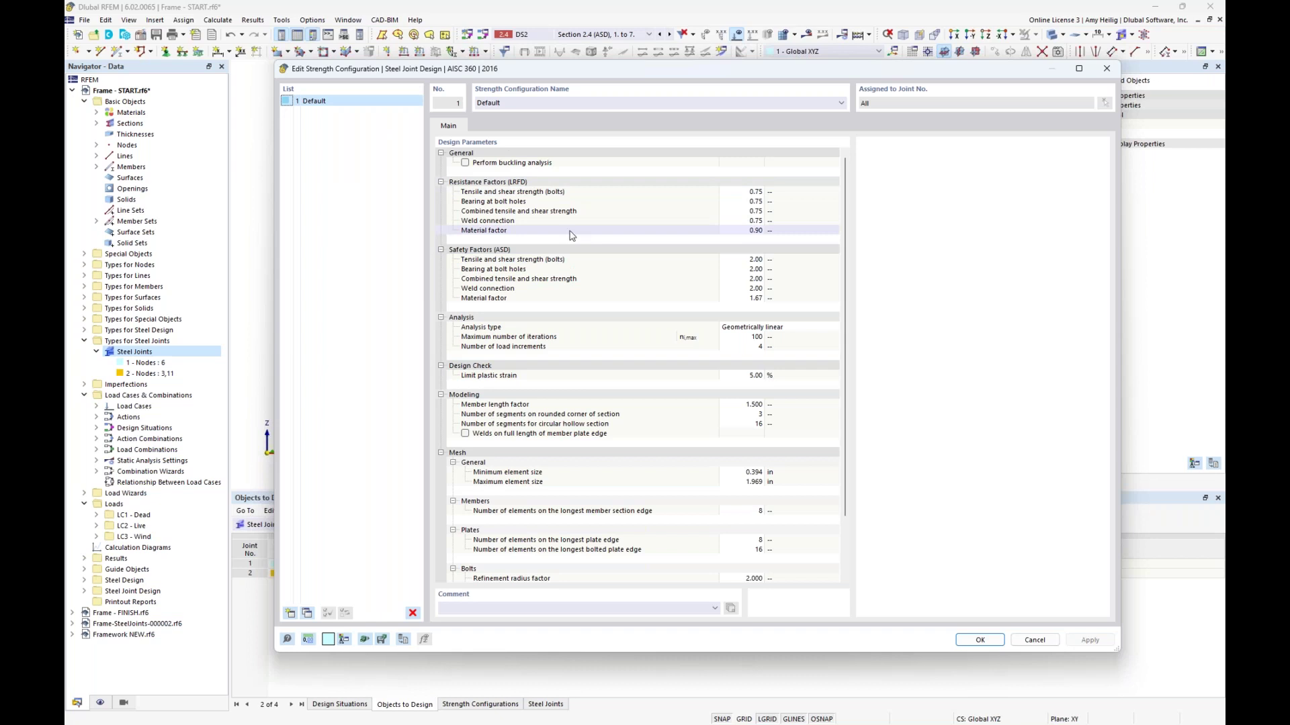
pyautogui.click(466, 163)
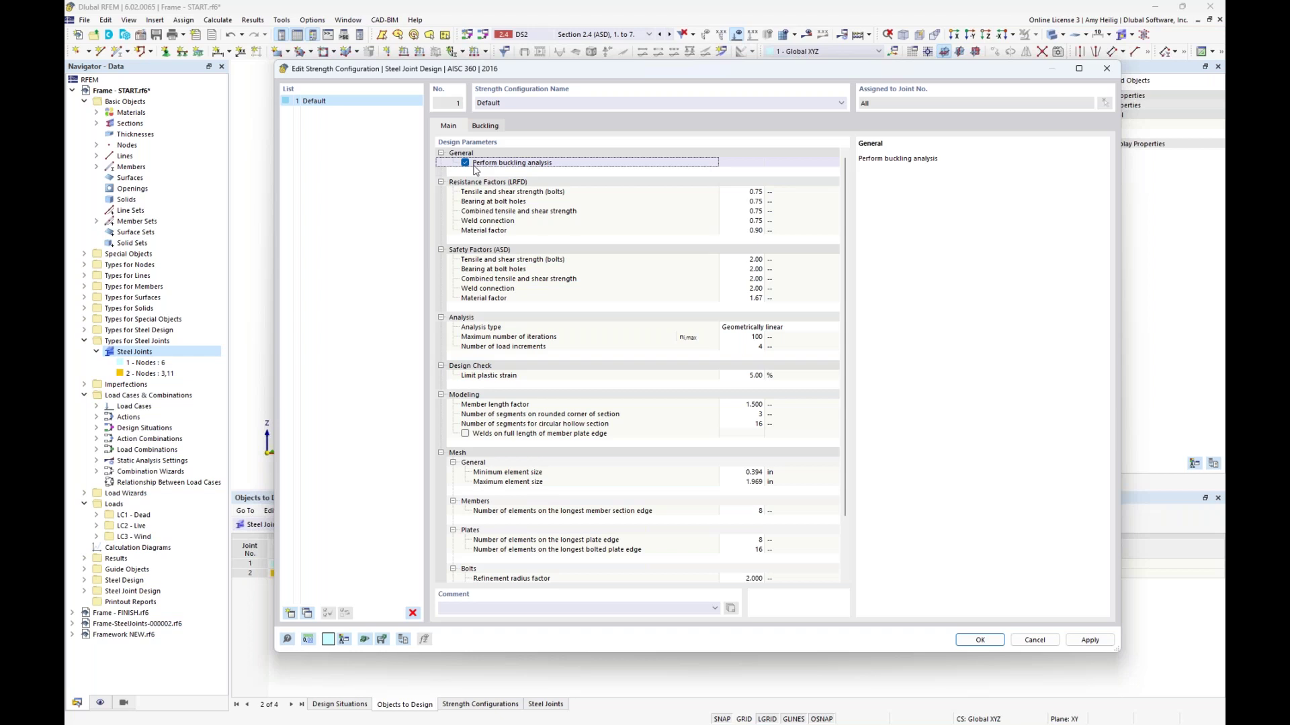
# Examine the buckling parameters: stability analysis type options, number of lowest eigenvalues and limit load factor
pyautogui.click(494, 129)
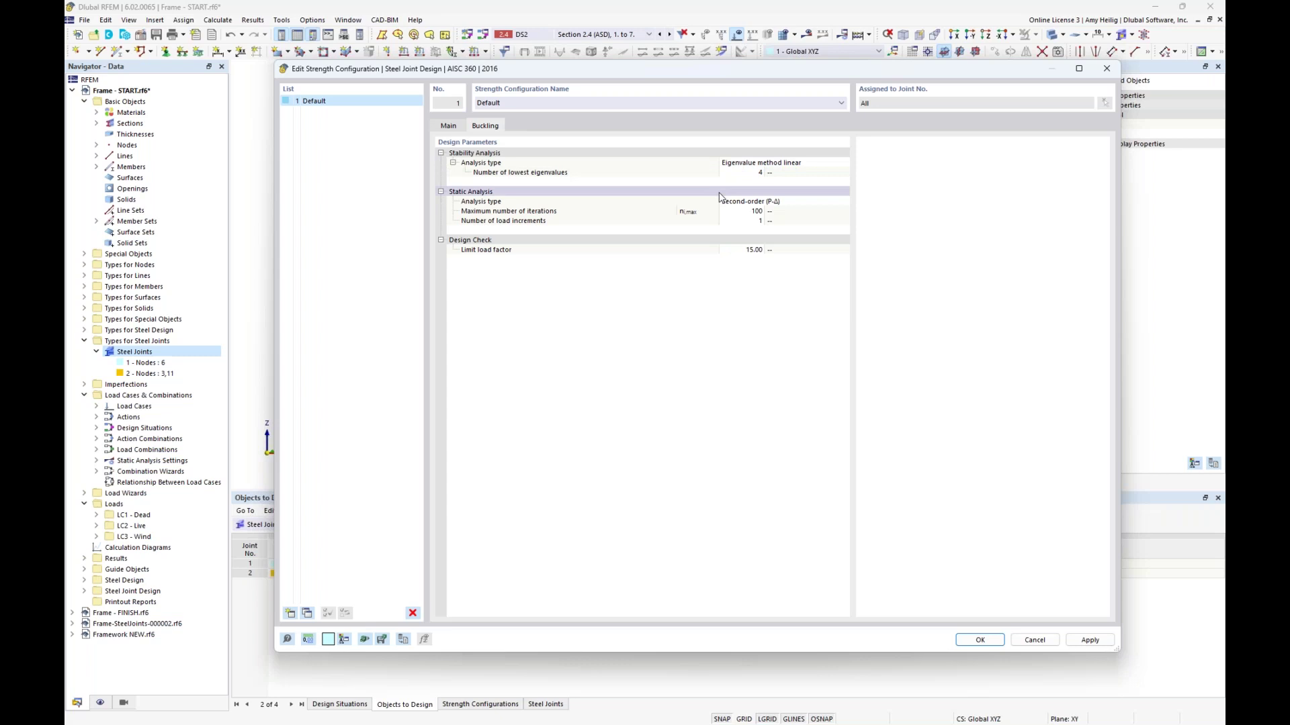
pyautogui.click(813, 163)
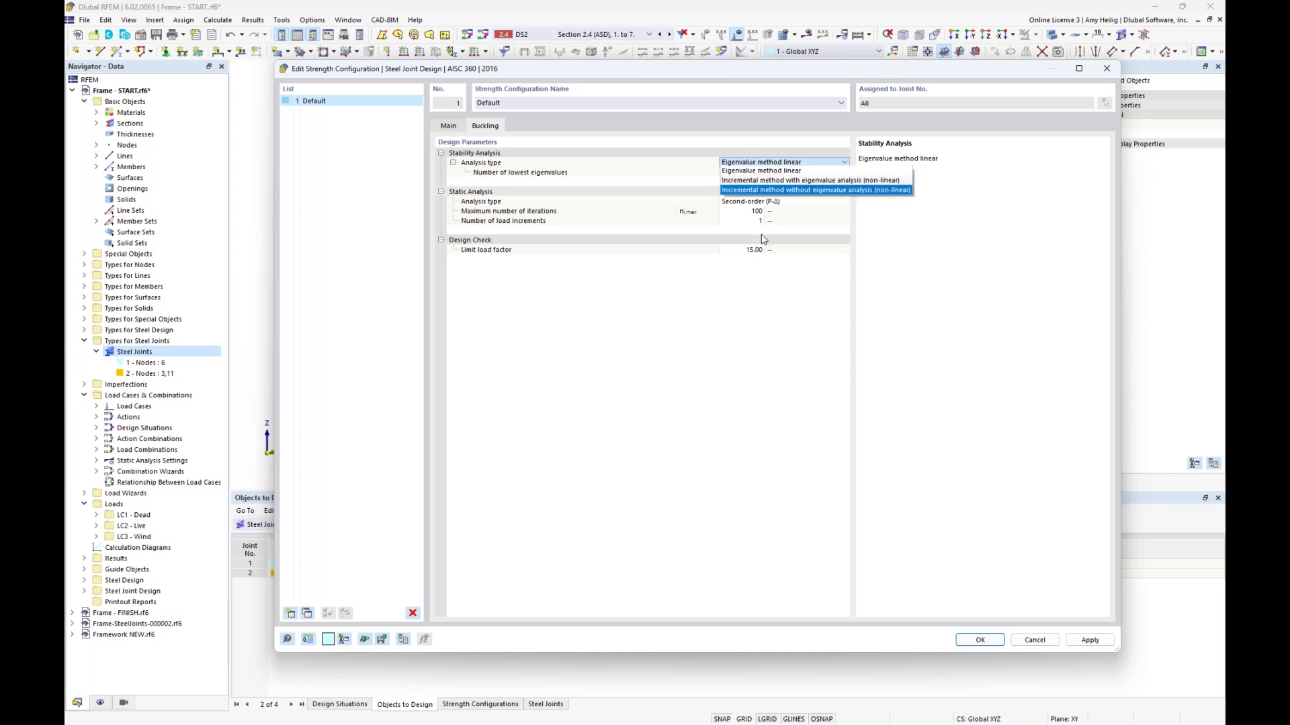
pyautogui.click(717, 349)
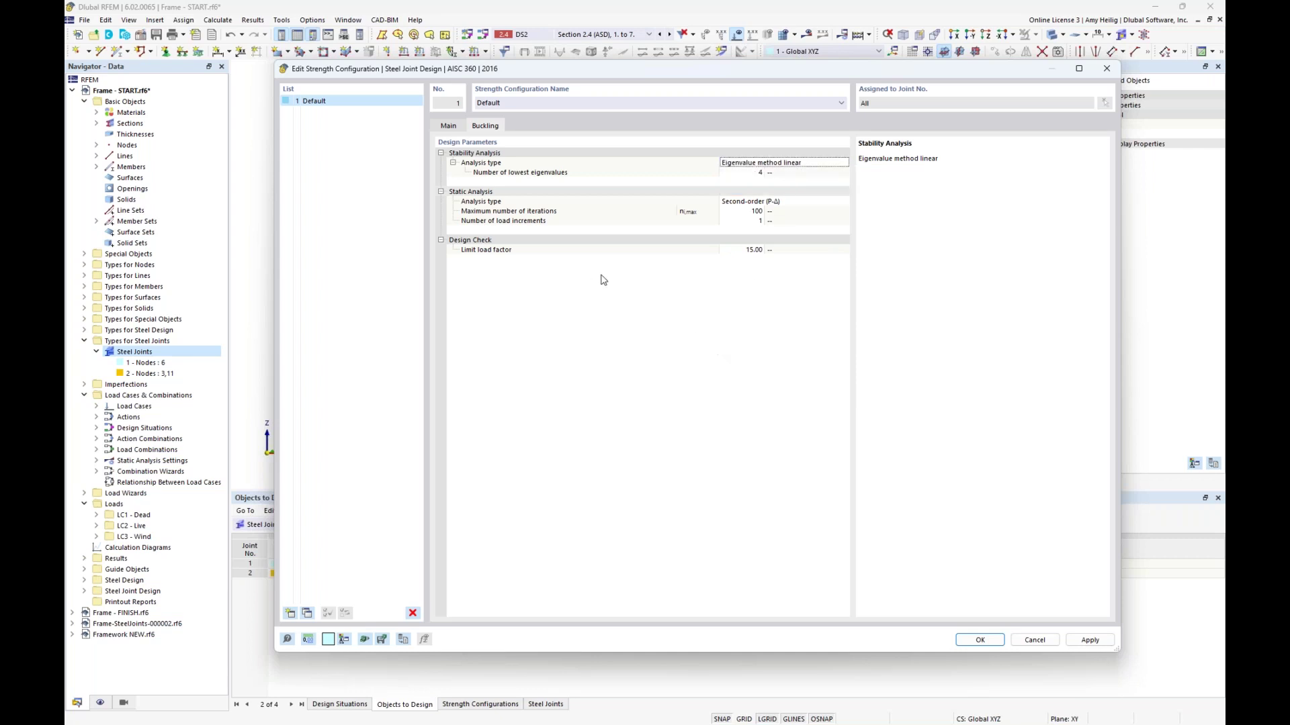
pyautogui.click(747, 172)
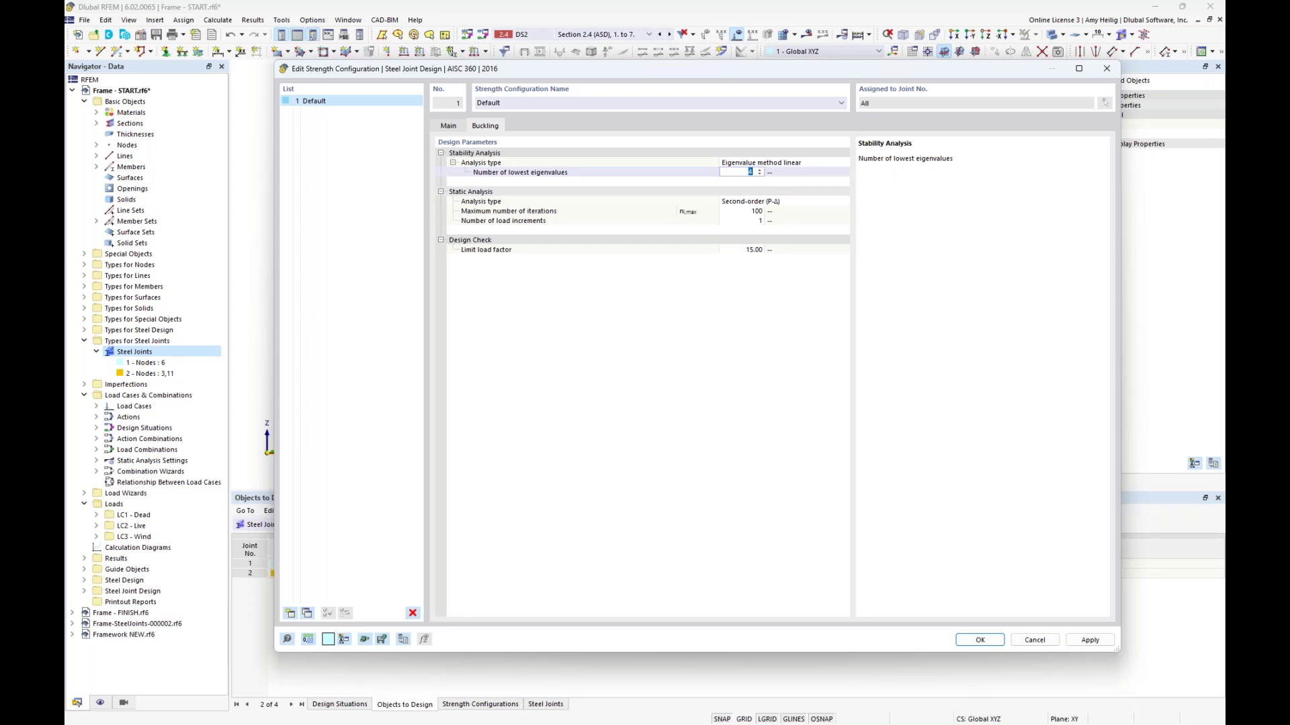
pyautogui.click(743, 174)
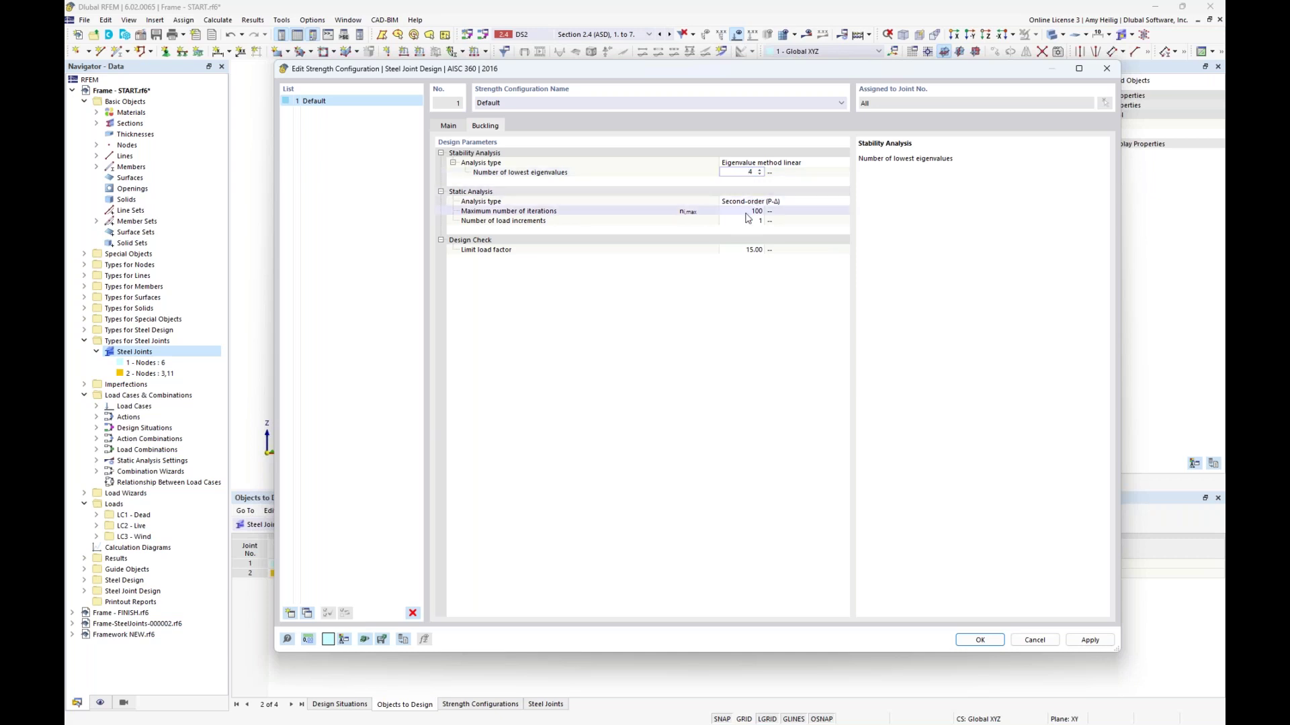
pyautogui.click(735, 251)
pyautogui.click(732, 250)
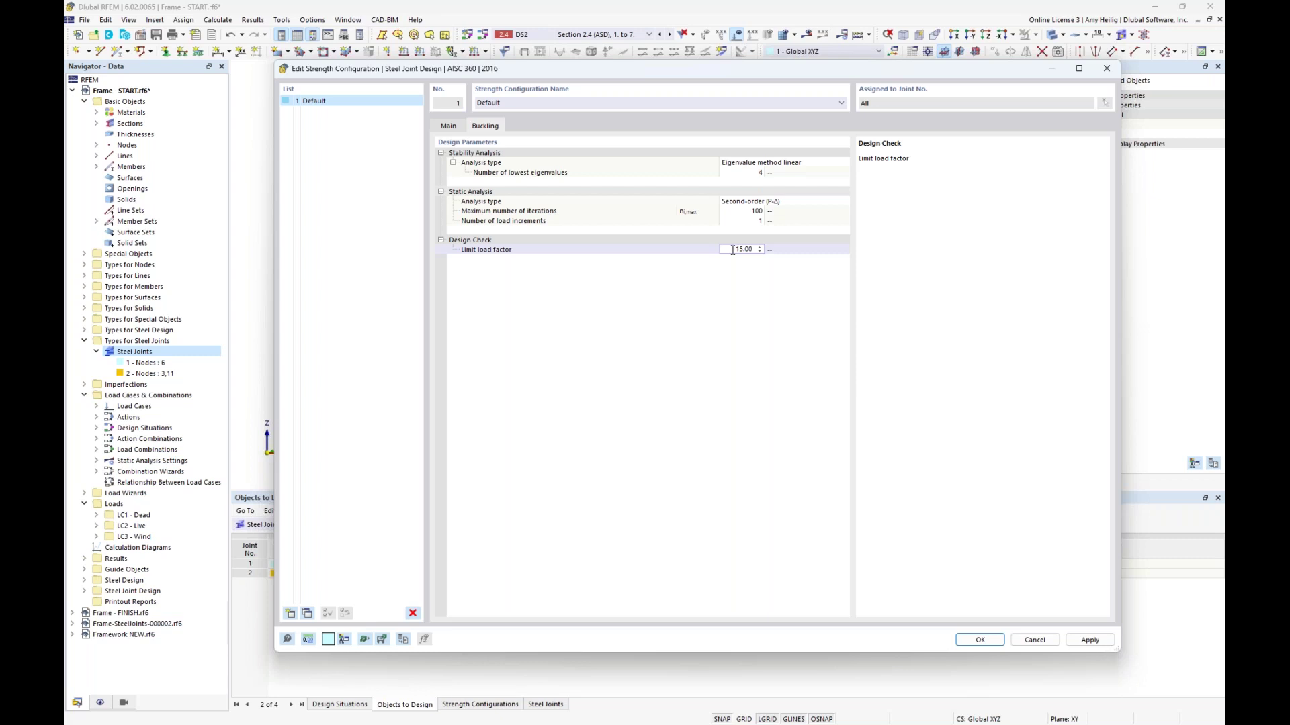
# Review the main strength configuration parameters, including the safety factors, mesh settings and limit plastic strain
pyautogui.click(447, 126)
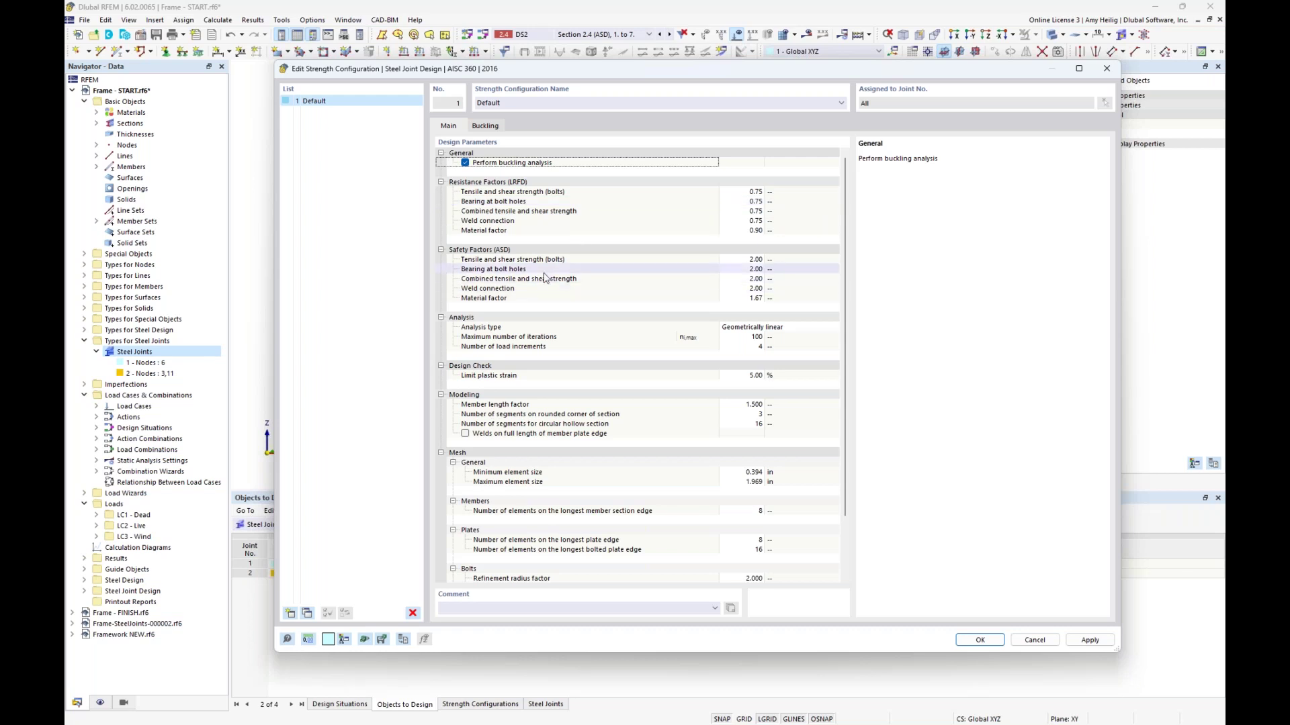
pyautogui.scroll(-2, 600, 371)
pyautogui.scroll(-1, 600, 371)
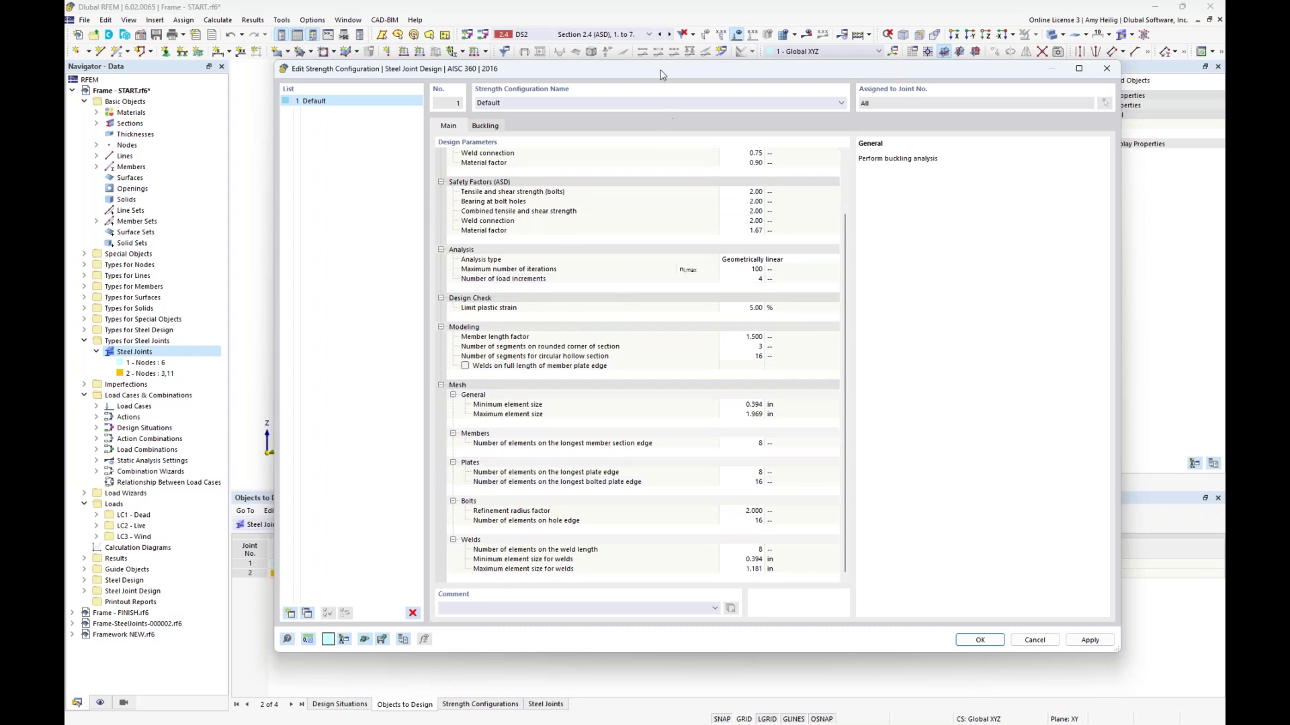
pyautogui.moveTo(656, 71); pyautogui.dragTo(646, 248)
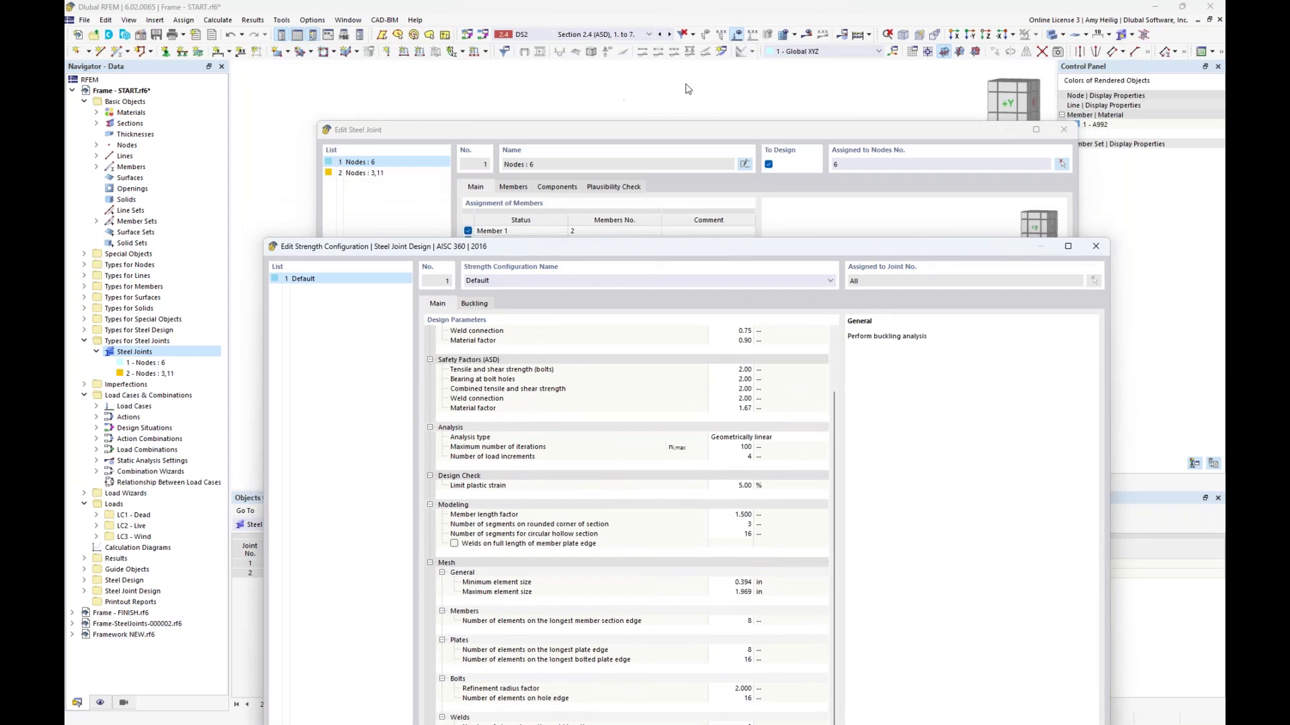
pyautogui.moveTo(608, 252); pyautogui.dragTo(614, 90)
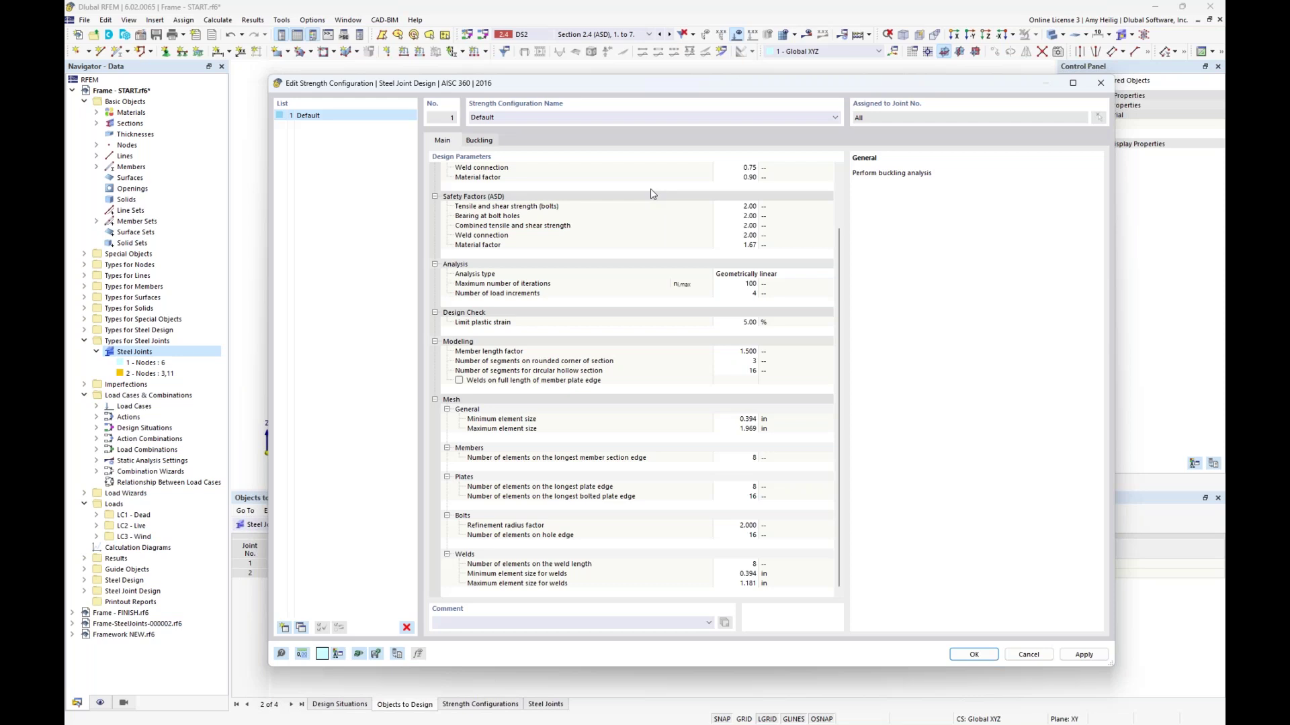
pyautogui.click(580, 323)
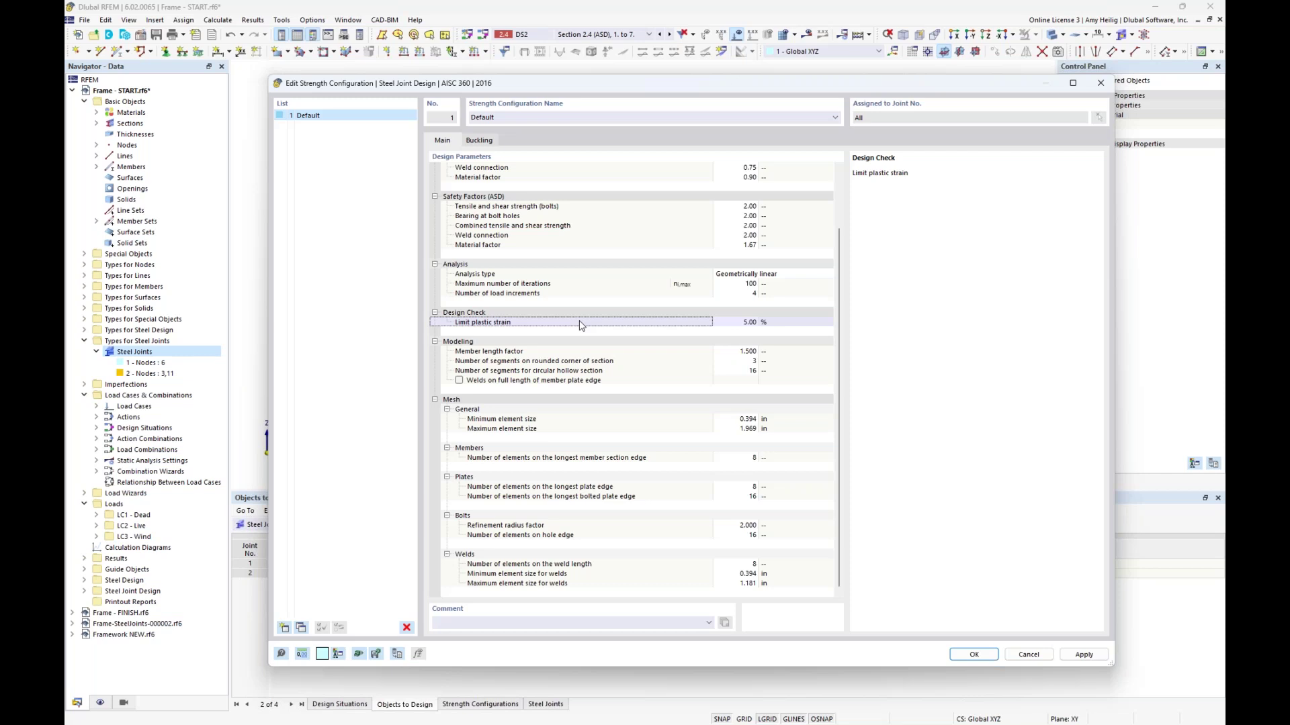
# Switch to the PowerPoint slide on the plate design check and plastic strain limit, read it, and return to RFEM
pyautogui.press('super+Tab')
pyautogui.click(743, 323)
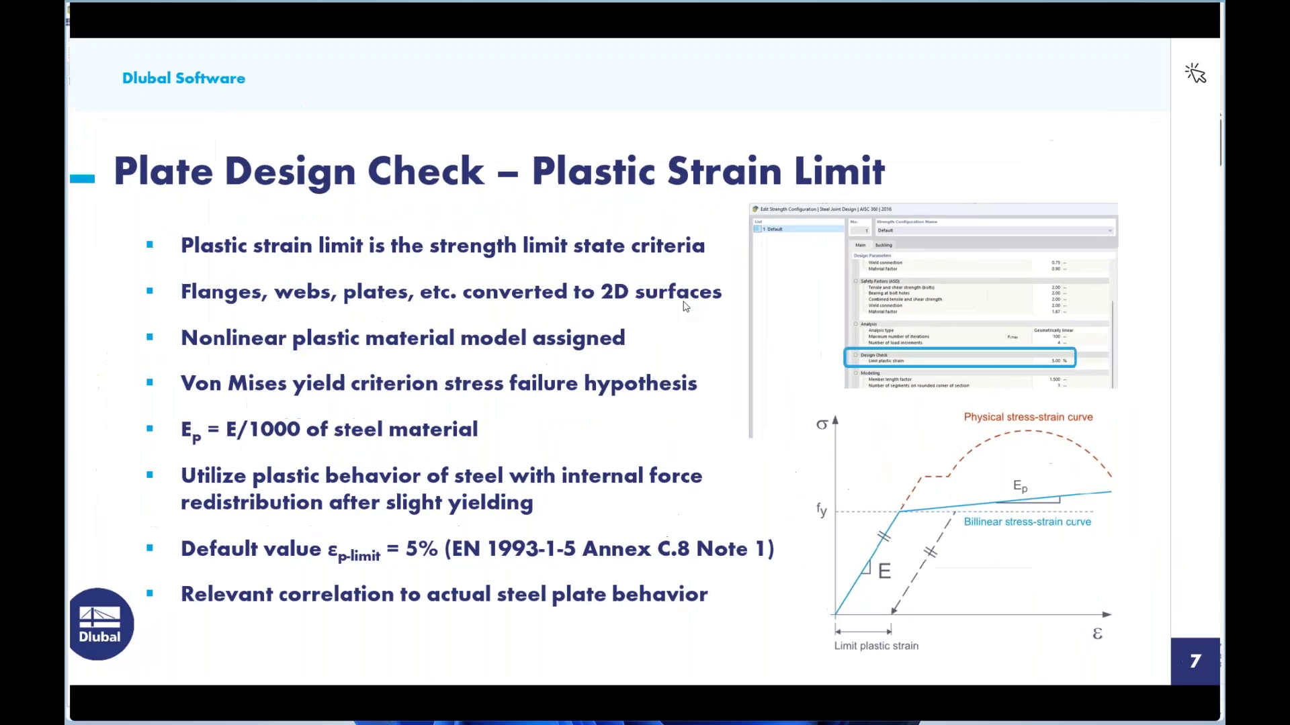
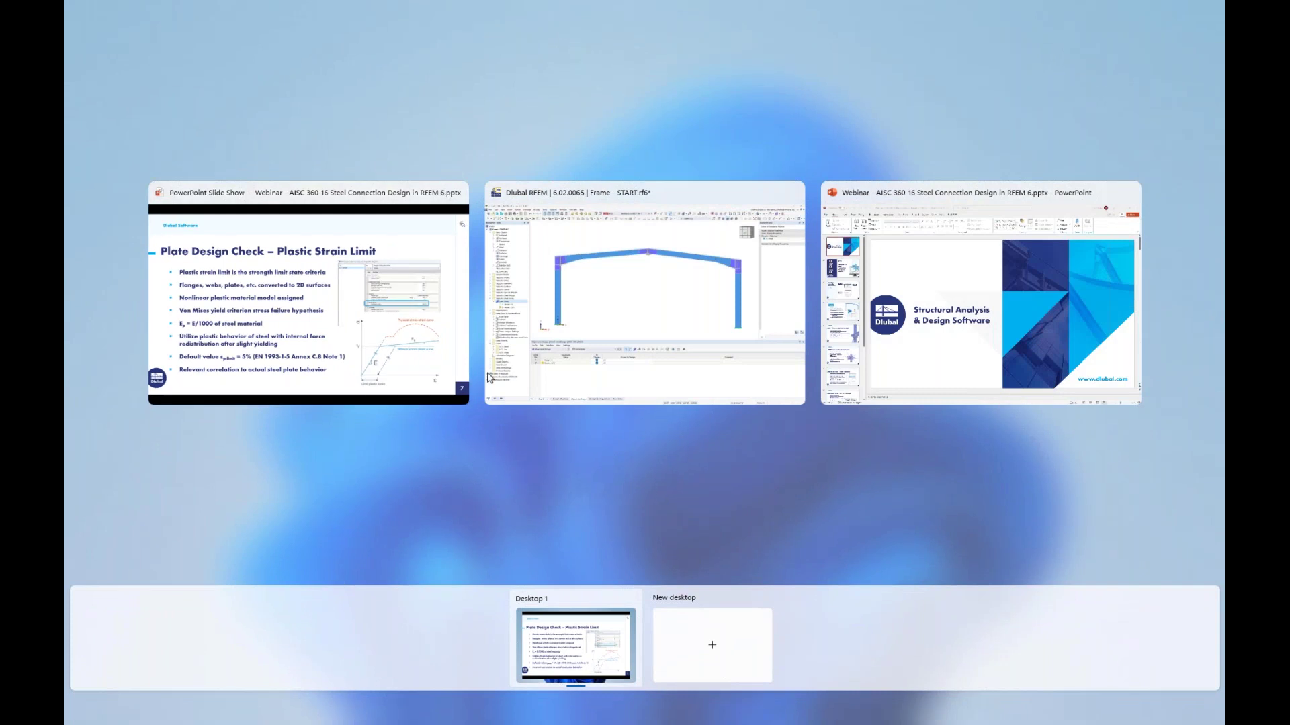
pyautogui.click(614, 325)
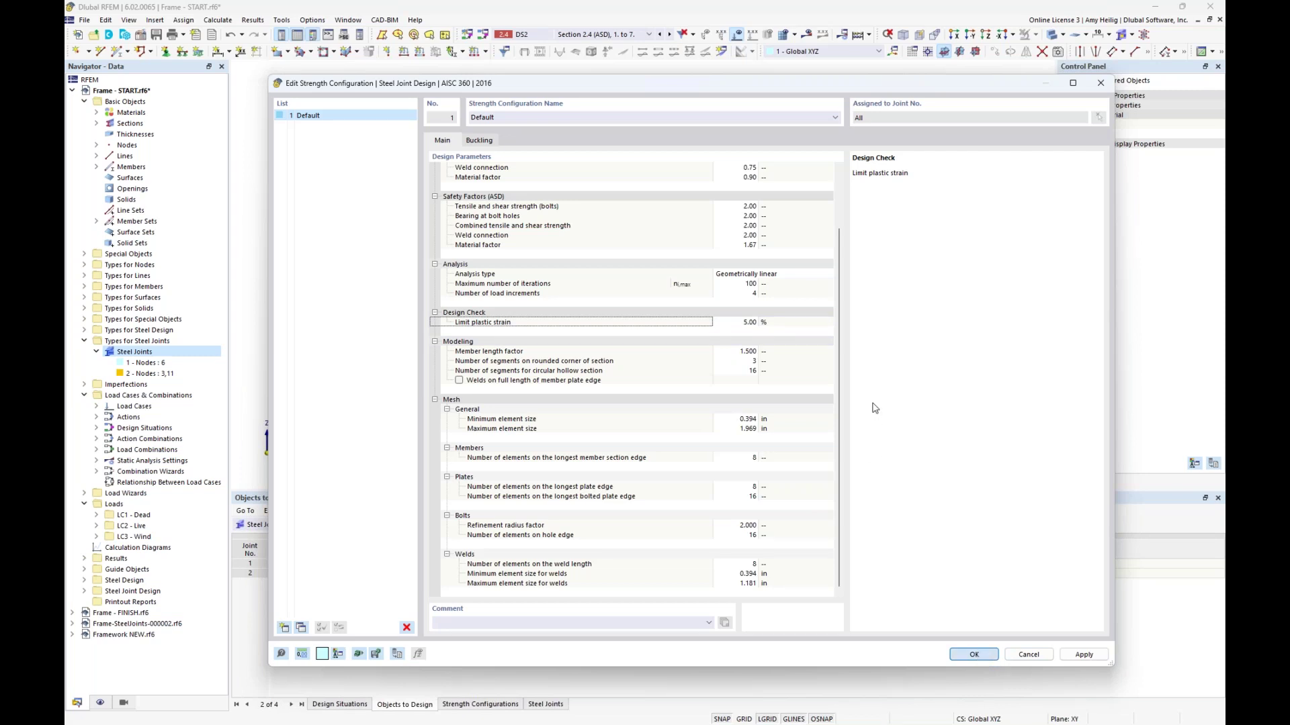
# Accept the strength configuration with buckling analysis enabled and confirm the steel joint edits
pyautogui.press('Return')
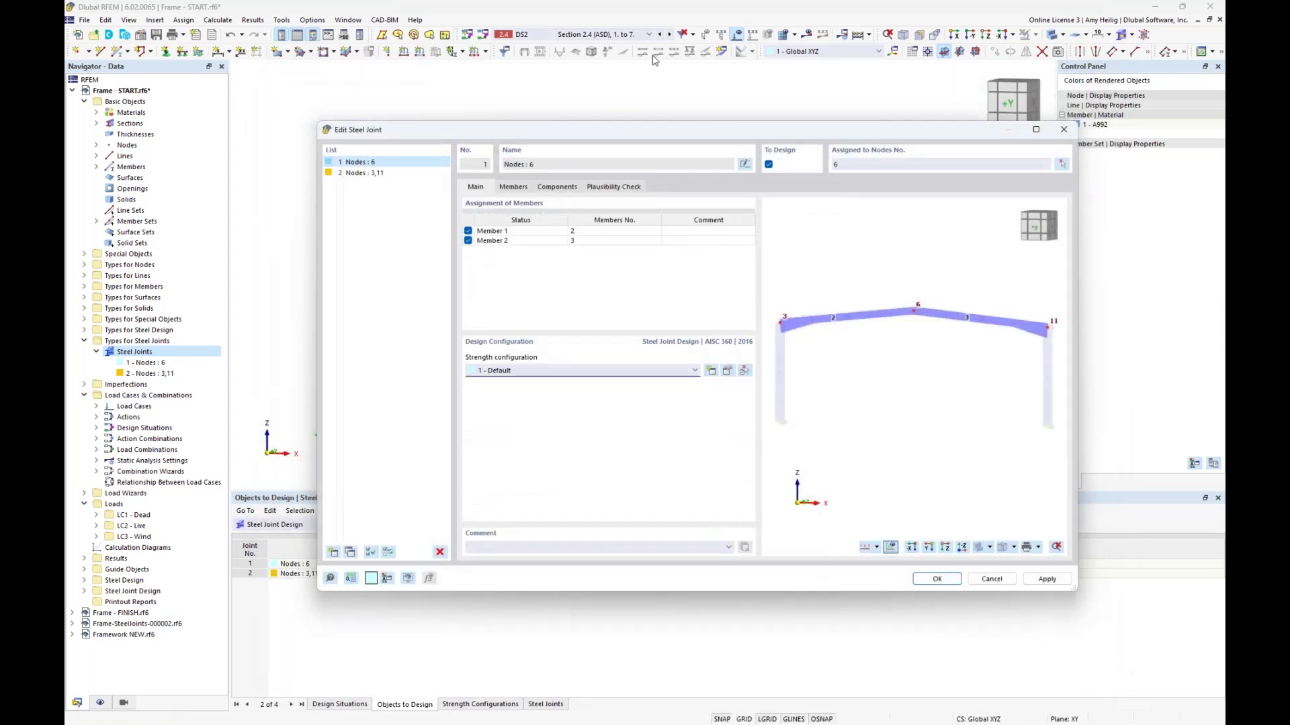
pyautogui.click(937, 579)
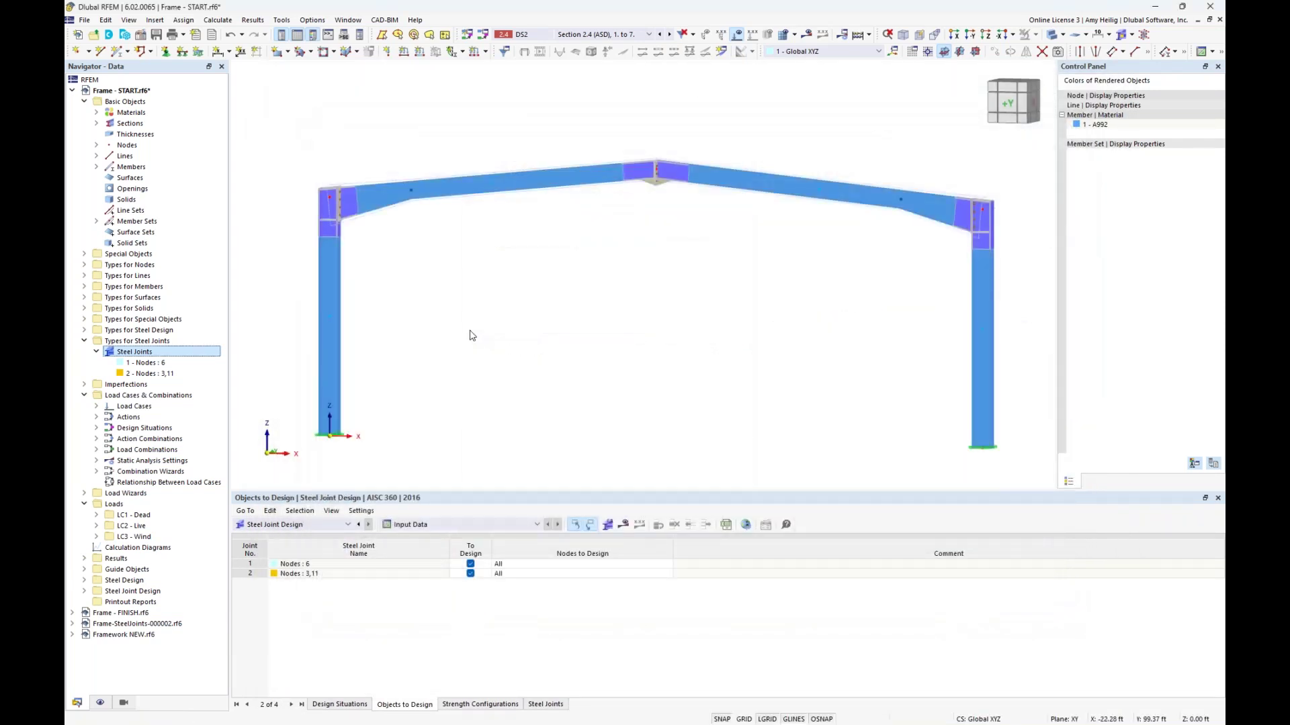
# Show the design situations of the Steel Joint Design input and check the limit state types available for DS1
pyautogui.click(318, 526)
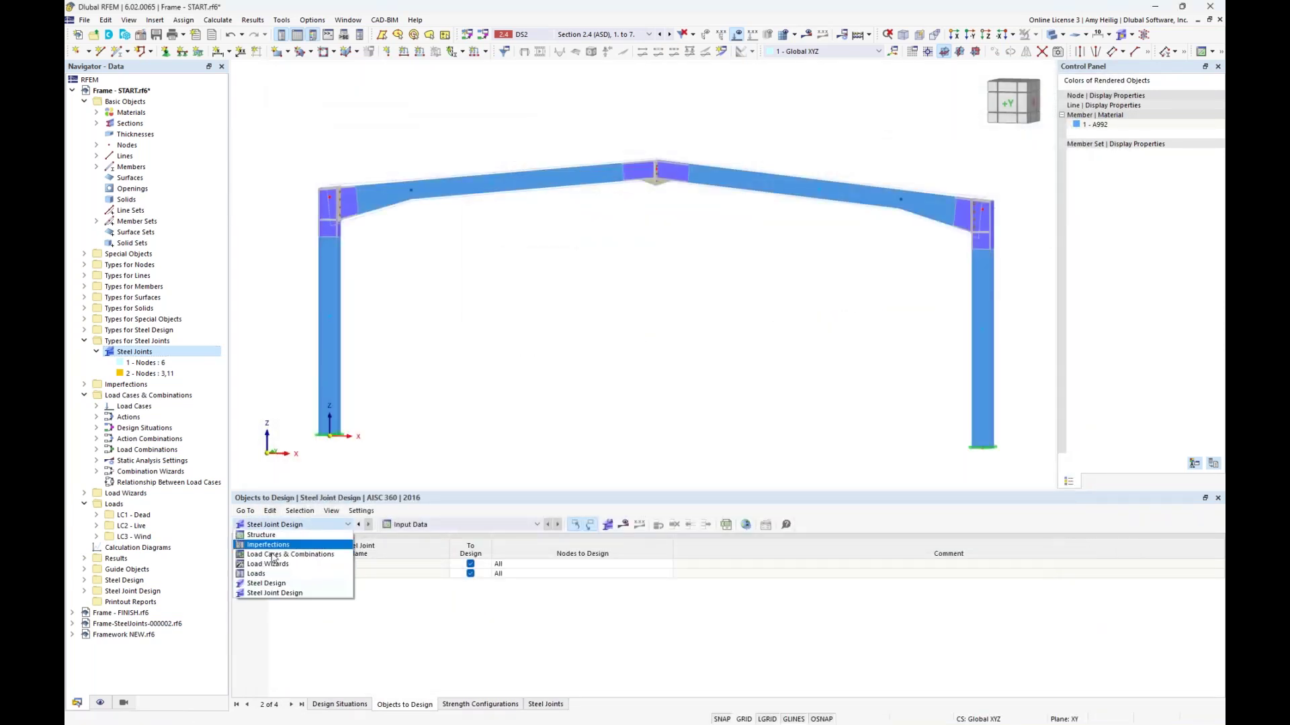
pyautogui.click(297, 594)
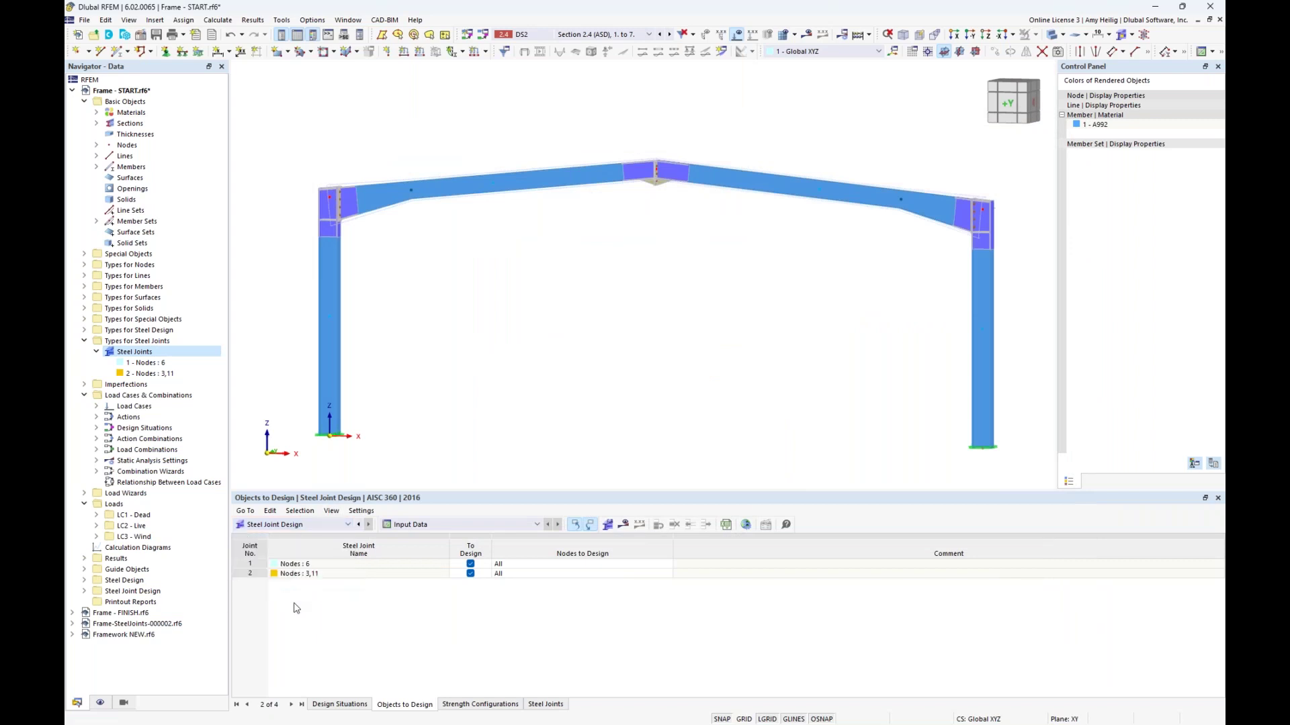
pyautogui.click(332, 706)
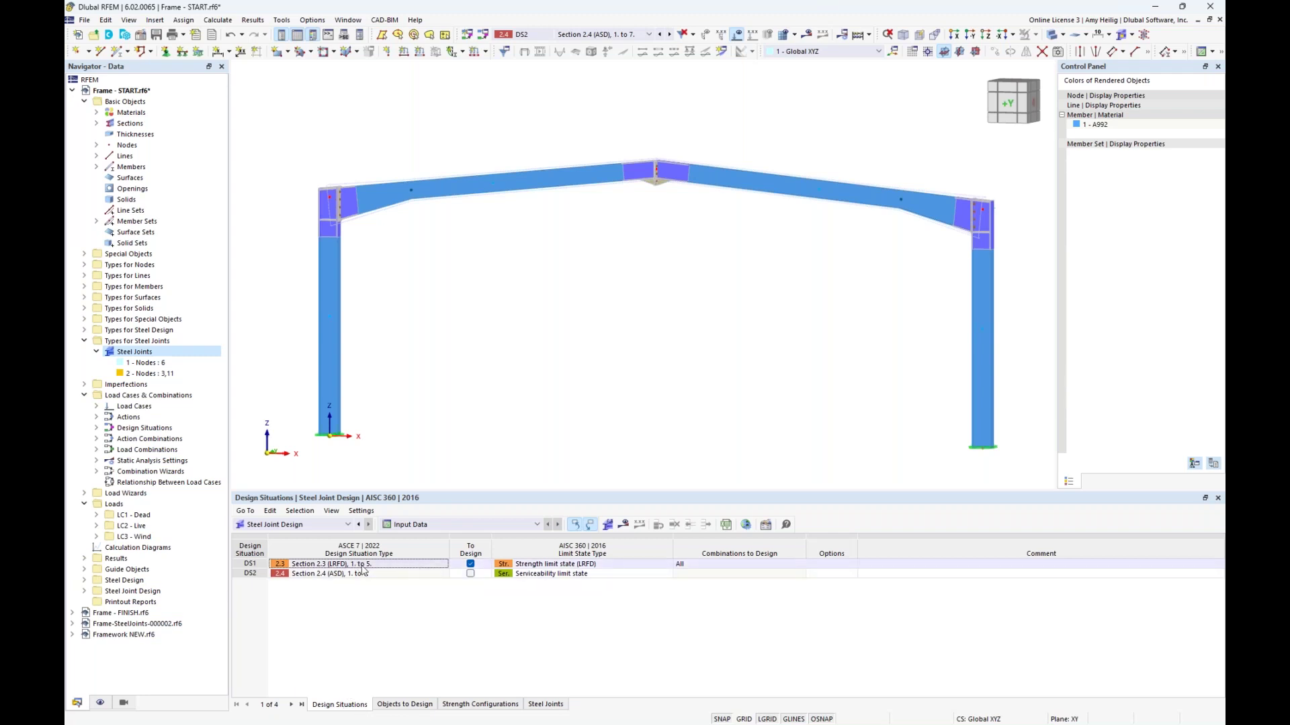
pyautogui.click(557, 565)
pyautogui.click(557, 566)
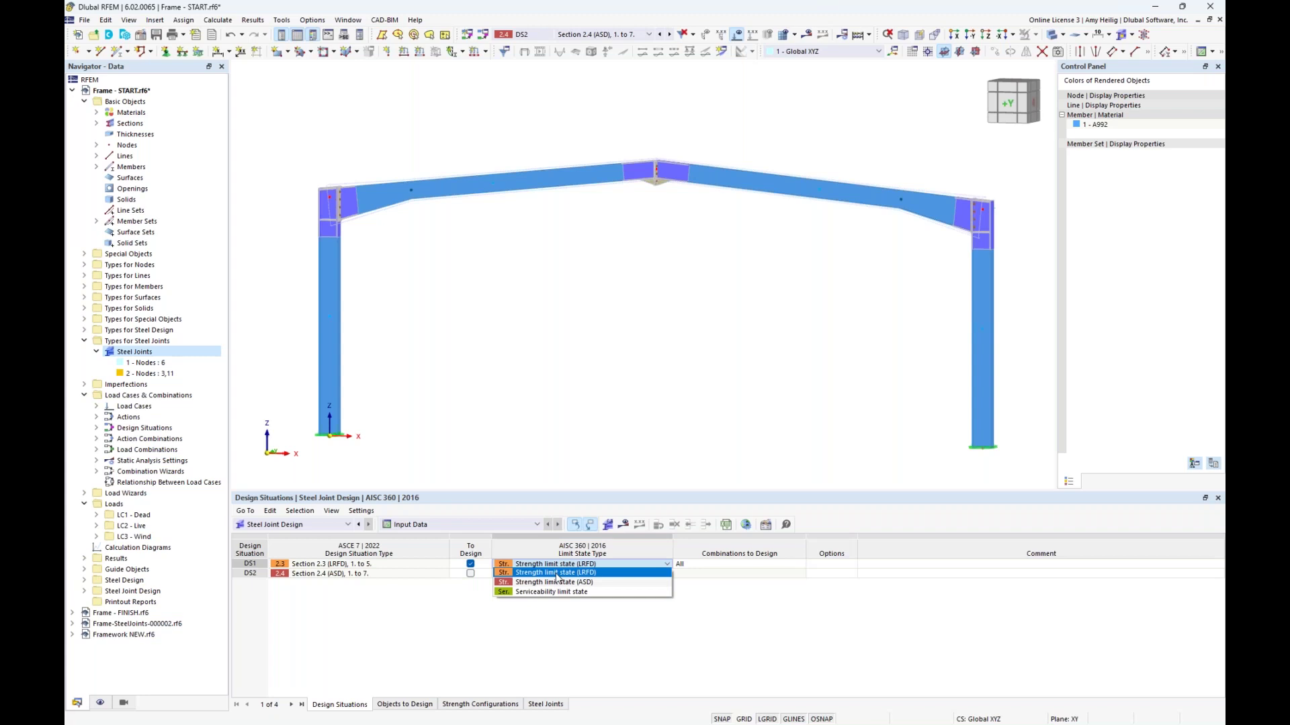
pyautogui.click(557, 578)
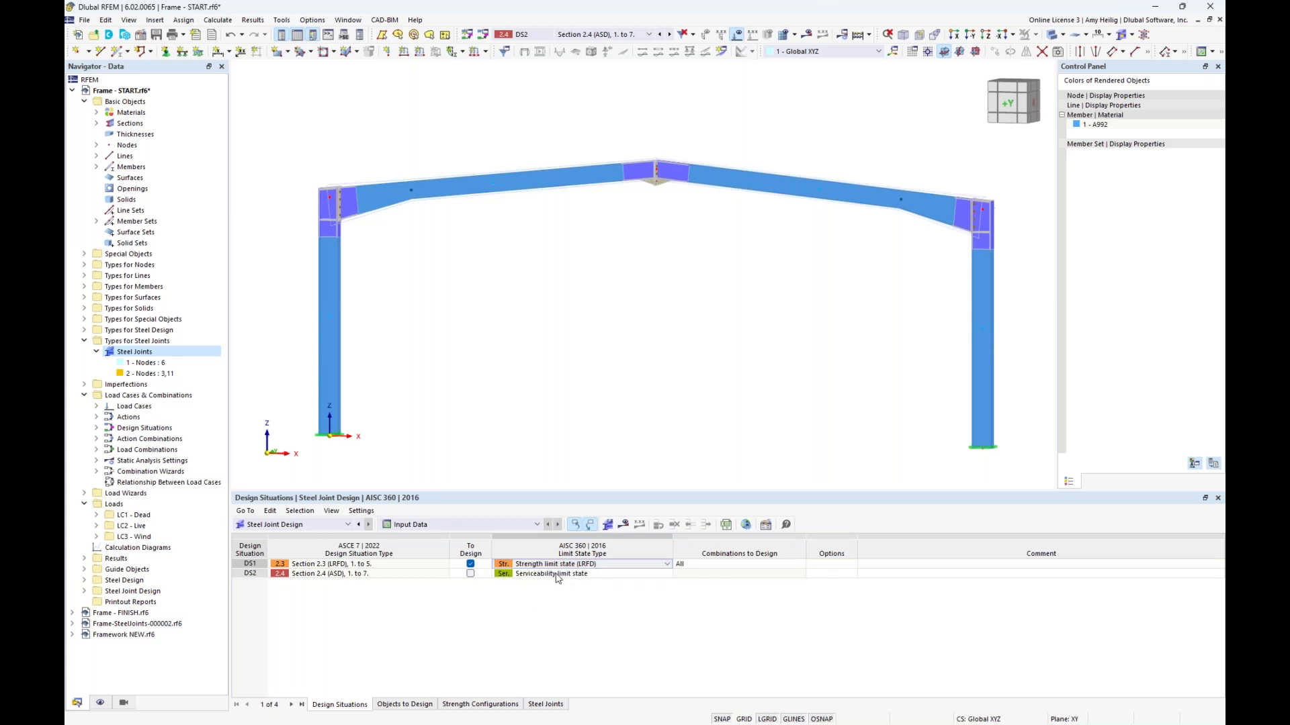
# Exclude design situation DS1 from the design, include DS2, and set DS2's limit state type to Strength limit state (ASD)
pyautogui.click(470, 564)
pyautogui.click(470, 574)
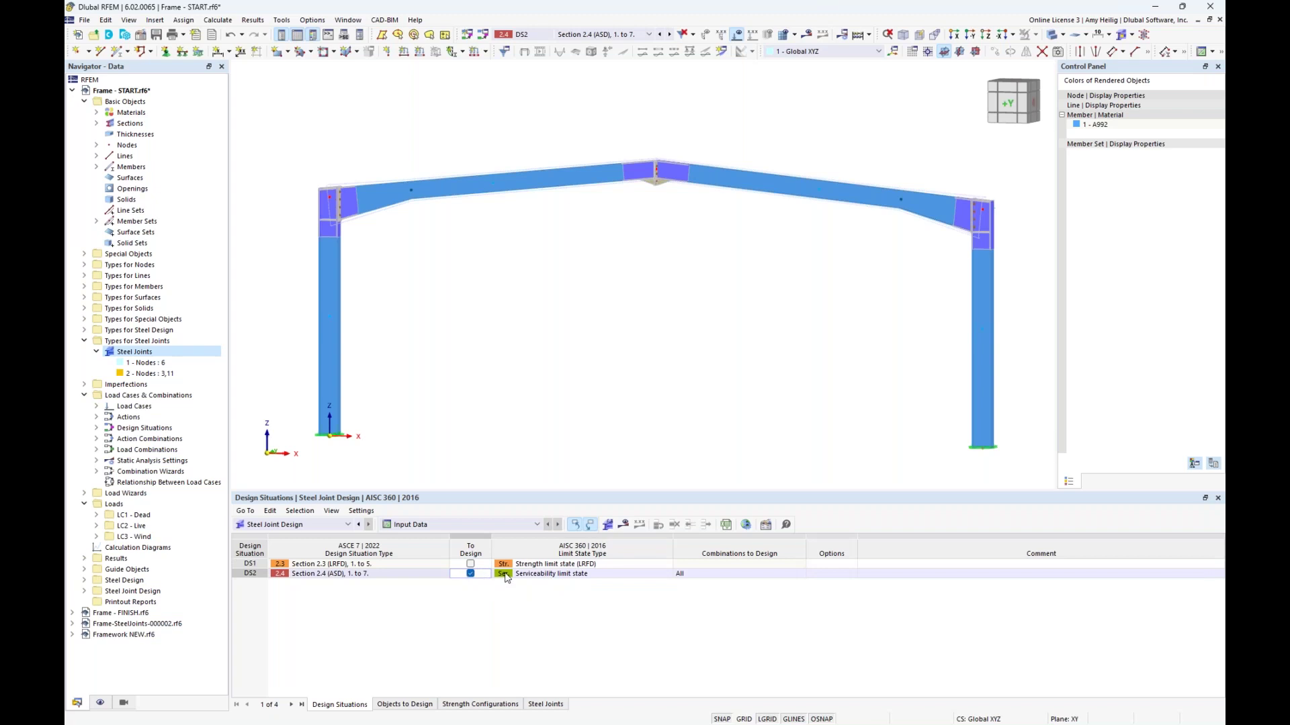
pyautogui.click(535, 575)
pyautogui.click(535, 575)
pyautogui.click(534, 592)
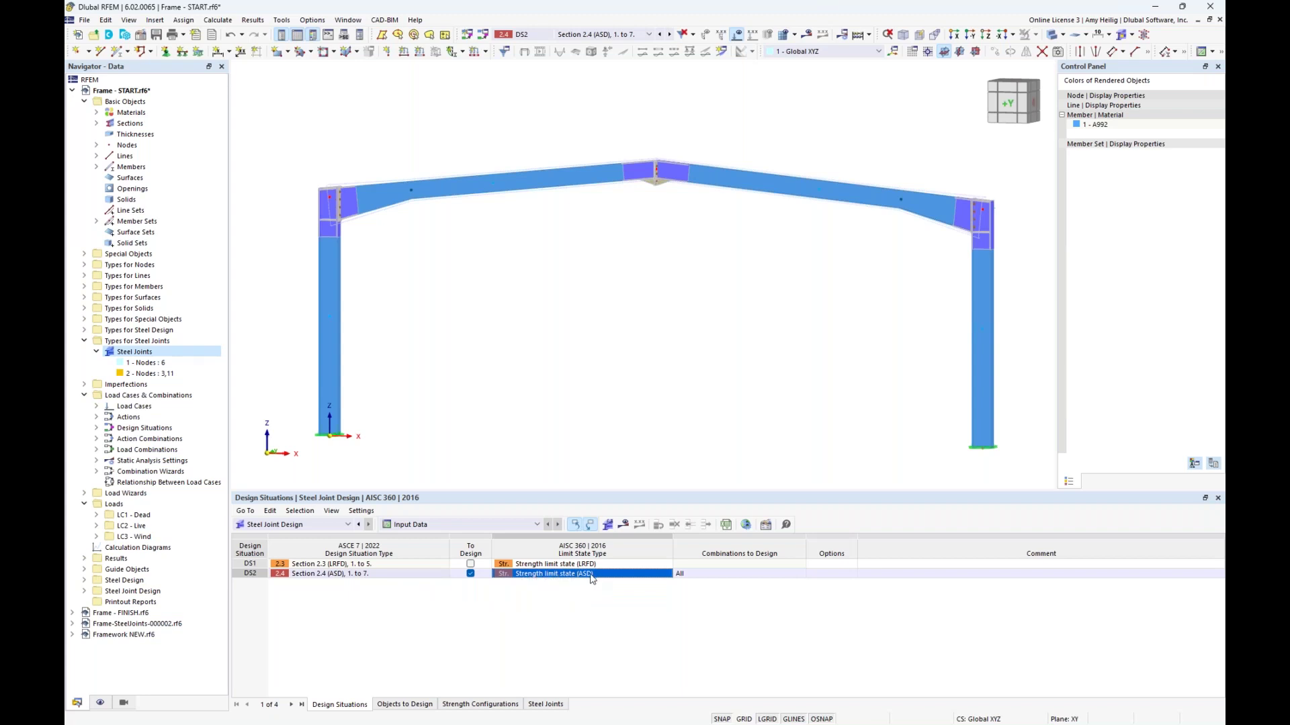
# Exclude design situation DS2 from the steel joint design, include DS1, and show the joints selected for design
pyautogui.click(470, 574)
pyautogui.click(470, 563)
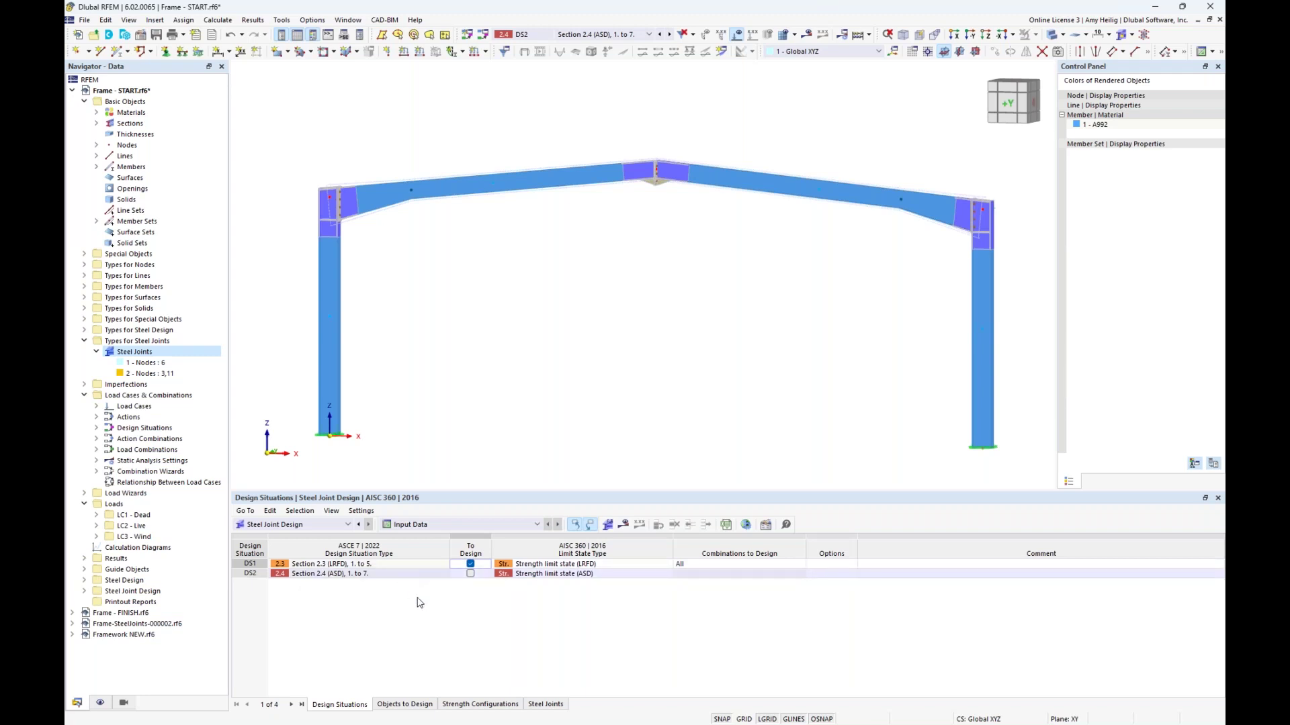
pyautogui.click(409, 703)
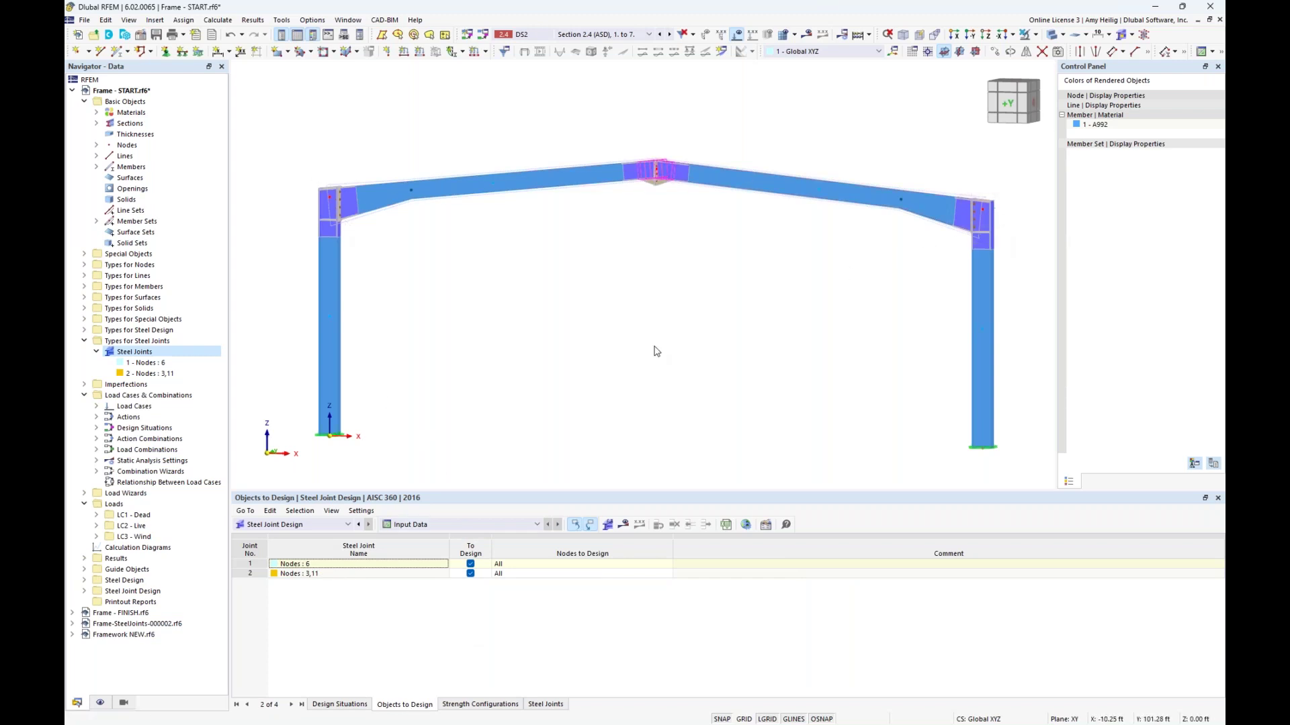
# Show the Steel Design input data and check its design situations and the members and member sets to design
pyautogui.click(346, 525)
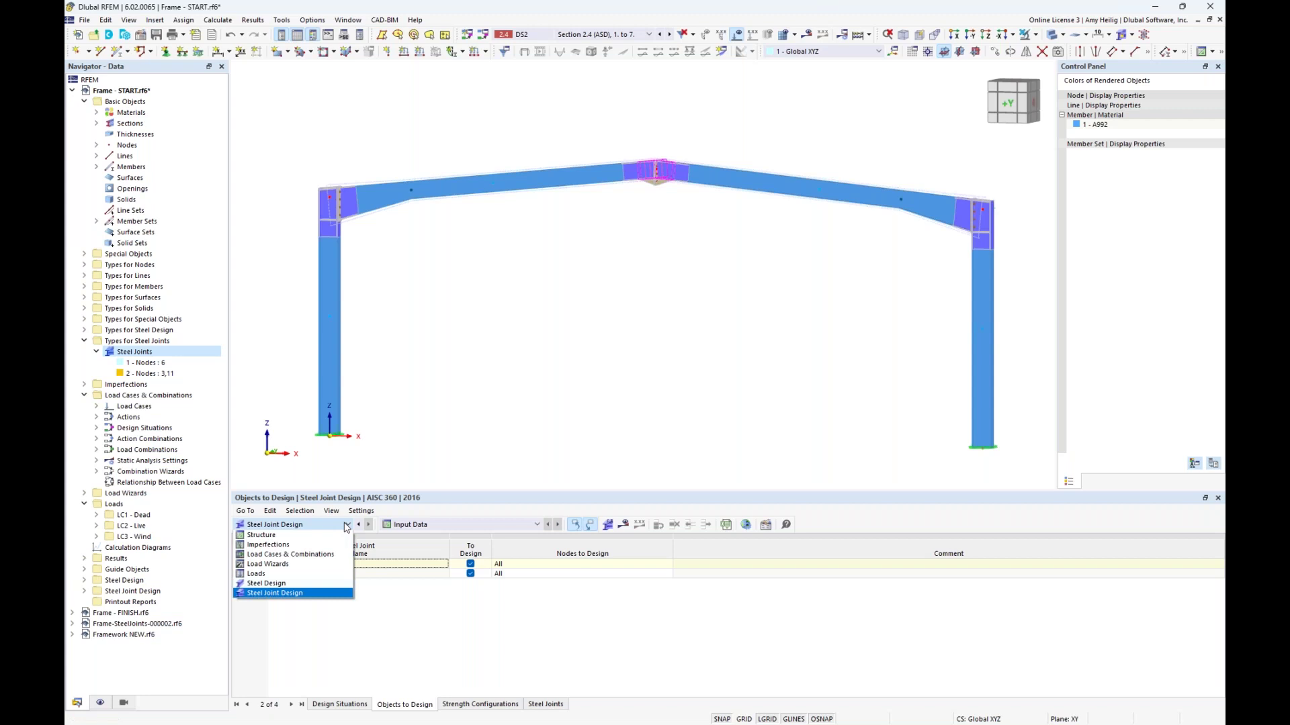
pyautogui.click(319, 585)
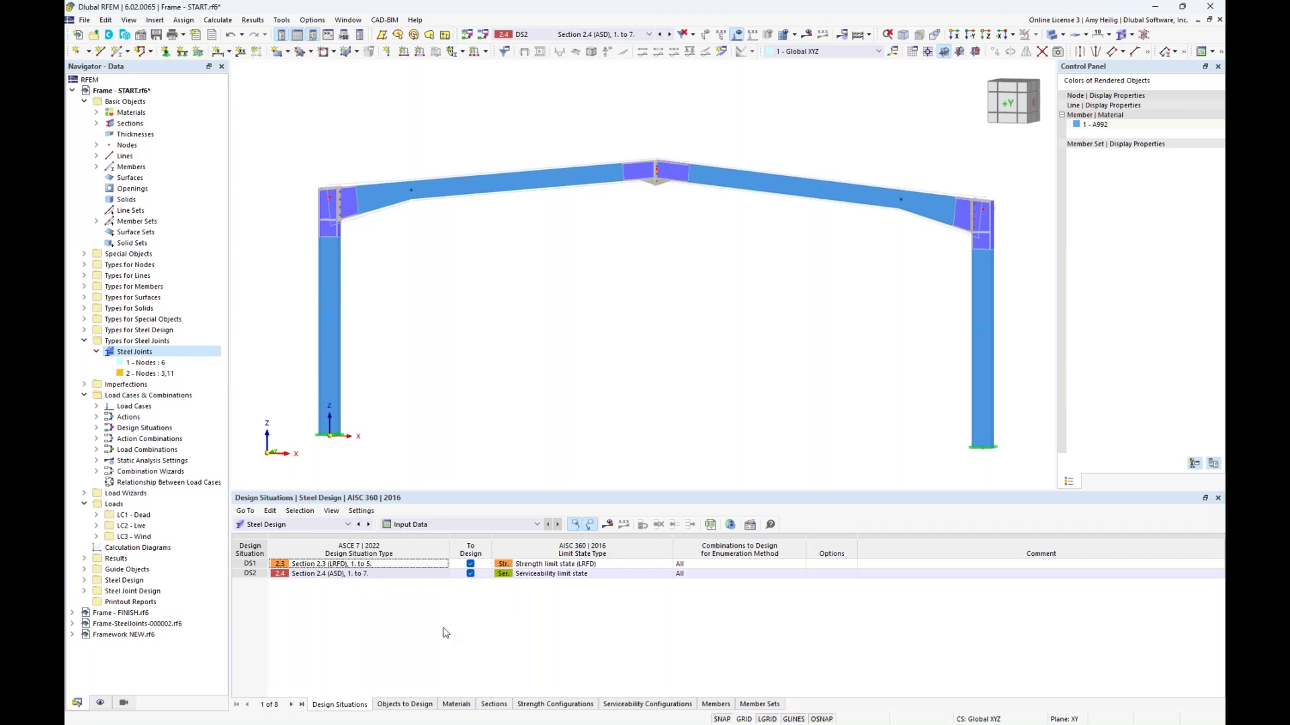
pyautogui.click(405, 704)
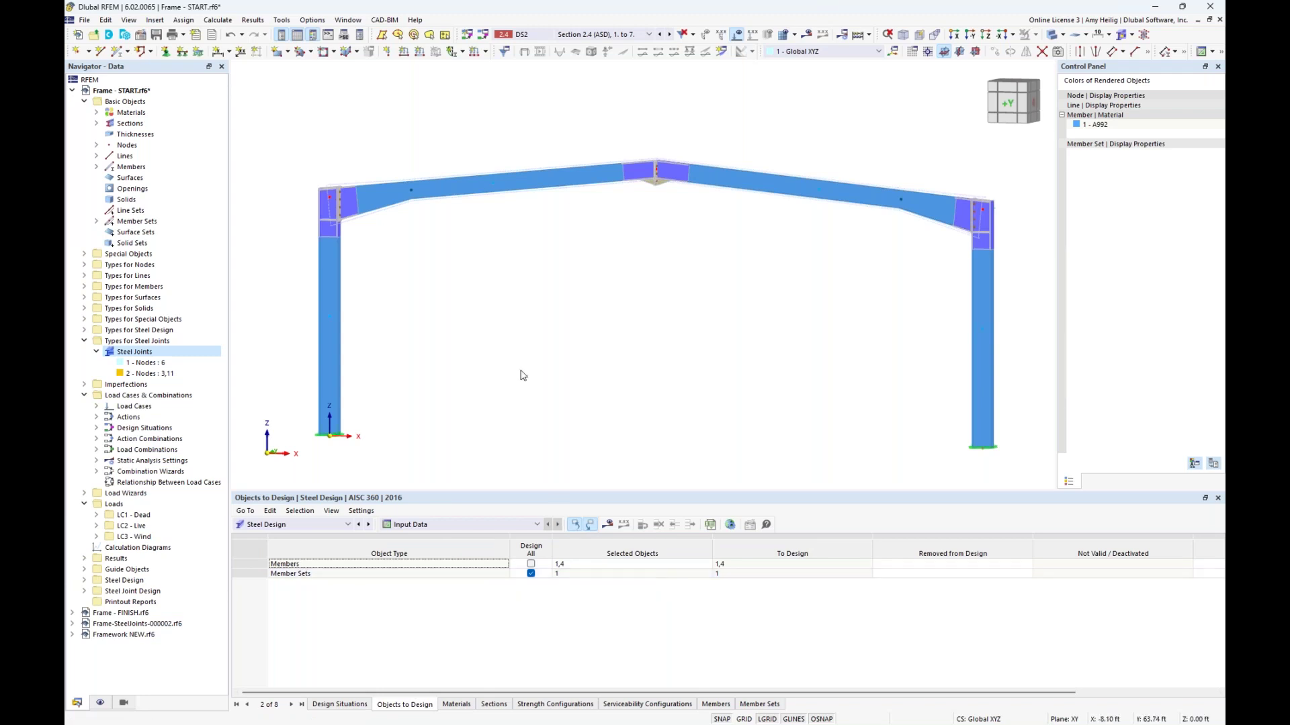
# Check the calculation commands, then switch to the model Frame - FINISH.rf6
pyautogui.click(217, 20)
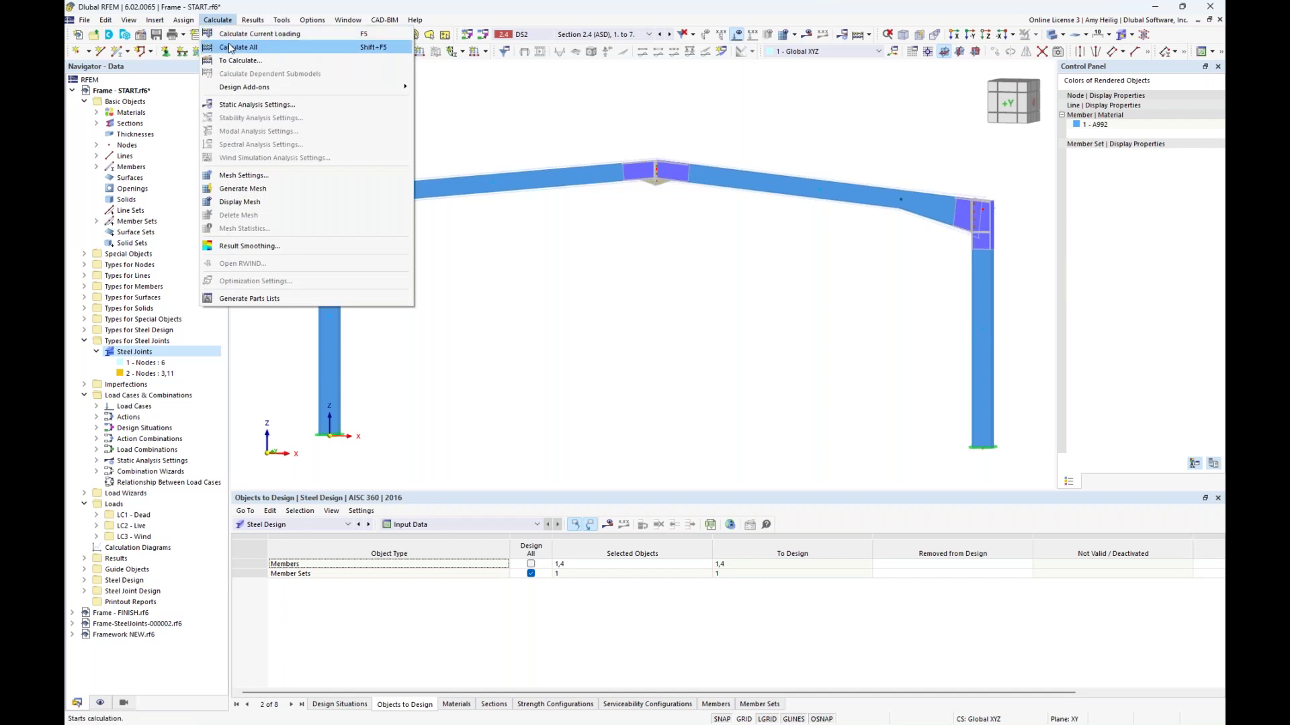
pyautogui.click(218, 20)
pyautogui.click(348, 19)
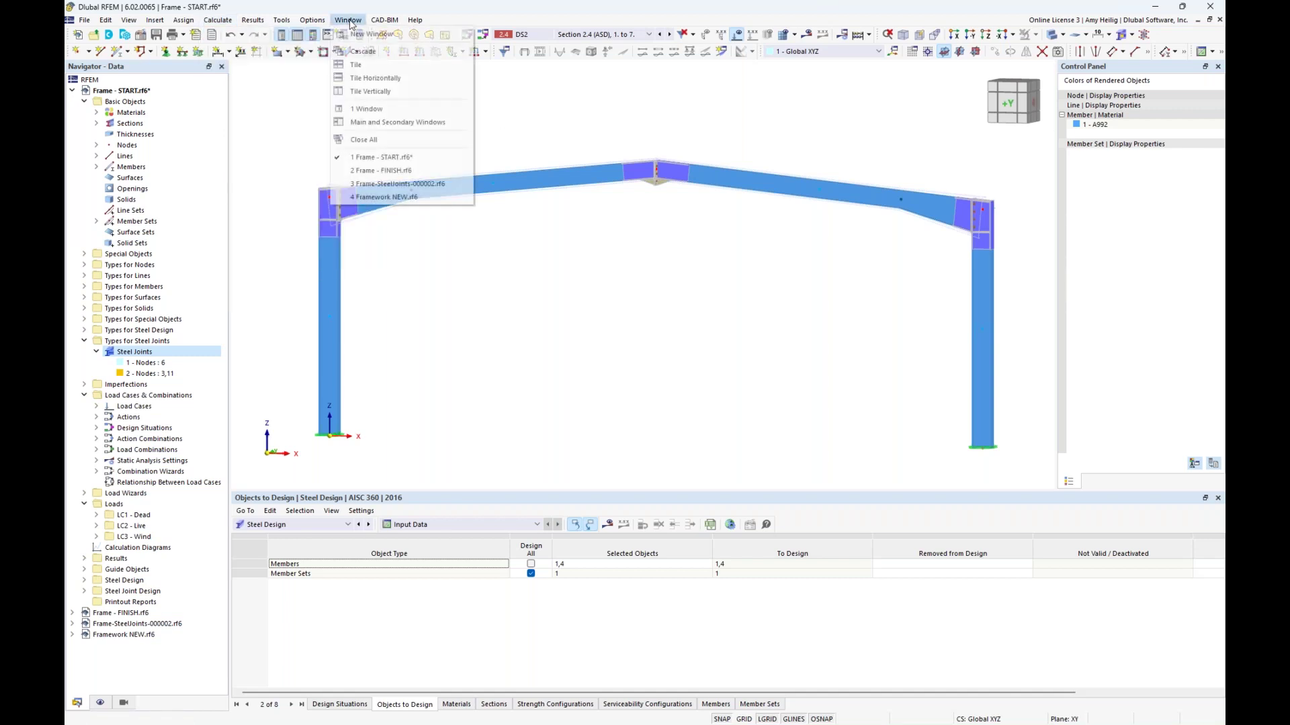
pyautogui.click(380, 170)
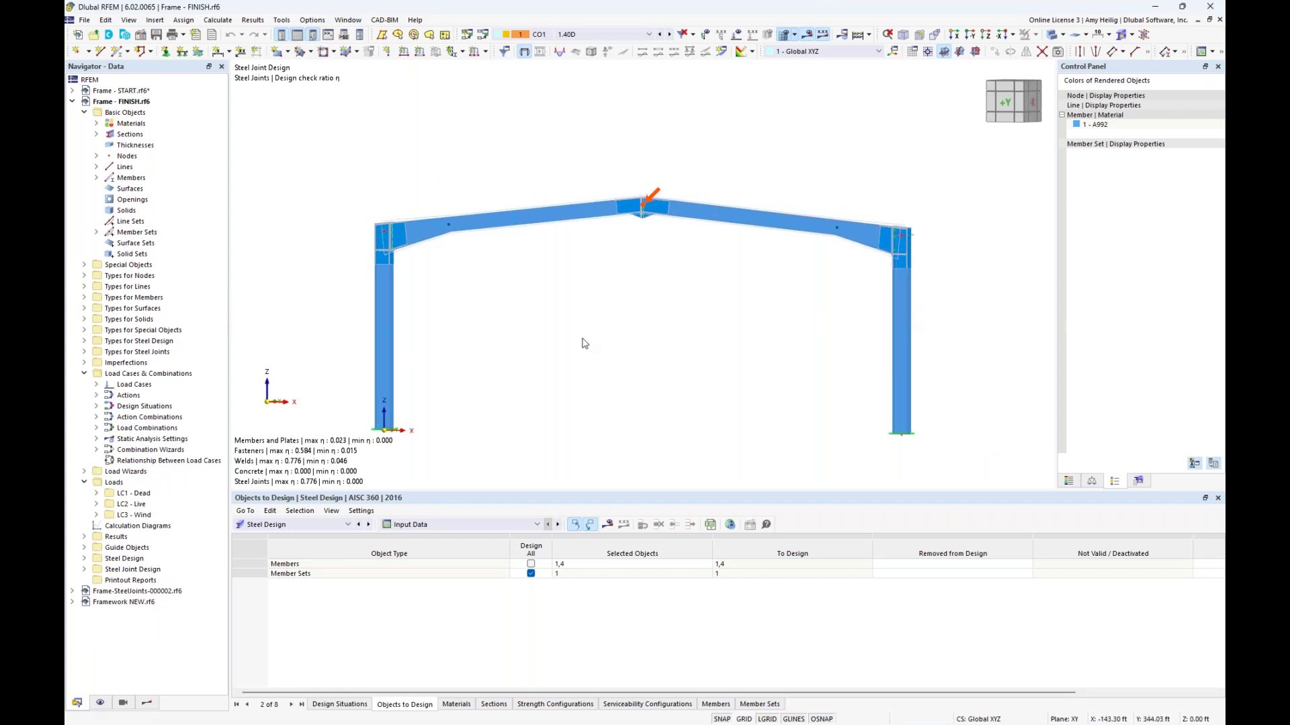
# Show the Steel Joint Design stress-strain results by node and enlarge the results table to fit all nodes
pyautogui.click(337, 530)
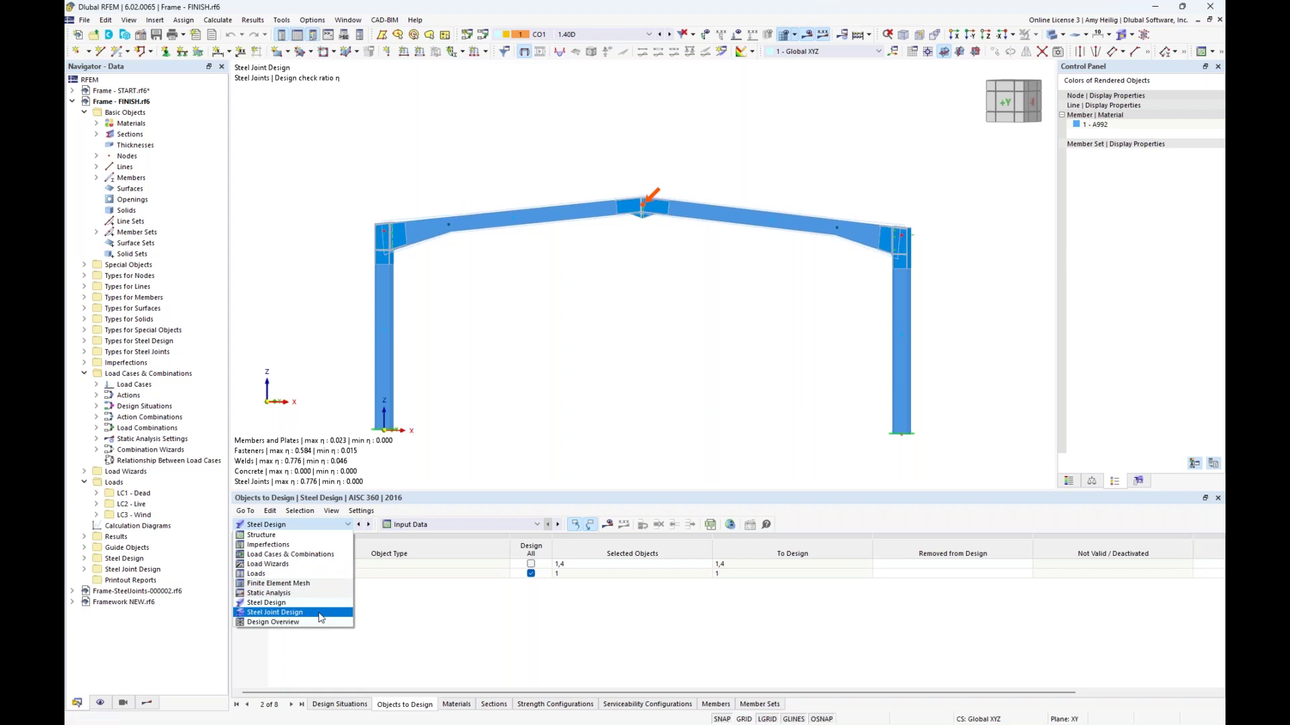
pyautogui.click(321, 612)
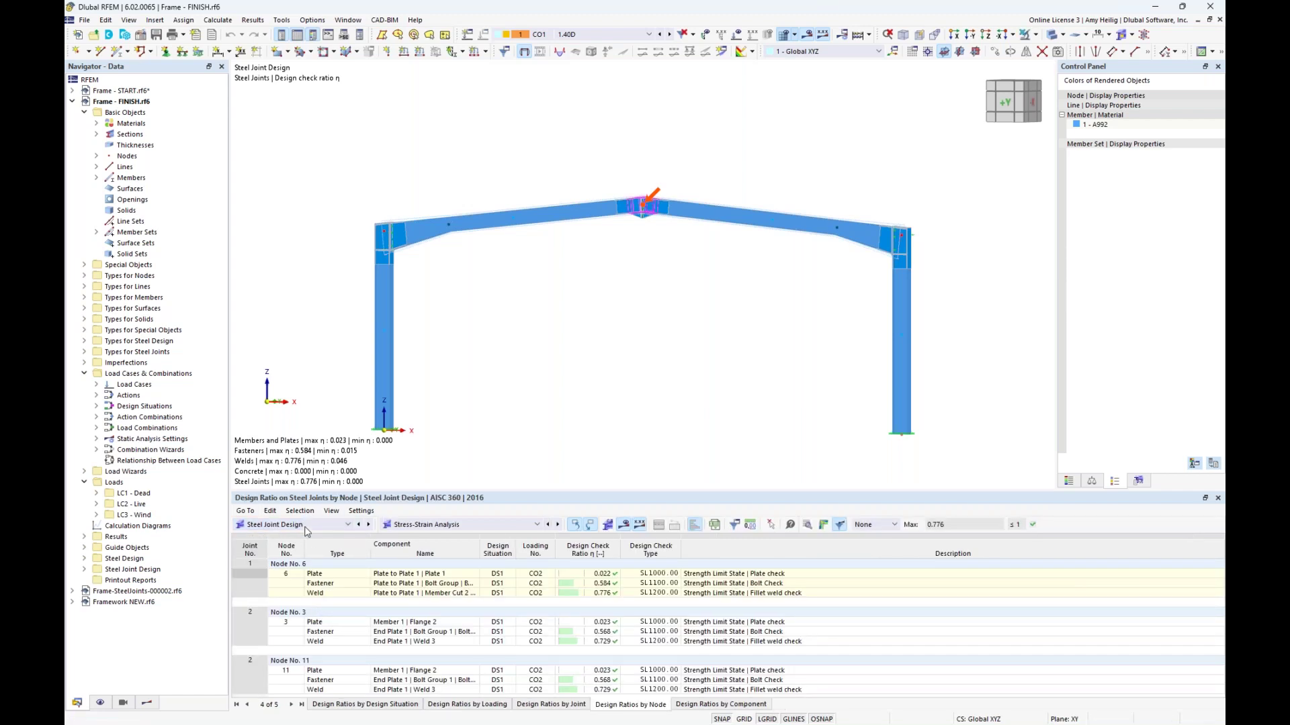
pyautogui.moveTo(400, 493); pyautogui.dragTo(401, 426)
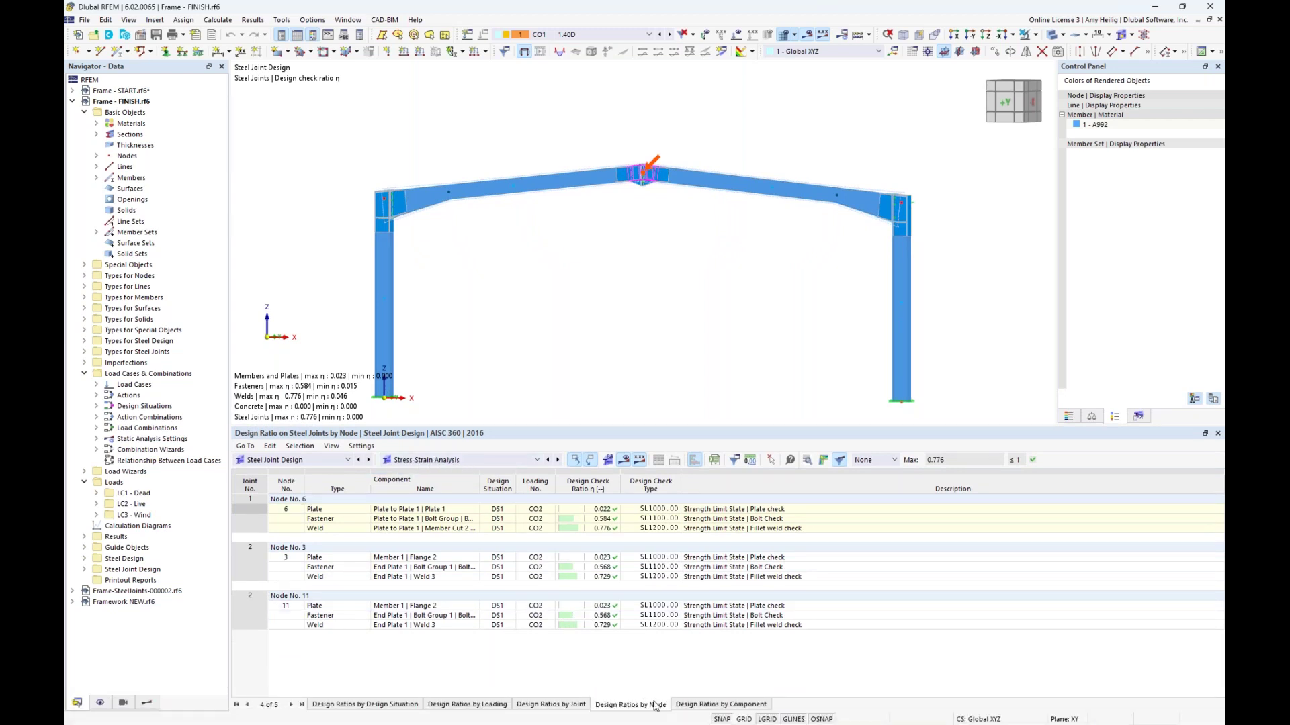
# Go through the plate, bolt and fillet weld checks at node 6 and the plate check at node 3
pyautogui.click(714, 511)
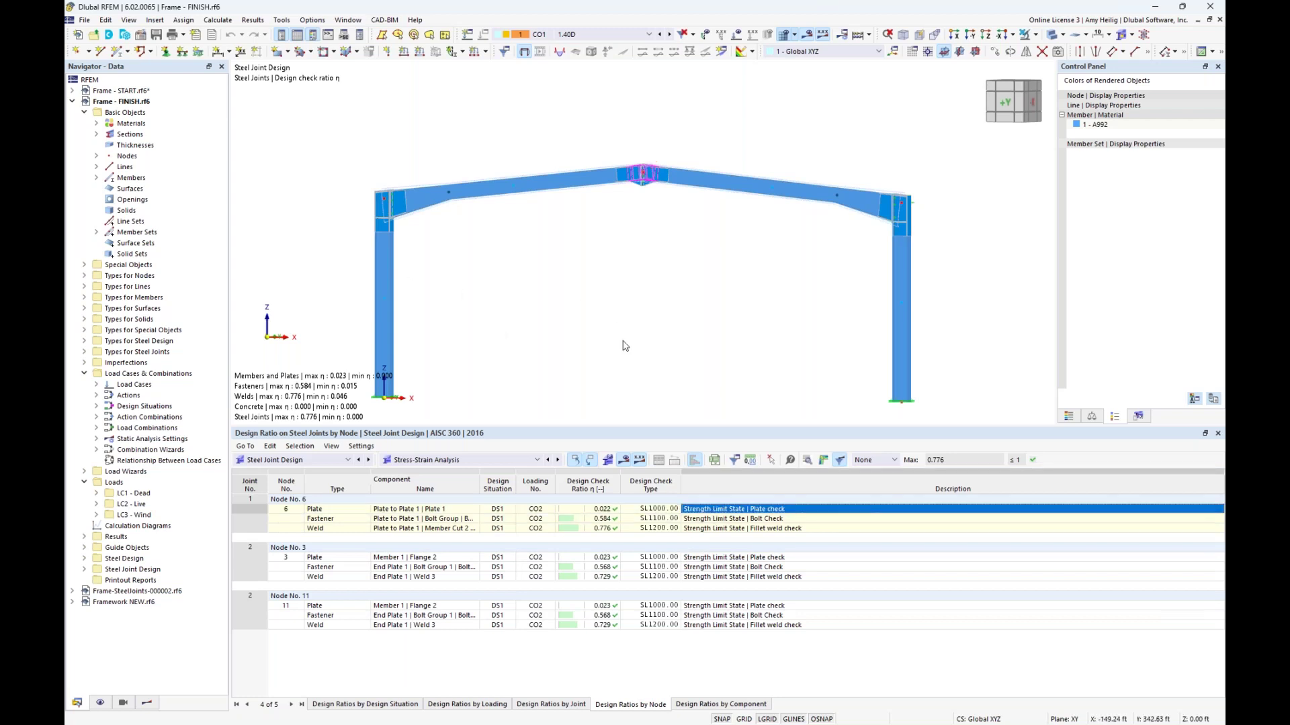
pyautogui.click(773, 519)
pyautogui.click(775, 529)
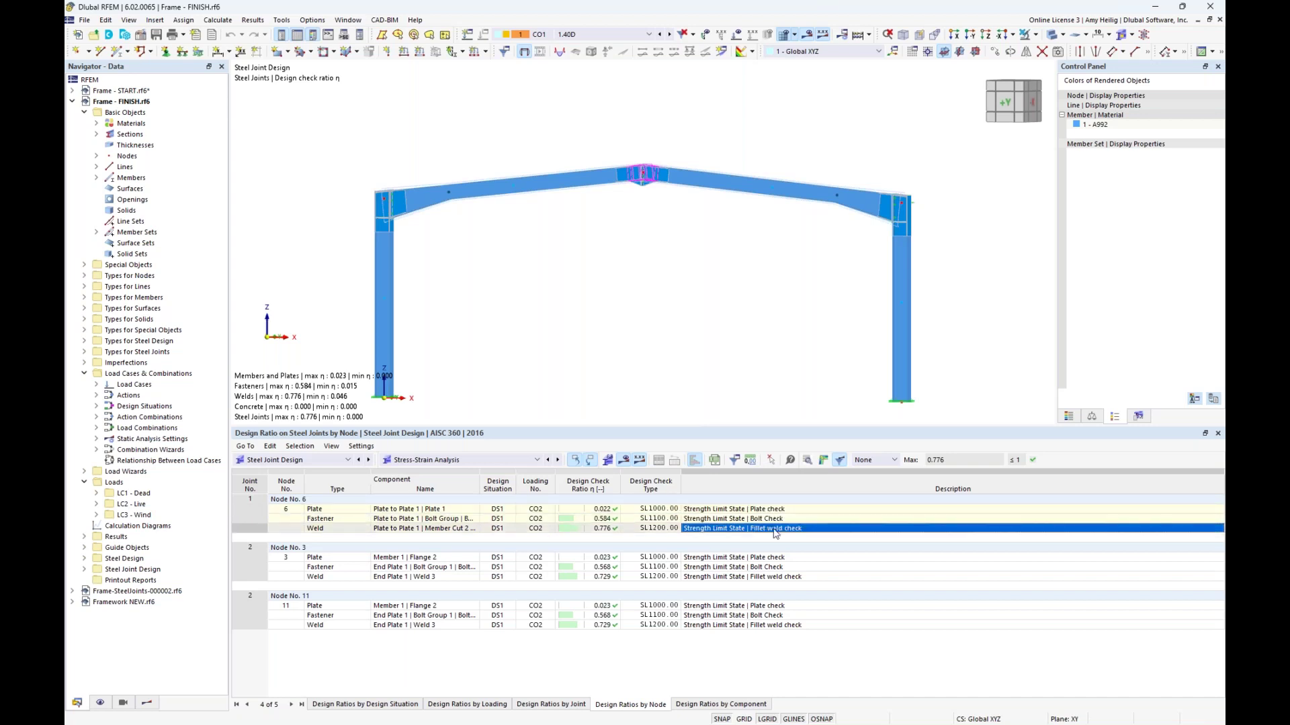
pyautogui.click(774, 557)
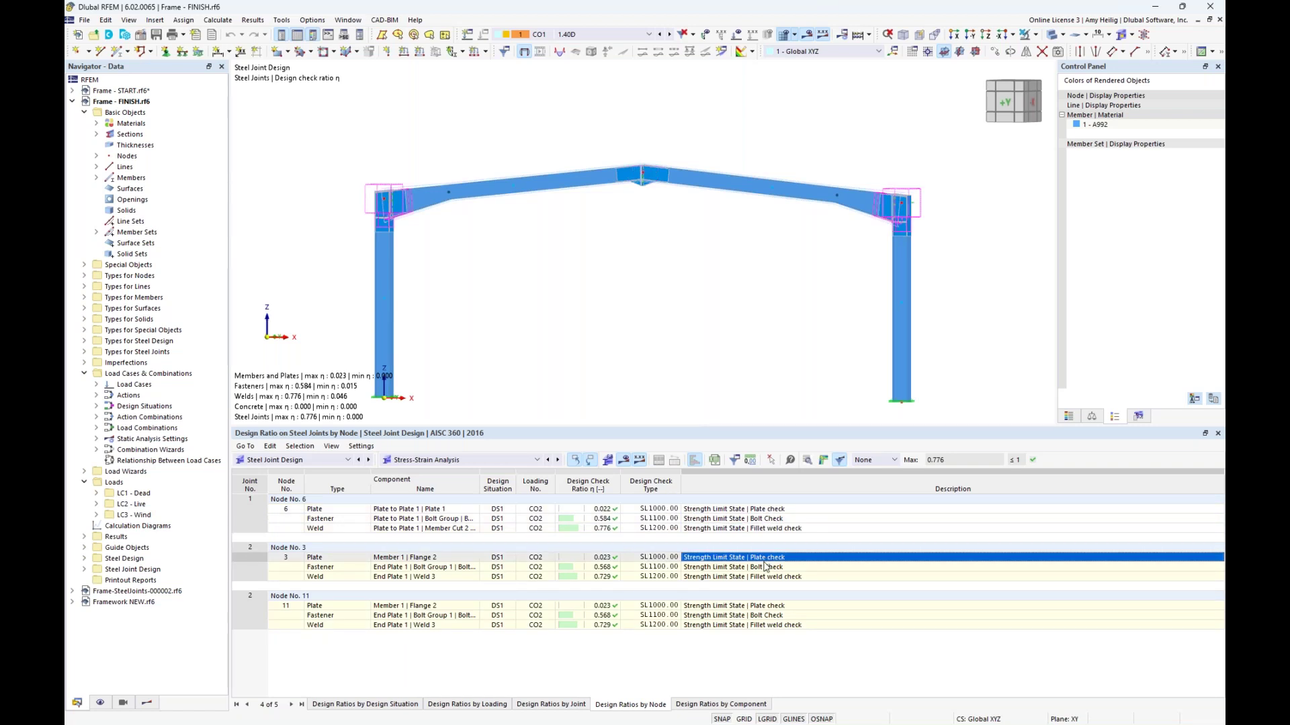
# Open the bolt check details for node 3 and expand the tension, shear, bearing and combined shear and tension resistance values
pyautogui.click(766, 568)
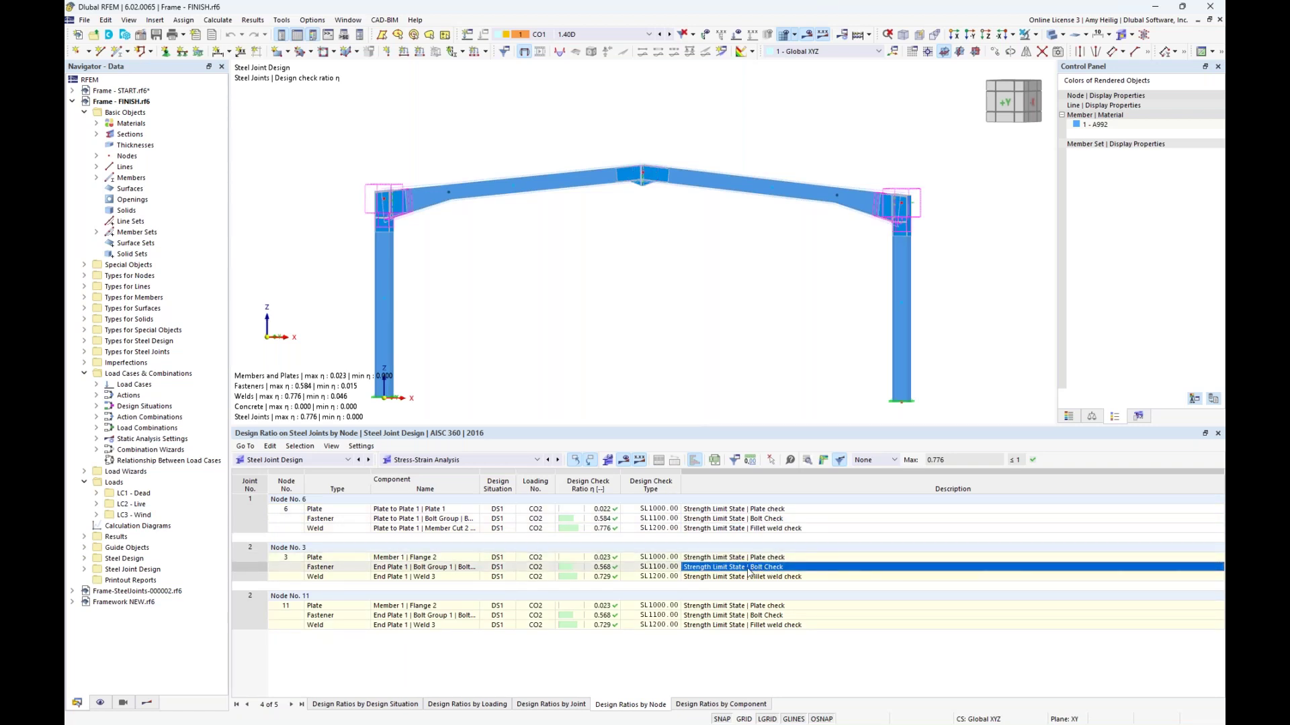
pyautogui.click(807, 460)
pyautogui.click(352, 153)
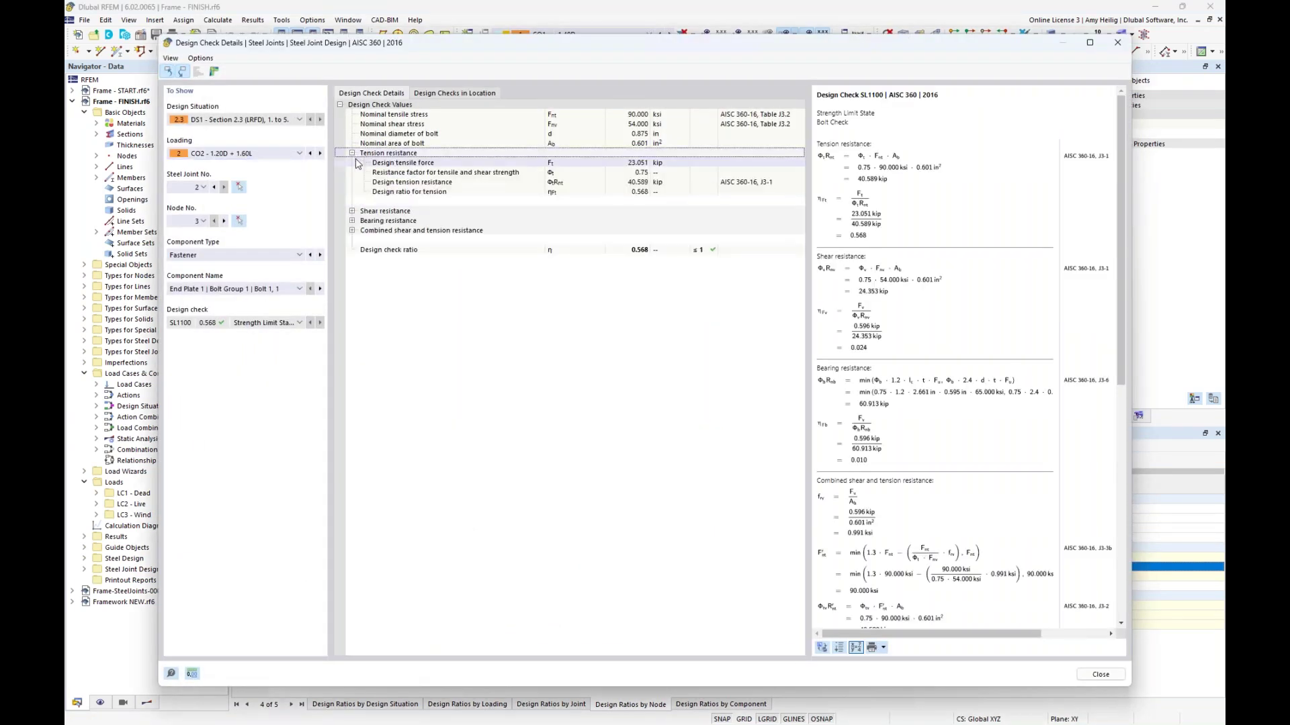
pyautogui.click(352, 211)
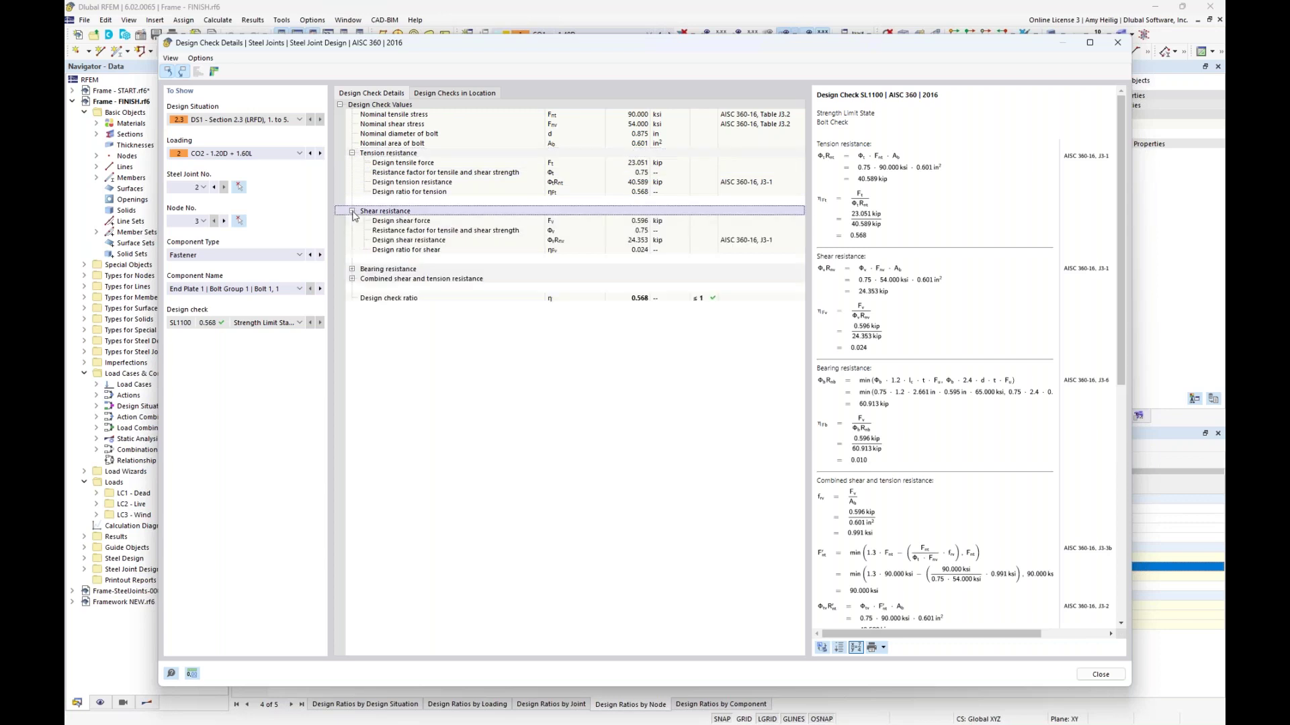
pyautogui.click(352, 269)
pyautogui.click(352, 356)
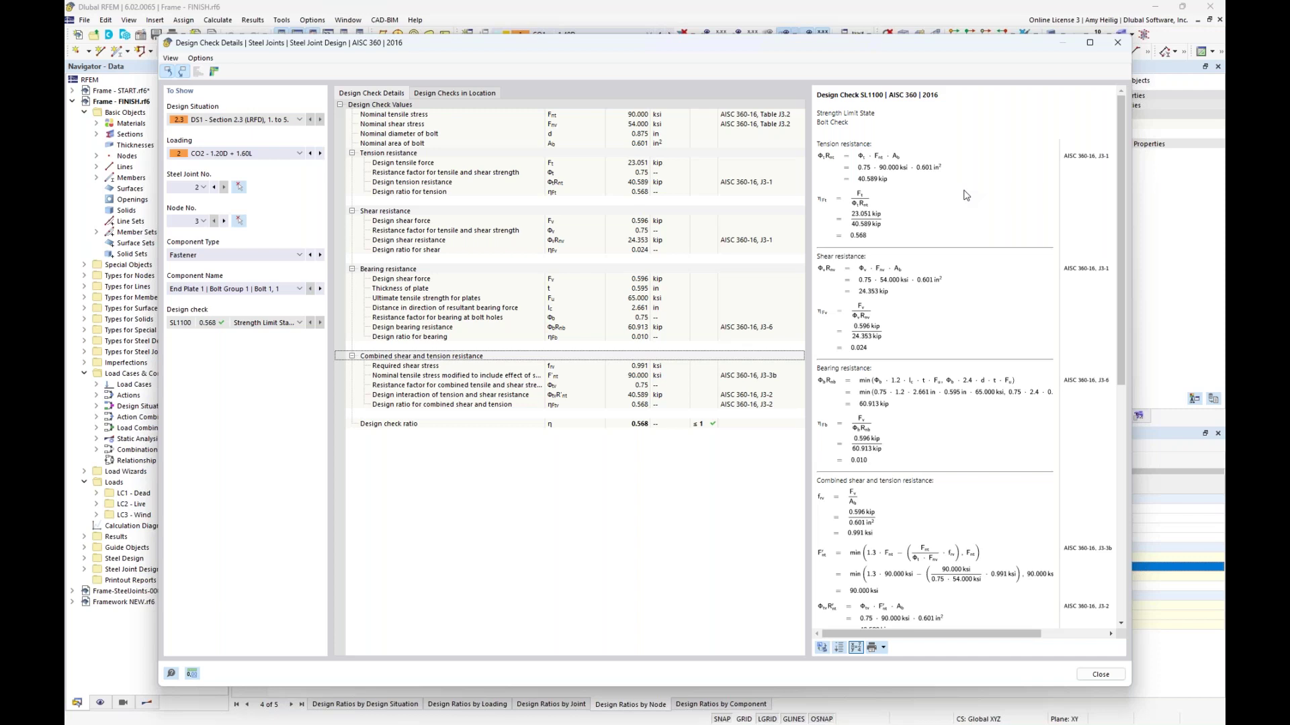
# Read the enlarged SL1100 bolt check formulas through to the symbol legend and close the design check details
pyautogui.keyDown('ctrl'); pyautogui.scroll(3, 966, 195); pyautogui.keyUp('ctrl')
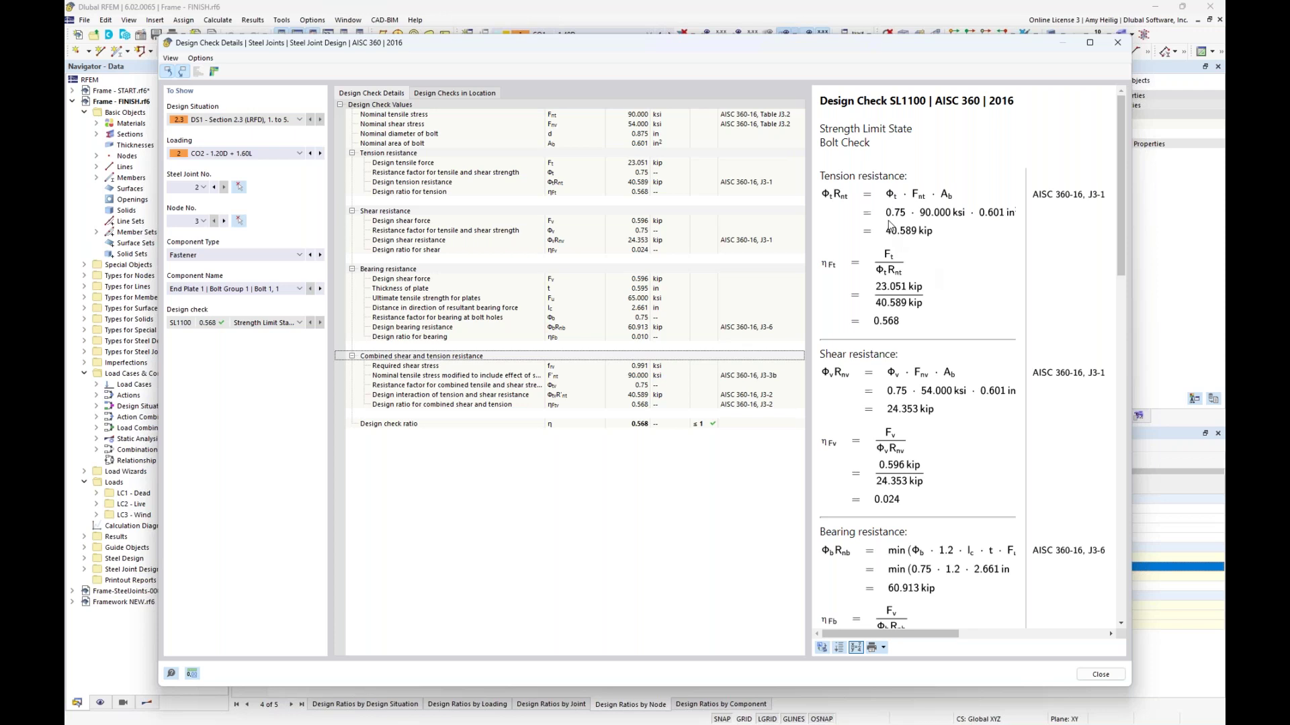
pyautogui.scroll(-9, 890, 225)
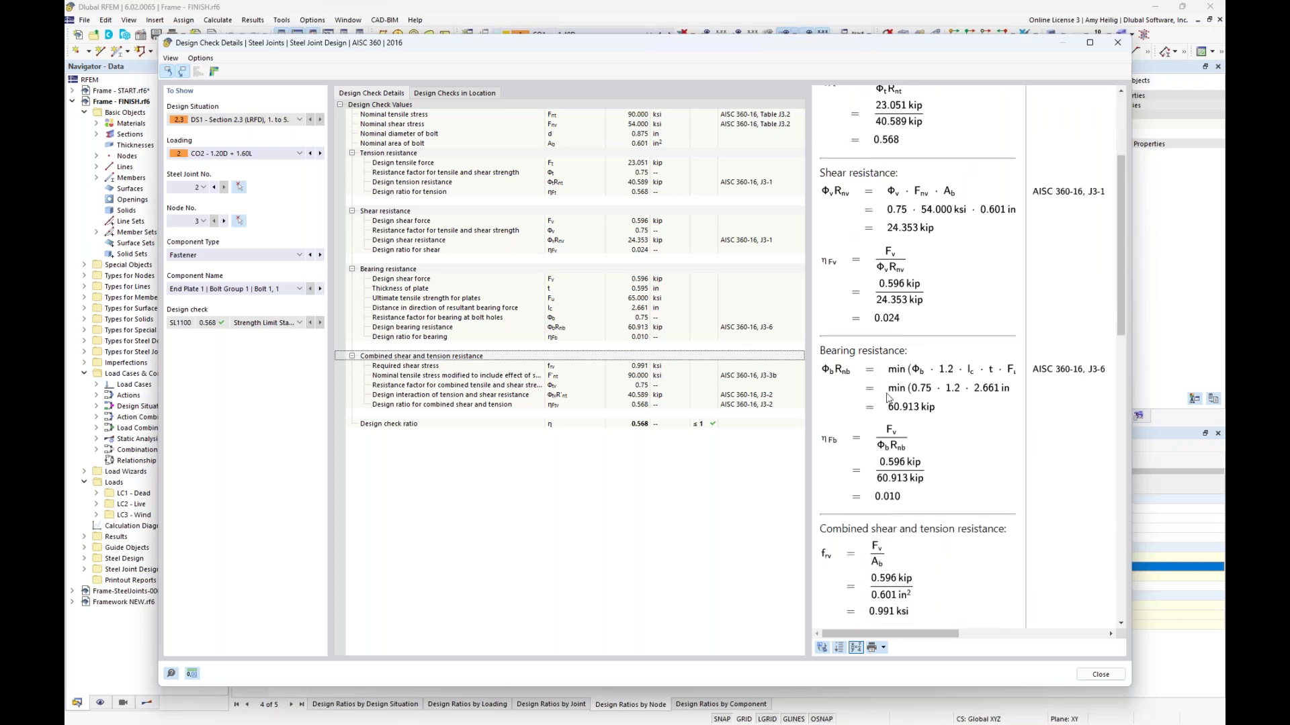
pyautogui.scroll(-6, 964, 430)
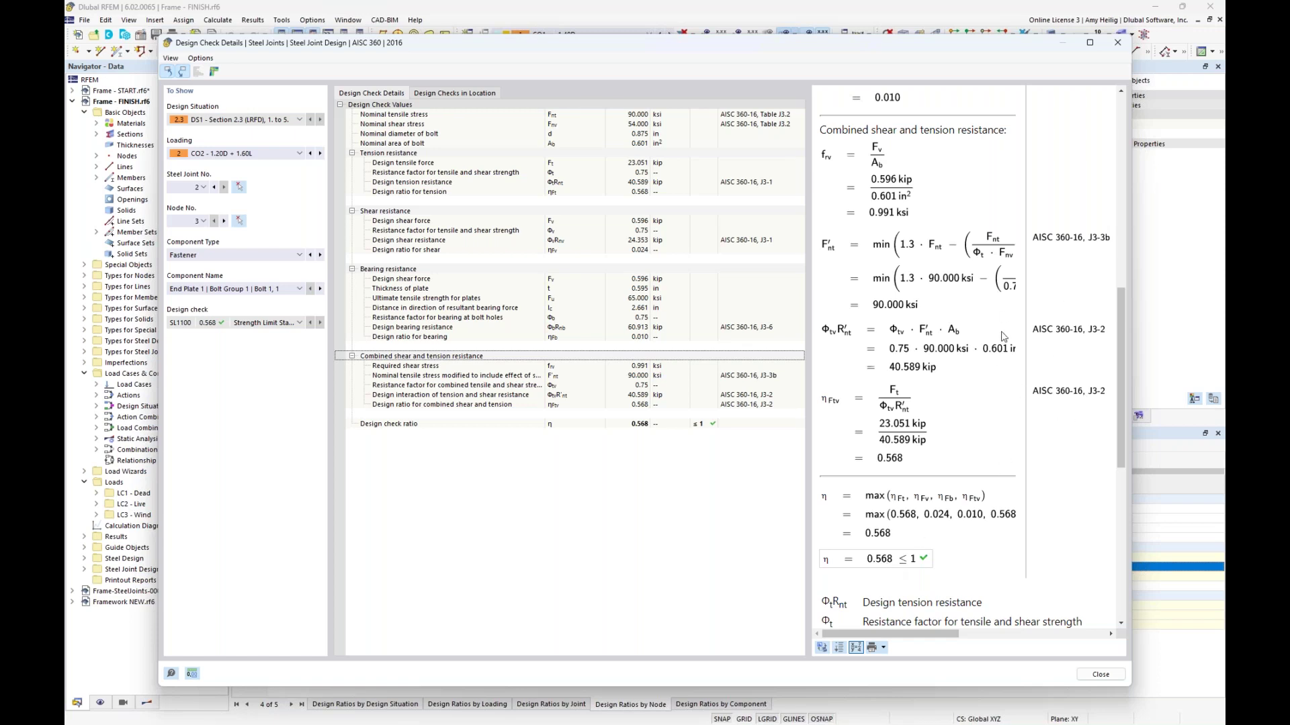
pyautogui.scroll(1, 913, 344)
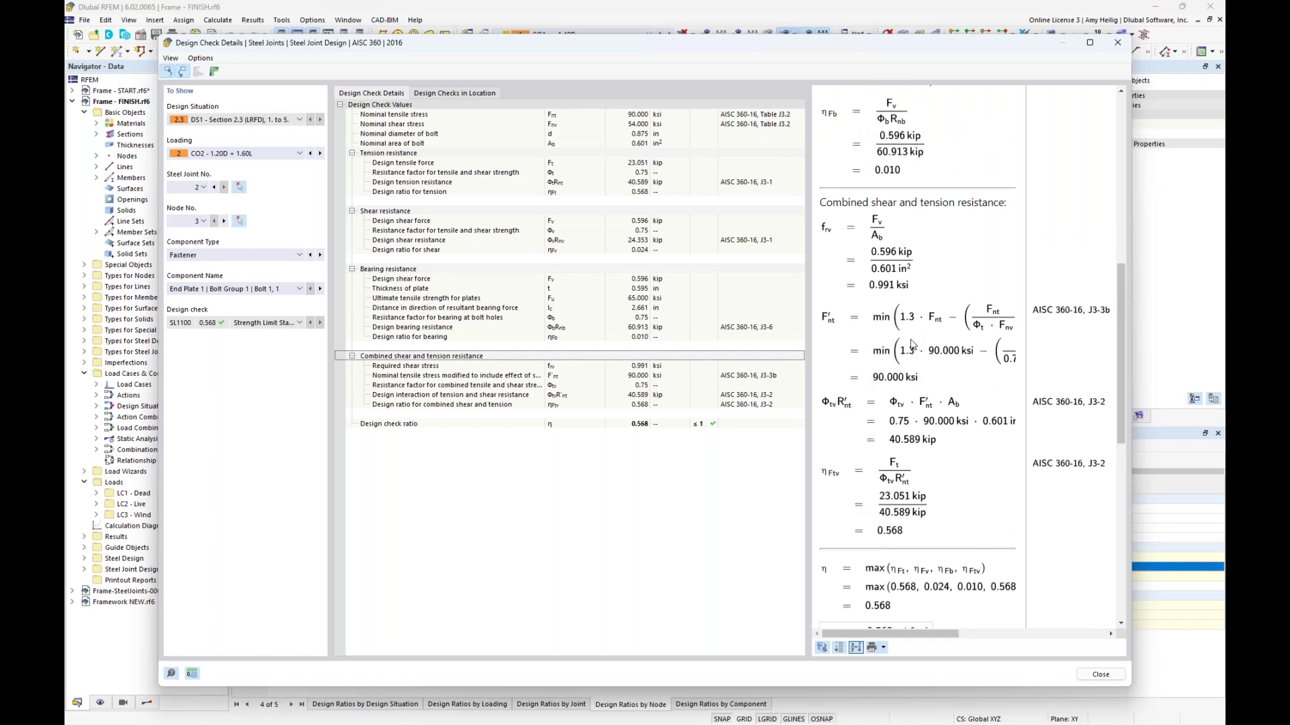
pyautogui.scroll(-5, 912, 315)
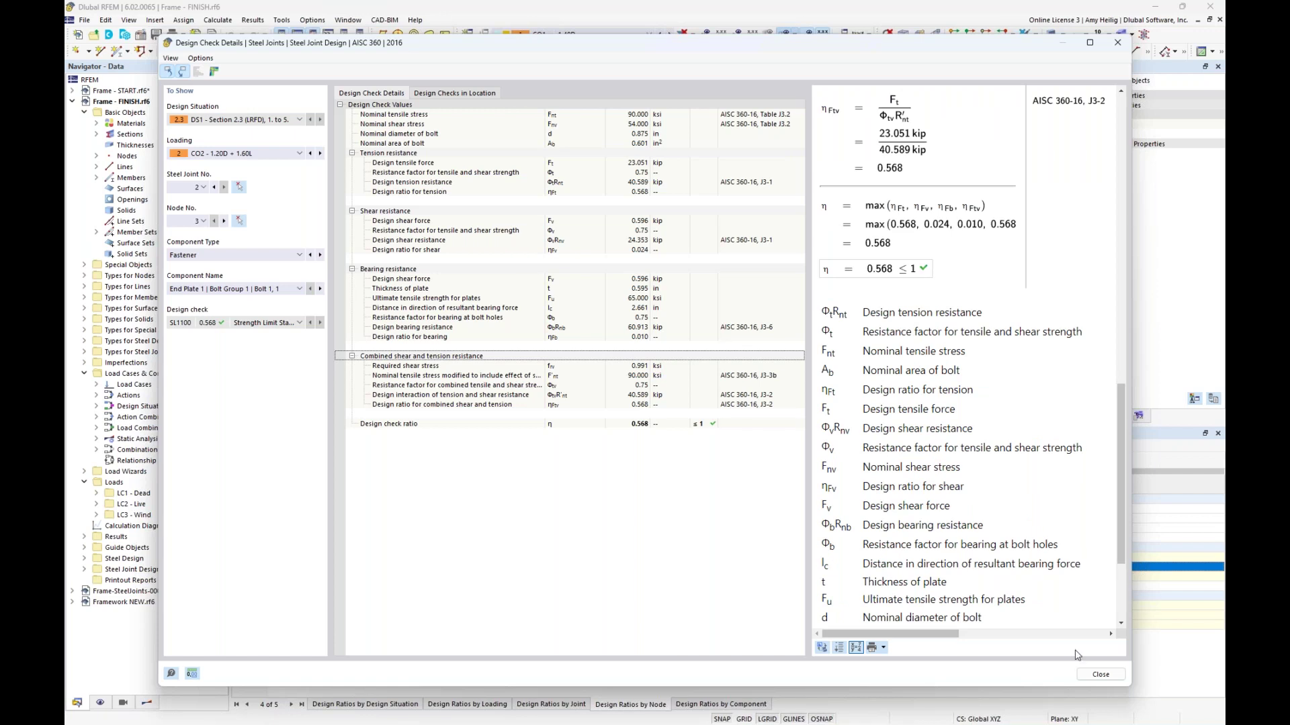
pyautogui.click(1089, 674)
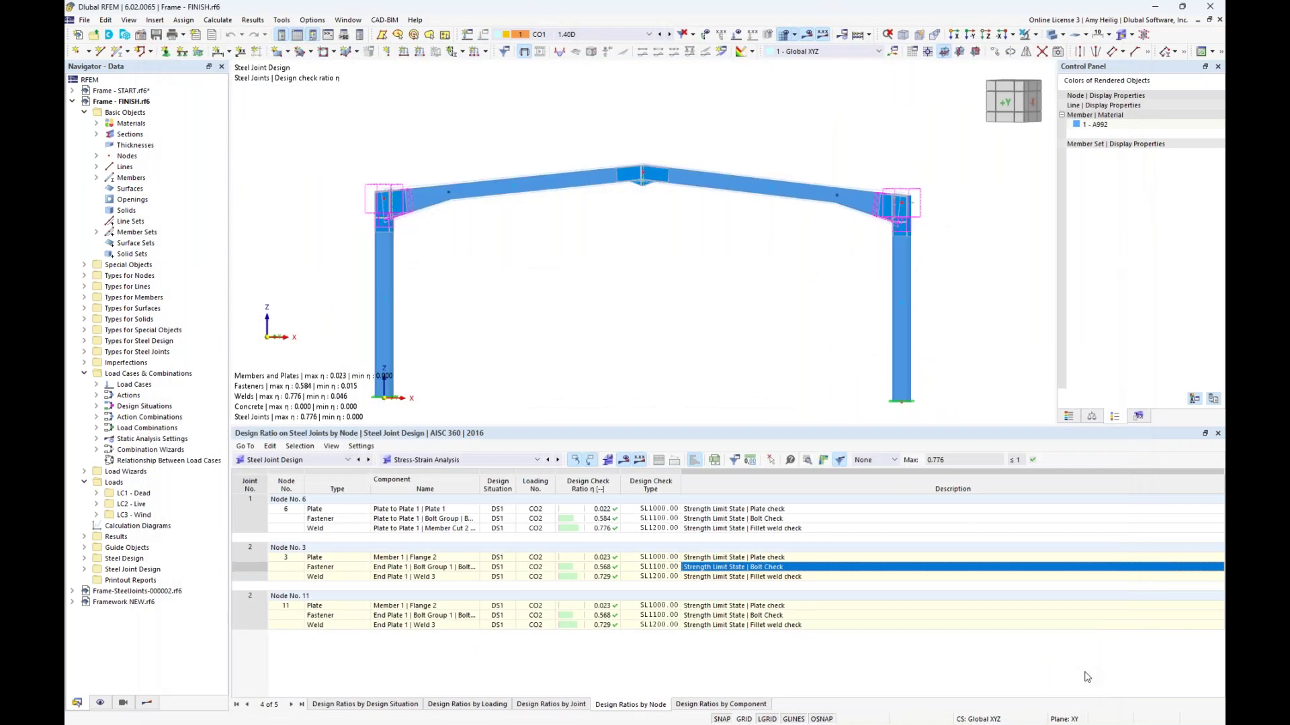
# Open the plate check details for node 3, read the enlarged plastic strain formula, and close the details
pyautogui.click(817, 559)
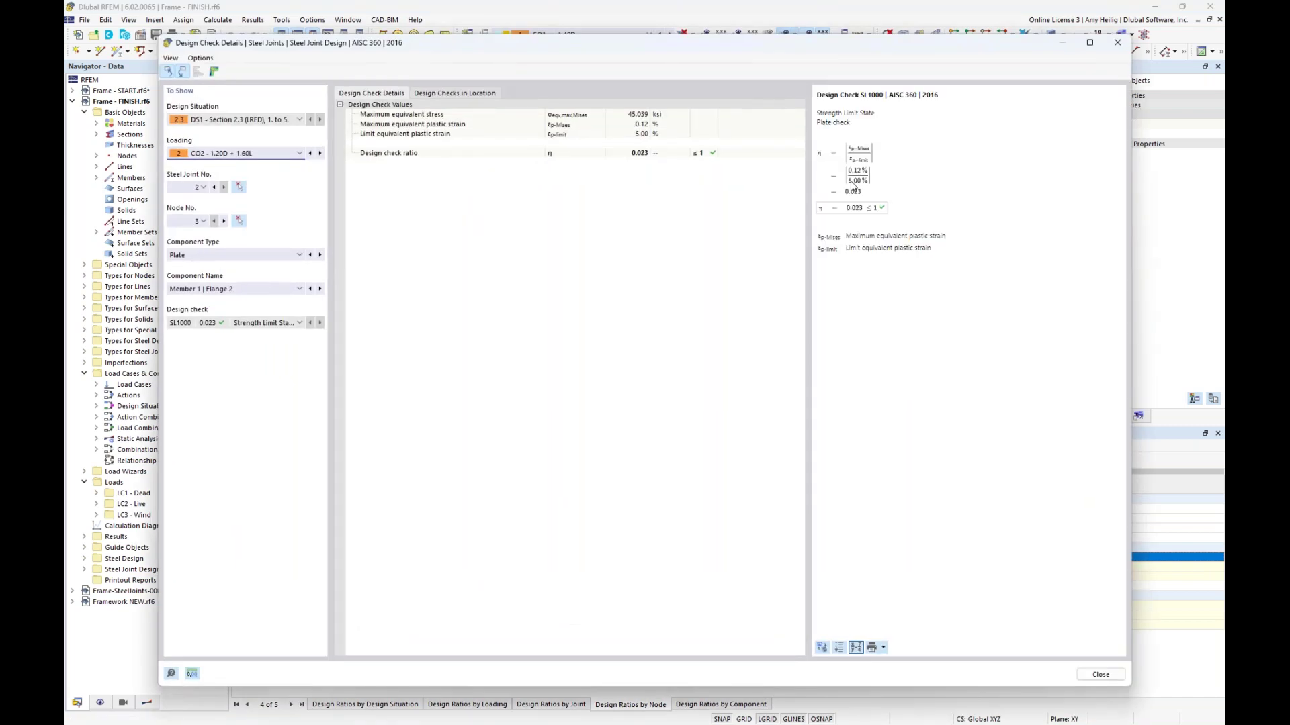
pyautogui.keyDown('ctrl'); pyautogui.scroll(4, 851, 186); pyautogui.keyUp('ctrl')
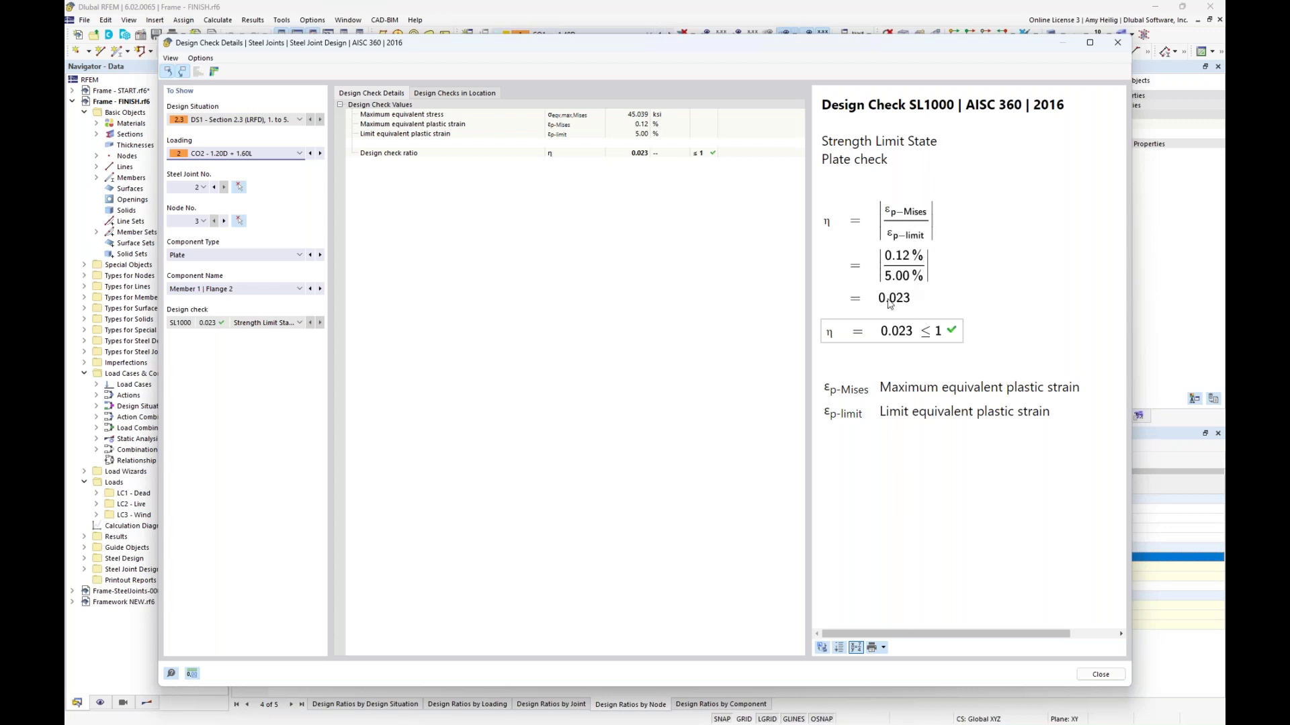
pyautogui.click(1117, 42)
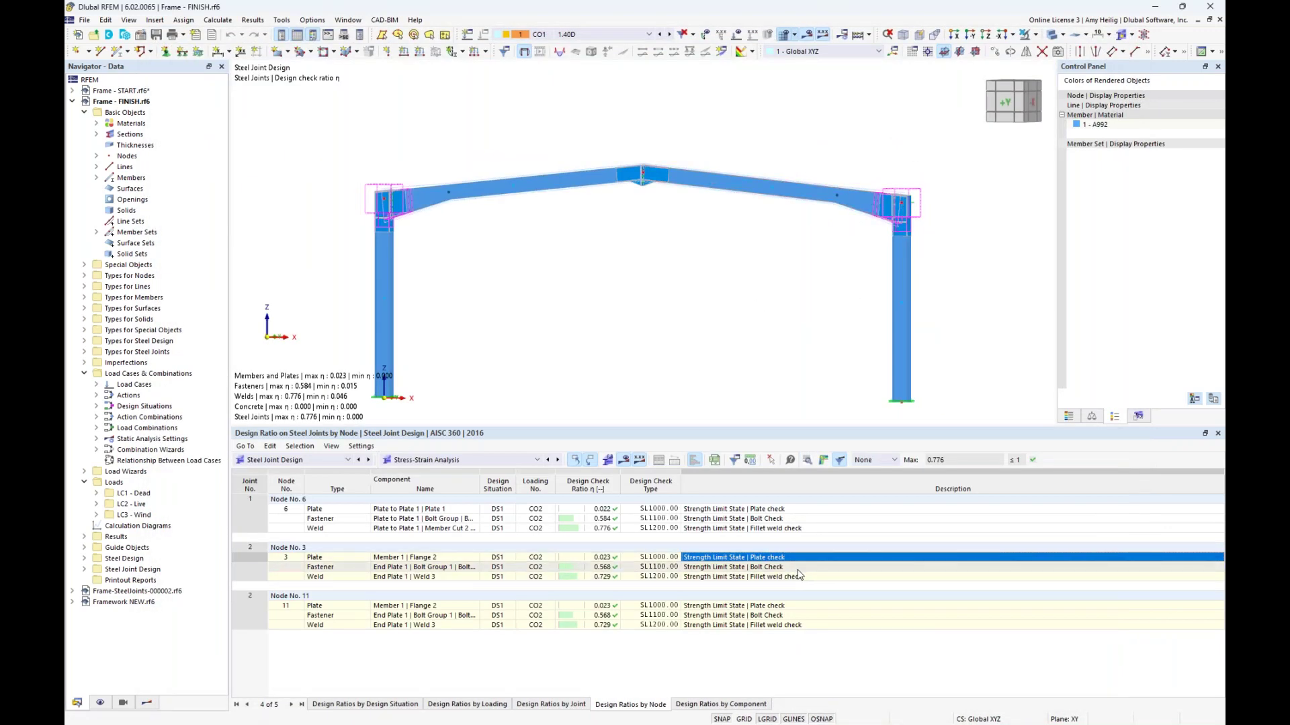
# Open the graphical steel joint results for node 3 and view the joint model from an oblique angle
pyautogui.click(824, 460)
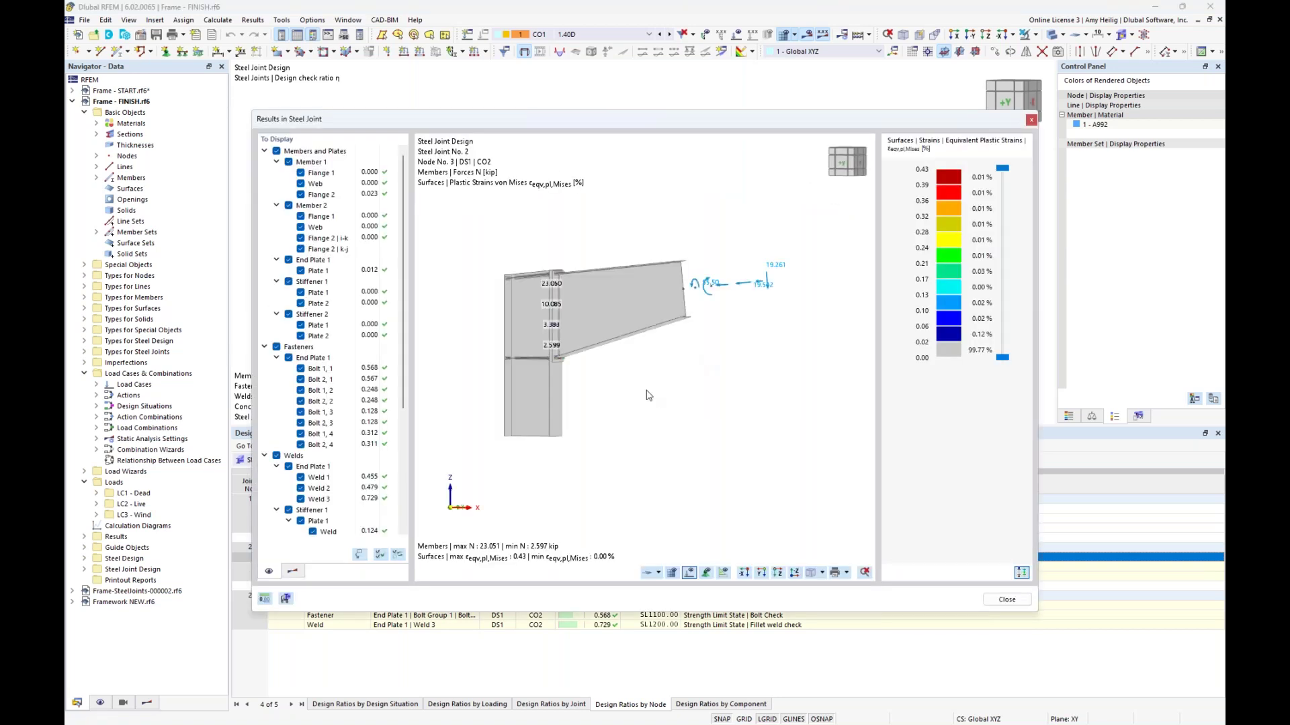
pyautogui.keyDown('ctrl'); pyautogui.moveTo(623, 390); pyautogui.dragTo(727, 412, button='middle'); pyautogui.keyUp('ctrl')
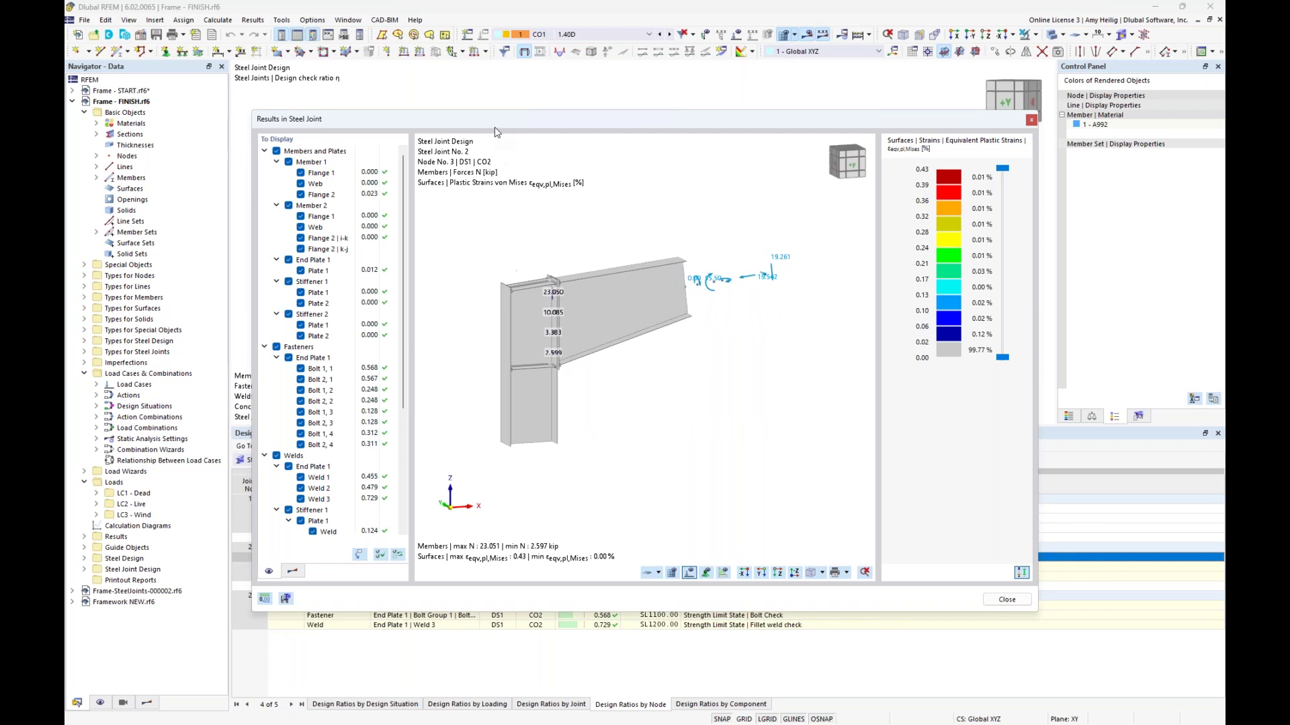
pyautogui.moveTo(495, 118); pyautogui.dragTo(573, 122)
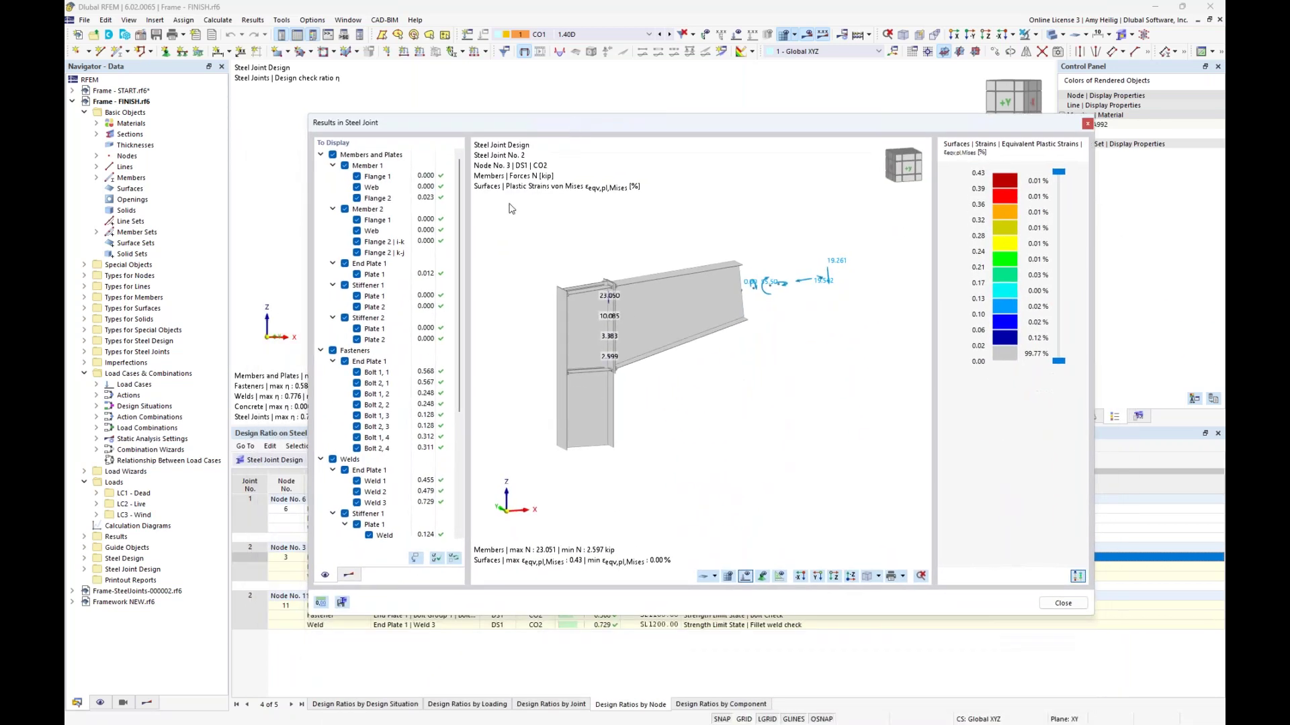
# Show the joint's result type options and examine the plastic strains and bolt axial forces around the end plate's uppermost bolts
pyautogui.click(350, 576)
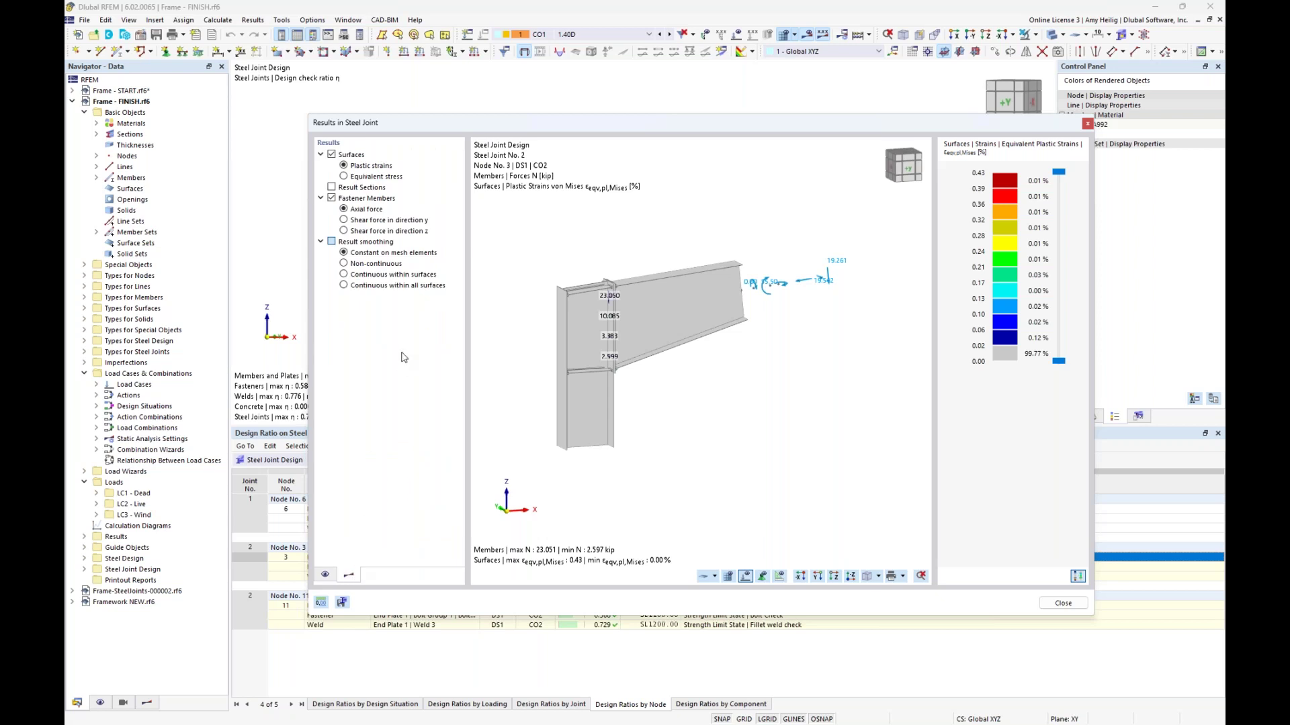
pyautogui.scroll(2, 600, 312)
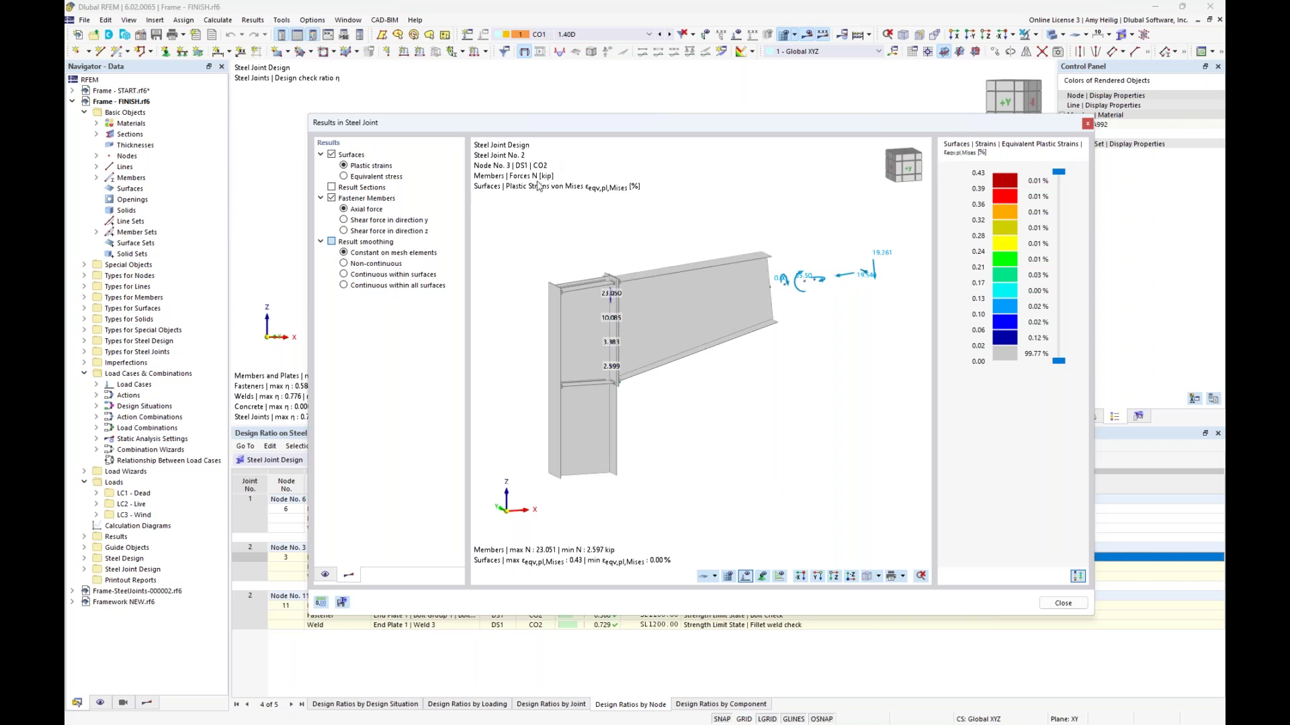
pyautogui.scroll(3, 599, 299)
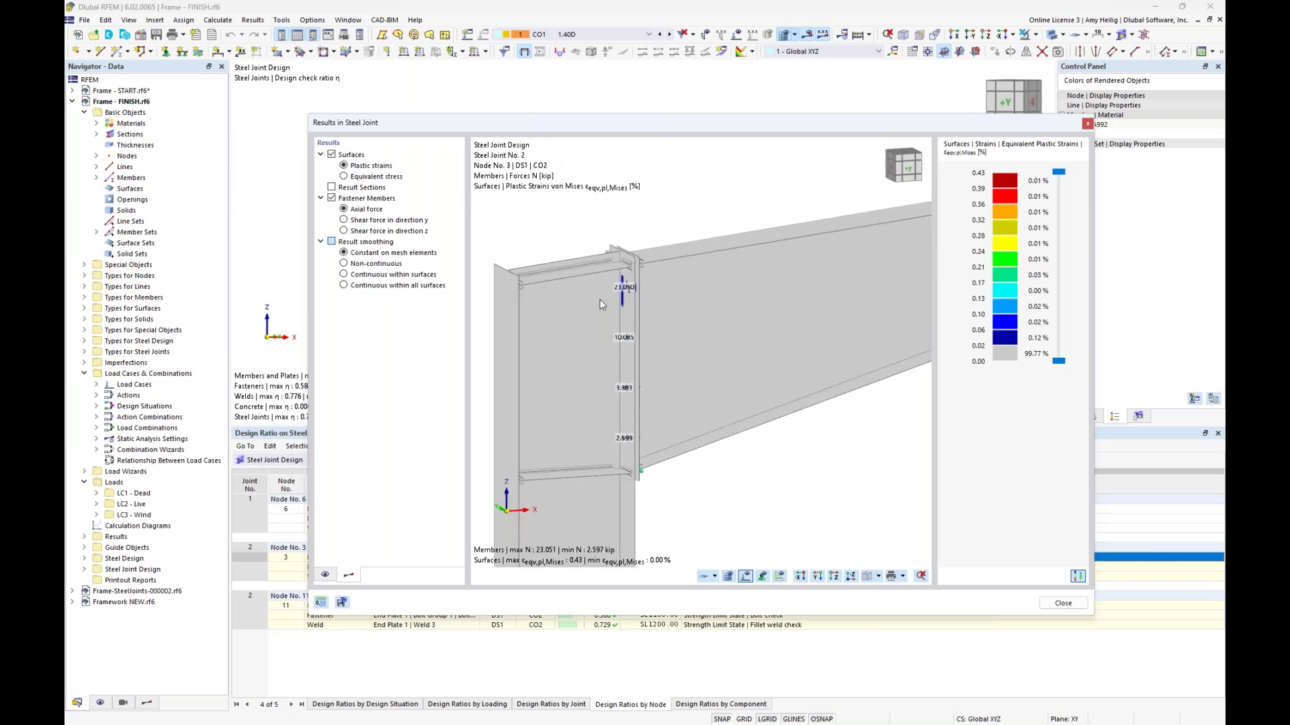
pyautogui.moveTo(591, 380); pyautogui.dragTo(620, 379, button='middle')
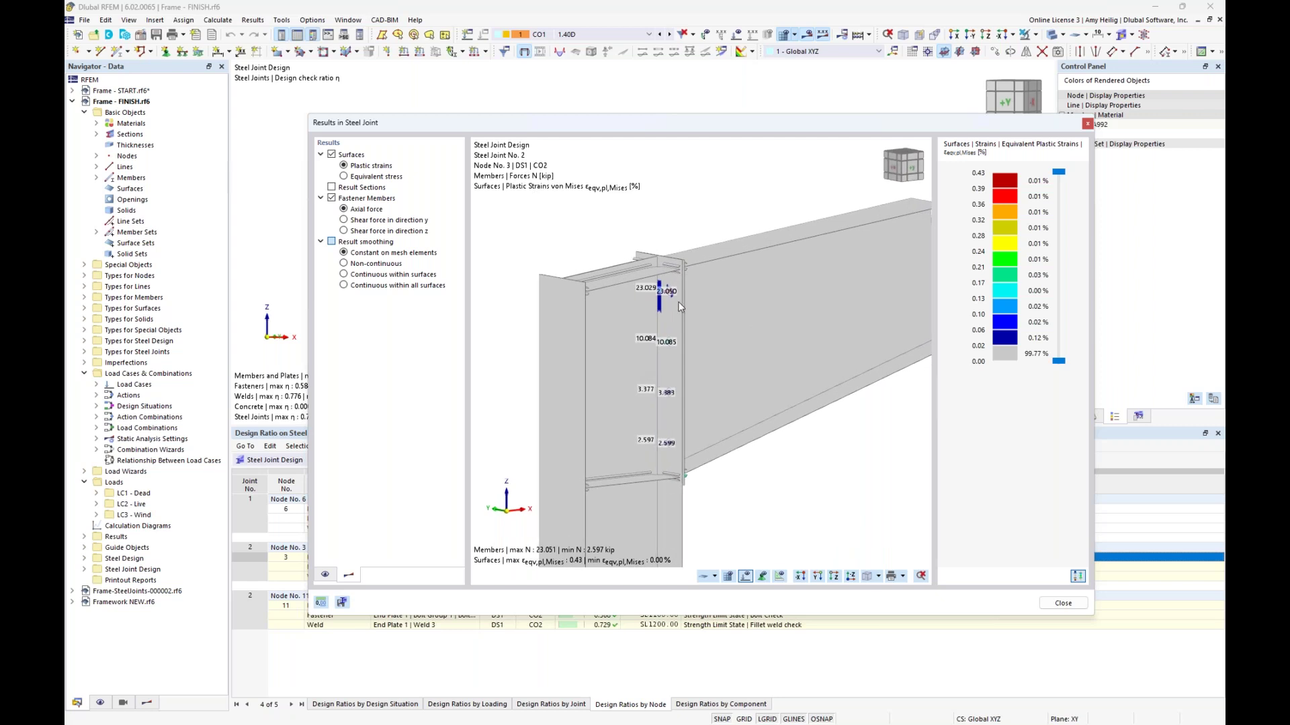
pyautogui.scroll(2, 639, 309)
pyautogui.scroll(2, 655, 304)
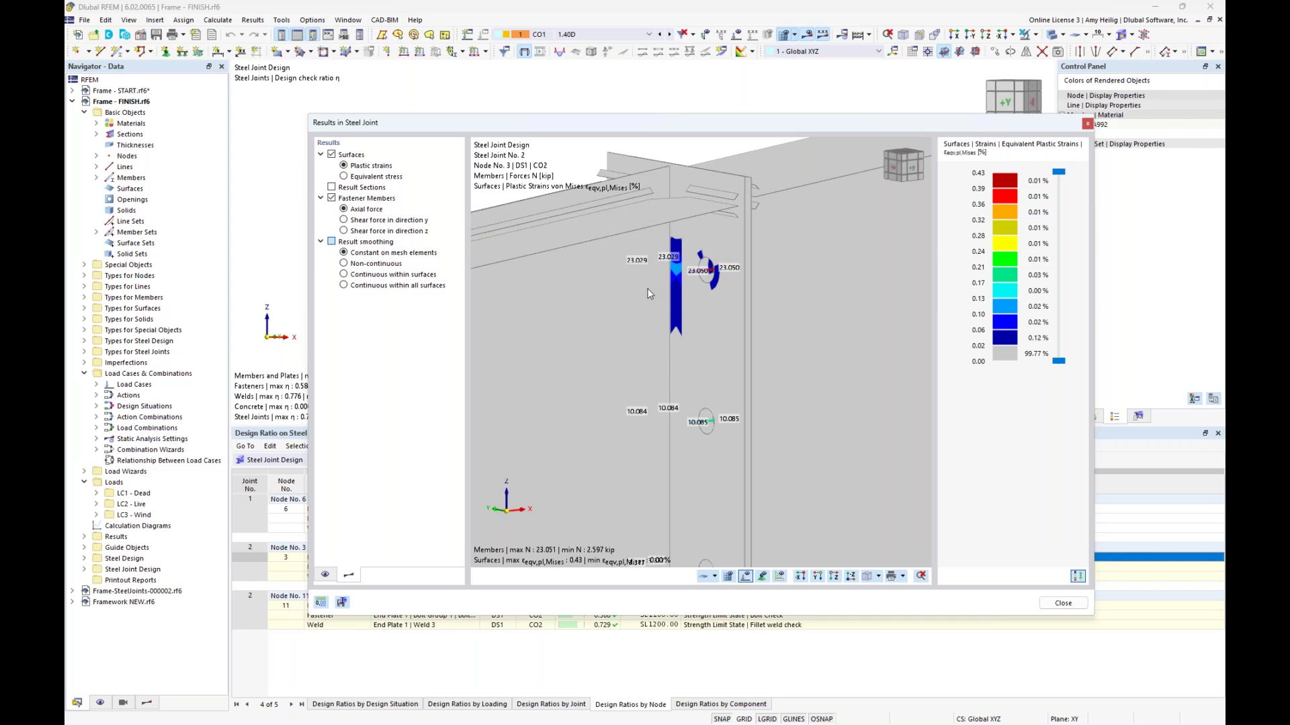
# Switch the surface results to equivalent stress and examine the stresses across the joint and around the end plate's uppermost bolts
pyautogui.click(344, 176)
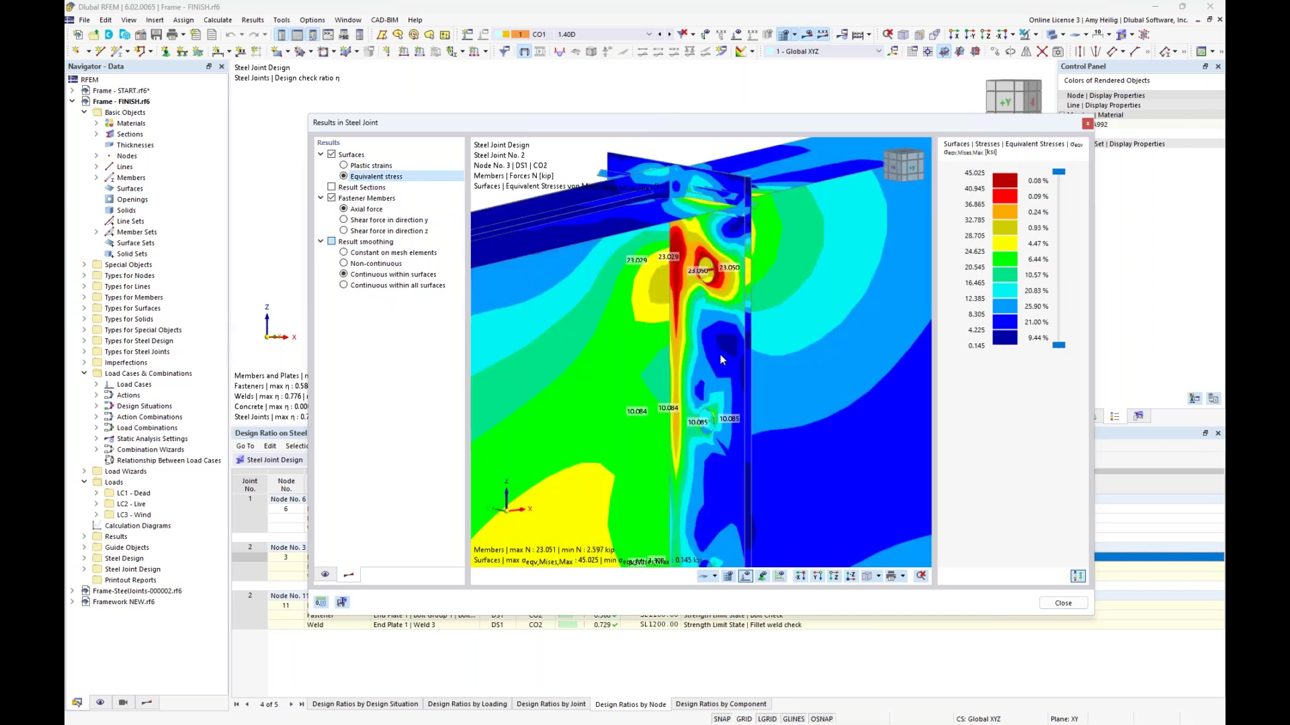
pyautogui.scroll(-5, 719, 353)
pyautogui.moveTo(757, 393); pyautogui.dragTo(655, 323, button='middle')
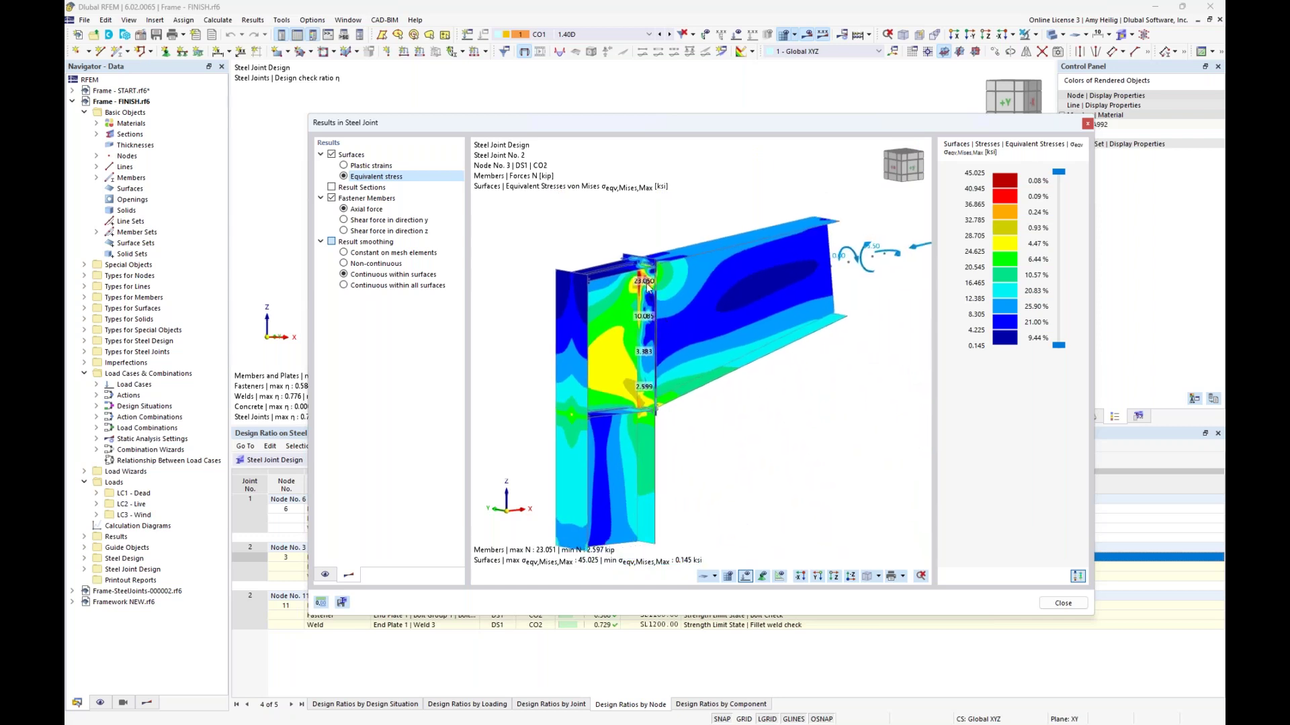
pyautogui.scroll(5, 634, 283)
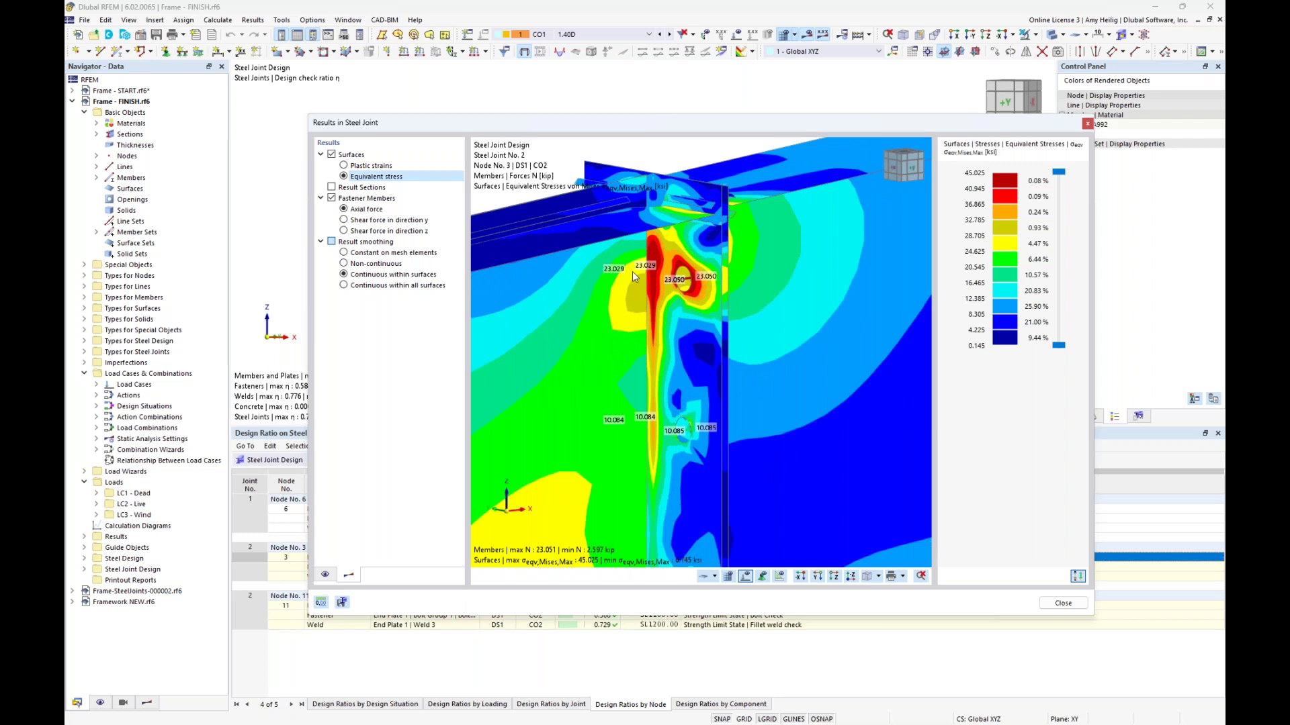
# Open the joint's display list, hide members, plates and fasteners, and view the equivalent stresses on the welds alone
pyautogui.click(326, 575)
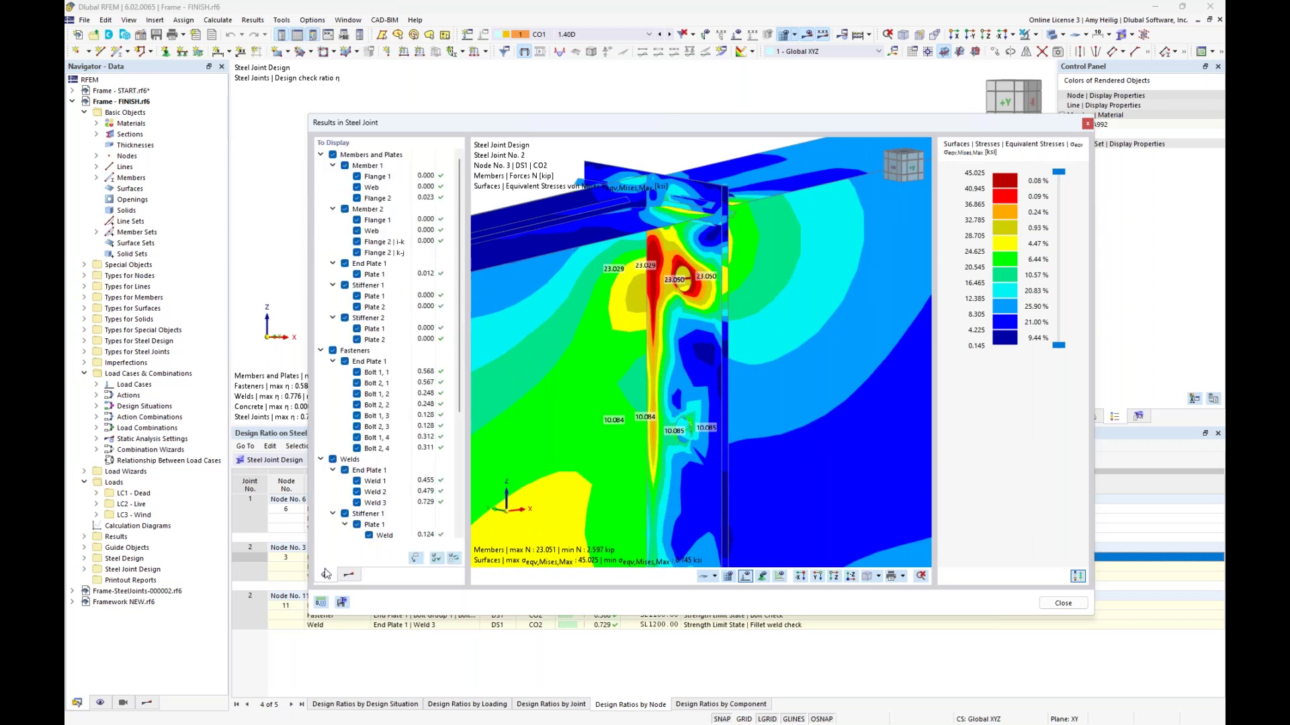
pyautogui.click(321, 165)
pyautogui.click(320, 176)
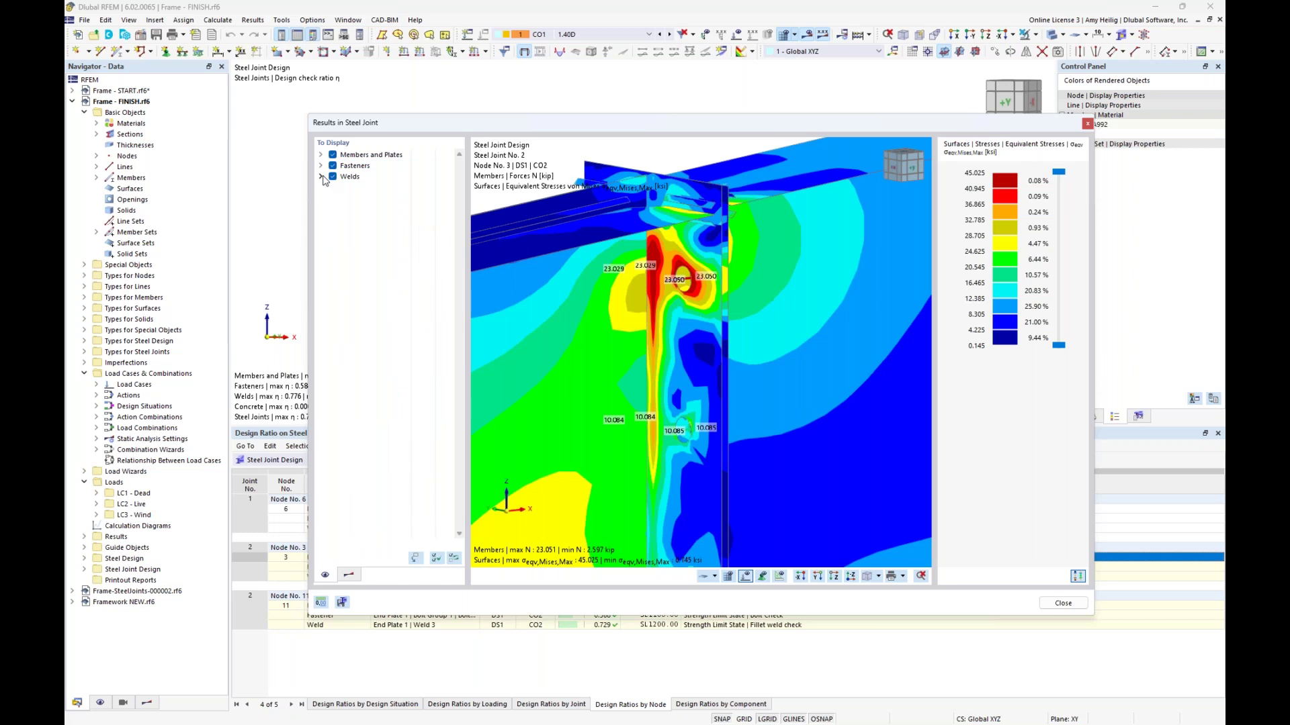
pyautogui.scroll(-4, 673, 277)
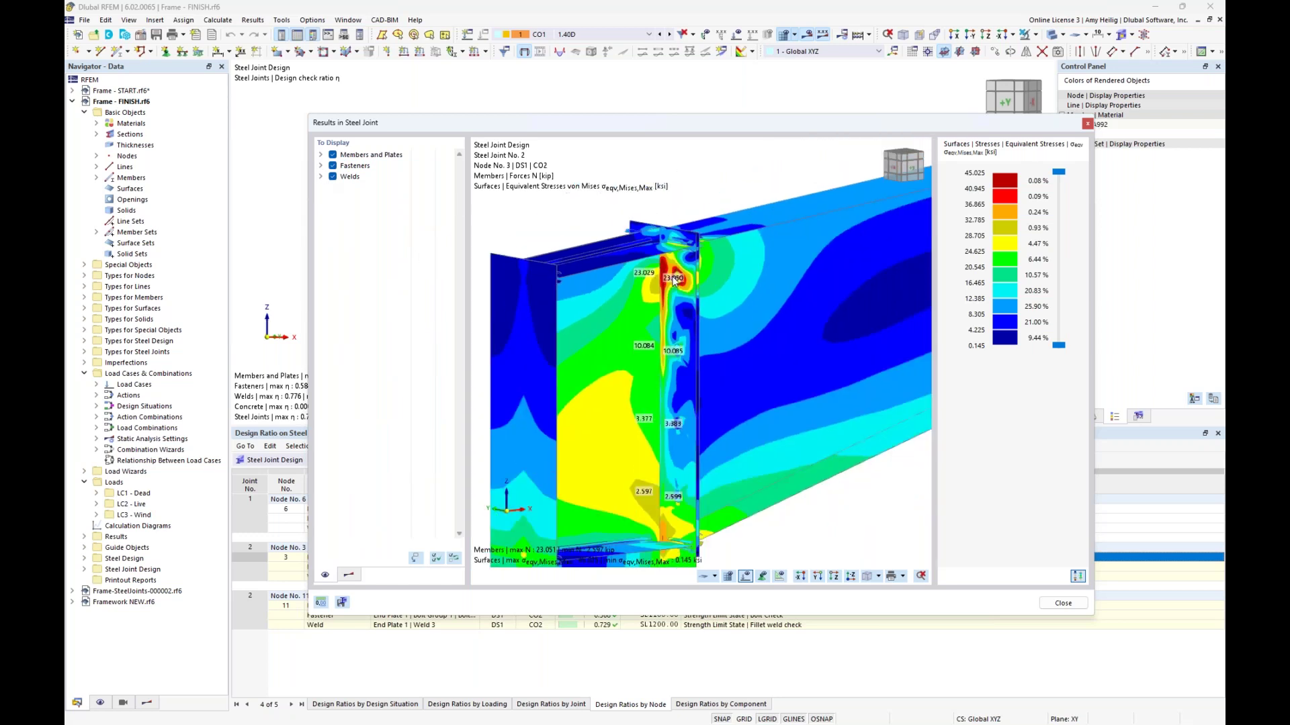
pyautogui.click(332, 156)
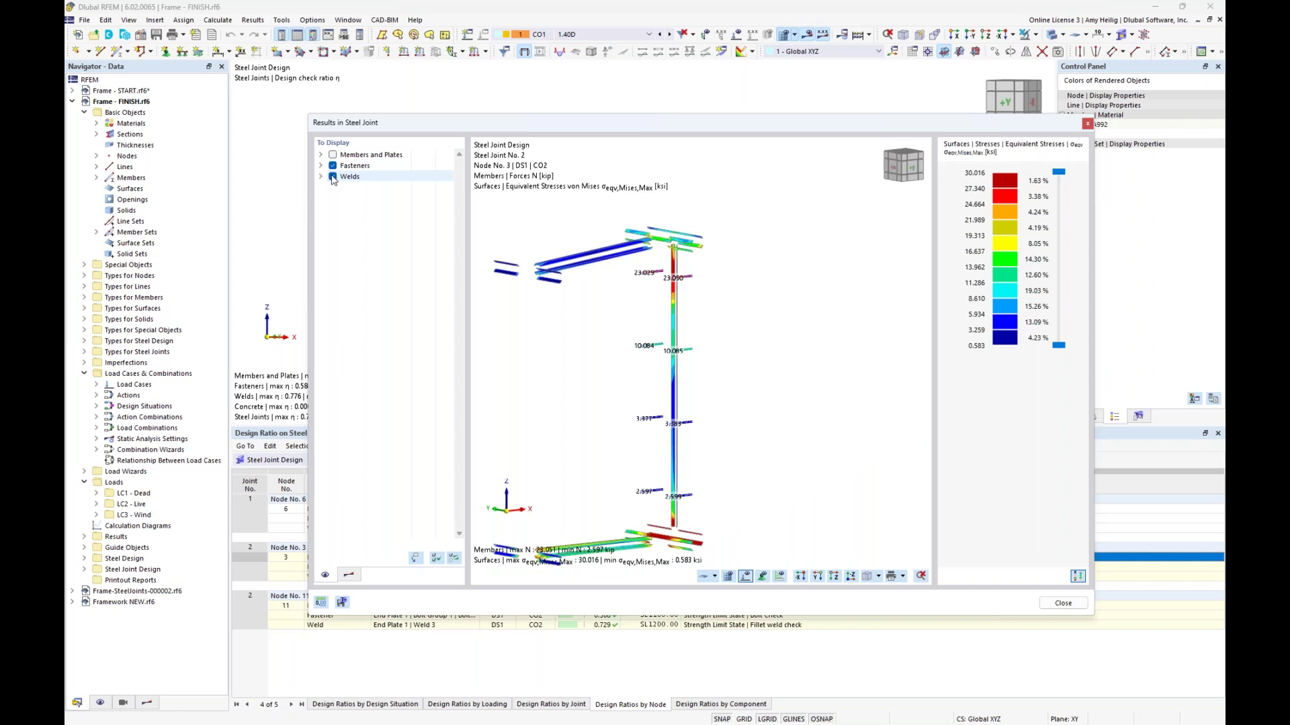
pyautogui.click(333, 165)
pyautogui.moveTo(595, 404); pyautogui.dragTo(644, 372, button='middle')
pyautogui.keyDown('ctrl'); pyautogui.moveTo(809, 373); pyautogui.dragTo(636, 389, button='middle'); pyautogui.keyUp('ctrl')
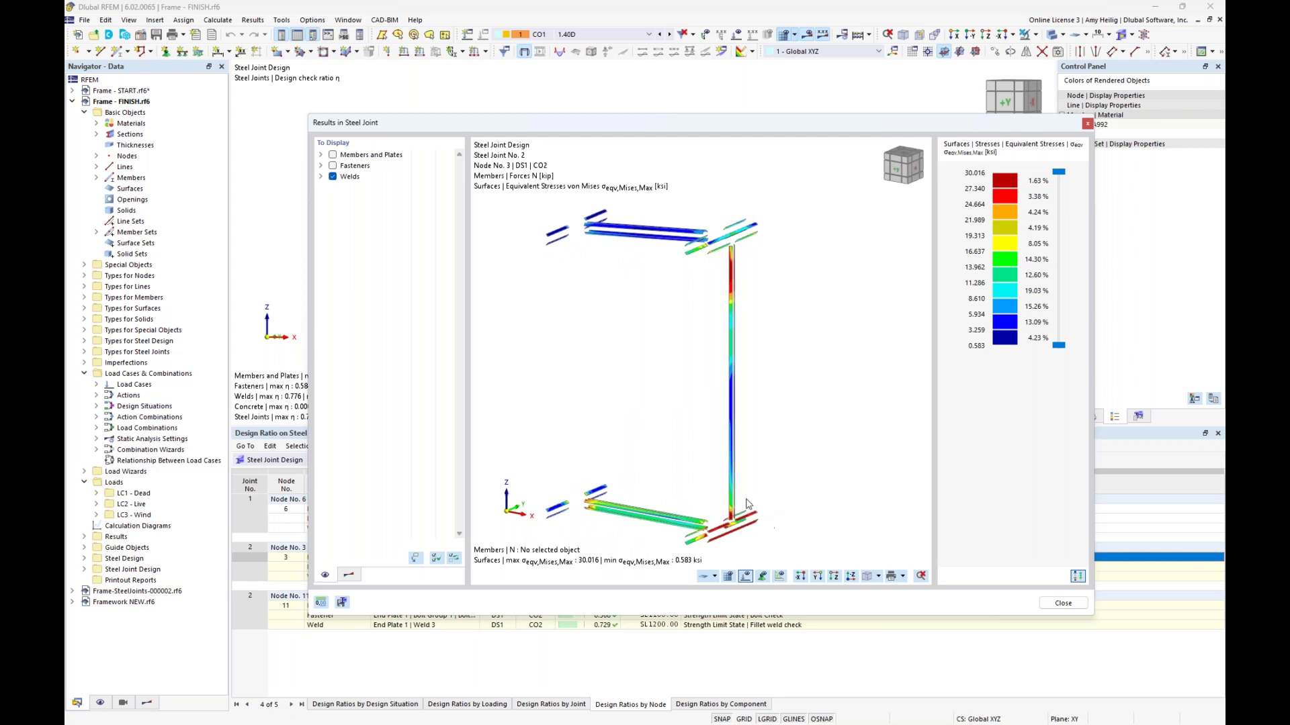
# Show the fasteners, hide the welds, and view the axial forces in the bolts
pyautogui.click(333, 166)
pyautogui.click(332, 177)
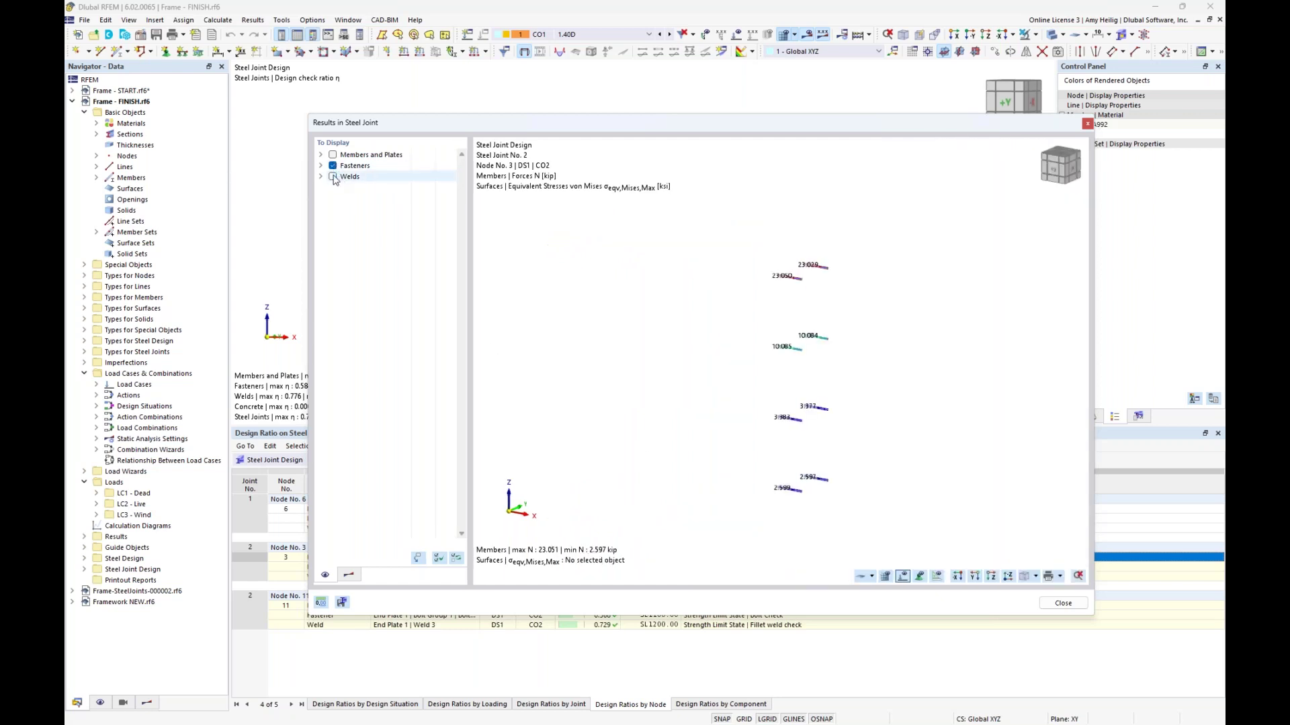
pyautogui.scroll(3, 821, 422)
pyautogui.moveTo(864, 339); pyautogui.dragTo(846, 394, button='middle')
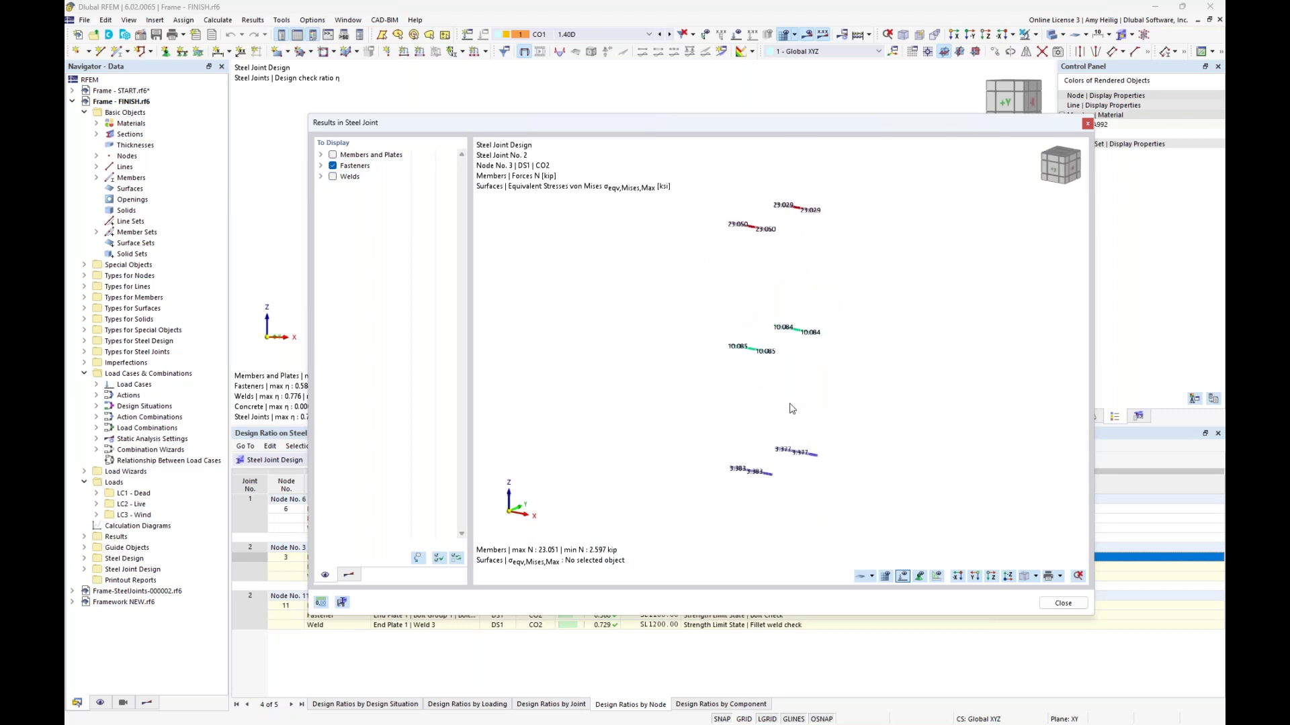
# Redisplay the members, plates and welds, view the whole joint's stresses, and close the graphical results
pyautogui.click(332, 155)
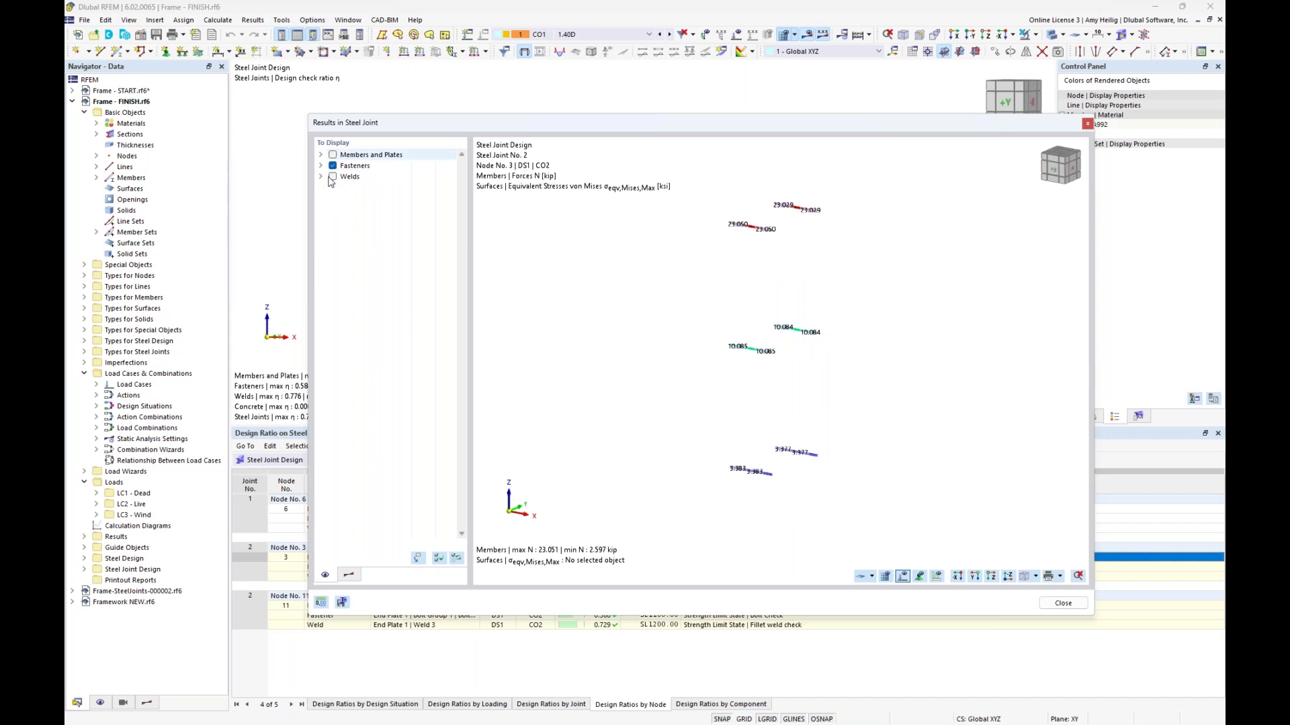
pyautogui.click(333, 177)
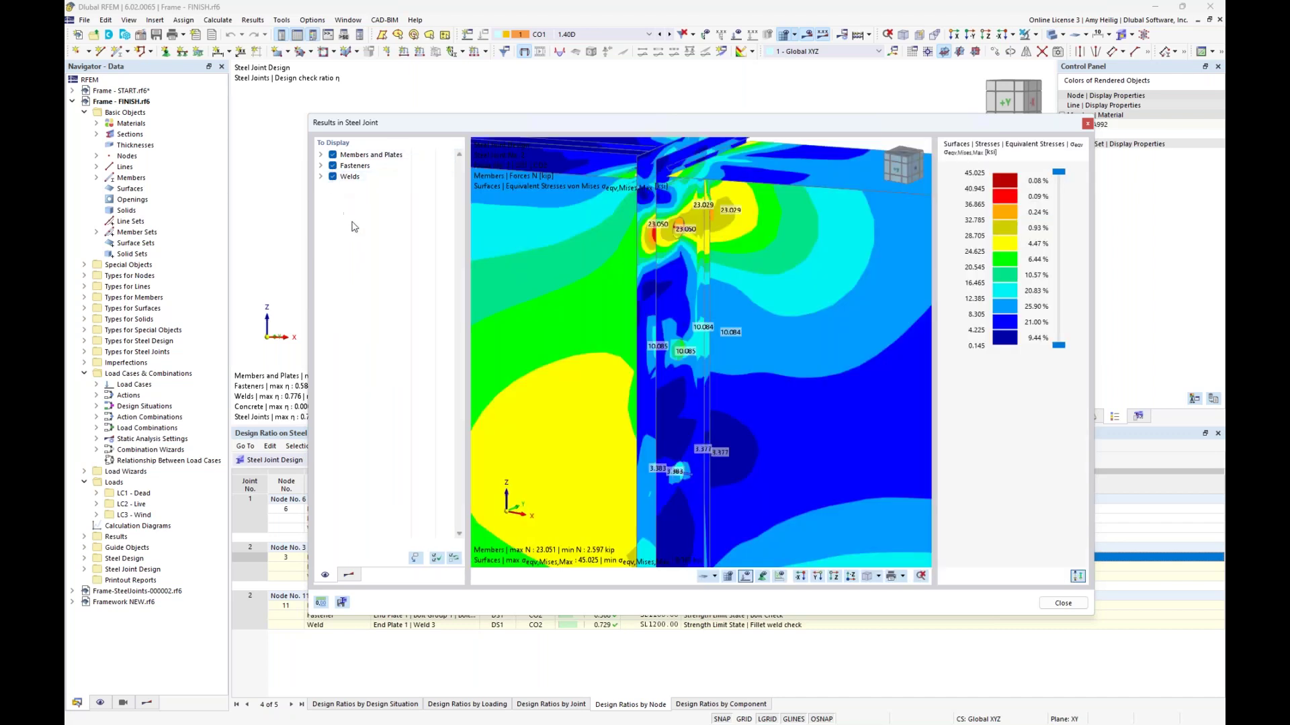
pyautogui.scroll(-3, 691, 276)
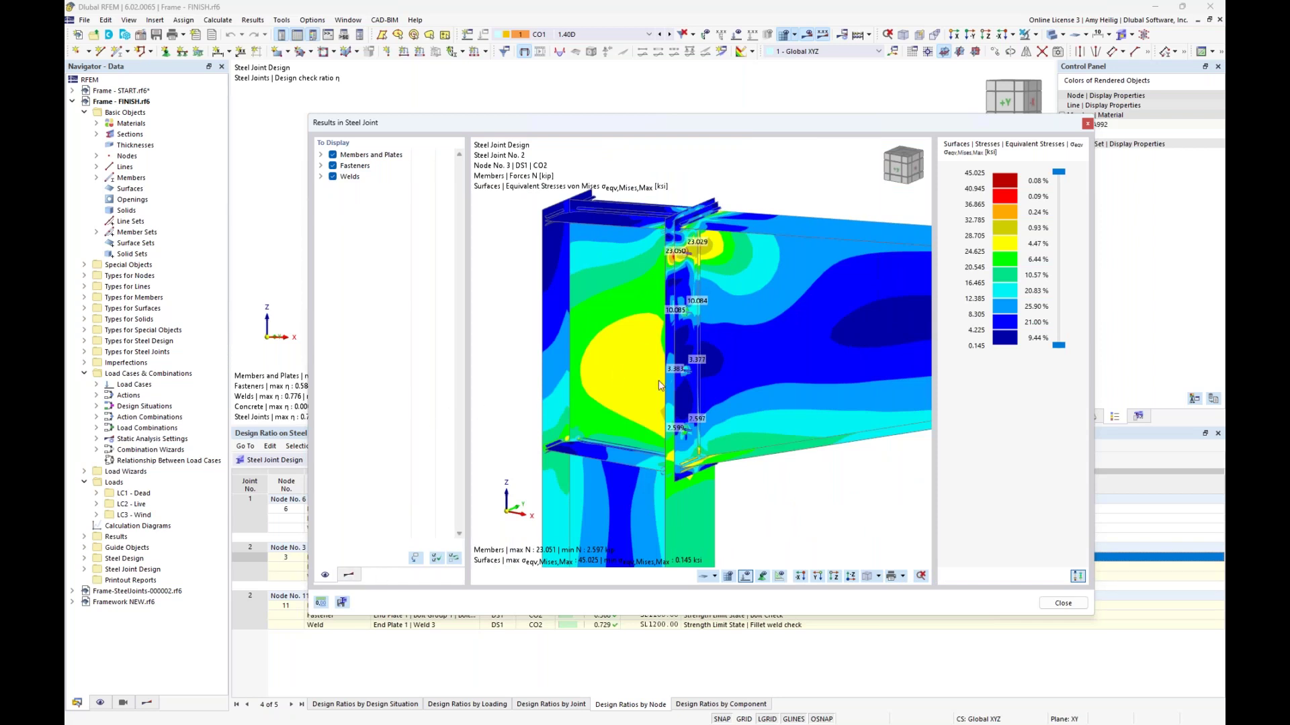
pyautogui.scroll(-2, 658, 381)
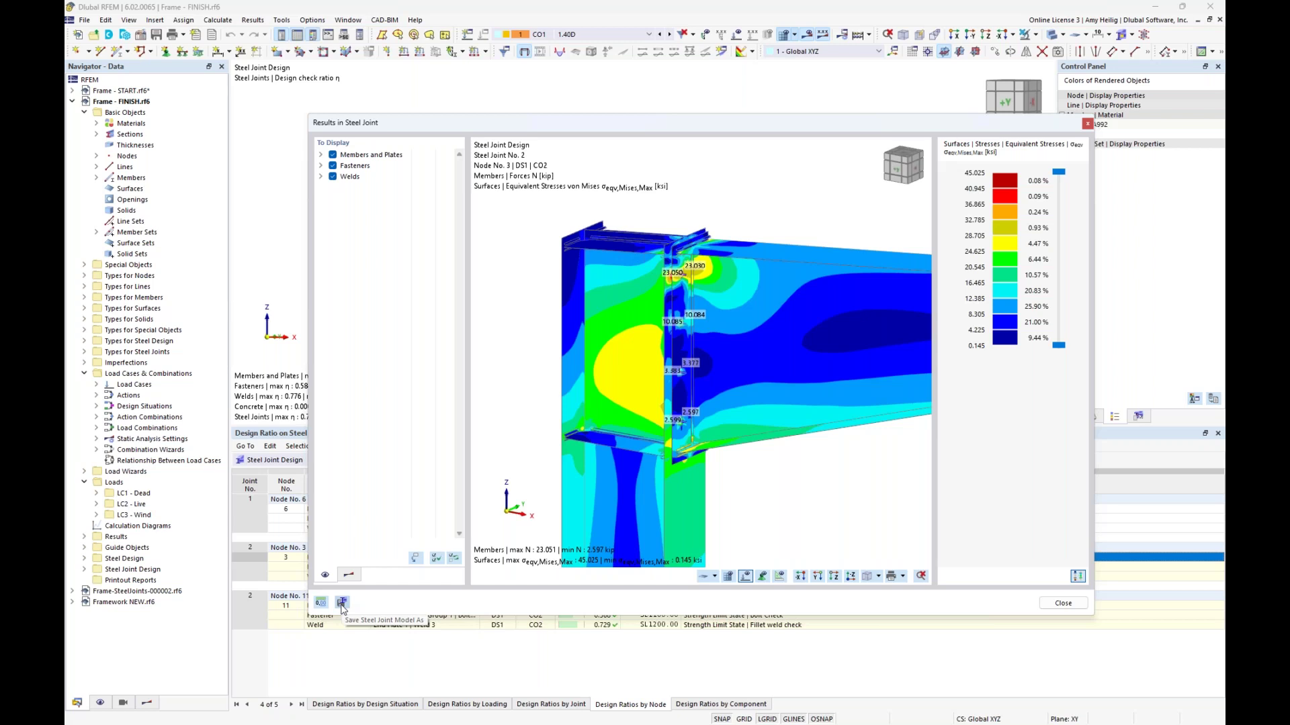
pyautogui.click(1061, 603)
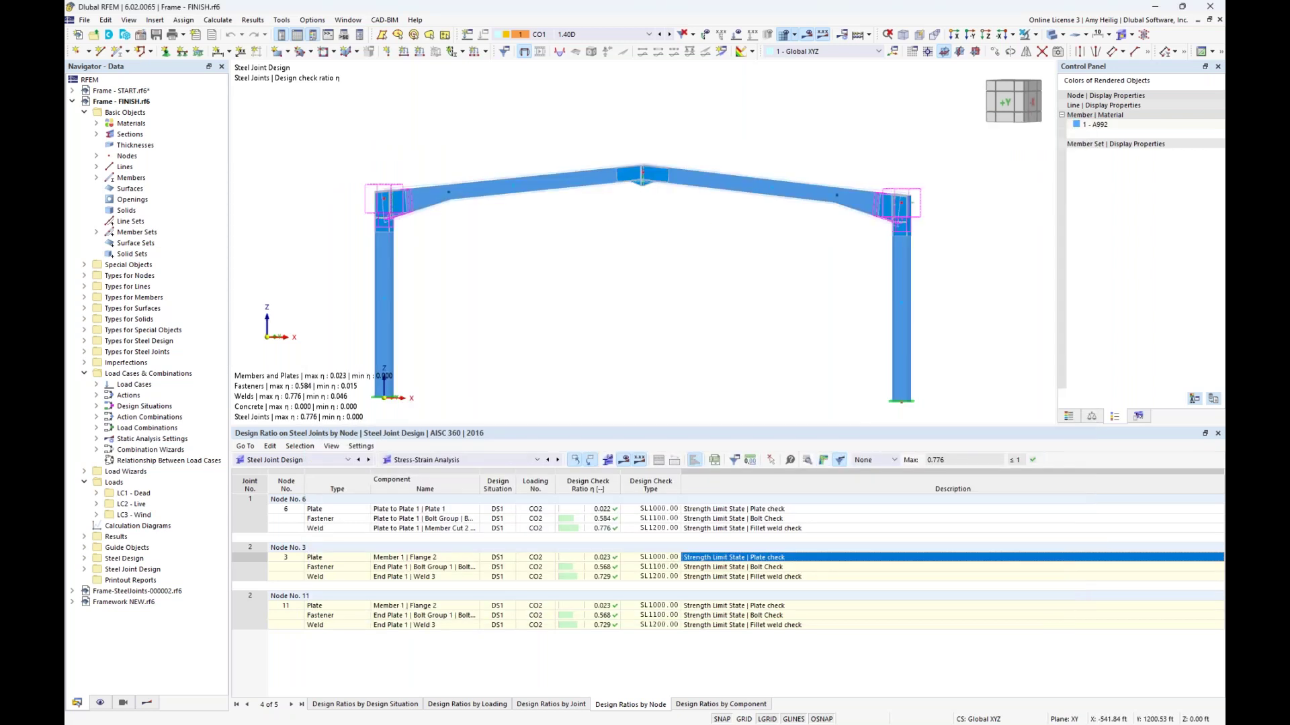
# Switch to the Frame-SteelJoints-000002.rf6 model, enlarge the graphics area, and view the joint with its applied loads
pyautogui.click(348, 20)
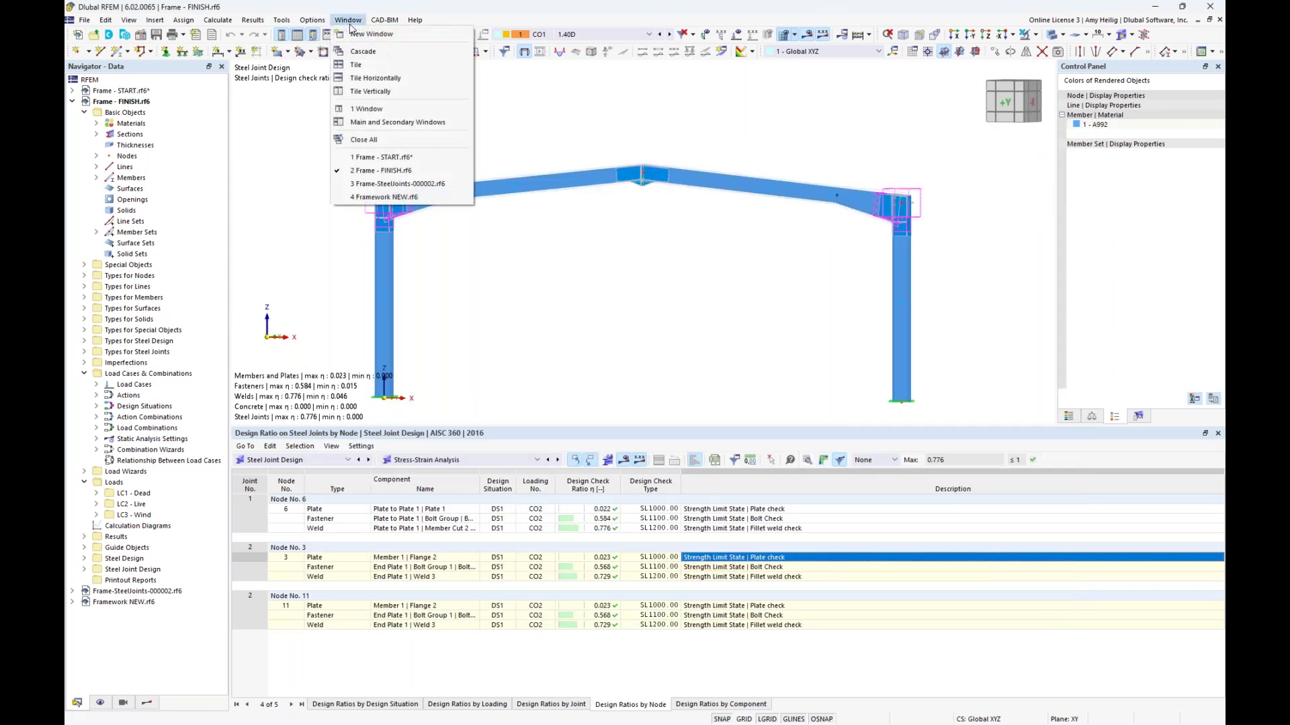
pyautogui.click(375, 183)
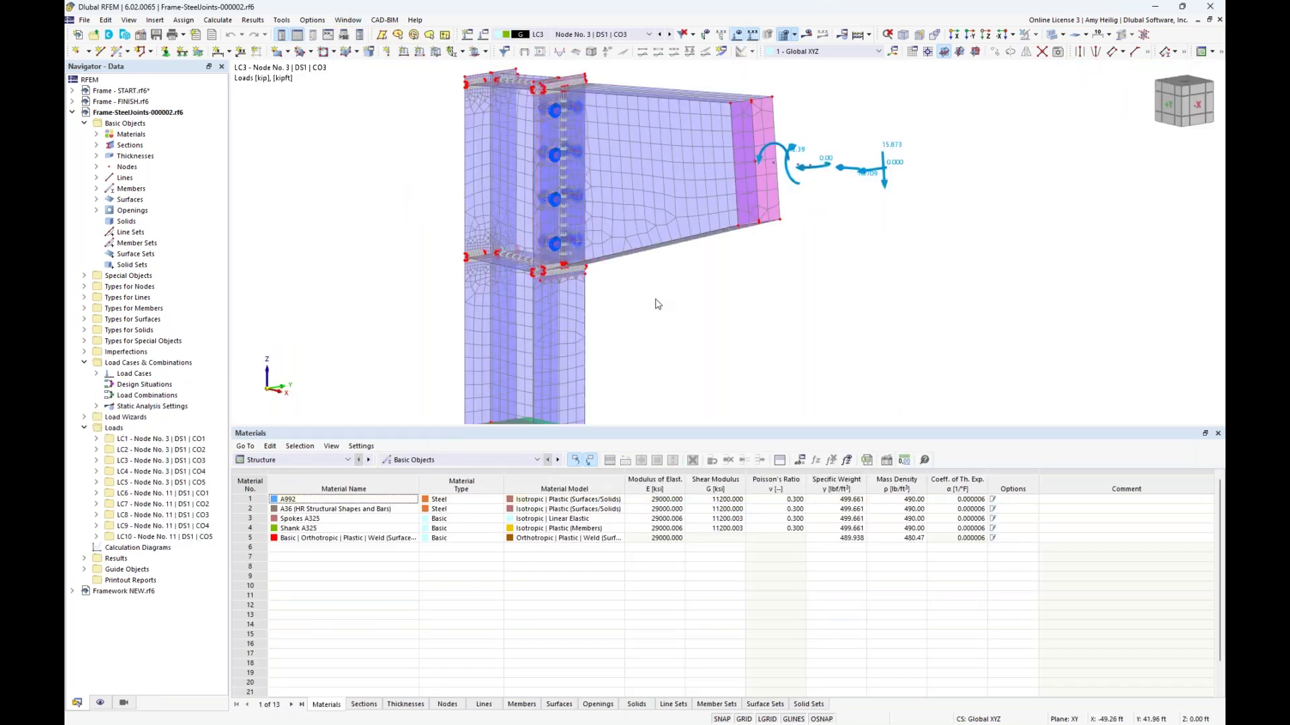
pyautogui.moveTo(647, 426); pyautogui.dragTo(648, 504)
pyautogui.moveTo(649, 376); pyautogui.dragTo(684, 380, button='middle')
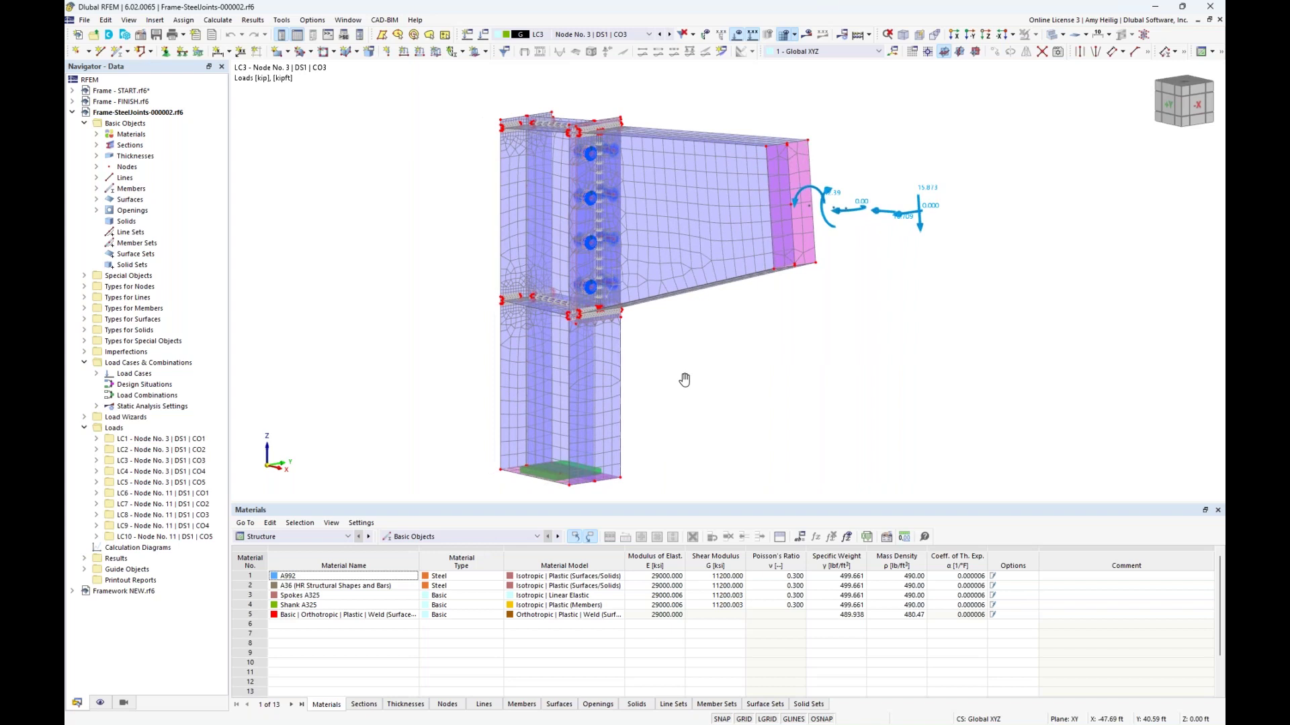
pyautogui.keyDown('ctrl'); pyautogui.moveTo(765, 351); pyautogui.dragTo(739, 334, button='middle'); pyautogui.keyUp('ctrl')
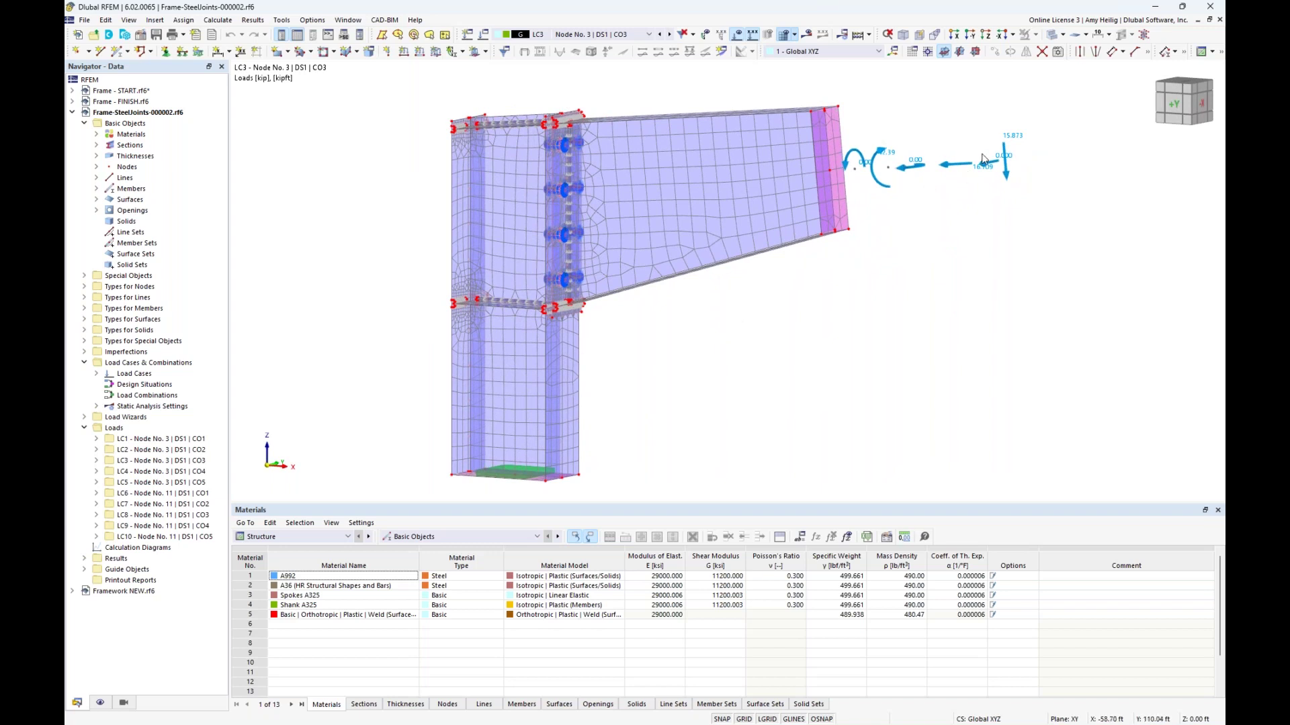
pyautogui.keyDown('ctrl'); pyautogui.moveTo(676, 238); pyautogui.dragTo(692, 248, button='middle'); pyautogui.keyUp('ctrl')
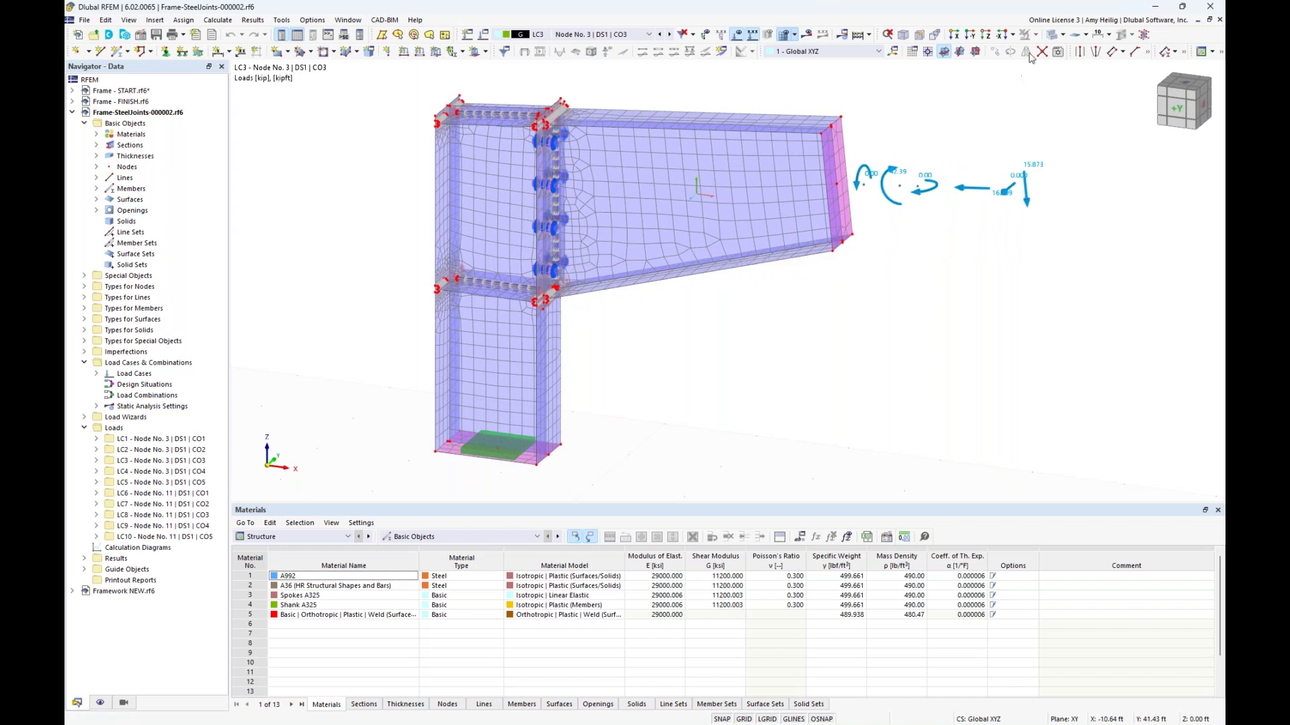
# Display the joint model in wireframe without filled surfaces and inspect the area around the lower stiffener
pyautogui.click(1052, 34)
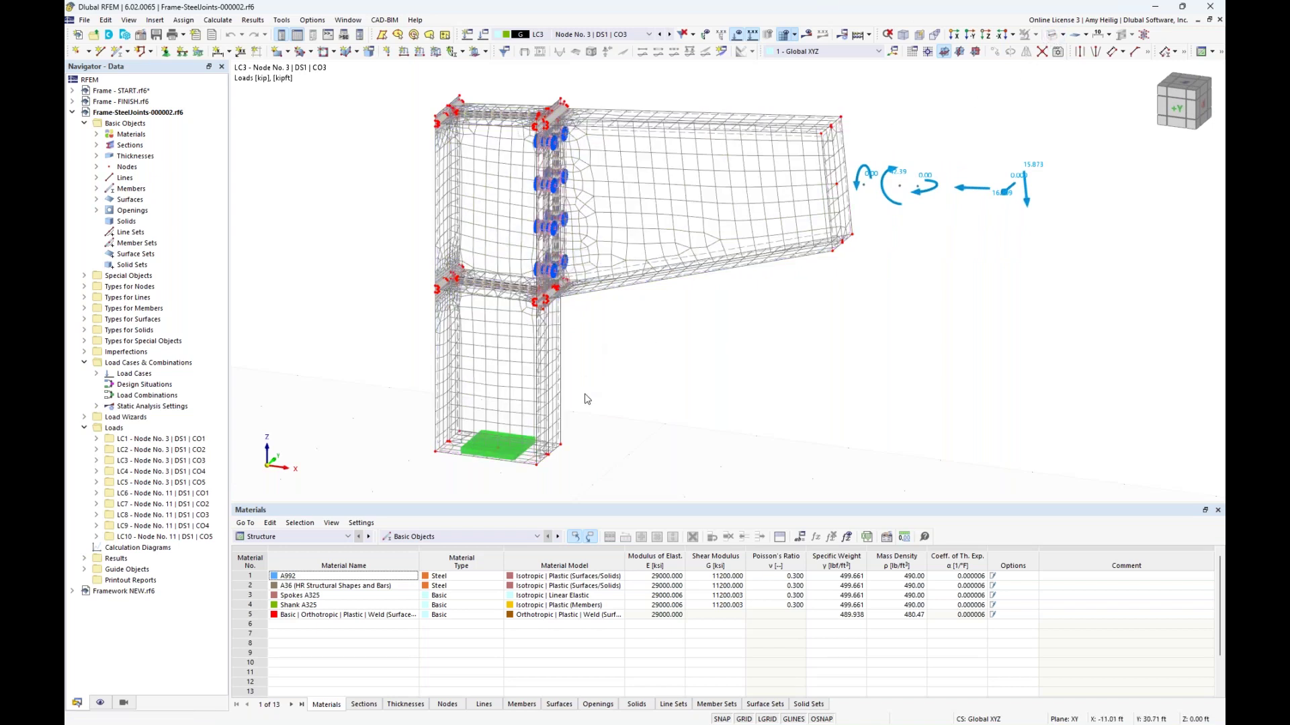
pyautogui.scroll(4, 472, 292)
pyautogui.scroll(1, 472, 292)
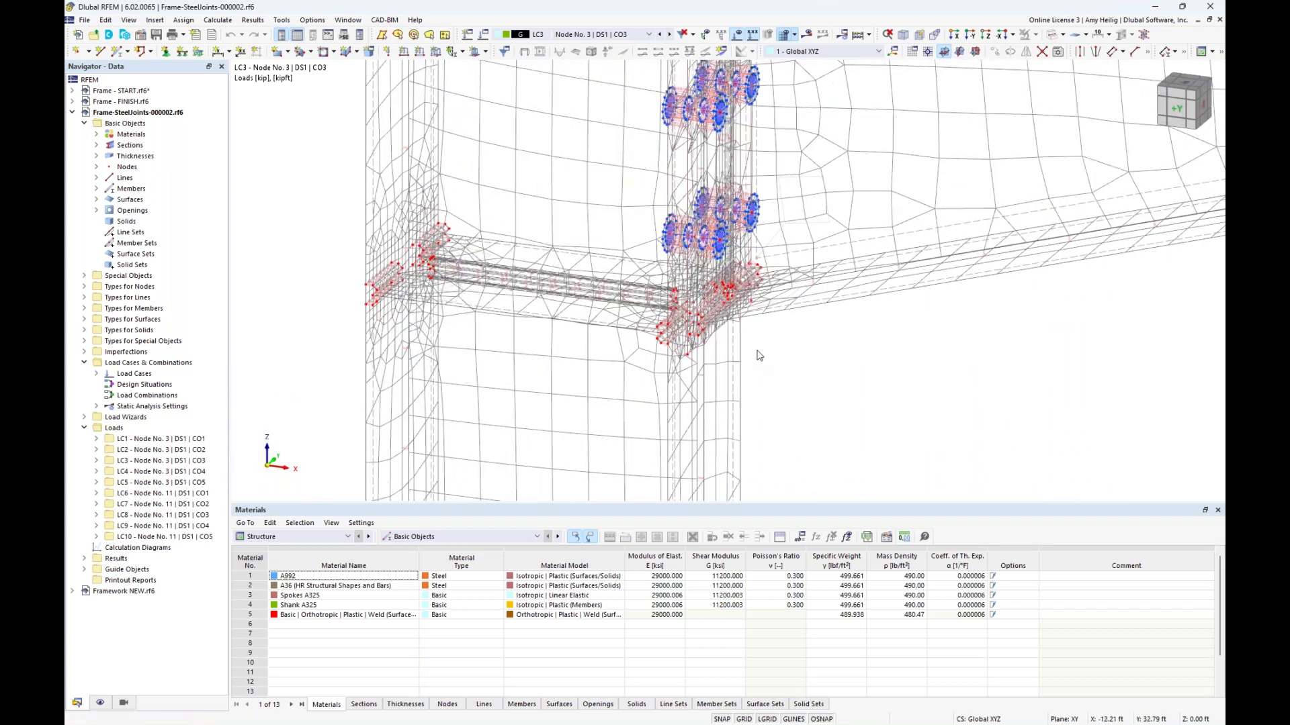
pyautogui.scroll(1, 677, 305)
pyautogui.scroll(-4, 677, 306)
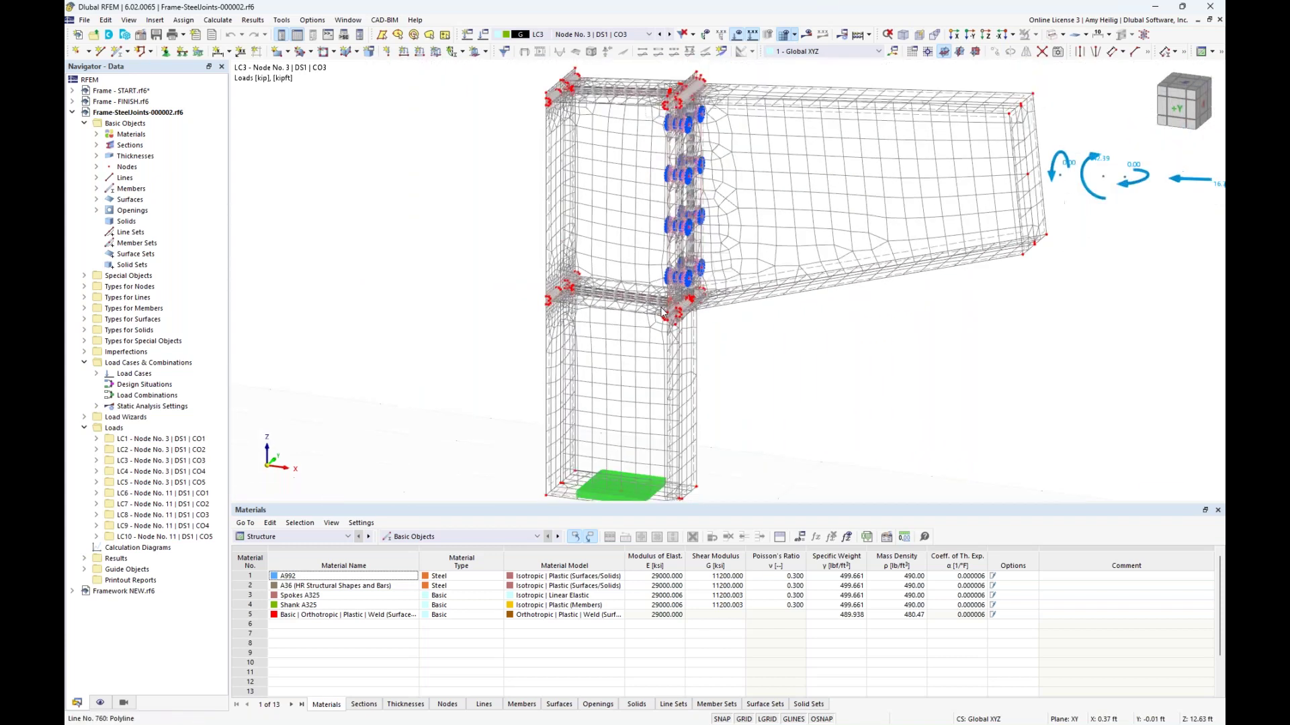
# Turn off the mesh display and inspect the weld surface and its rigid link near the lower stiffener
pyautogui.click(99, 703)
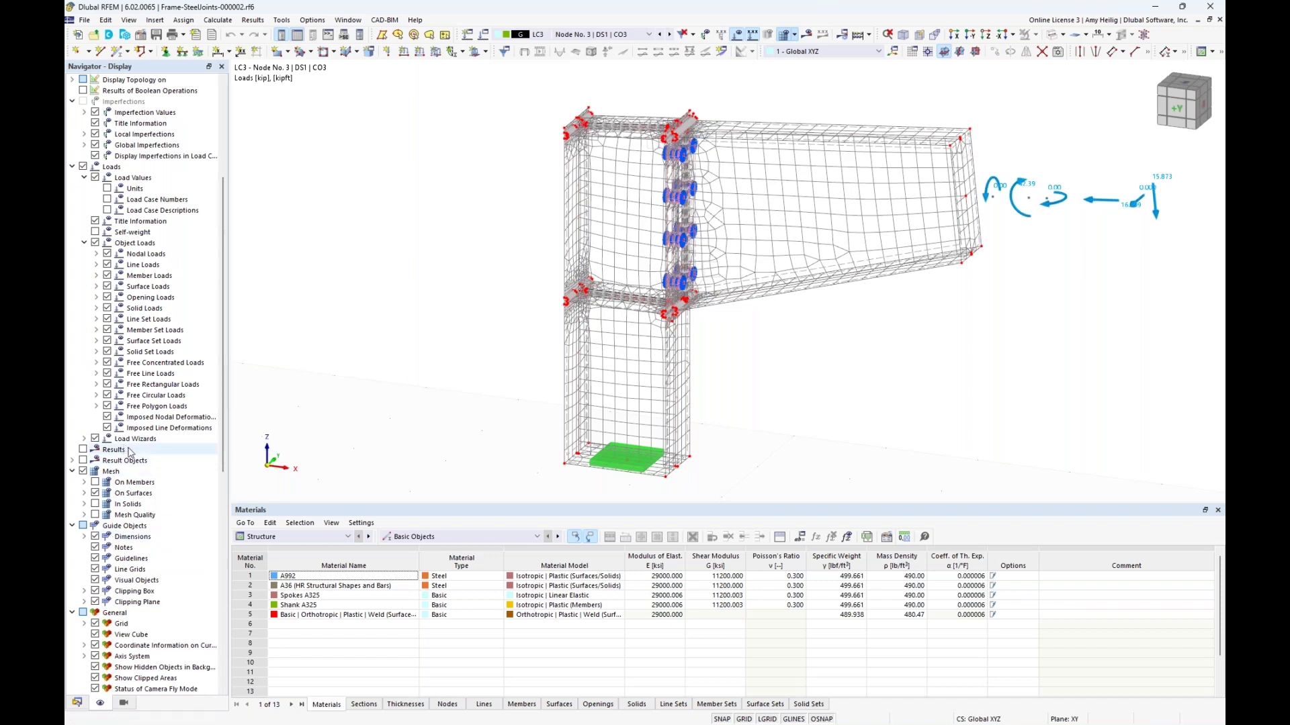
pyautogui.click(83, 472)
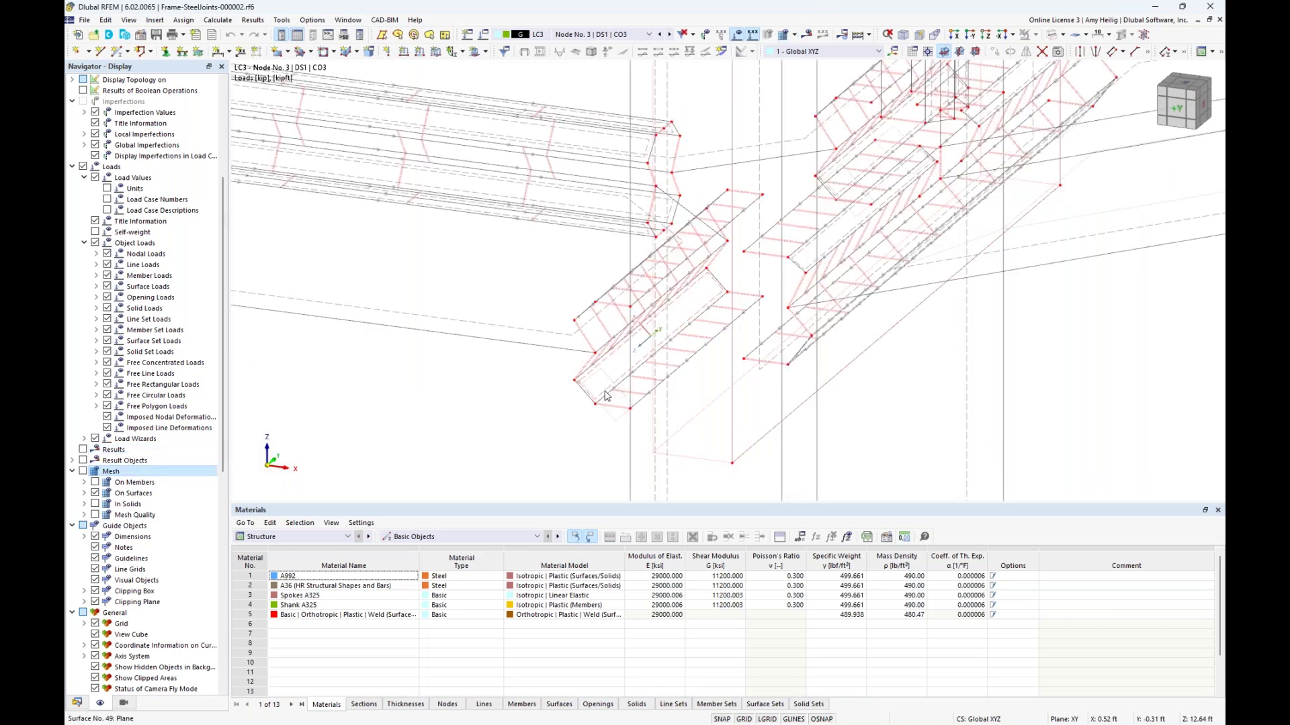
pyautogui.moveTo(606, 392)
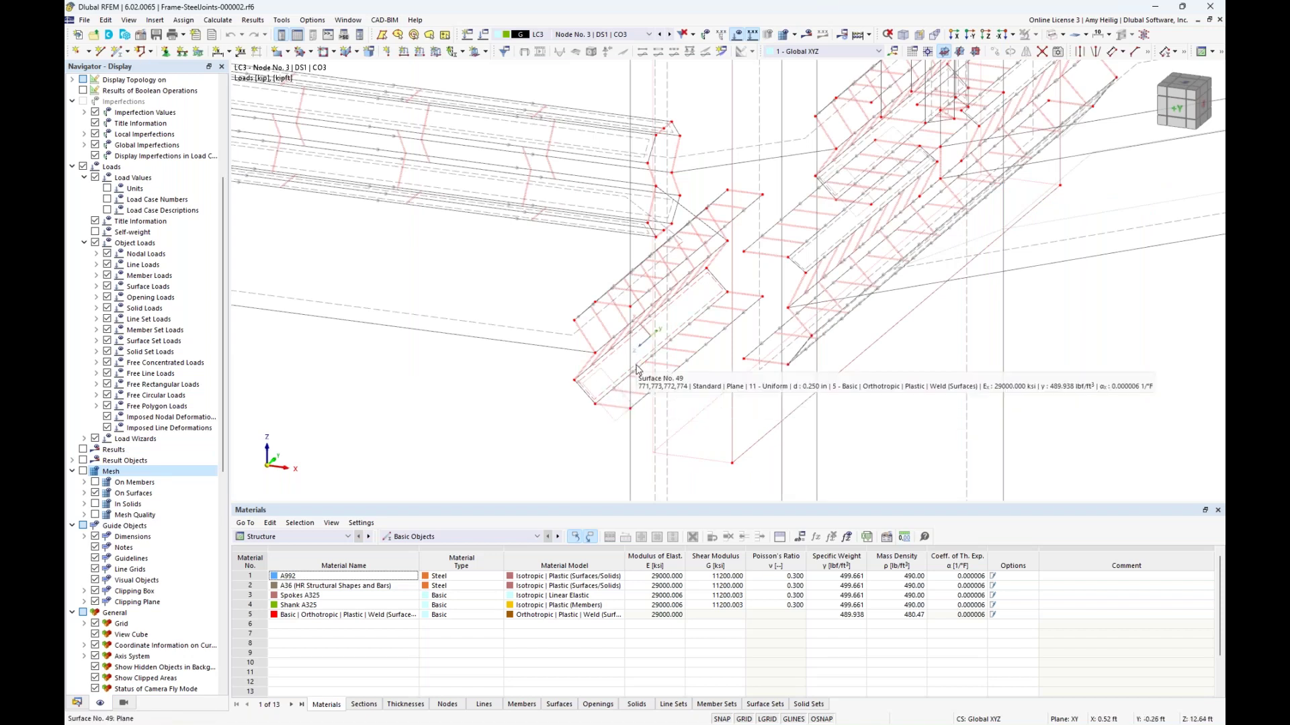
pyautogui.moveTo(650, 383)
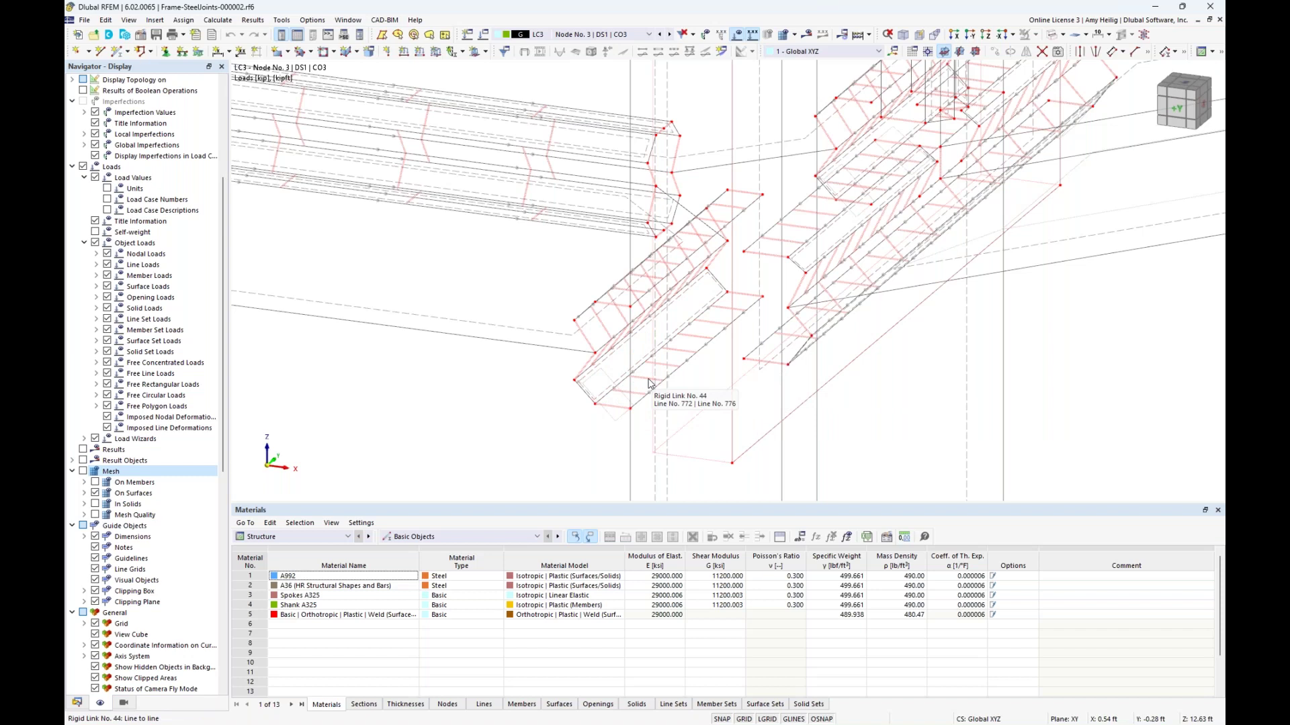
# Open the properties of a bolt's shank member, review its member type and section with material, and cancel without changes
pyautogui.scroll(-5, 650, 384)
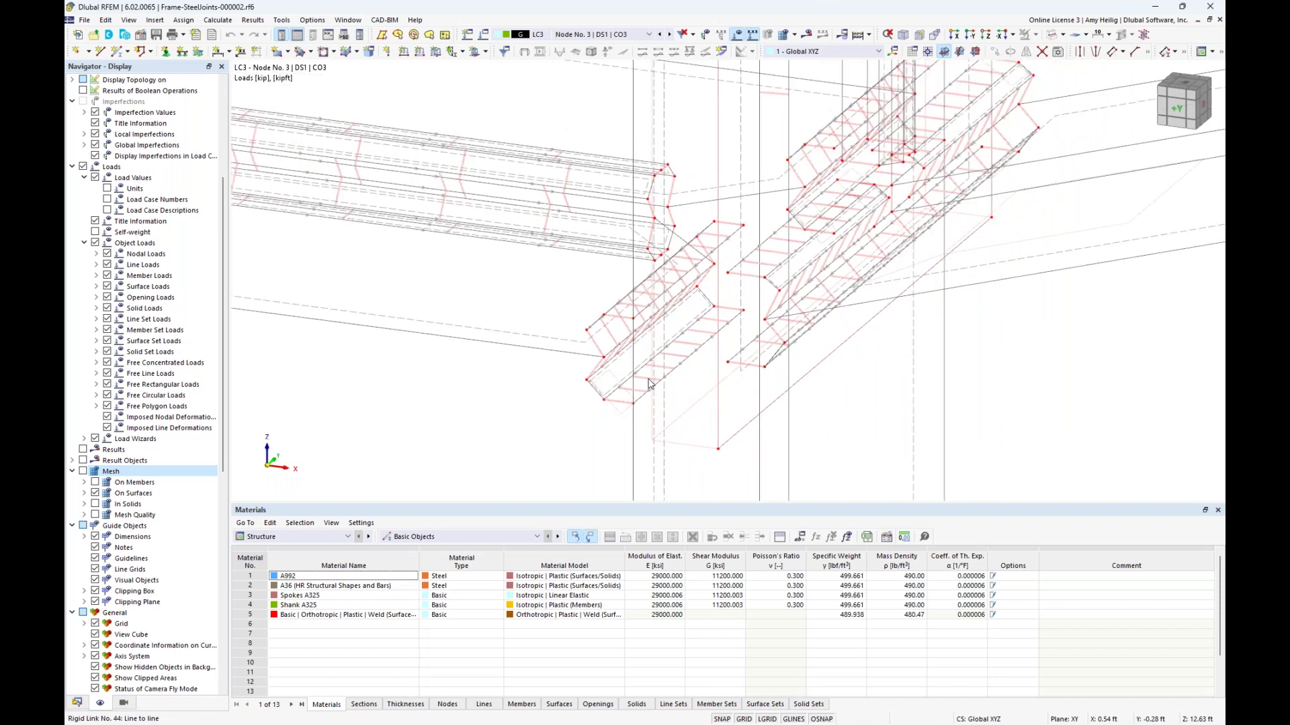
pyautogui.moveTo(673, 260); pyautogui.dragTo(603, 345, button='middle')
pyautogui.scroll(6, 677, 253)
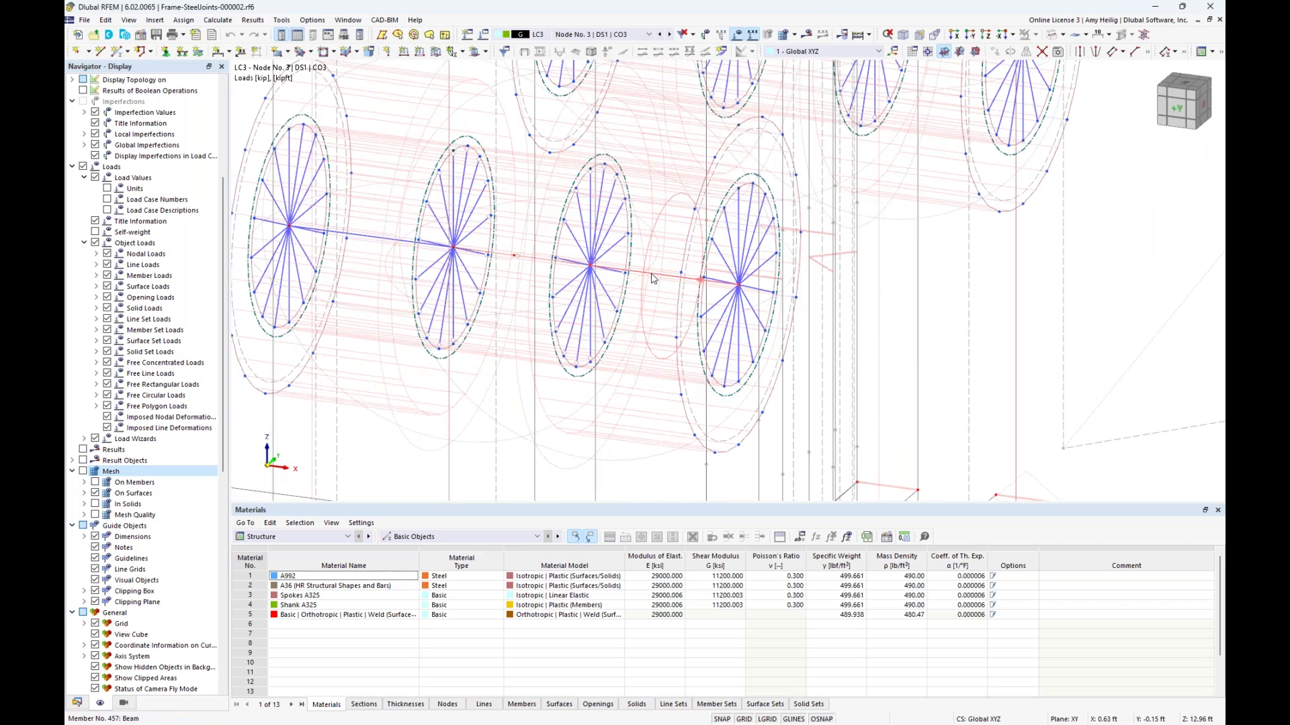
pyautogui.moveTo(651, 278)
pyautogui.doubleClick(651, 278)
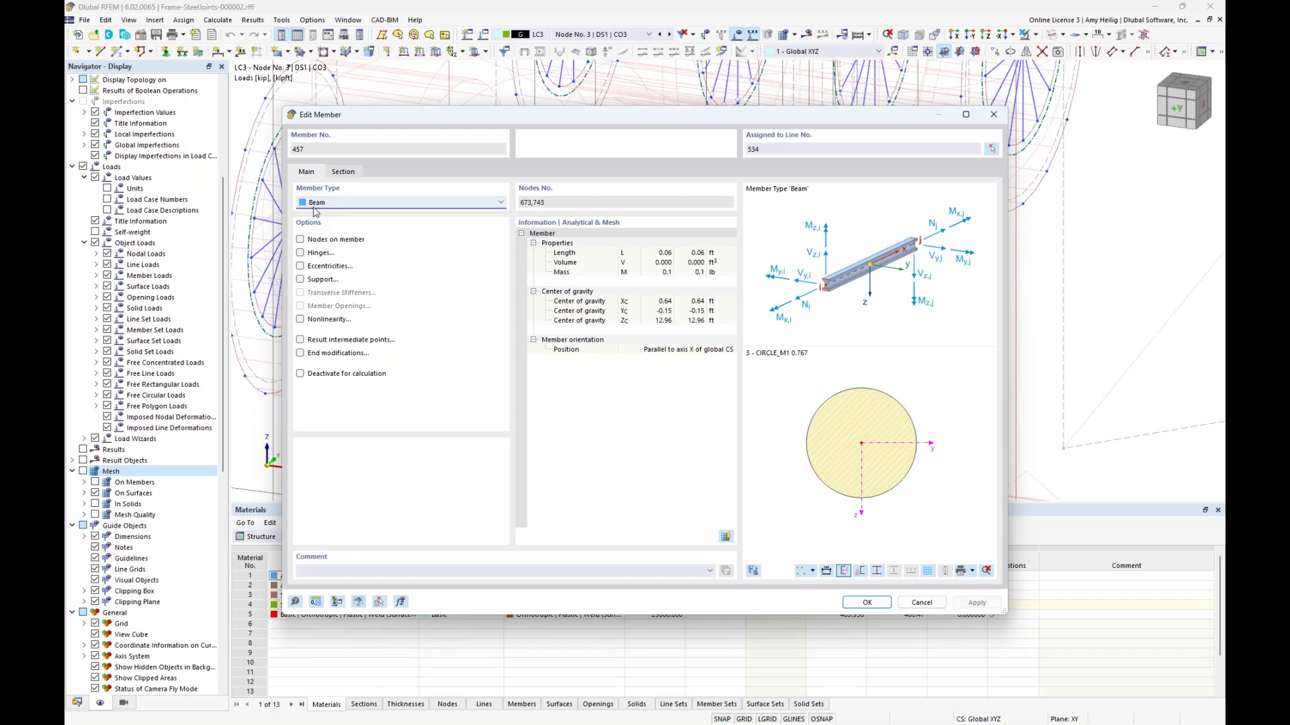
pyautogui.click(336, 175)
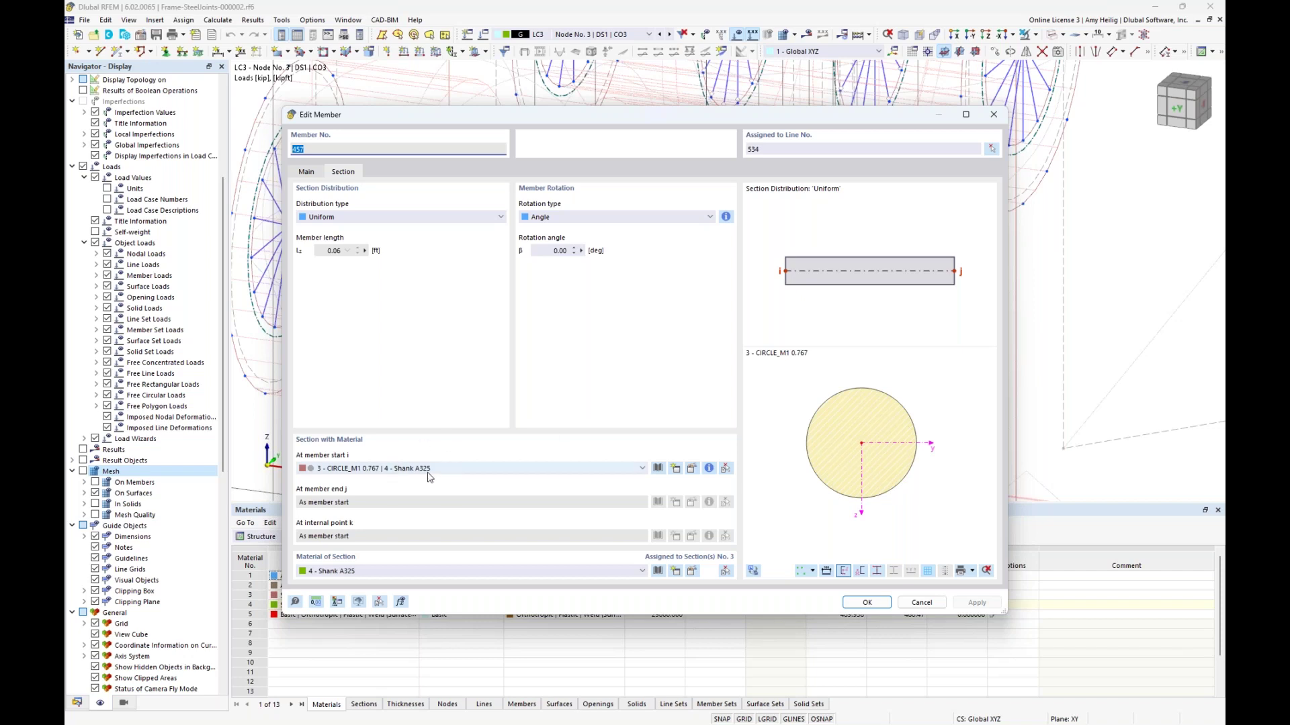
pyautogui.click(921, 603)
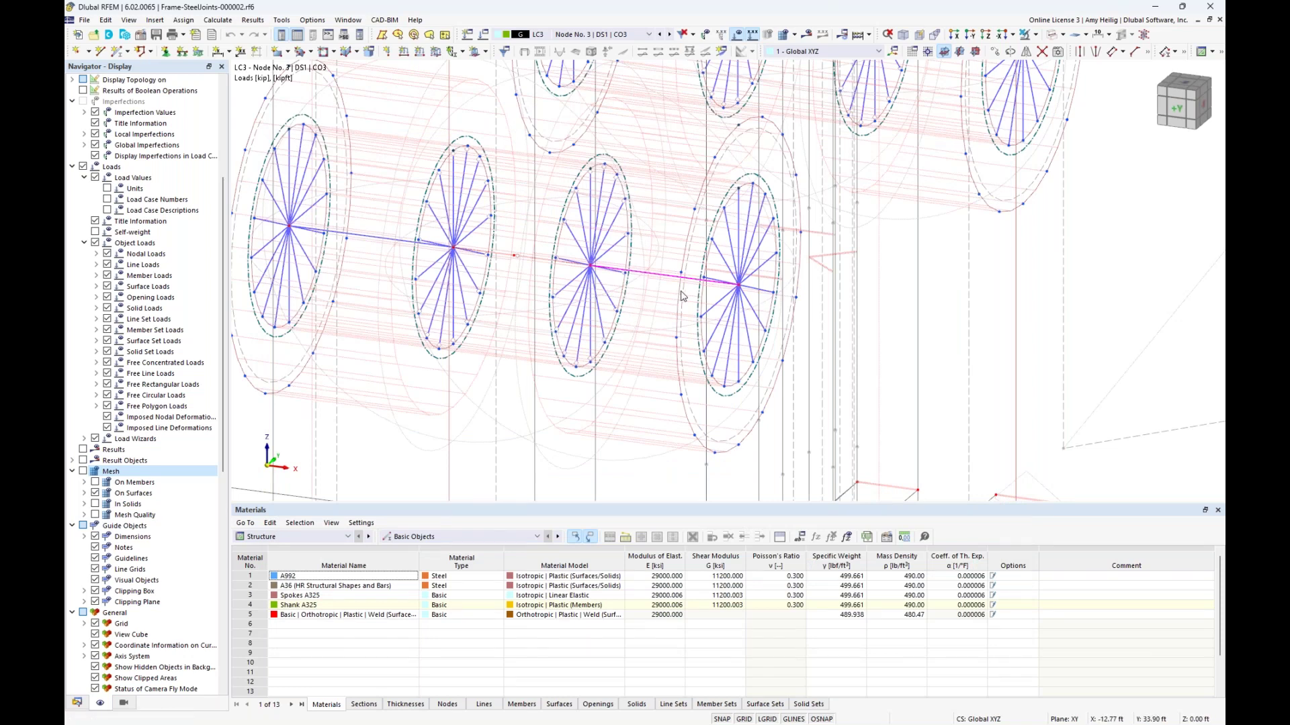
# Open the properties of a bolt's radial spoke member, review its member type and nonlinearity, and close without changes
pyautogui.doubleClick(574, 240)
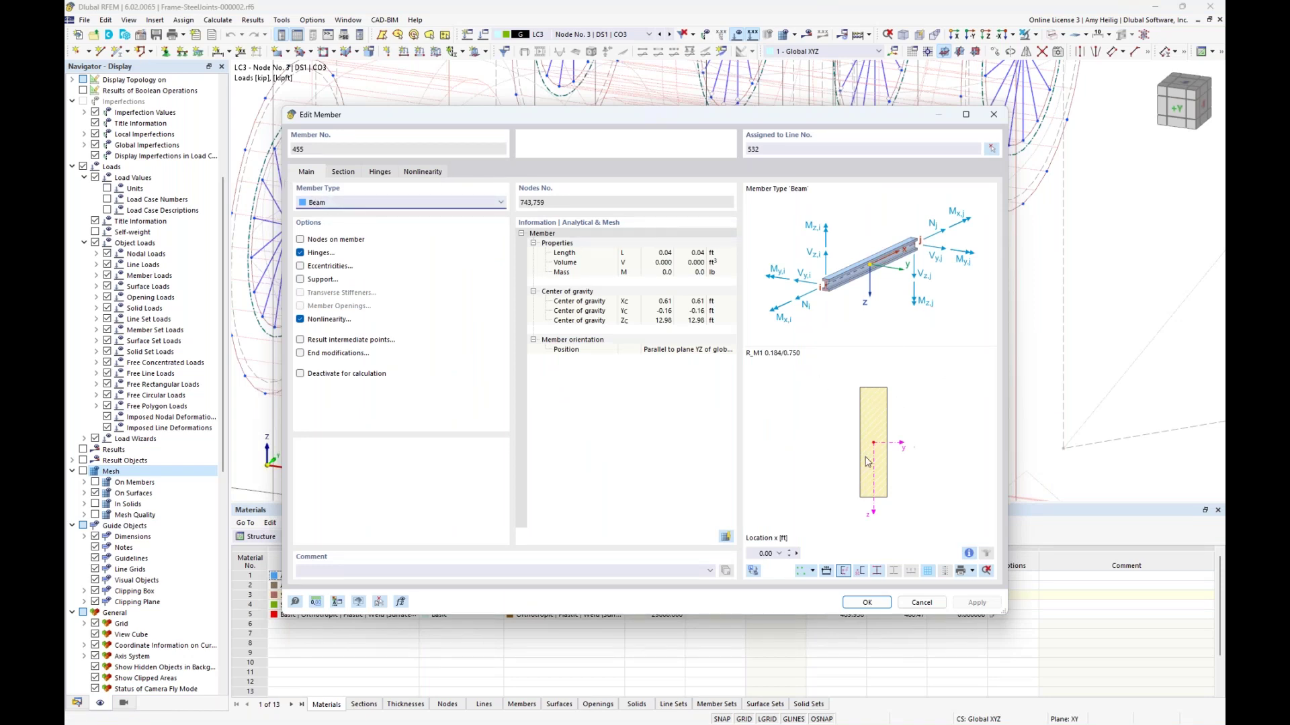
pyautogui.moveTo(797, 125); pyautogui.dragTo(789, 298)
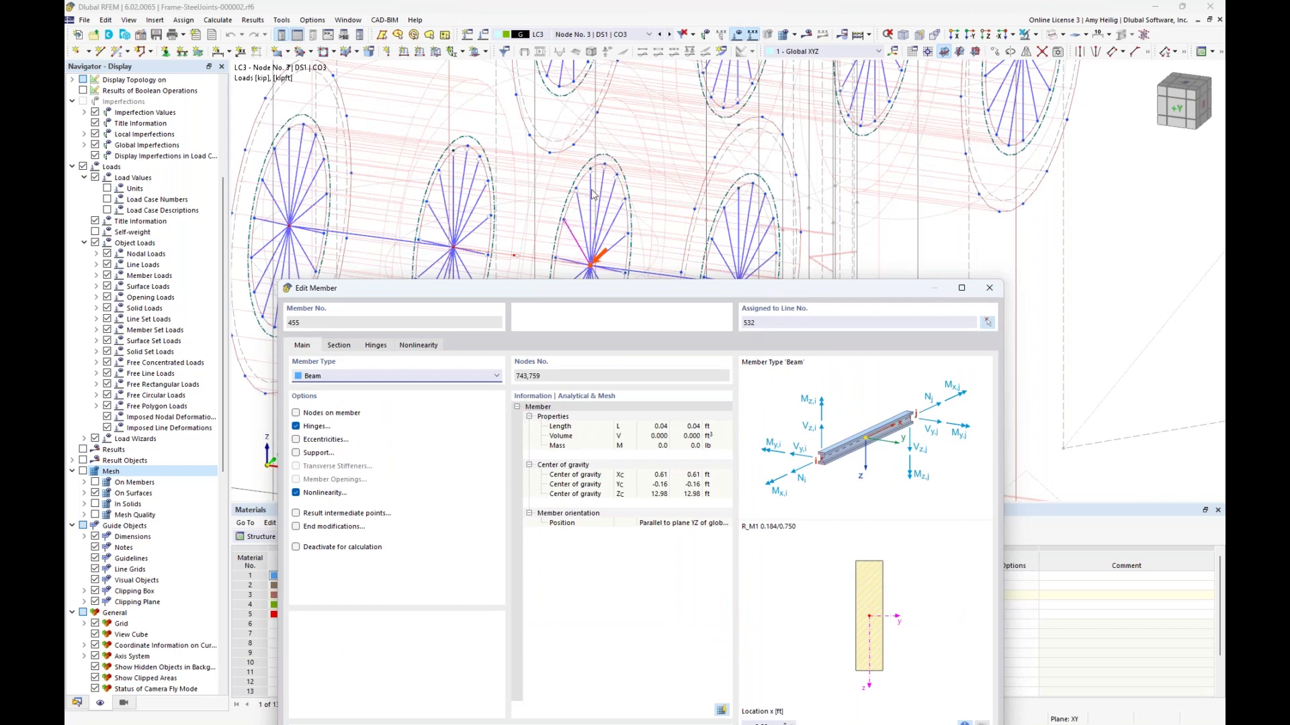
pyautogui.moveTo(626, 292); pyautogui.dragTo(639, 119)
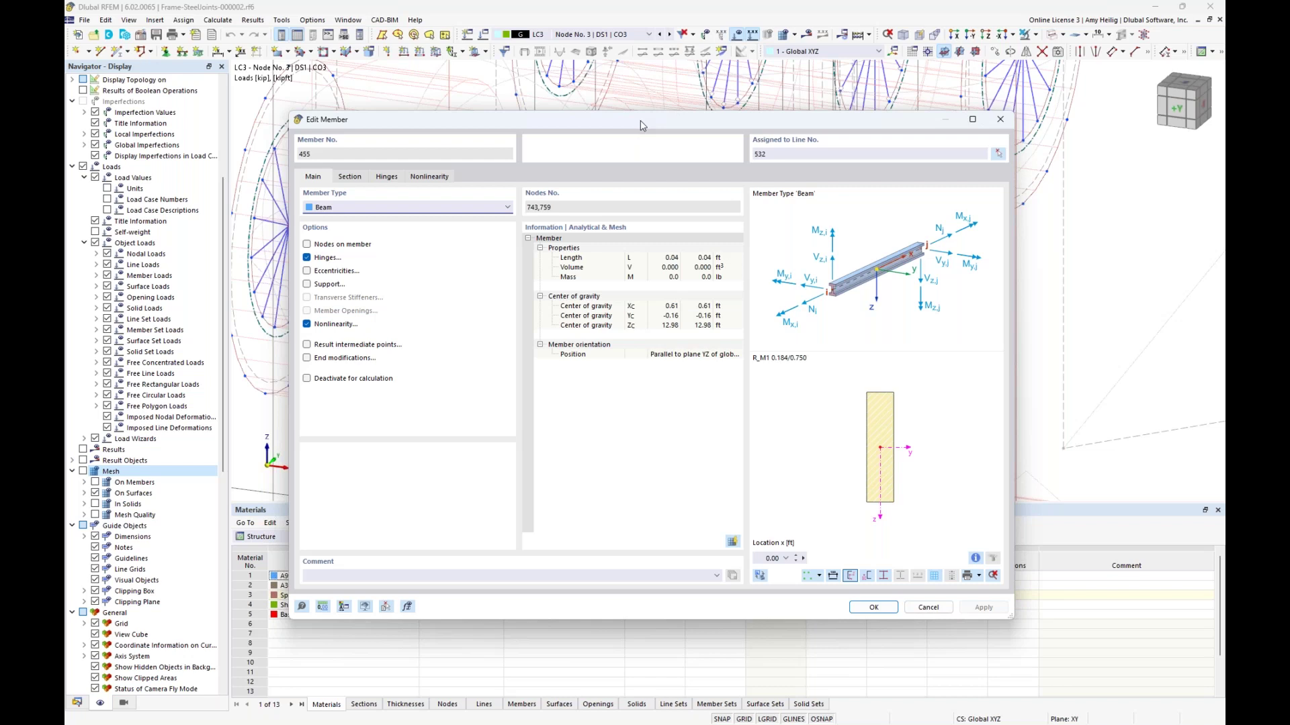
pyautogui.click(423, 178)
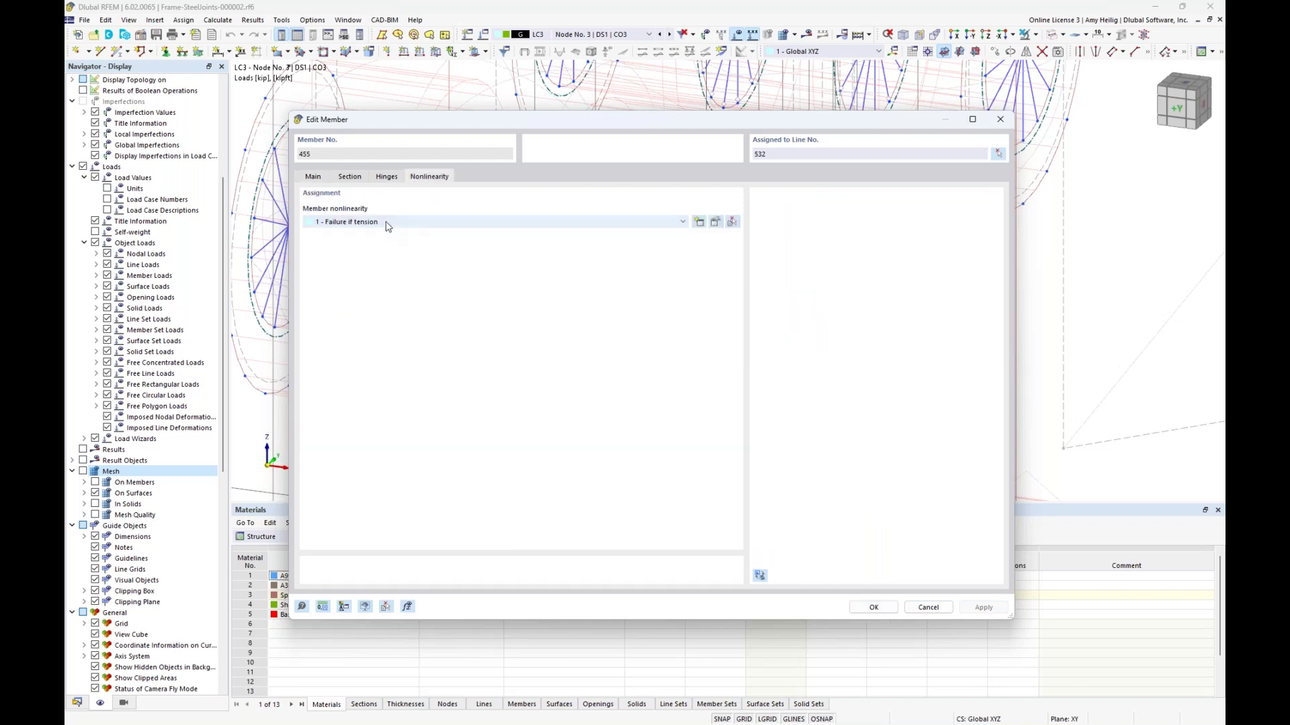
pyautogui.moveTo(460, 121); pyautogui.dragTo(610, 180)
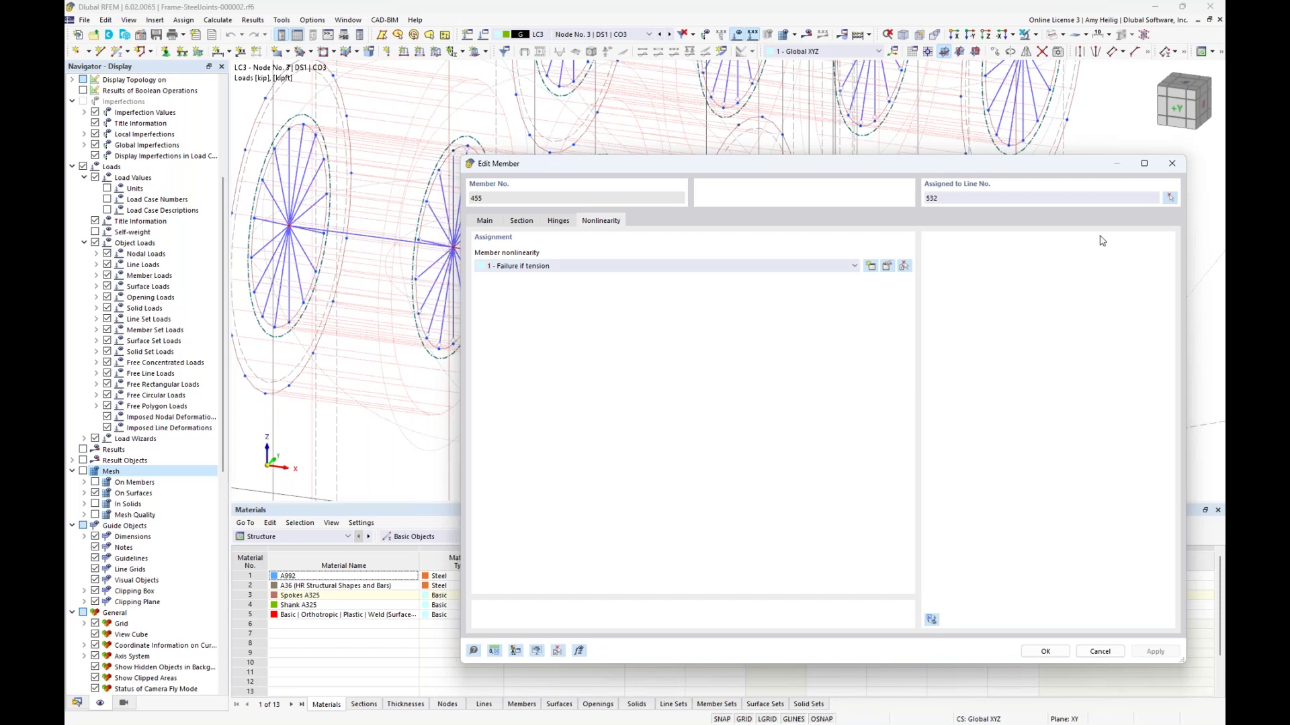
pyautogui.click(1172, 164)
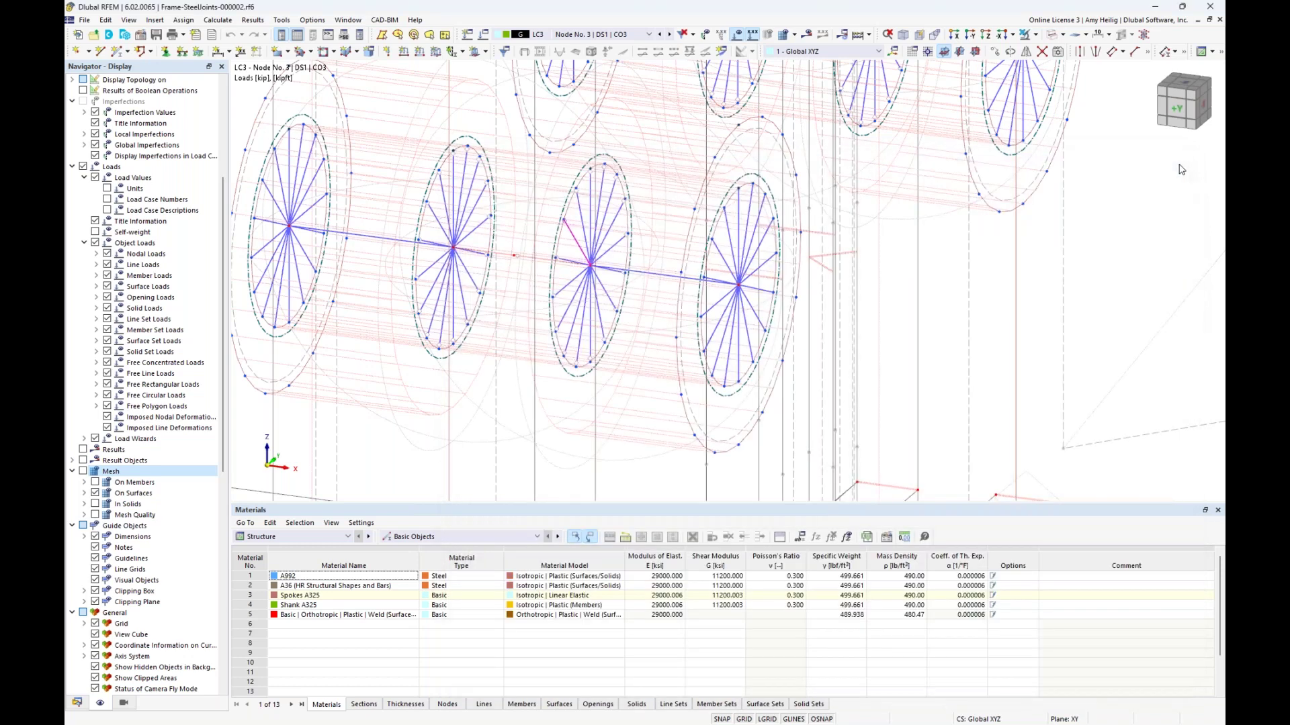
# Show the whole joint with transparent filled surfaces and select the orthotropic plastic weld material from the model's materials to highlight the welds
pyautogui.scroll(-3, 702, 239)
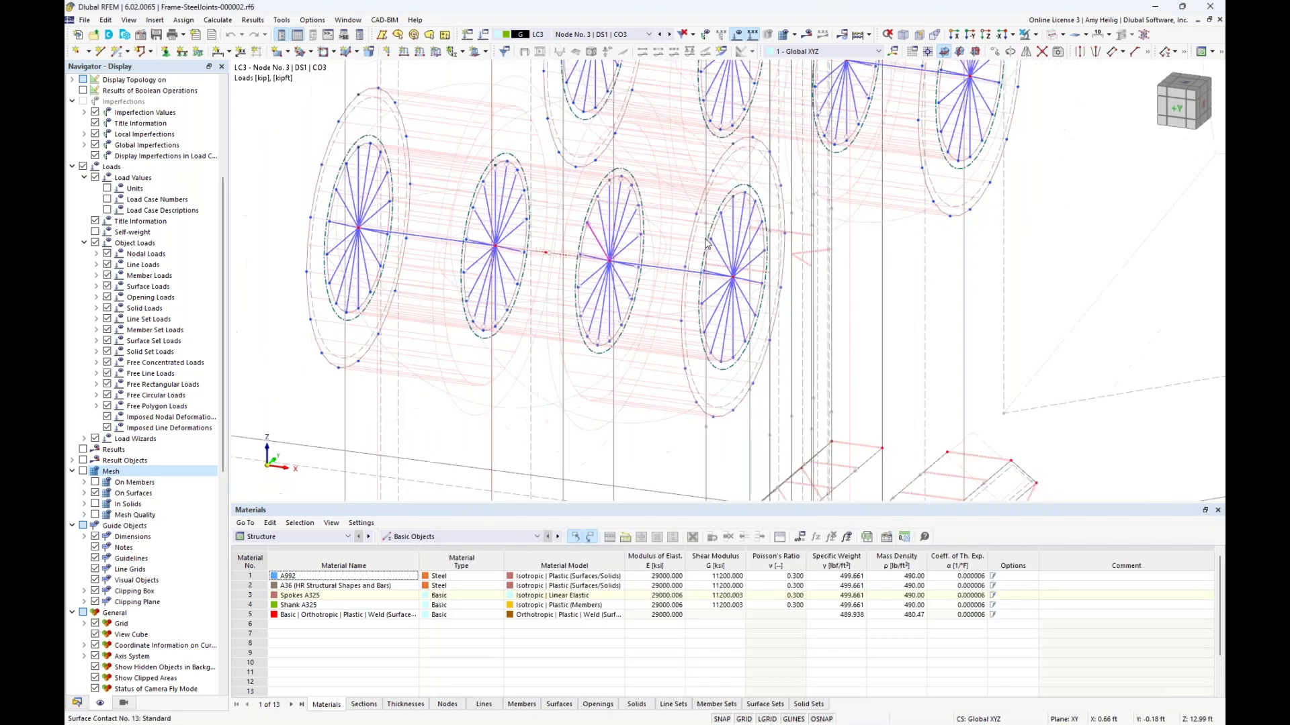
pyautogui.scroll(-6, 706, 242)
pyautogui.scroll(-1, 739, 318)
pyautogui.scroll(-3, 665, 360)
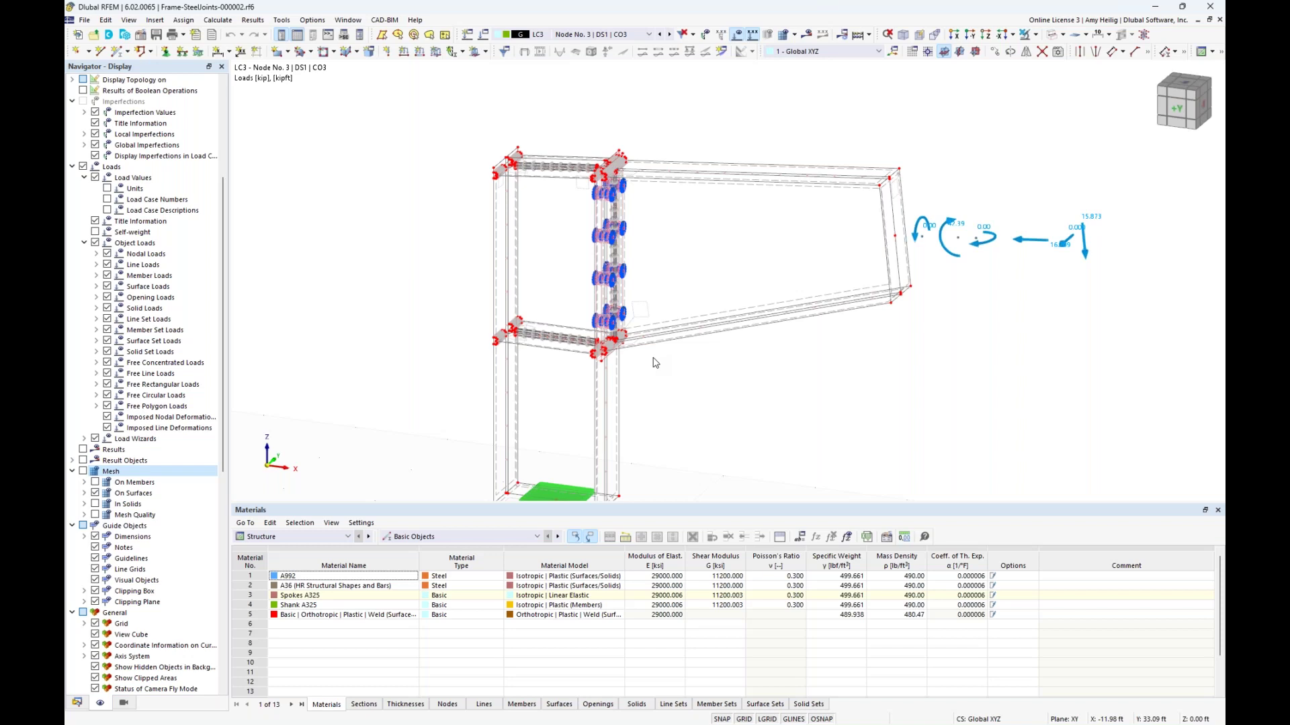
pyautogui.moveTo(678, 381); pyautogui.dragTo(646, 359, button='middle')
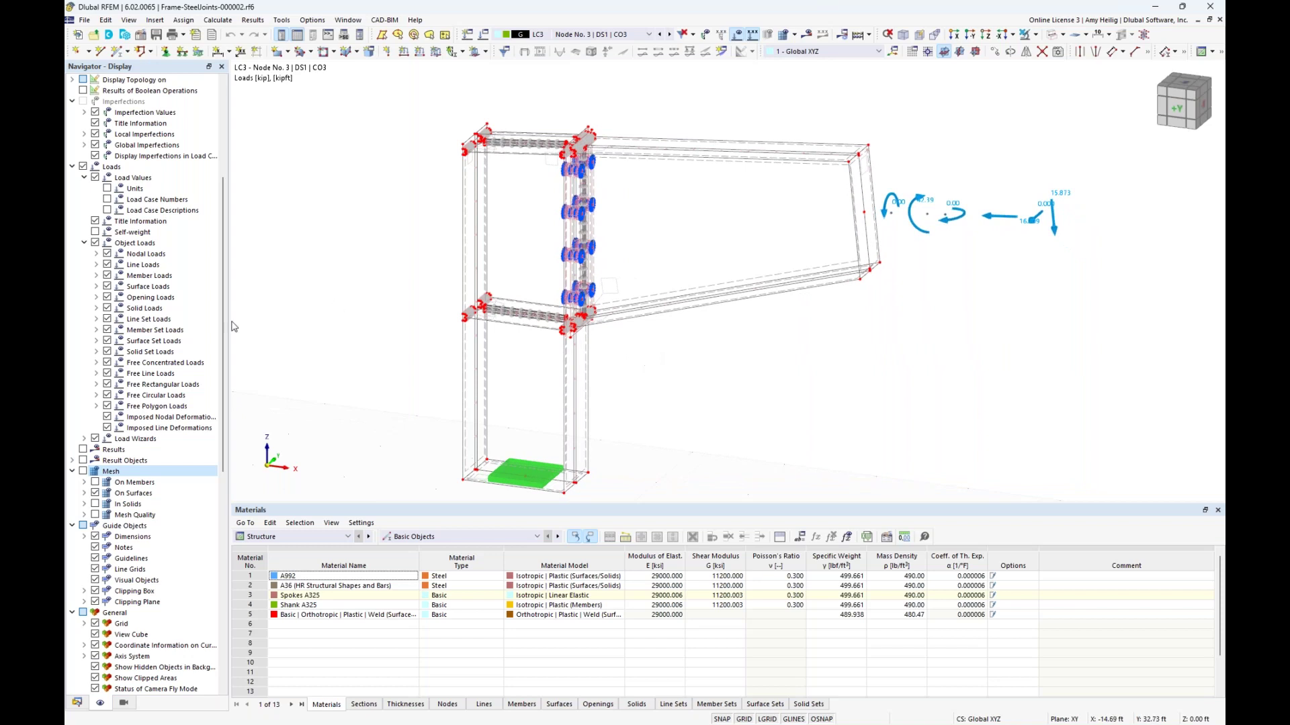
pyautogui.click(78, 702)
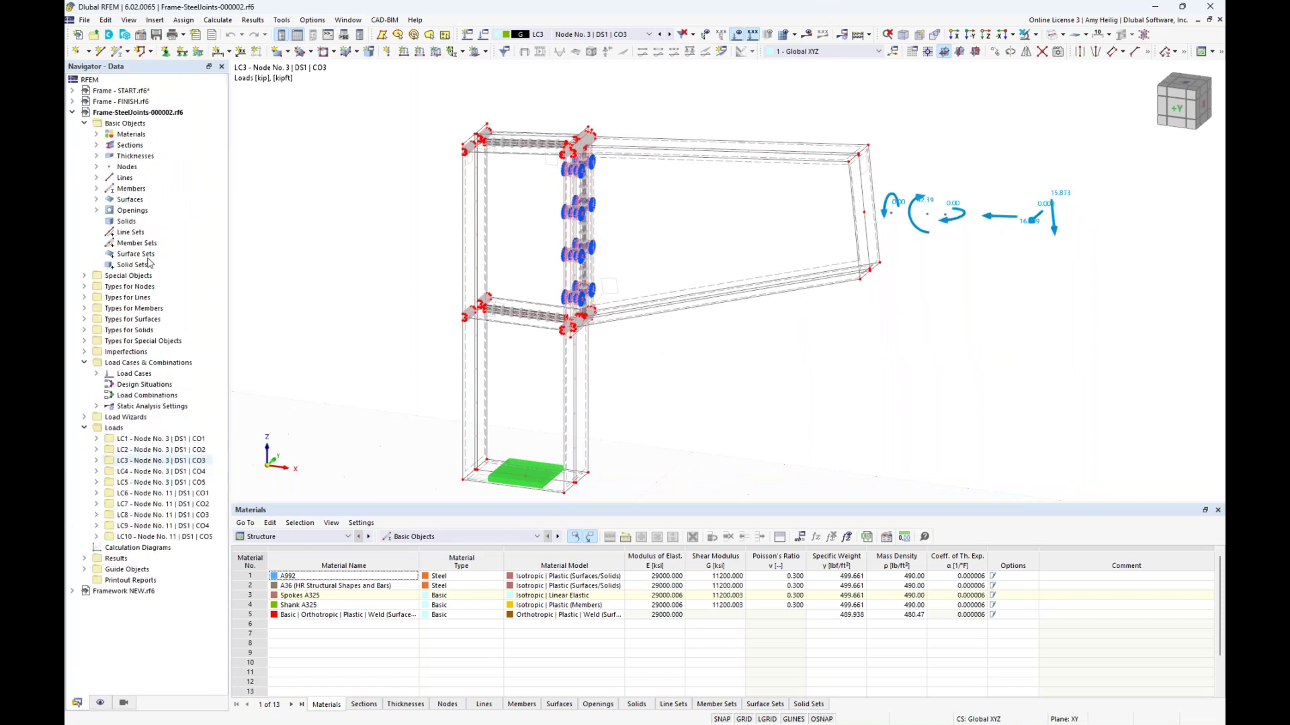
pyautogui.click(97, 134)
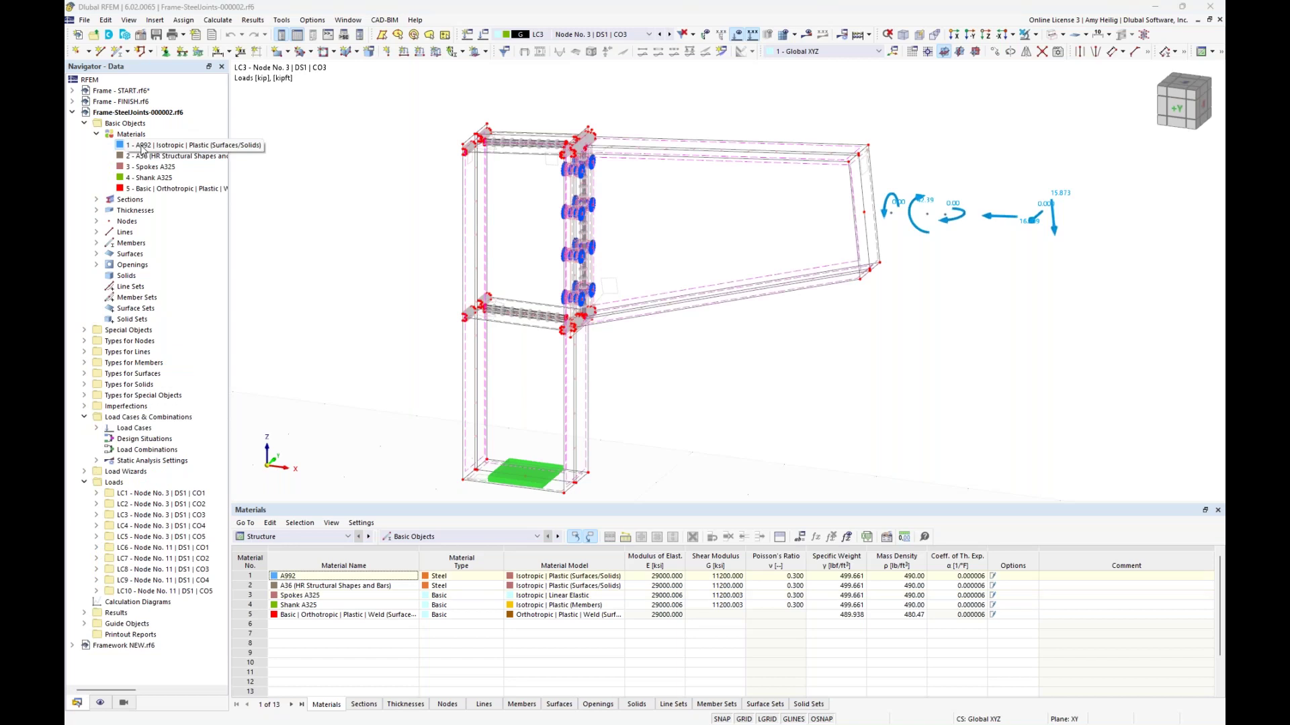
pyautogui.click(1052, 35)
pyautogui.click(1052, 34)
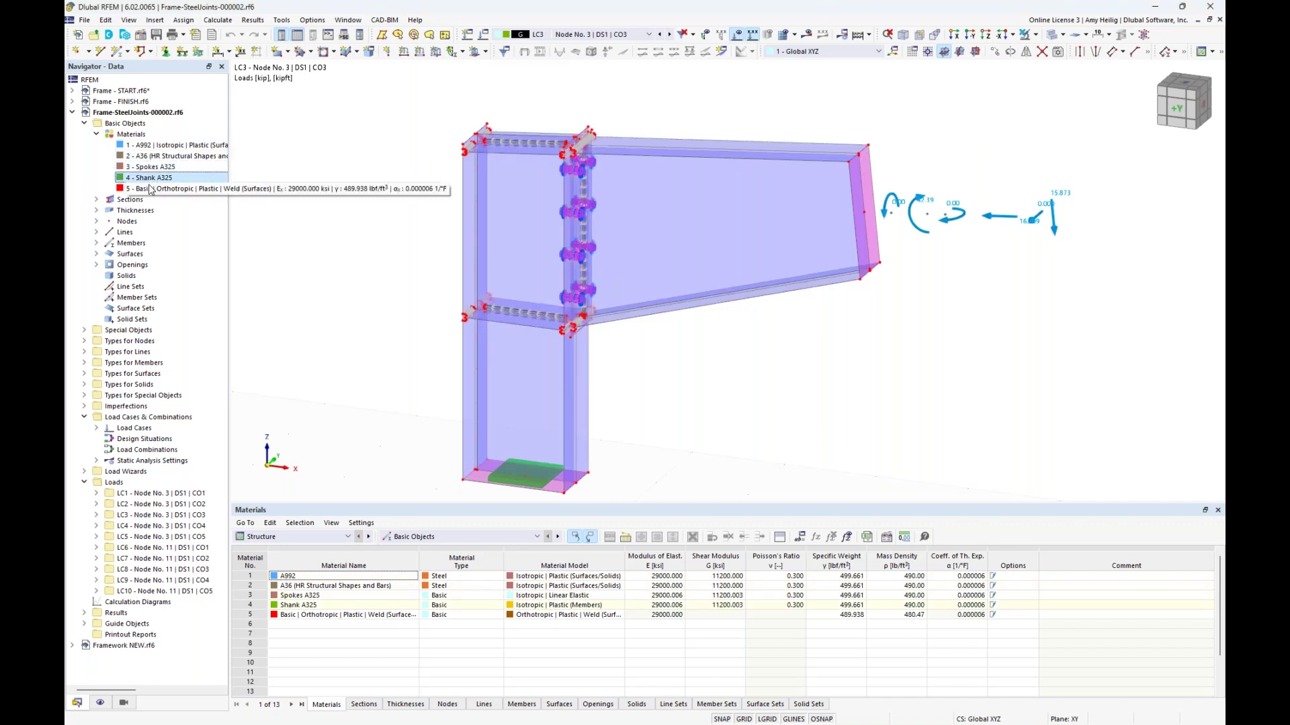
pyautogui.click(151, 189)
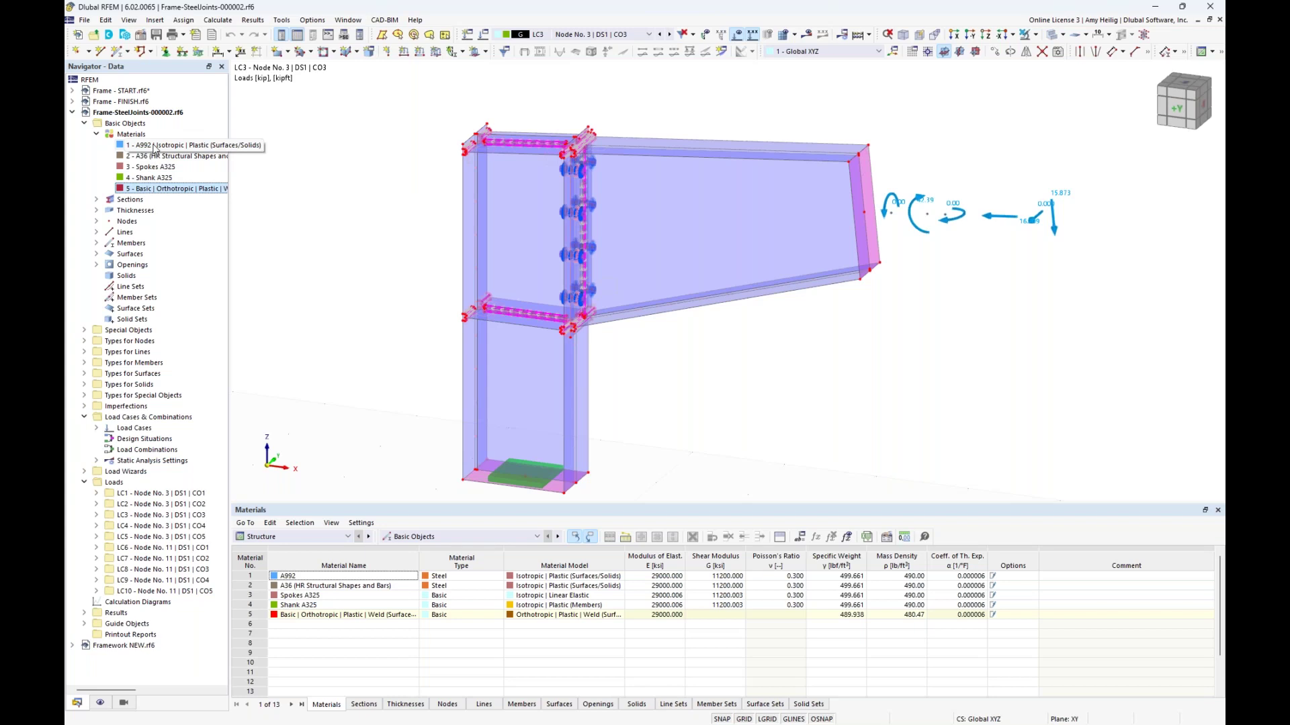
# Step through load cases LC1 to LC5 for node 3 and examine the loads applied at the beam end
pyautogui.click(651, 37)
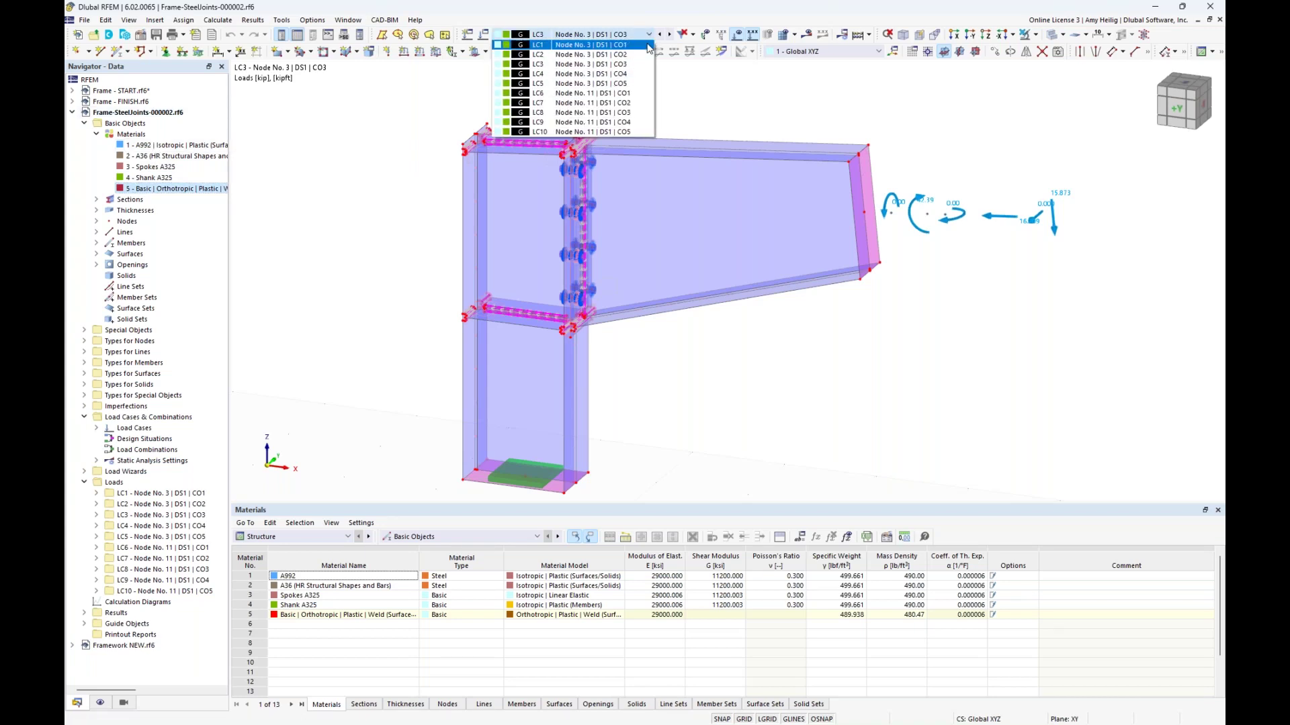
pyautogui.click(649, 45)
pyautogui.moveTo(938, 155); pyautogui.dragTo(853, 157, button='middle')
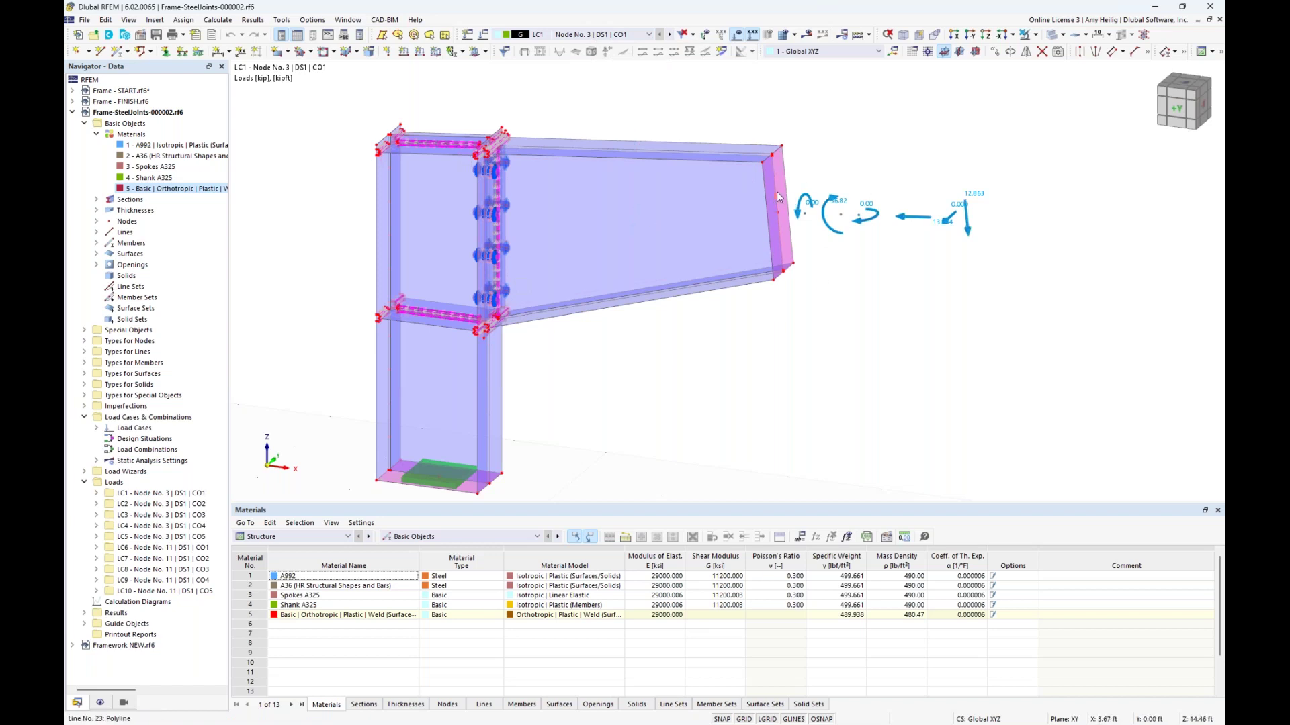
pyautogui.click(670, 35)
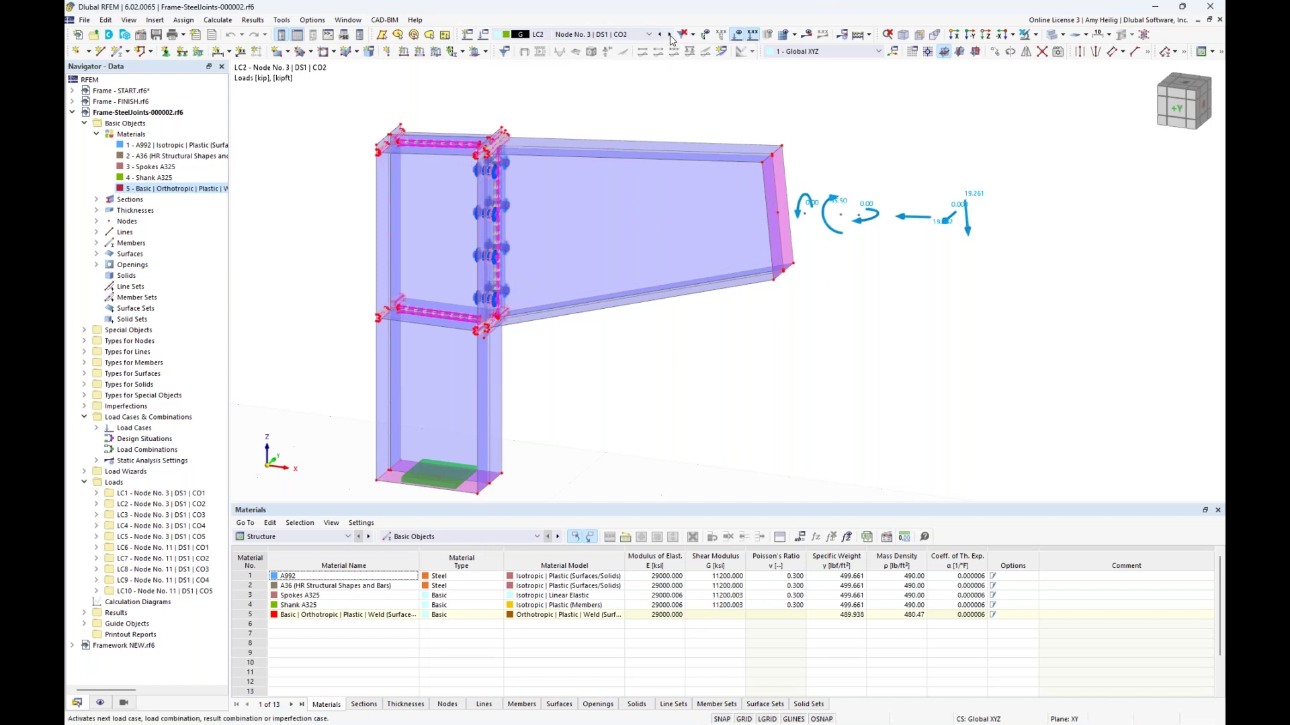
pyautogui.click(670, 36)
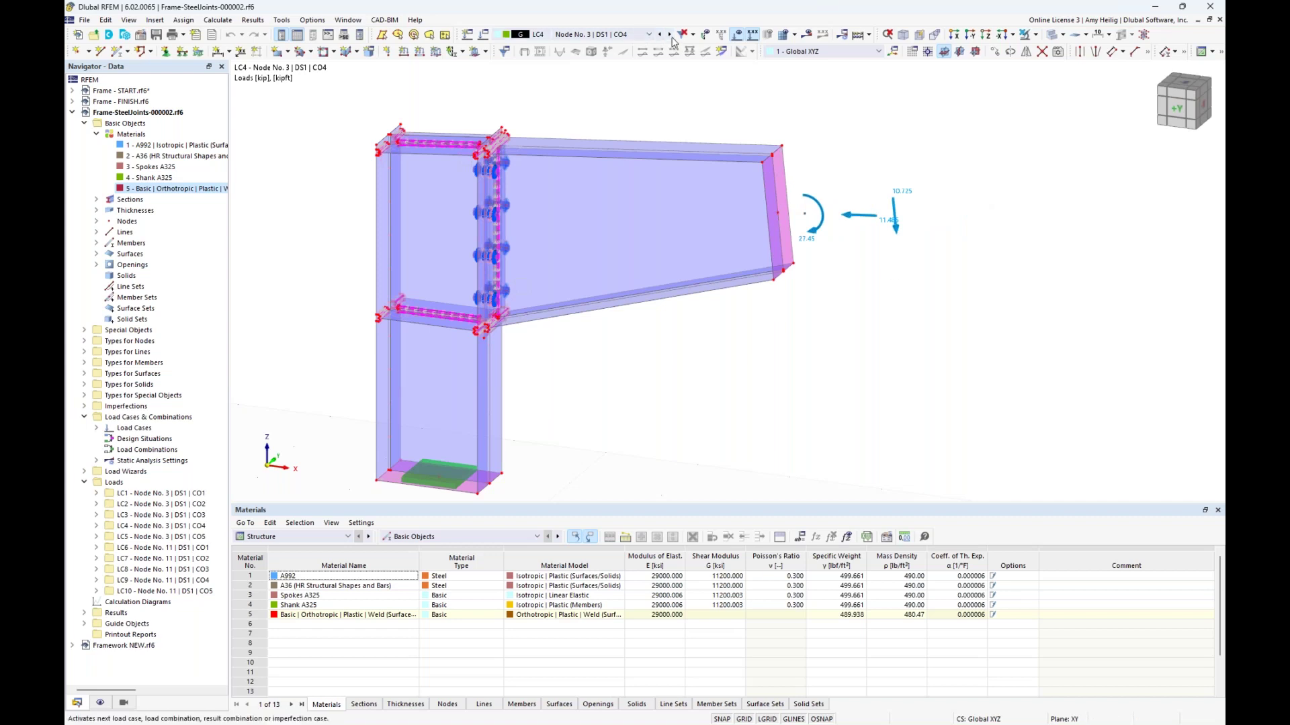
pyautogui.click(670, 35)
pyautogui.keyDown('ctrl'); pyautogui.moveTo(816, 266); pyautogui.dragTo(745, 257, button='middle'); pyautogui.keyUp('ctrl')
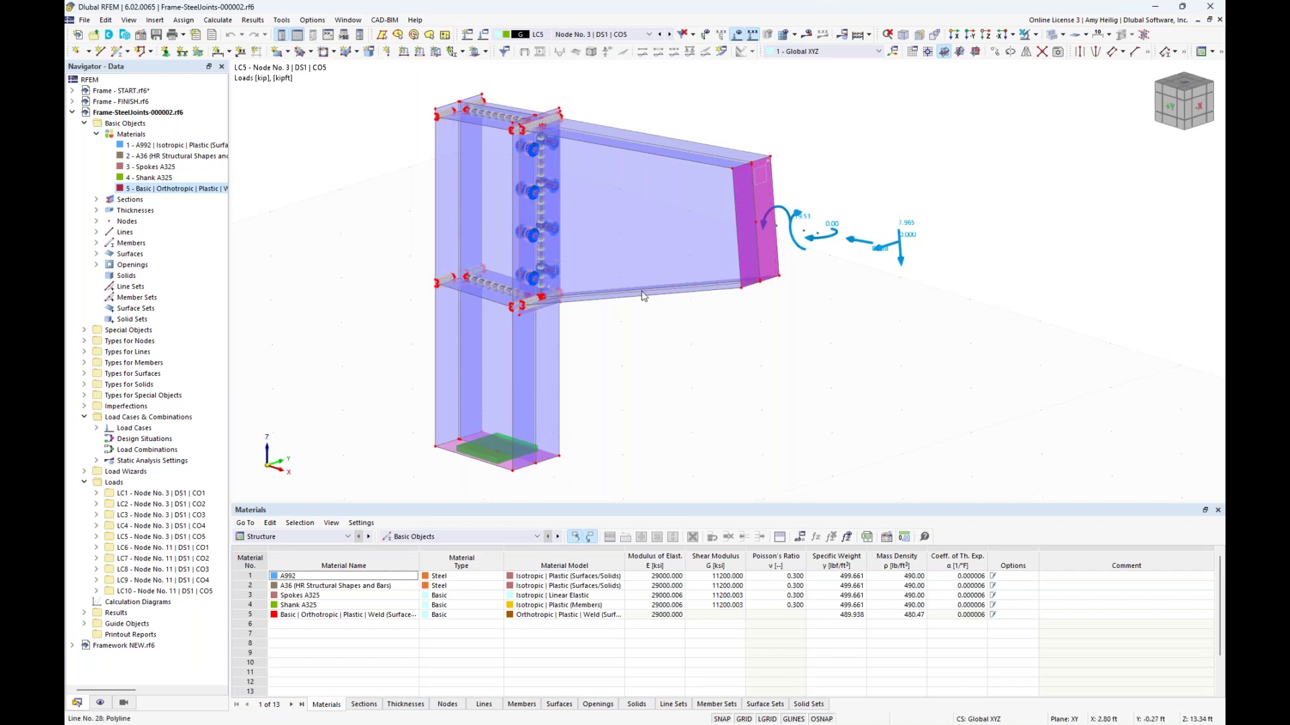
# Switch to the Frame - FINISH.rf6 model and open the Buckling Analysis results table of the Steel Joint Design
pyautogui.click(346, 20)
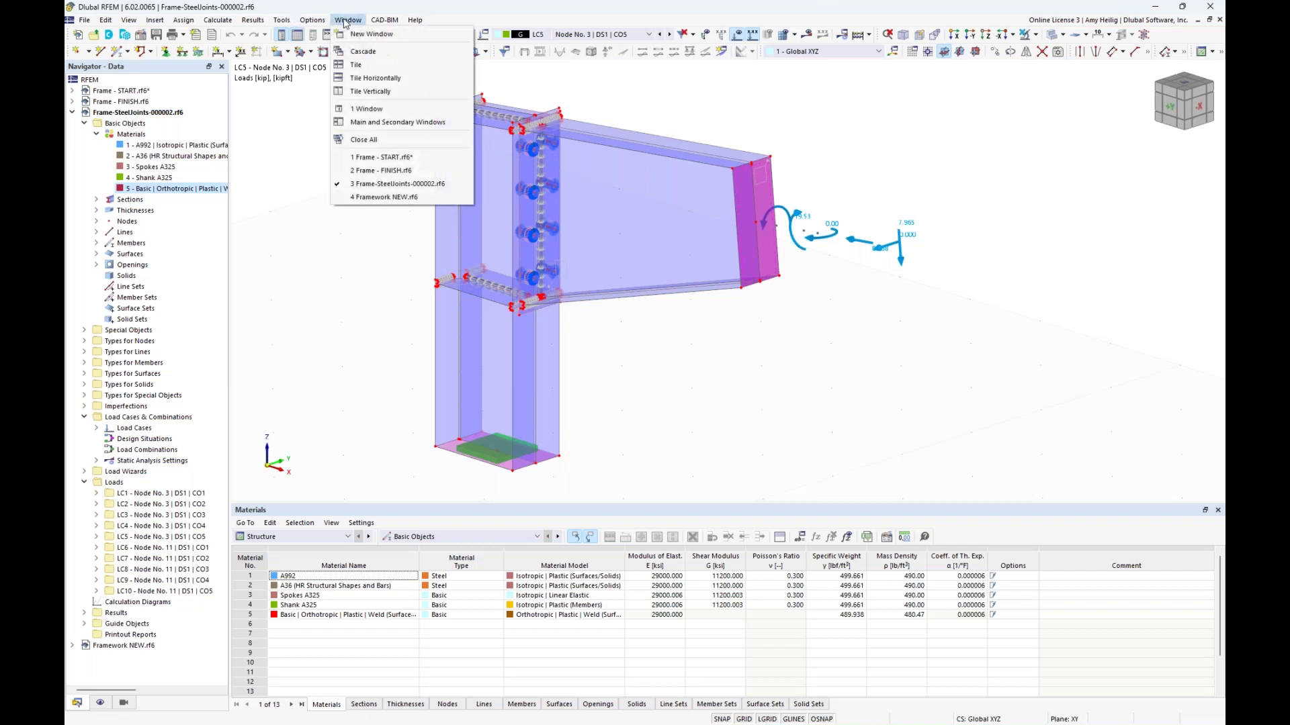
pyautogui.click(373, 171)
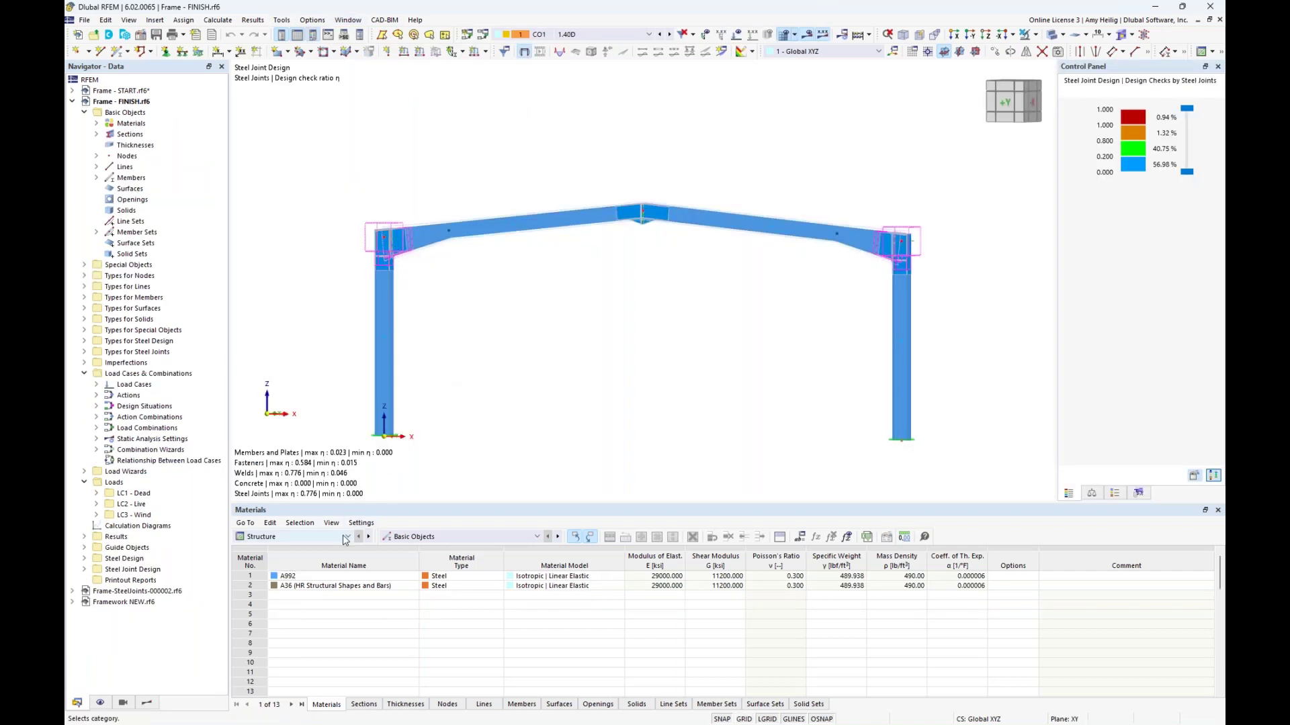
pyautogui.click(341, 537)
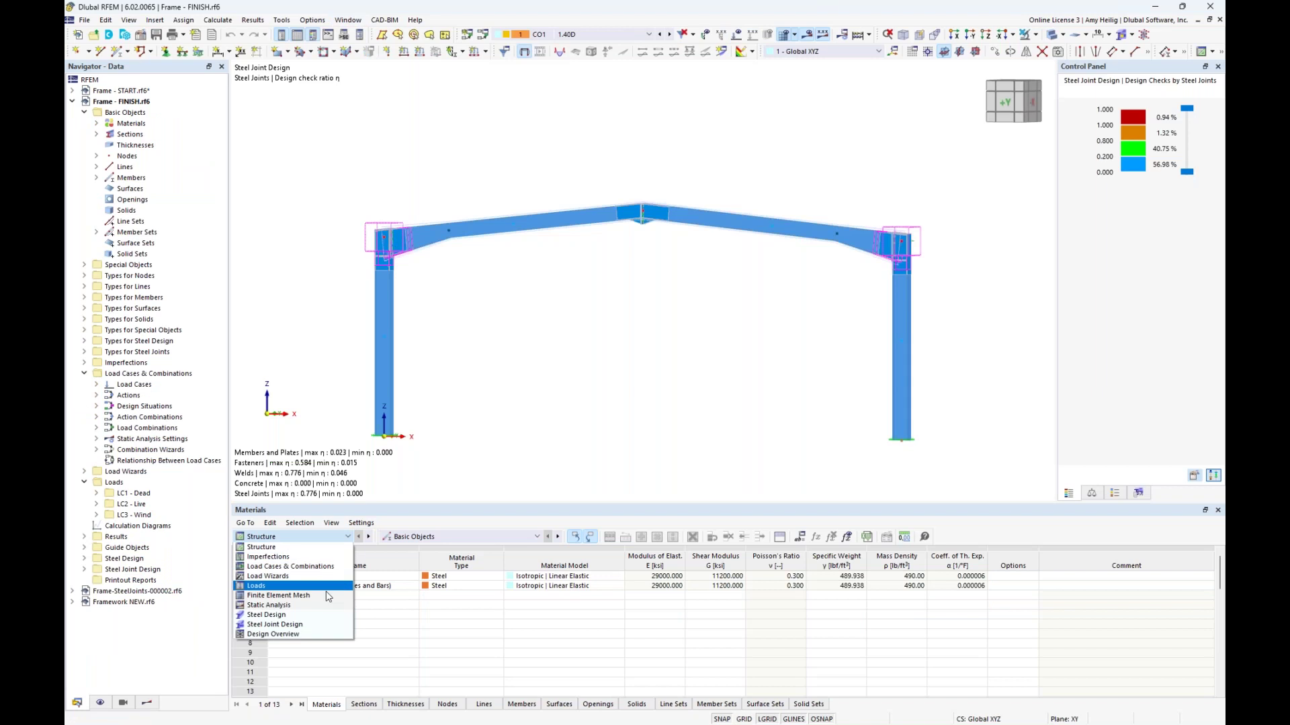
pyautogui.click(312, 626)
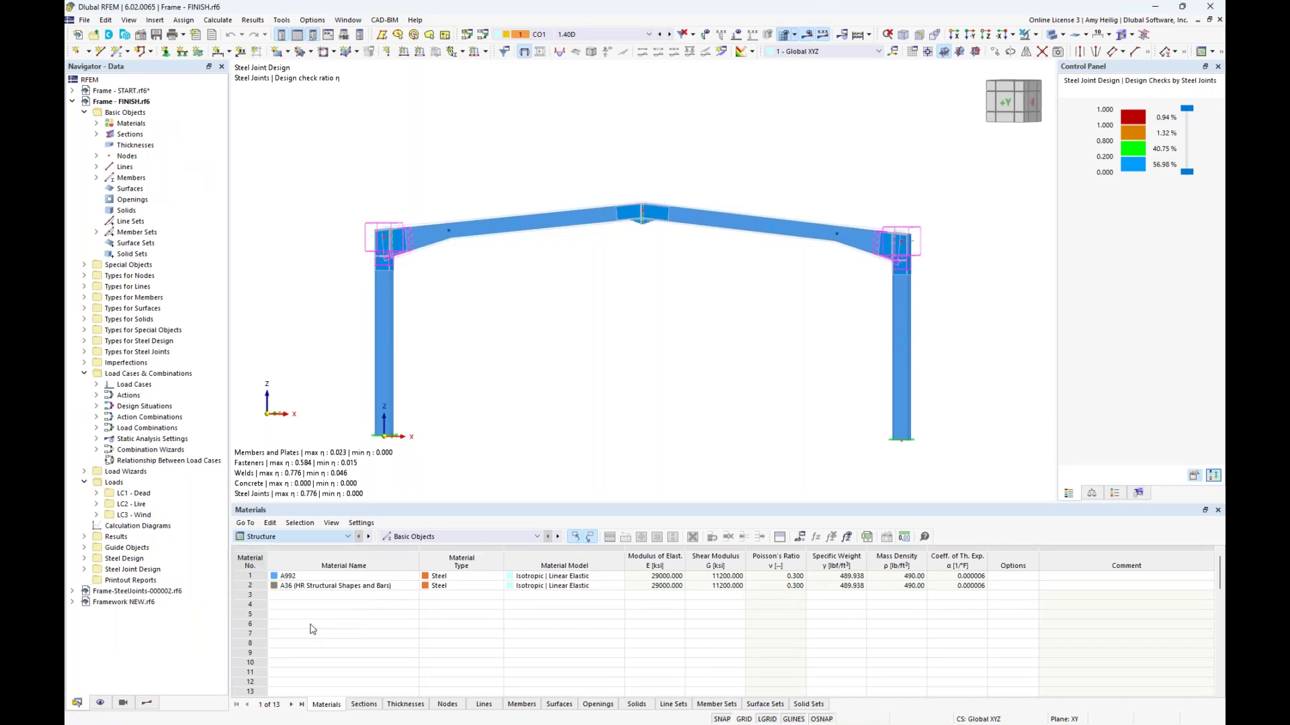
pyautogui.click(448, 538)
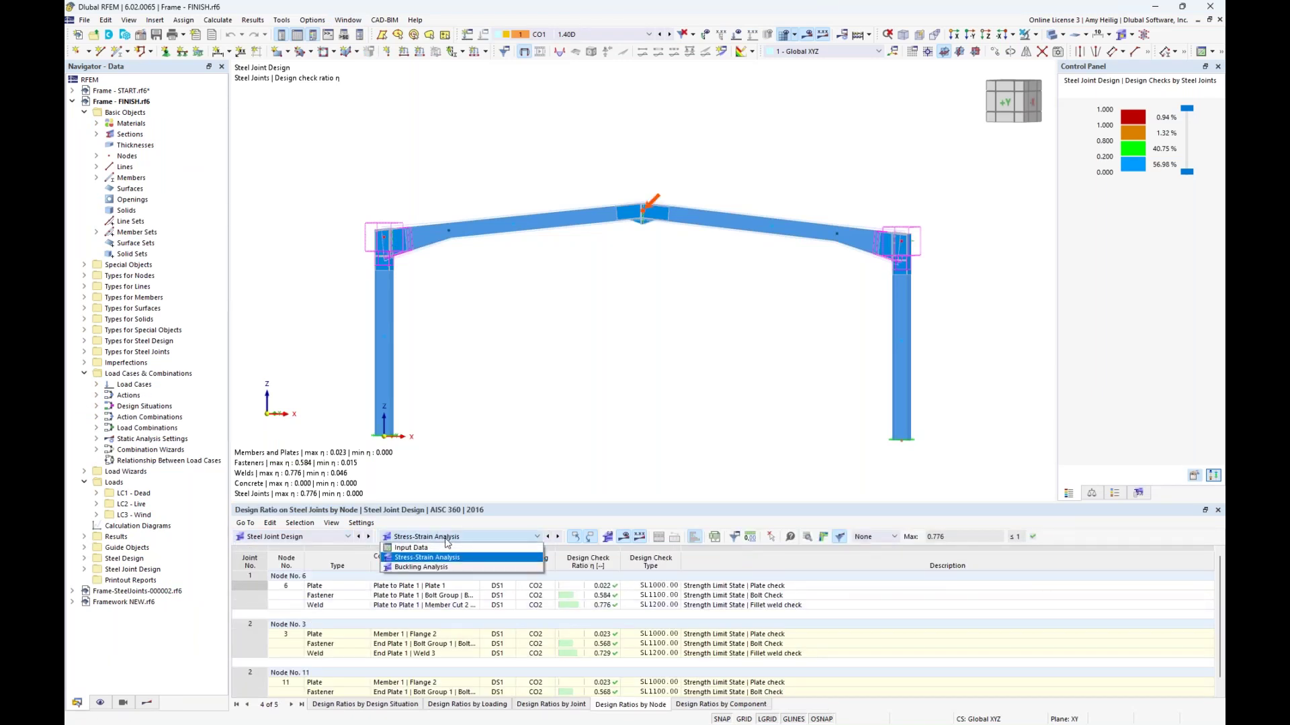
pyautogui.click(441, 567)
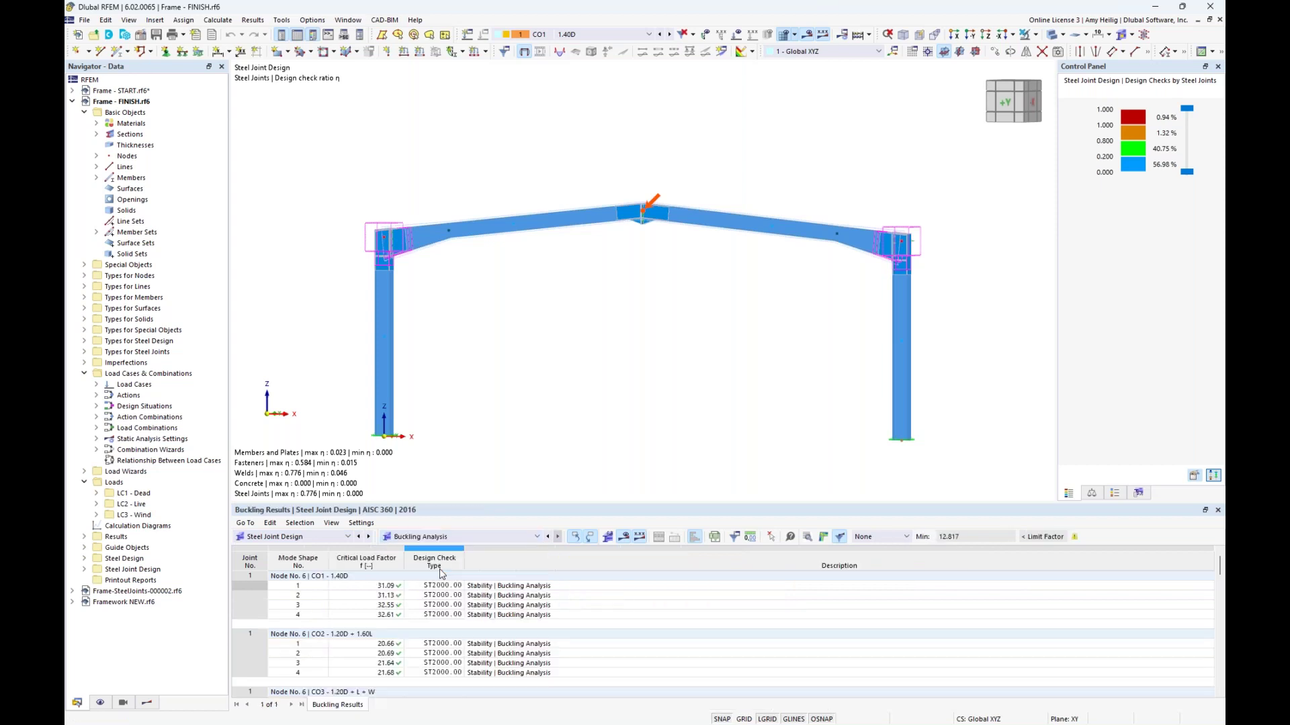
# Enlarge the buckling results table and review the critical load factors for the joints at nodes 6 and 3
pyautogui.moveTo(591, 330); pyautogui.dragTo(605, 225, button='middle')
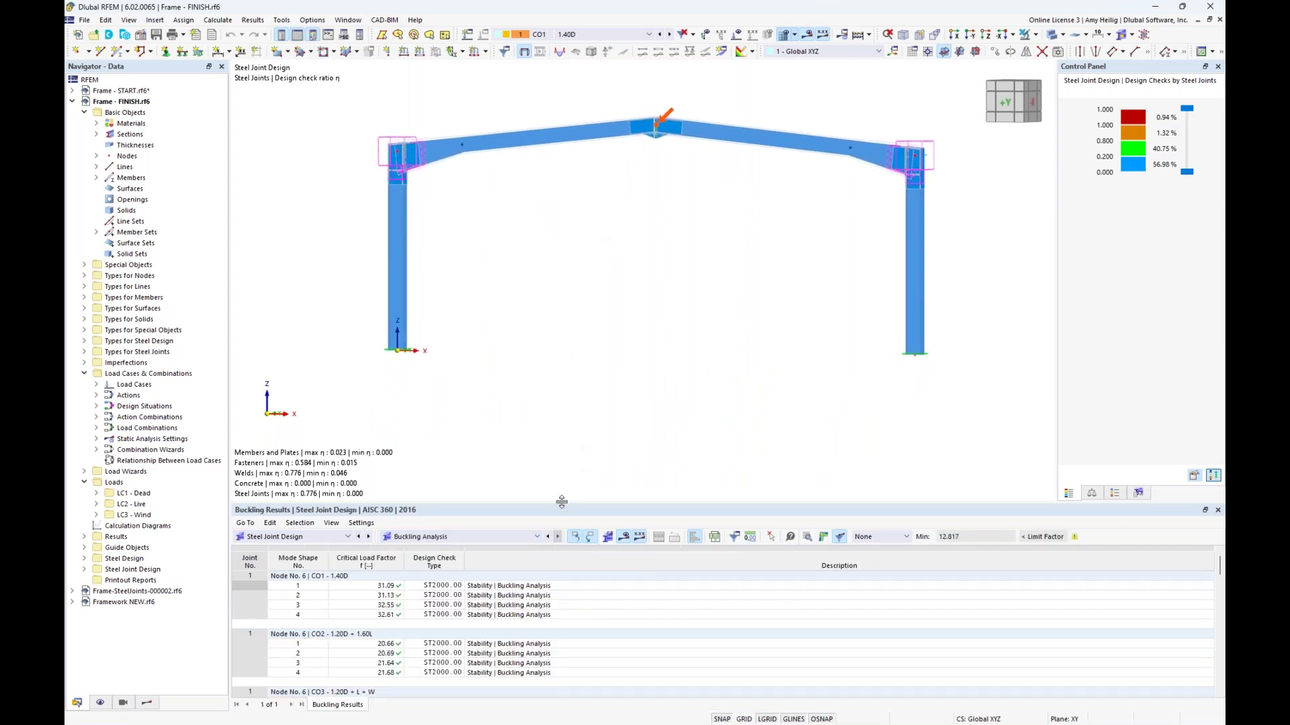
pyautogui.moveTo(564, 502); pyautogui.dragTo(567, 375)
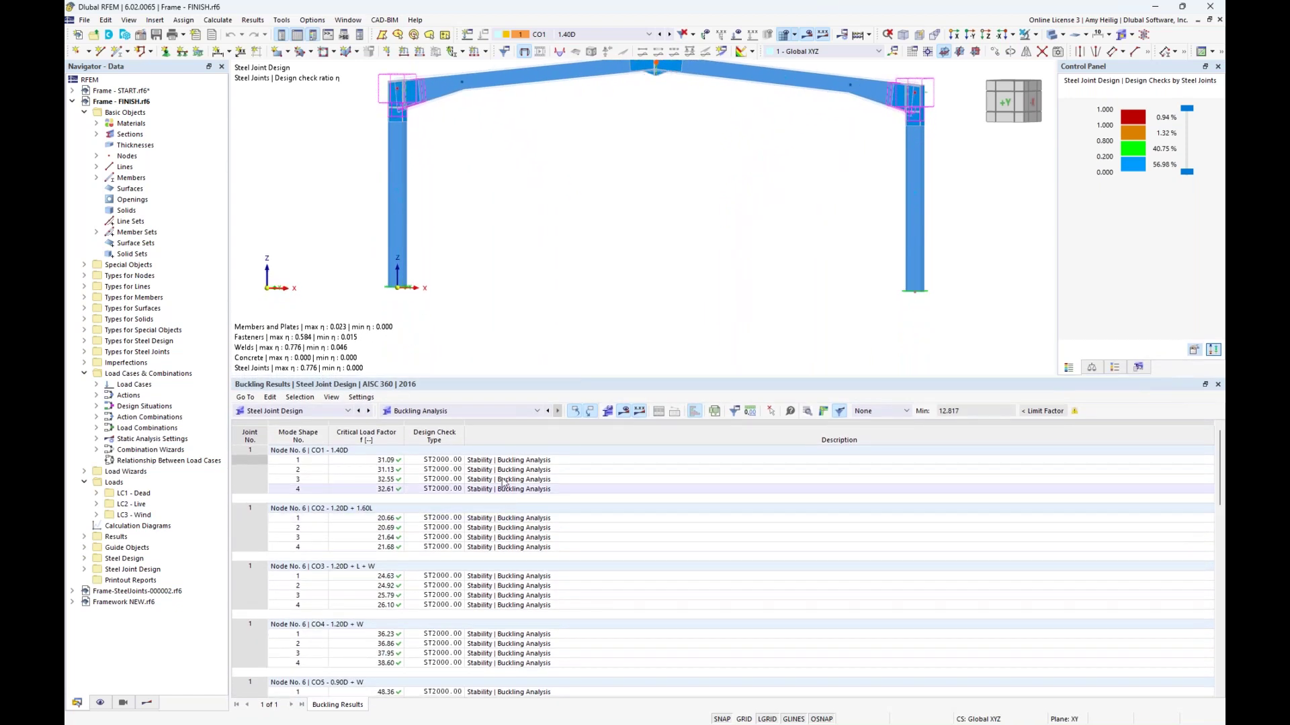
pyautogui.moveTo(692, 181); pyautogui.dragTo(688, 222, button='middle')
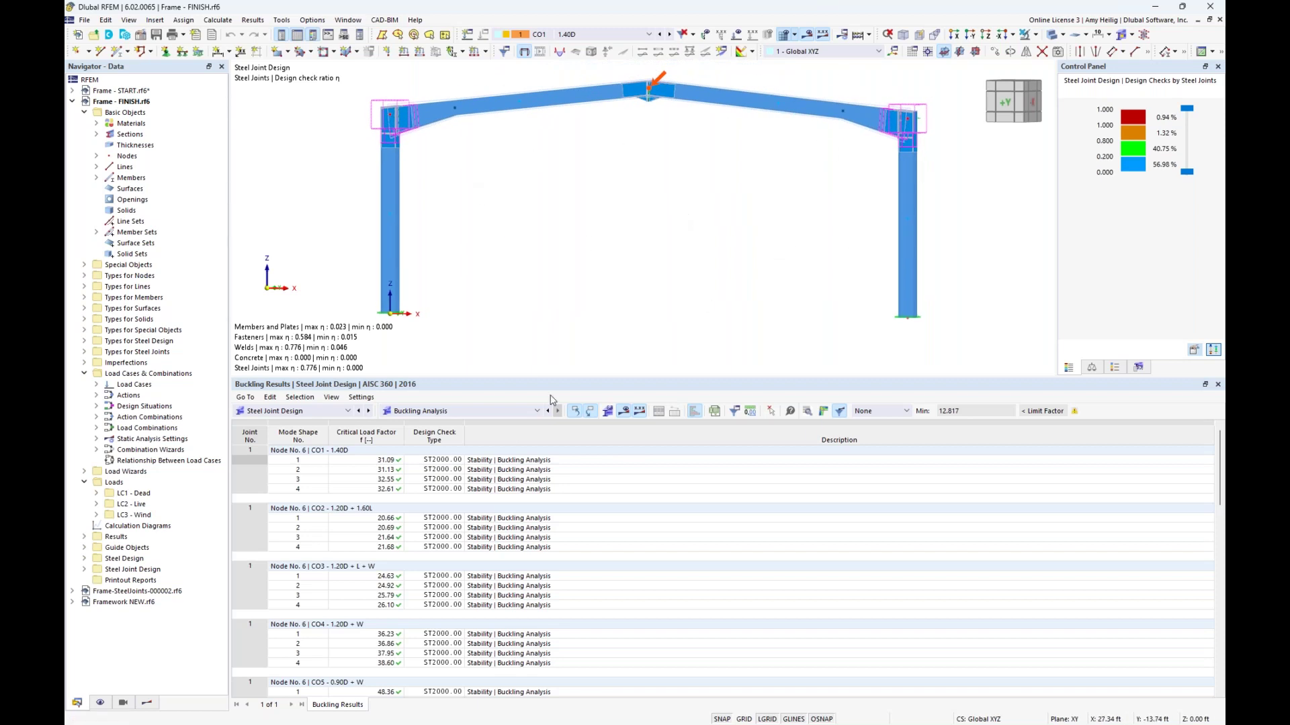
pyautogui.scroll(-1, 449, 518)
pyautogui.click(449, 518)
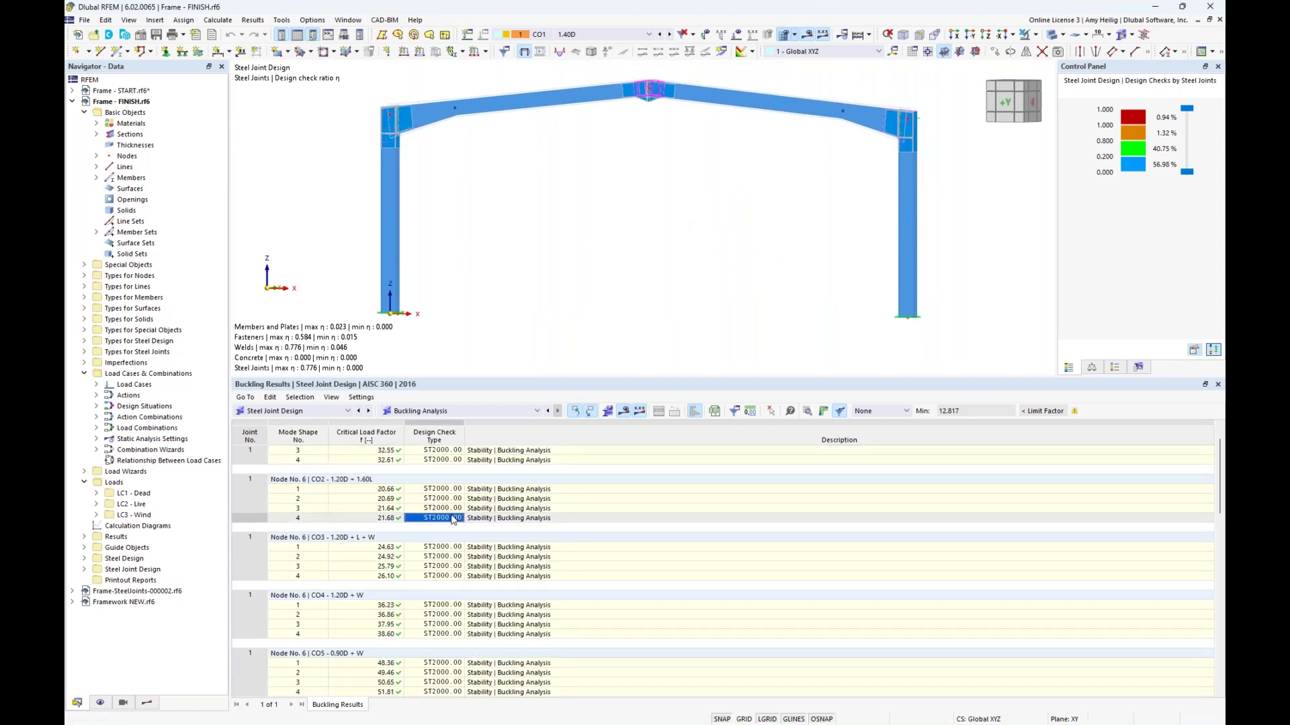
pyautogui.click(458, 557)
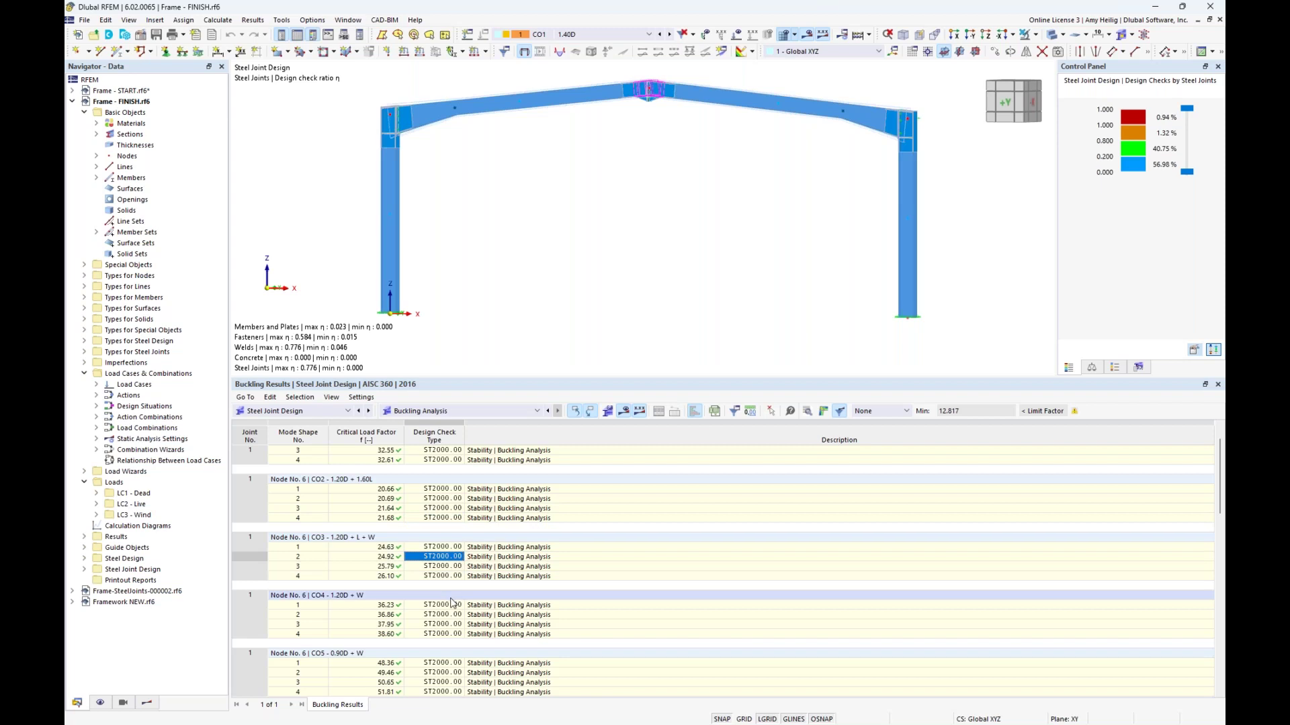
pyautogui.scroll(-7, 457, 537)
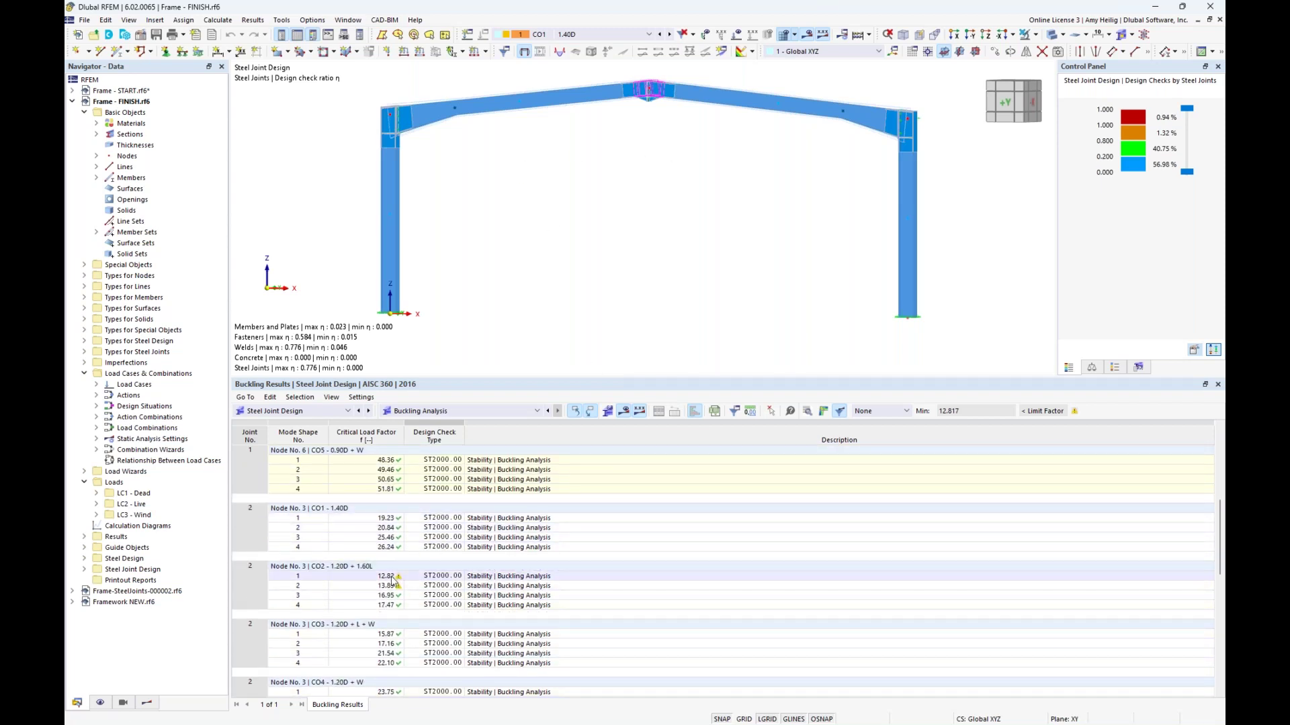
# Display mode shape 1 of node 3 under CO2 graphically in the steel joint results and inspect the buckling of the tapered beam's web
pyautogui.click(383, 576)
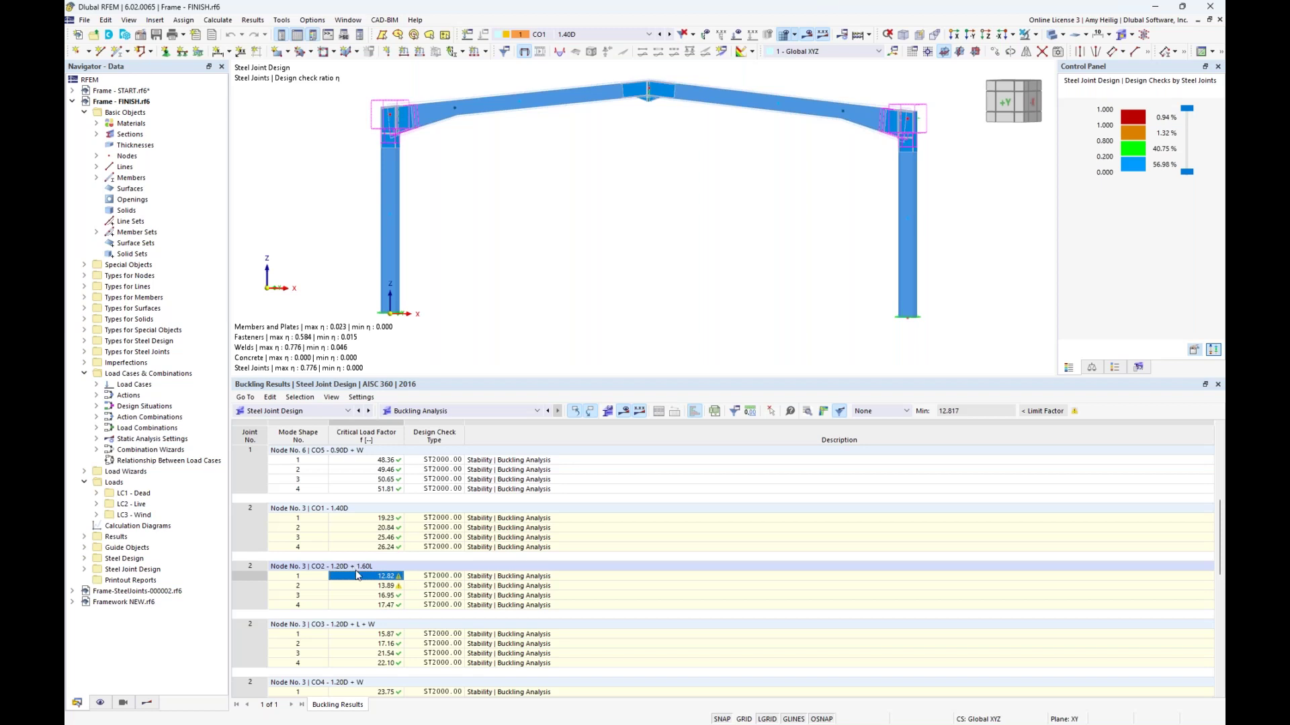
pyautogui.click(824, 413)
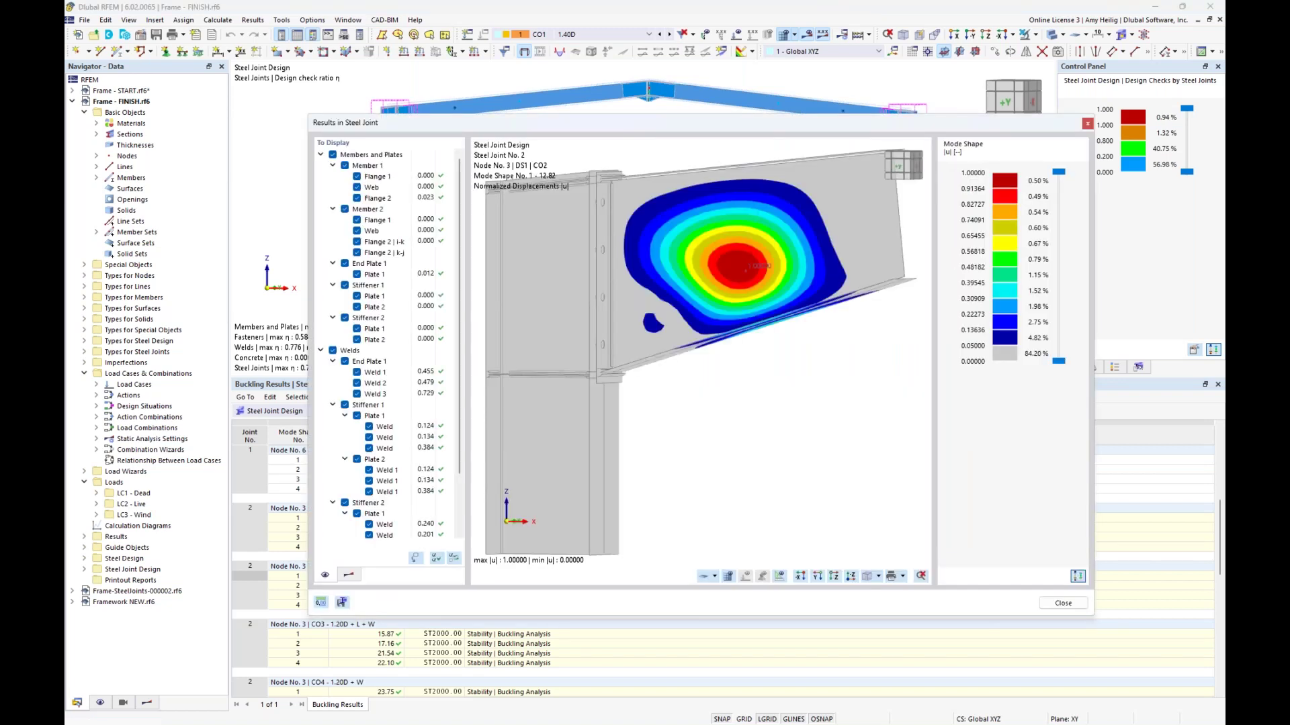
pyautogui.click(351, 575)
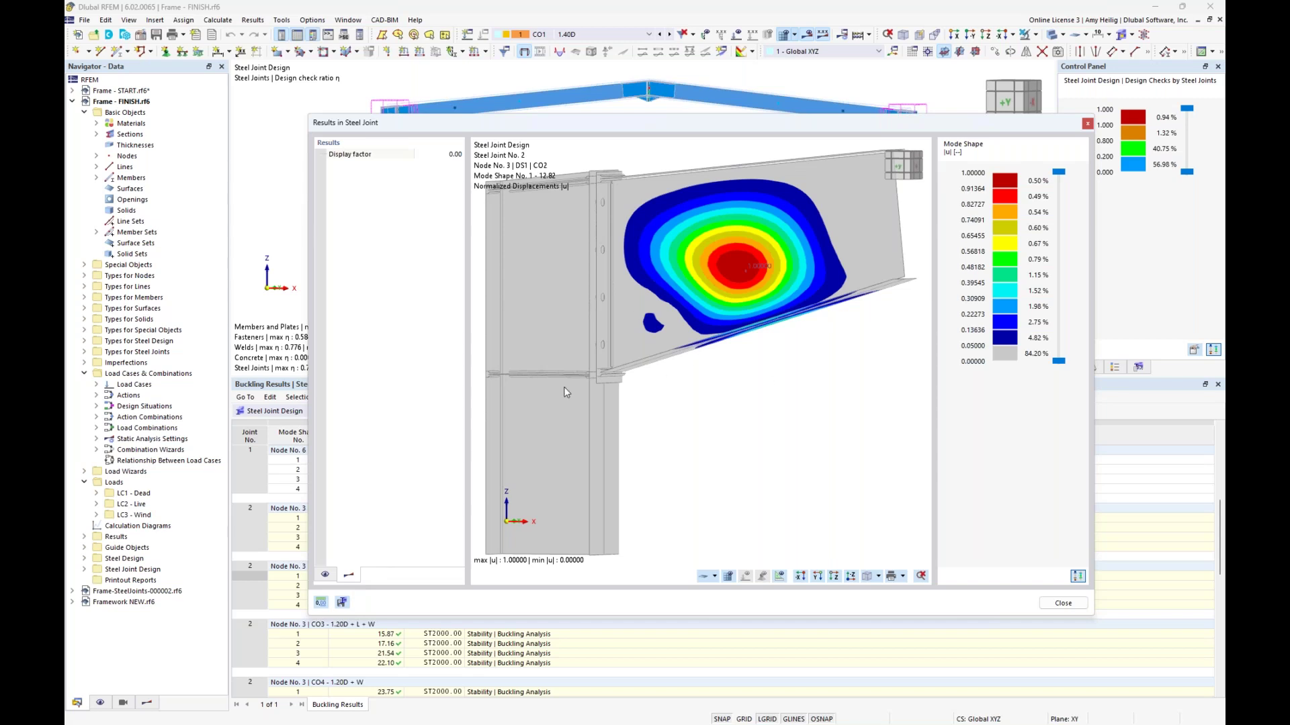
pyautogui.click(327, 577)
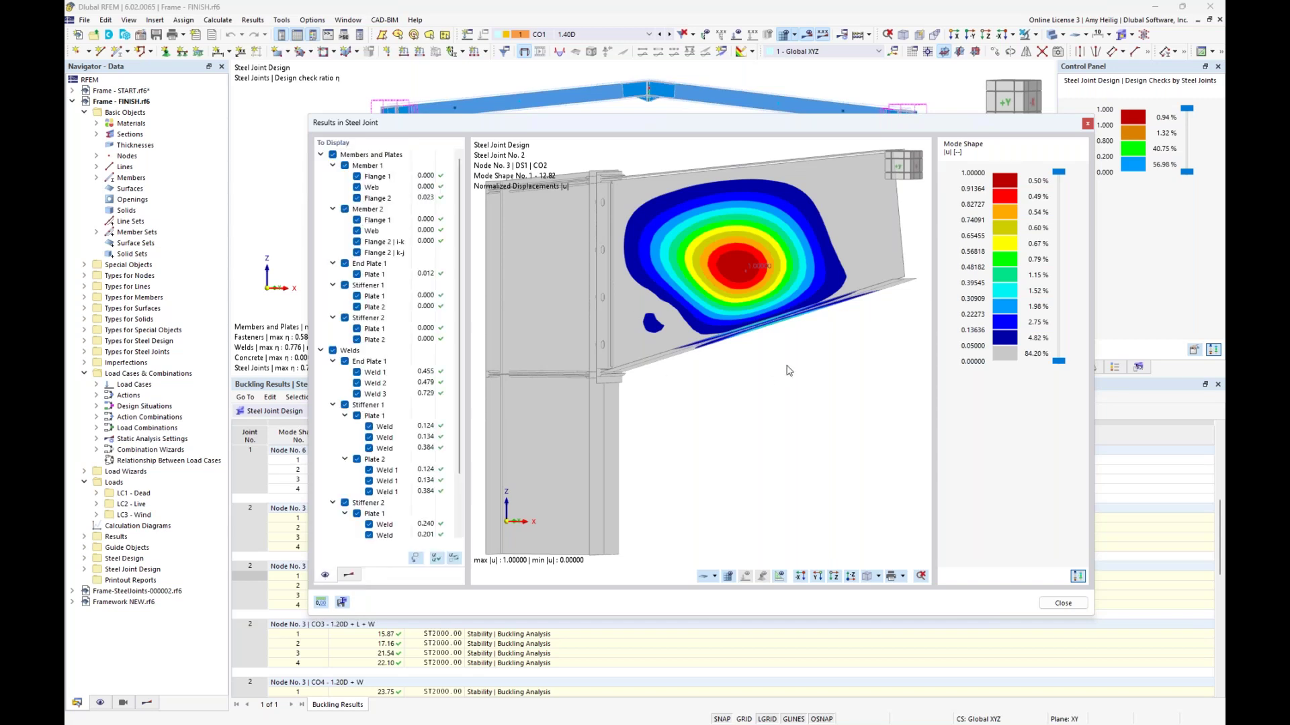
pyautogui.moveTo(815, 360); pyautogui.dragTo(772, 407, button='middle')
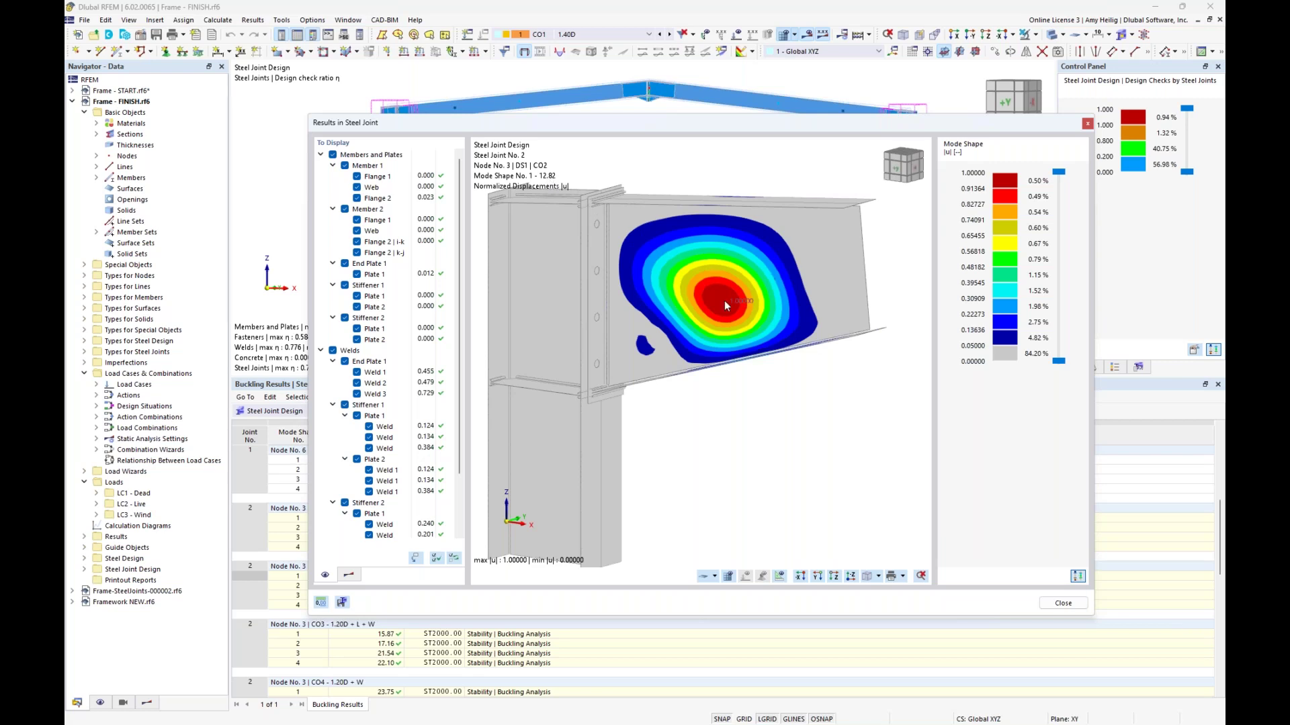
# Display mode shape 1 of node 6 under CO1 graphically and inspect the web and flange buckling of the ridge joint
pyautogui.click(1061, 606)
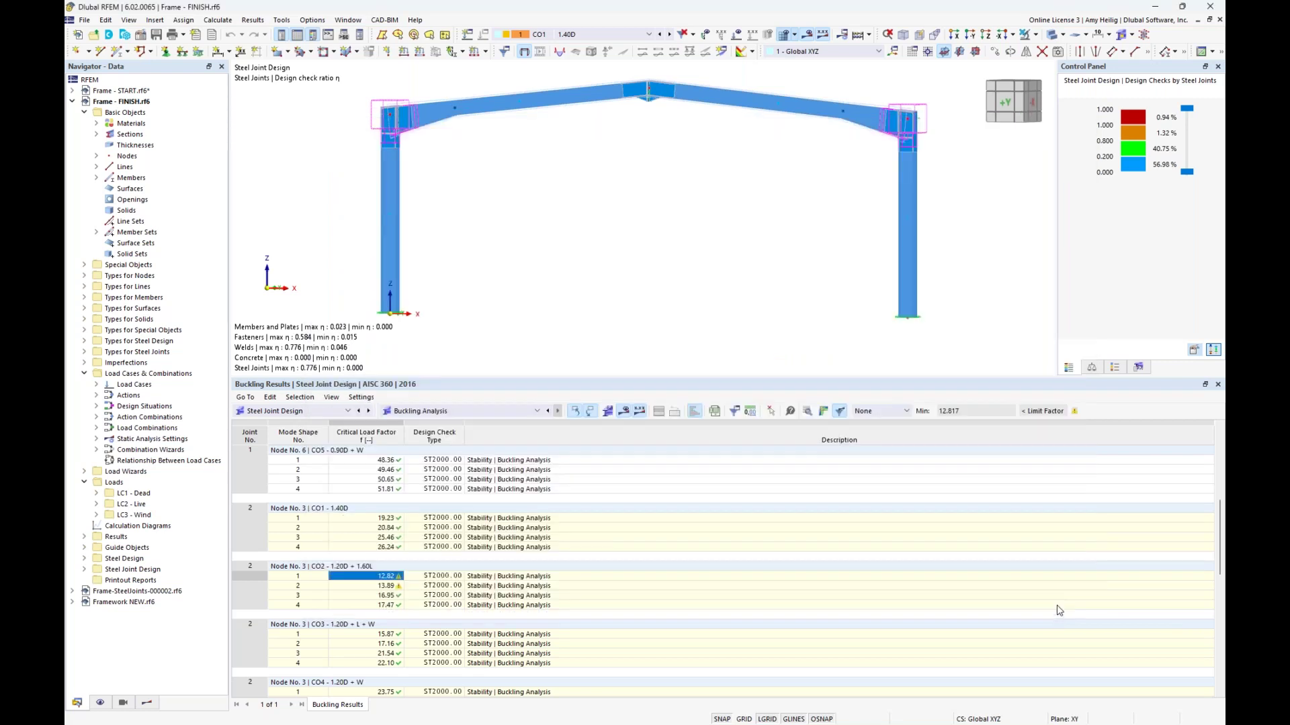
pyautogui.scroll(8, 544, 559)
pyautogui.click(499, 463)
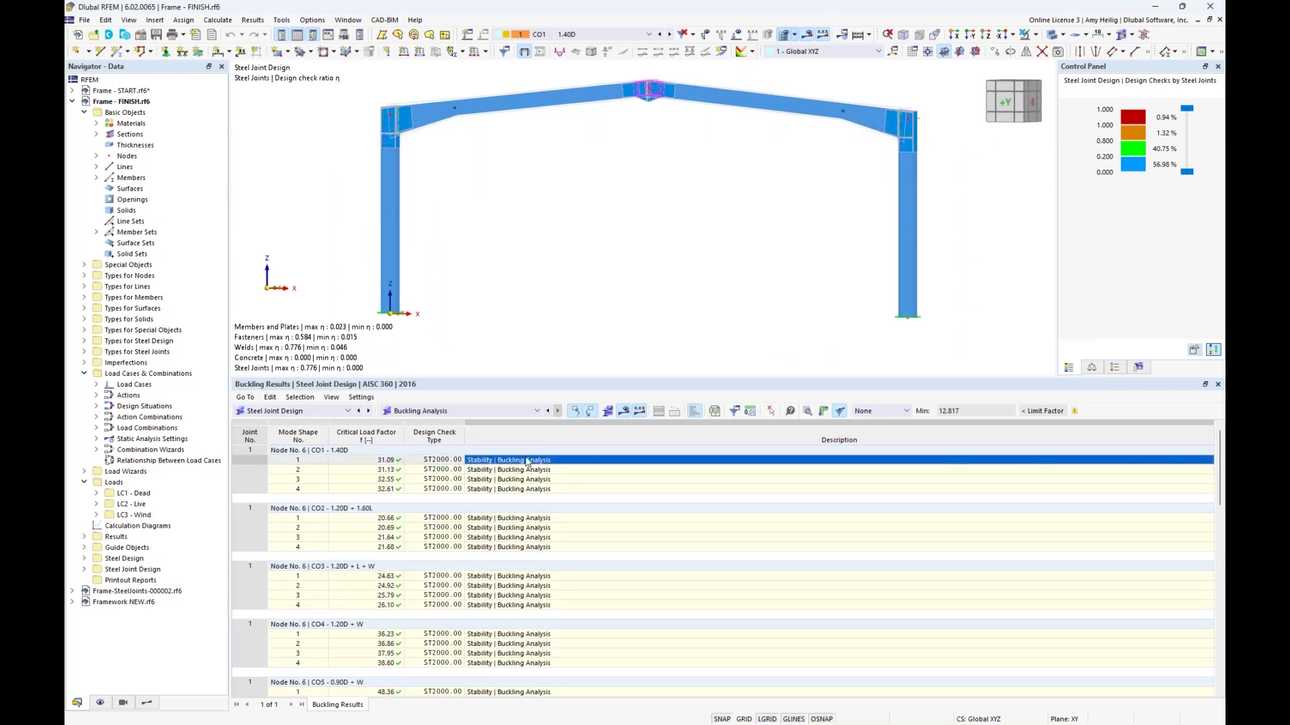
pyautogui.click(824, 411)
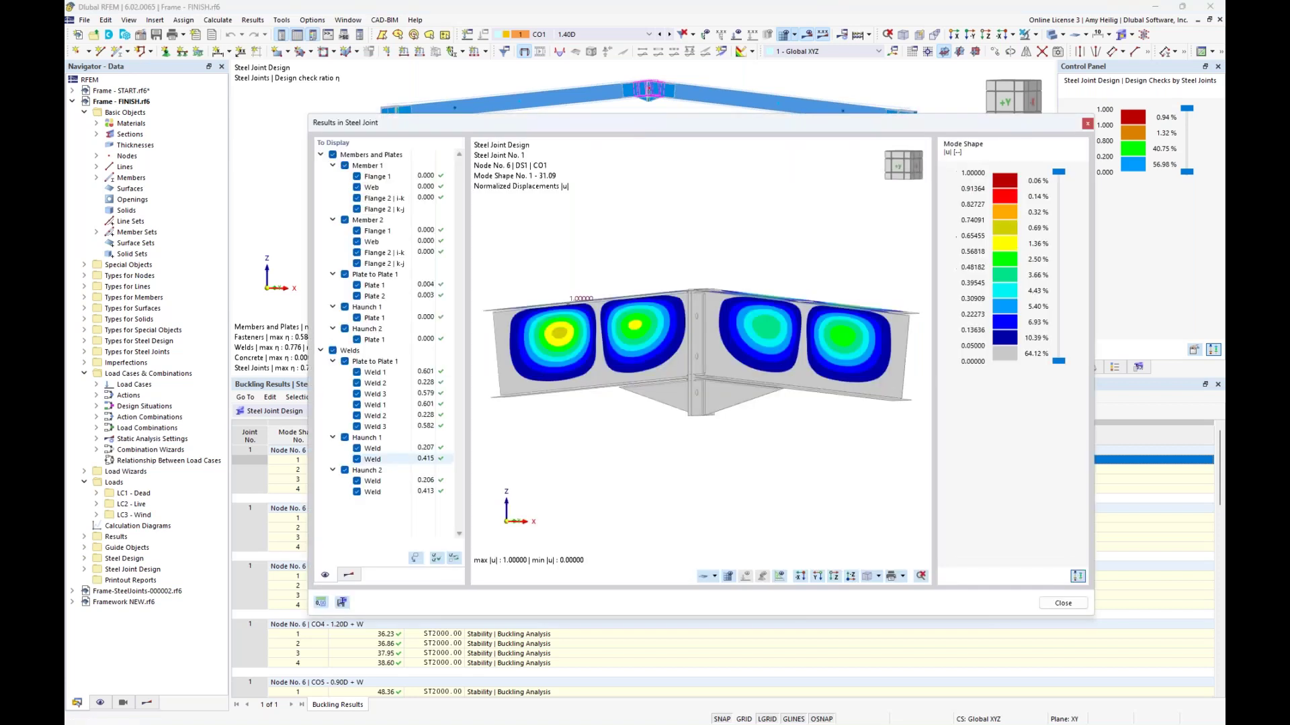
pyautogui.keyDown('ctrl'); pyautogui.moveTo(680, 411); pyautogui.dragTo(658, 444, button='middle'); pyautogui.keyUp('ctrl')
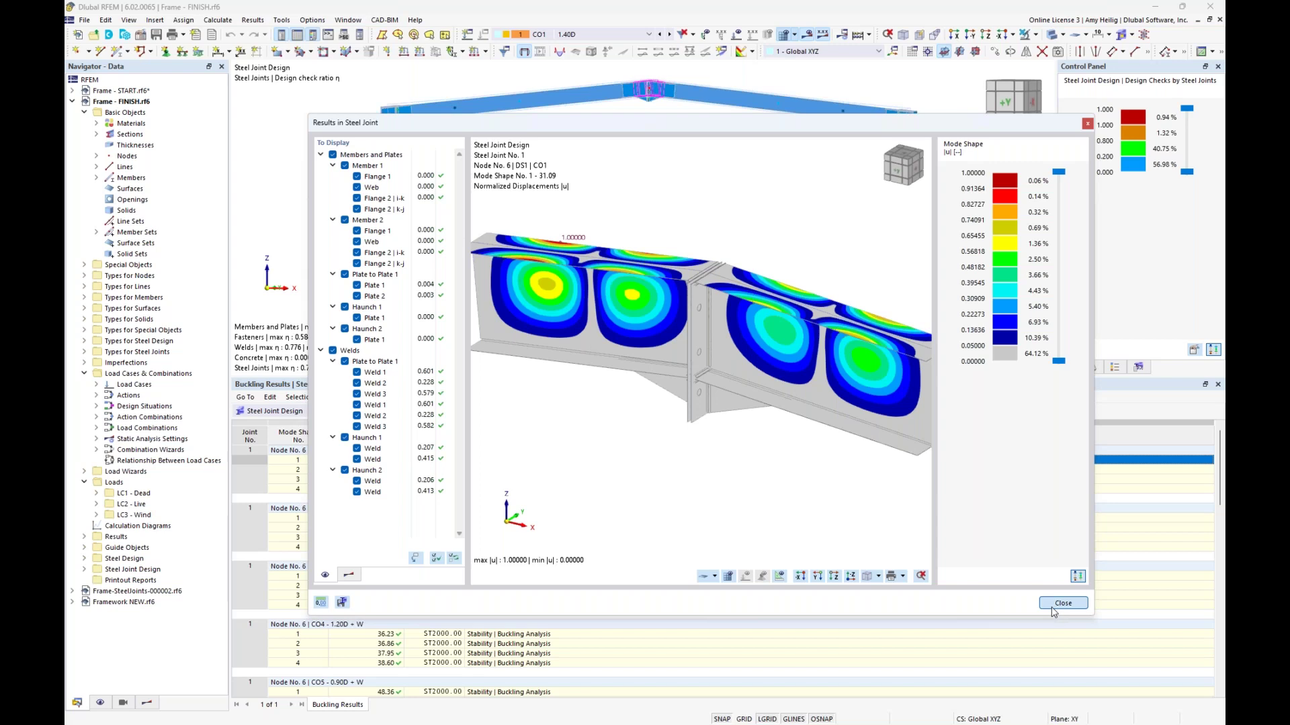
pyautogui.click(1053, 609)
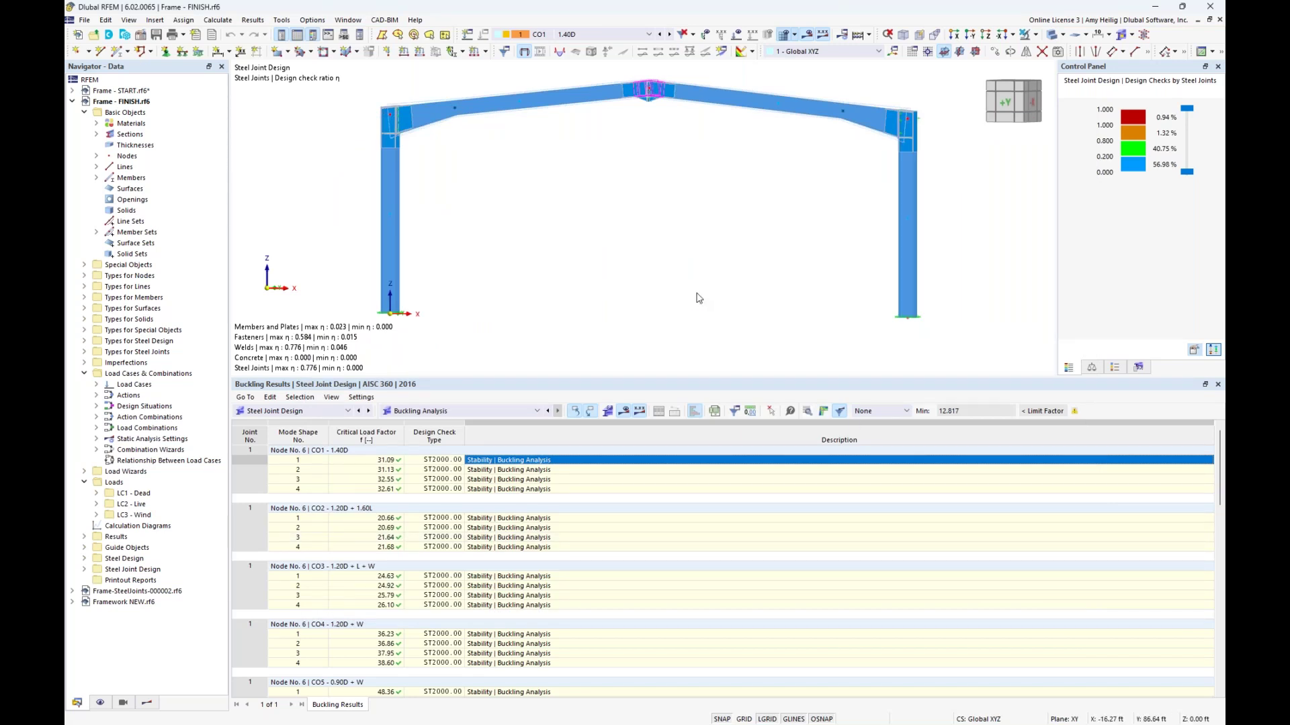
# Open the Steel Design ratios by member and review the AISC 360 checks, including the column's bending about the y-axis under CO2
pyautogui.click(305, 412)
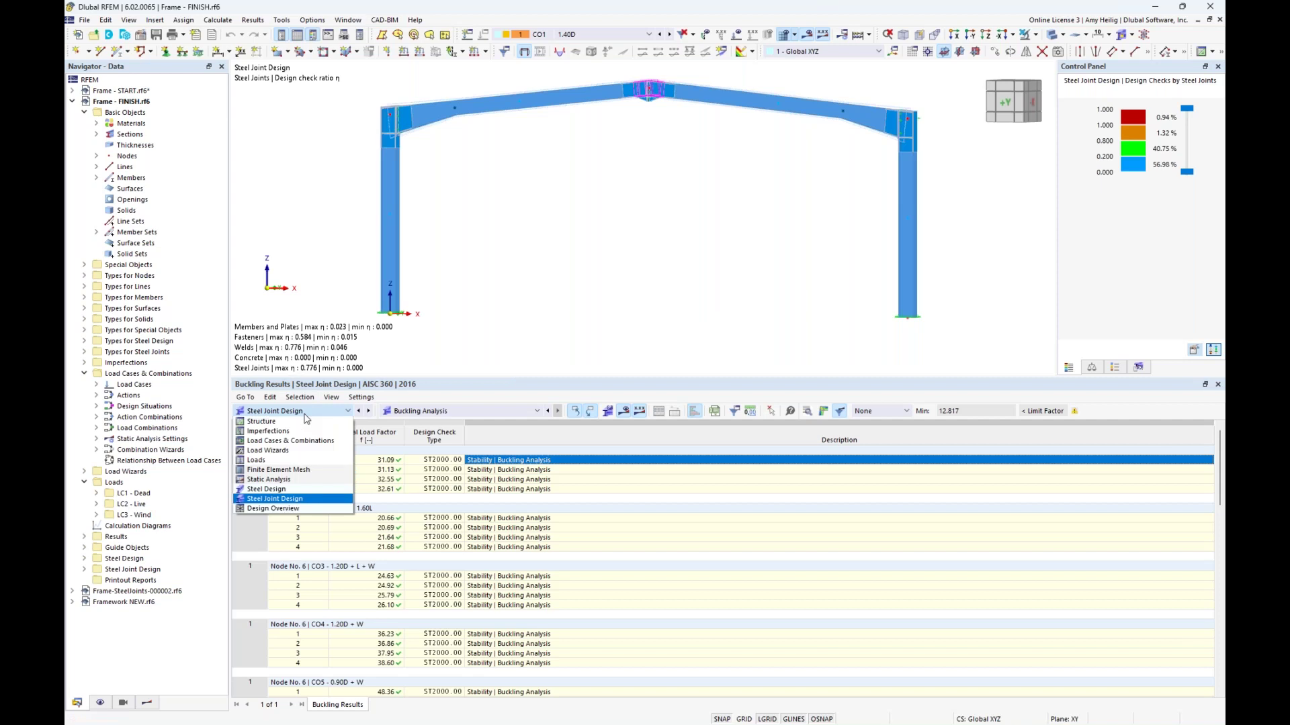
pyautogui.click(285, 490)
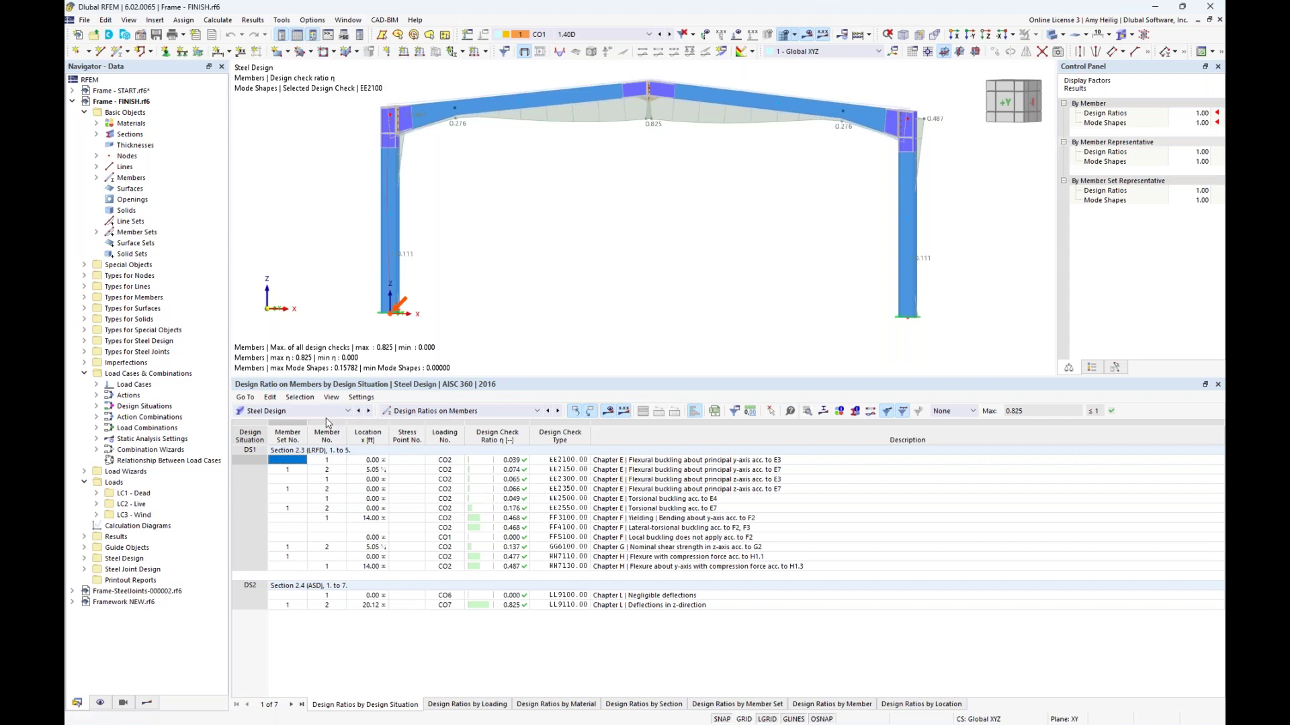
pyautogui.click(750, 705)
pyautogui.click(831, 704)
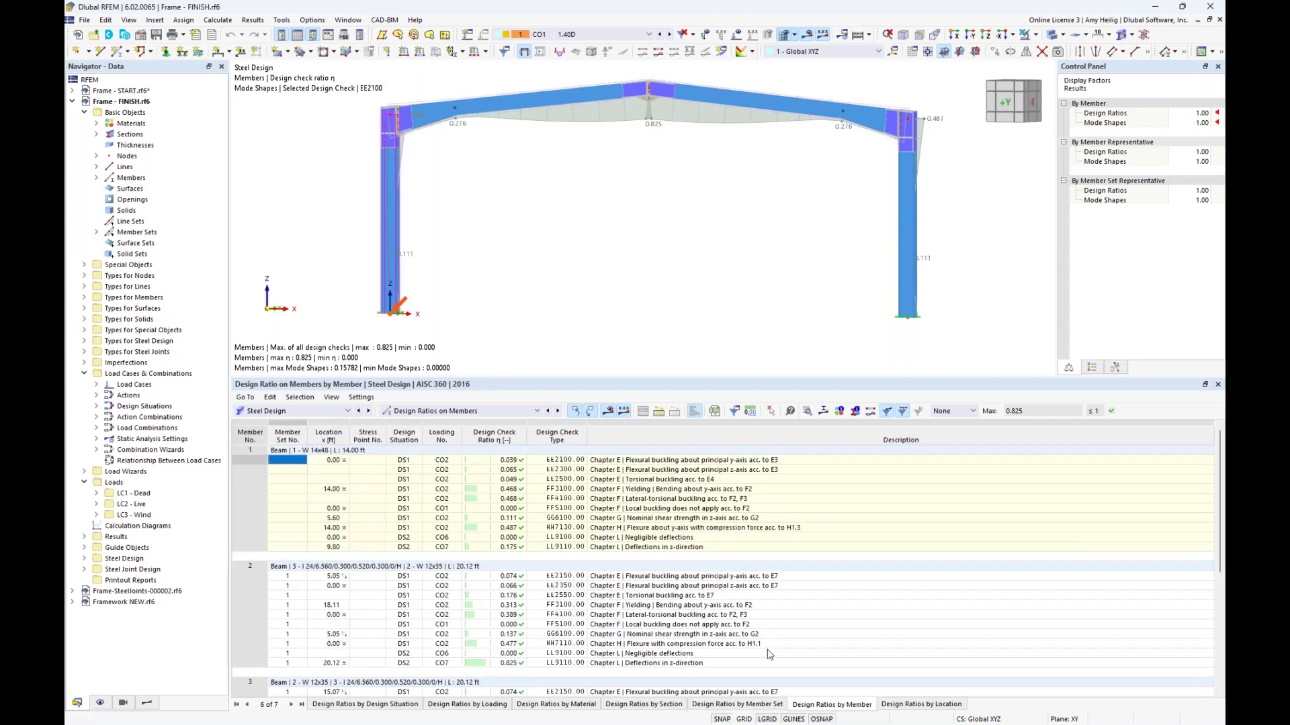
pyautogui.click(732, 490)
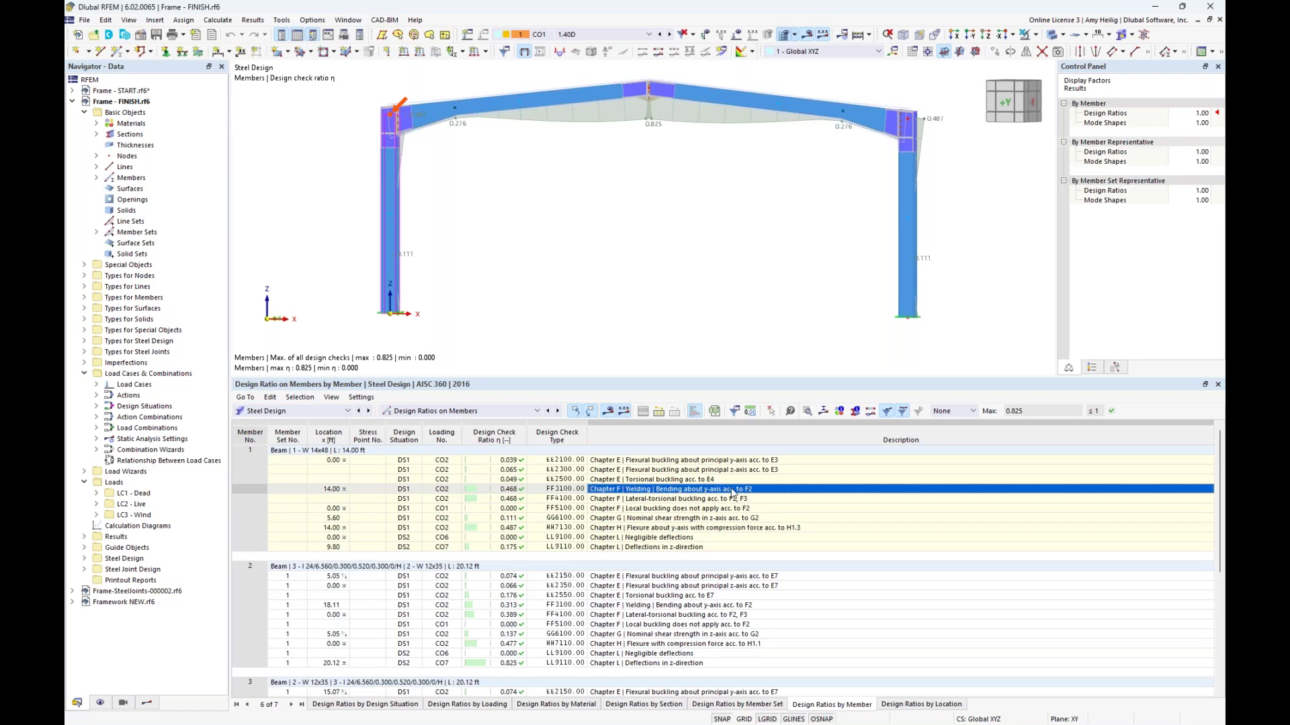
pyautogui.scroll(-2, 734, 507)
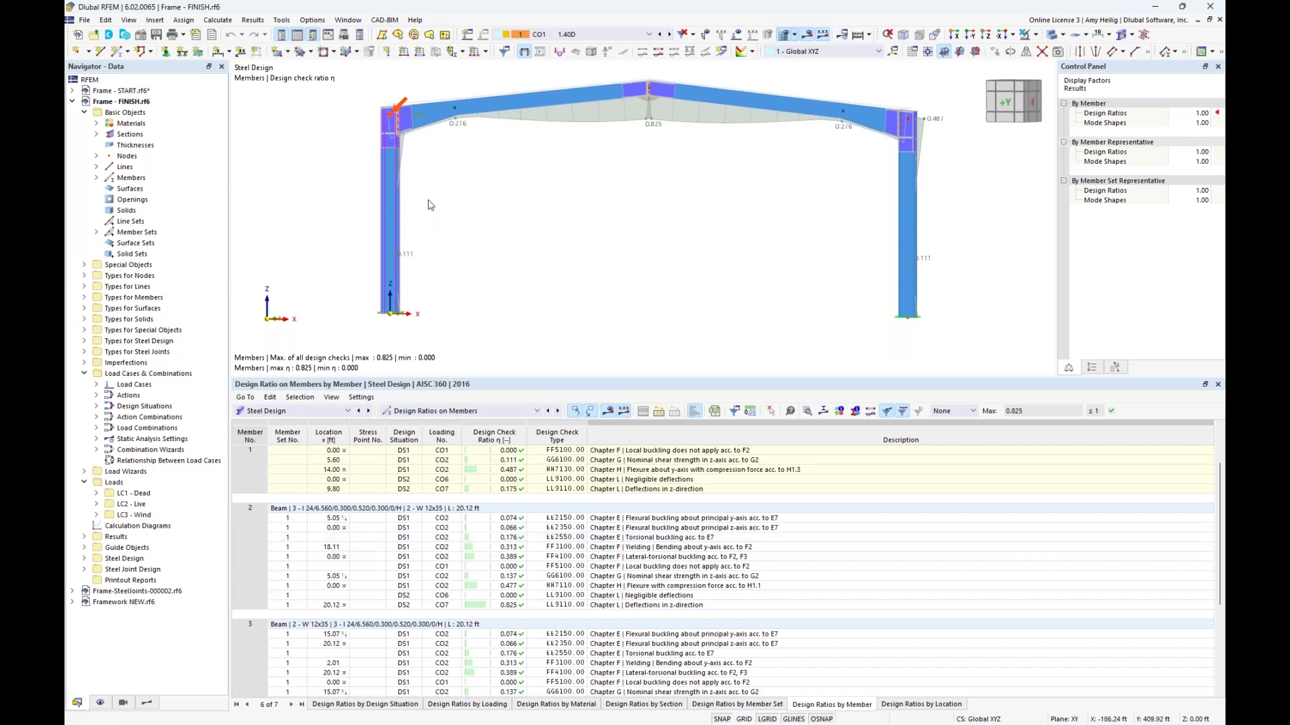
pyautogui.moveTo(600, 257); pyautogui.dragTo(612, 284, button='middle')
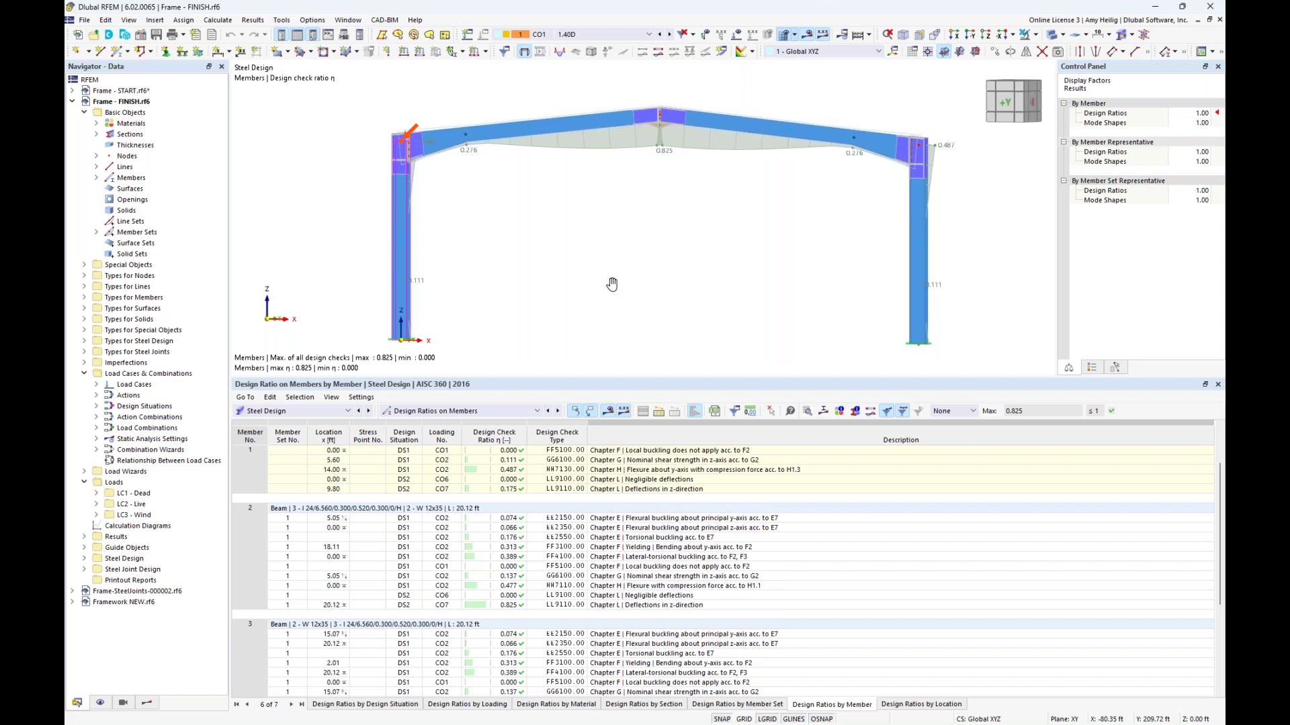
# Switch to the Framework NEW.rf6 model and highlight the lower and upper concrete floor surfaces in turn
pyautogui.click(348, 19)
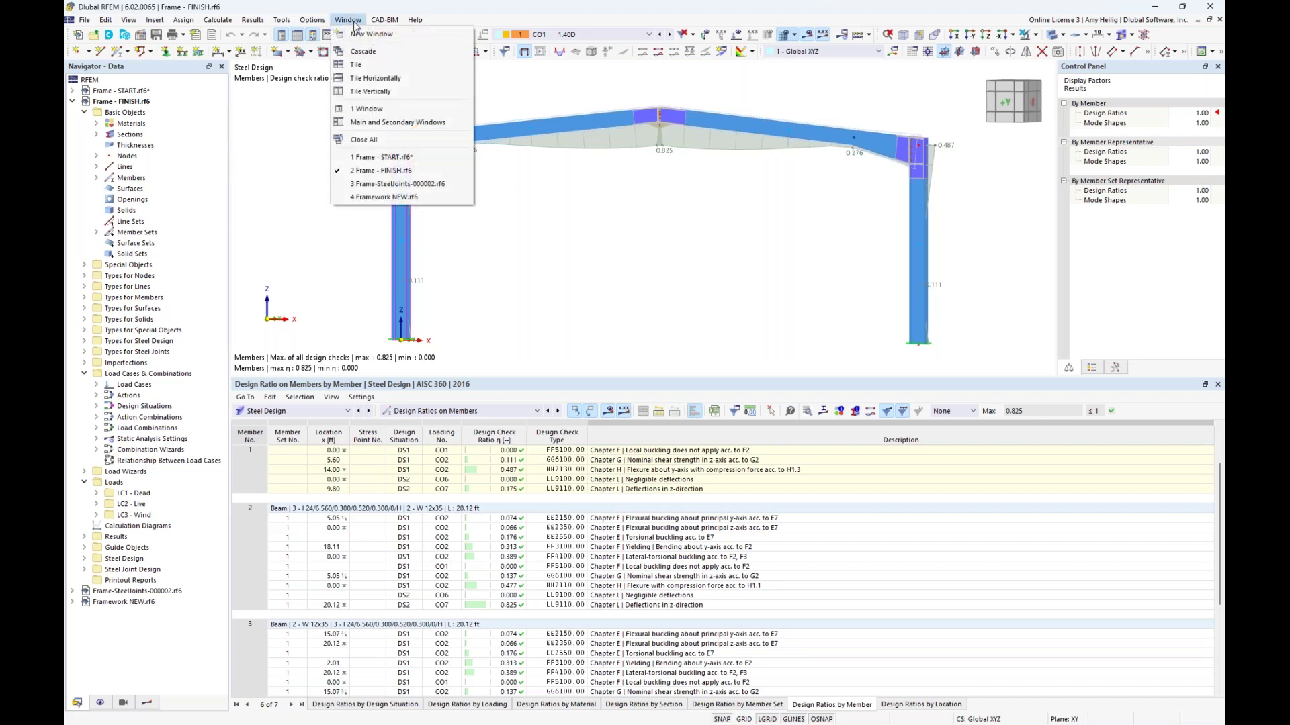
pyautogui.click(383, 197)
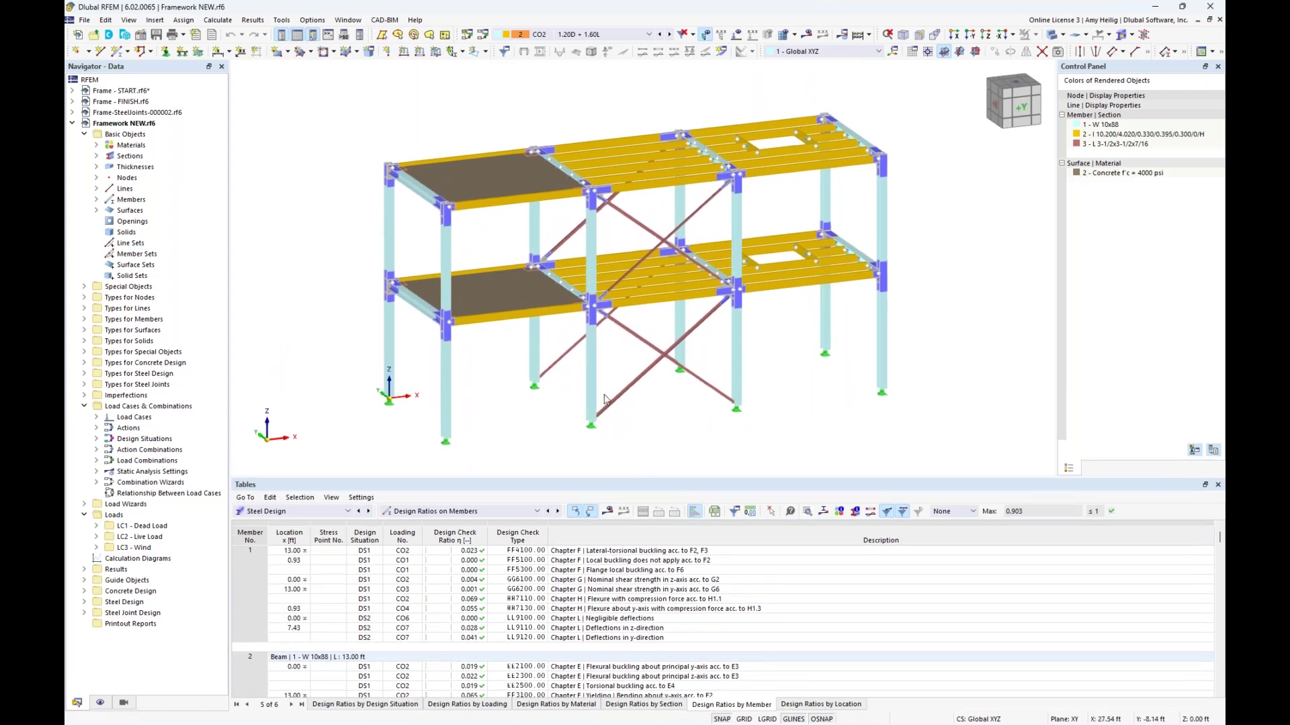
pyautogui.scroll(1, 530, 393)
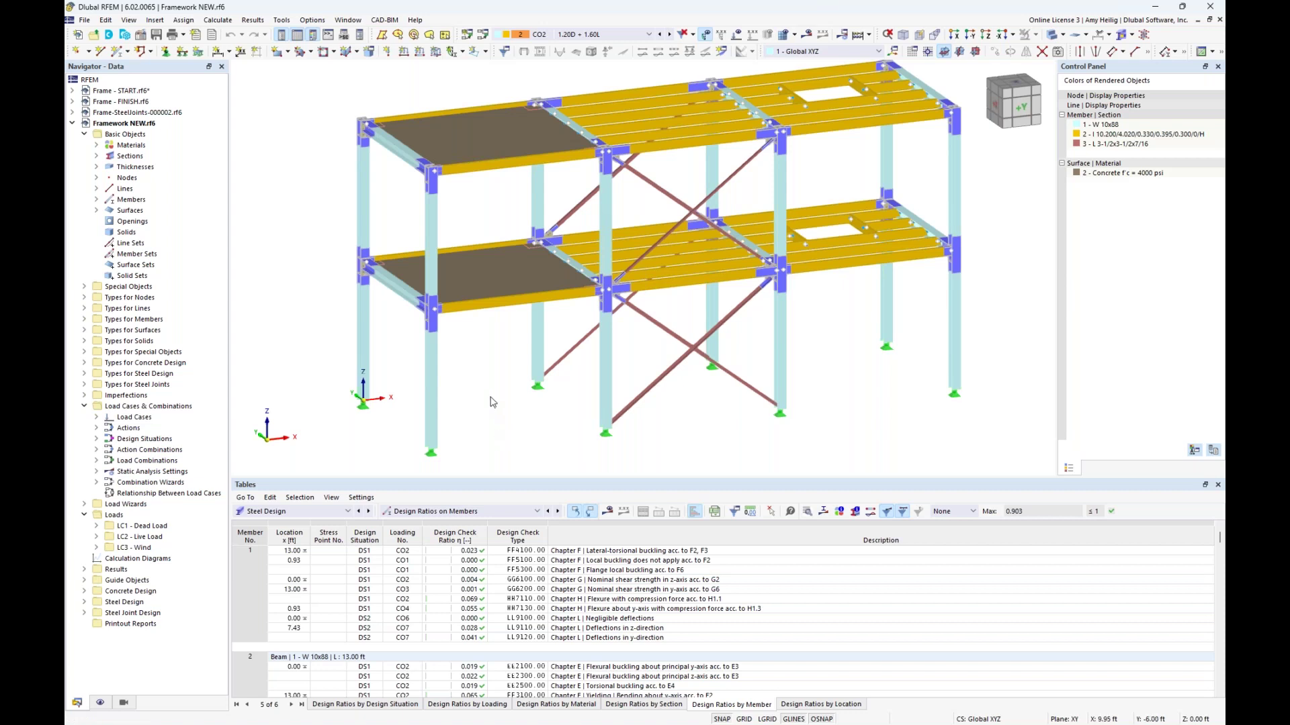
pyautogui.moveTo(491, 395); pyautogui.dragTo(489, 410, button='middle')
pyautogui.click(496, 292)
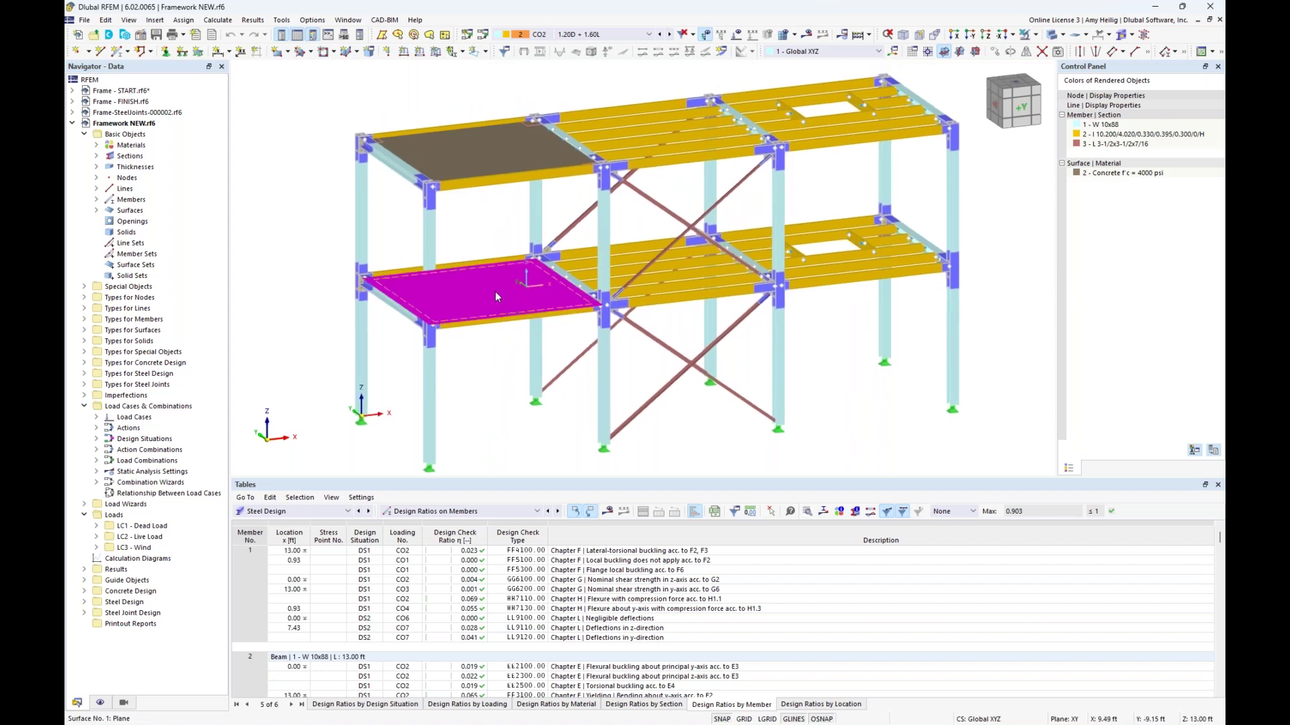
pyautogui.click(508, 153)
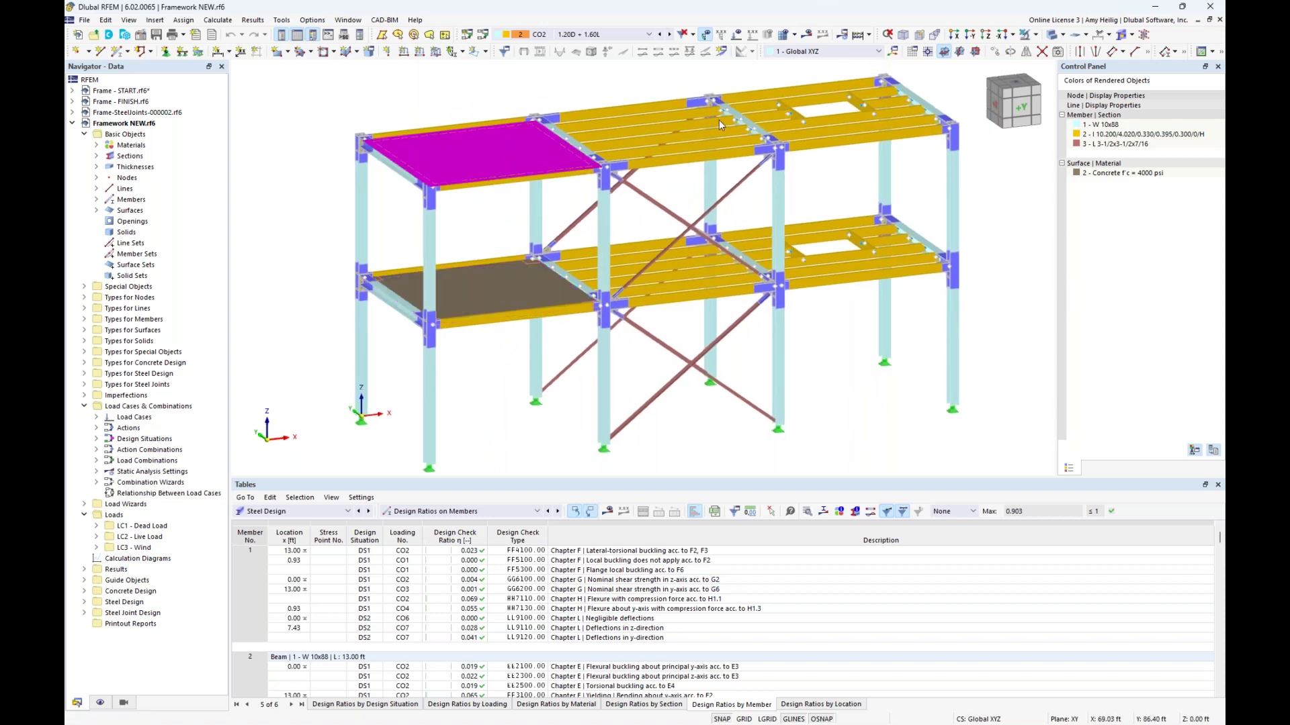
# Isolate steel joint 1 at the front braced column on the lower floor, selecting it in wireframe and restoring the solid display
pyautogui.click(1052, 37)
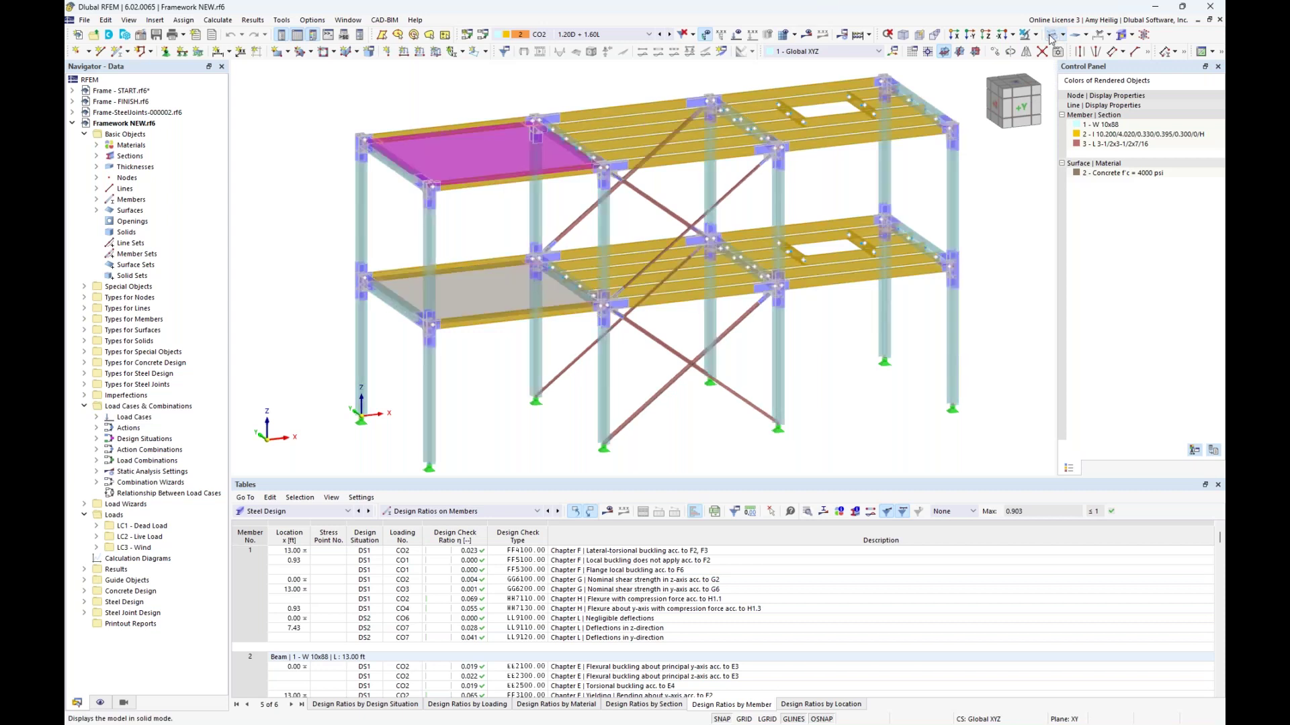
pyautogui.click(1052, 37)
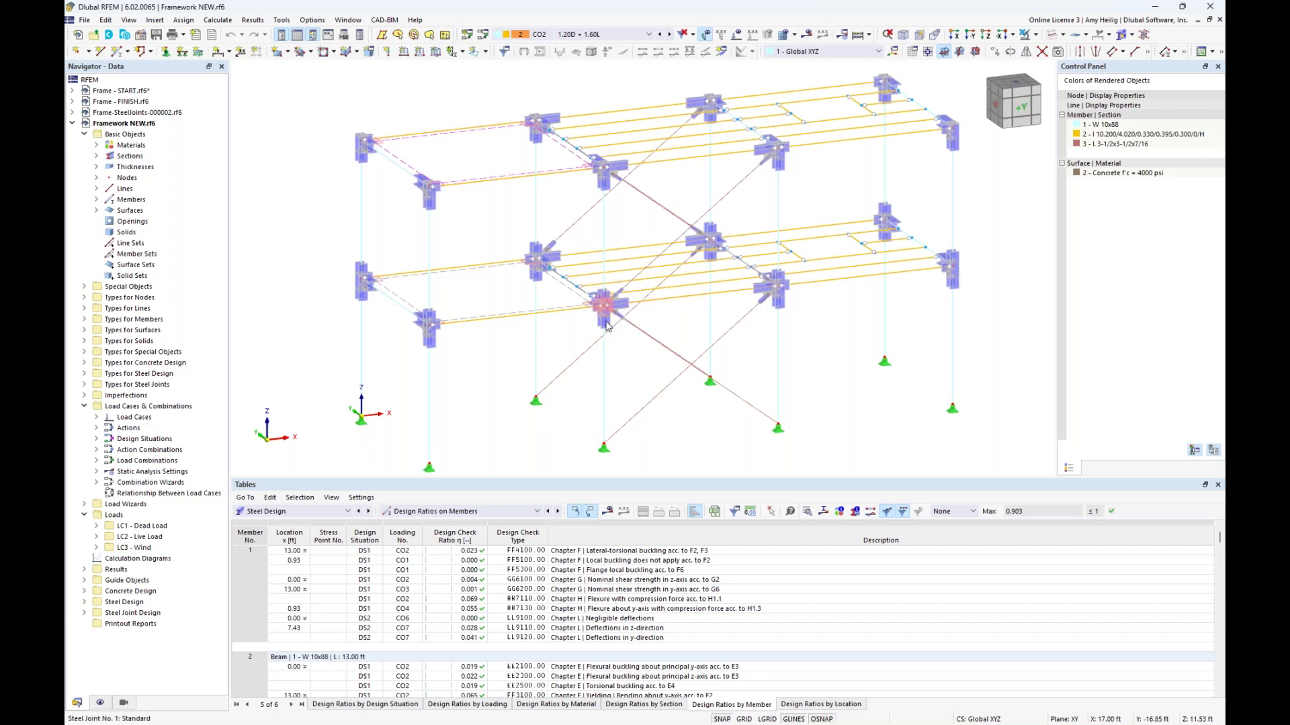
pyautogui.scroll(2, 608, 324)
pyautogui.scroll(3, 607, 320)
pyautogui.click(606, 296)
pyautogui.click(1035, 35)
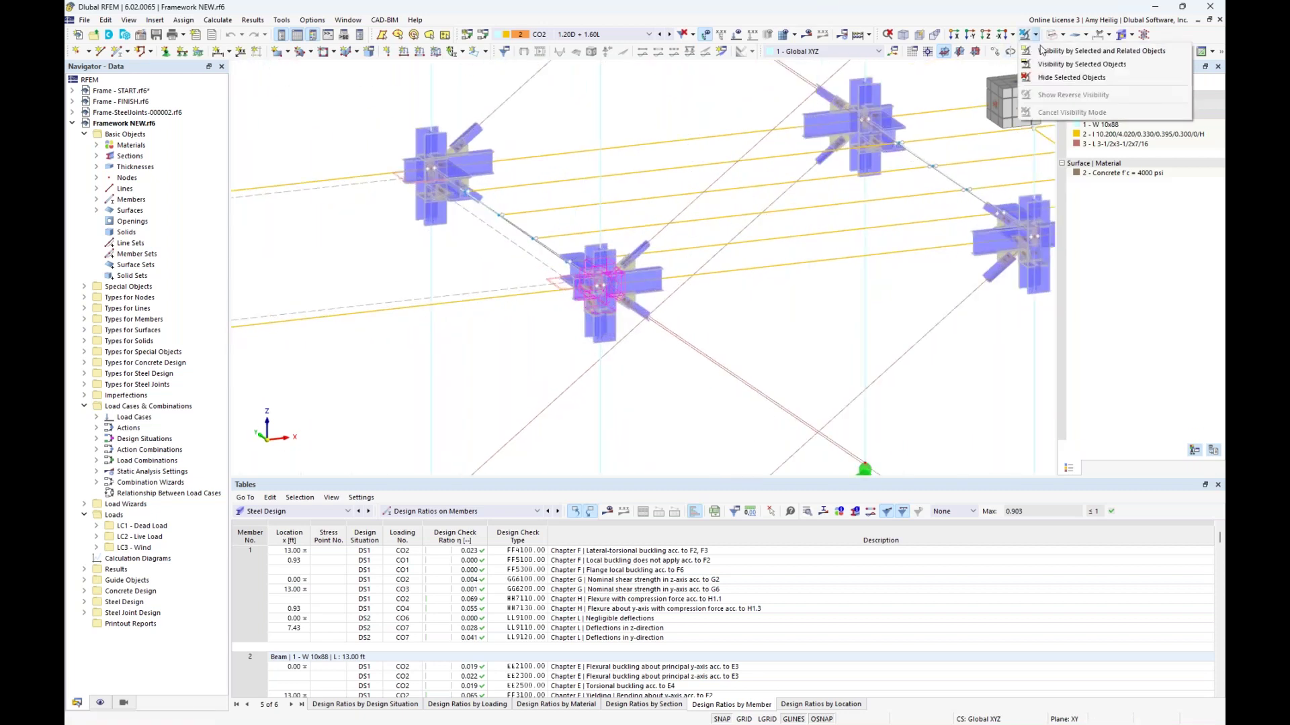
pyautogui.click(1043, 51)
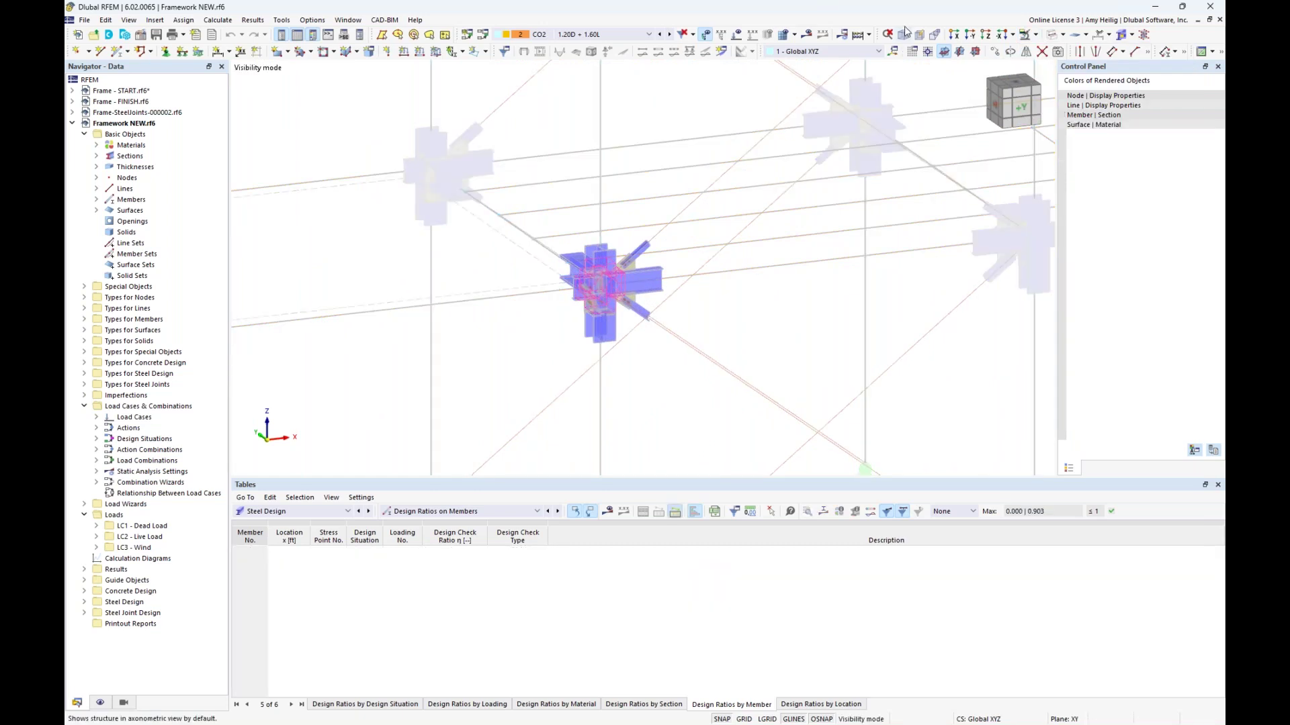
pyautogui.click(1052, 36)
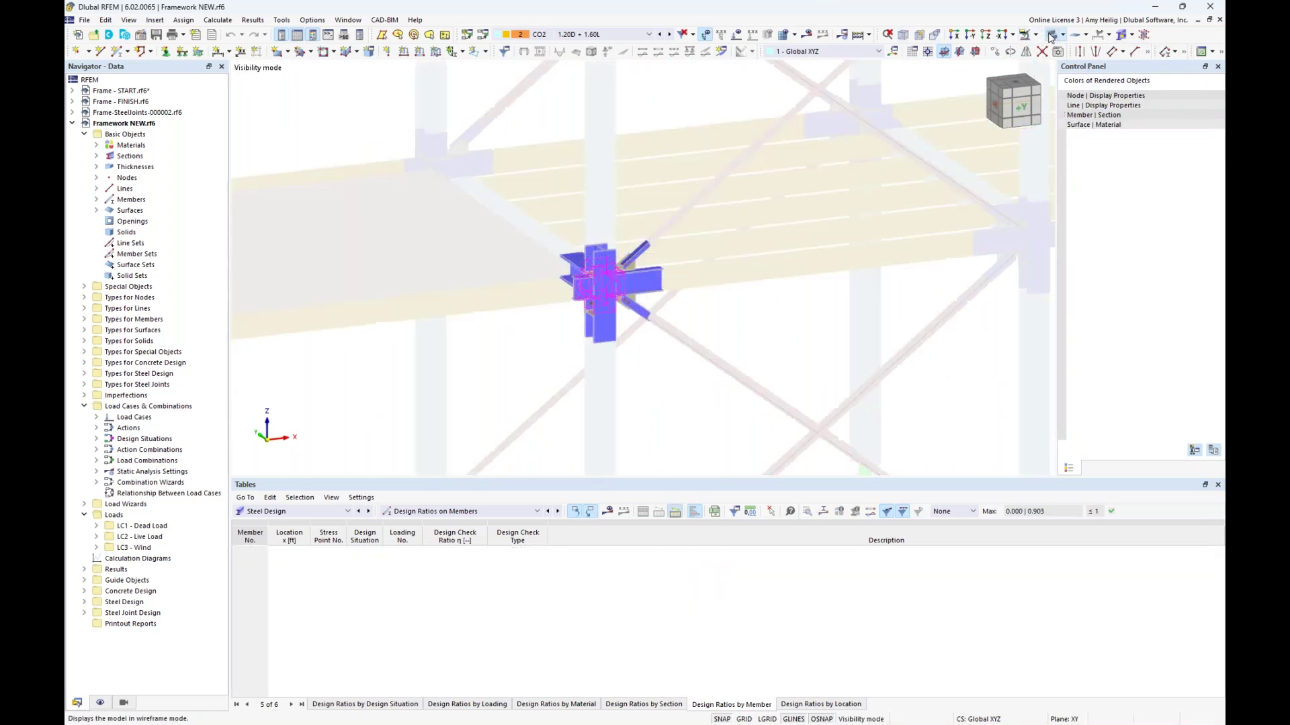
# Enlarge the model view and examine the isolated joint's end plate, haunch, bolts, welds and column stiffeners up close
pyautogui.keyDown('ctrl'); pyautogui.moveTo(567, 351); pyautogui.dragTo(679, 325, button='middle'); pyautogui.keyUp('ctrl')
pyautogui.scroll(3, 632, 290)
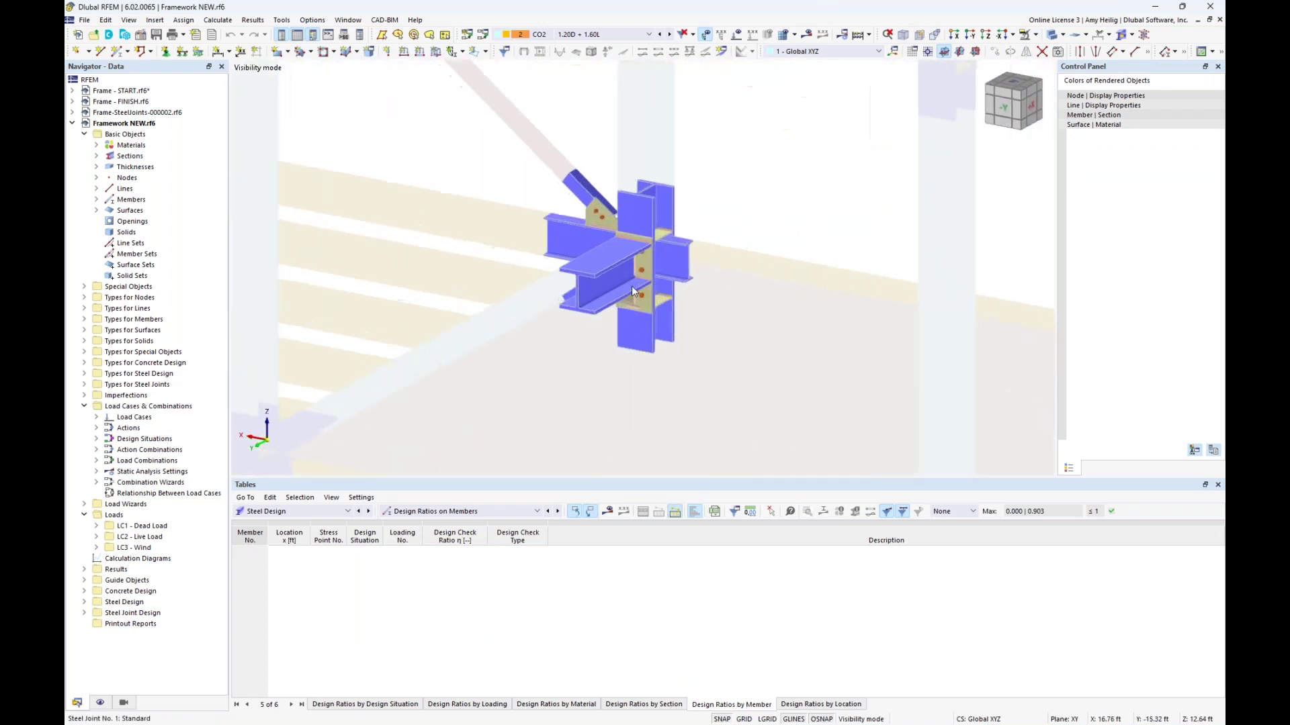
pyautogui.scroll(5, 632, 290)
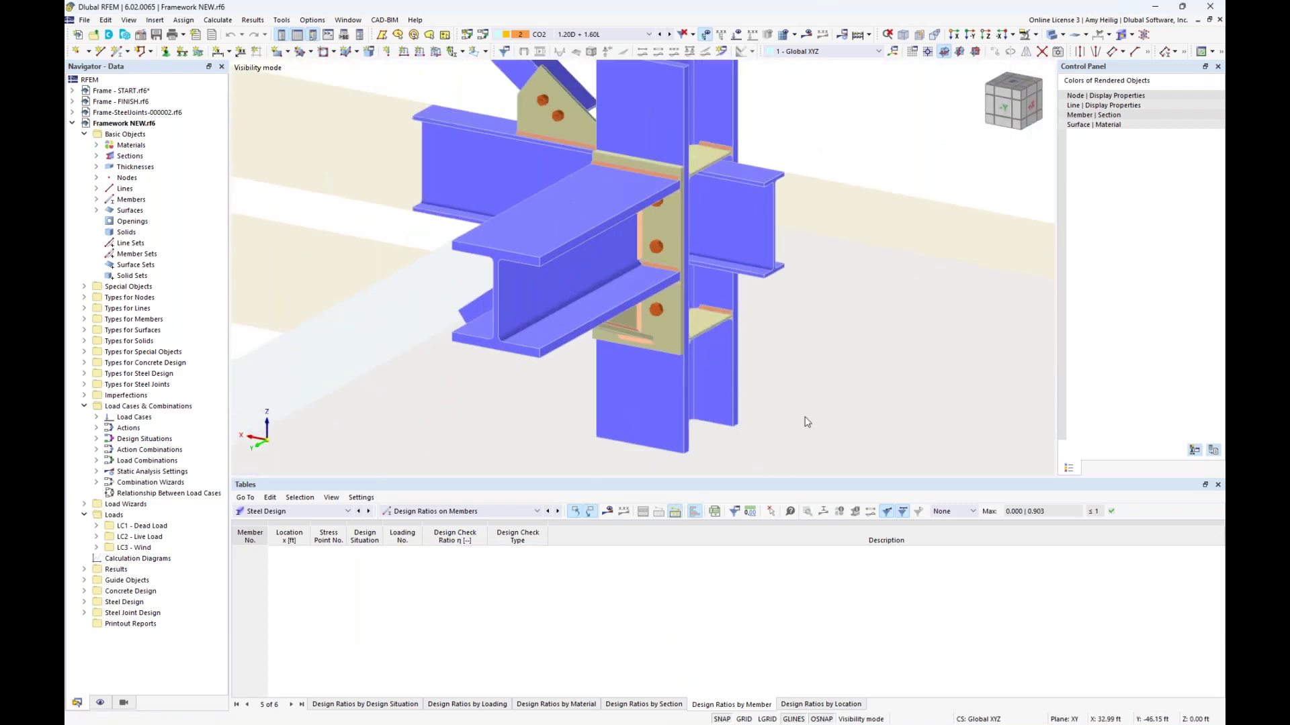
pyautogui.moveTo(802, 480); pyautogui.dragTo(802, 582)
pyautogui.moveTo(732, 403); pyautogui.dragTo(664, 378, button='middle')
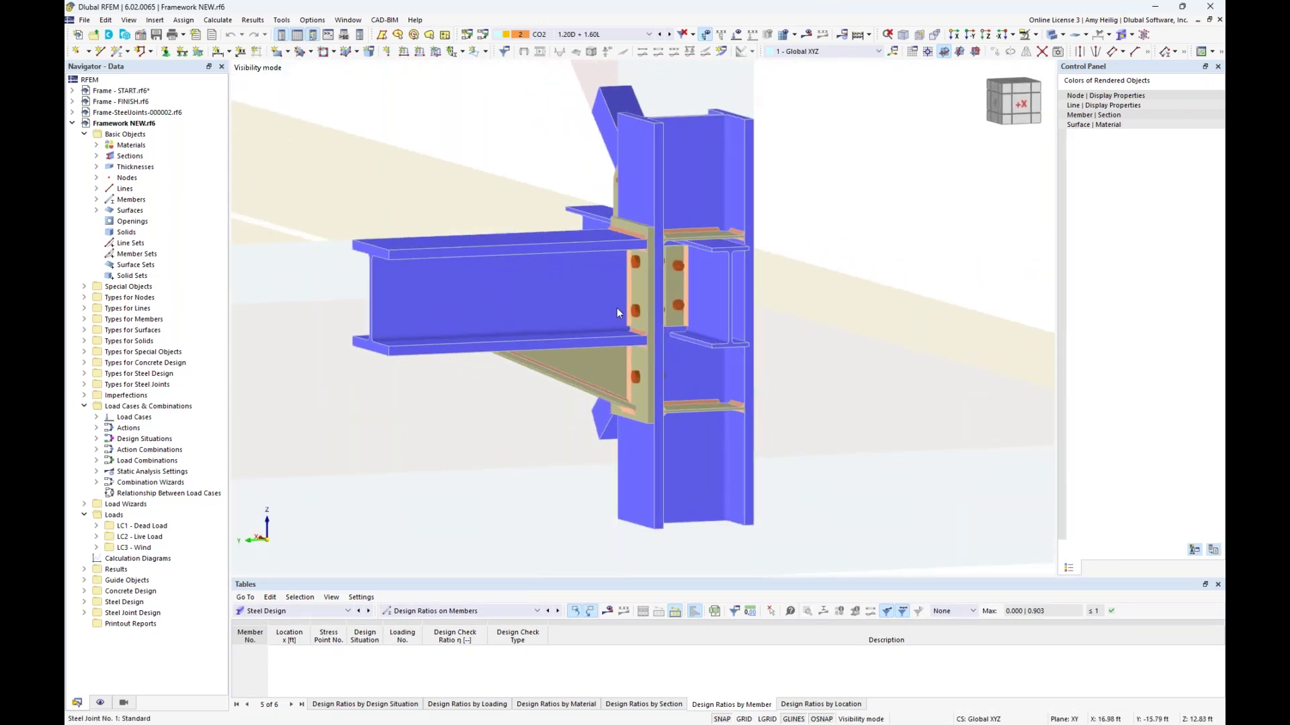
pyautogui.keyDown('ctrl'); pyautogui.moveTo(672, 292); pyautogui.dragTo(684, 322, button='middle'); pyautogui.keyUp('ctrl')
pyautogui.scroll(3, 648, 369)
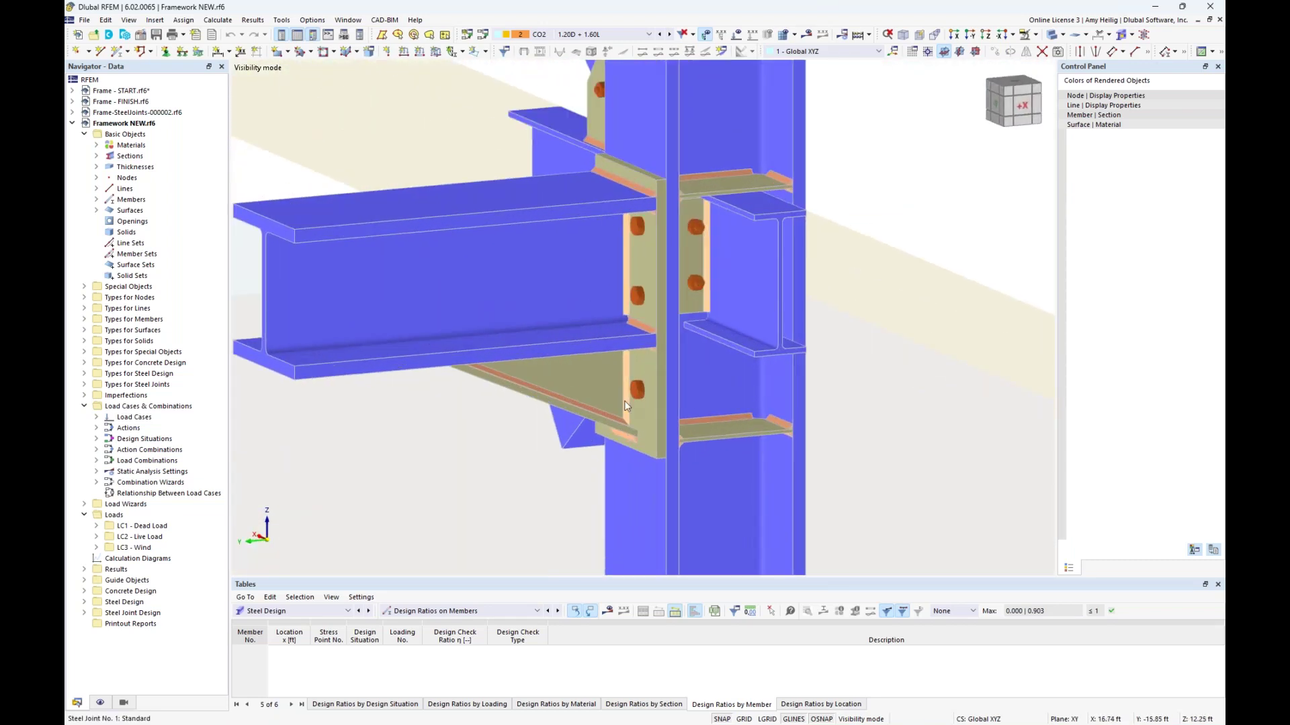
pyautogui.moveTo(751, 387)
pyautogui.keyDown('ctrl'); pyautogui.mouseDown(button='middle')
pyautogui.moveTo(743, 342)
pyautogui.moveTo(763, 380)
pyautogui.mouseUp(button='middle'); pyautogui.keyUp('ctrl')
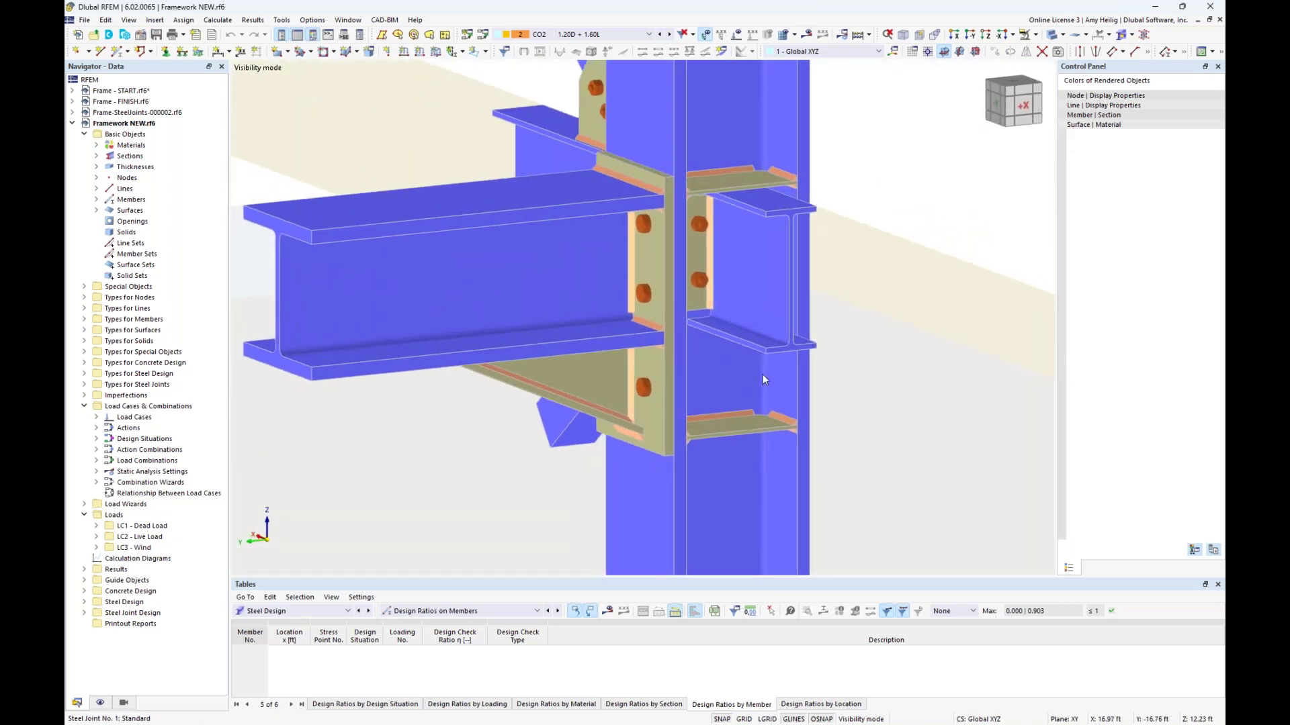
# Inspect the bolted gusset plates of the diagonal bracing from the other side and restore the visibility of the whole model
pyautogui.keyDown('ctrl'); pyautogui.moveTo(473, 349); pyautogui.dragTo(600, 247, button='middle'); pyautogui.keyUp('ctrl')
pyautogui.scroll(-3, 449, 285)
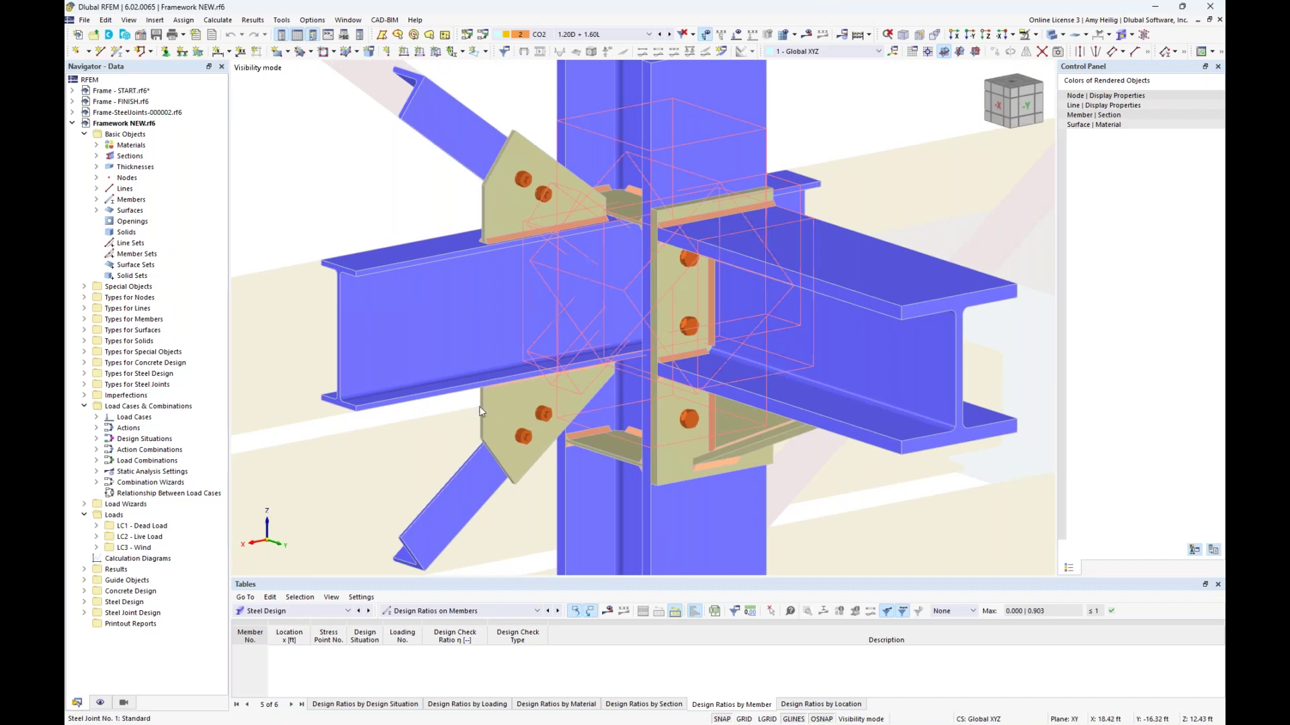
pyautogui.keyDown('ctrl'); pyautogui.moveTo(502, 409); pyautogui.dragTo(500, 369, button='middle'); pyautogui.keyUp('ctrl')
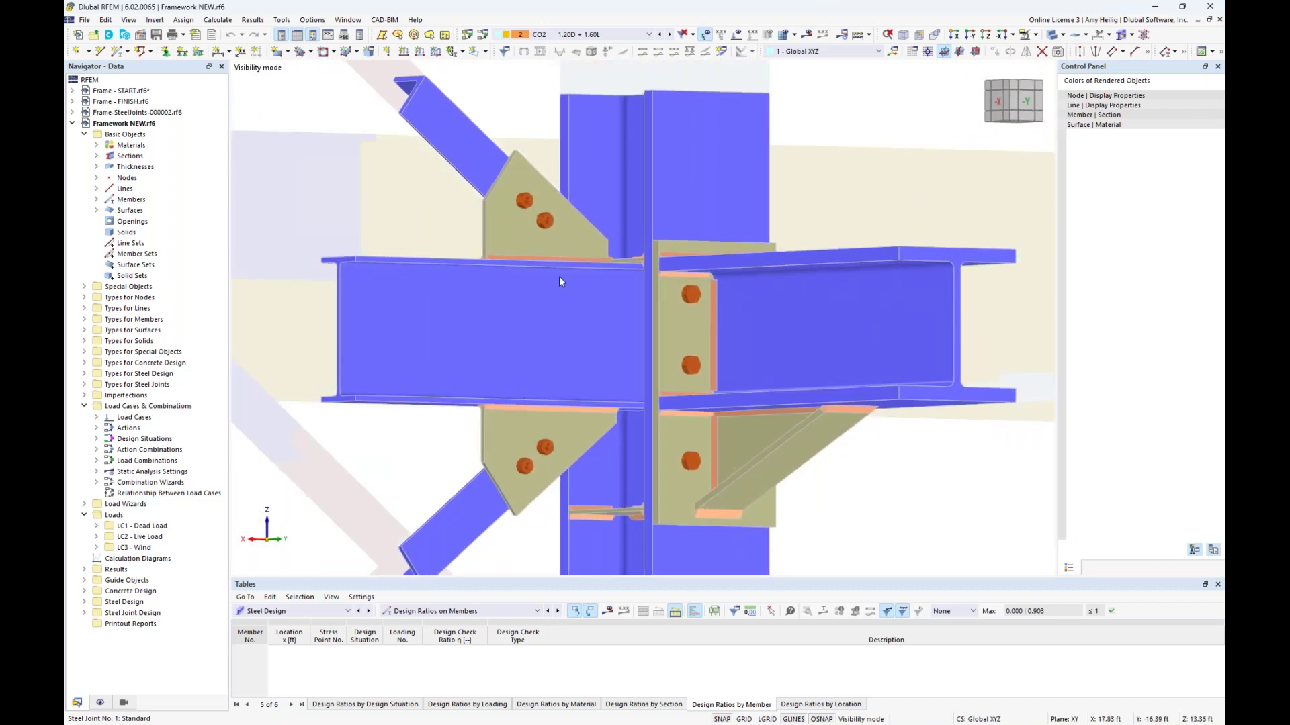
pyautogui.scroll(-2, 559, 277)
pyautogui.keyDown('ctrl'); pyautogui.moveTo(658, 307); pyautogui.dragTo(578, 353, button='middle'); pyautogui.keyUp('ctrl')
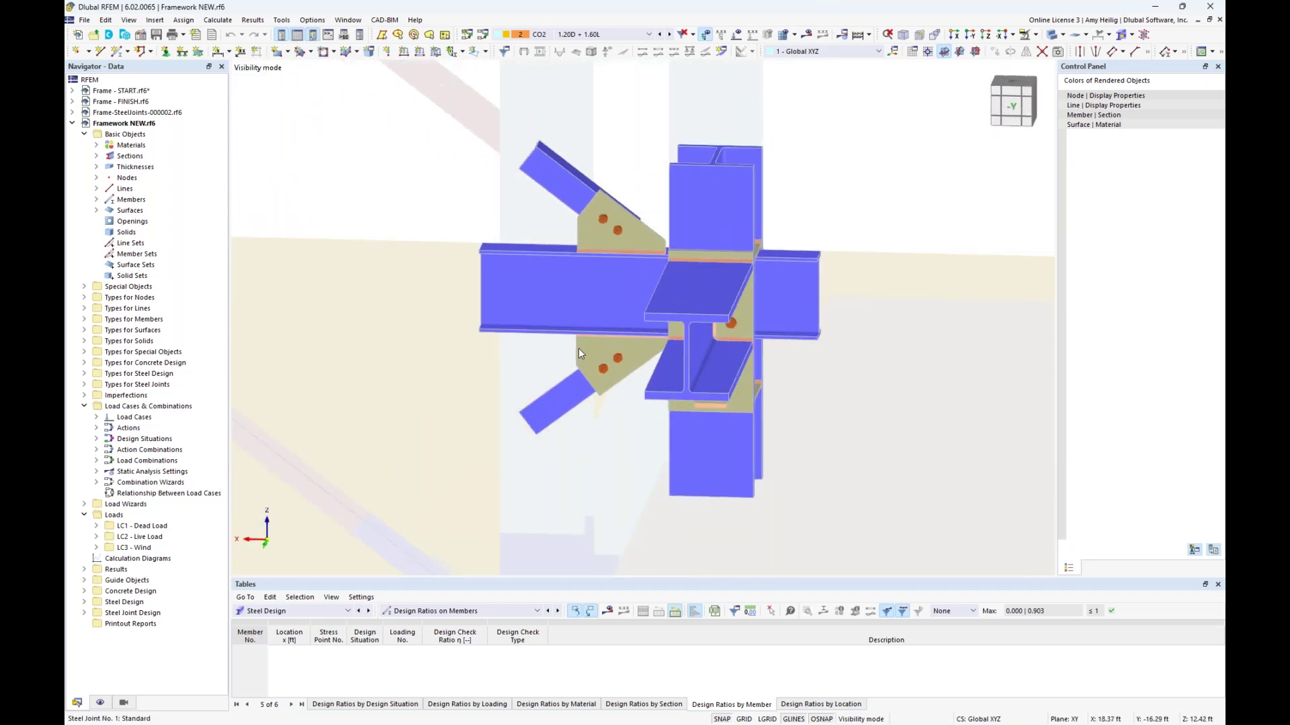
pyautogui.click(1035, 34)
pyautogui.click(1042, 113)
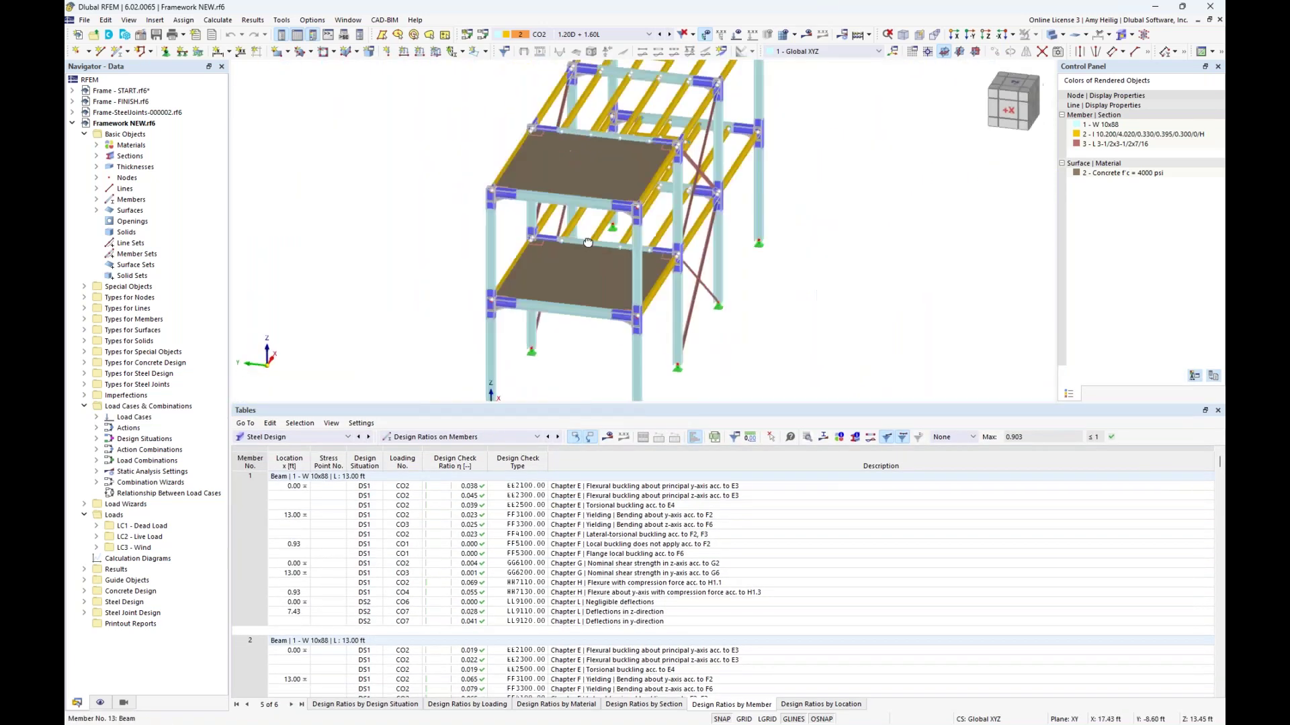
# Open the Steel Joint Design ratios by node for the framework and select the bolt check of node 8
pyautogui.click(285, 443)
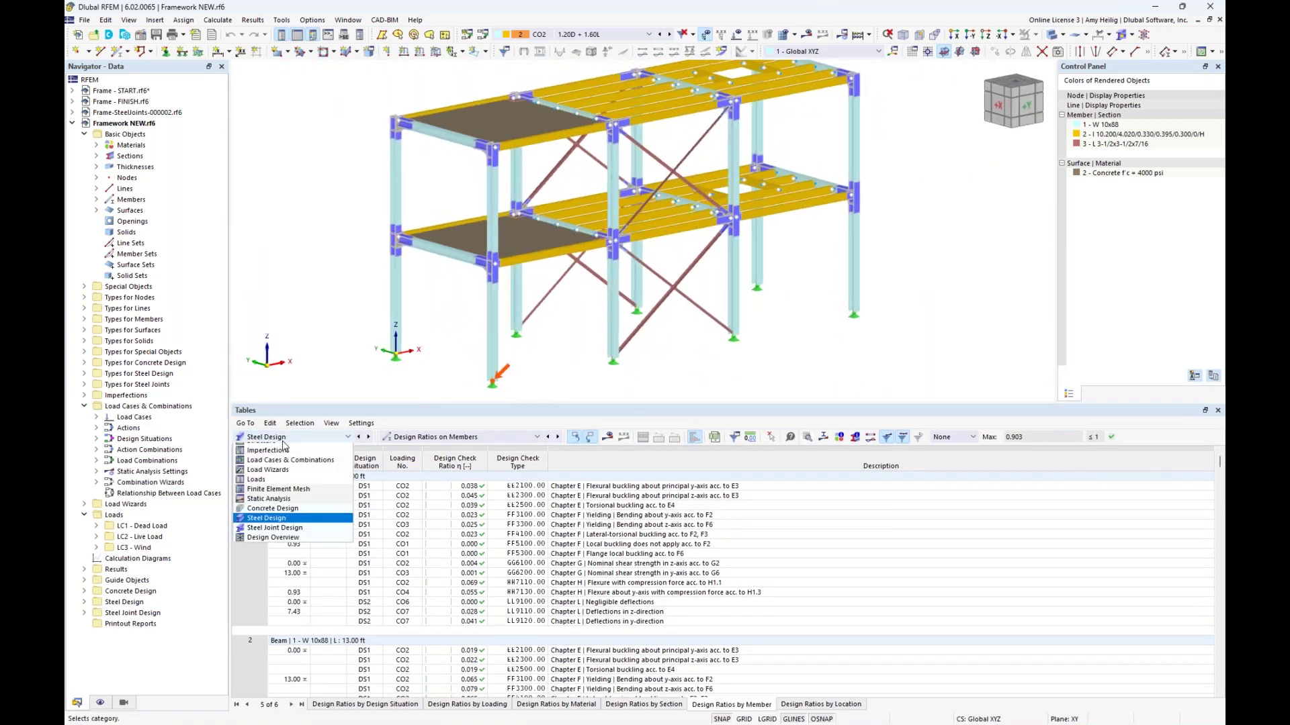
pyautogui.click(293, 539)
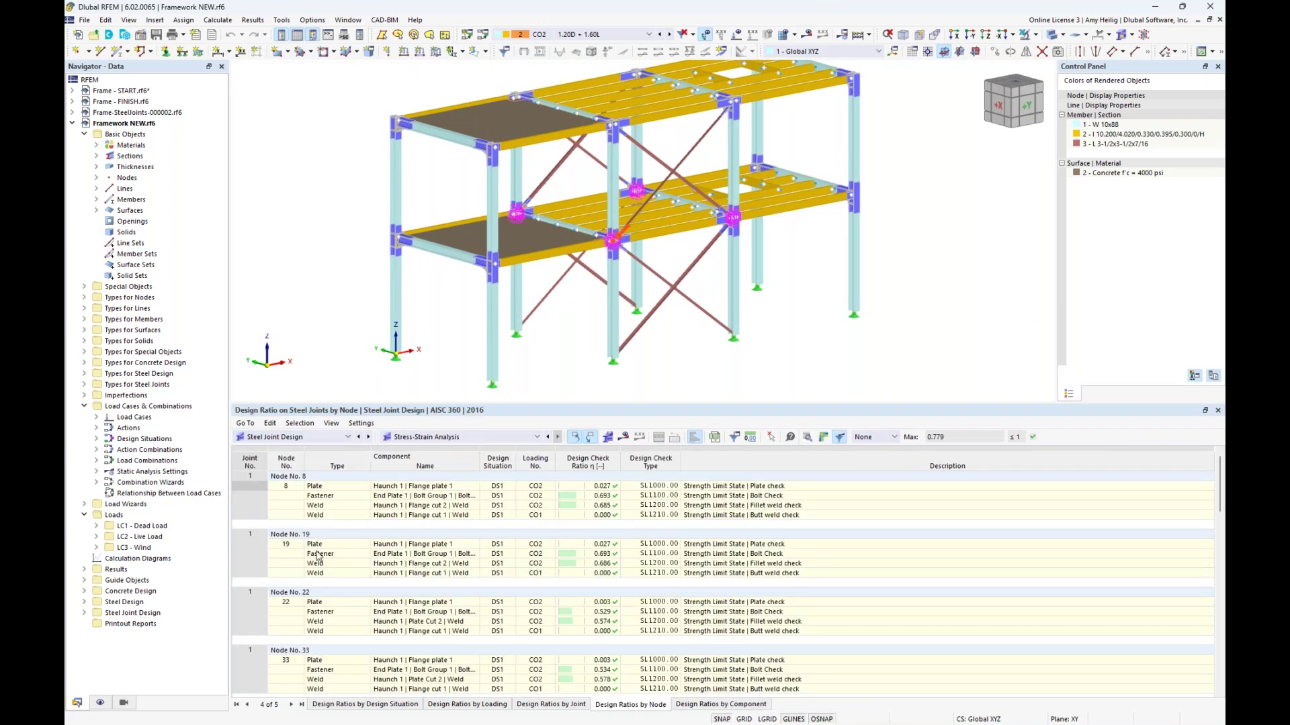
pyautogui.click(689, 498)
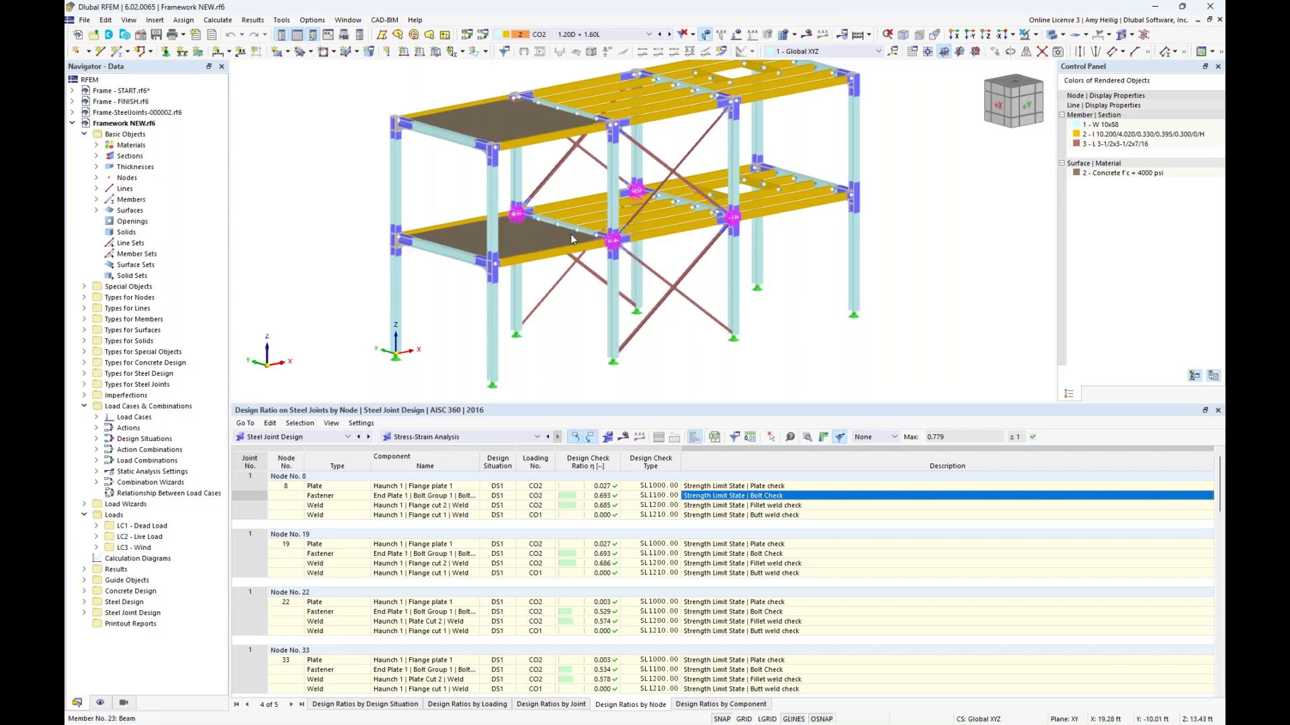
# Return to the Steel Design ratios by member and locate member 1 through its lateral-torsional buckling check
pyautogui.click(313, 438)
pyautogui.click(266, 525)
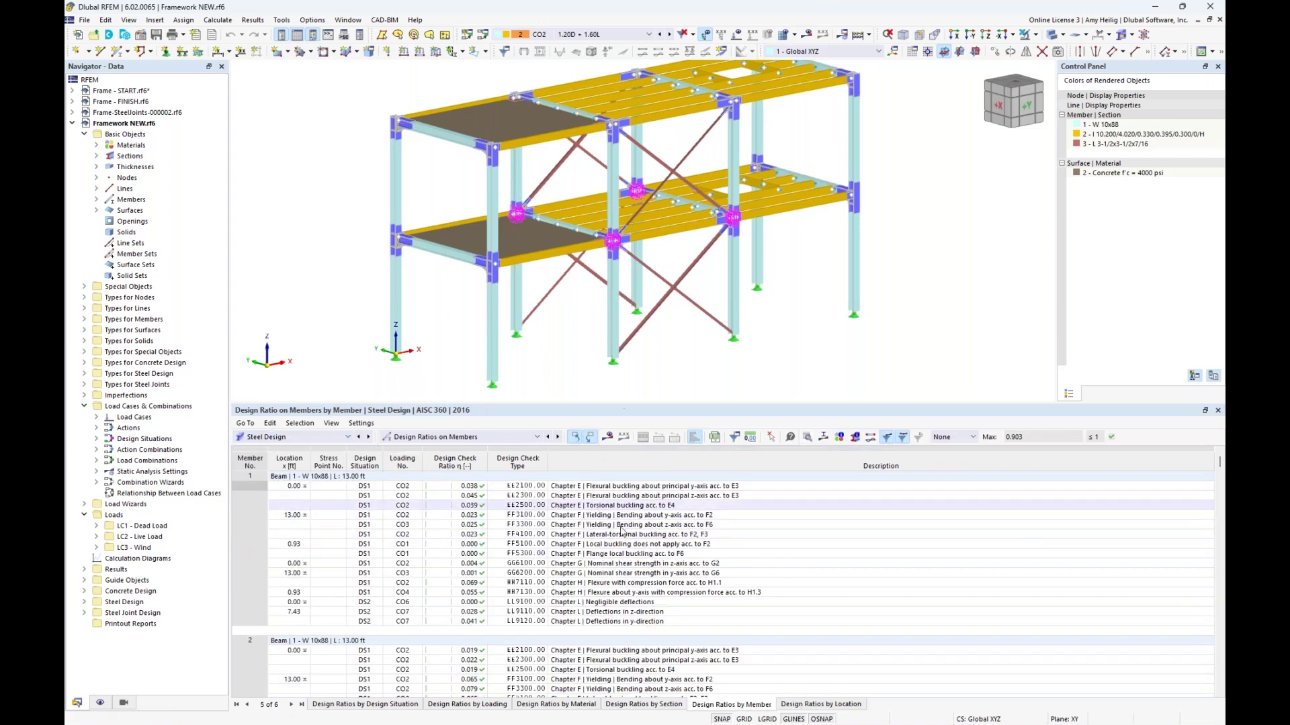
pyautogui.click(638, 534)
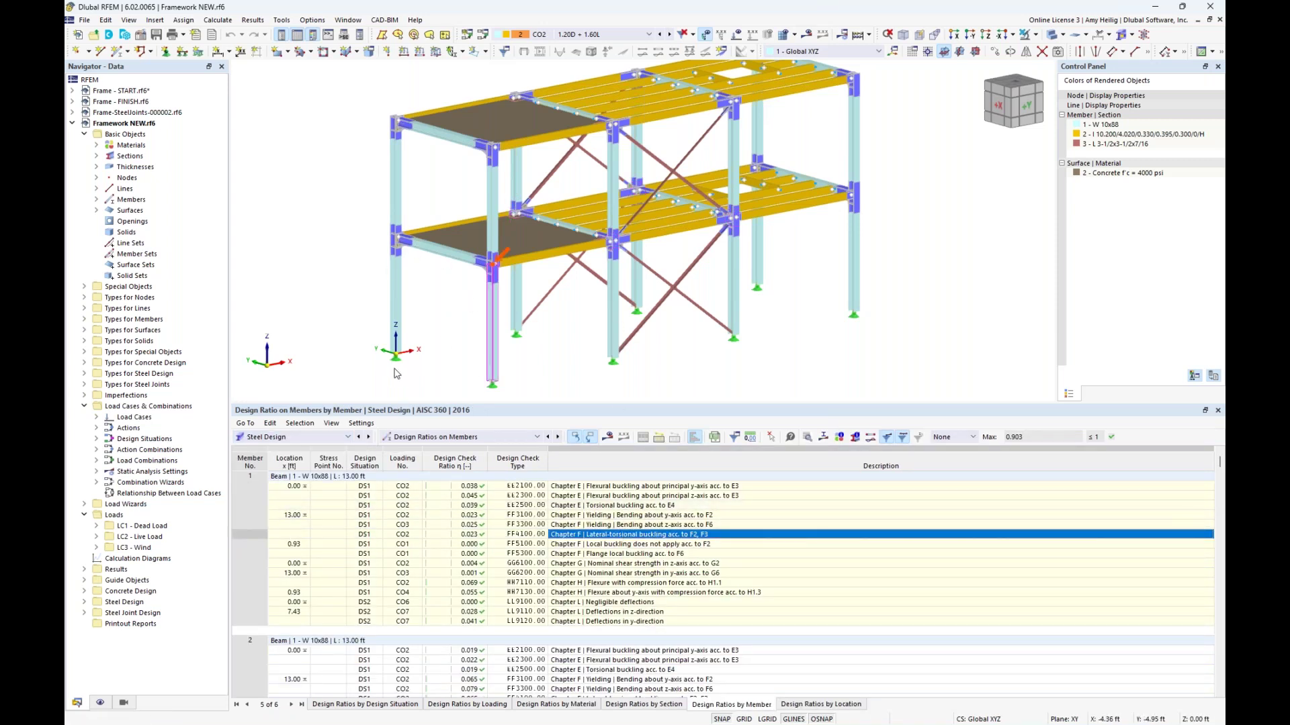
# Open the Concrete Design ratios by surface and review the design checks of surfaces 1 and 2
pyautogui.click(321, 437)
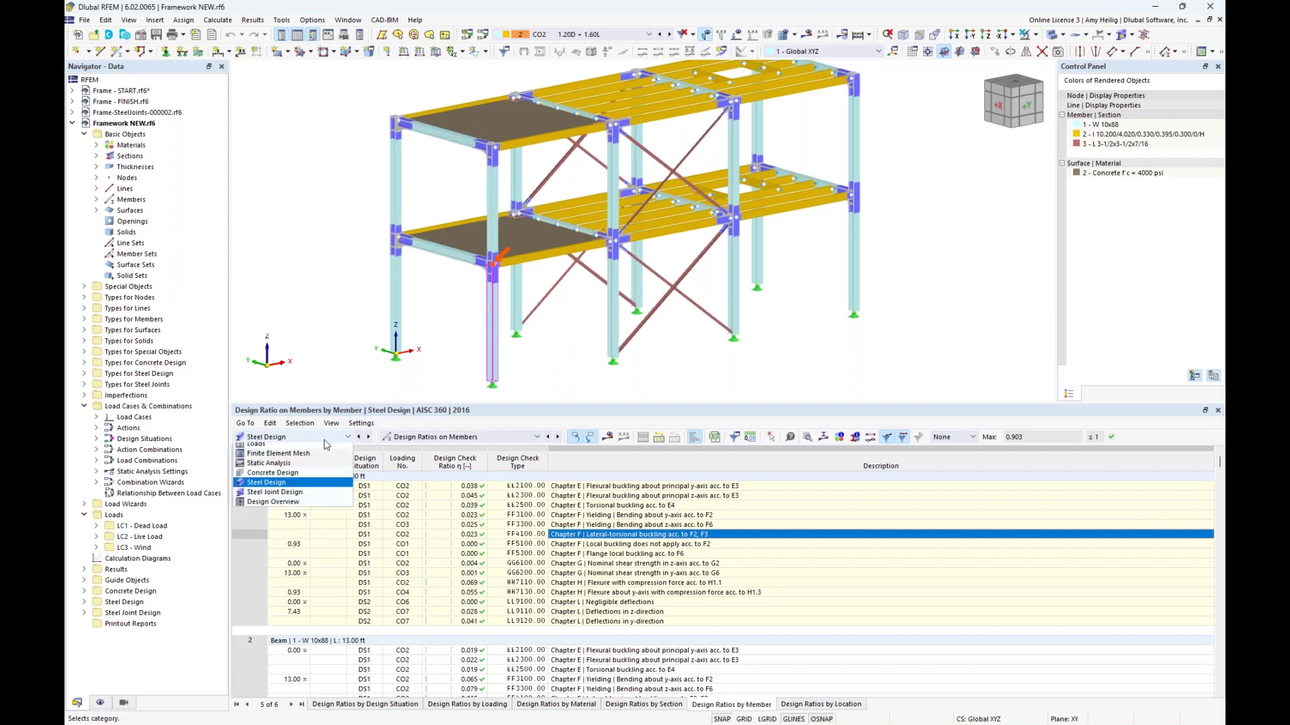
pyautogui.click(309, 516)
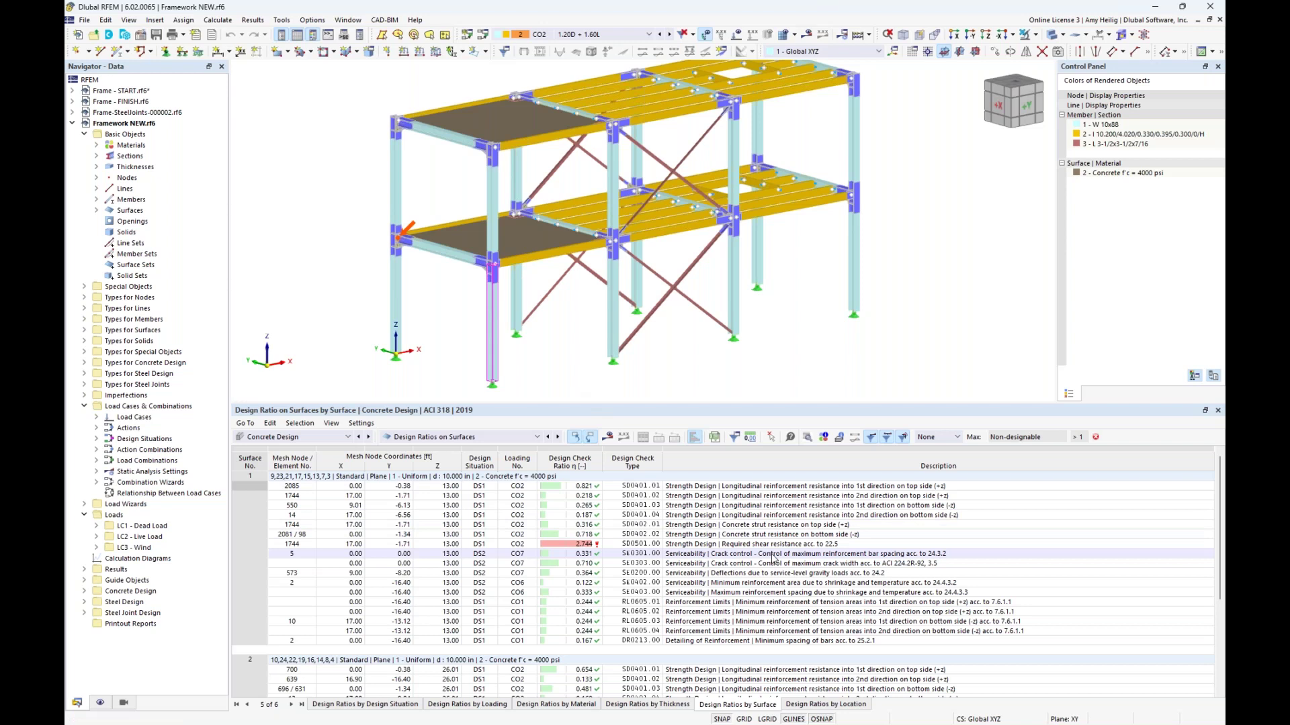
pyautogui.scroll(-4, 772, 558)
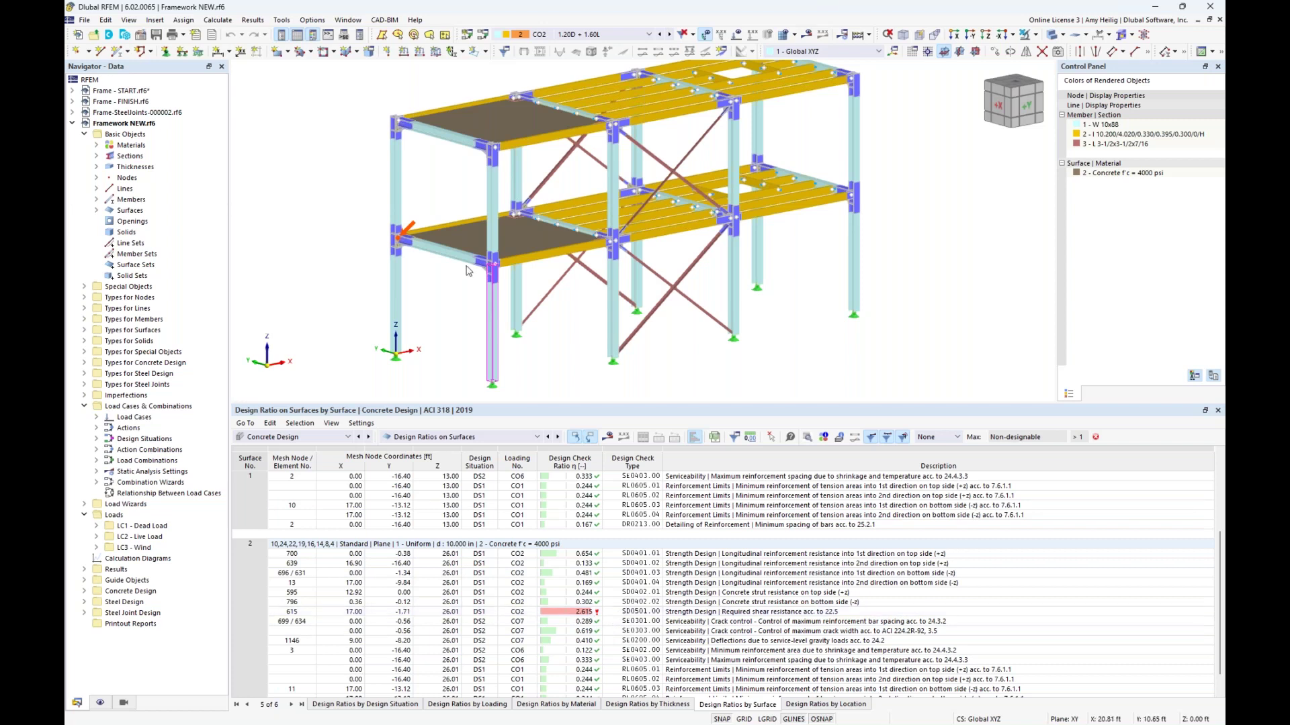
# Inspect the framework's lower concrete slab up close and enlarge the model view to show the whole structure from a more frontal angle
pyautogui.scroll(5, 412, 239)
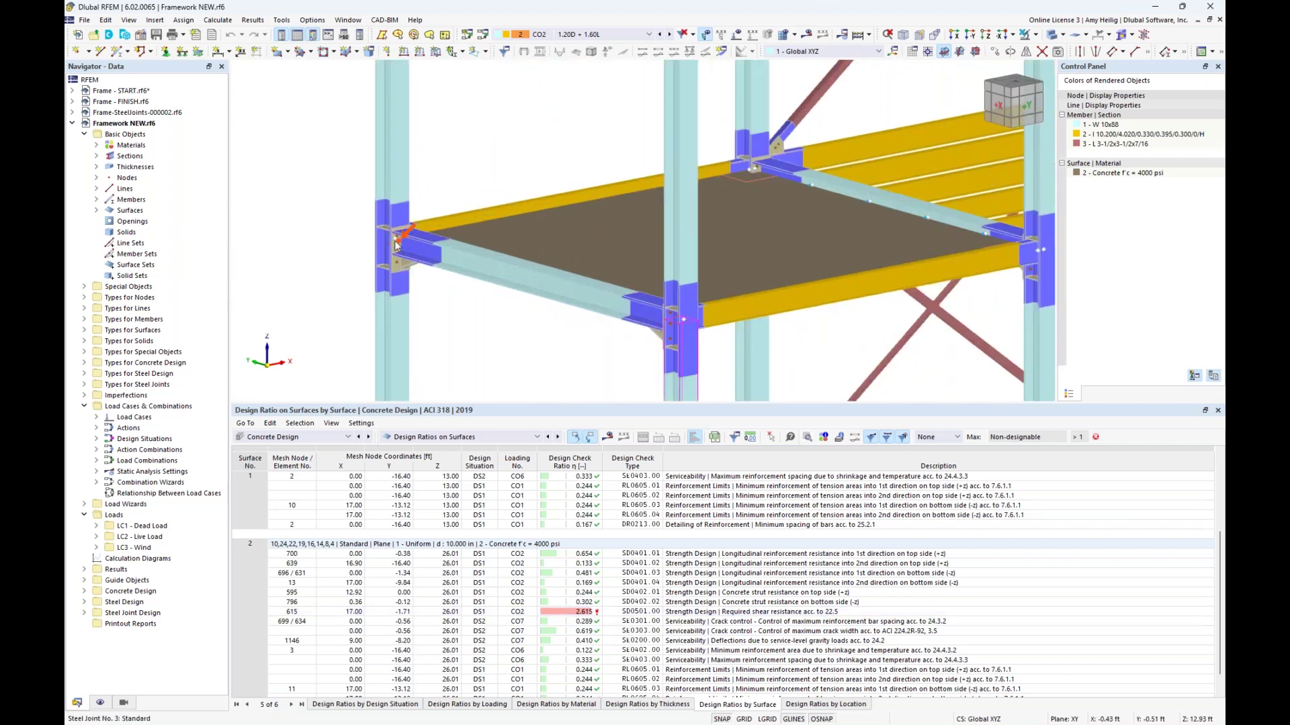
pyautogui.scroll(-5, 400, 242)
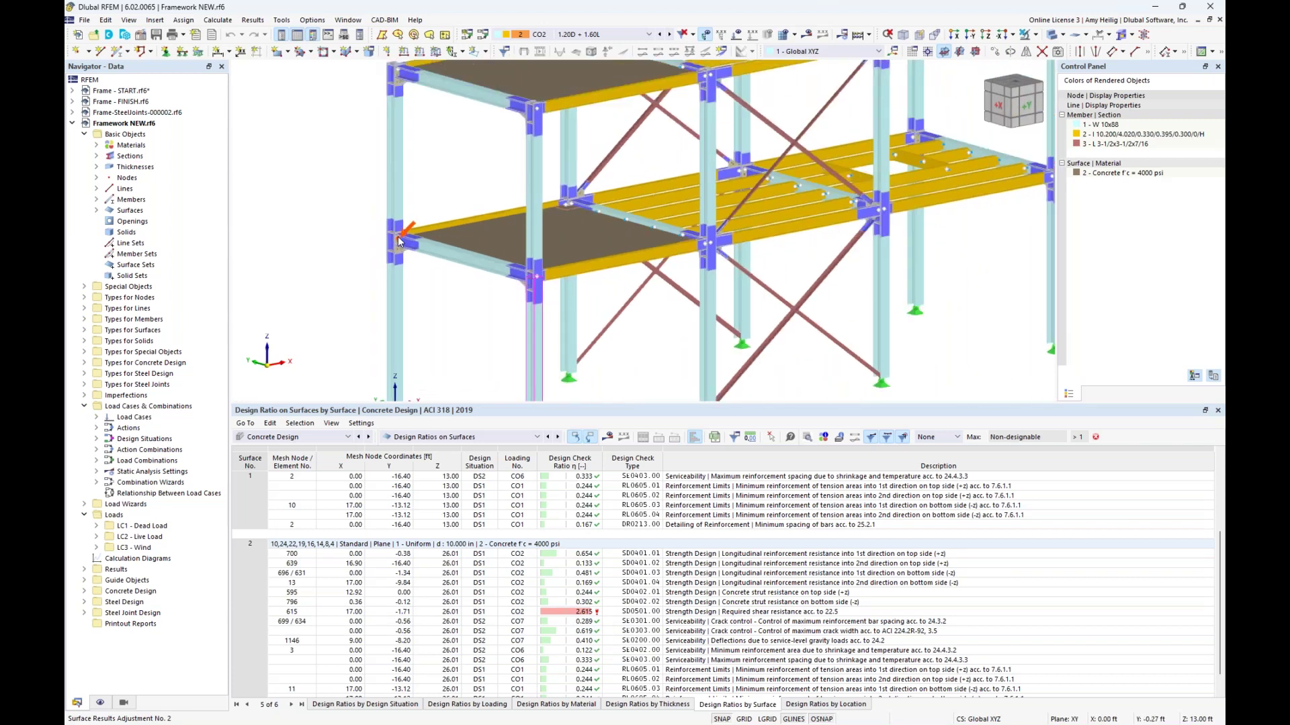
pyautogui.scroll(-2, 401, 242)
pyautogui.scroll(-1, 779, 596)
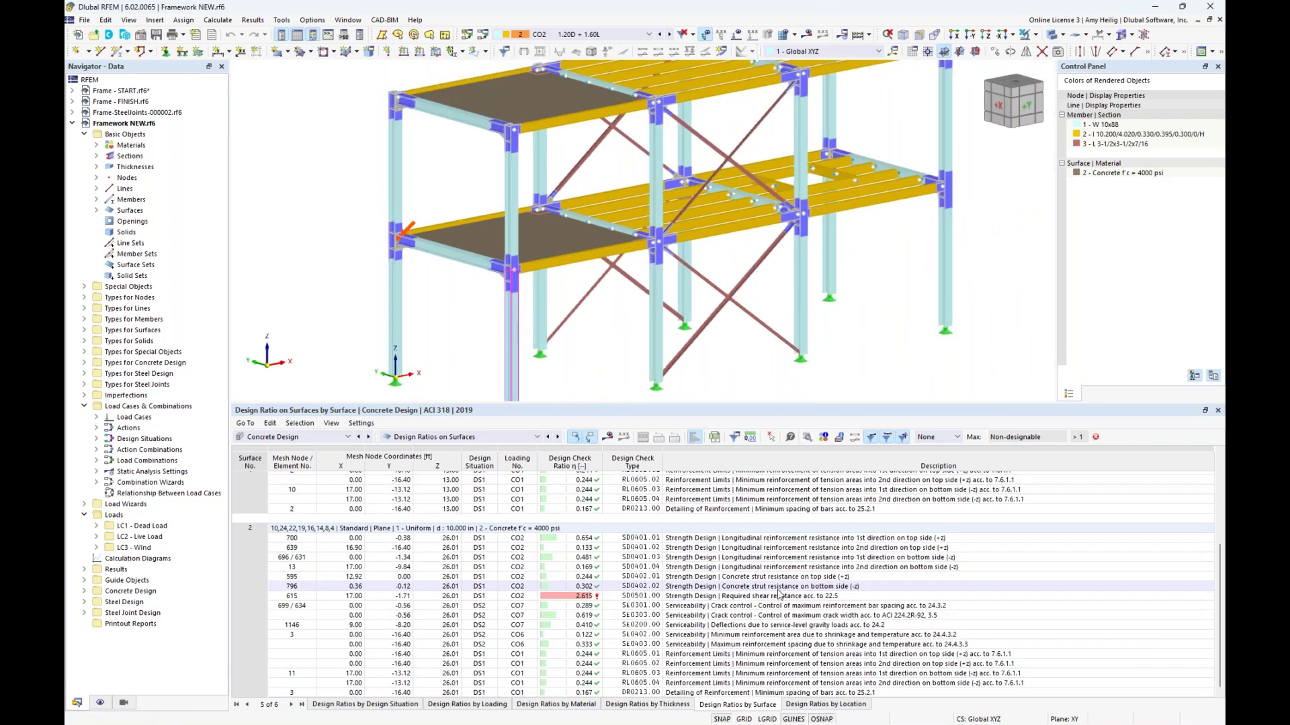
pyautogui.keyDown('ctrl'); pyautogui.moveTo(883, 348); pyautogui.dragTo(844, 339, button='middle'); pyautogui.keyUp('ctrl')
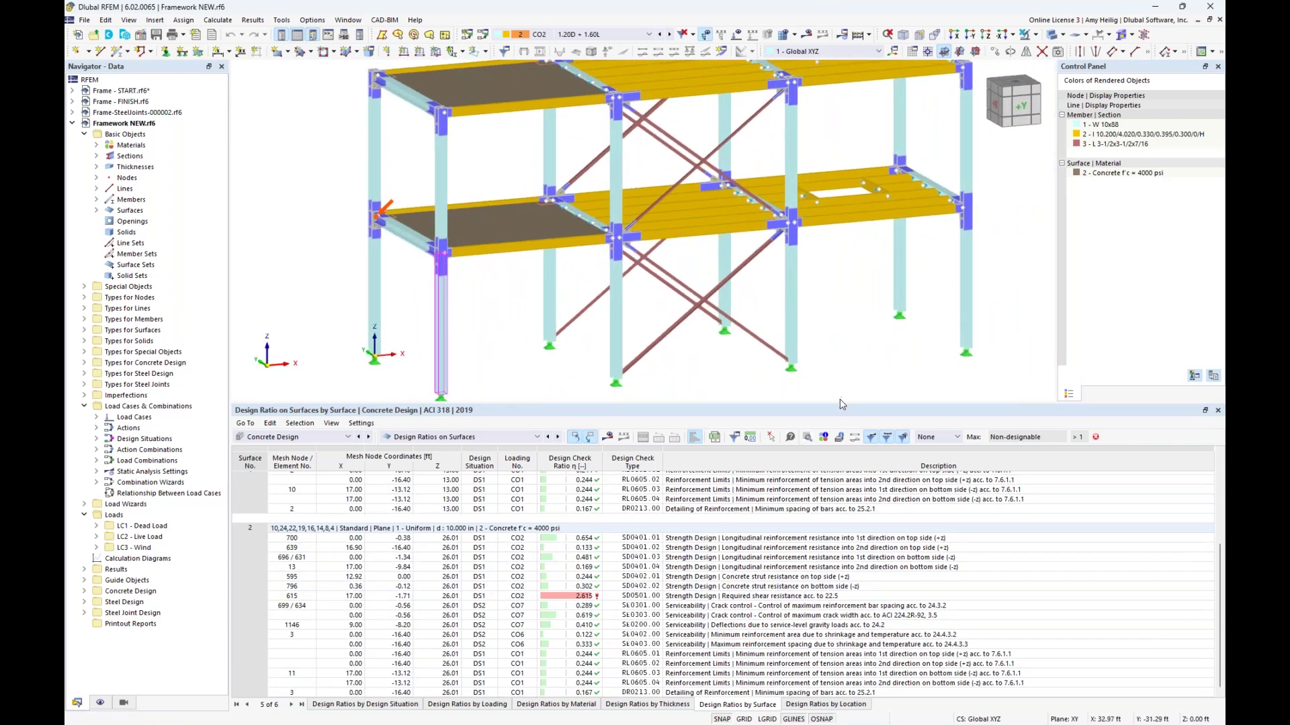
pyautogui.moveTo(839, 404); pyautogui.dragTo(843, 520)
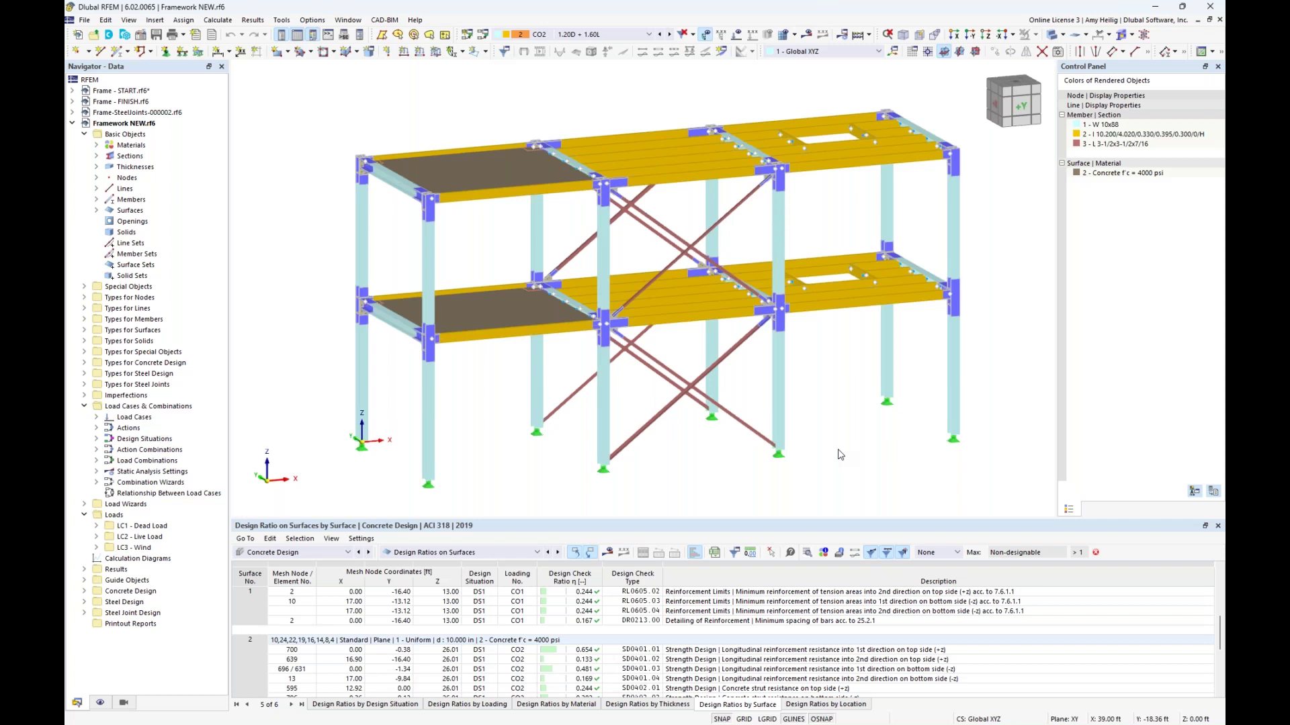
# Switch to the running PowerPoint slide show and advance to the slide "Steel Joints Add-on Future Developments"
pyautogui.press('super+Tab')
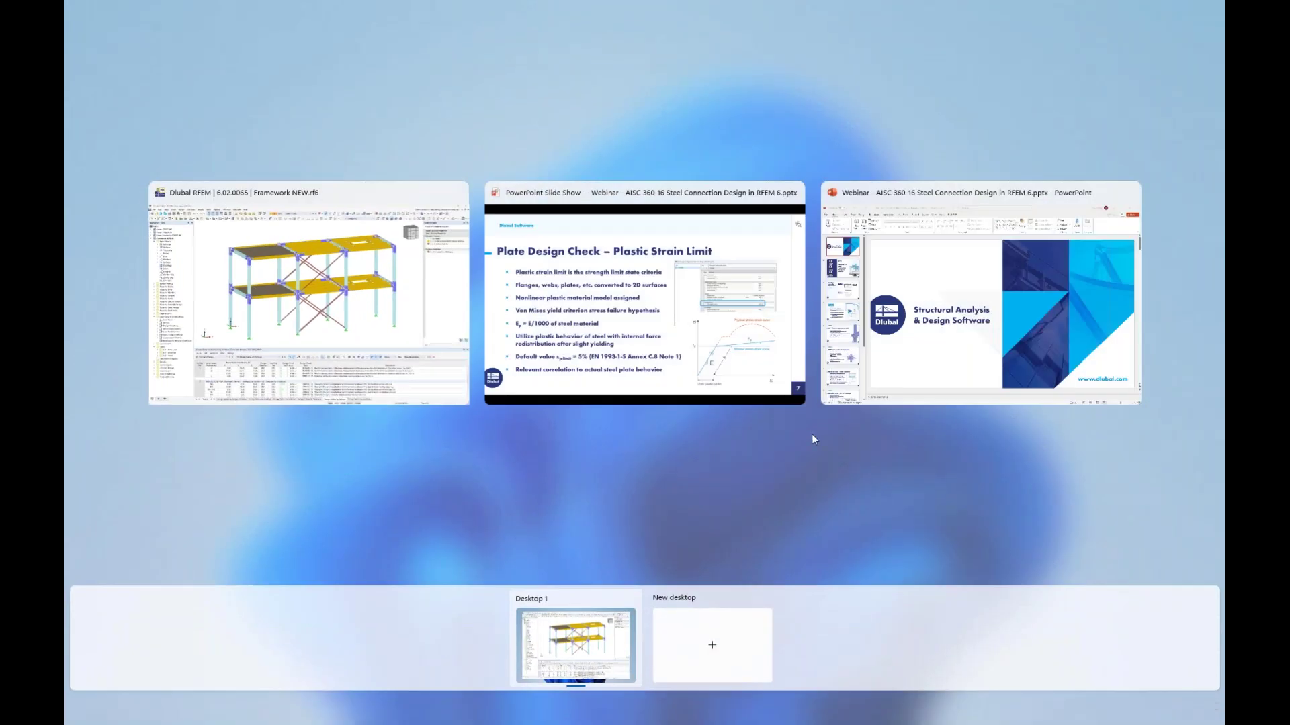
pyautogui.click(631, 337)
pyautogui.press('Right')
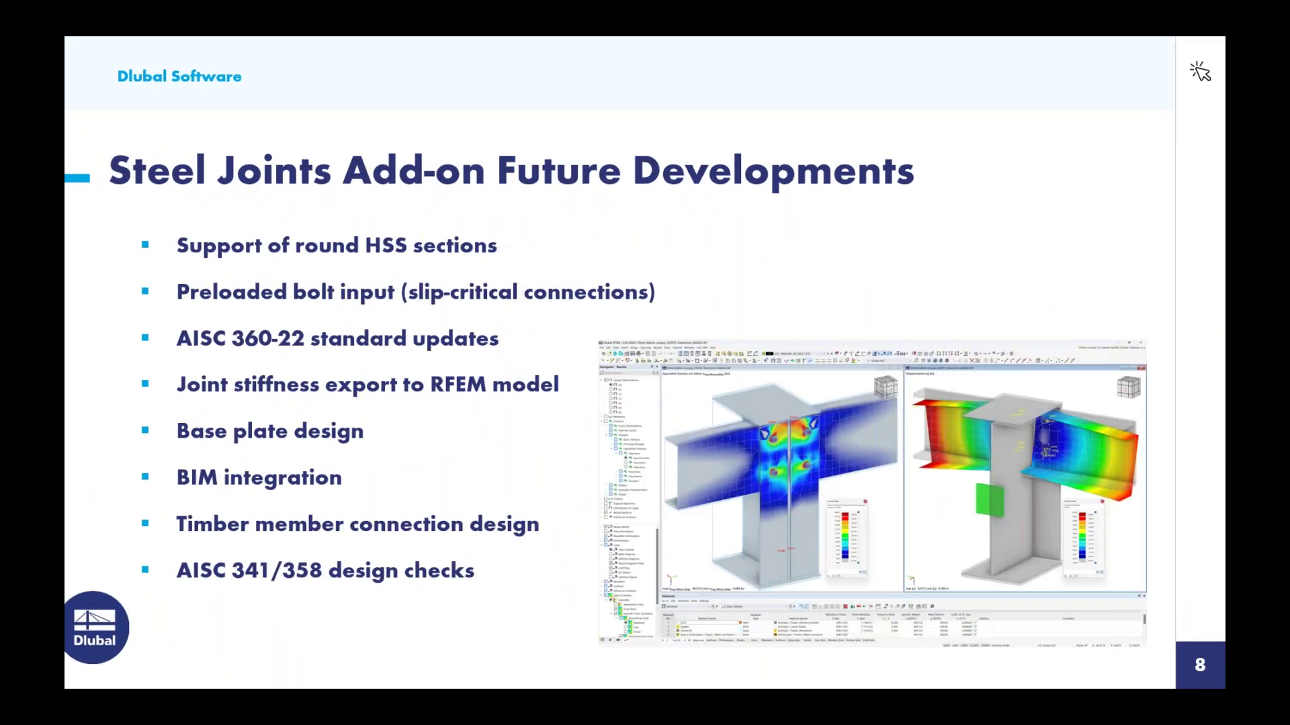